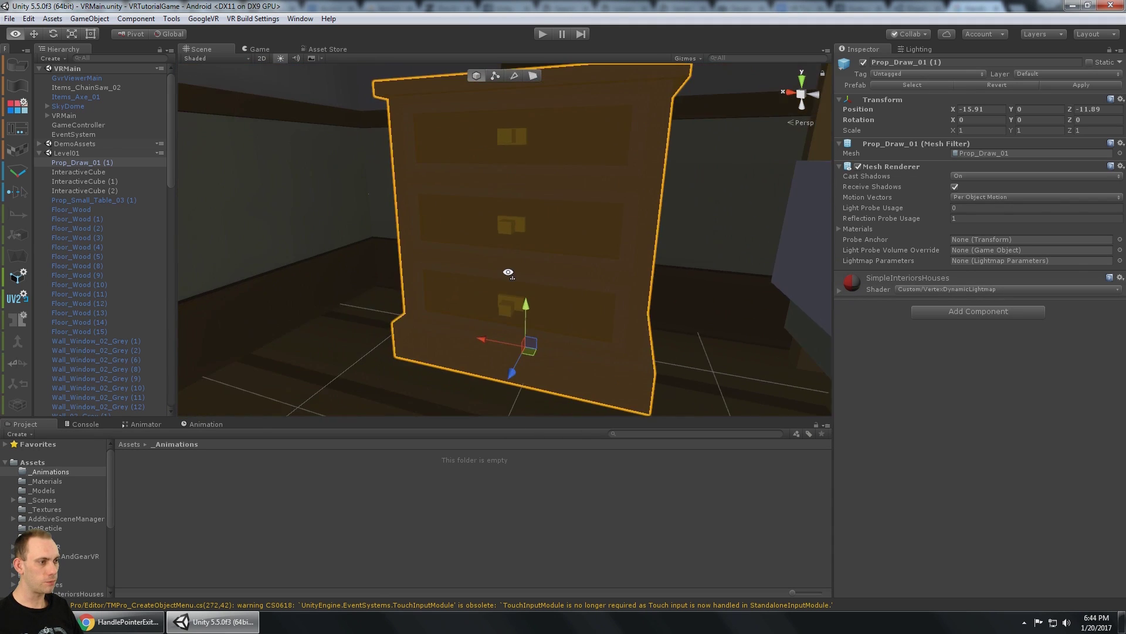
- Move the selected chest of drawers out of the bedroom onto the main room floor at X -18, Z 0.96
key(w)
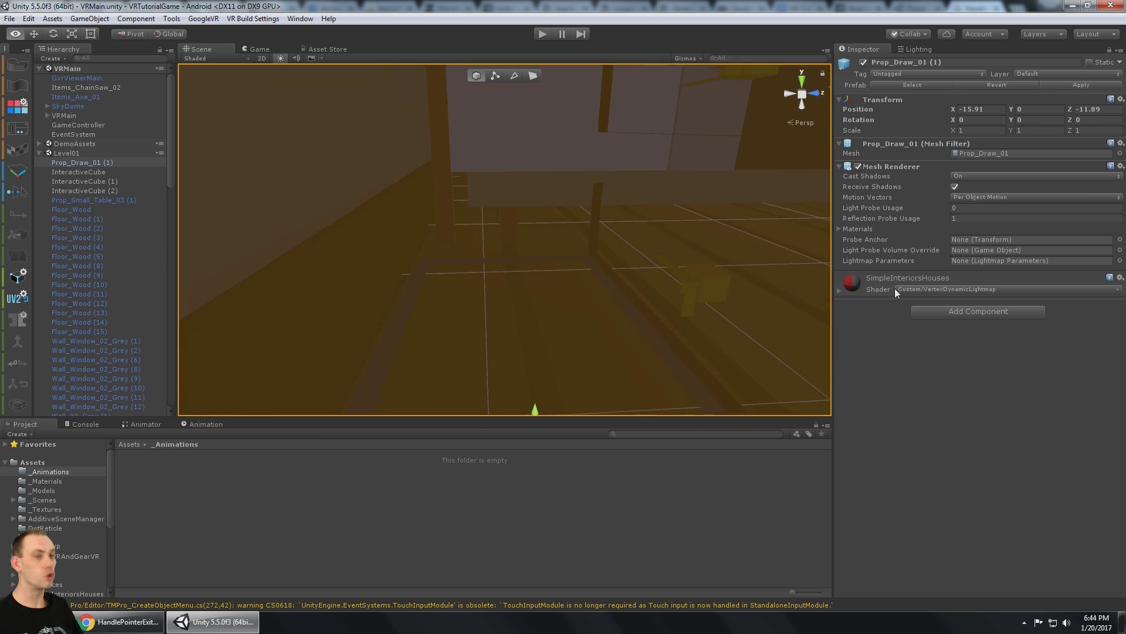
right_drag(739, 215, 680, 235)
key(f)
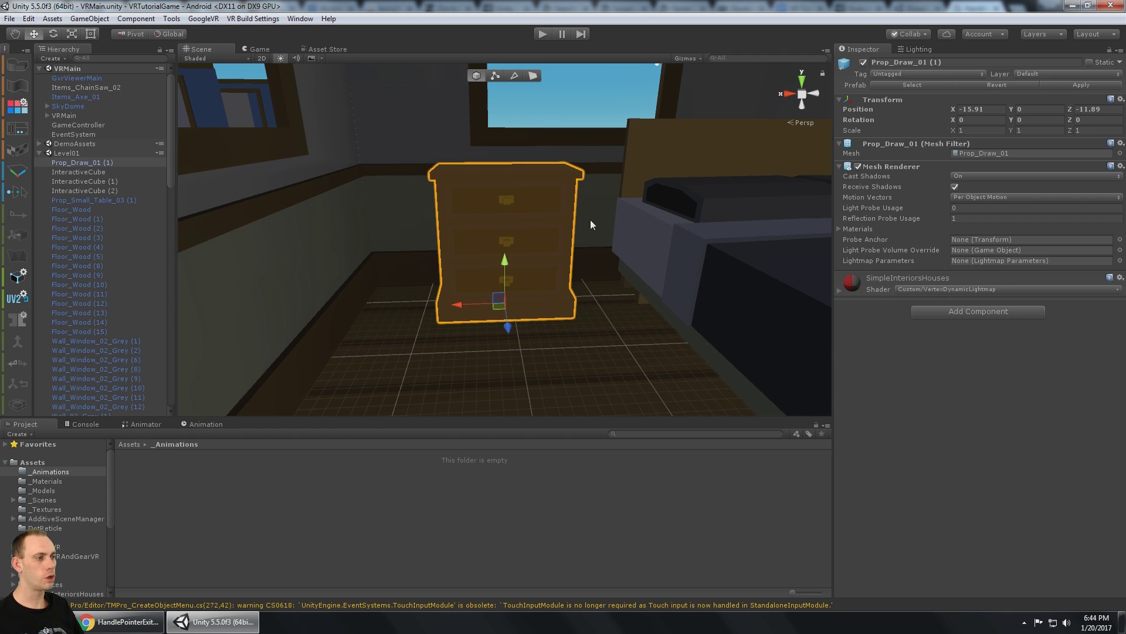
right_drag(591, 219, 493, 286)
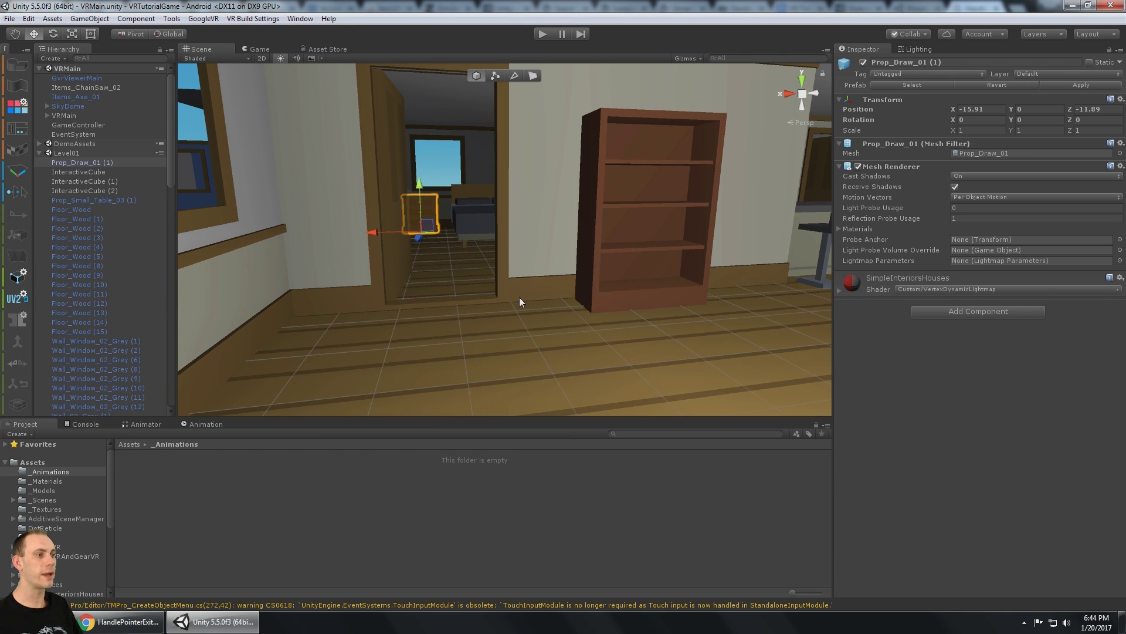
right_drag(494, 235, 366, 252)
drag(359, 243, 421, 266)
alt+drag(578, 281, 483, 282)
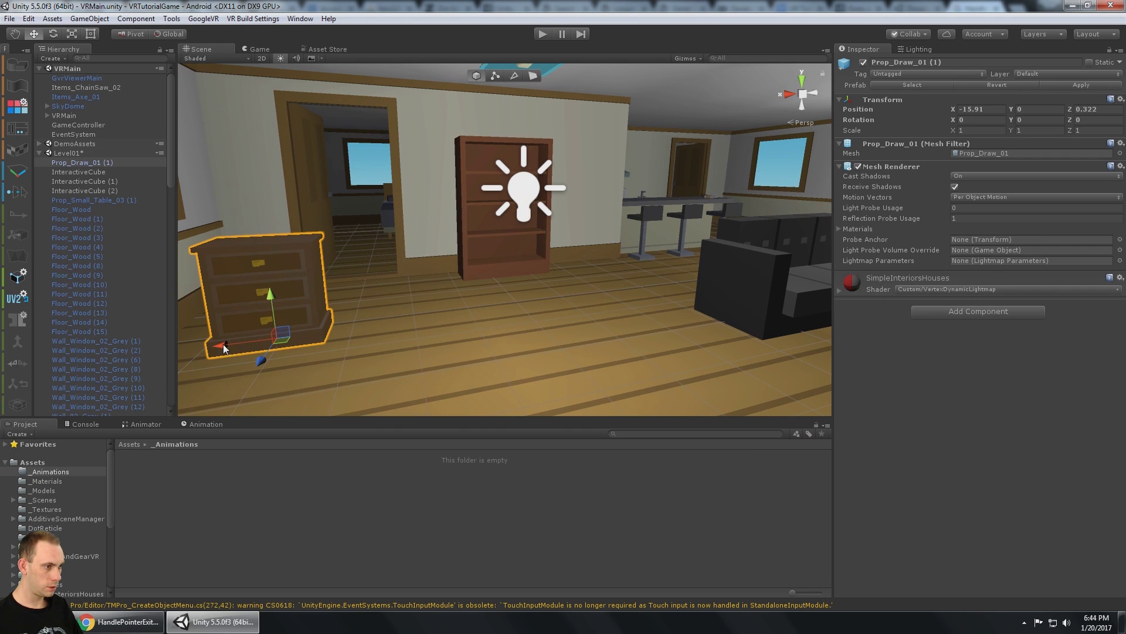
drag(223, 344, 448, 322)
scroll(459, 320, up, 4)
middle_drag(460, 321, 476, 324)
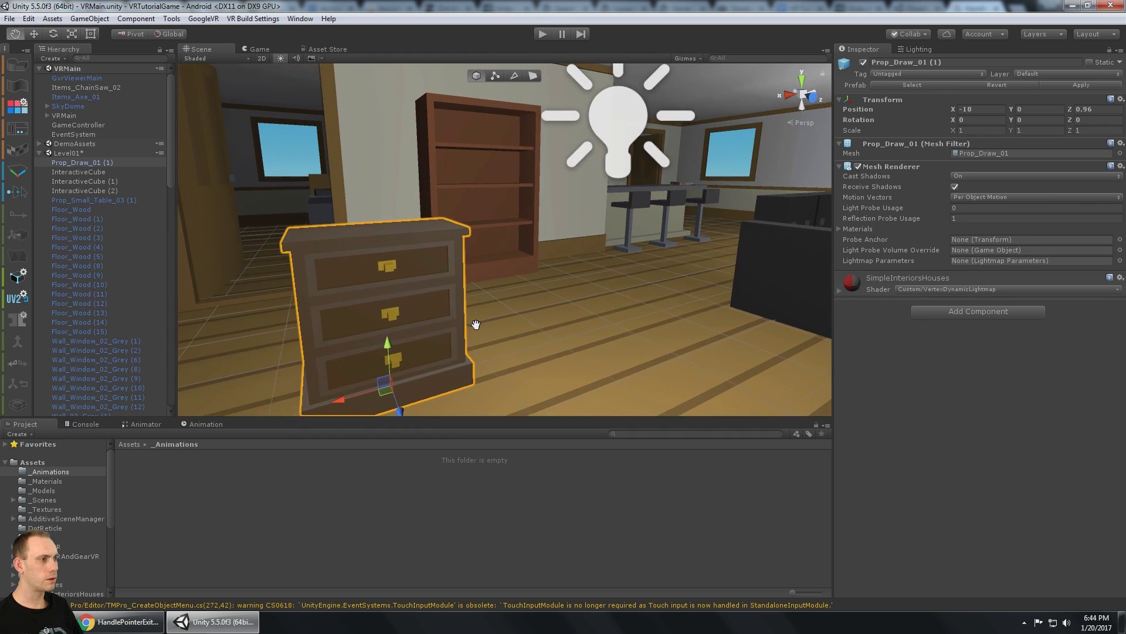
scroll(476, 324, down, 3)
middle_drag(482, 271, 500, 221)
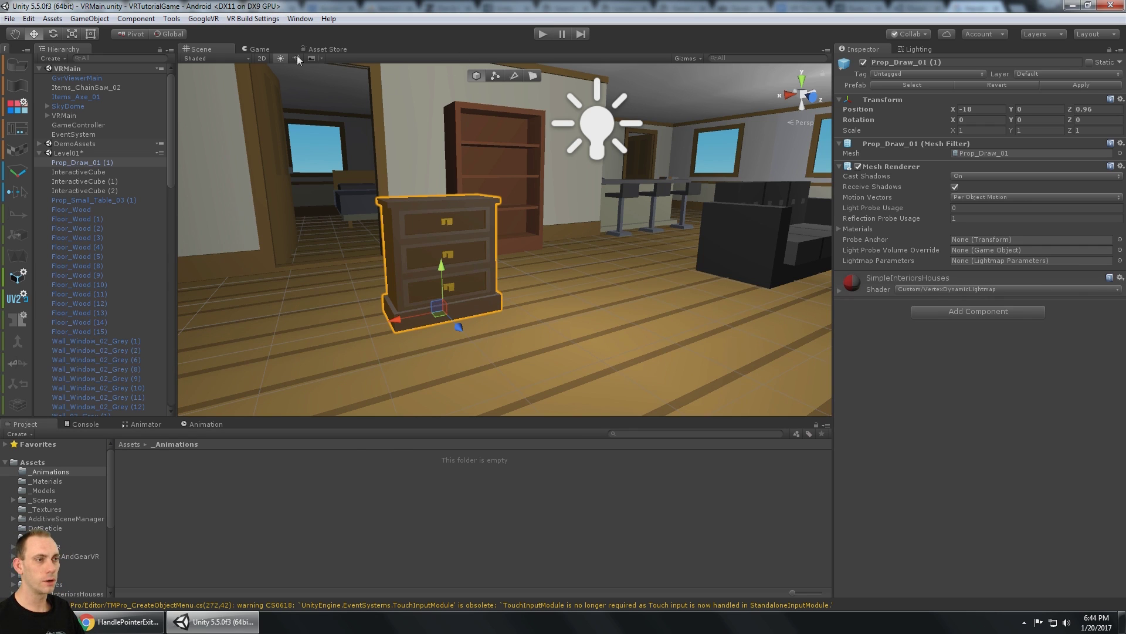
- Convert the chest of drawers Prop_Draw_01 (1) into an editable ProBuilder object with Pro Builderize
click(204, 18)
mouse_move(171, 18)
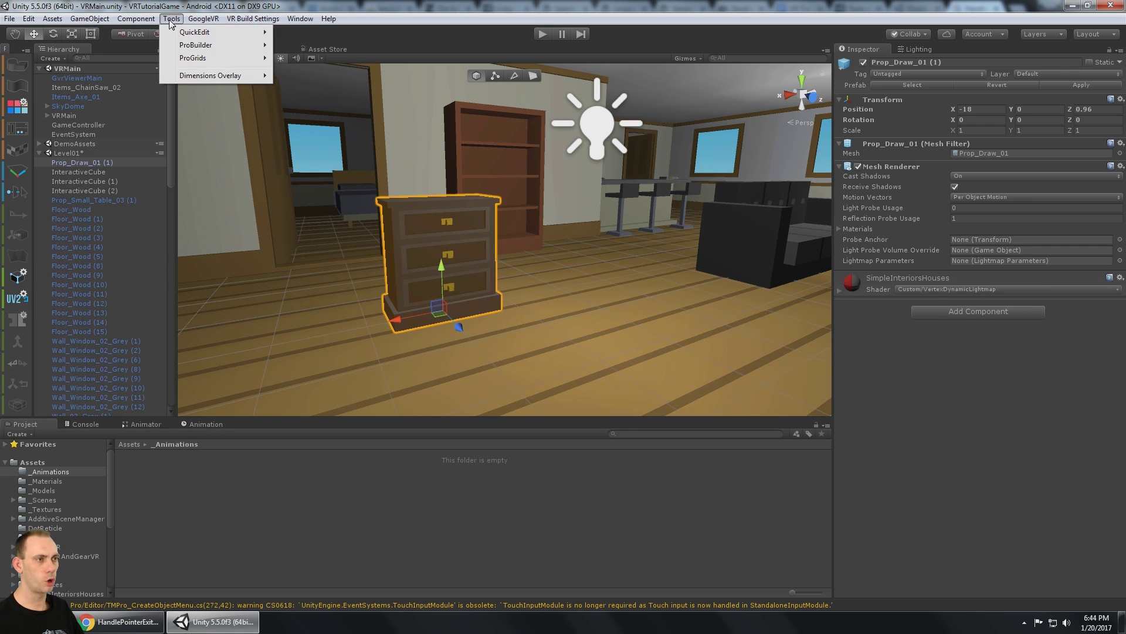
mouse_move(248, 45)
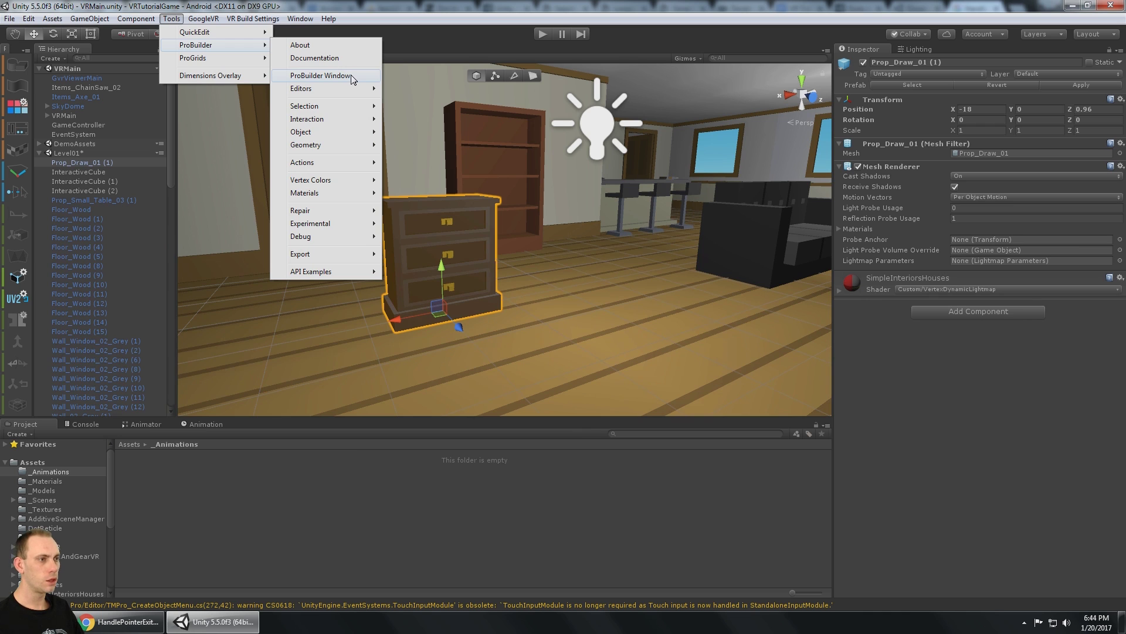
mouse_move(347, 133)
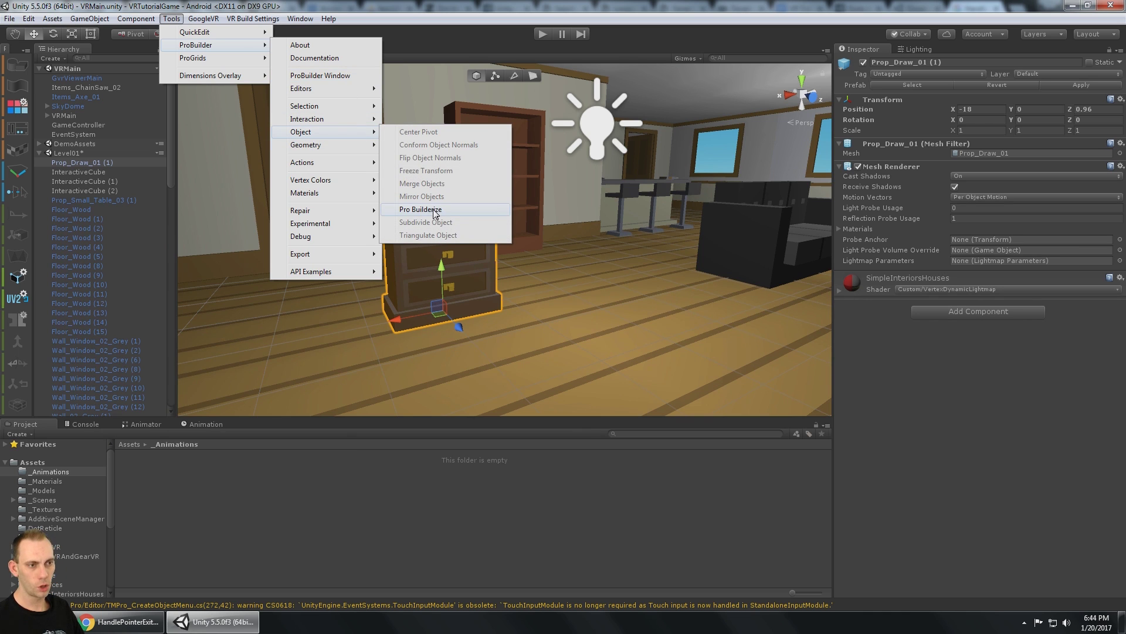
click(215, 94)
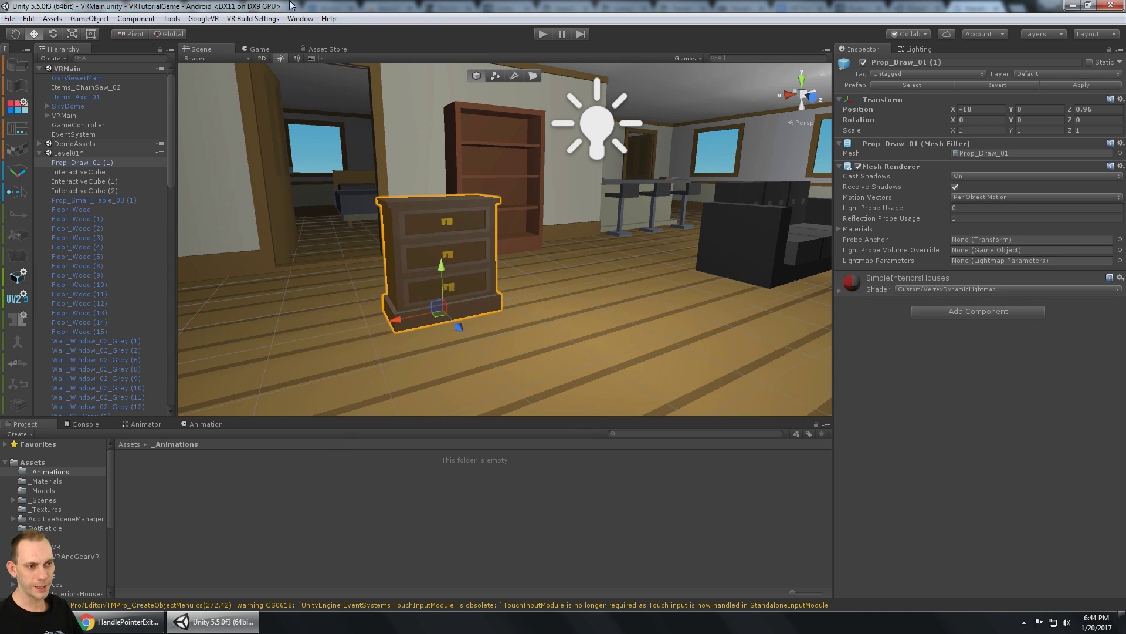
click(17, 279)
- Examine the top drawer's mesh up close in the edge, face and vertex selection modes
middle_drag(470, 246, 532, 261)
scroll(547, 251, up, 1)
scroll(541, 262, up, 3)
scroll(580, 285, up, 3)
click(514, 76)
click(532, 76)
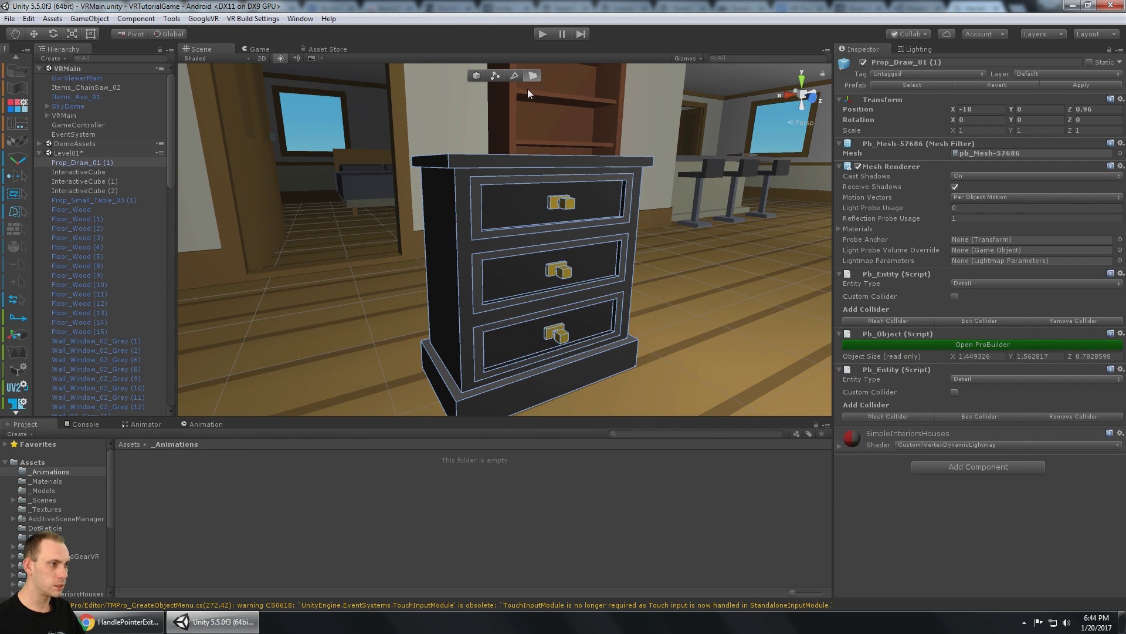
click(496, 76)
scroll(557, 164, up, 3)
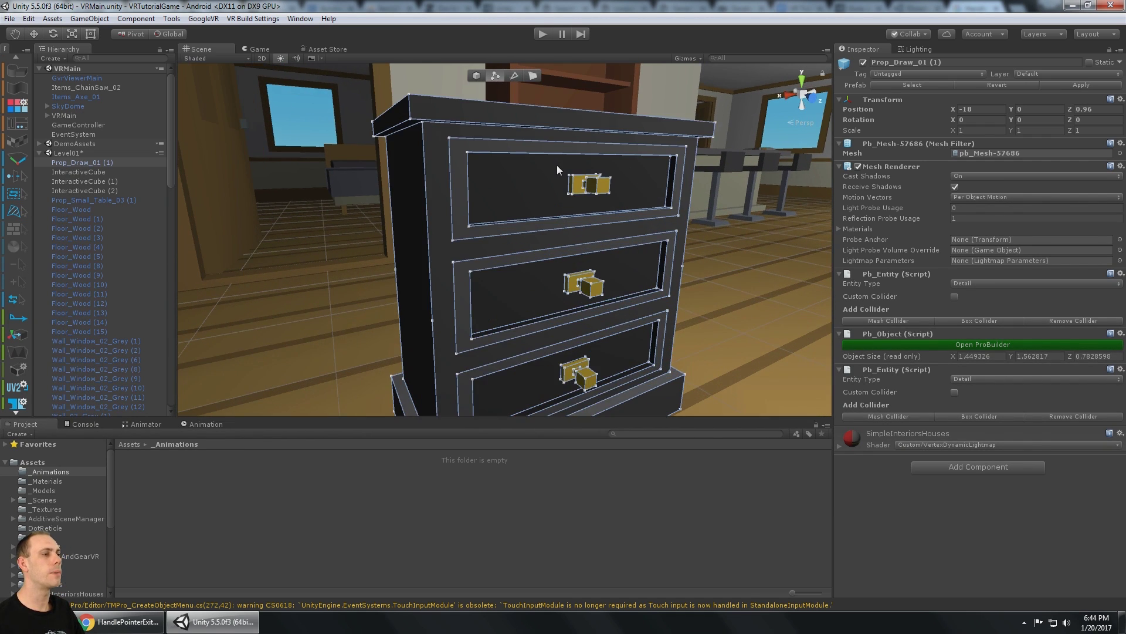
mouse_move(558, 164)
middle_down()
mouse_move(542, 173)
mouse_move(566, 183)
middle_up()
scroll(578, 177, up, 2)
scroll(578, 177, down, 2)
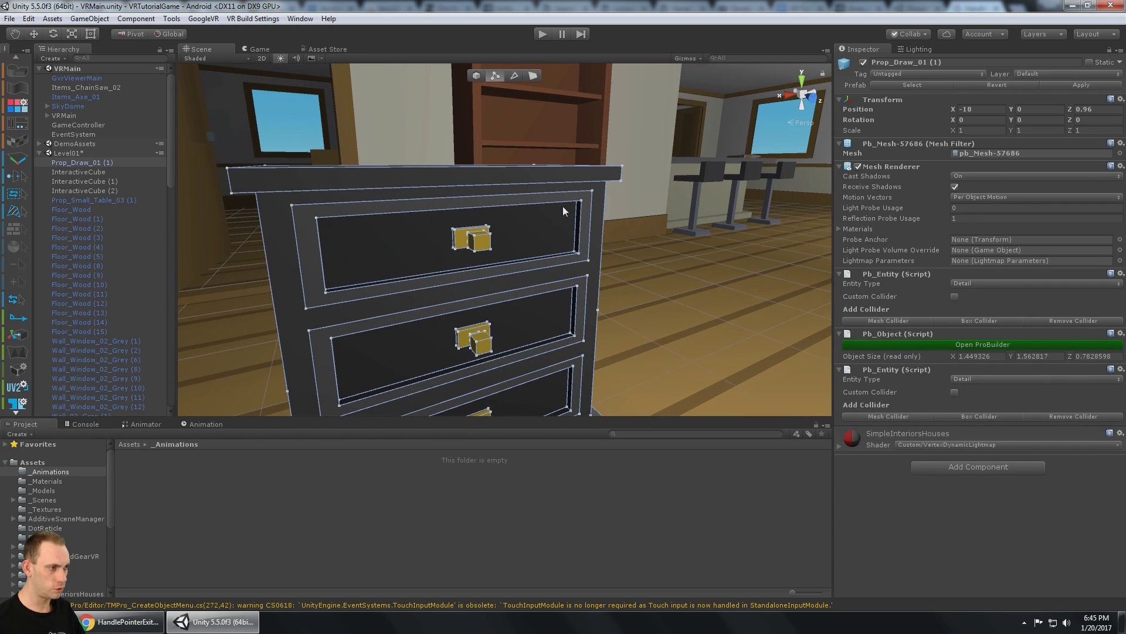
key(f)
- Detach all faces of the top drawer front, including its frame, recess and handle, into a separate game object
click(532, 75)
key(f)
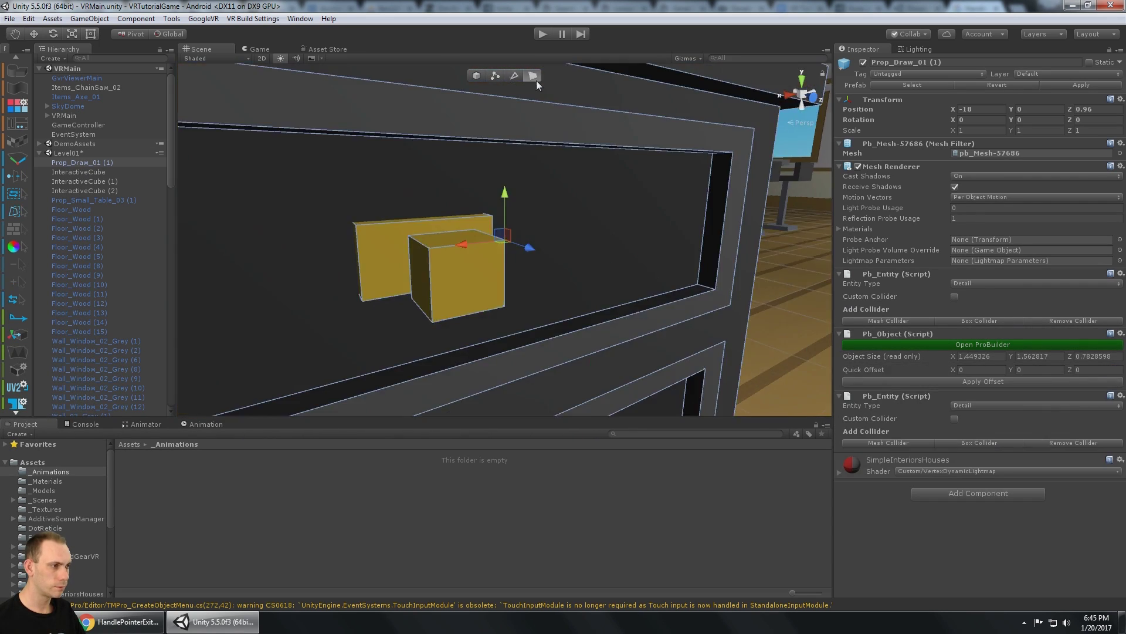
scroll(610, 232, down, 3)
click(613, 241)
mouse_move(612, 241)
alt+mouse_down()
mouse_move(416, 188)
mouse_move(645, 255)
mouse_move(481, 194)
mouse_move(491, 213)
mouse_move(334, 377)
mouse_move(563, 252)
mouse_move(631, 228)
alt+mouse_up()
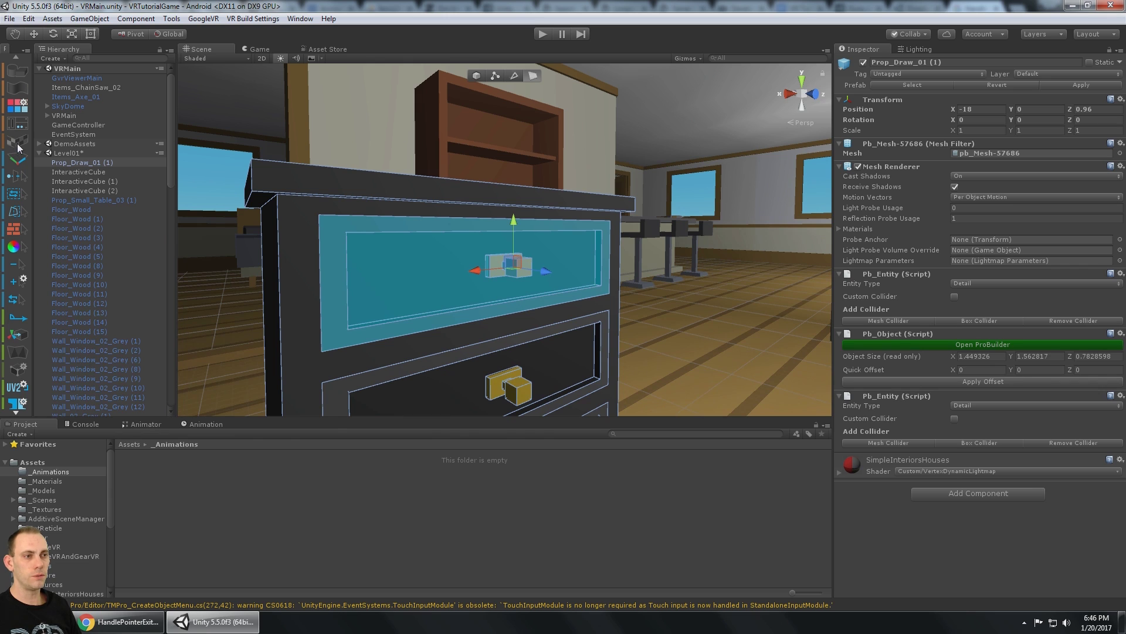
scroll(20, 147, down, 2)
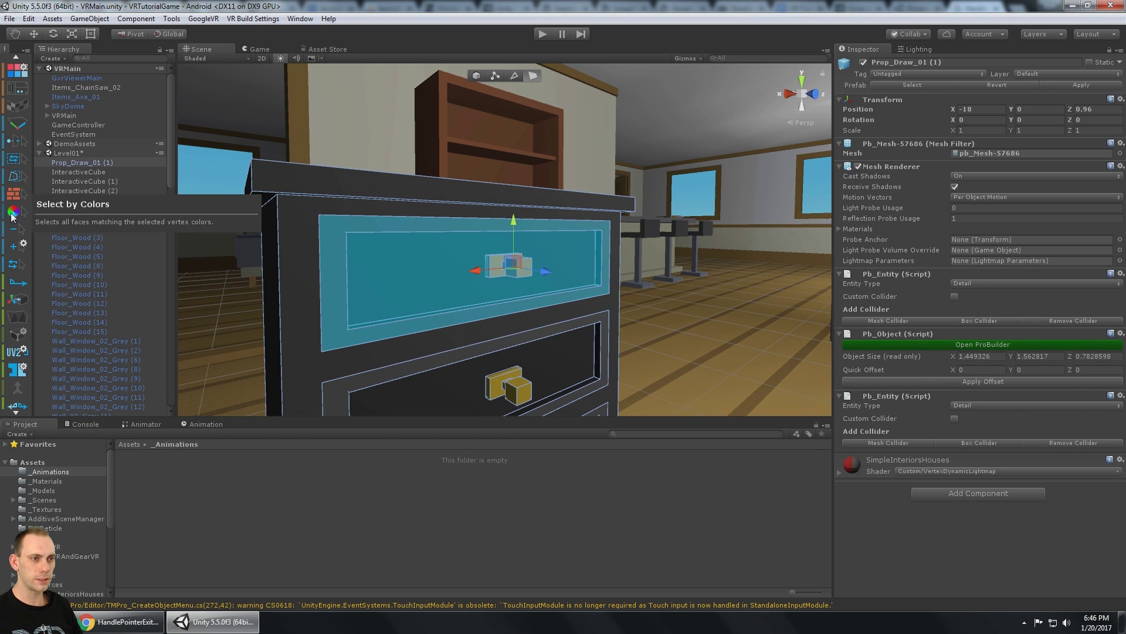
scroll(11, 216, down, 2)
scroll(23, 223, down, 4)
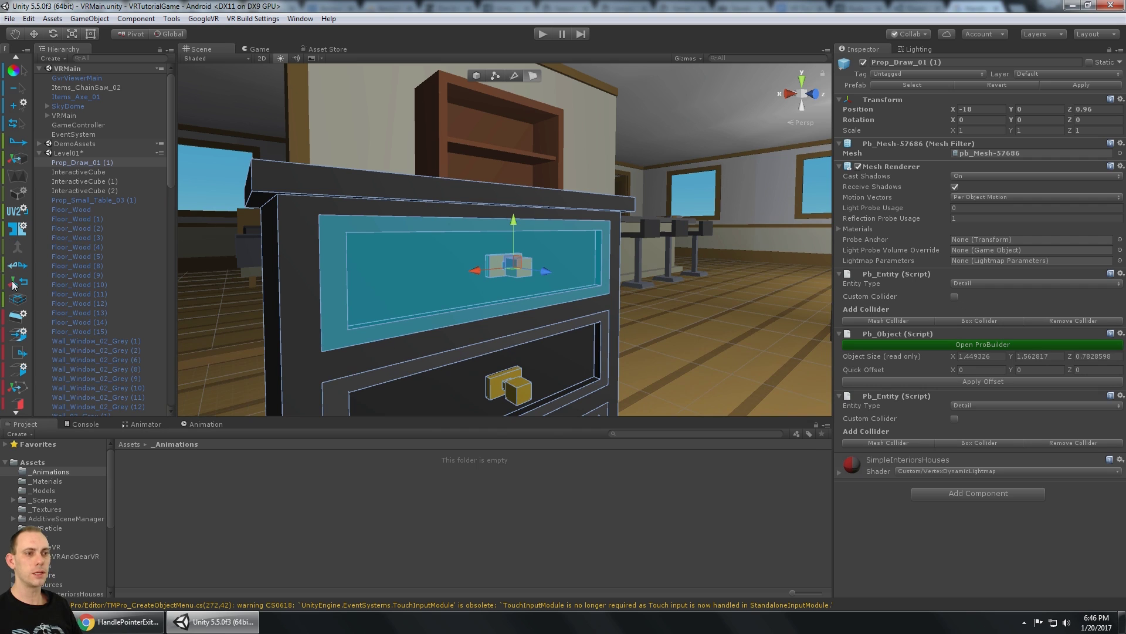
scroll(19, 286, down, 1)
scroll(21, 226, down, 2)
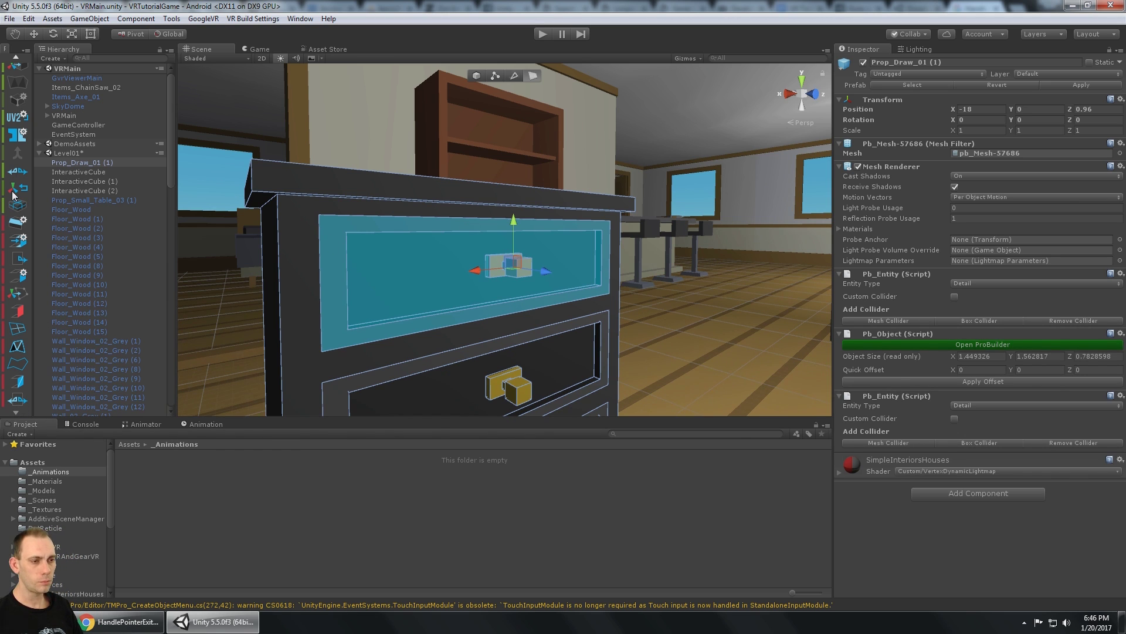
click(18, 276)
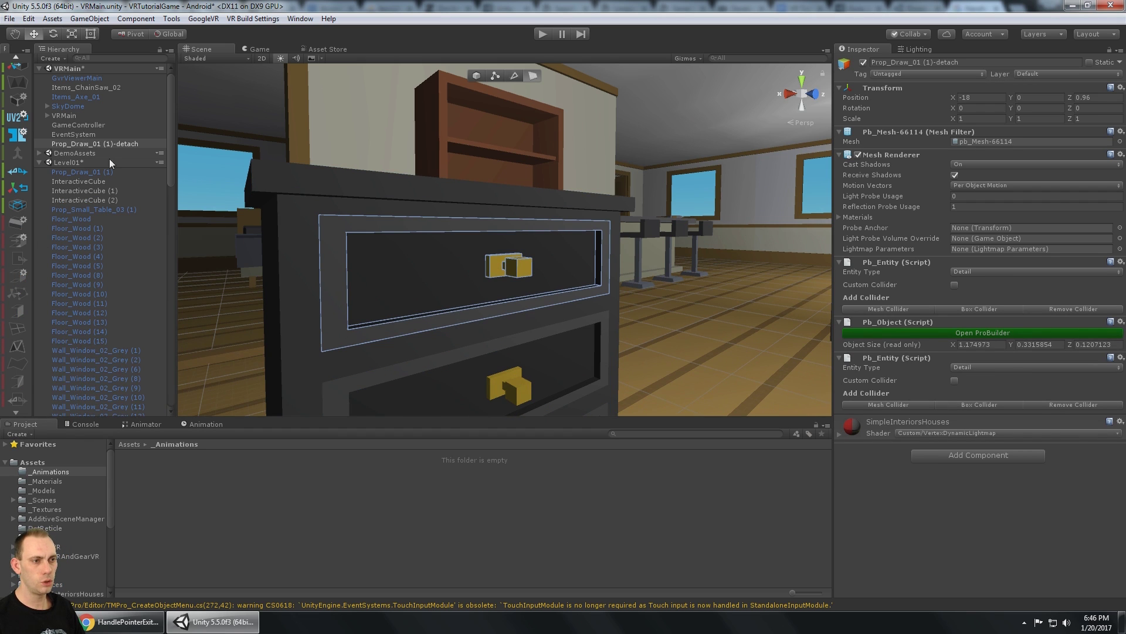
- Rename the detached top drawer object as Drawer
click(110, 143)
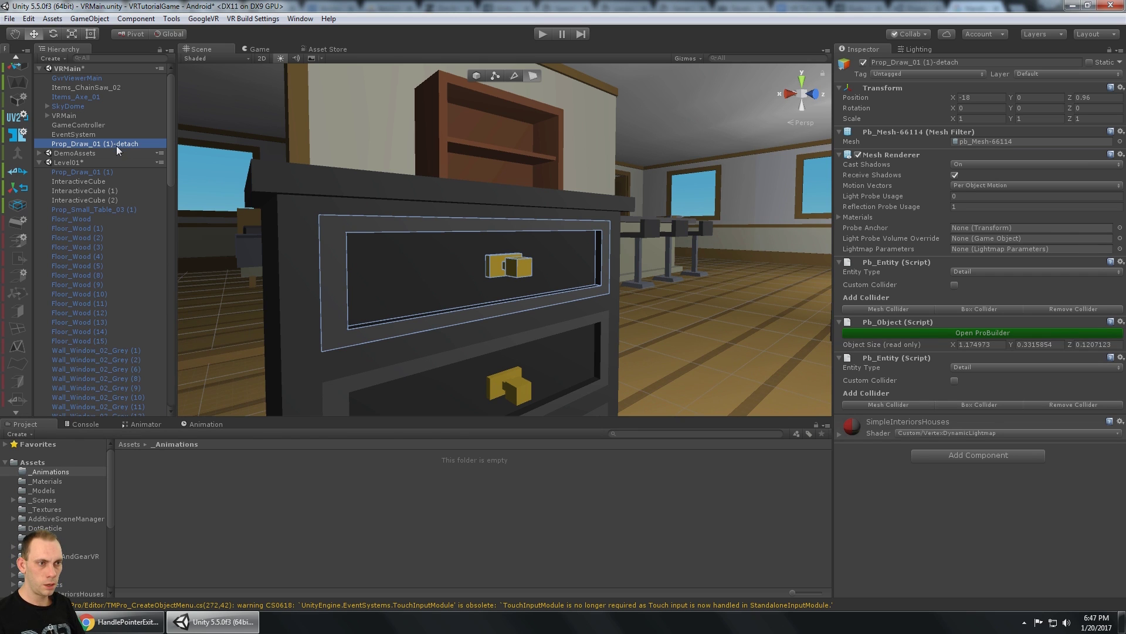
click(106, 133)
click(111, 141)
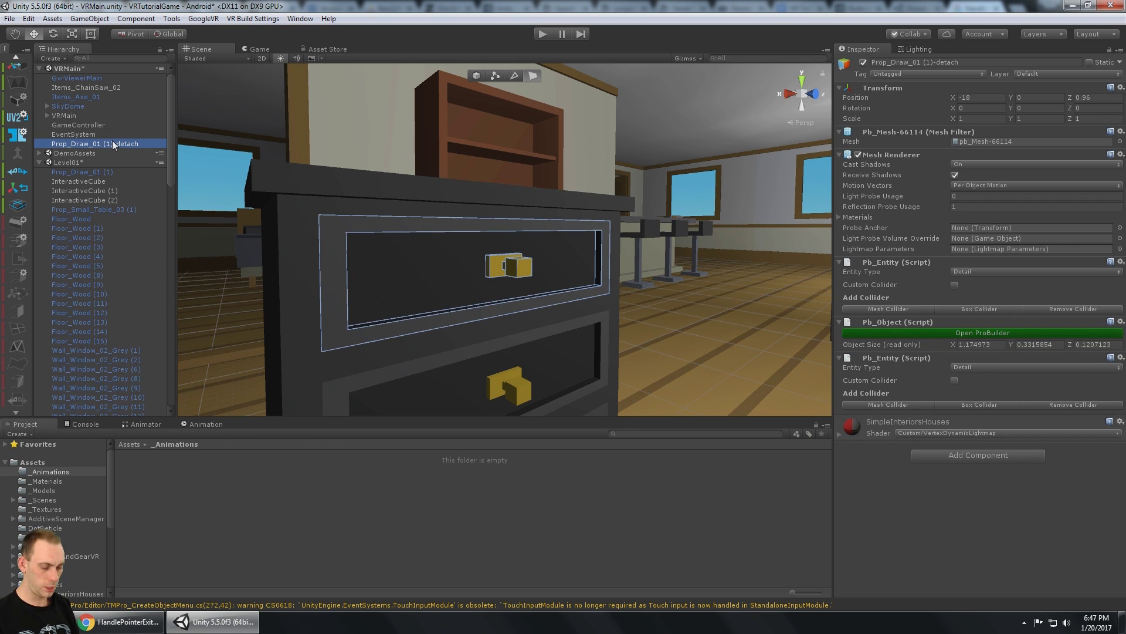
key(F2)
text(D)
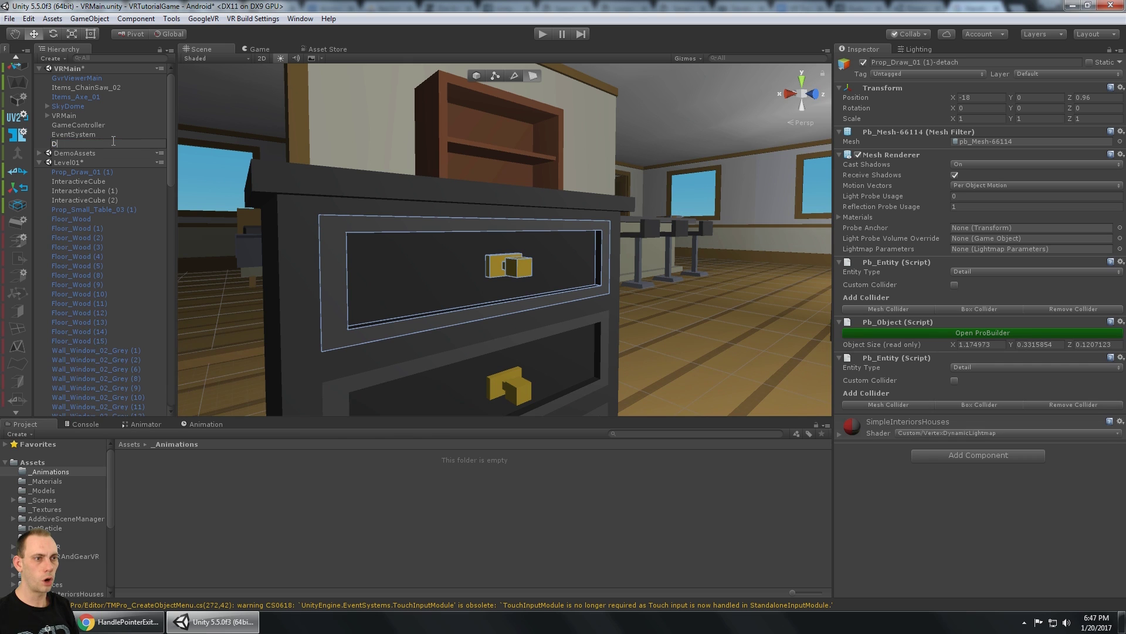
text(rawer)
key(Return)
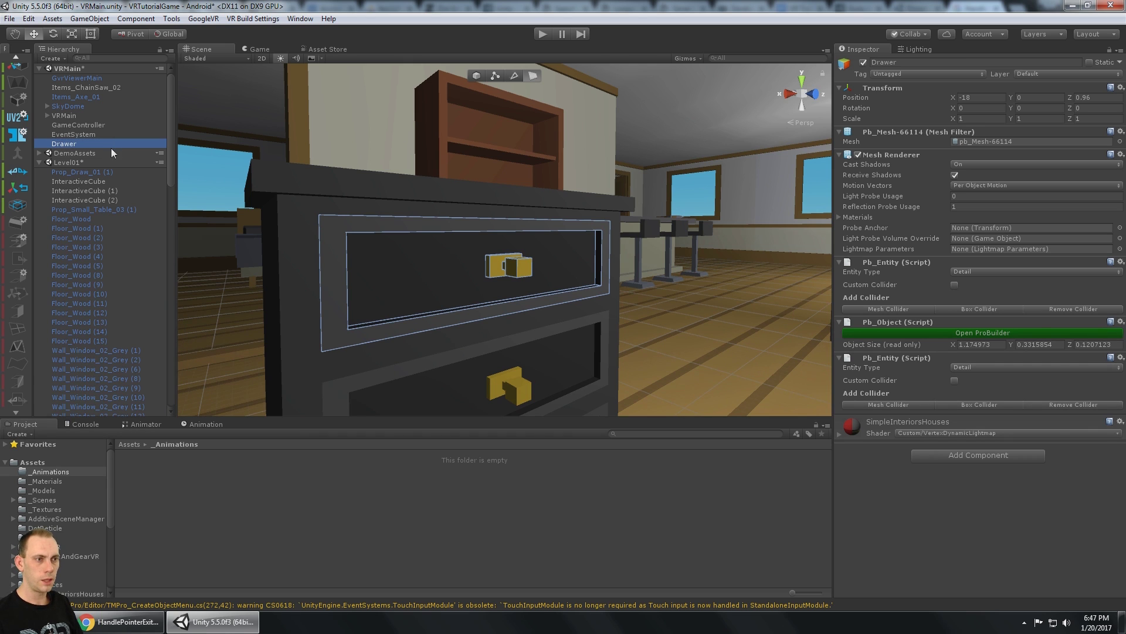
- Move Prop_Draw_01 (1) from the Level01 scene into the VRMain scene above Drawer and rename it Prop_Dresser
click(104, 174)
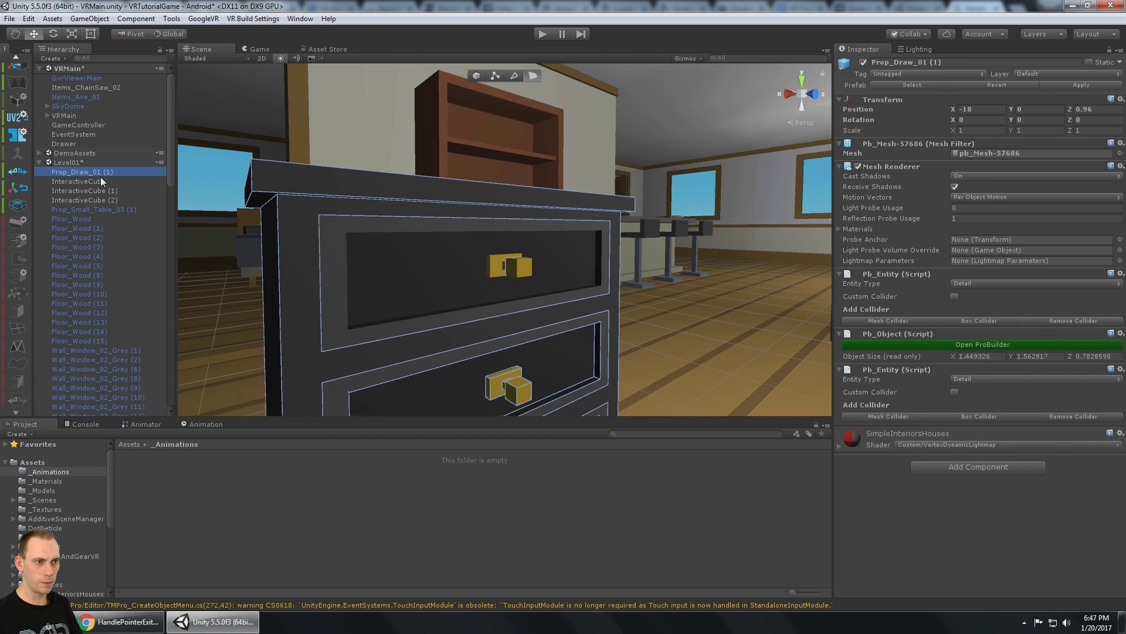
drag(100, 175, 89, 138)
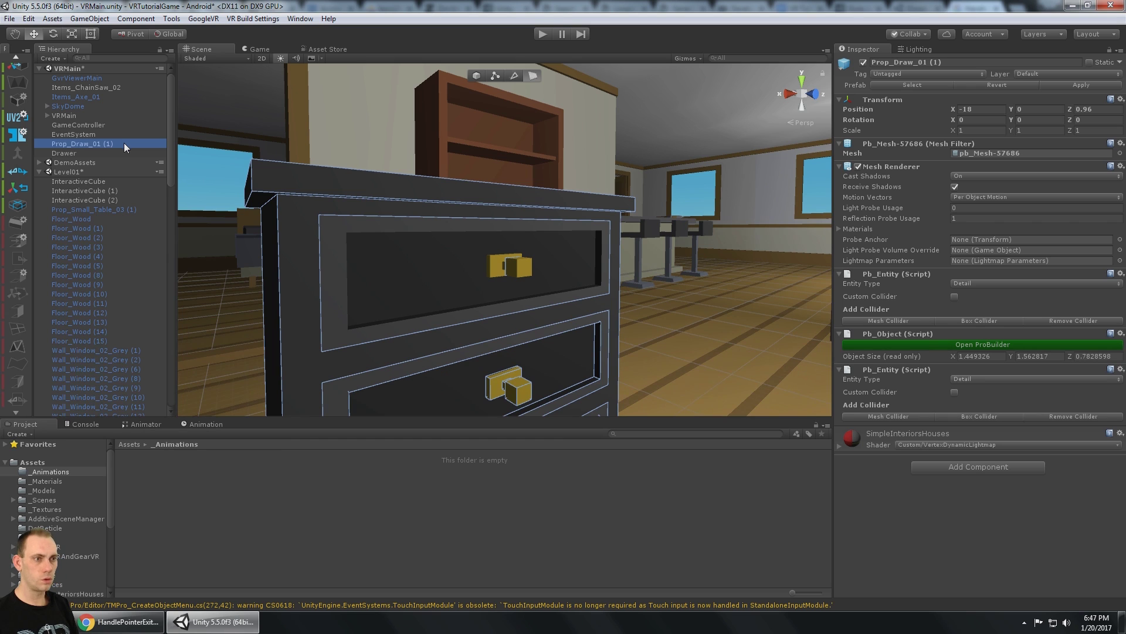
key(F2)
text(Prop)
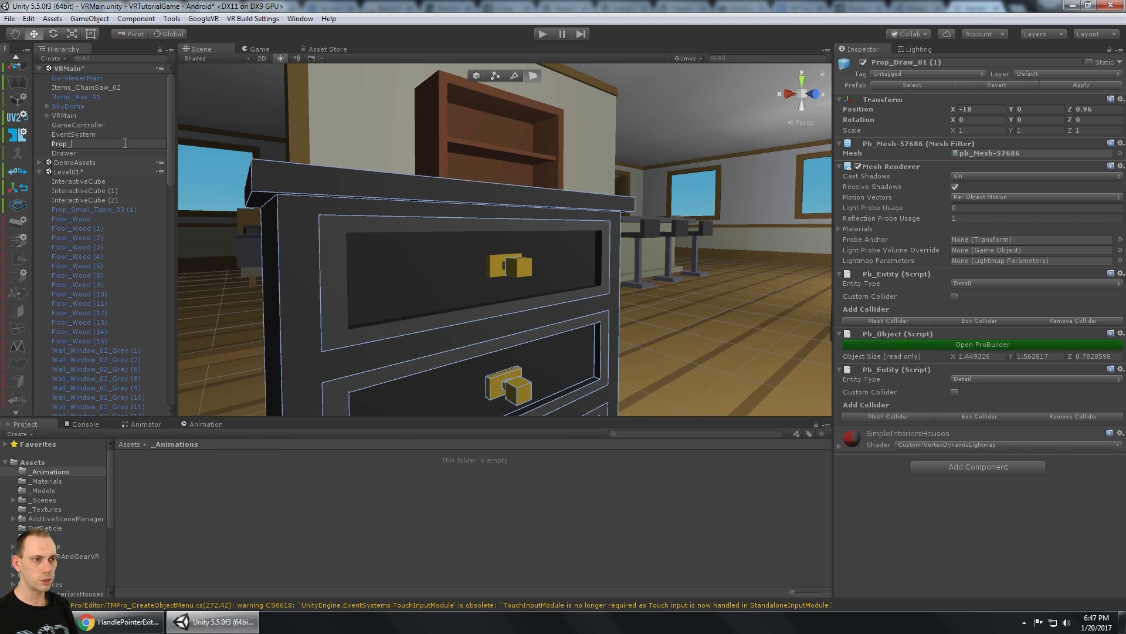
text(_Dresser)
key(Return)
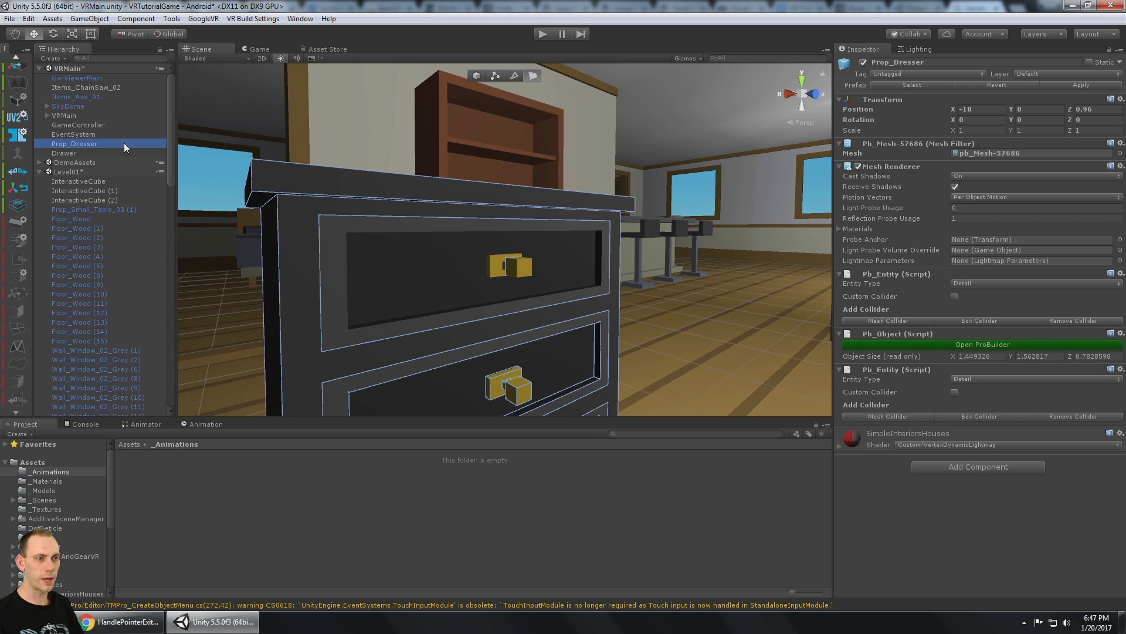
- Center the pivot of Drawer in object mode and pull it out in front of the dresser to Z 2.474
click(73, 153)
key(f)
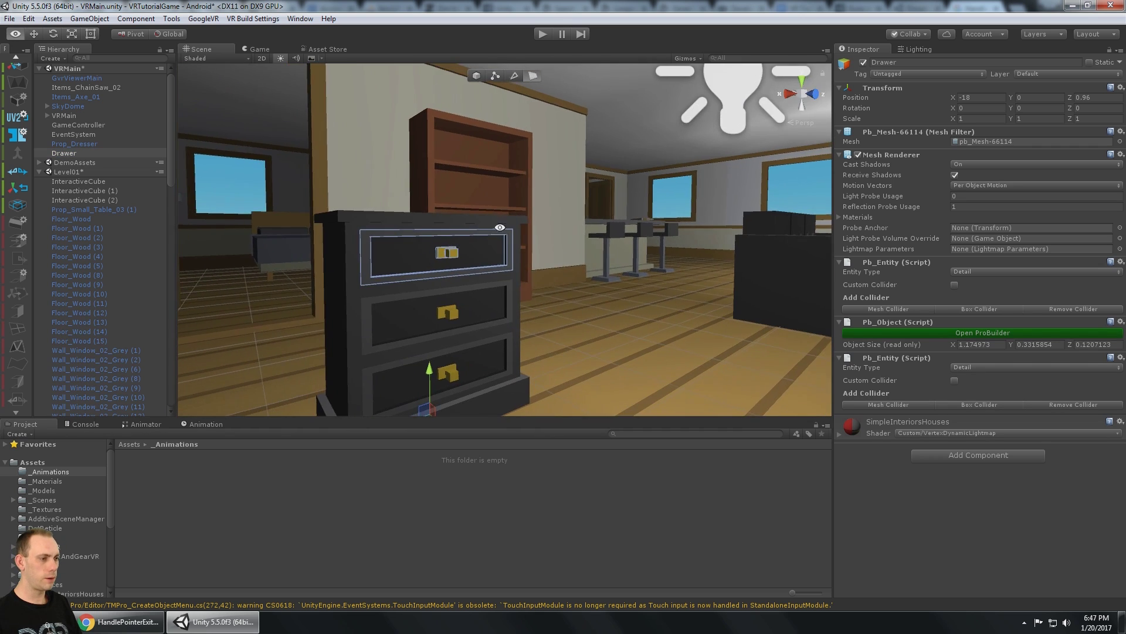
alt+drag(500, 227, 451, 353)
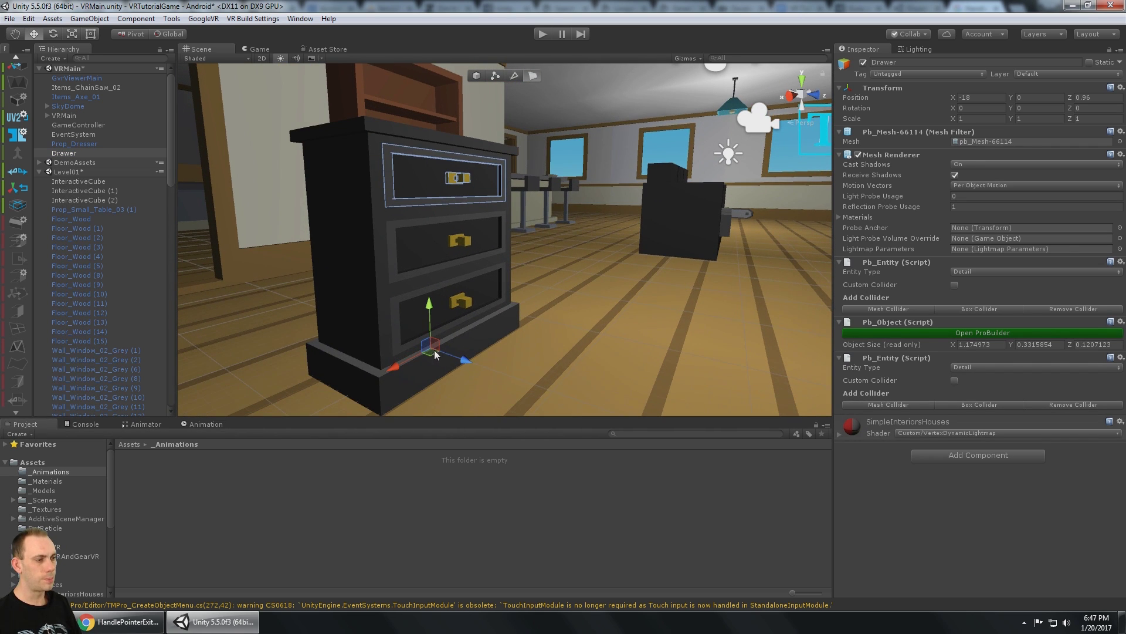
middle_drag(454, 308, 465, 357)
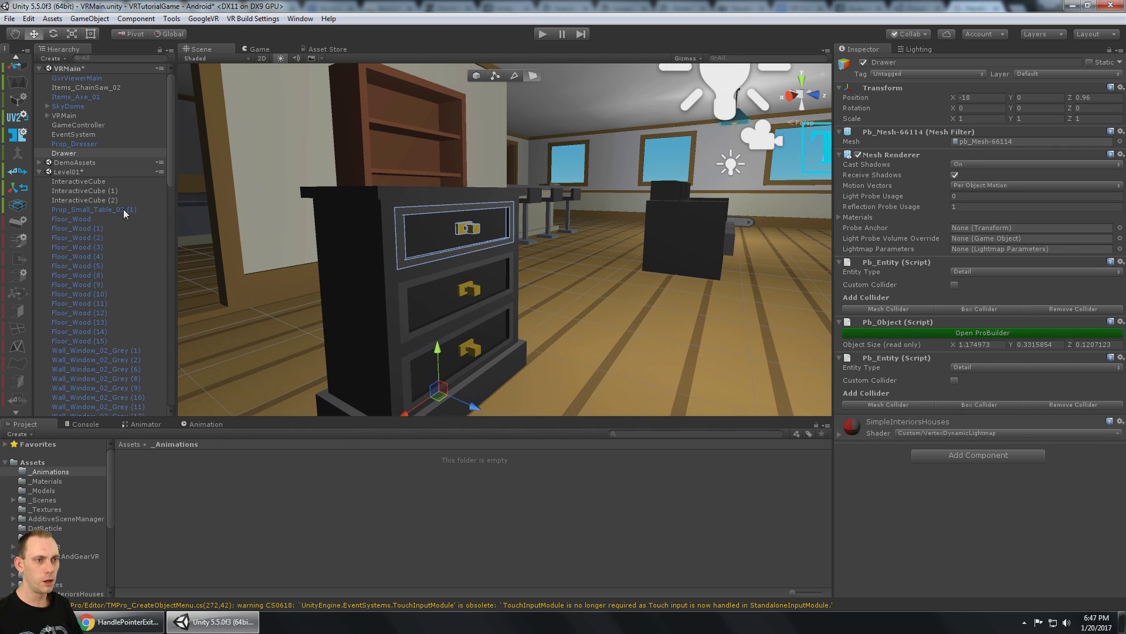
scroll(16, 200, up, 5)
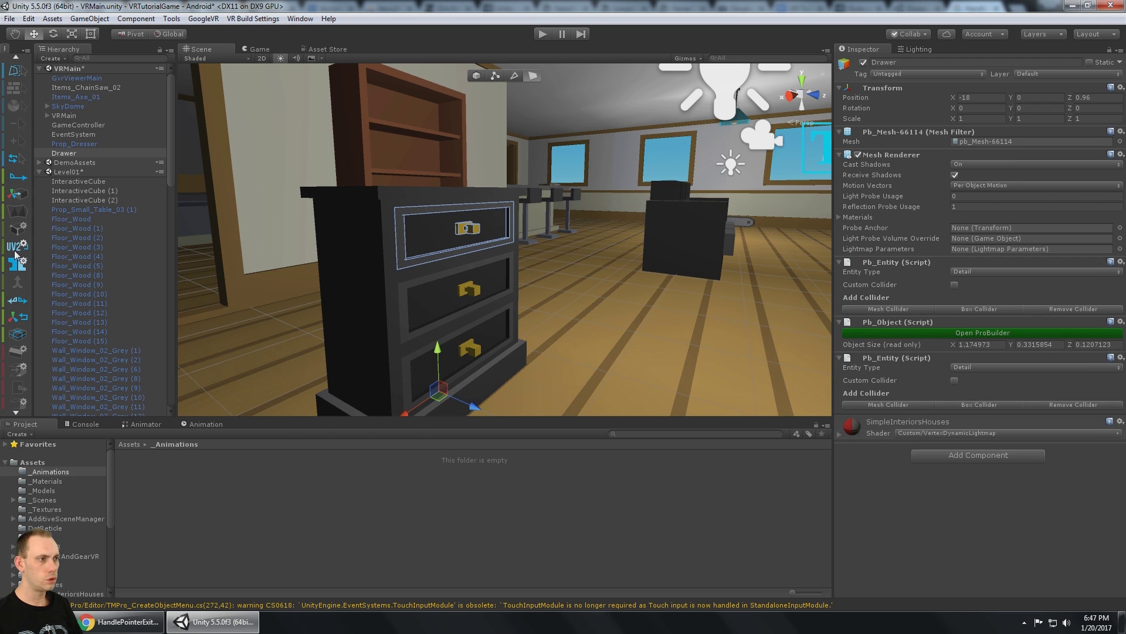
click(477, 76)
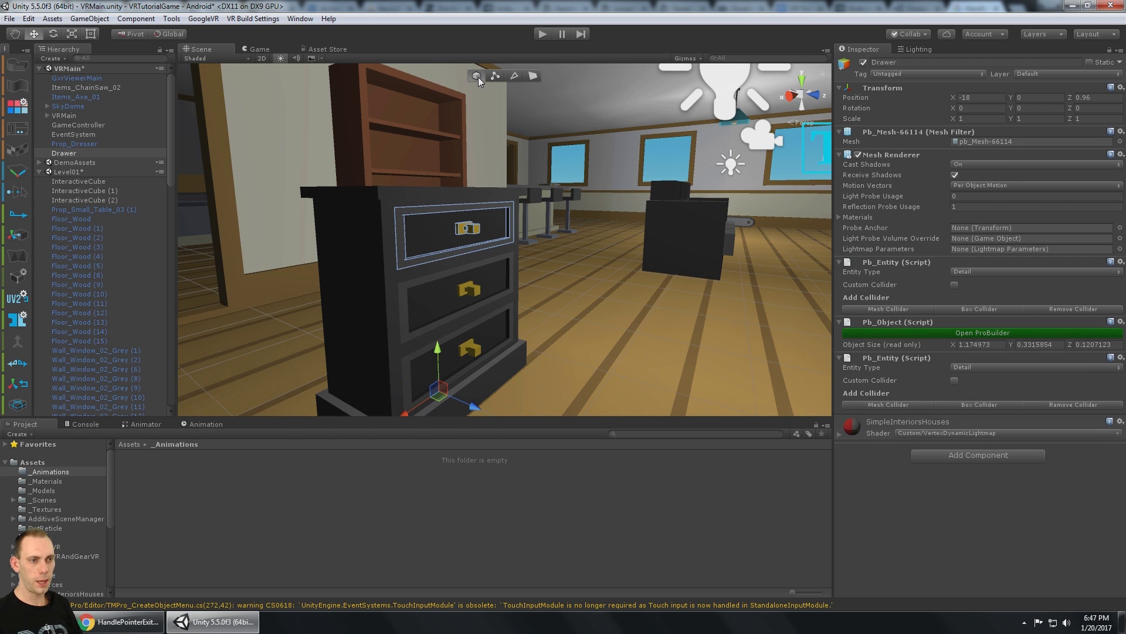
click(18, 240)
middle_drag(515, 171, 485, 173)
alt+drag(477, 174, 566, 221)
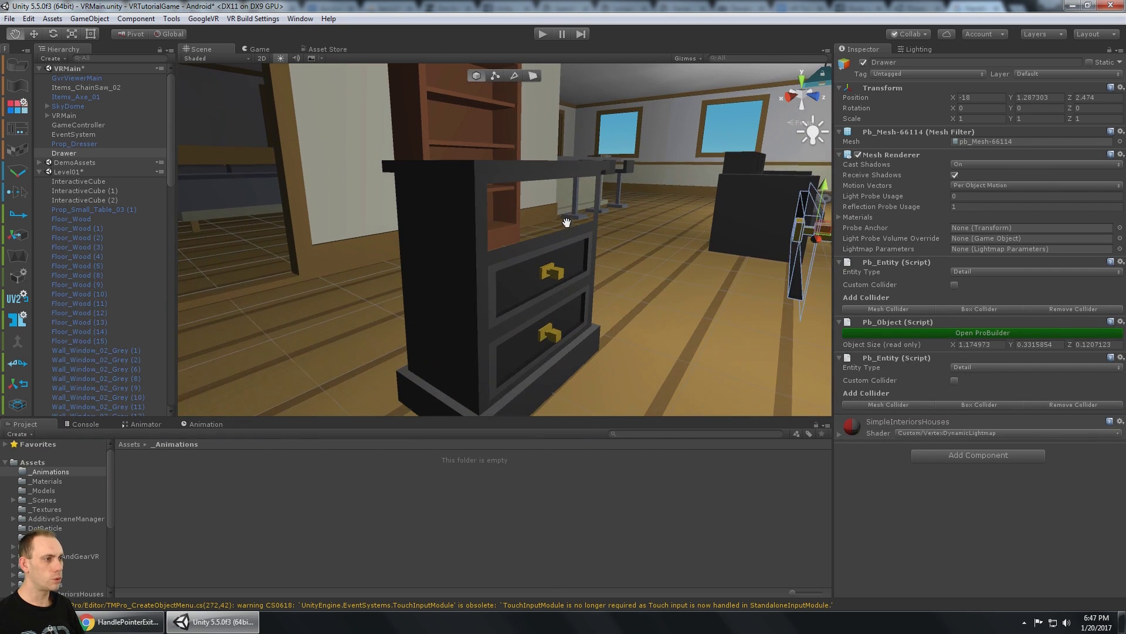
- Select the four edges around the dresser's empty top drawer opening and extrude them inward to form the cavity walls
click(515, 76)
scroll(577, 181, up, 3)
alt+drag(577, 181, 531, 170)
click(467, 289)
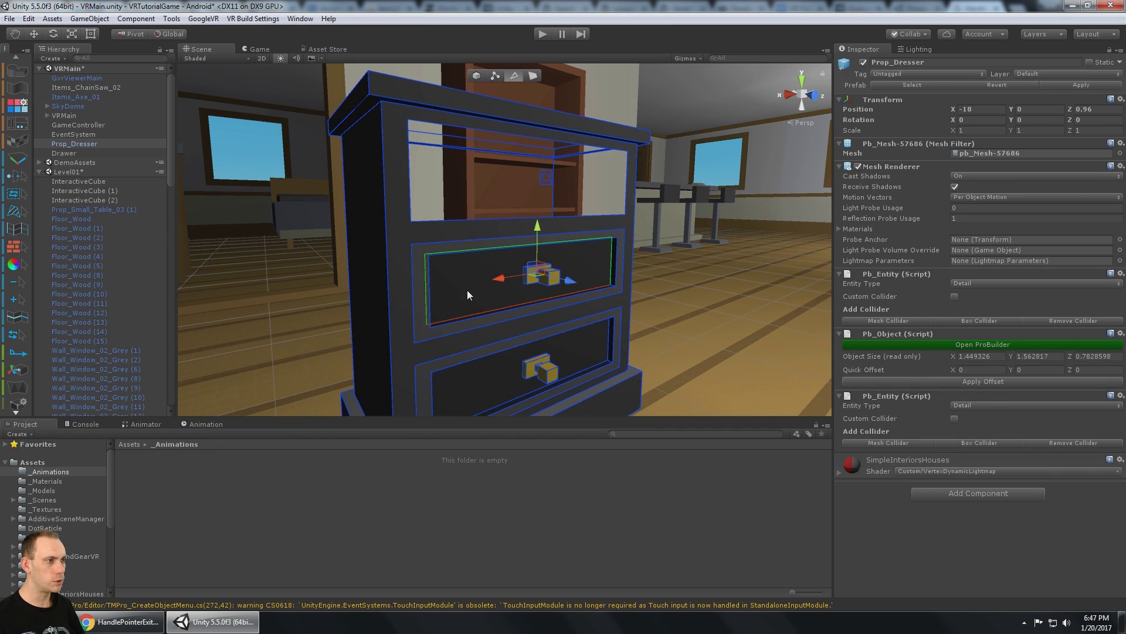
scroll(508, 133, up, 5)
scroll(514, 135, down, 5)
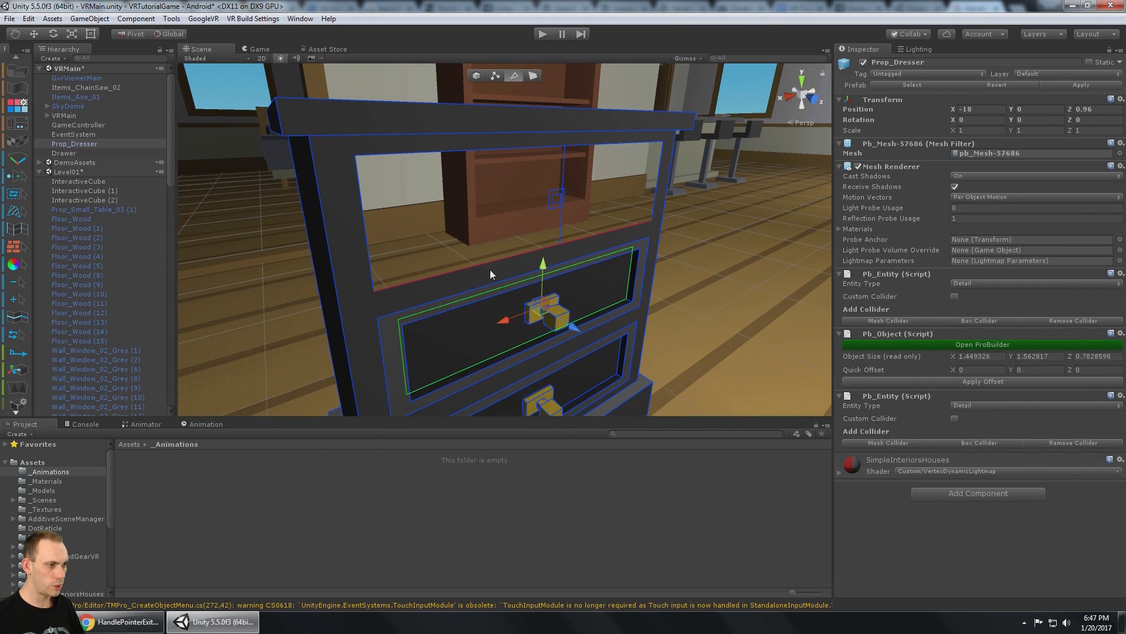
click(485, 268)
shift+click(369, 213)
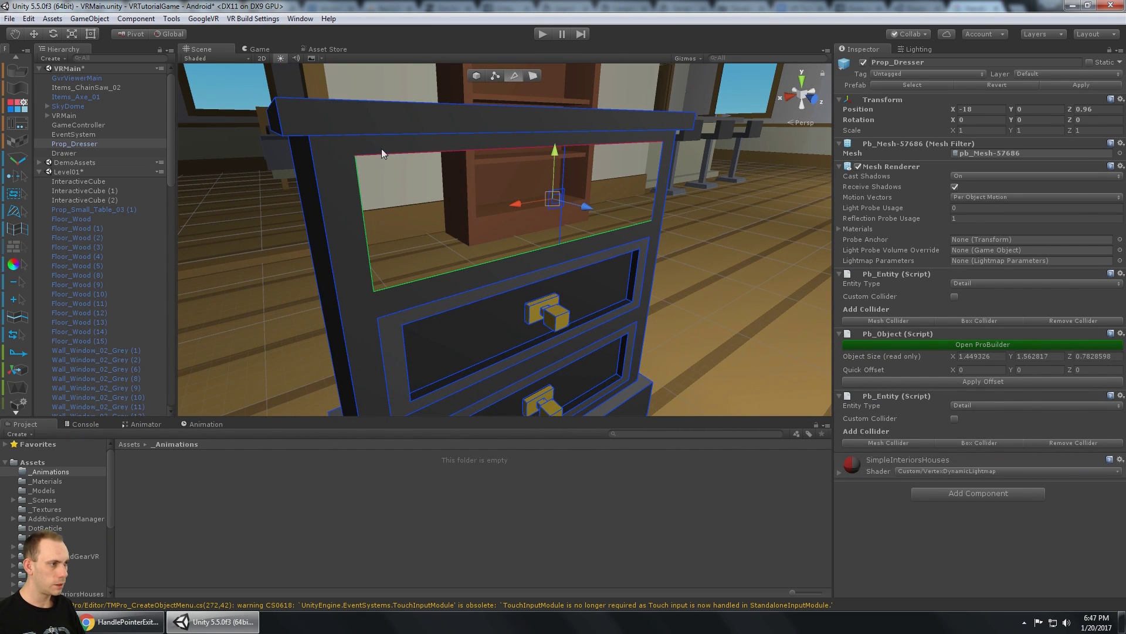
shift+click(387, 154)
shift+click(659, 167)
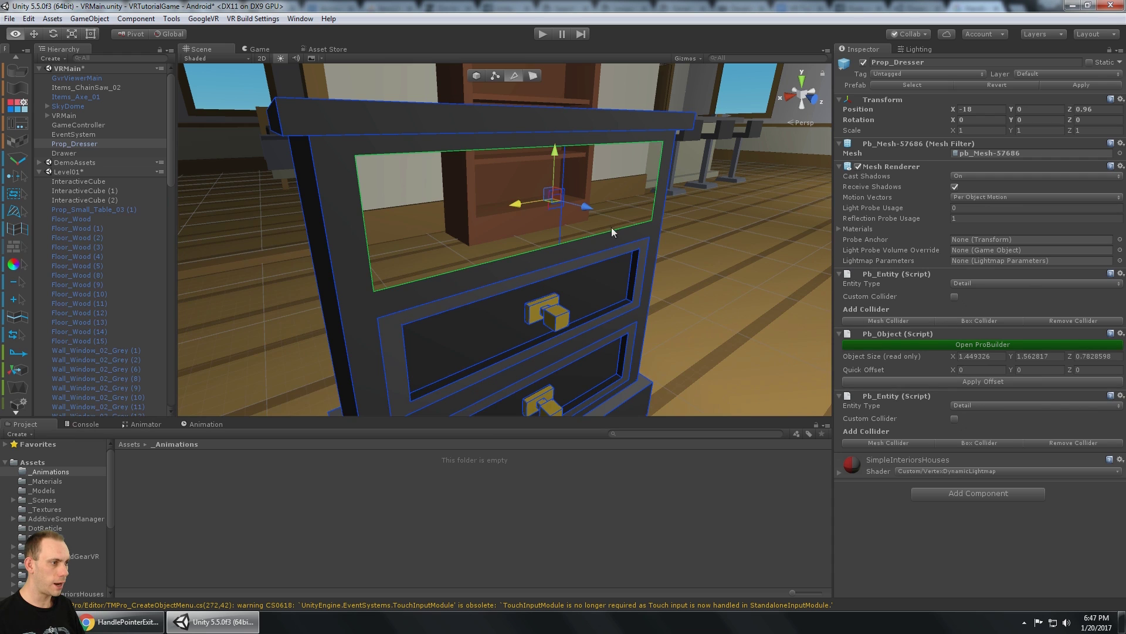
alt+drag(611, 227, 379, 209)
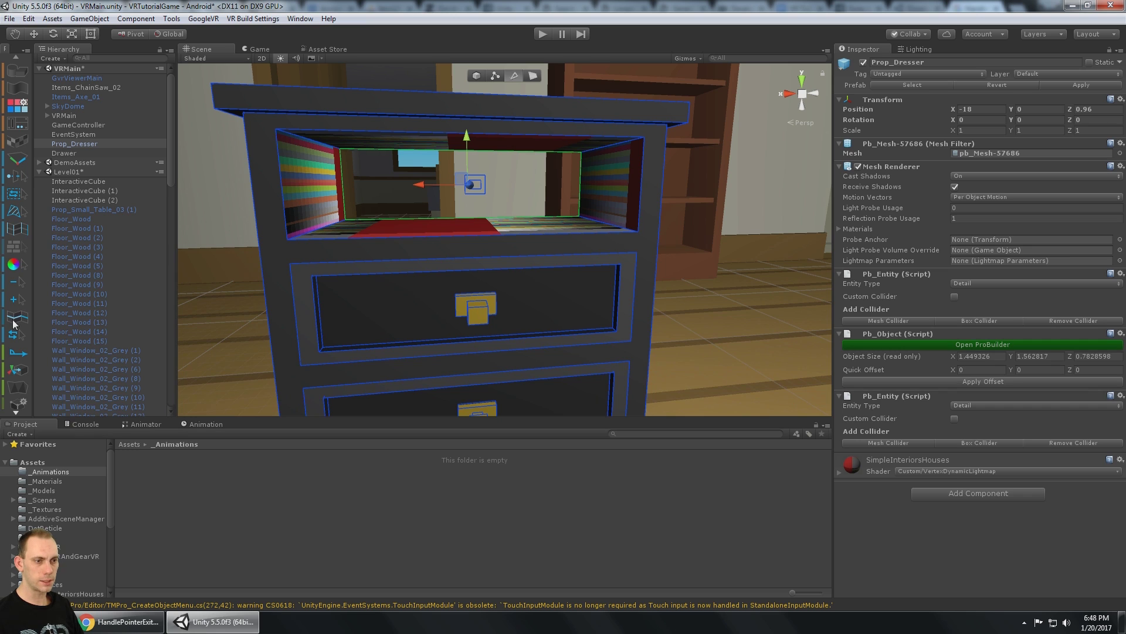
- Fill the open hole at the back of the top drawer cavity with a face
scroll(13, 323, down, 5)
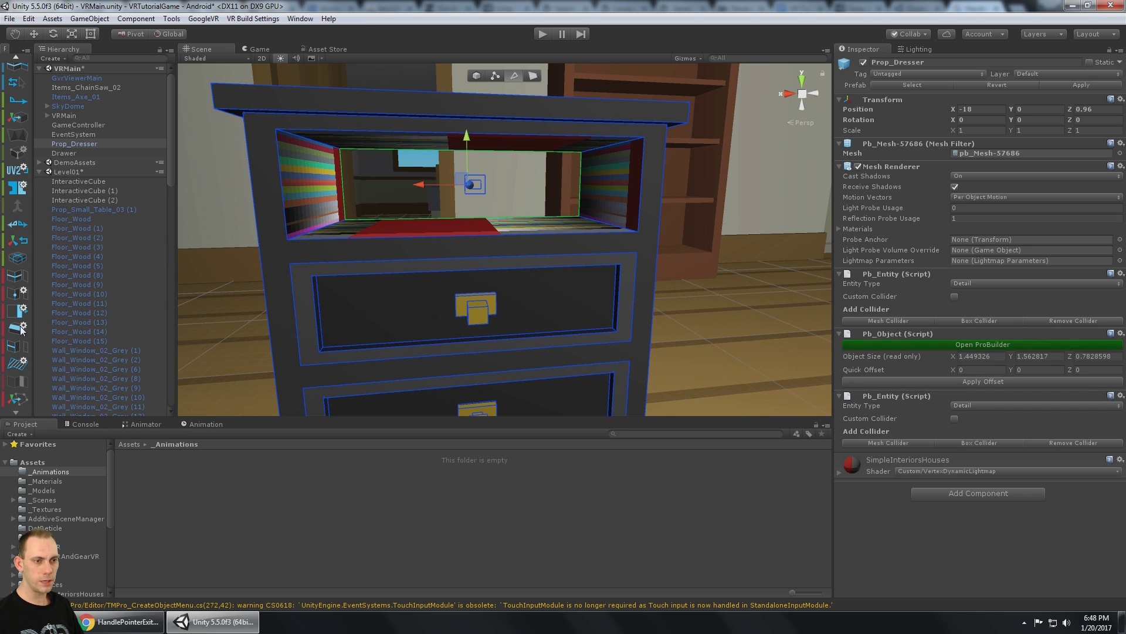
click(17, 366)
alt+drag(463, 158, 529, 197)
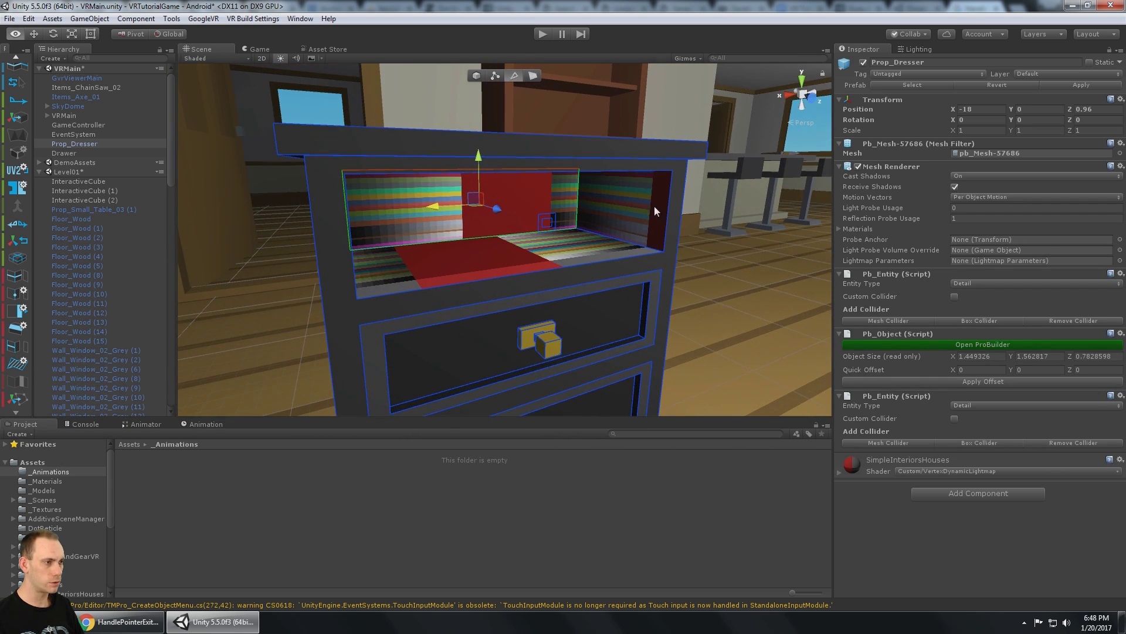
alt+drag(418, 217, 562, 200)
scroll(400, 228, up, 6)
scroll(399, 228, down, 6)
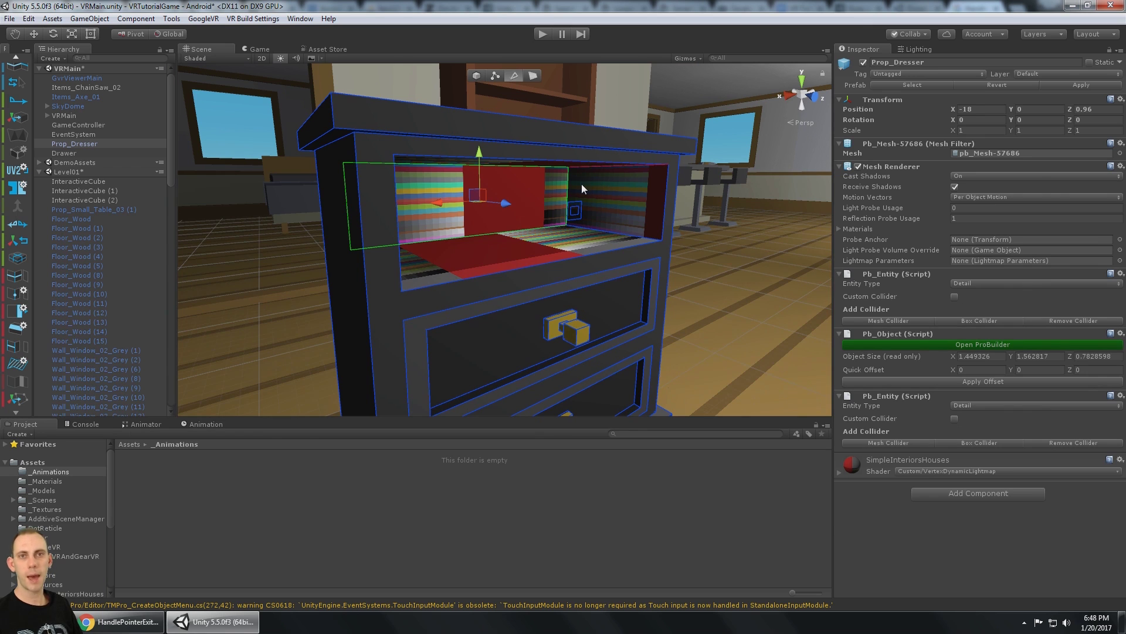
- Open the UV Editor and place it below the dresser so the drawer cavity stays in view
alt+drag(579, 192, 596, 164)
scroll(21, 144, up, 5)
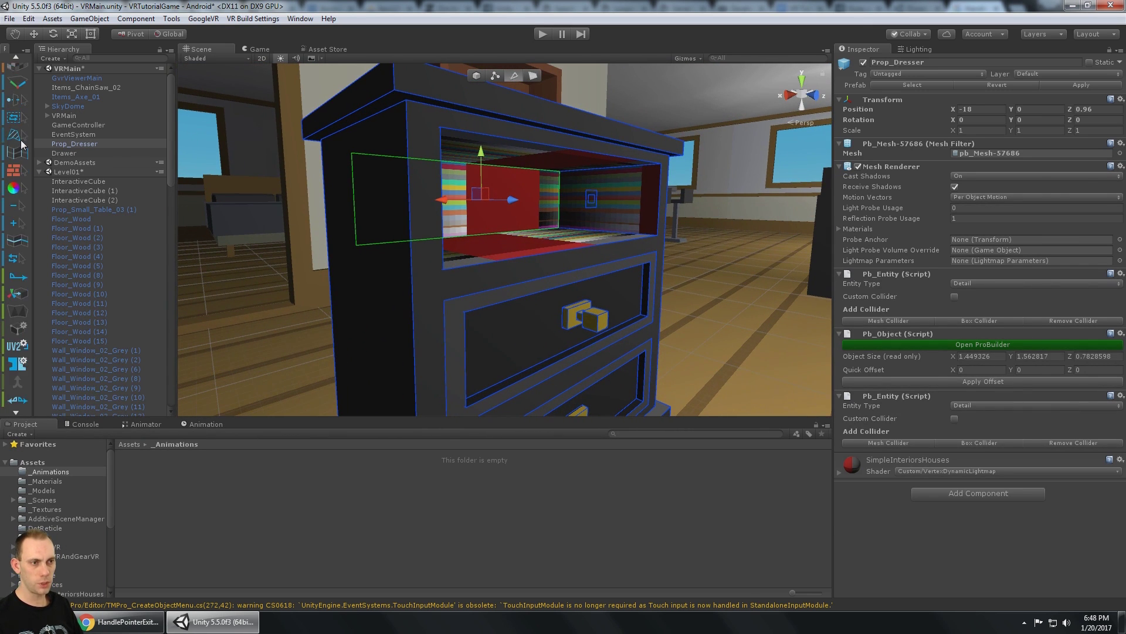
click(18, 142)
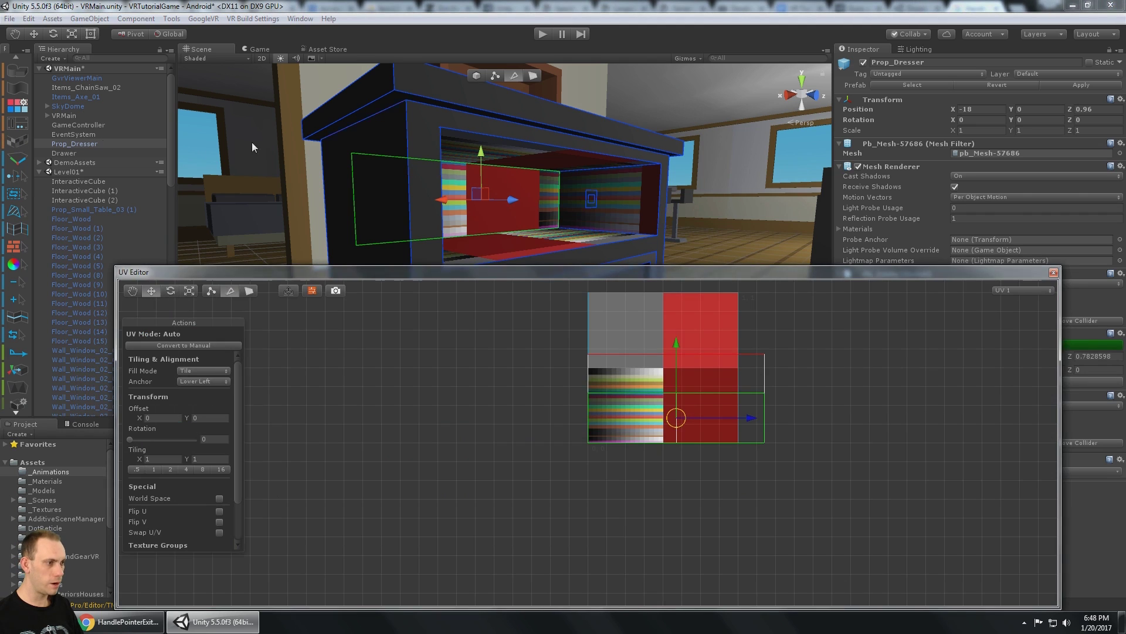
drag(560, 283, 673, 416)
key(f)
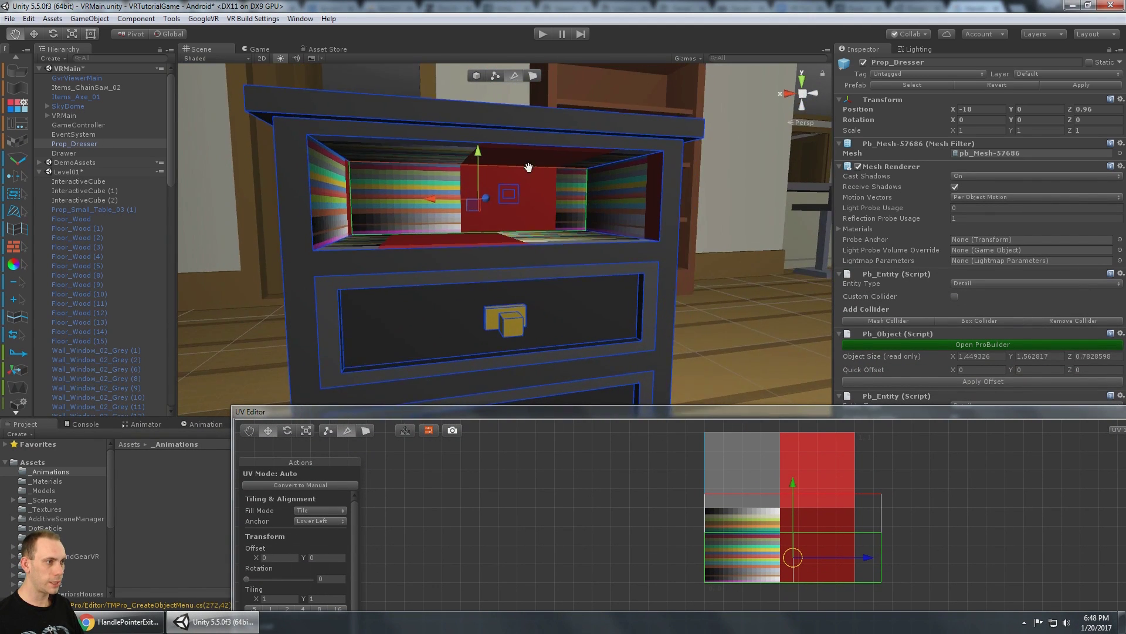
- Select the dresser's front frame face and examine where its UVs sit on the colour palette texture
click(528, 75)
click(356, 163)
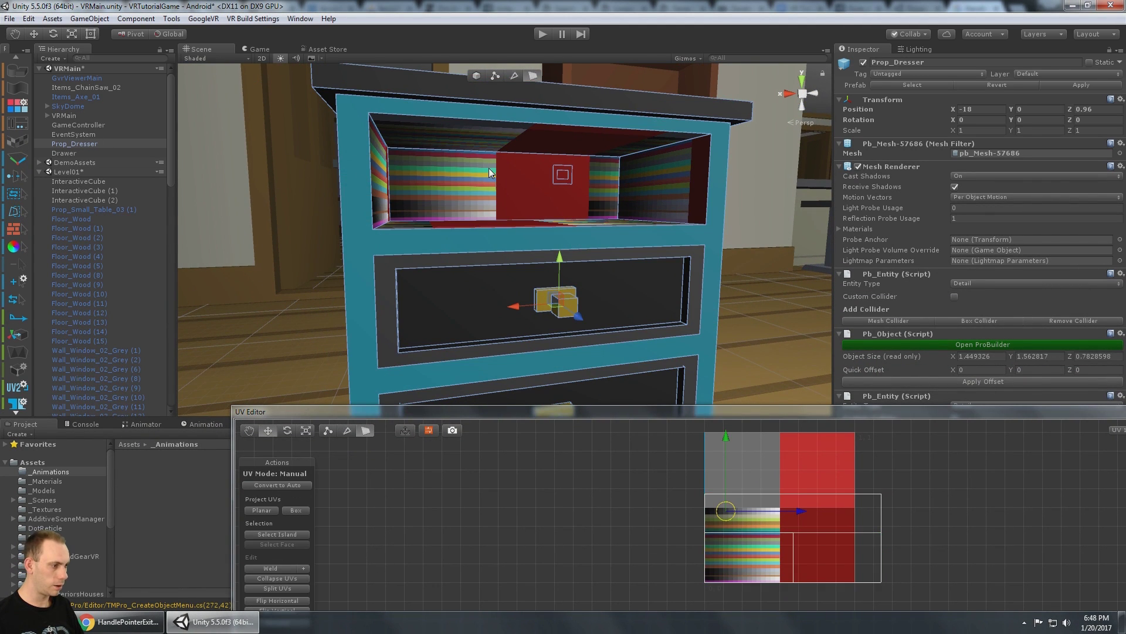
key(f)
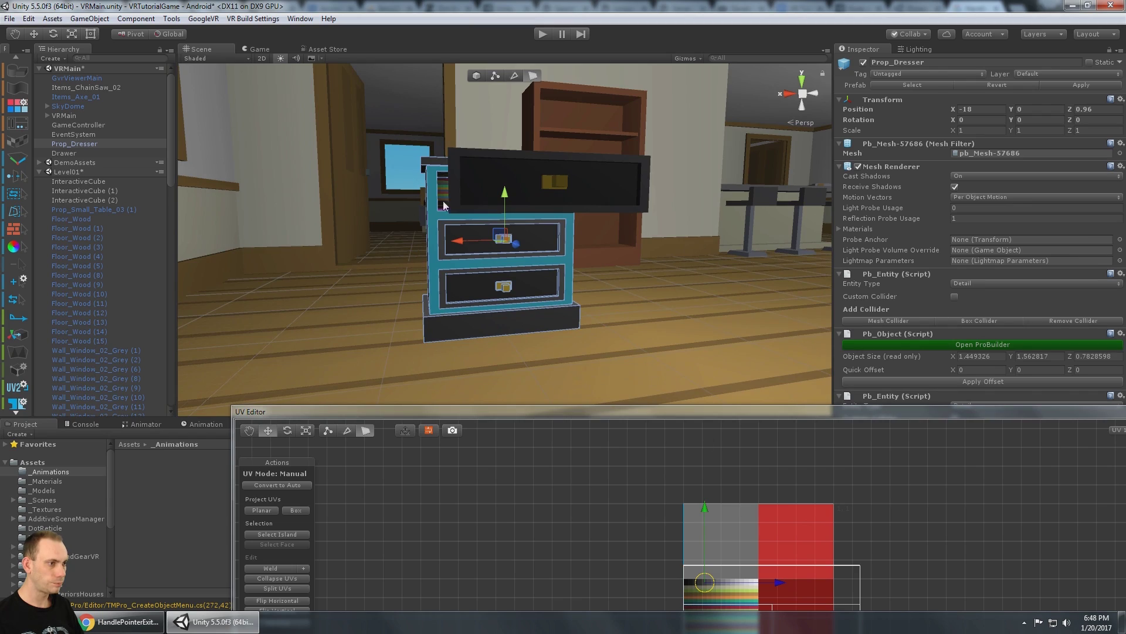
alt+drag(444, 205, 470, 202)
scroll(471, 202, up, 10)
right_drag(471, 202, 327, 110)
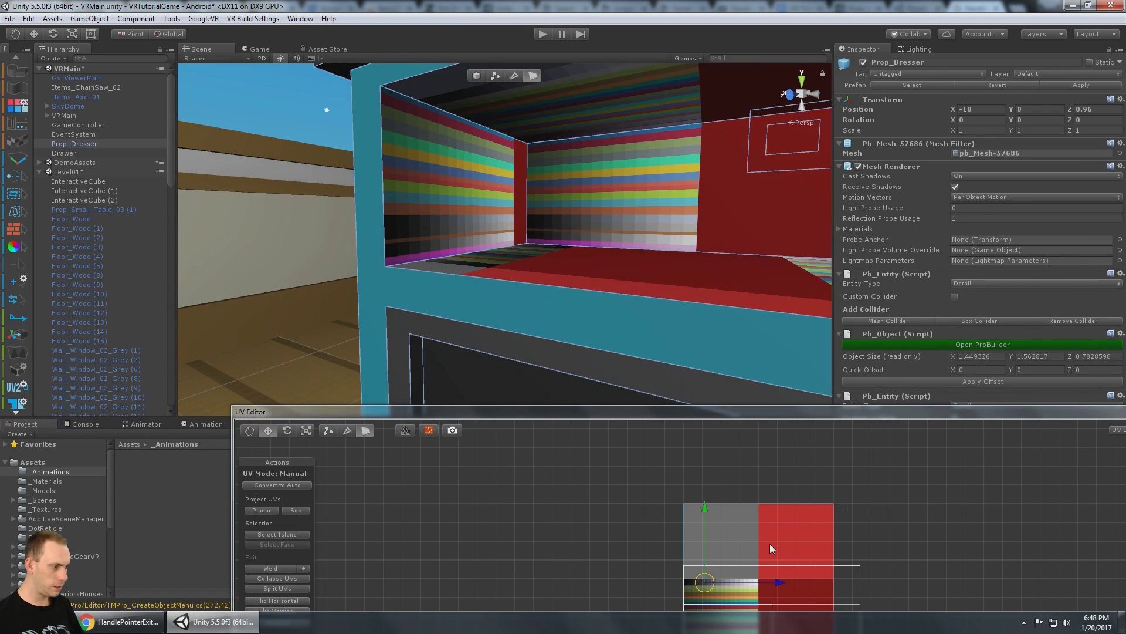
drag(758, 420, 526, 228)
scroll(483, 410, up, 5)
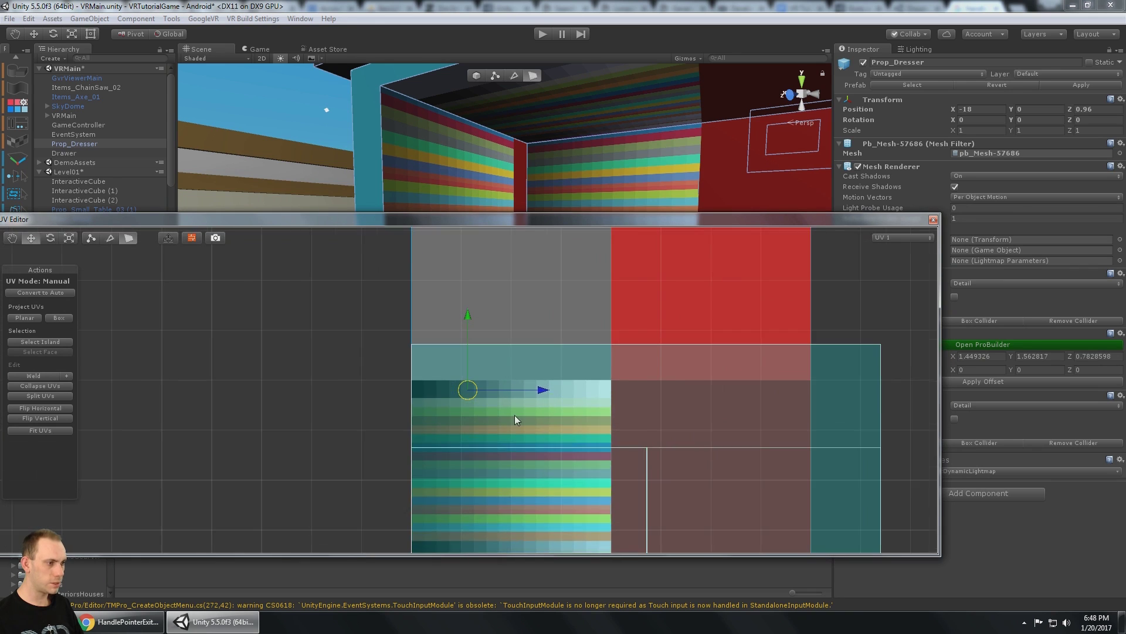
scroll(515, 414, down, 2)
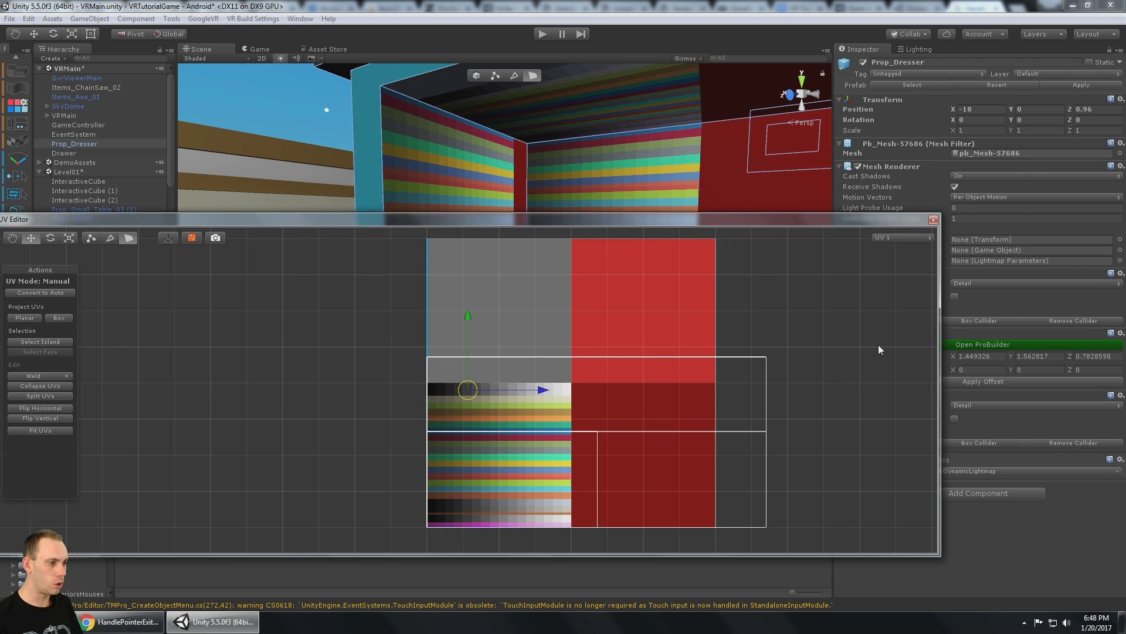
scroll(494, 400, up, 5)
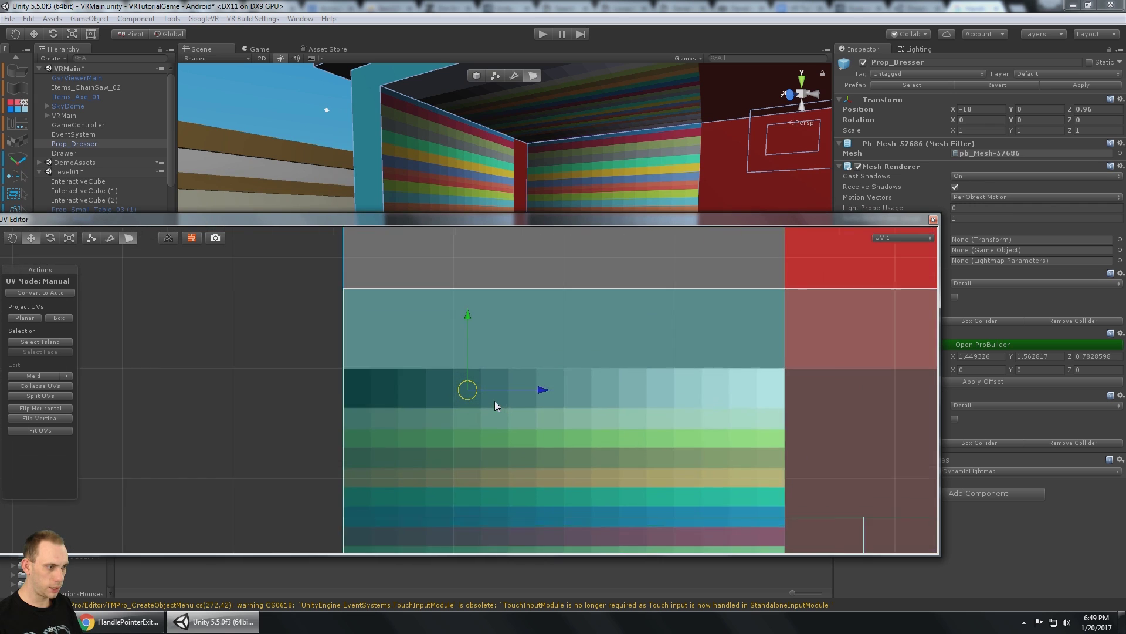
scroll(494, 400, up, 3)
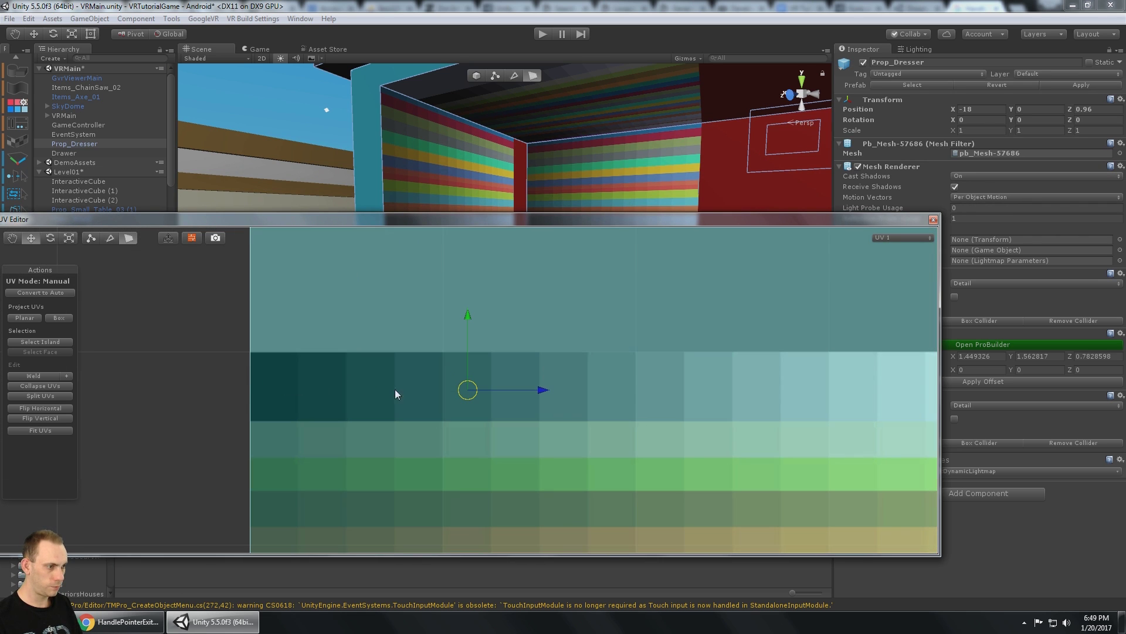
scroll(471, 391, down, 7)
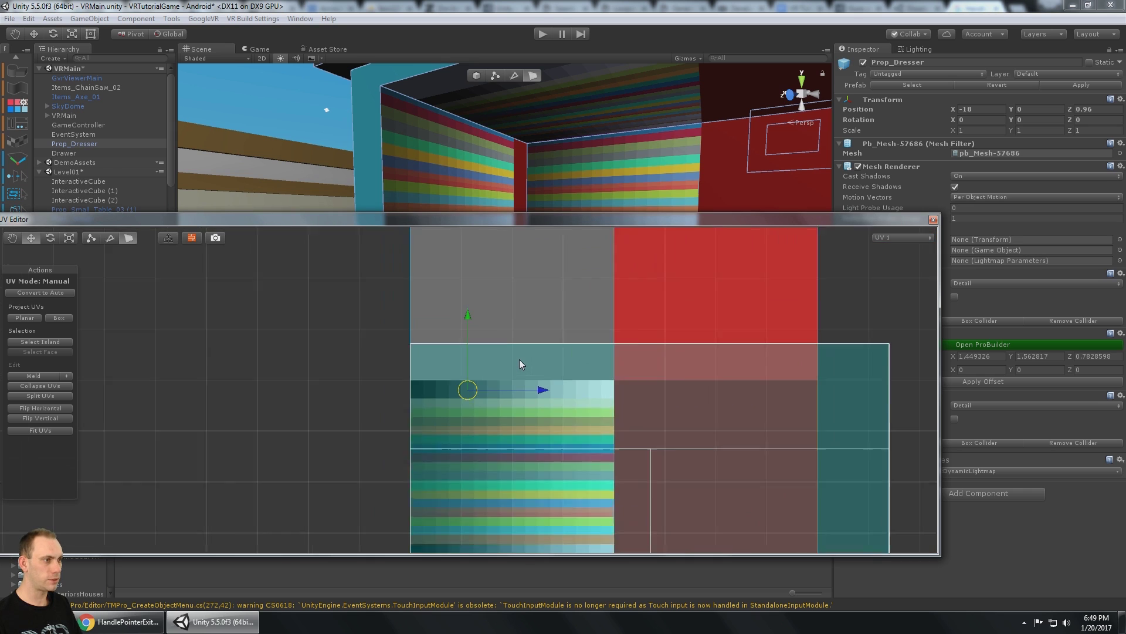
- Select the cavity's inner side wall face and scale its UVs down to a tiling of 0.0390625
drag(915, 219, 963, 296)
click(466, 215)
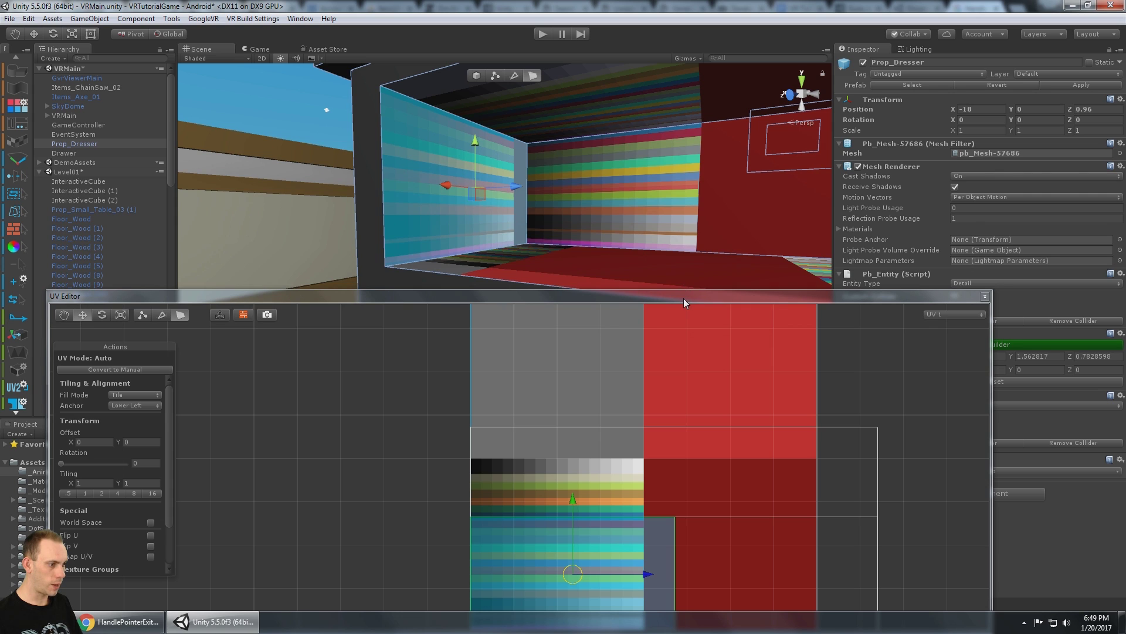
drag(684, 298, 684, 188)
scroll(772, 375, down, 3)
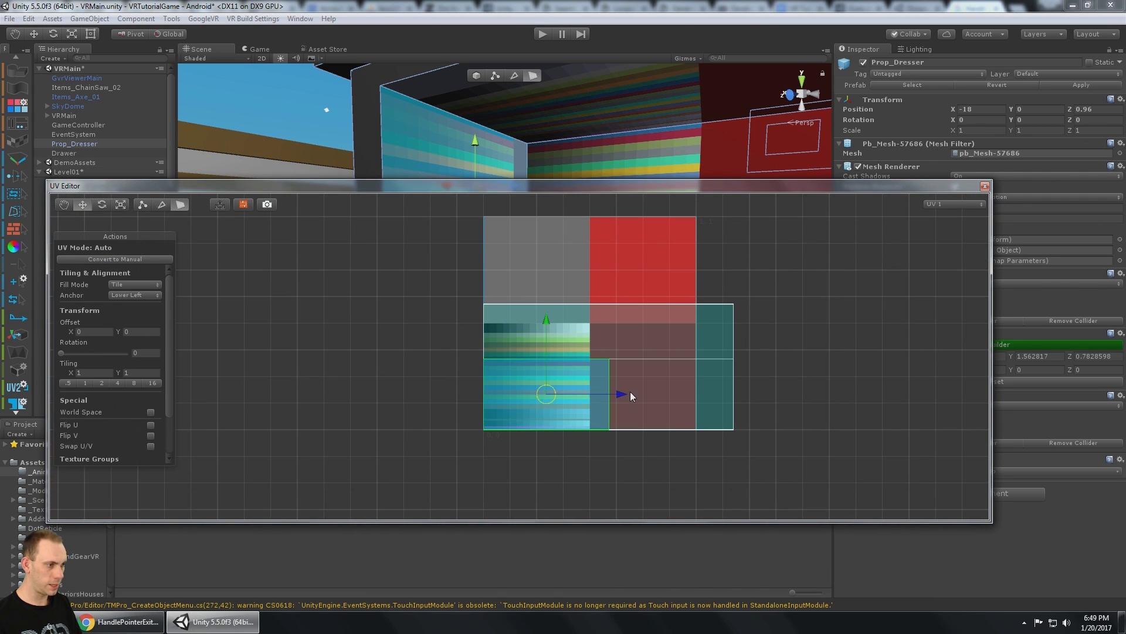
key(r)
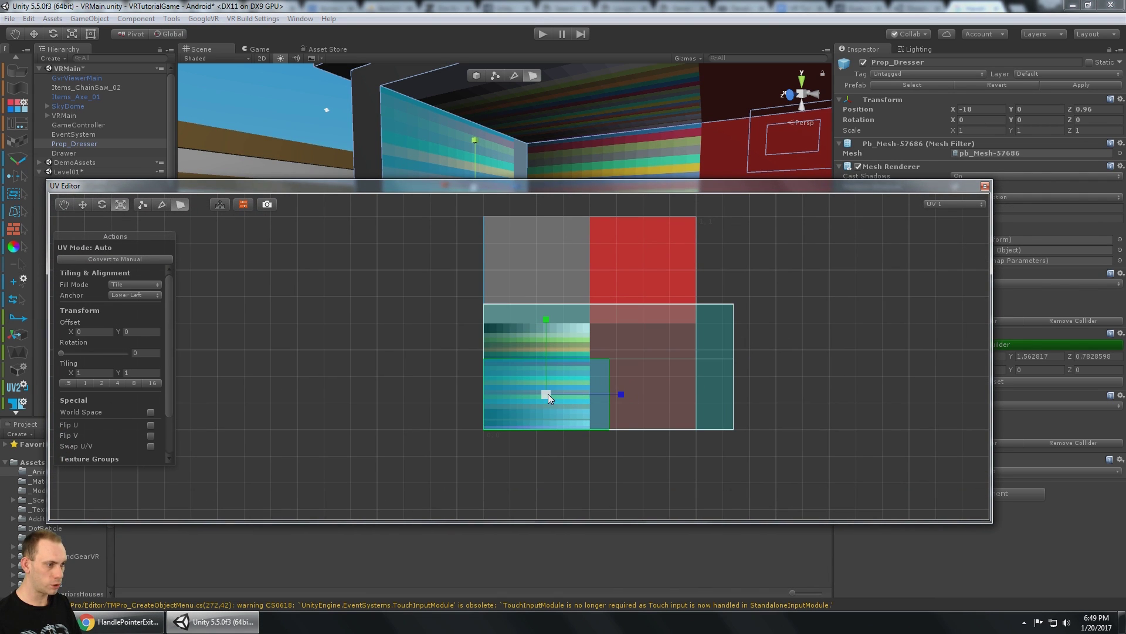
drag(548, 393, 475, 427)
scroll(561, 388, up, 3)
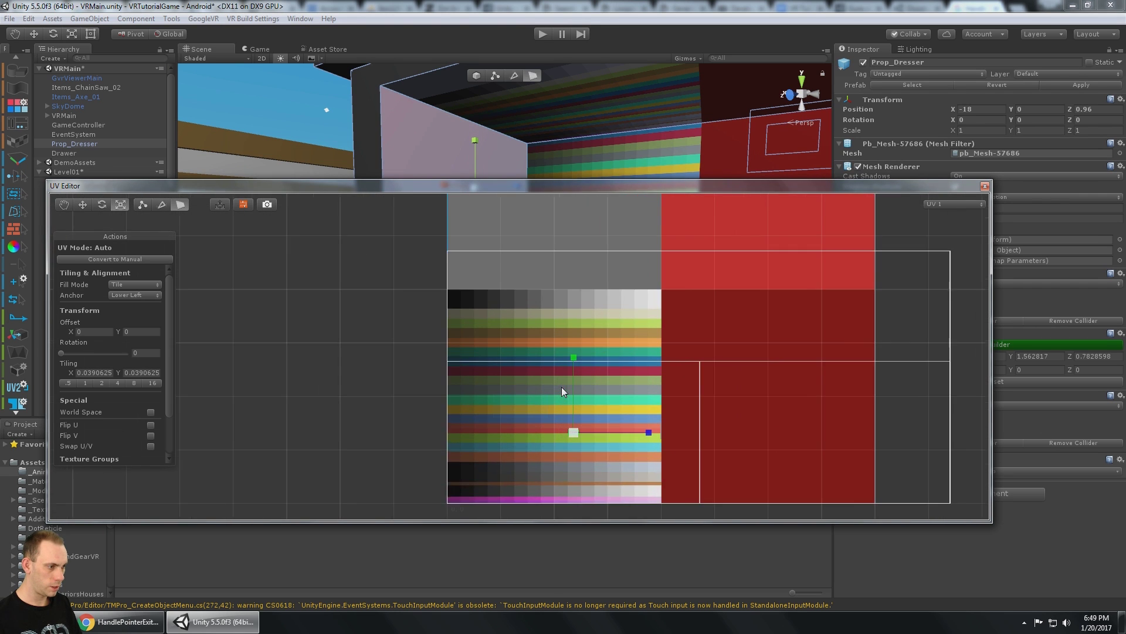
- Move the side wall's UVs onto a dark grey palette swatch, offset X 0.1543695, Y -0.311873, and compare it with the frame
scroll(561, 387, up, 2)
key(w)
drag(611, 485, 500, 258)
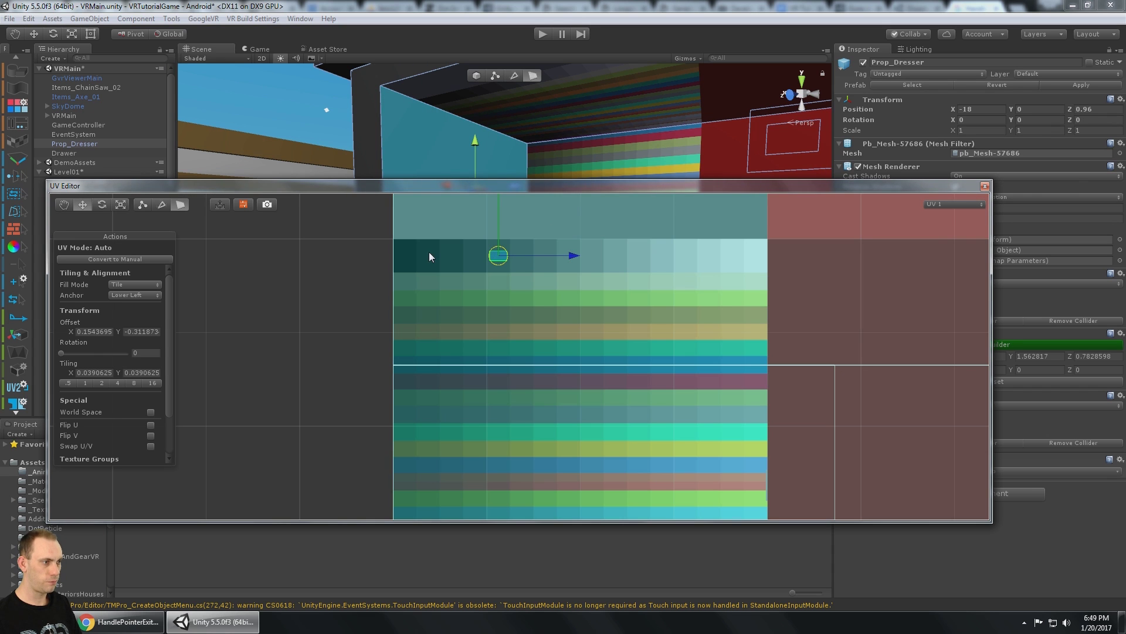
mouse_move(505, 110)
alt+mouse_down()
mouse_move(530, 168)
mouse_move(458, 100)
mouse_move(524, 111)
mouse_move(463, 123)
mouse_move(519, 147)
mouse_move(444, 78)
mouse_move(371, 76)
mouse_move(529, 100)
mouse_move(503, 115)
alt+mouse_up()
scroll(522, 112, down, 5)
click(421, 118)
click(503, 125)
scroll(503, 125, up, 5)
mouse_move(498, 119)
middle_down()
mouse_move(528, 174)
mouse_move(533, 145)
mouse_move(552, 170)
middle_up()
click(552, 149)
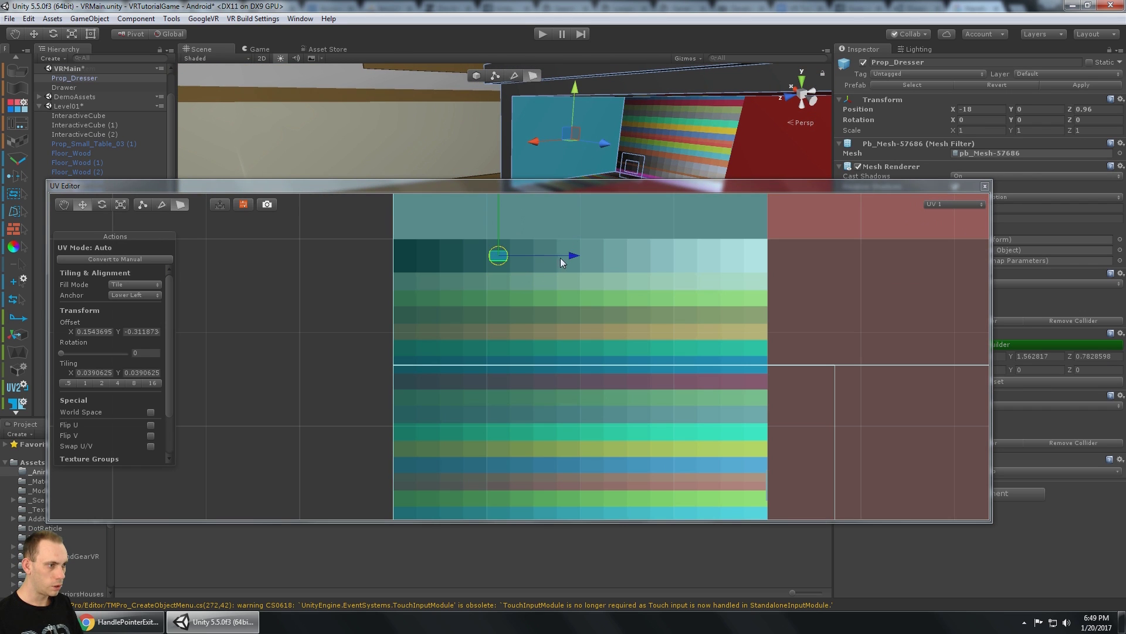
- Scale the side wall's UVs down further to a tiling of 0.0036621 so they fit well inside one swatch
scroll(509, 262, up, 5)
middle_drag(535, 290, 542, 341)
key(r)
scroll(516, 312, up, 4)
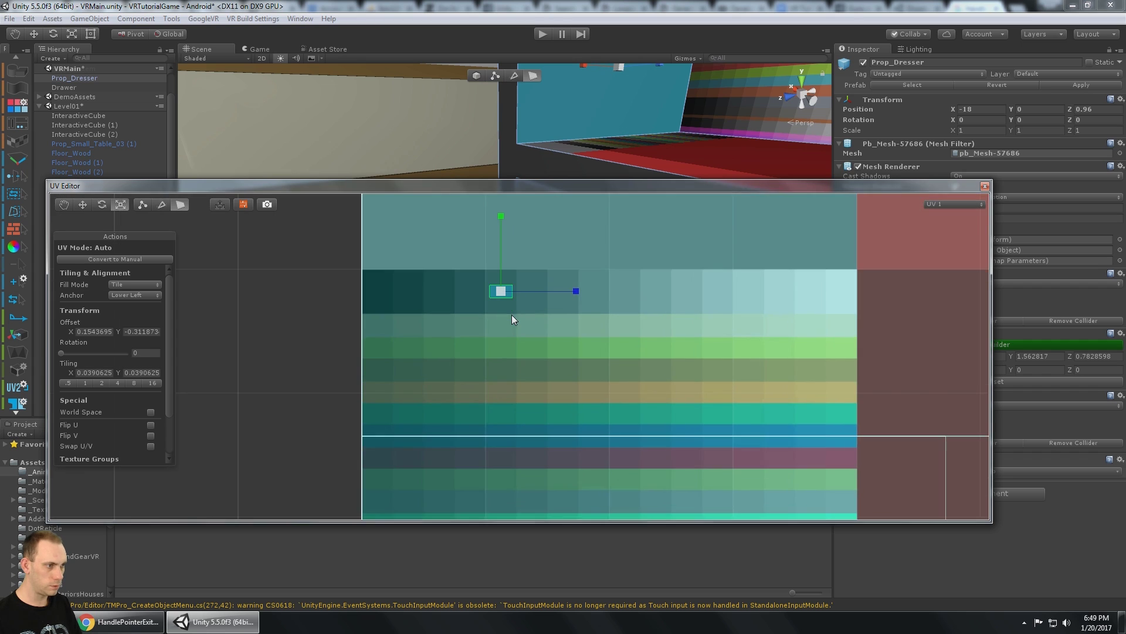
drag(502, 258, 427, 272)
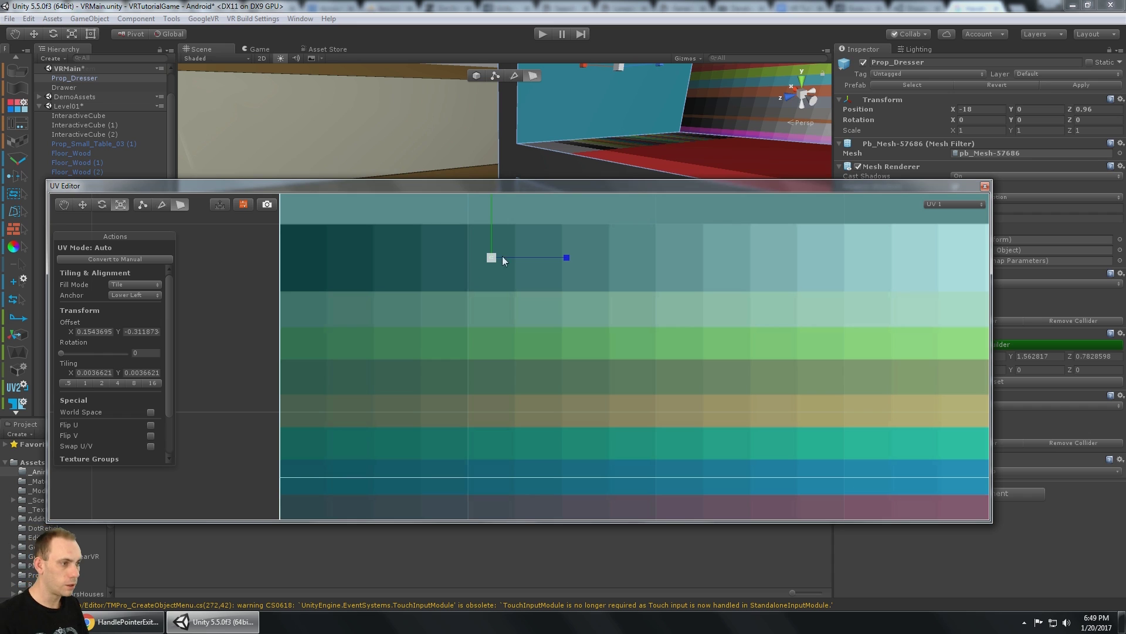
- Shift the side wall's UVs horizontally to a darker grey swatch, at offset X 0.213587
key(w)
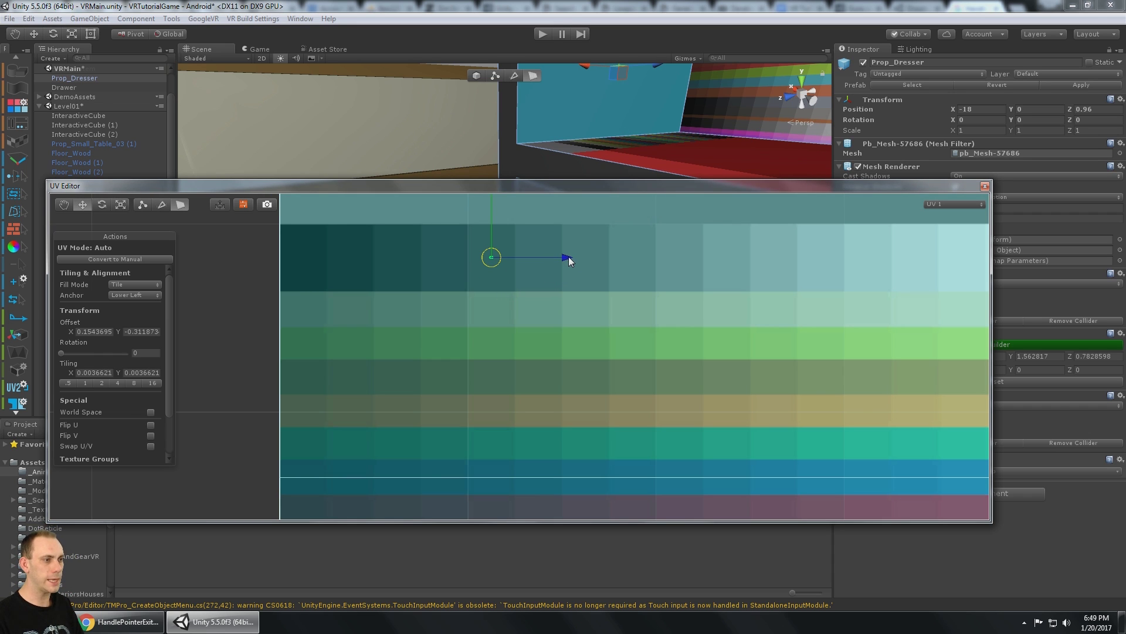
drag(569, 257, 569, 257)
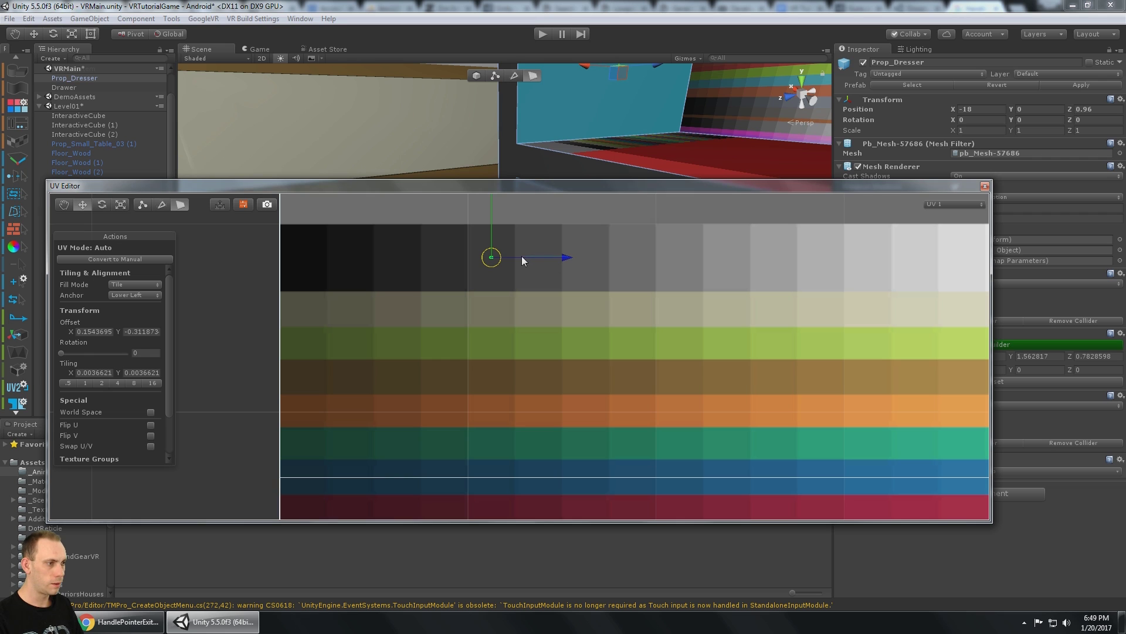
click(566, 258)
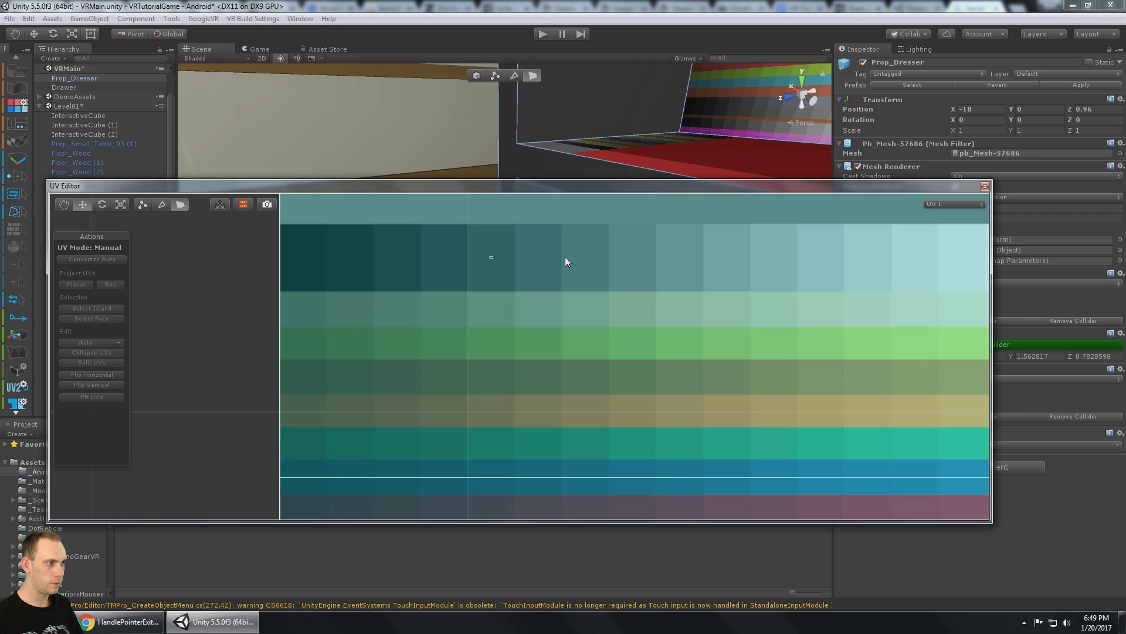
click(509, 244)
drag(565, 262, 476, 263)
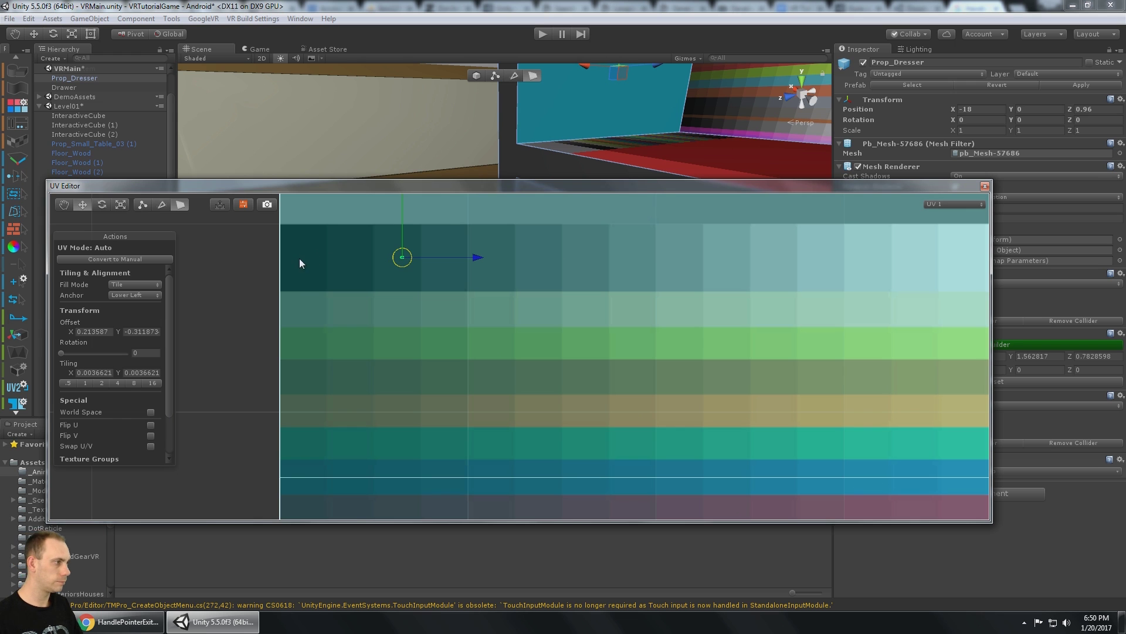
- Move the UV Editor out of the way and inspect the side wall's colour against the rest of the cavity
drag(931, 182, 1052, 460)
middle_drag(722, 203, 678, 221)
scroll(678, 220, down, 3)
alt+drag(678, 220, 599, 214)
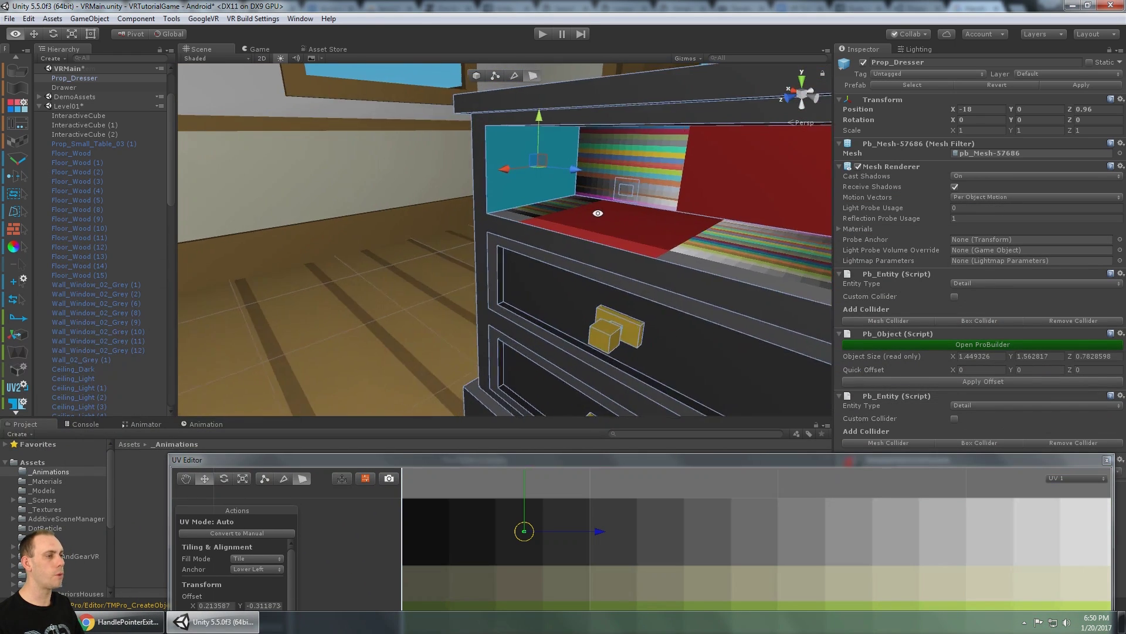
middle_drag(598, 214, 541, 227)
alt+drag(541, 226, 610, 207)
middle_drag(610, 207, 560, 229)
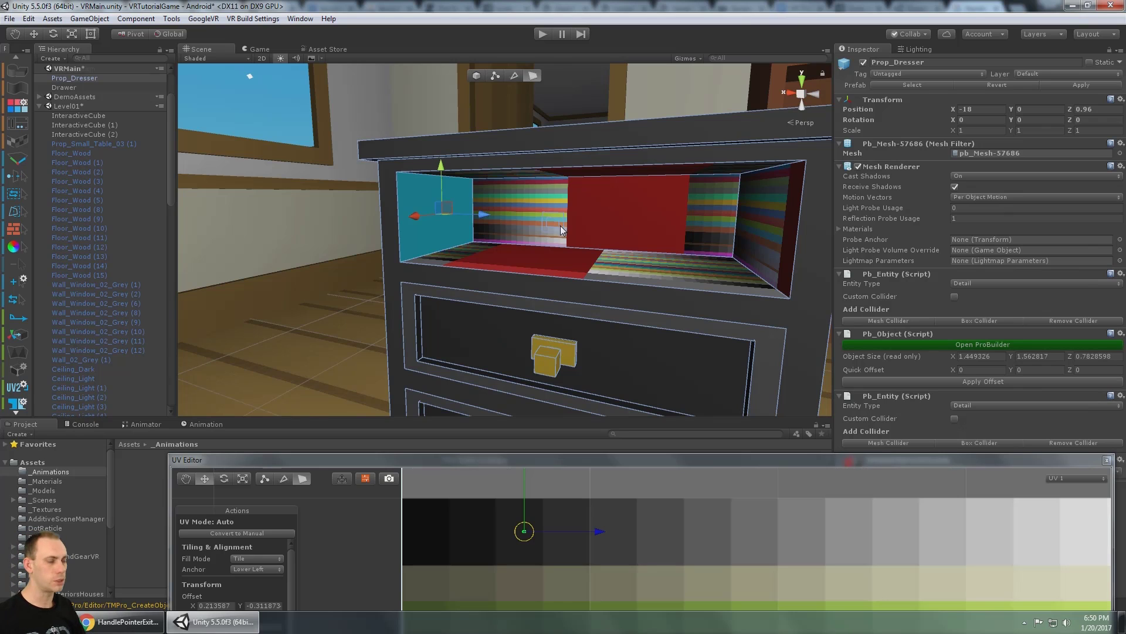
scroll(502, 186, up, 2)
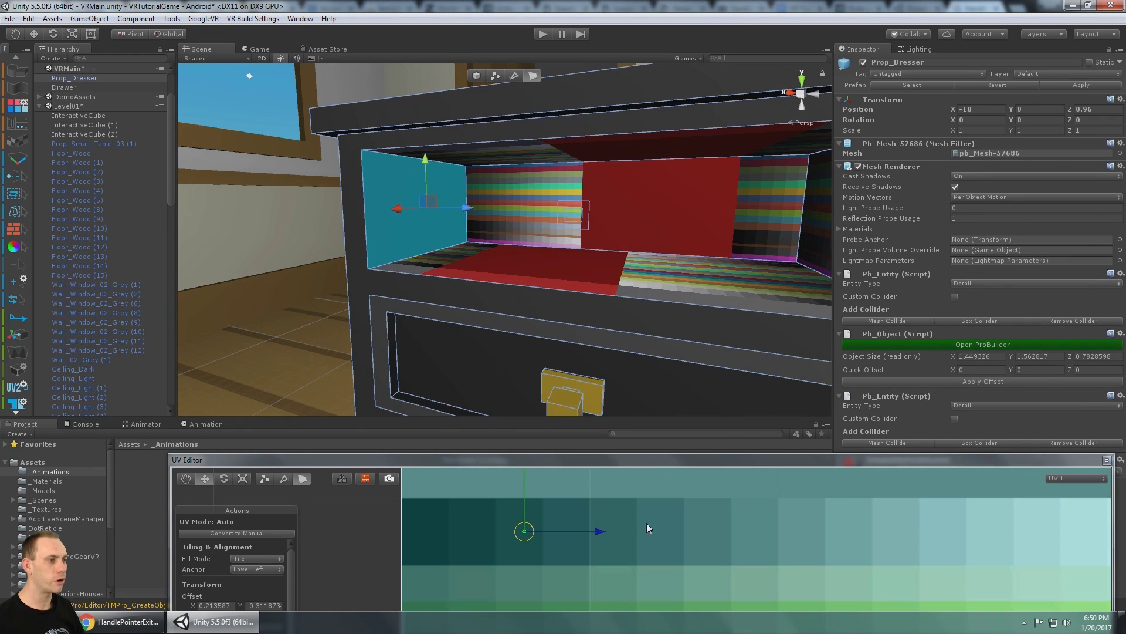
middle_drag(562, 226, 547, 266)
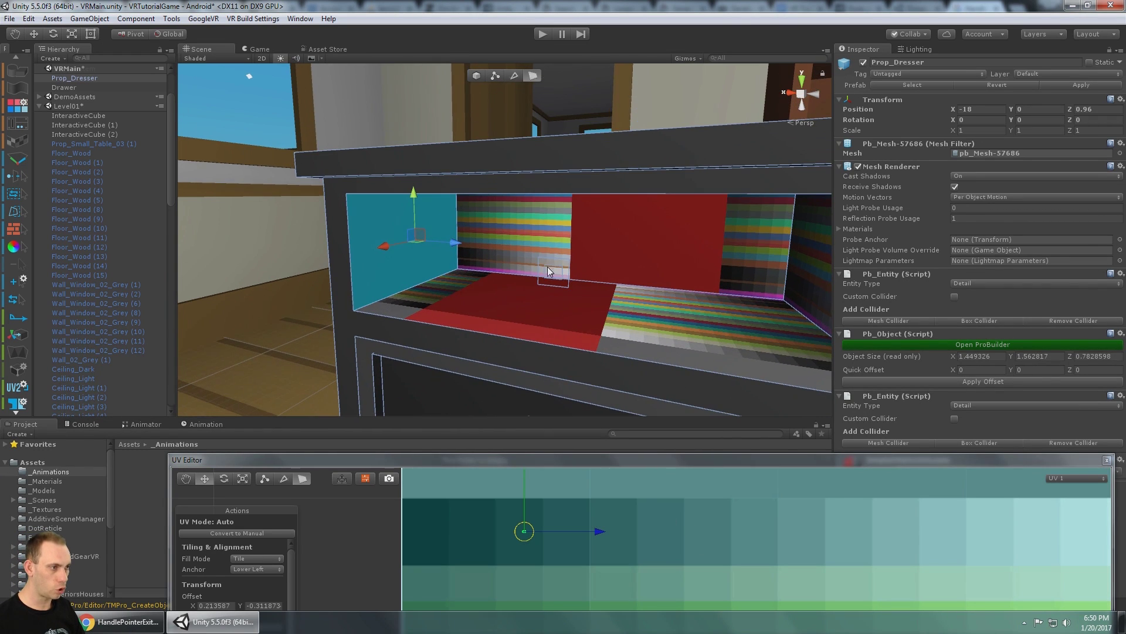
- Autostitch the side wall's dark grey UVs onto the cavity's back wall, opposite side wall and remaining inner faces, and close the UV Editor
ctrl+click(514, 238)
alt+drag(514, 239, 532, 233)
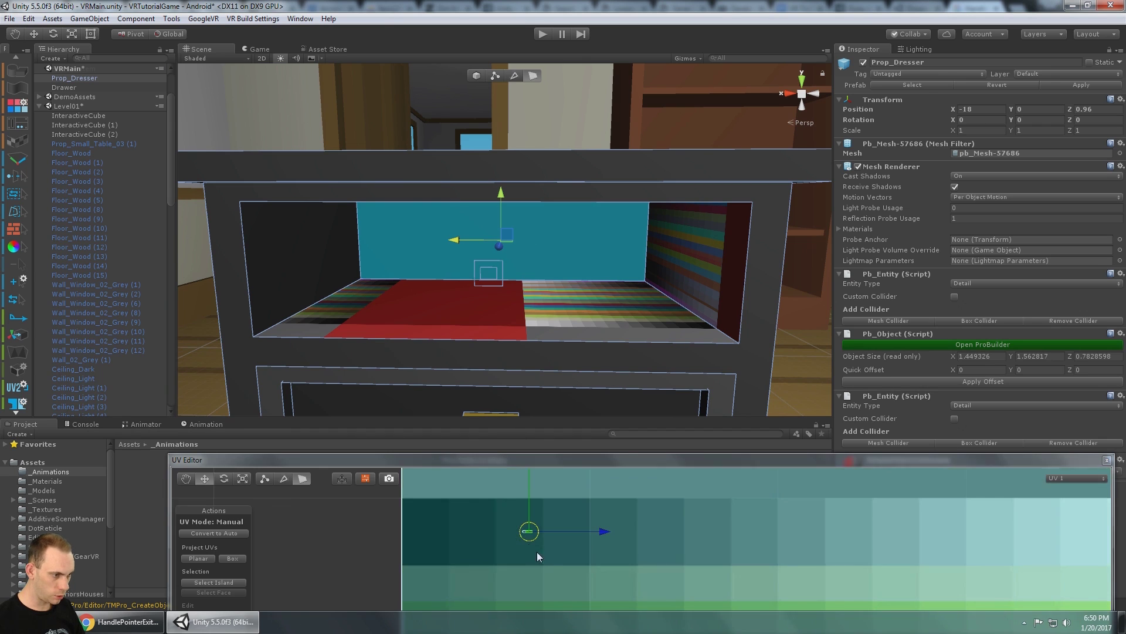
scroll(537, 552, up, 2)
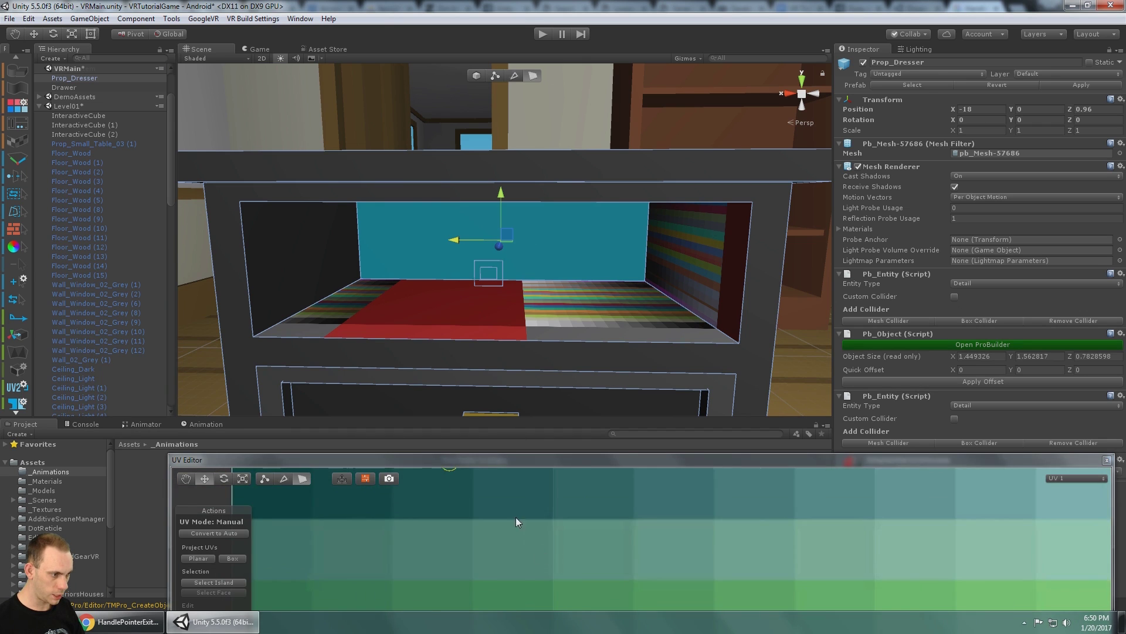
ctrl+click(676, 264)
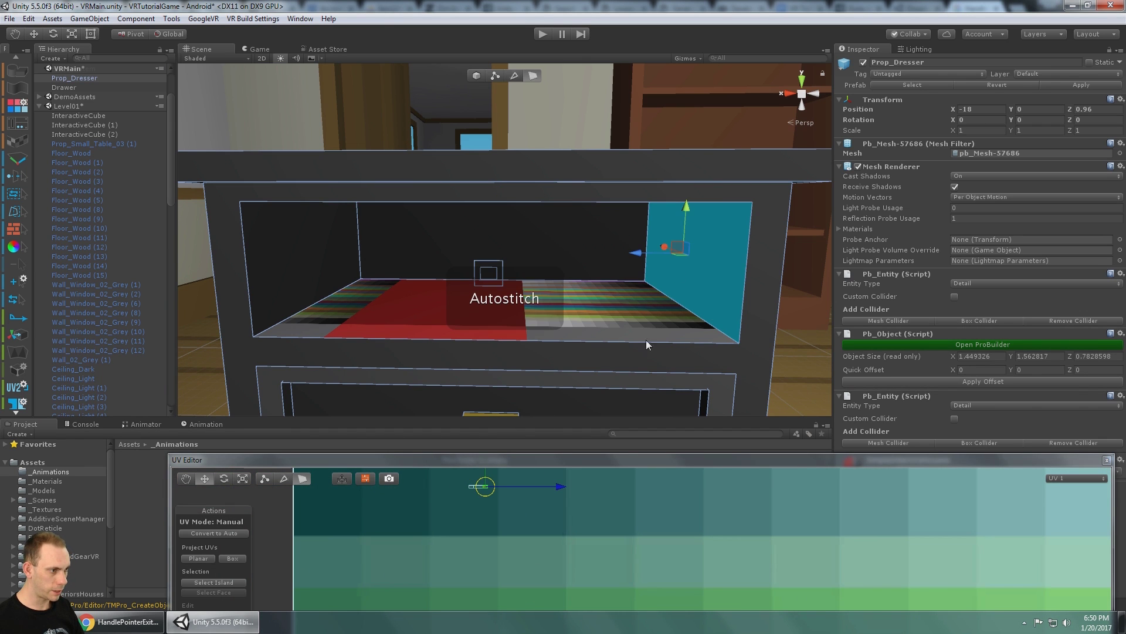
ctrl+click(595, 246)
alt+drag(608, 321, 623, 230)
ctrl+click(581, 198)
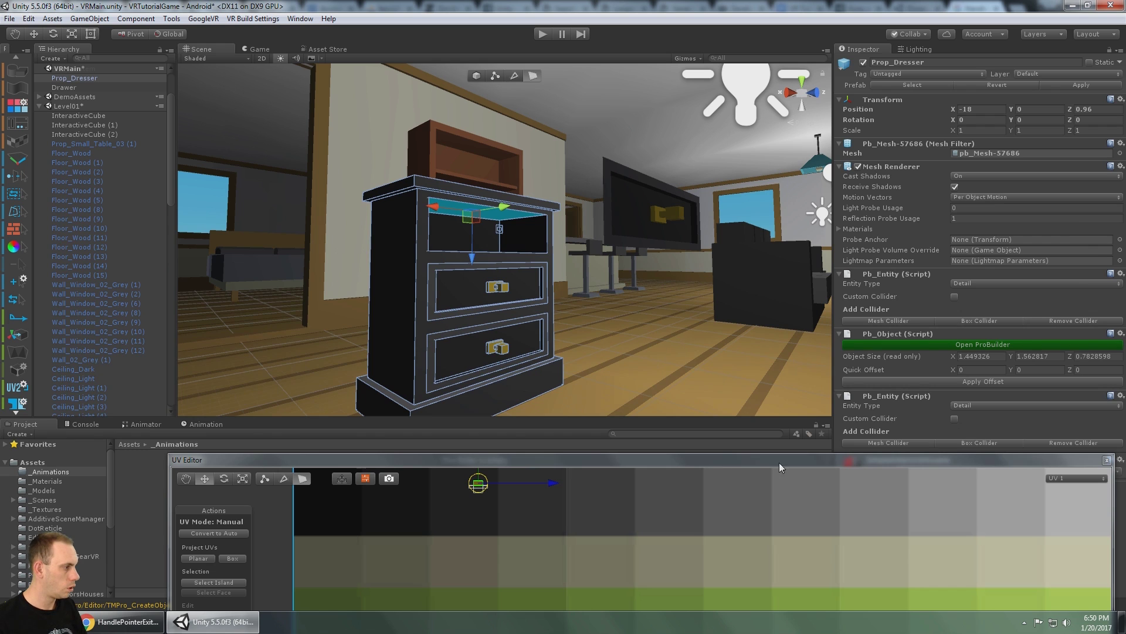
click(1107, 460)
- Select the detached drawer front and its four outer edges
alt+drag(552, 161, 408, 256)
click(408, 257)
key(f)
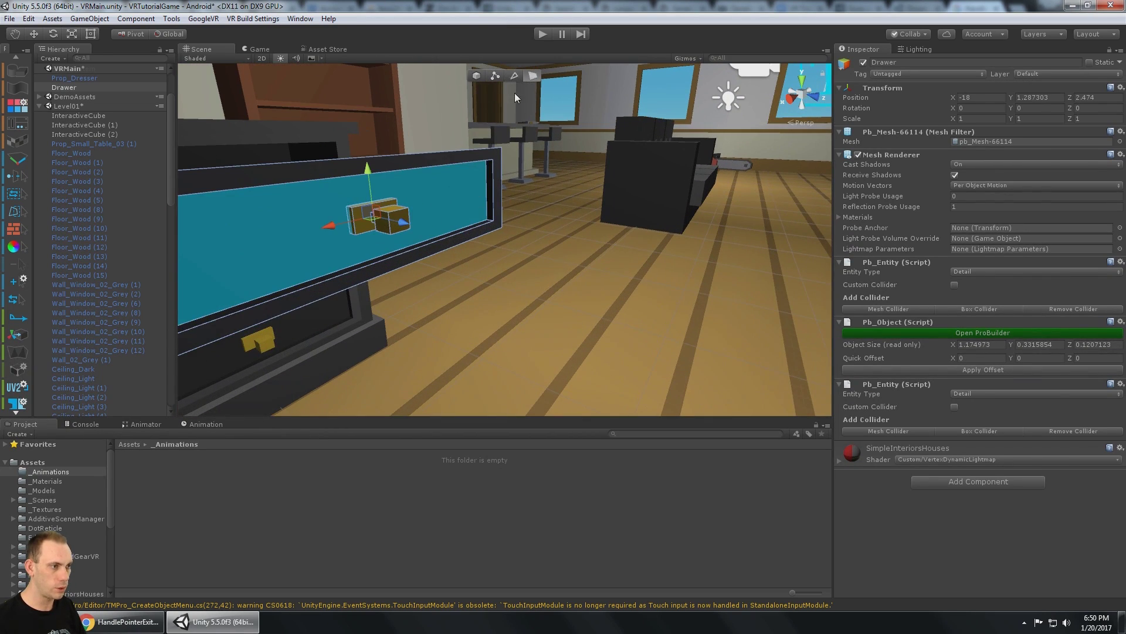
alt+drag(469, 211, 440, 252)
click(507, 265)
click(271, 181)
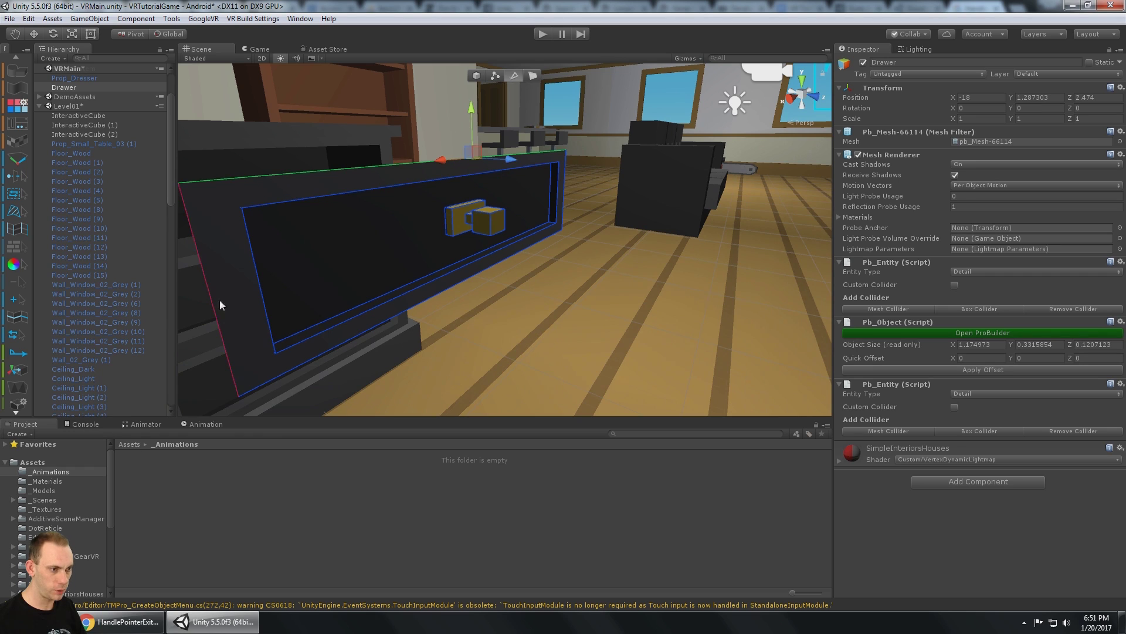
click(287, 372)
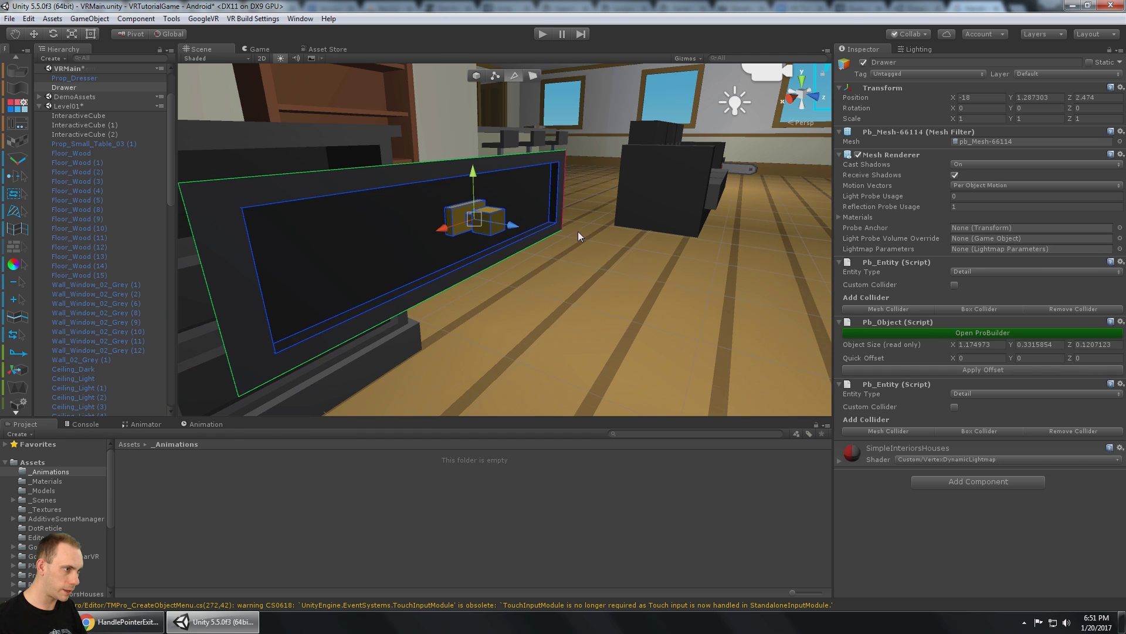
shift+click(566, 179)
scroll(532, 221, down, 10)
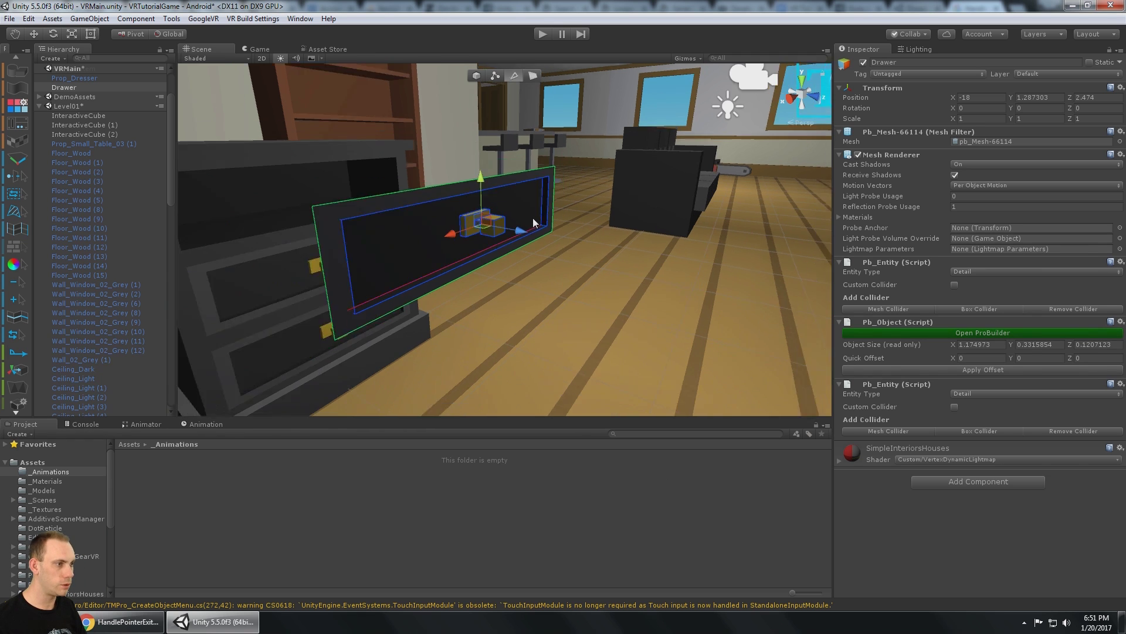
alt+drag(401, 217, 518, 176)
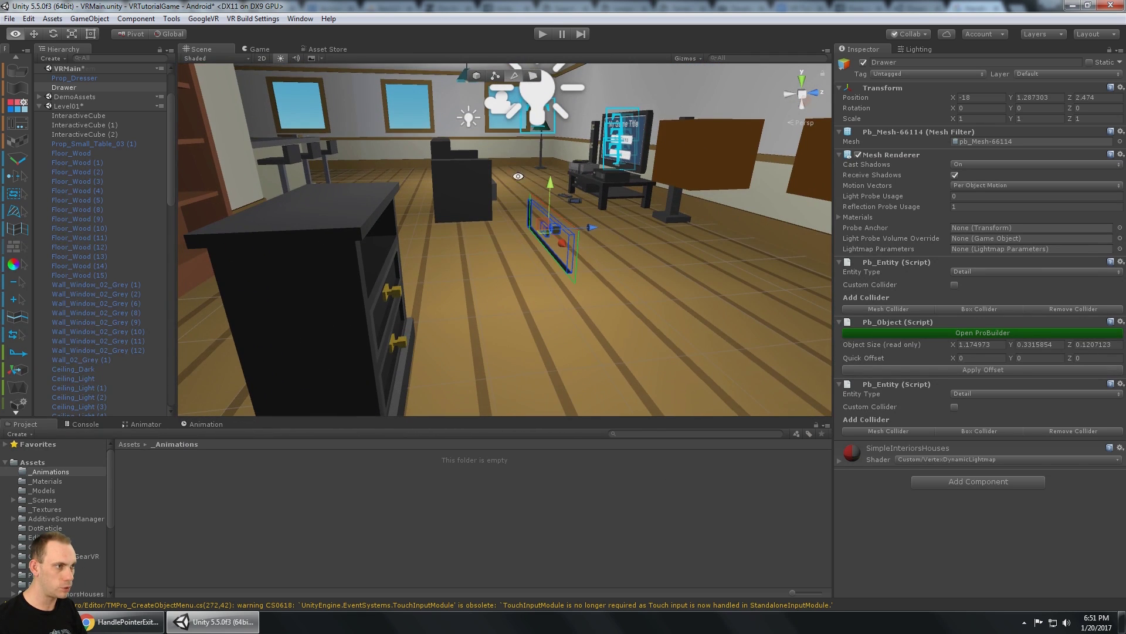
- Move the whole drawer back into the dresser's top opening, at Z position 1.291
click(477, 76)
alt+drag(597, 181, 533, 153)
mouse_move(587, 221)
mouse_down()
mouse_move(427, 217)
mouse_move(476, 242)
mouse_move(363, 200)
mouse_move(586, 227)
mouse_up()
- Extrude the drawer front's four outer edges backward into the cavity, making the drawer about 0.67 deep overall
click(515, 76)
alt+drag(663, 206, 608, 245)
scroll(516, 250, up, 10)
mouse_move(481, 241)
alt+mouse_down()
mouse_move(460, 218)
mouse_move(469, 223)
alt+mouse_up()
click(287, 226)
shift+click(322, 131)
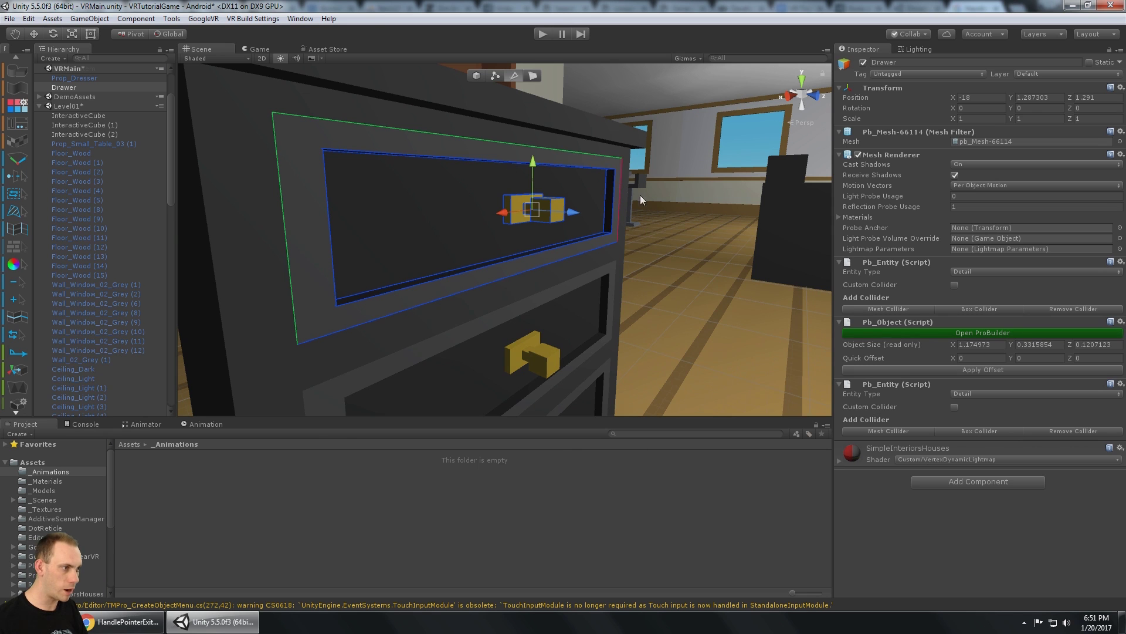
shift+click(610, 238)
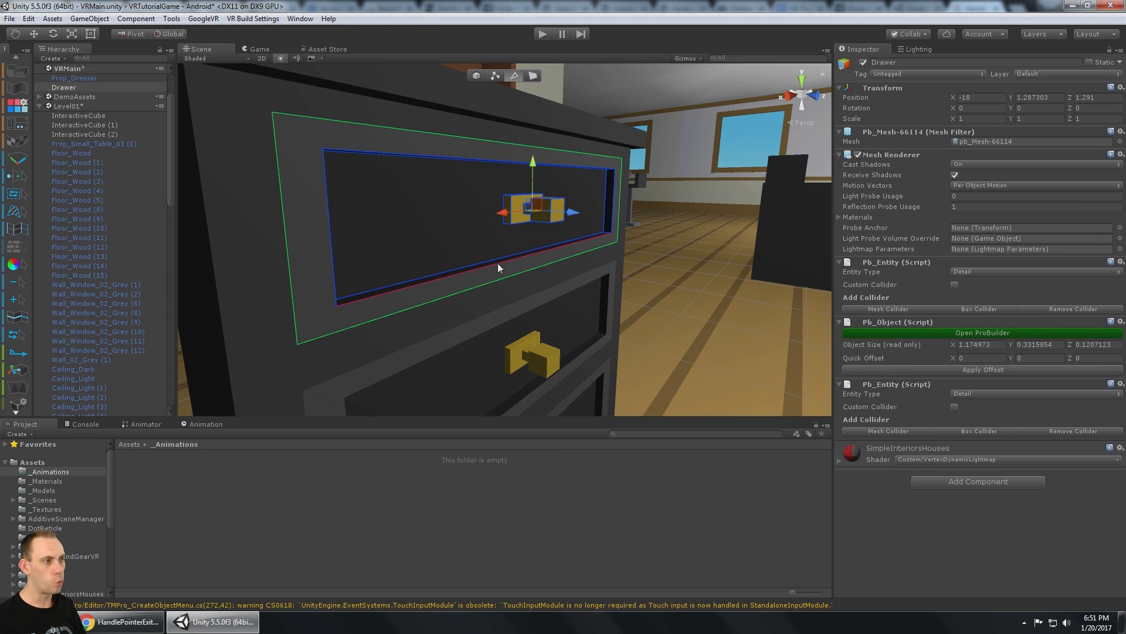
shift+click(529, 265)
alt+drag(483, 239, 532, 221)
scroll(570, 206, down, 6)
alt+drag(634, 216, 437, 166)
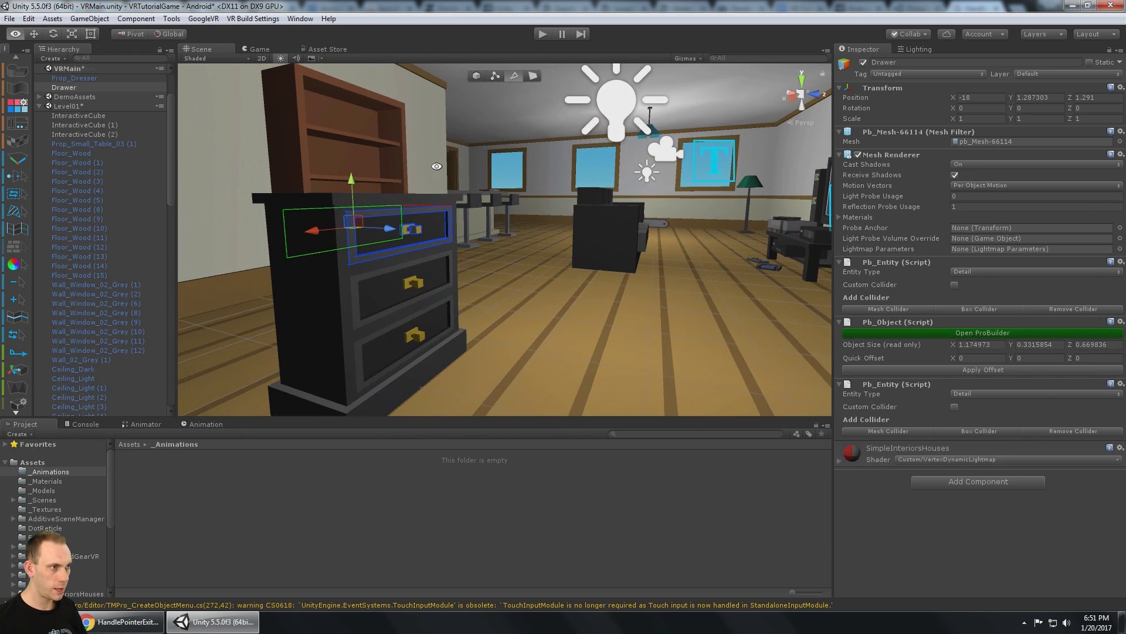
- Pull the whole drawer out in front of the dresser, to Z position 2.96
click(477, 74)
drag(449, 231, 569, 241)
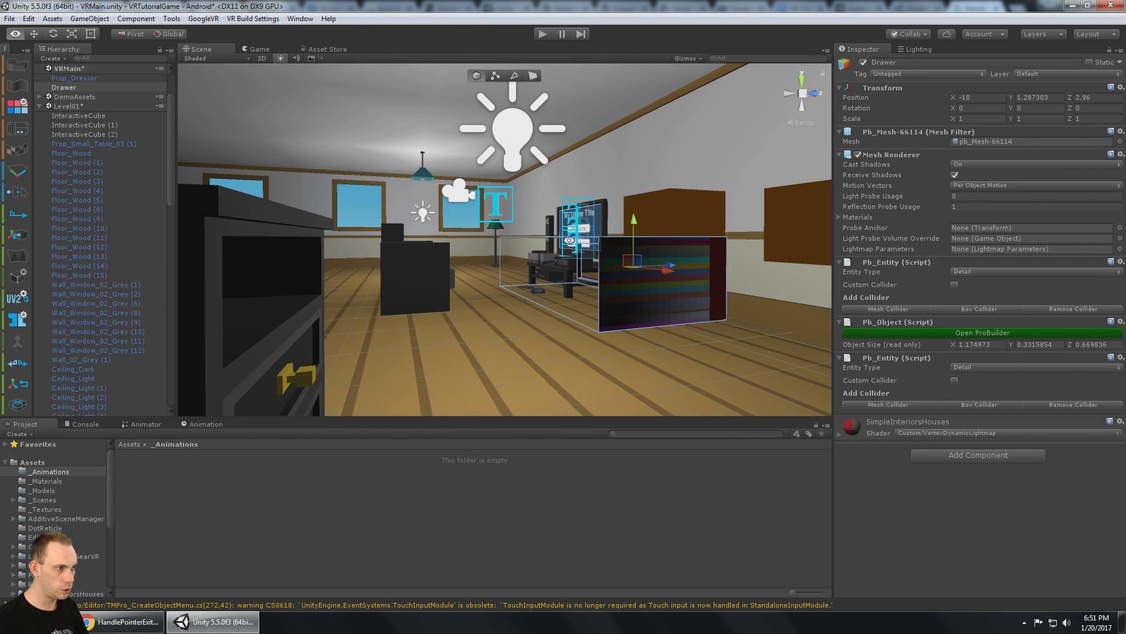
- Try to extrude the drawer box's lower back edge vertically, and undo it
click(516, 79)
scroll(640, 282, up, 1)
alt+scroll(642, 286, down, 1)
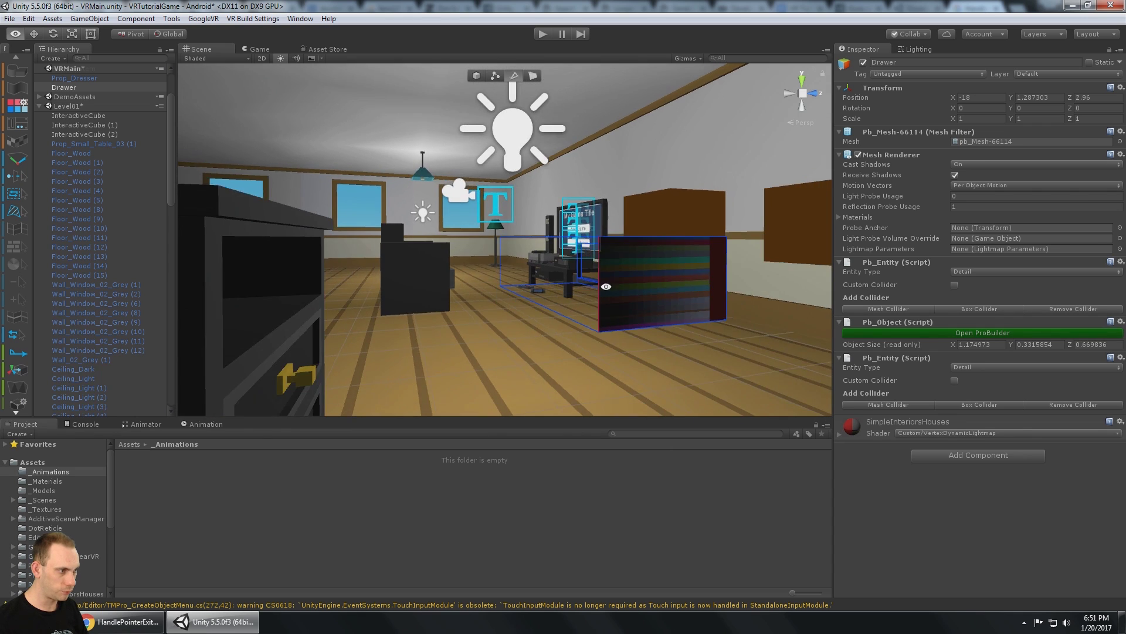
alt+drag(604, 284, 598, 308)
click(583, 281)
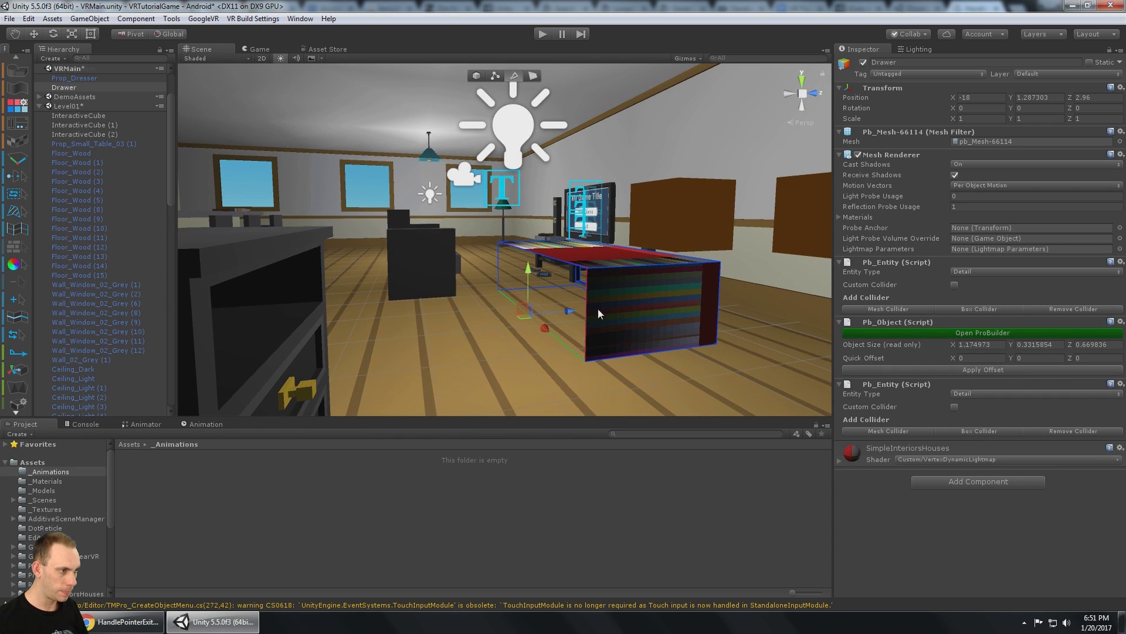
shift+click(586, 300)
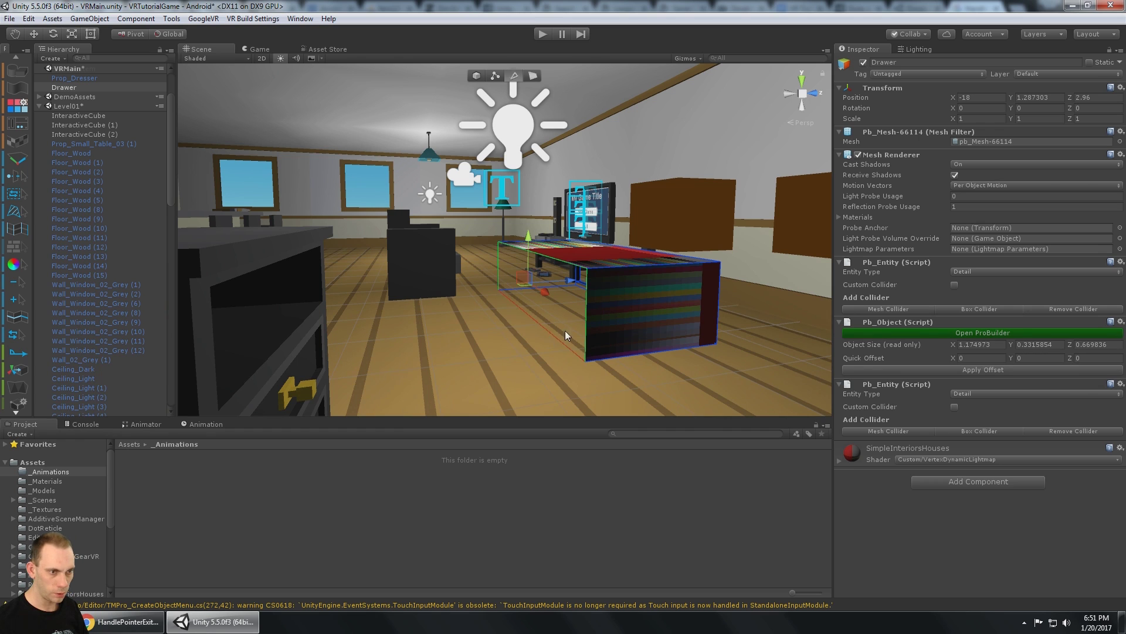
scroll(23, 376, down, 5)
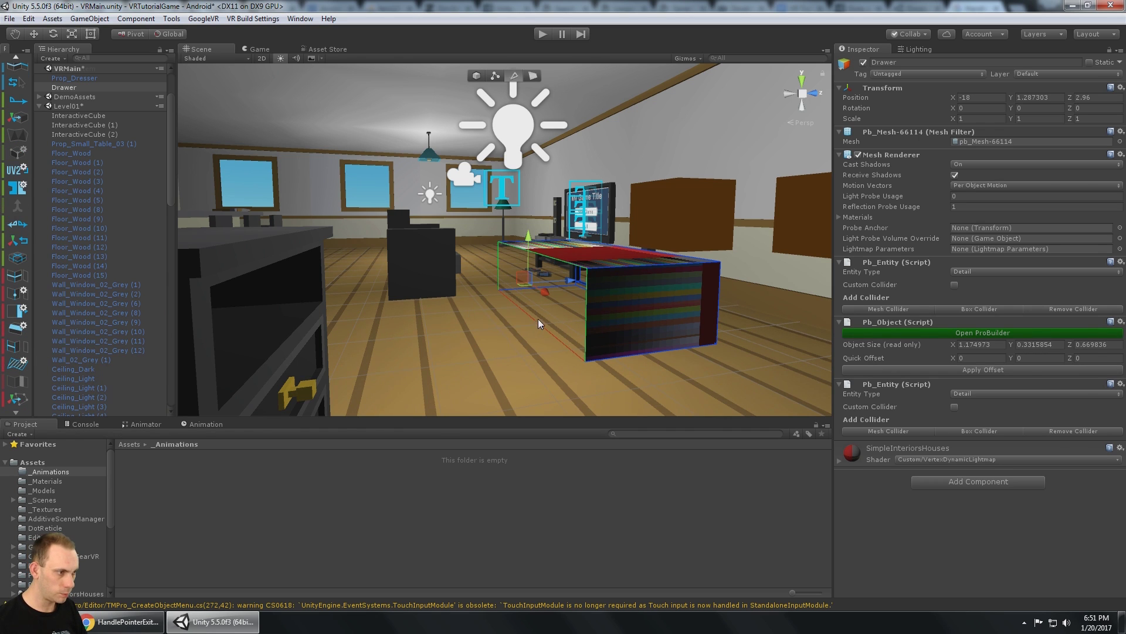
drag(538, 322, 570, 355)
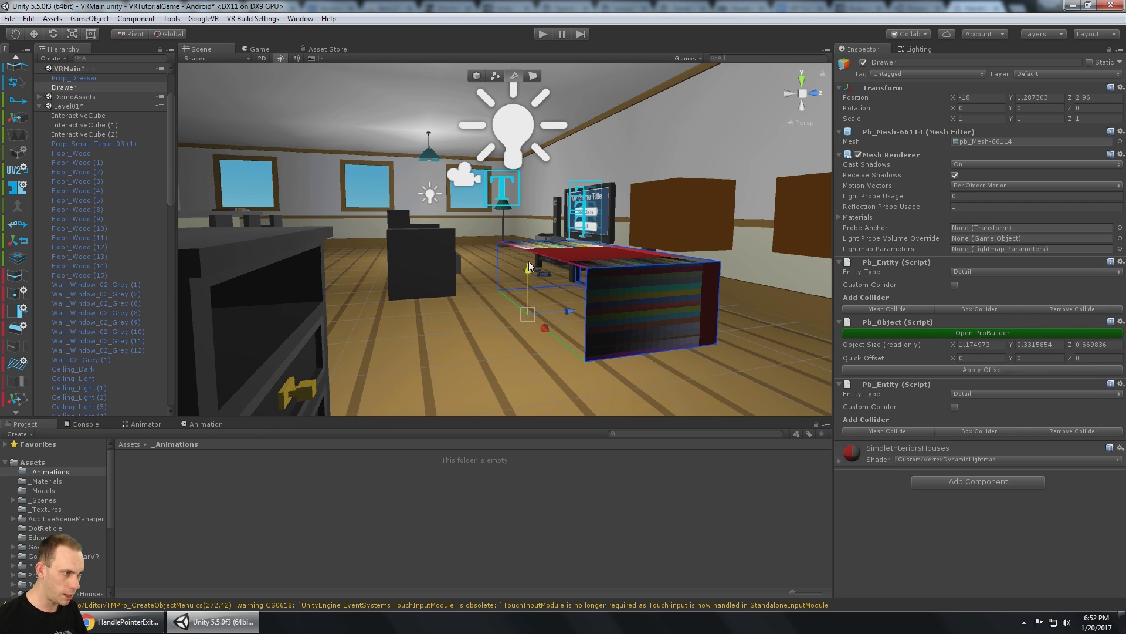
mouse_move(529, 262)
shift+mouse_down()
mouse_move(544, 207)
mouse_move(586, 274)
mouse_move(603, 276)
mouse_move(580, 250)
mouse_move(535, 272)
shift+mouse_up()
key(ctrl+z)
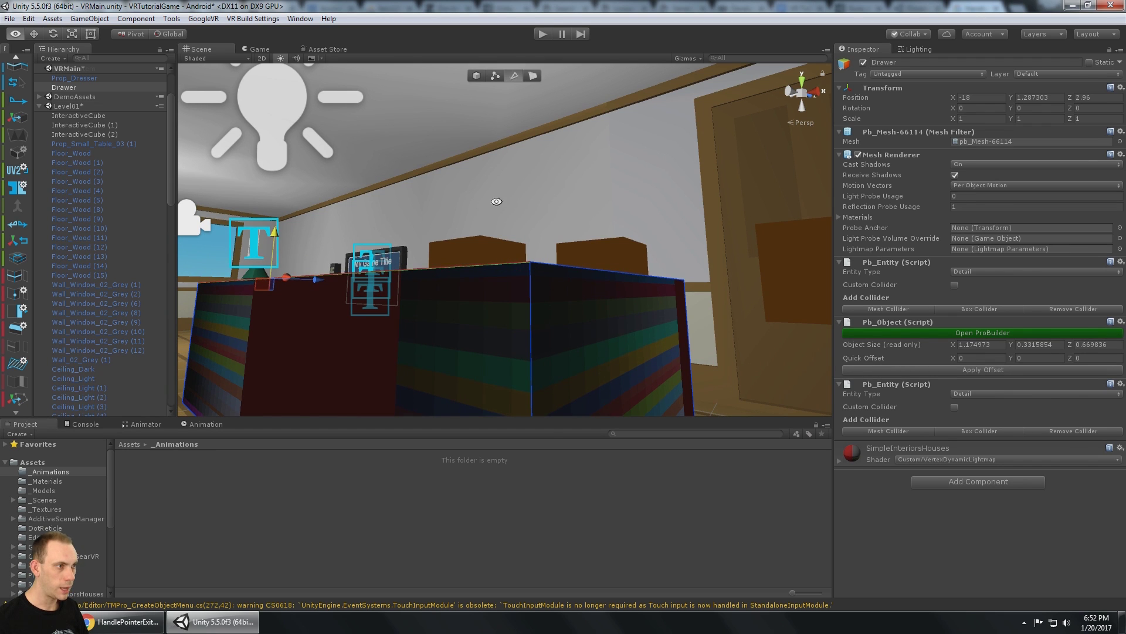
- Weld the vertices at the drawer box's upper back corners
alt+drag(277, 229, 508, 90)
click(497, 79)
alt+drag(419, 291, 426, 287)
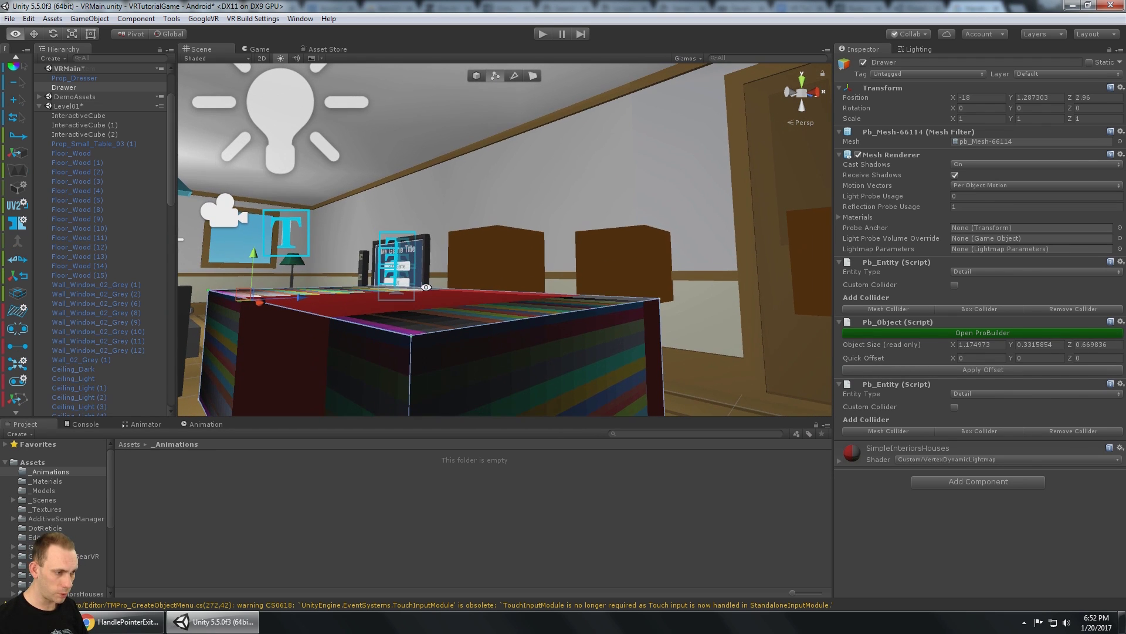
click(427, 358)
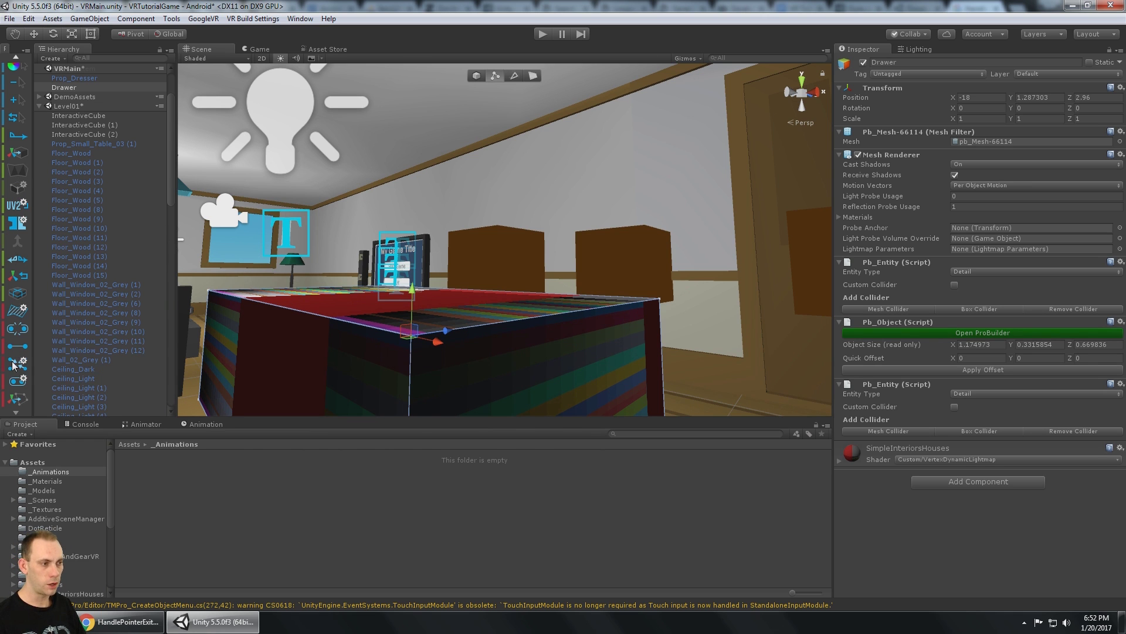
click(18, 382)
alt+drag(399, 302, 345, 304)
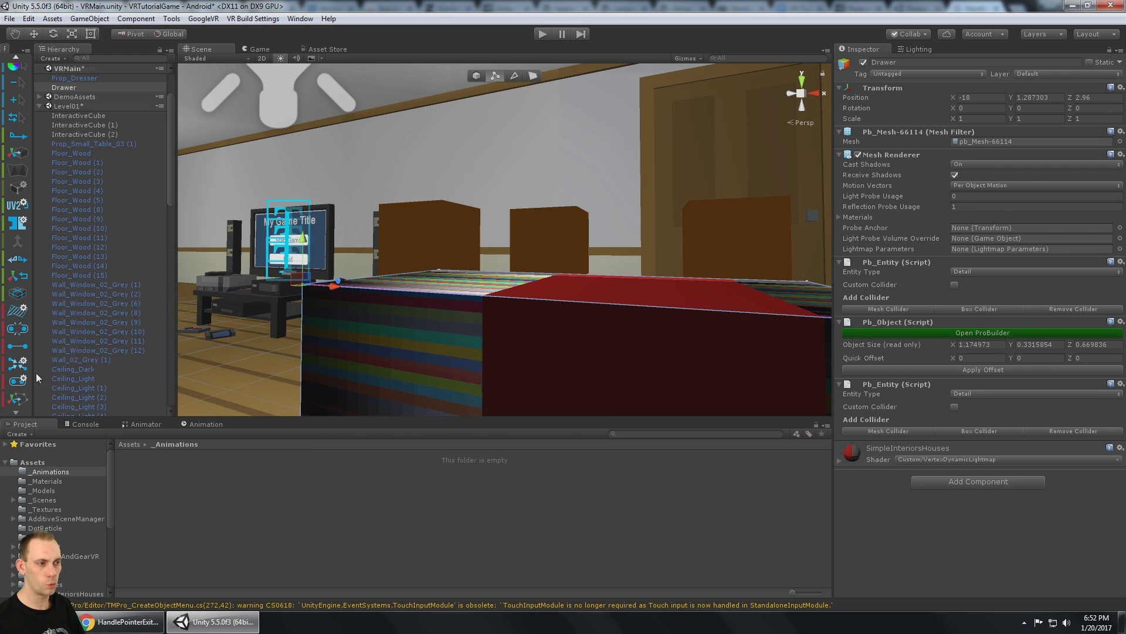
click(17, 382)
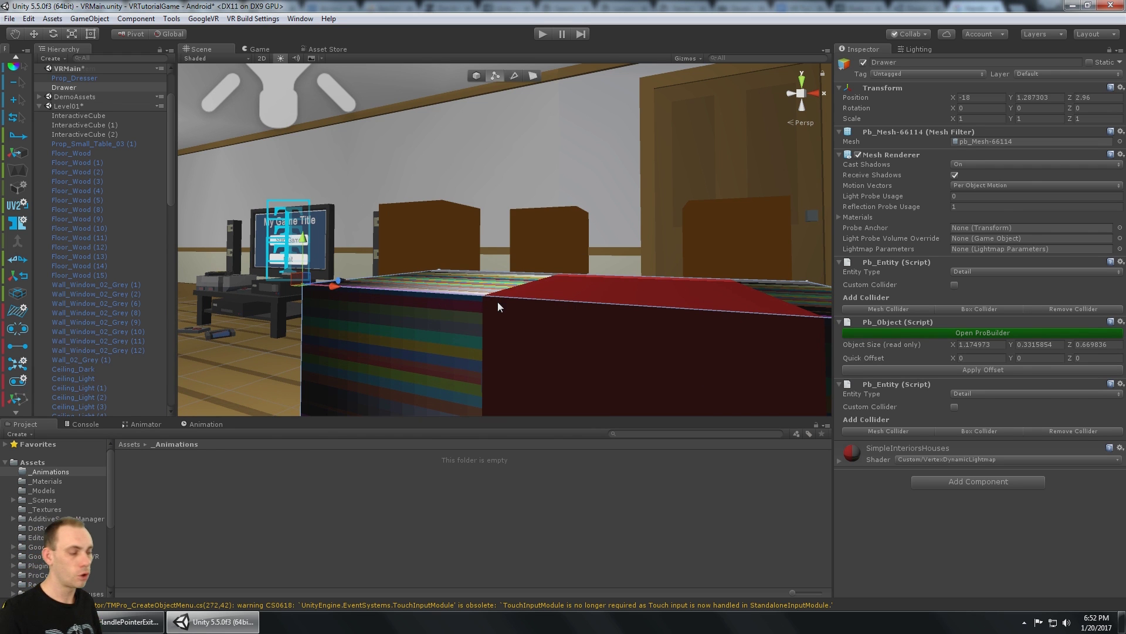
- Delete the top face of the drawer box to open it up
mouse_move(607, 229)
alt+mouse_down()
mouse_move(579, 204)
mouse_move(544, 247)
mouse_move(609, 238)
alt+mouse_up()
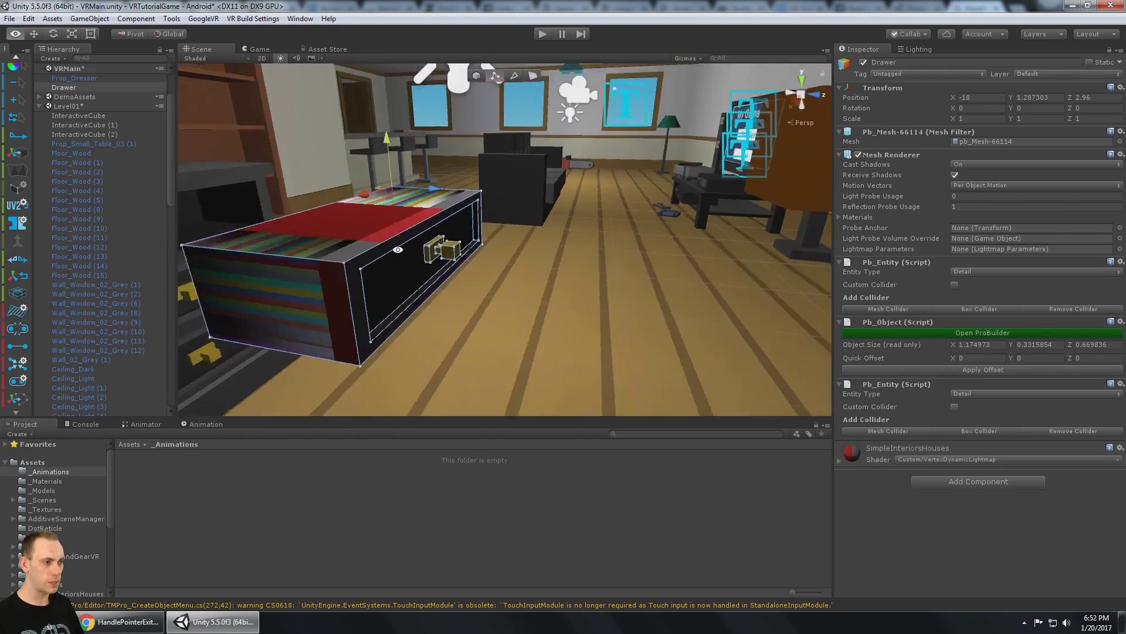
alt+drag(528, 246, 587, 259)
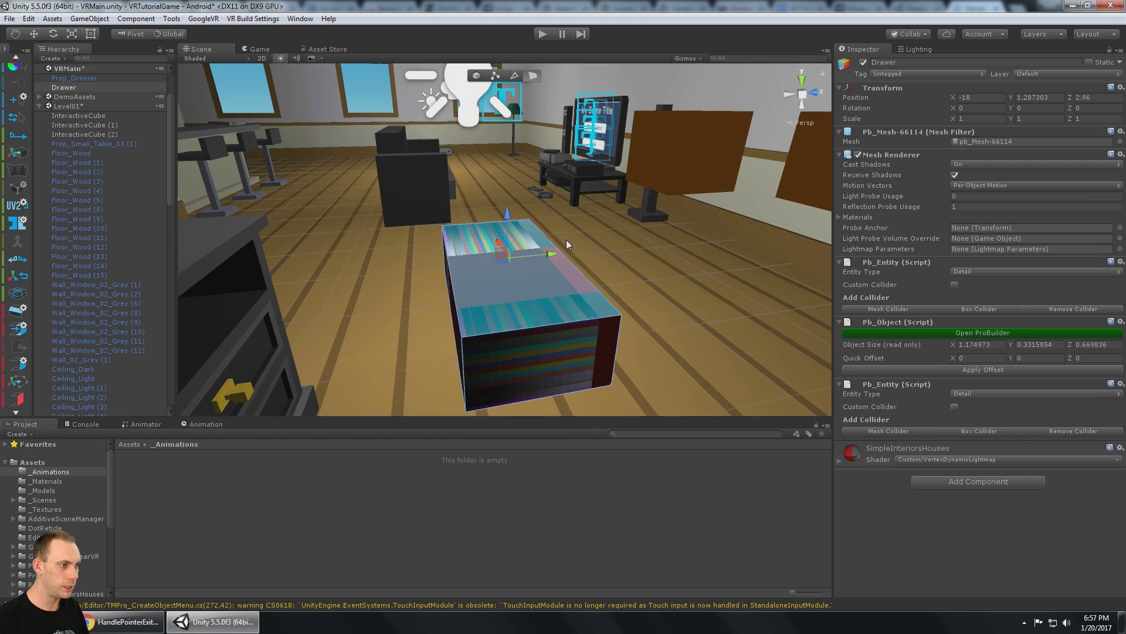
key(Delete)
alt+drag(528, 245, 509, 323)
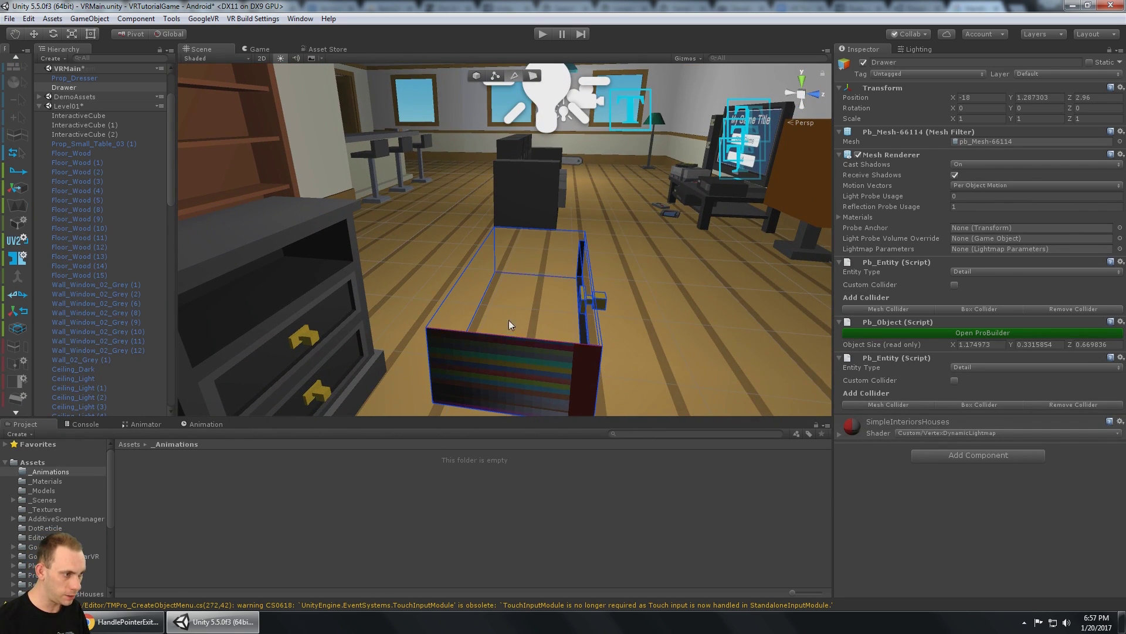
- Extrude the drawer box's four outer top edges inward by scaling them, forming a flat rim around the opening
click(499, 335)
alt+drag(555, 269, 396, 282)
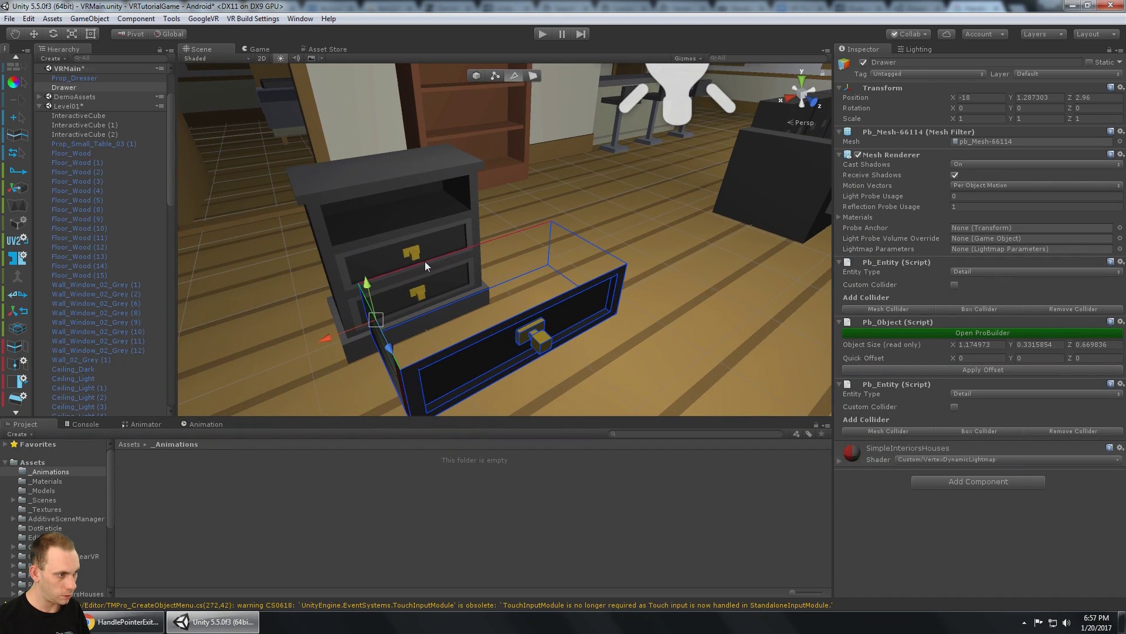
shift+click(424, 262)
alt+drag(589, 238, 714, 219)
shift+click(600, 257)
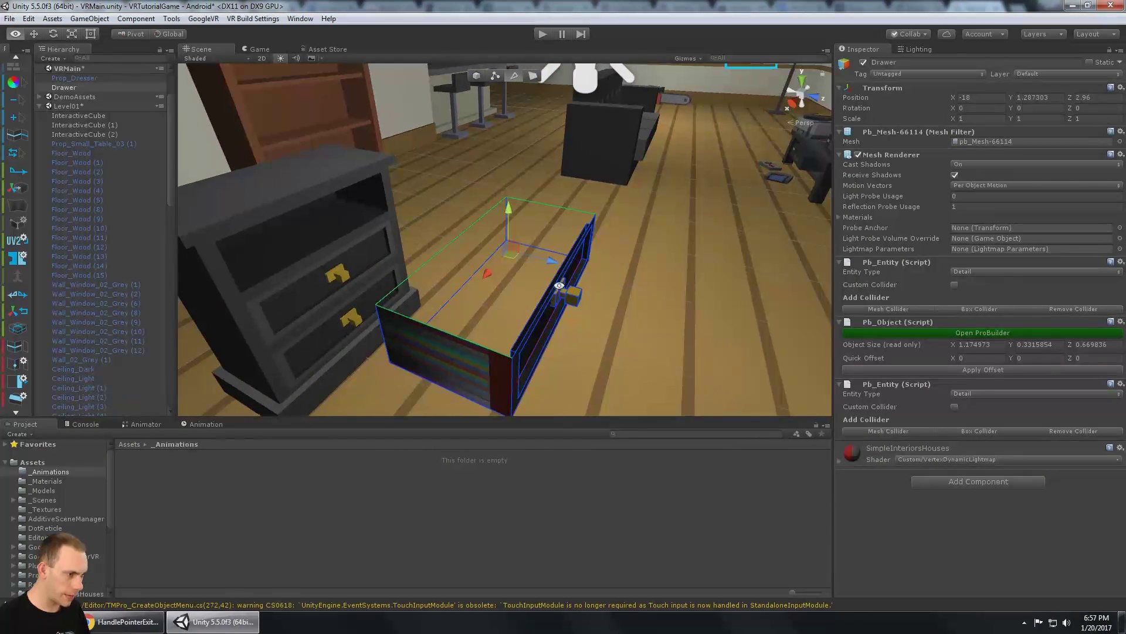
shift+click(523, 340)
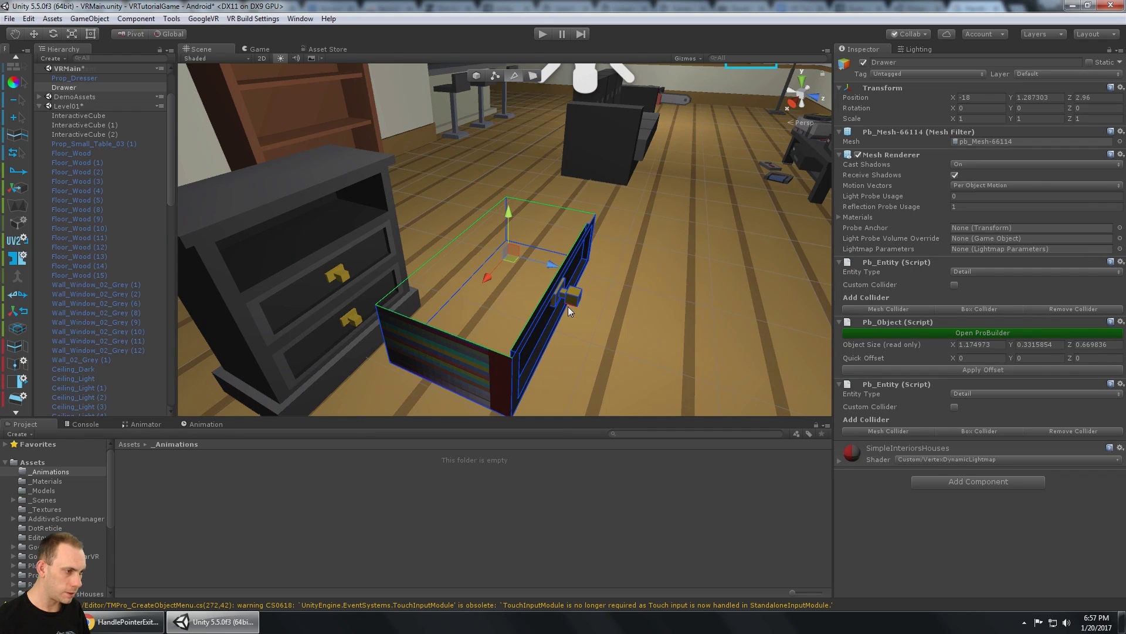
scroll(516, 349, up, 5)
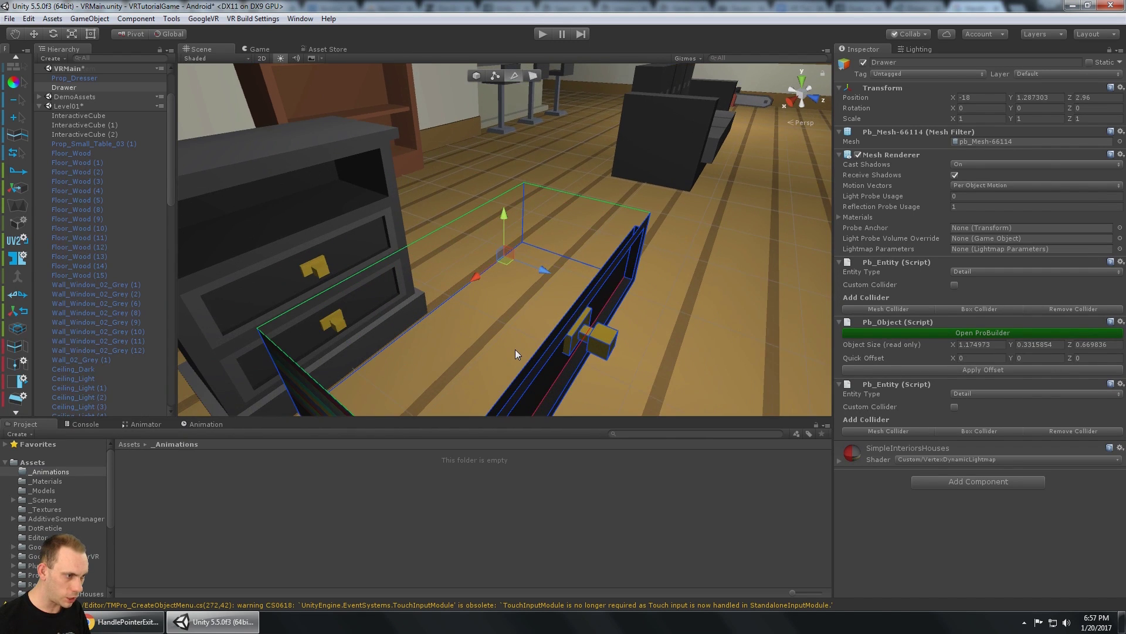
middle_drag(515, 350, 518, 295)
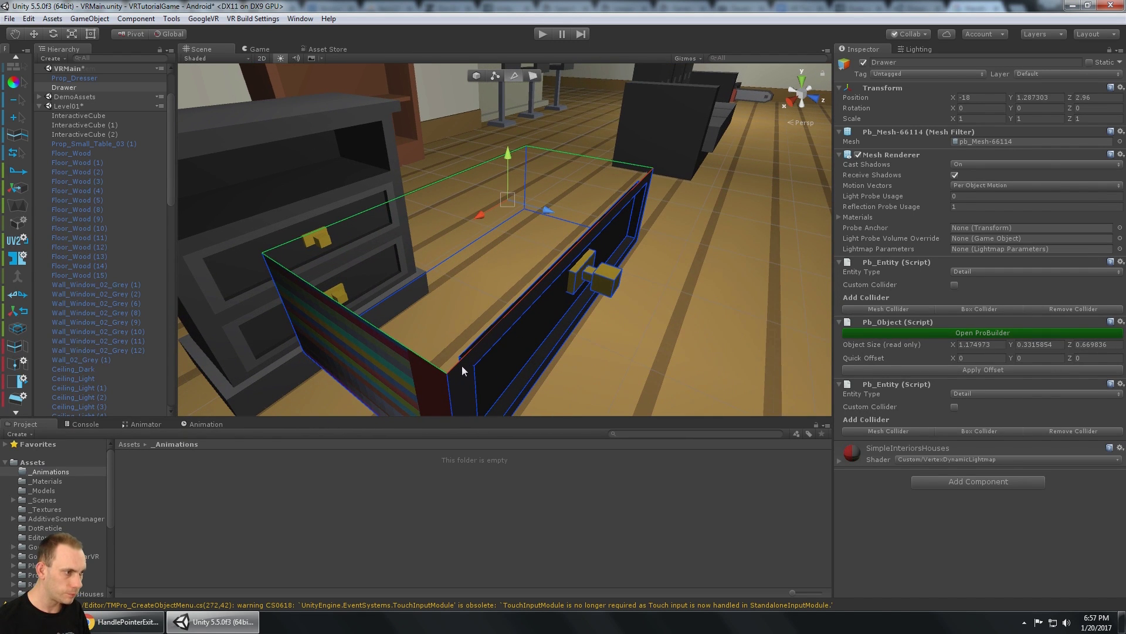
alt+drag(462, 365, 528, 206)
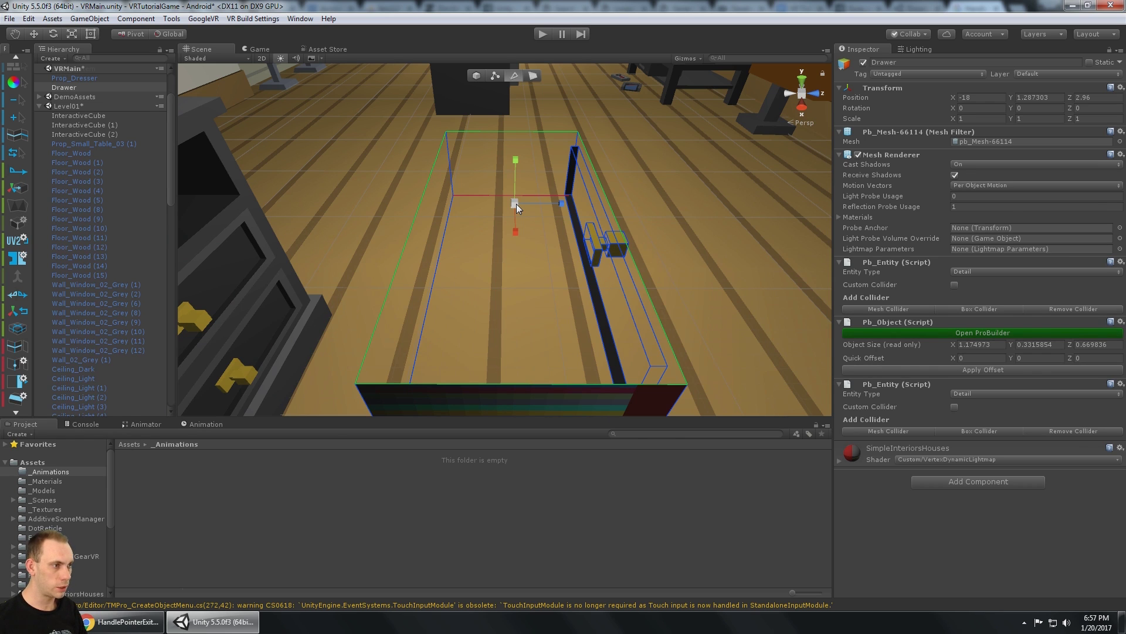
shift+drag(516, 203, 469, 164)
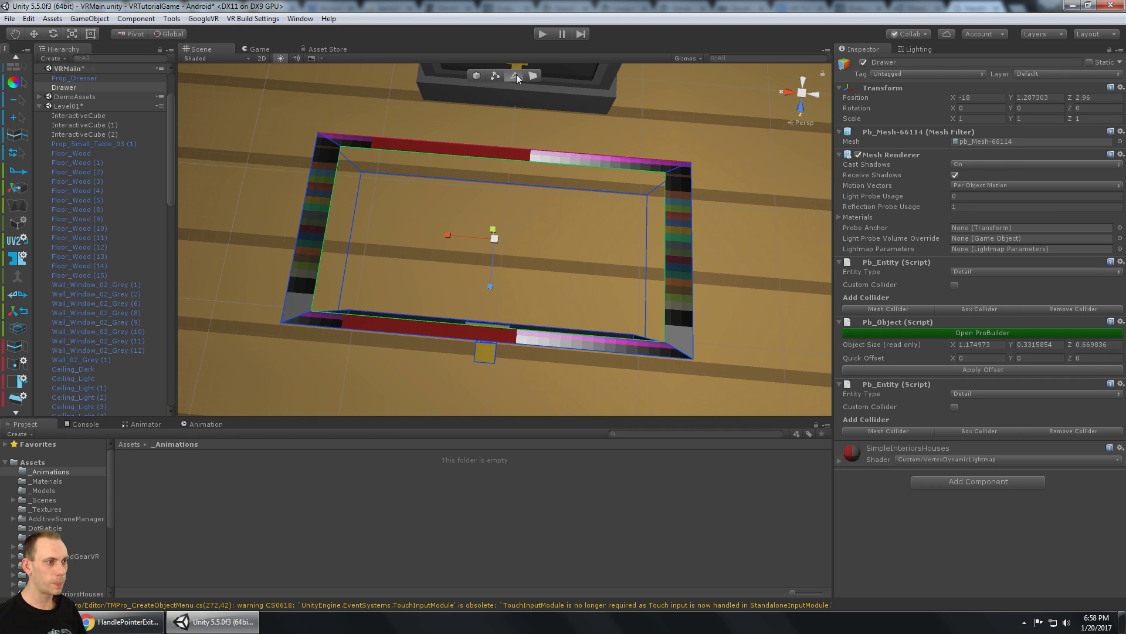
alt+drag(508, 242, 604, 137)
scroll(542, 239, up, 3)
middle_drag(573, 216, 575, 234)
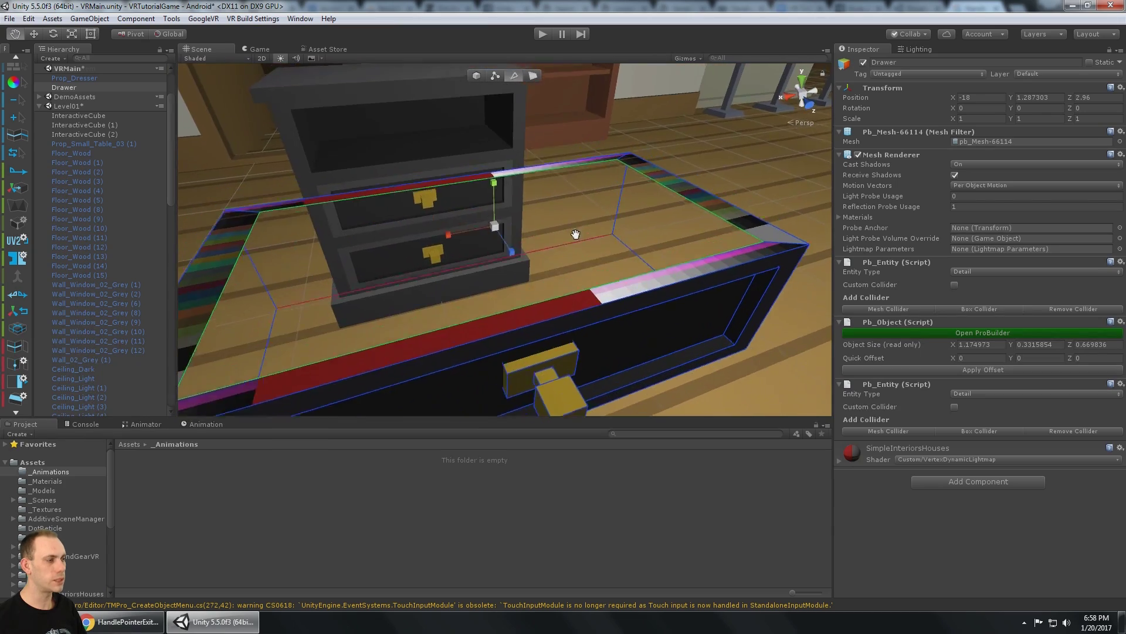
alt+drag(576, 234, 551, 234)
middle_drag(546, 228, 604, 223)
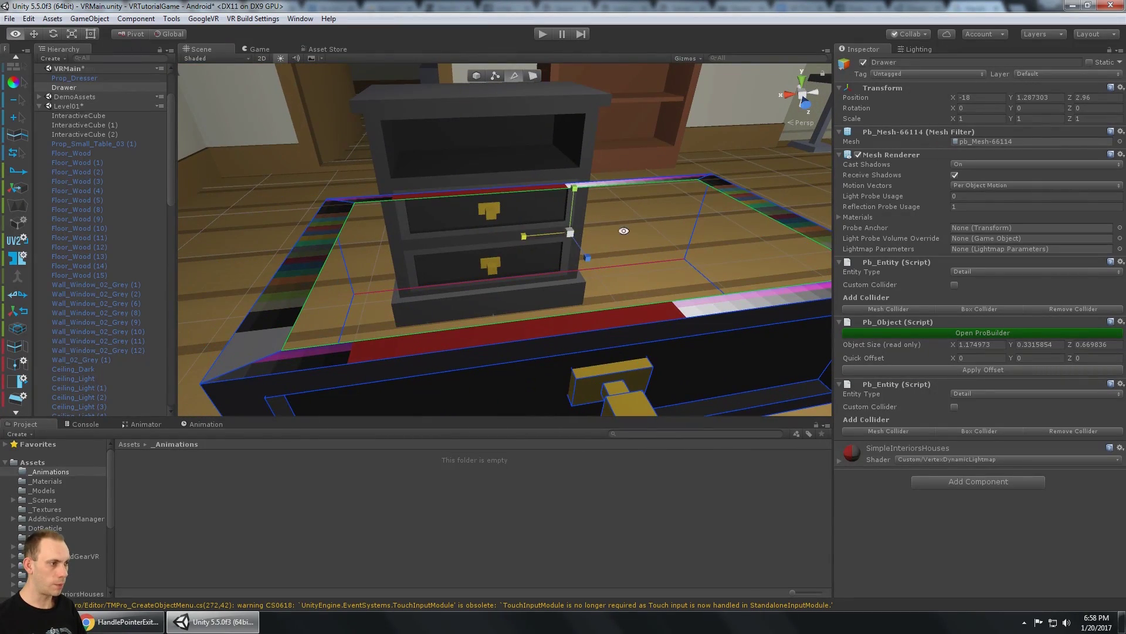
- Extrude the rim's inner edges straight down inside the drawer box to form its inner walls
alt+drag(544, 201, 643, 155)
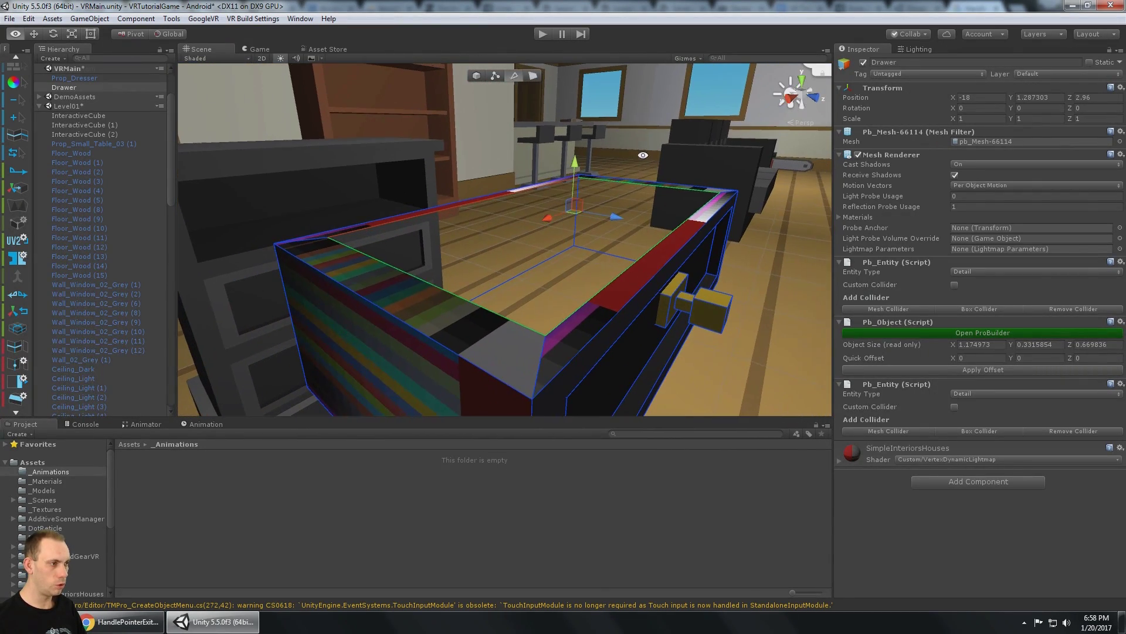
alt+drag(623, 230, 566, 235)
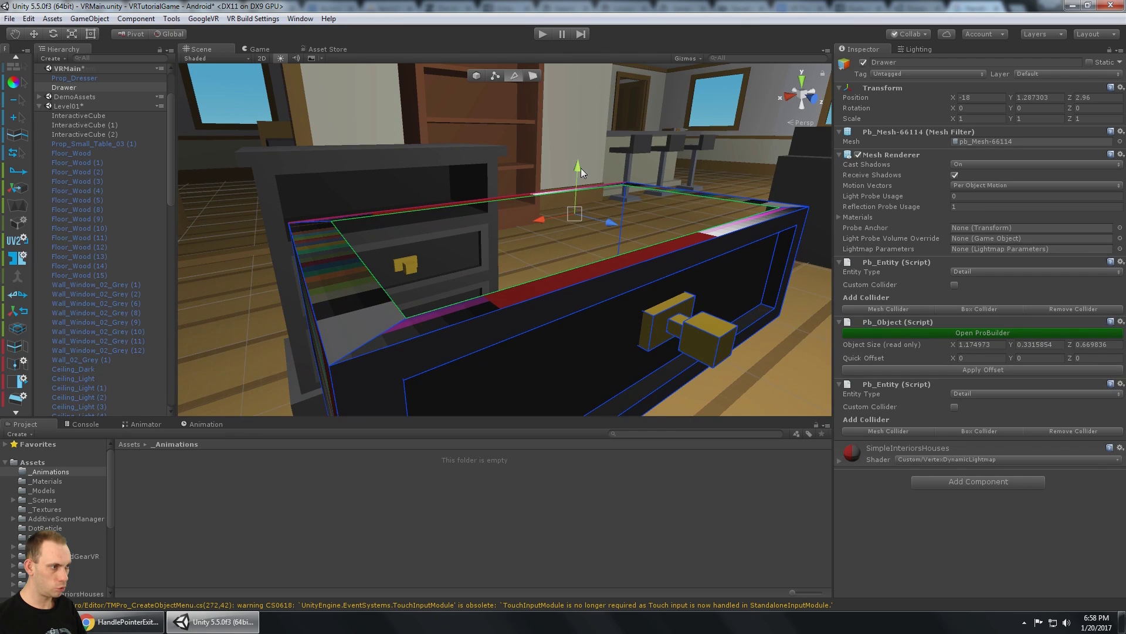
shift+drag(576, 162, 572, 215)
alt+drag(572, 215, 475, 171)
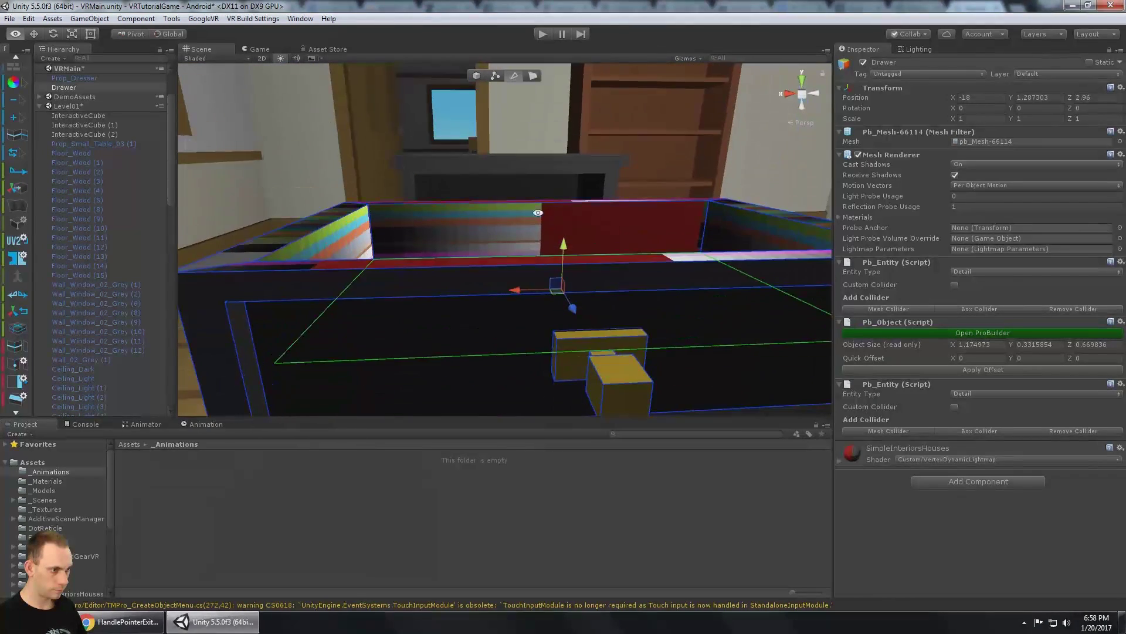
alt+drag(528, 292, 599, 272)
scroll(600, 271, down, 5)
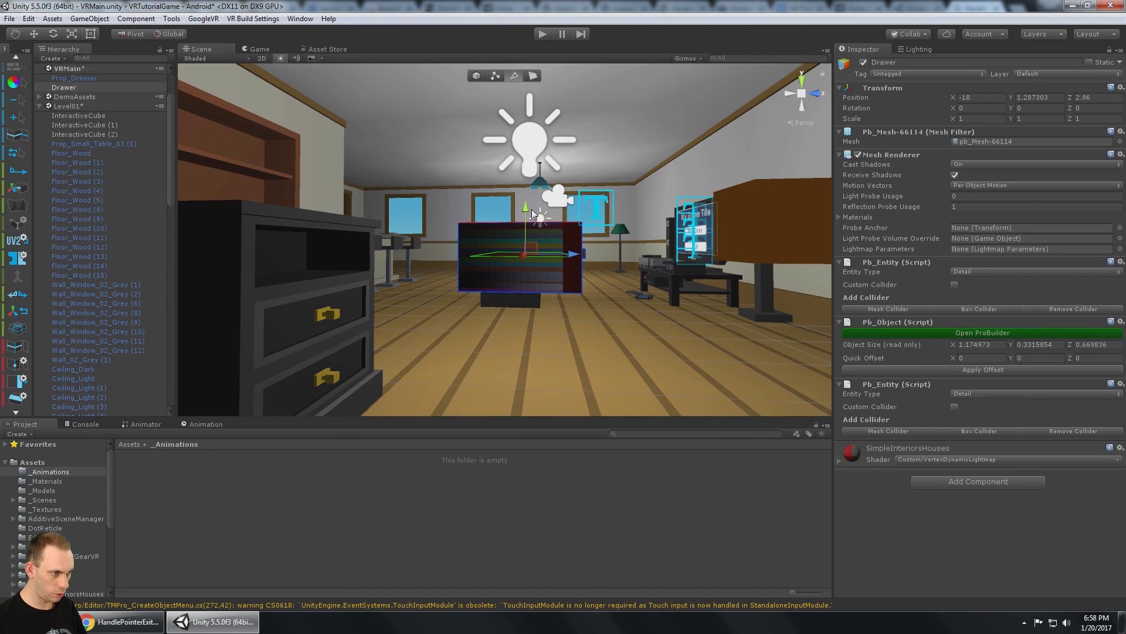
drag(532, 230, 346, 255)
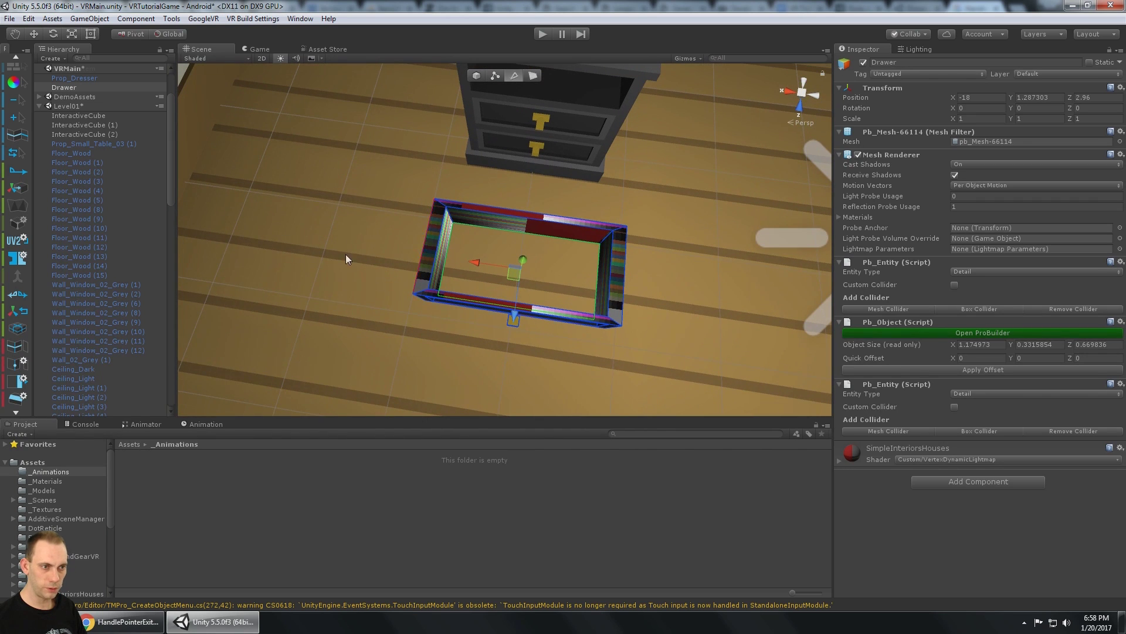
- Fill the hole between the lower edges of the inner walls to create the drawer's floor, and switch to face selection
scroll(19, 352, down, 3)
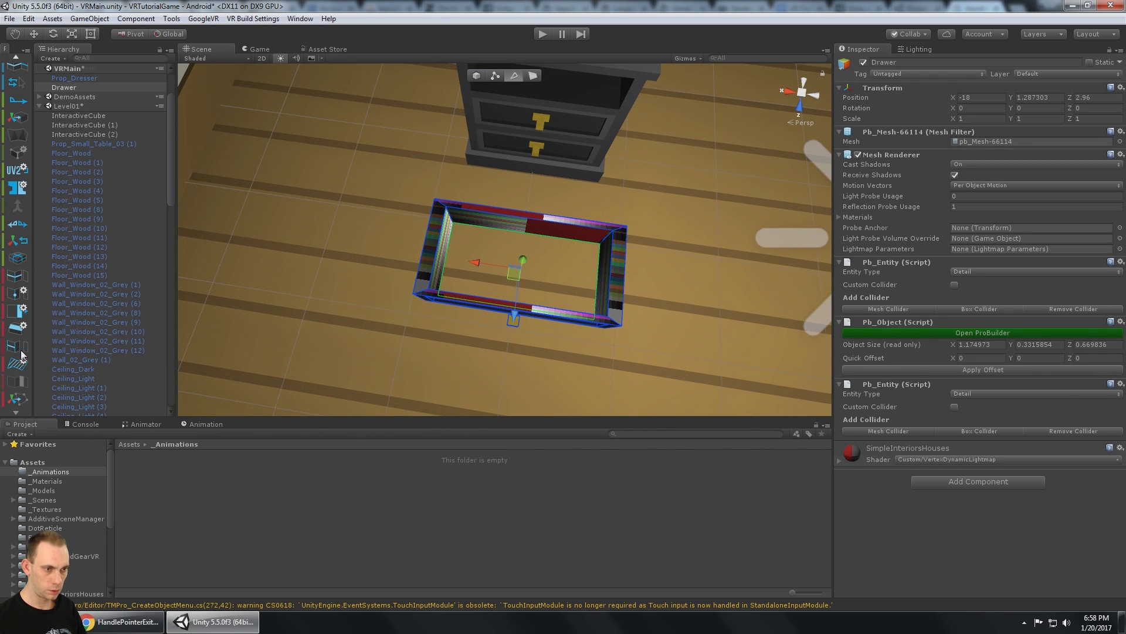
click(16, 364)
alt+drag(457, 293, 602, 170)
alt+drag(624, 235, 610, 286)
click(532, 74)
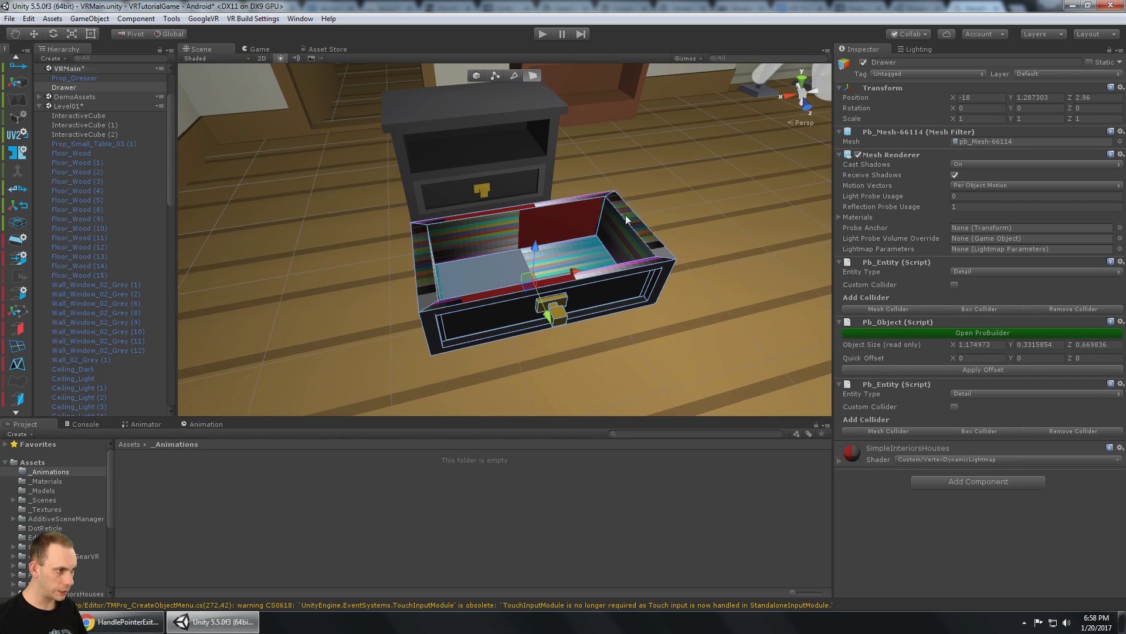
- Examine the drawer box's inner side walls and floor from several angles
click(625, 236)
scroll(654, 216, up, 3)
alt+drag(654, 214, 568, 282)
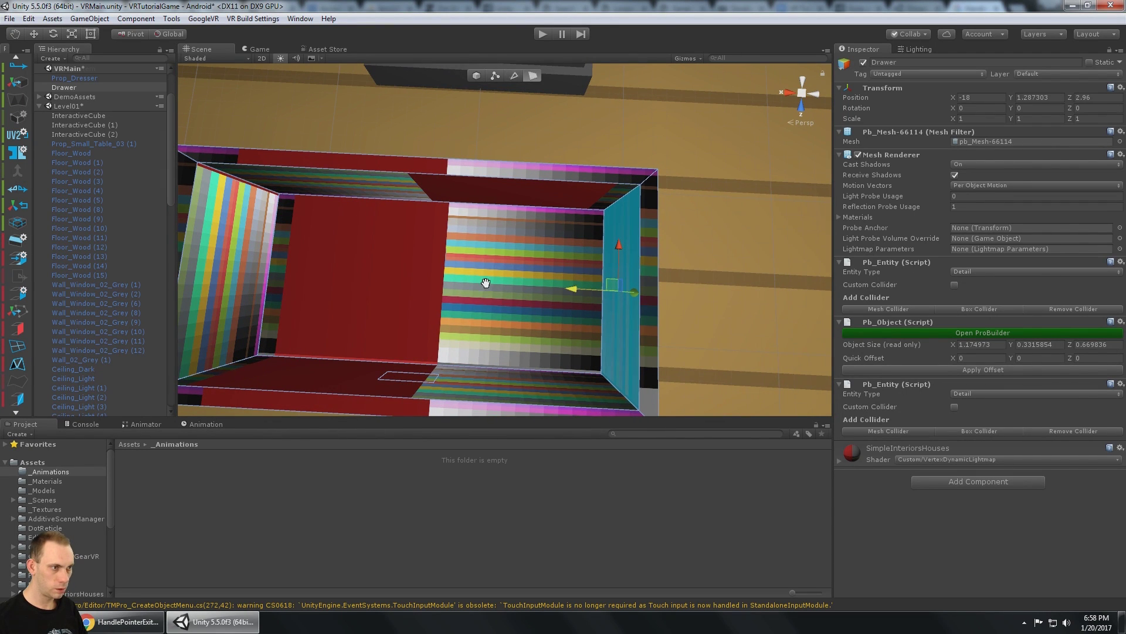
middle_drag(486, 283, 564, 284)
click(314, 294)
alt+drag(411, 280, 354, 271)
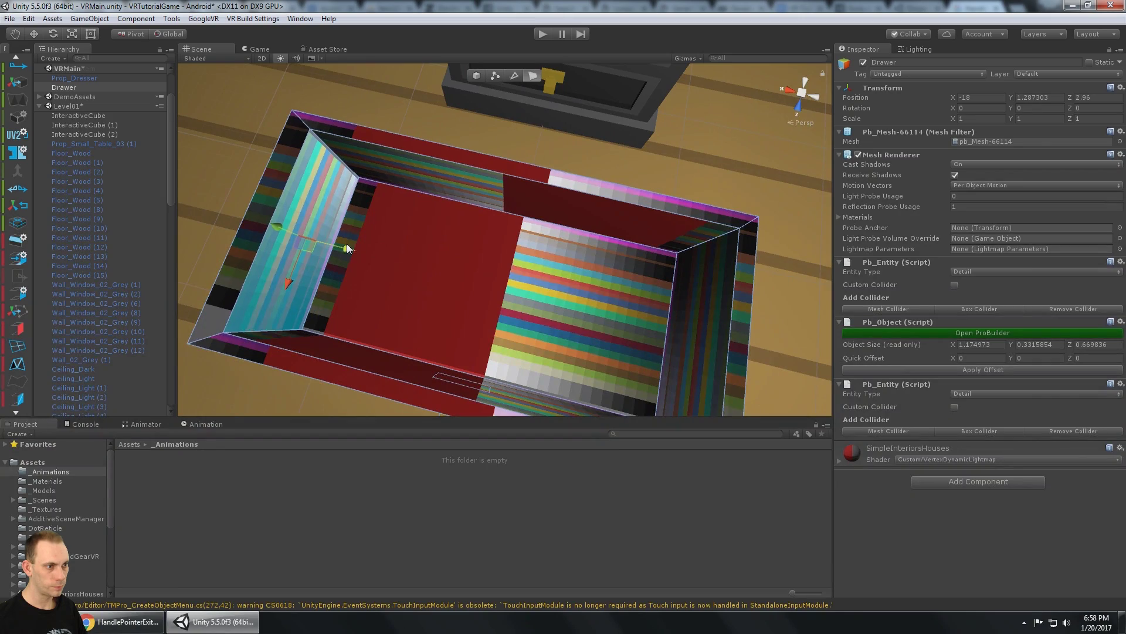
scroll(340, 242, down, 4)
alt+drag(468, 317, 538, 194)
scroll(594, 284, down, 2)
scroll(517, 244, up, 2)
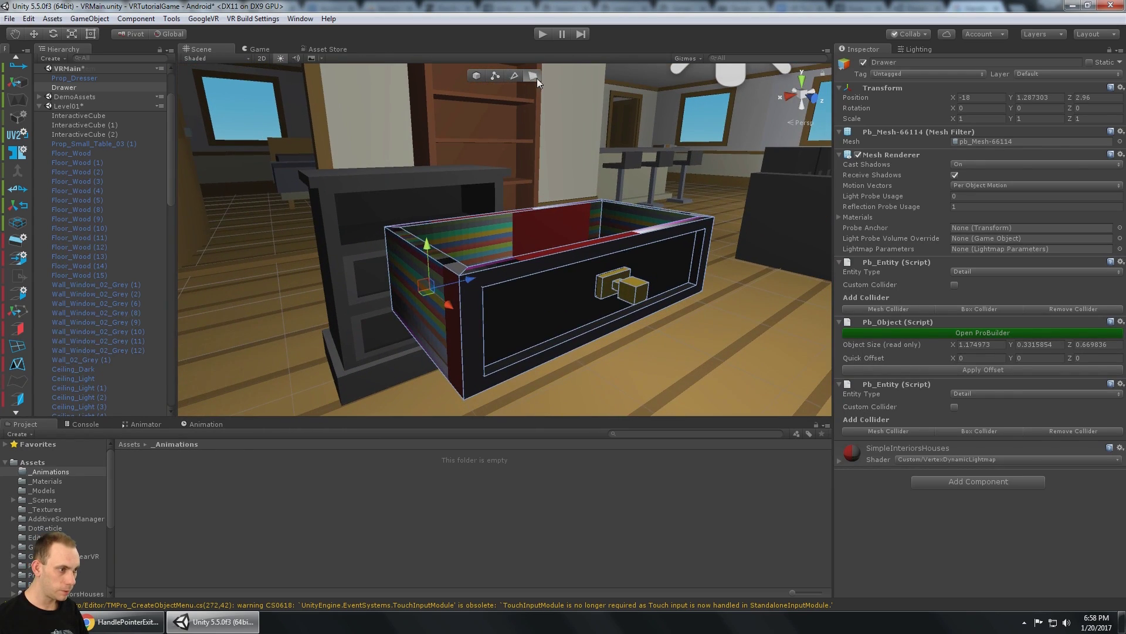
- Select the drawer's front frame face and show its UVs over the grey swatches in the UV Editor
alt+drag(525, 256, 479, 262)
click(497, 264)
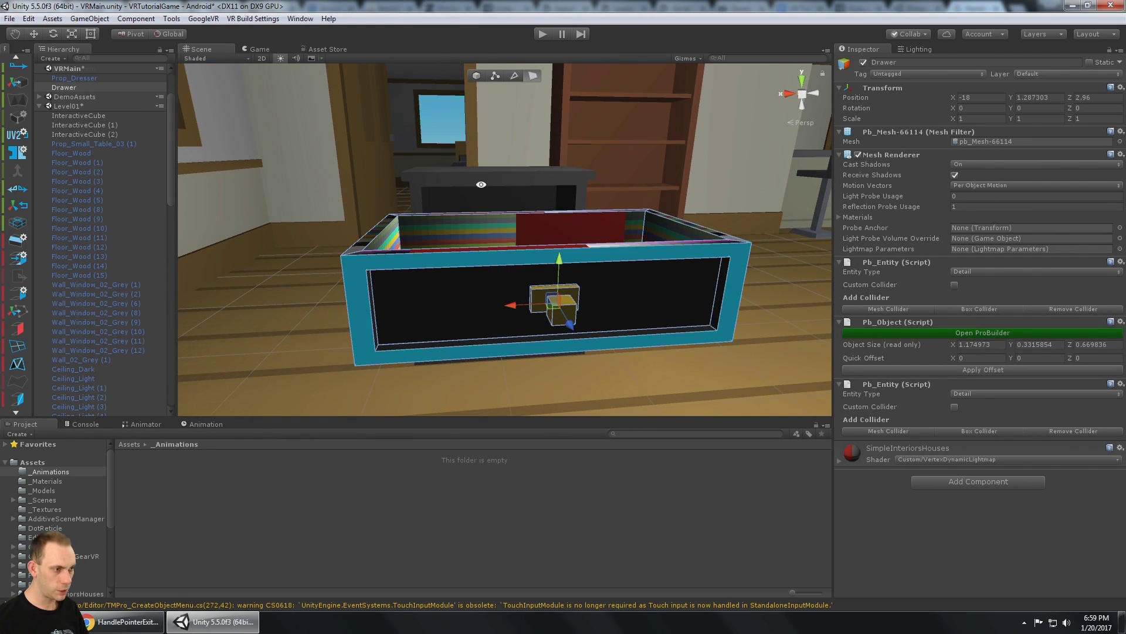
alt+drag(513, 183, 446, 313)
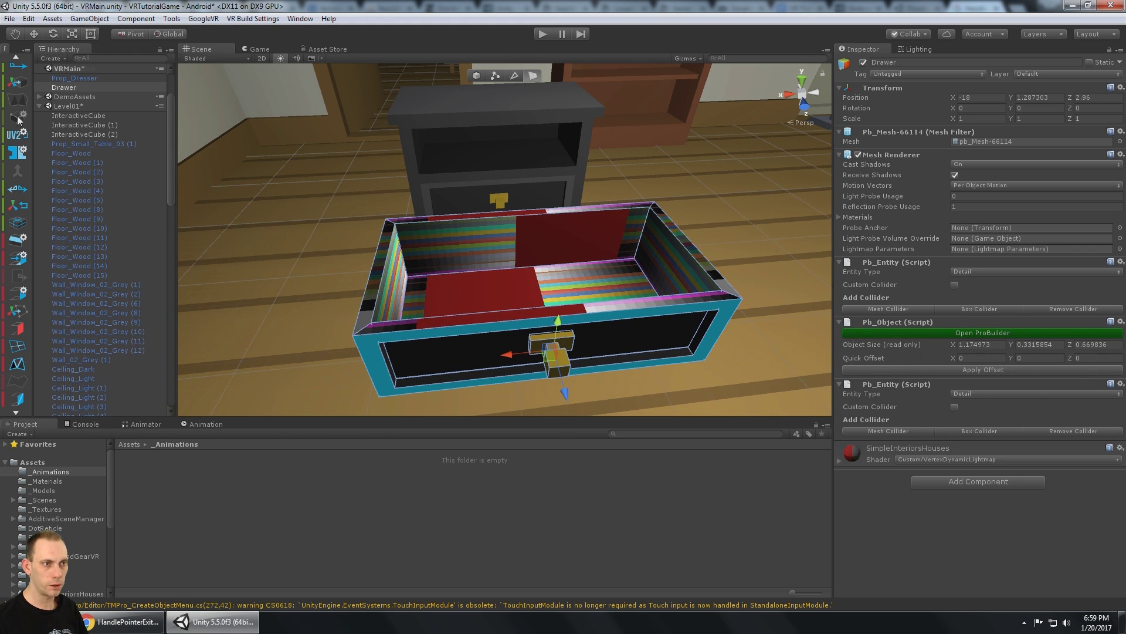
scroll(20, 112, up, 5)
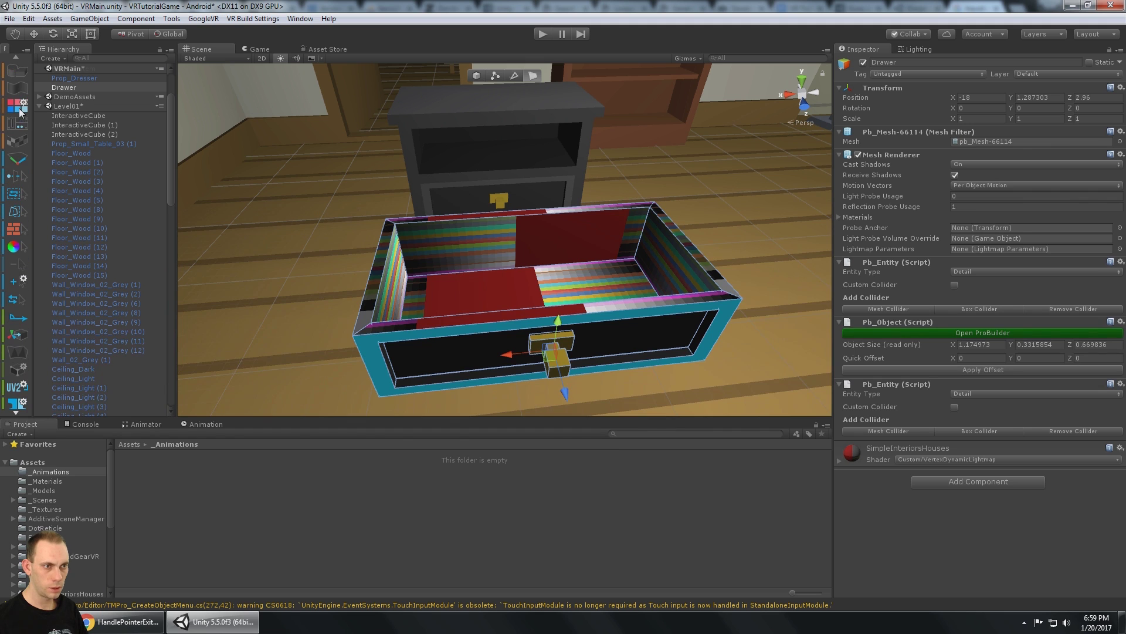
click(16, 138)
click(17, 124)
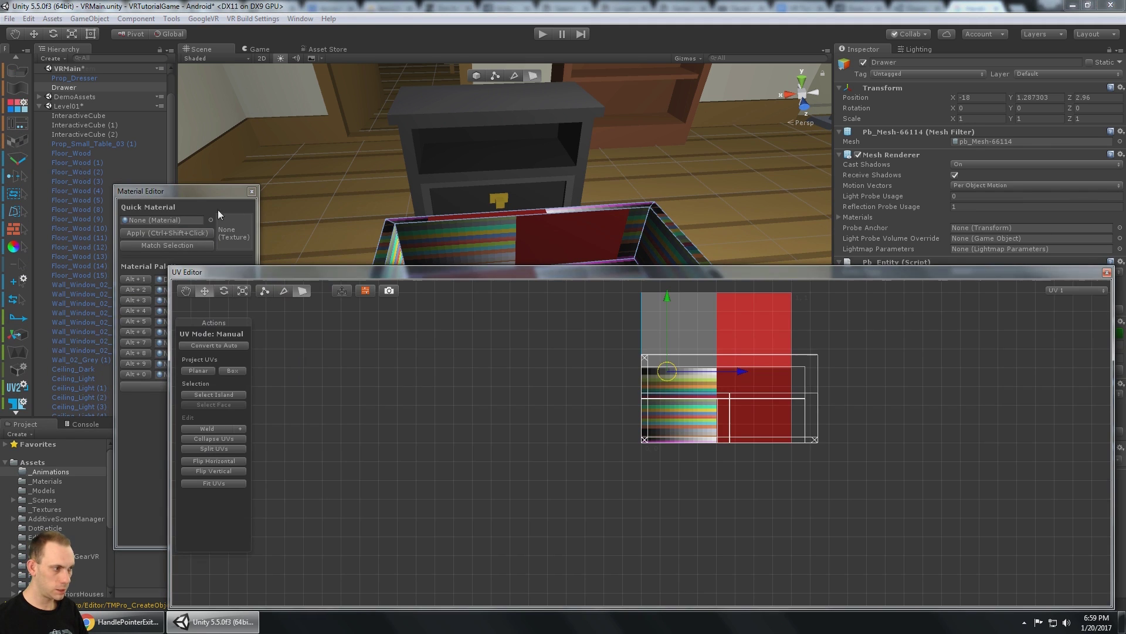
click(252, 191)
scroll(822, 381, up, 8)
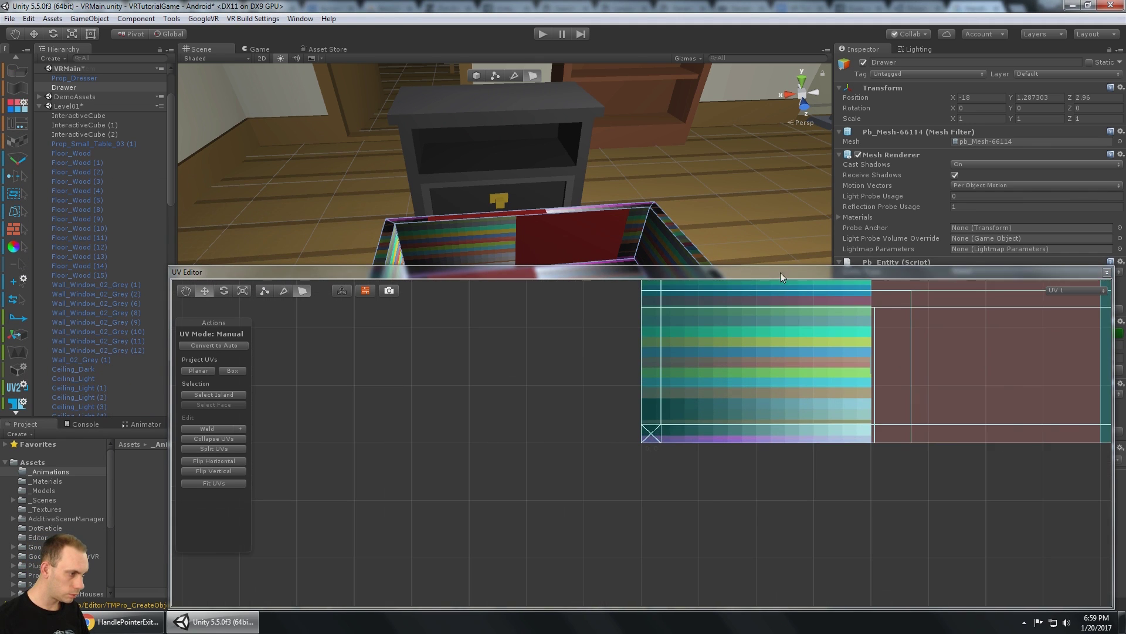
click(555, 529)
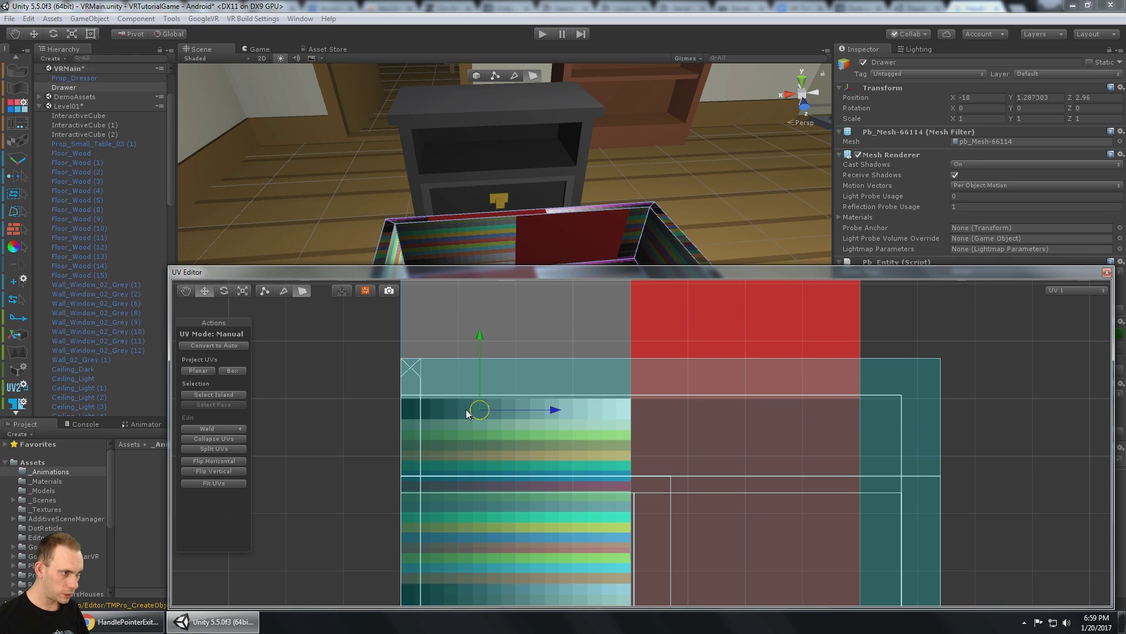
drag(650, 269, 622, 419)
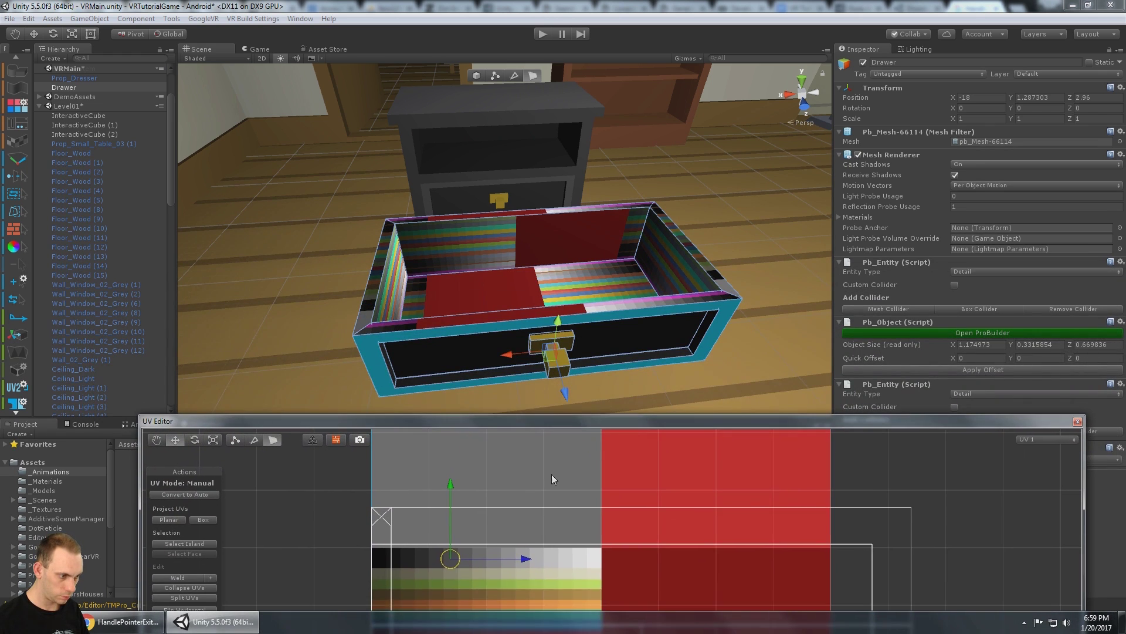
click(382, 558)
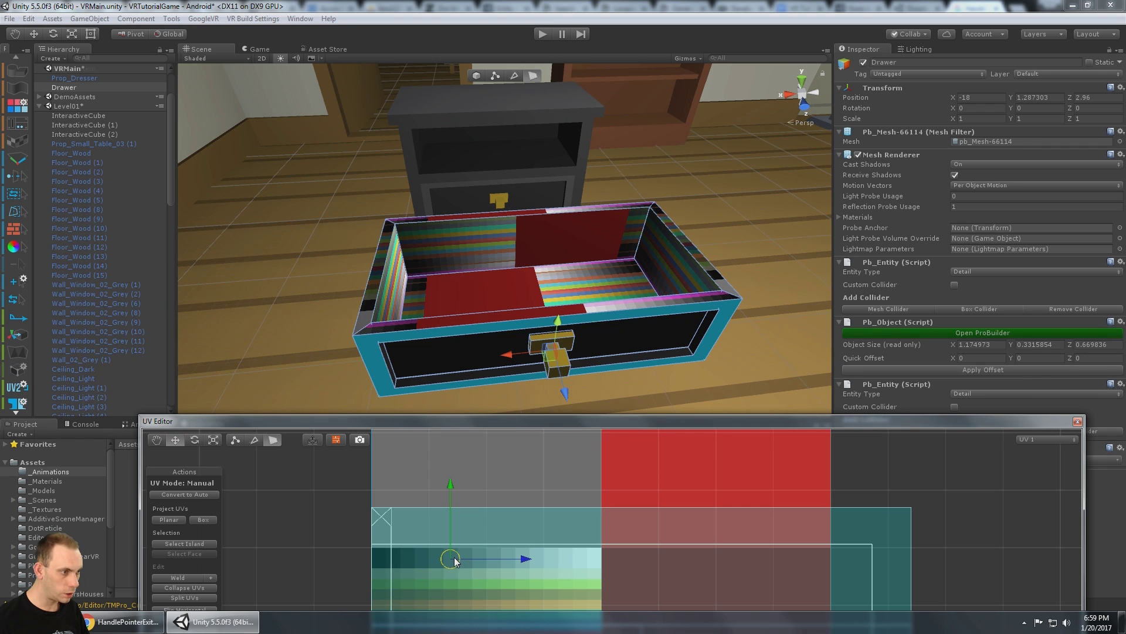
- Scale down the UVs of the front rim face and move them onto the dark grey swatch row
click(480, 316)
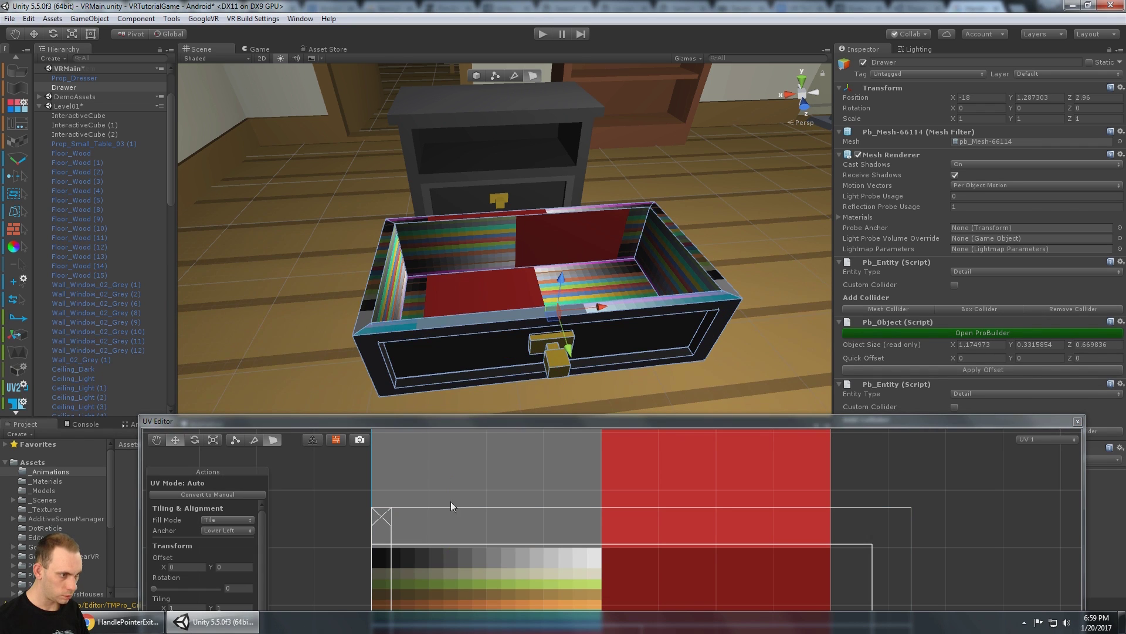
key(f)
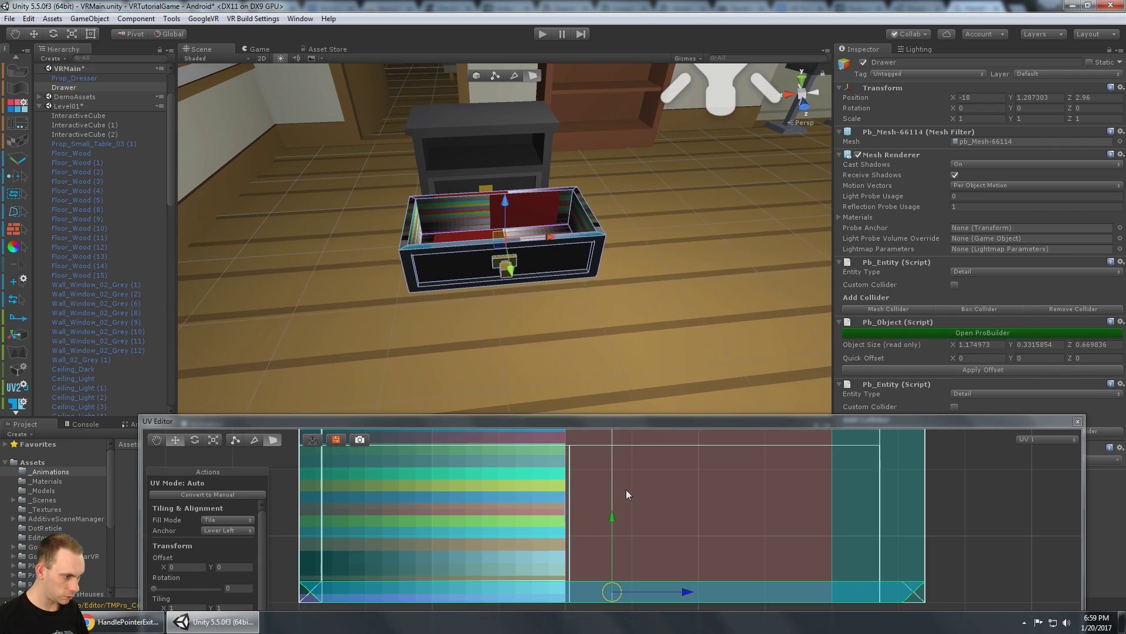
scroll(625, 491, down, 2)
key(e)
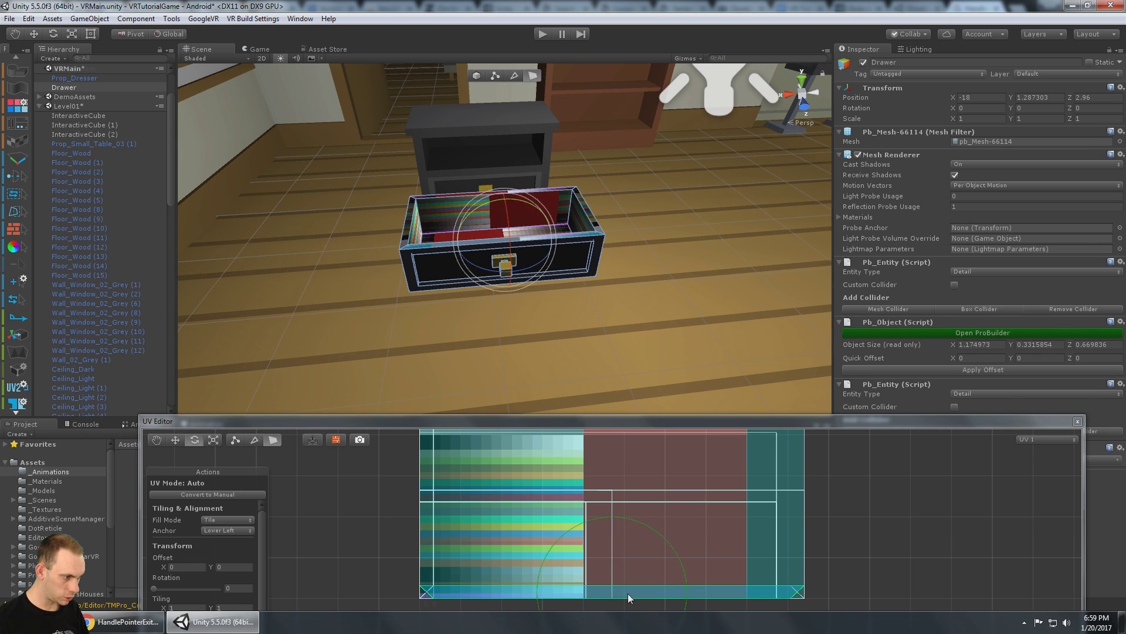
key(r)
drag(611, 591, 476, 445)
key(w)
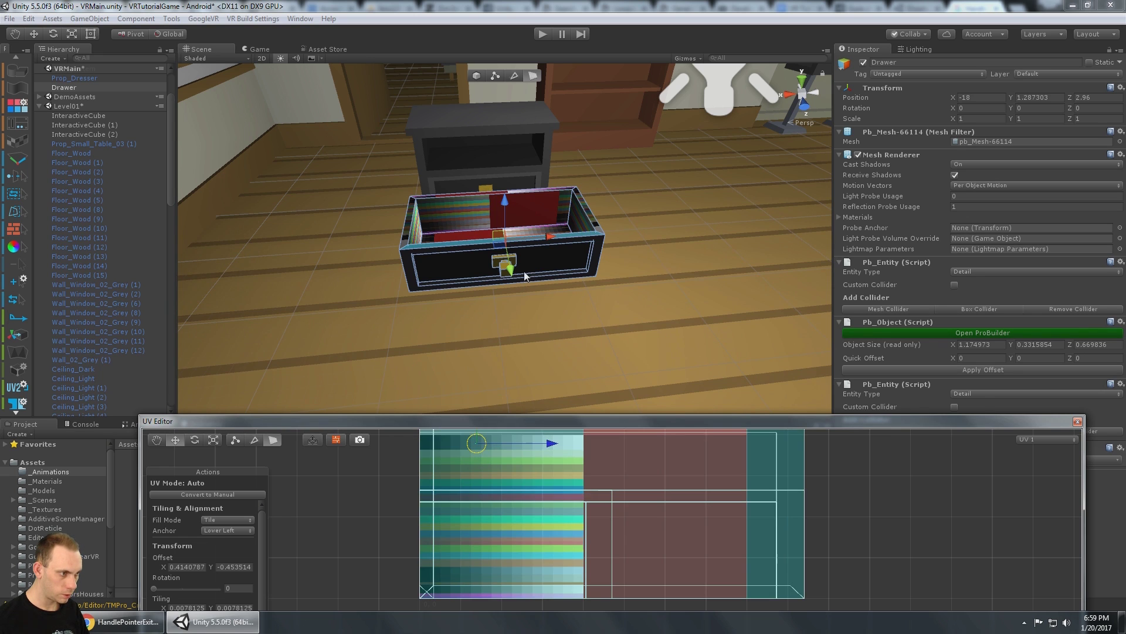
- Shrink the front rim face's UVs further so they fit within the dark grey swatch used by the front frame
click(476, 248)
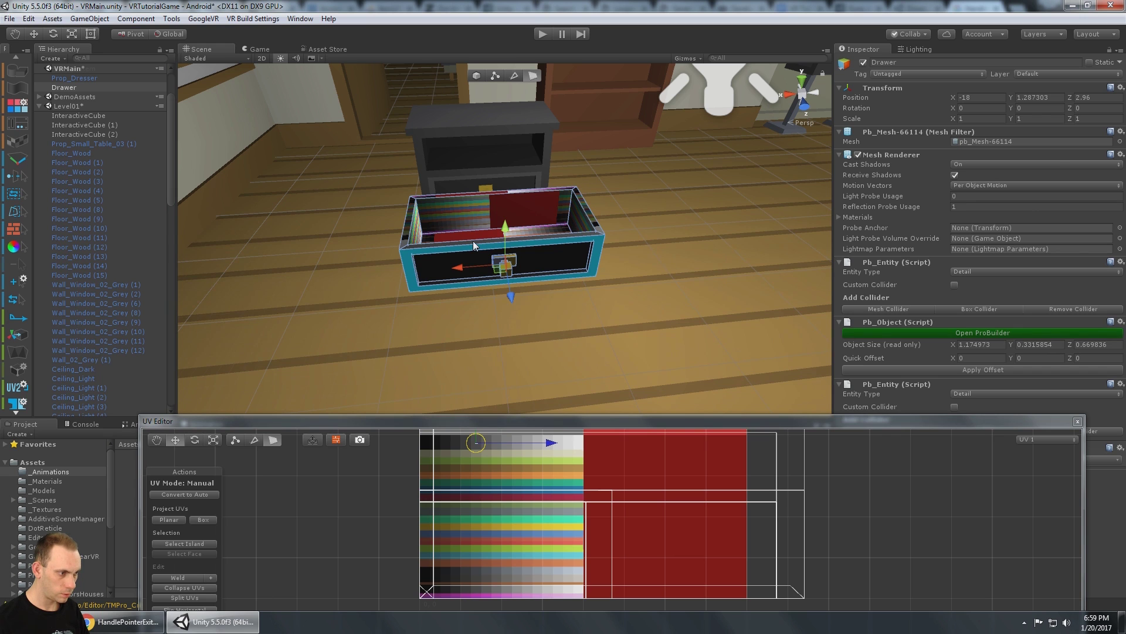
click(473, 241)
scroll(464, 462, up, 3)
middle_drag(475, 467, 568, 553)
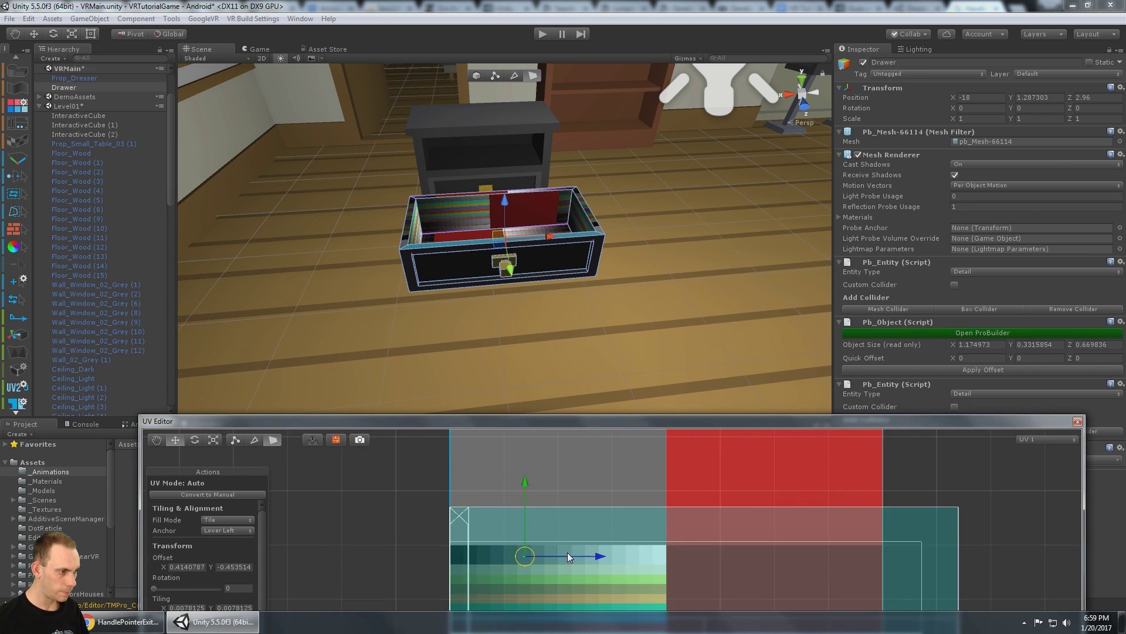
scroll(568, 553, up, 3)
drag(593, 421, 596, 375)
scroll(533, 471, up, 4)
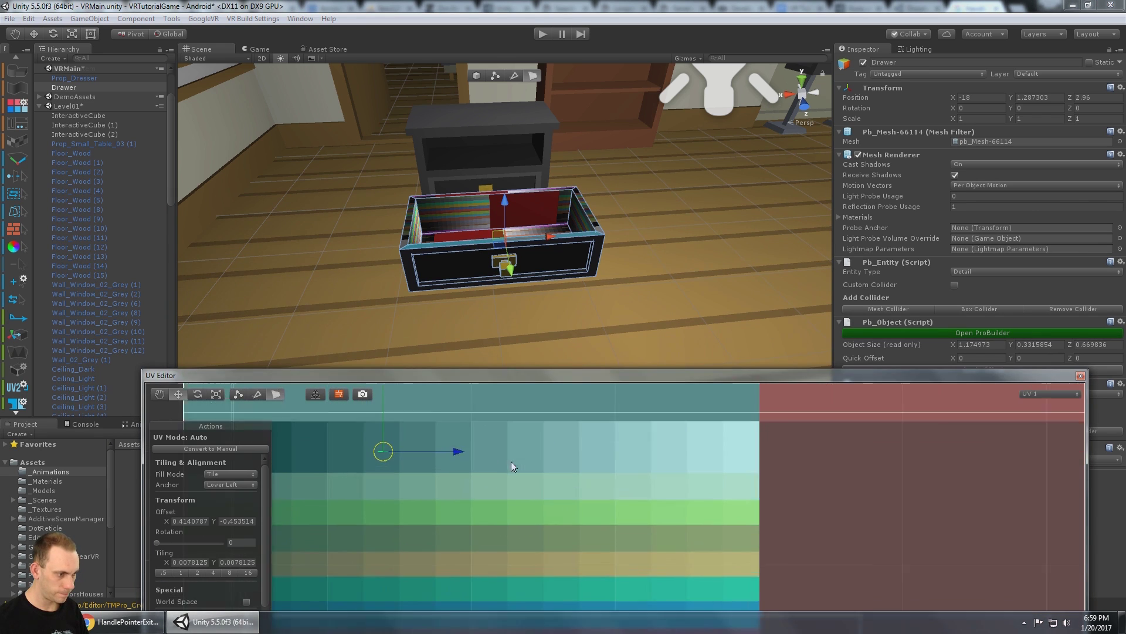
scroll(509, 465, up, 1)
middle_drag(478, 507, 594, 581)
key(r)
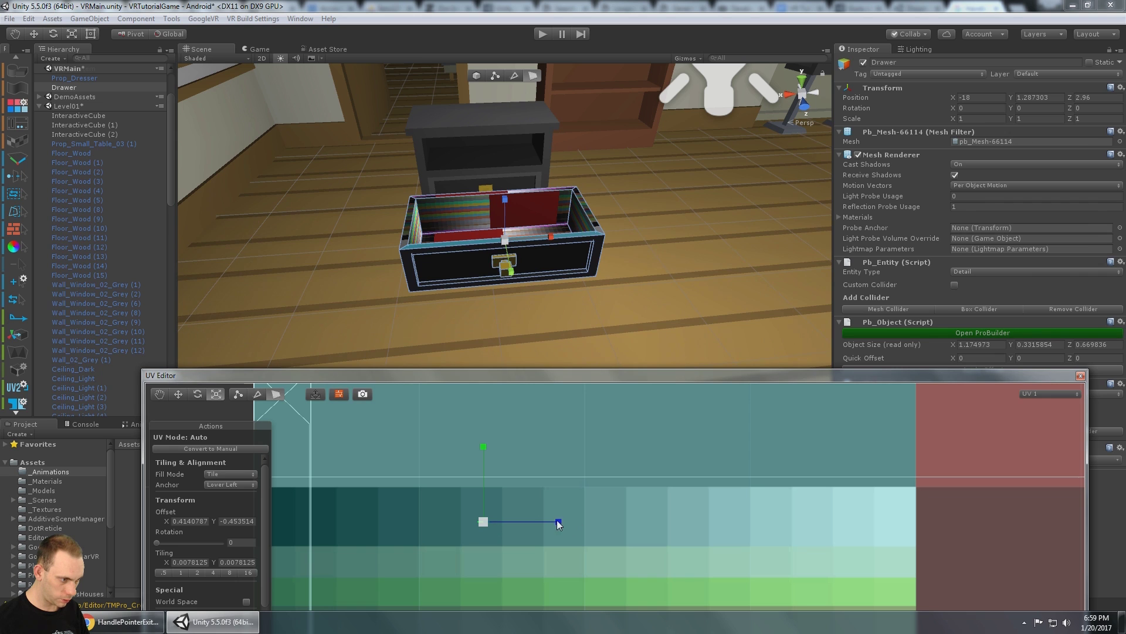
mouse_move(485, 520)
mouse_down()
mouse_move(431, 533)
mouse_move(478, 523)
mouse_up()
key(w)
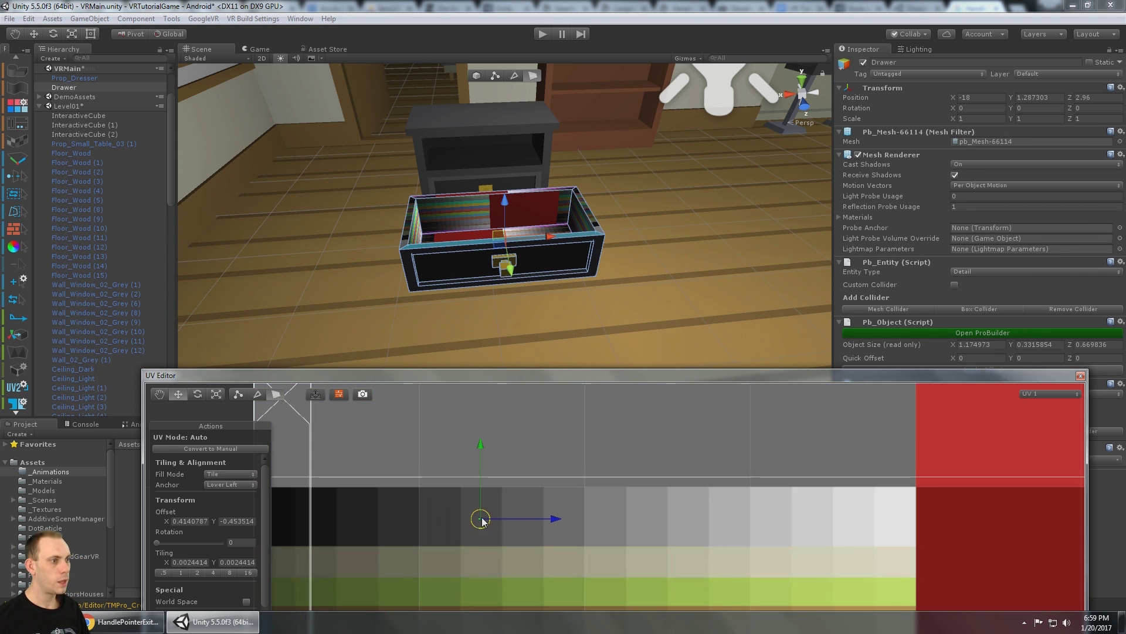
- Compare the front frame face's UV position and colour with the recoloured front rim
right_drag(606, 257, 607, 256)
key(w)
alt+drag(607, 256, 572, 254)
middle_drag(572, 253, 644, 262)
alt+drag(645, 261, 636, 224)
middle_drag(705, 282, 688, 274)
click(744, 318)
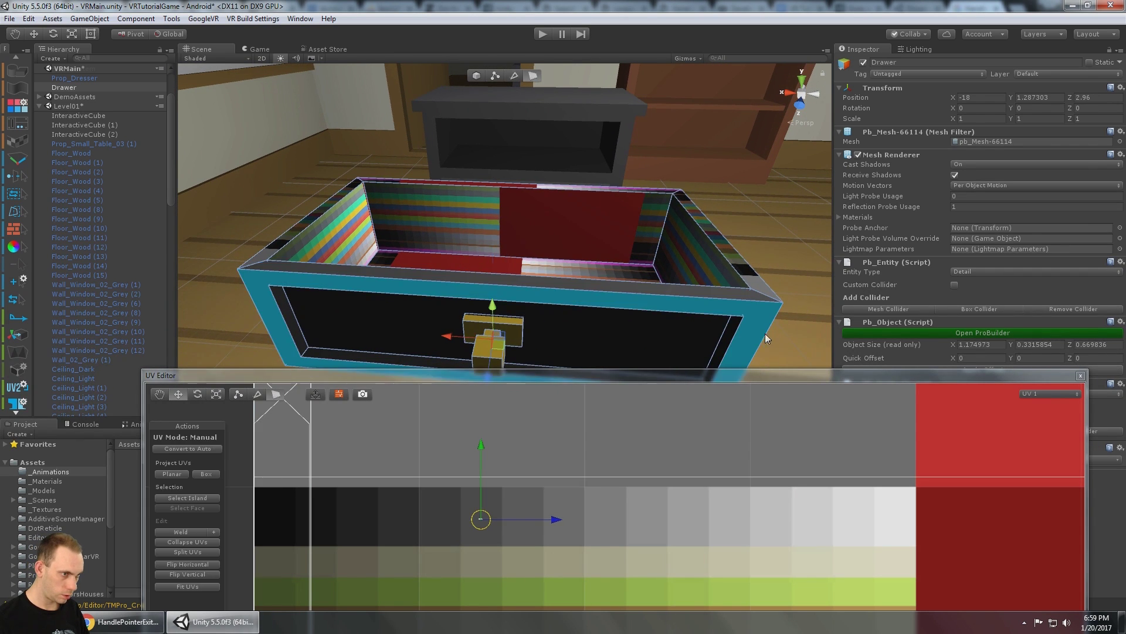
click(795, 284)
- Copy the front rim face's UVs to the two side rim faces and the back rim face
alt+drag(766, 318, 530, 256)
click(591, 303)
click(590, 301)
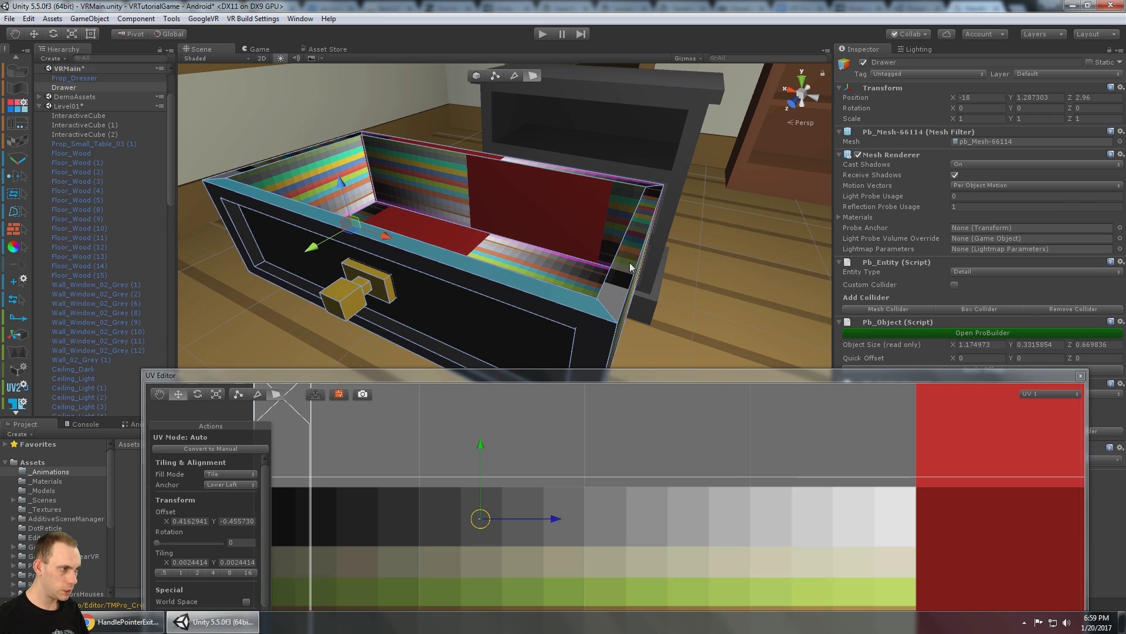
ctrl+click(625, 267)
alt+scroll(595, 177, up, 5)
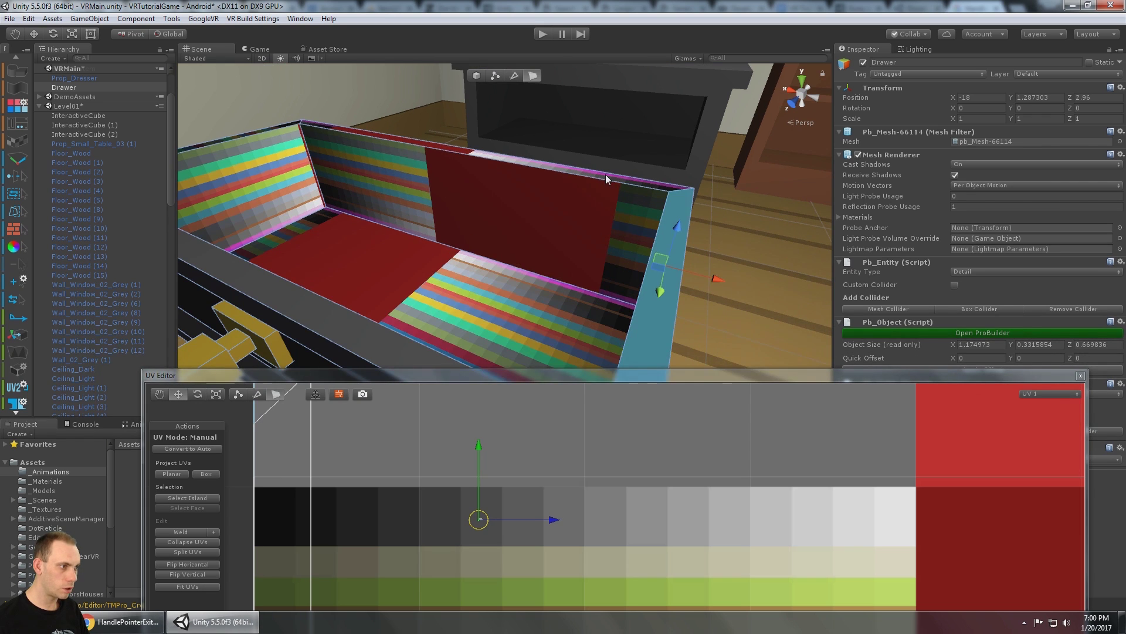
ctrl+click(606, 174)
scroll(575, 186, down, 5)
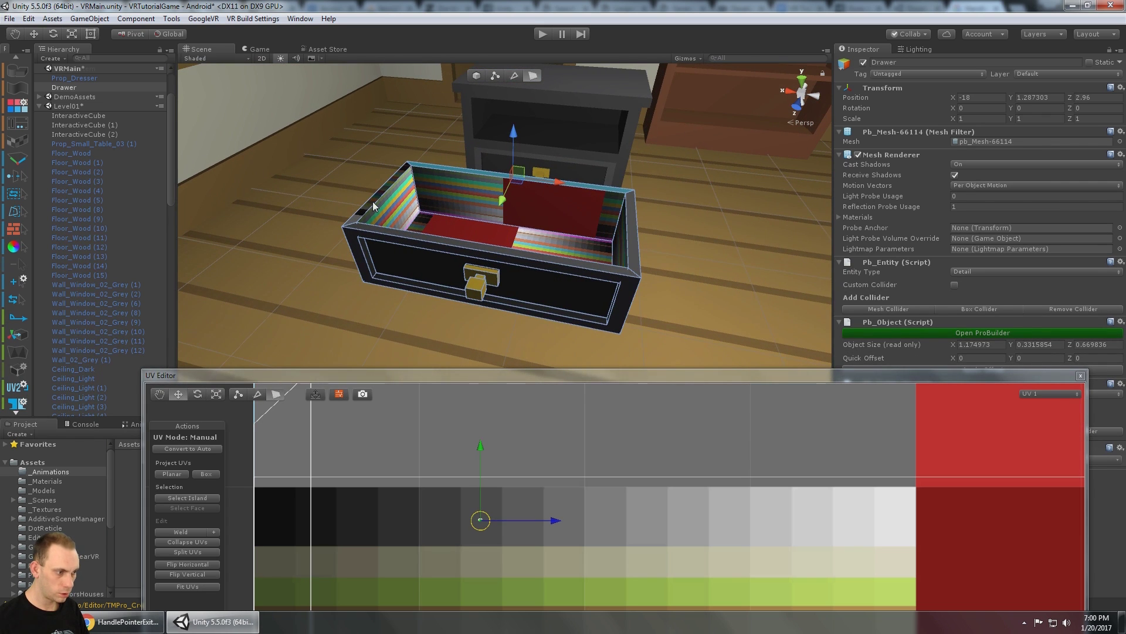
ctrl+click(373, 205)
- Inspect the recoloured rim and check which UV swatch the floor of the dresser's open compartment uses
alt+drag(545, 234, 417, 203)
scroll(508, 198, up, 5)
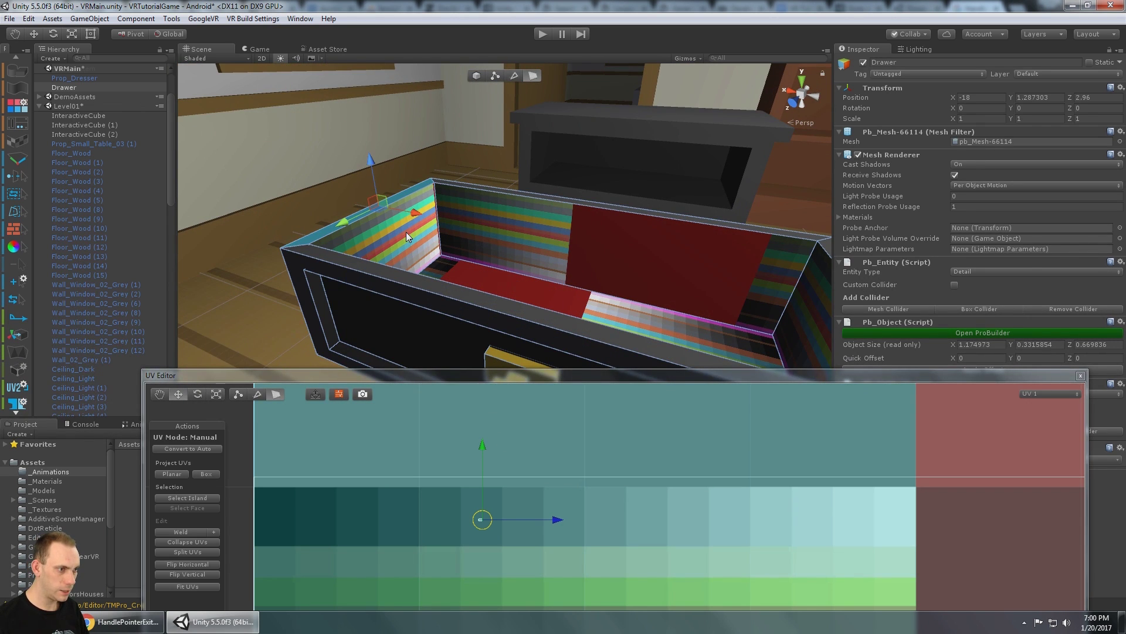
alt+drag(441, 281, 485, 242)
alt+drag(527, 146, 579, 146)
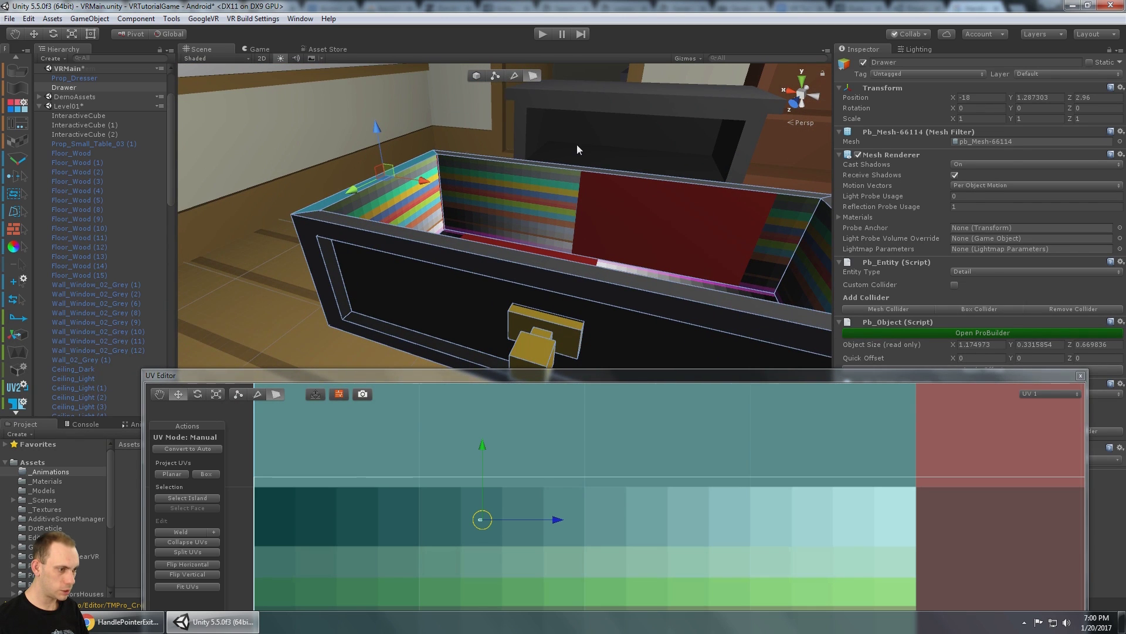
click(576, 145)
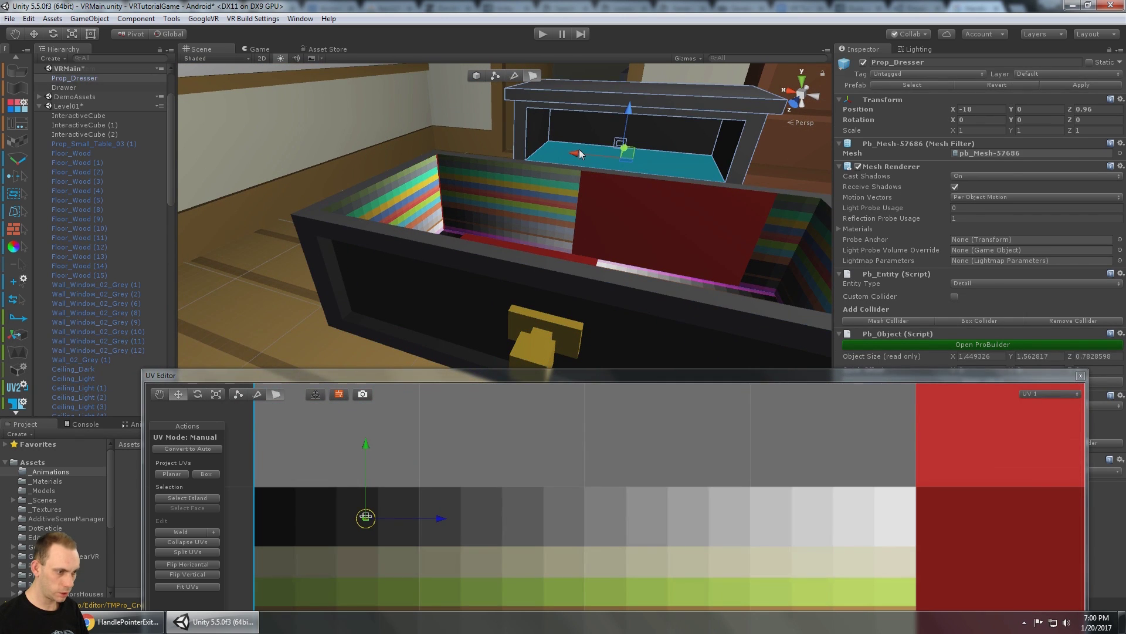
- Select the drawer's inner side wall face and scale its UVs down to a small patch of the palette
click(438, 317)
alt+drag(476, 255, 429, 191)
click(429, 191)
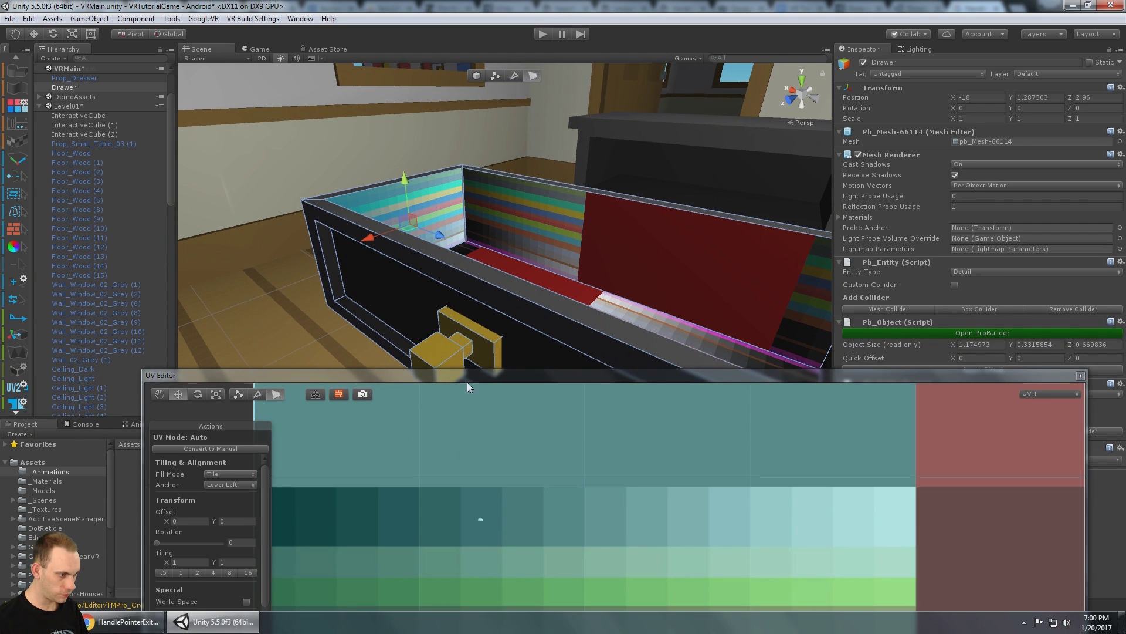
scroll(544, 496, down, 8)
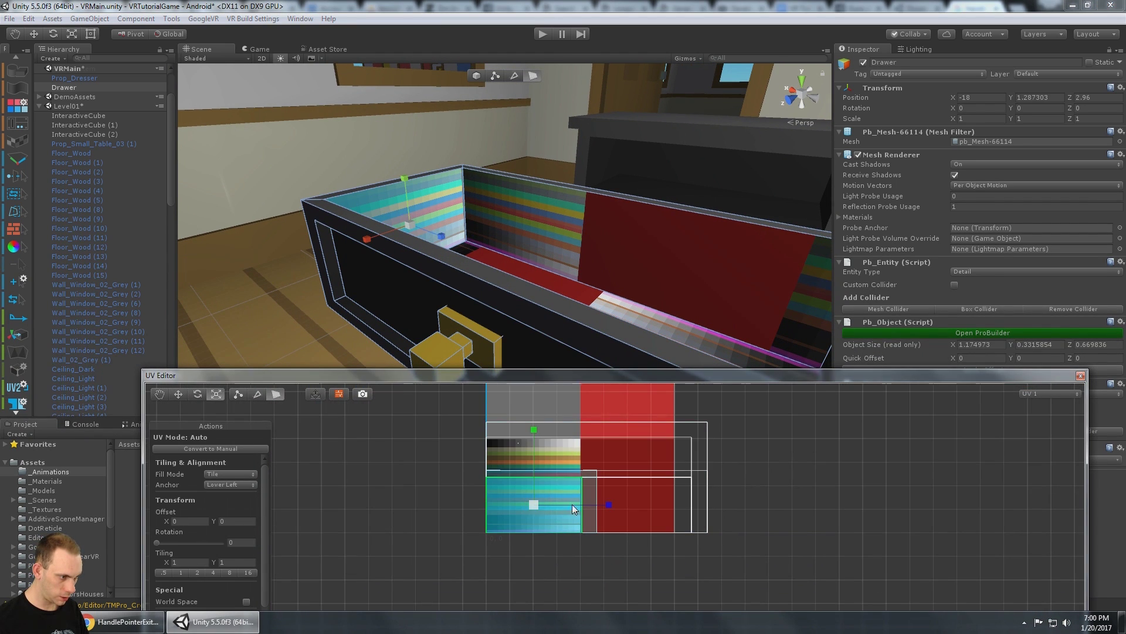
drag(534, 506, 467, 541)
scroll(539, 515, up, 10)
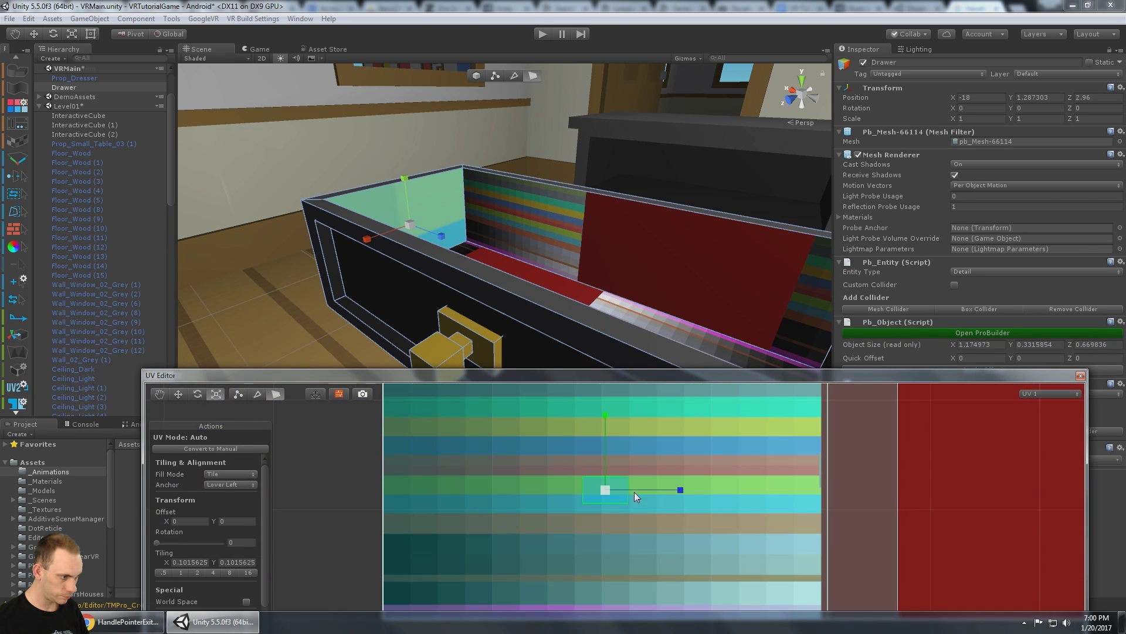
drag(606, 489, 548, 528)
- Move the inner side wall's UVs to the dark grey swatch and shrink them further to fit within it
key(w)
middle_drag(690, 476, 682, 603)
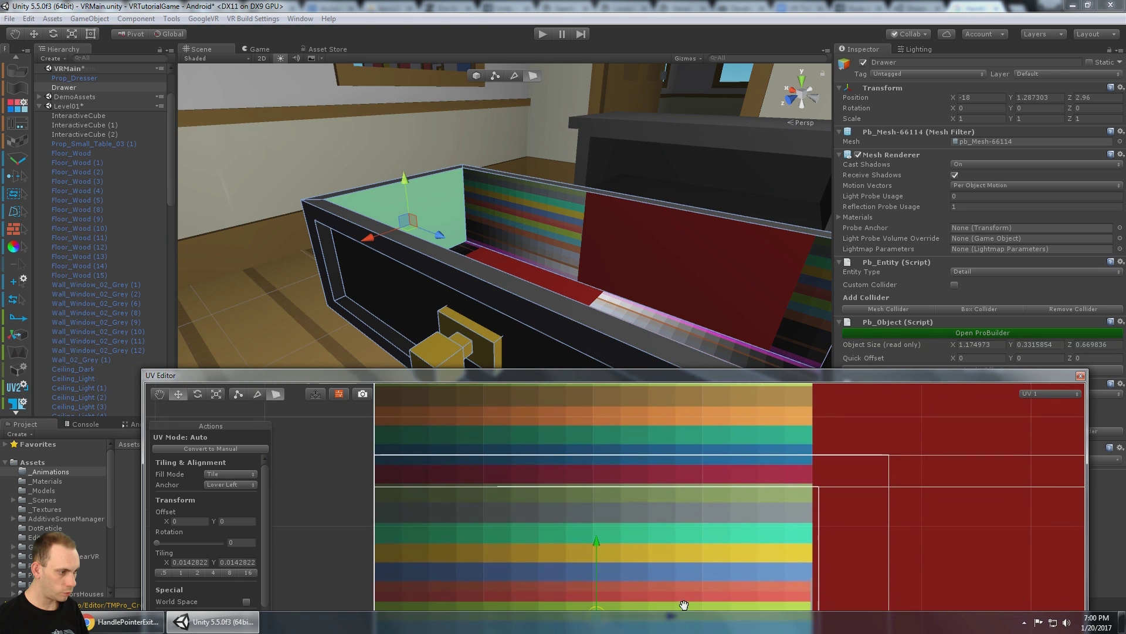
drag(596, 540, 611, 351)
middle_drag(543, 501, 551, 598)
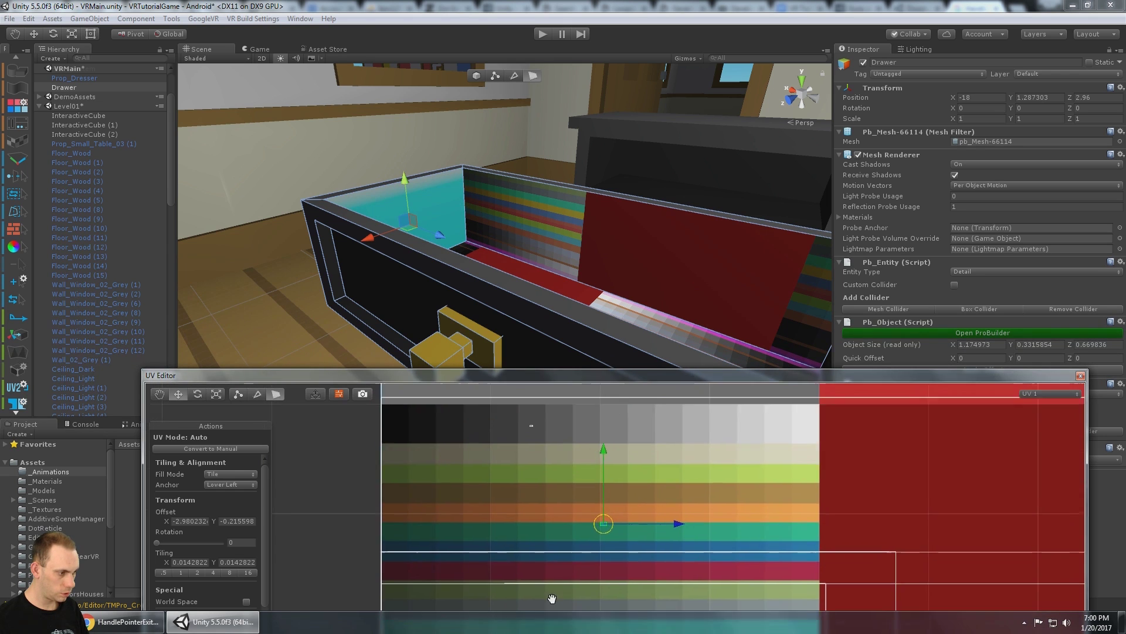
middle_drag(555, 476, 570, 528)
drag(622, 578, 471, 483)
key(r)
key(w)
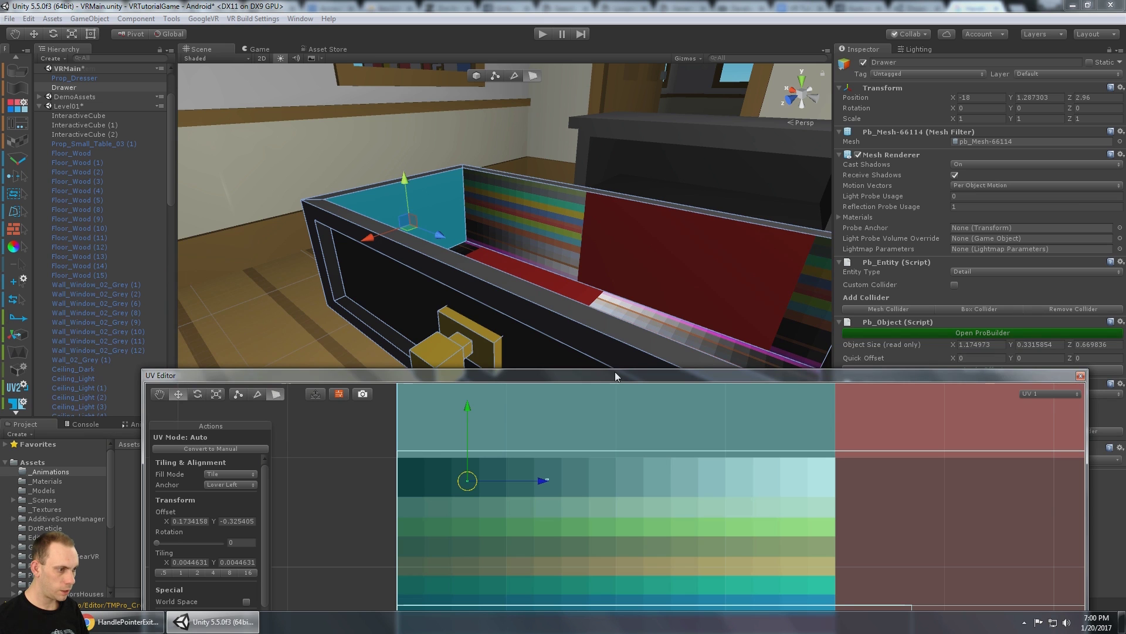
- Copy the inner side wall's UVs to the inner back wall and the opposite inner side wall
drag(618, 375, 650, 492)
ctrl+click(614, 276)
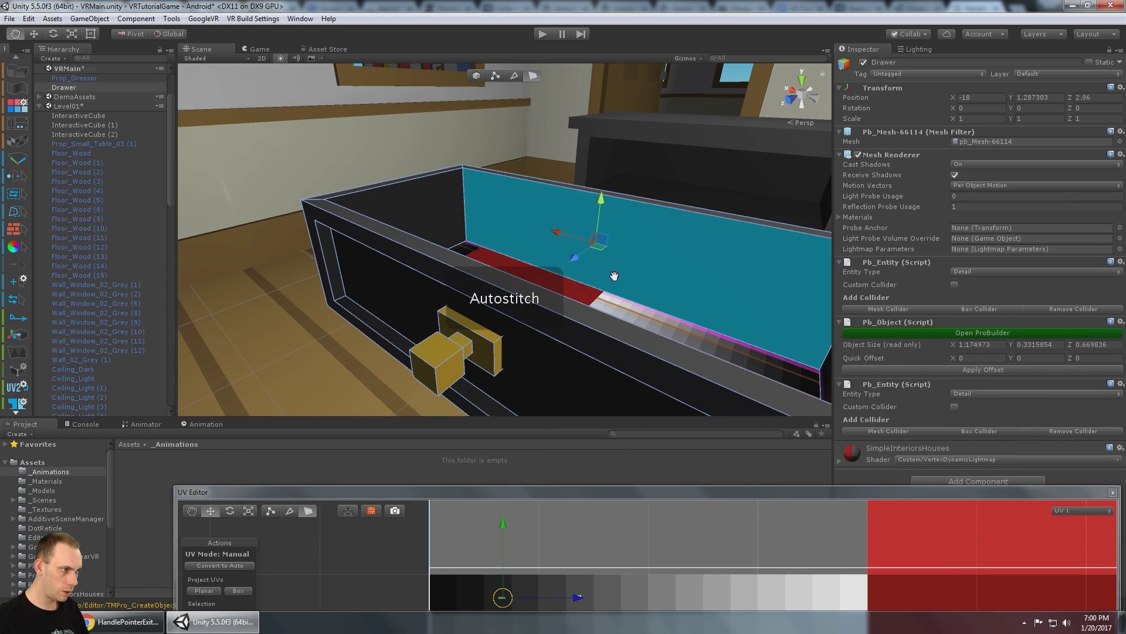
alt+drag(614, 275, 610, 189)
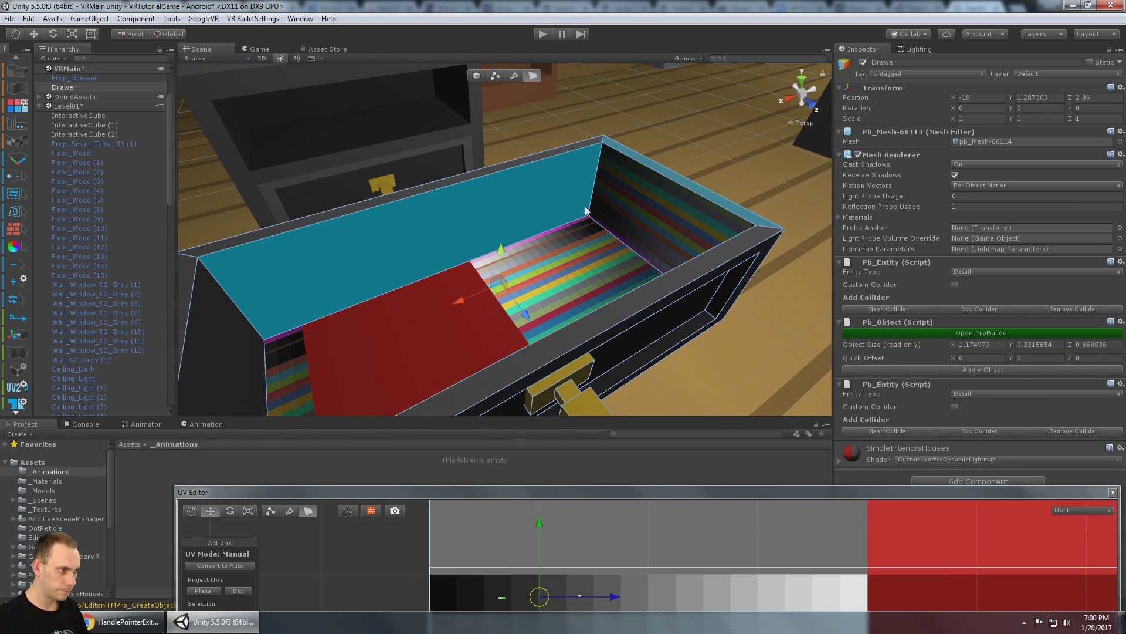
click(569, 201)
ctrl+click(620, 195)
- Copy the same dark grey UVs to the inner front wall and the drawer's inside floor
alt+drag(621, 194, 689, 216)
alt+drag(399, 215, 674, 235)
ctrl+click(401, 224)
alt+drag(381, 211, 500, 343)
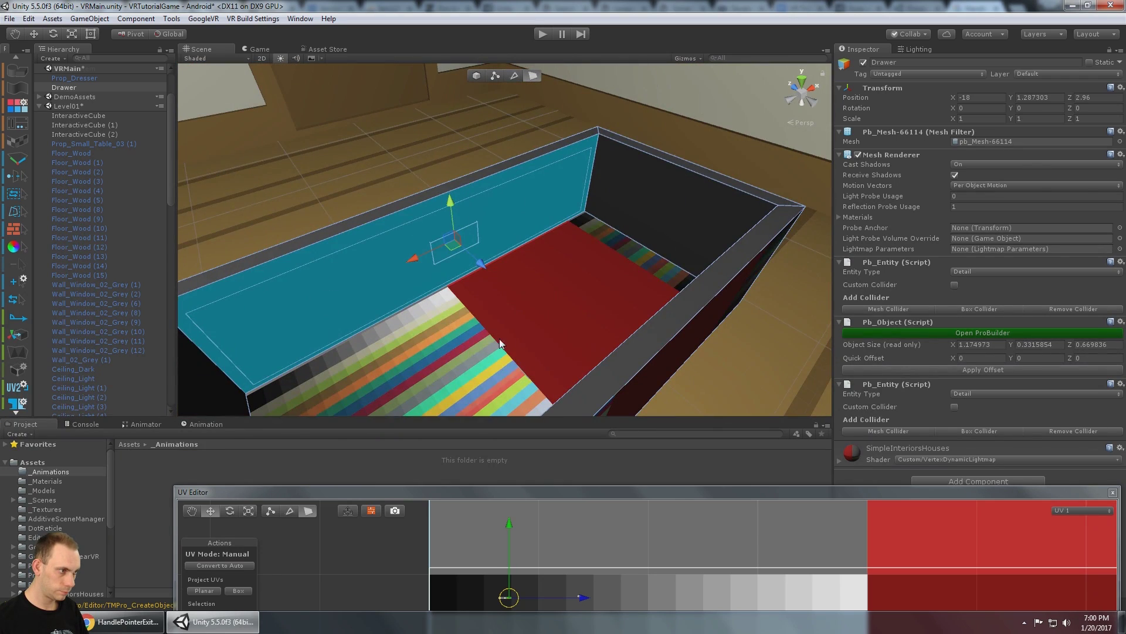
ctrl+click(605, 269)
alt+drag(606, 269, 639, 299)
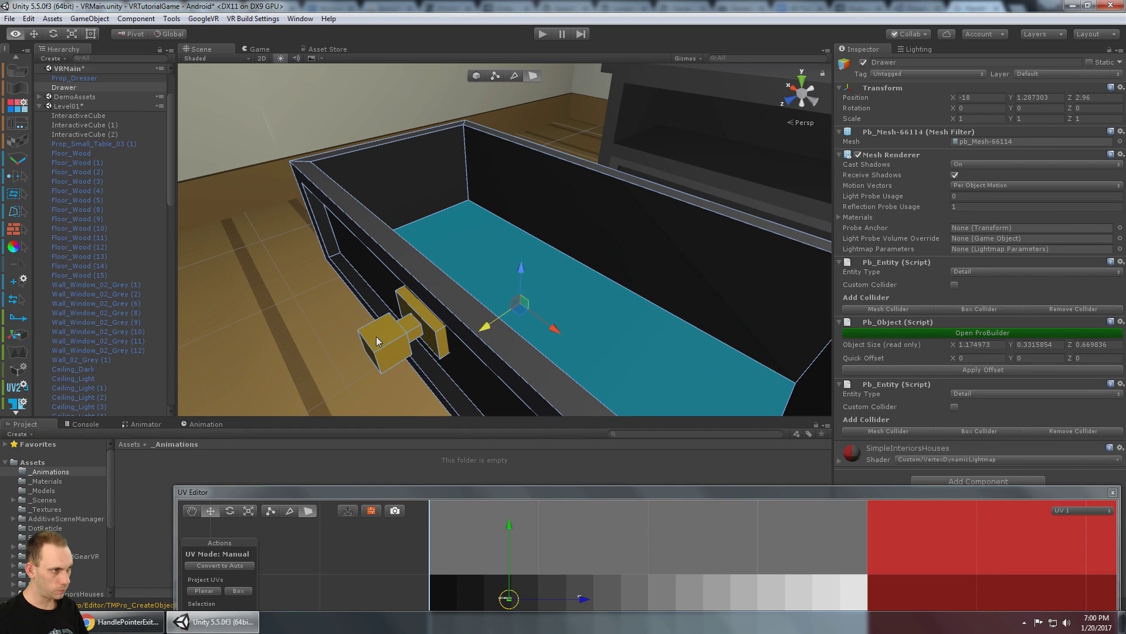
- Inspect the recoloured drawer interior and its outer faces from several angles
alt+drag(375, 336, 579, 104)
click(405, 312)
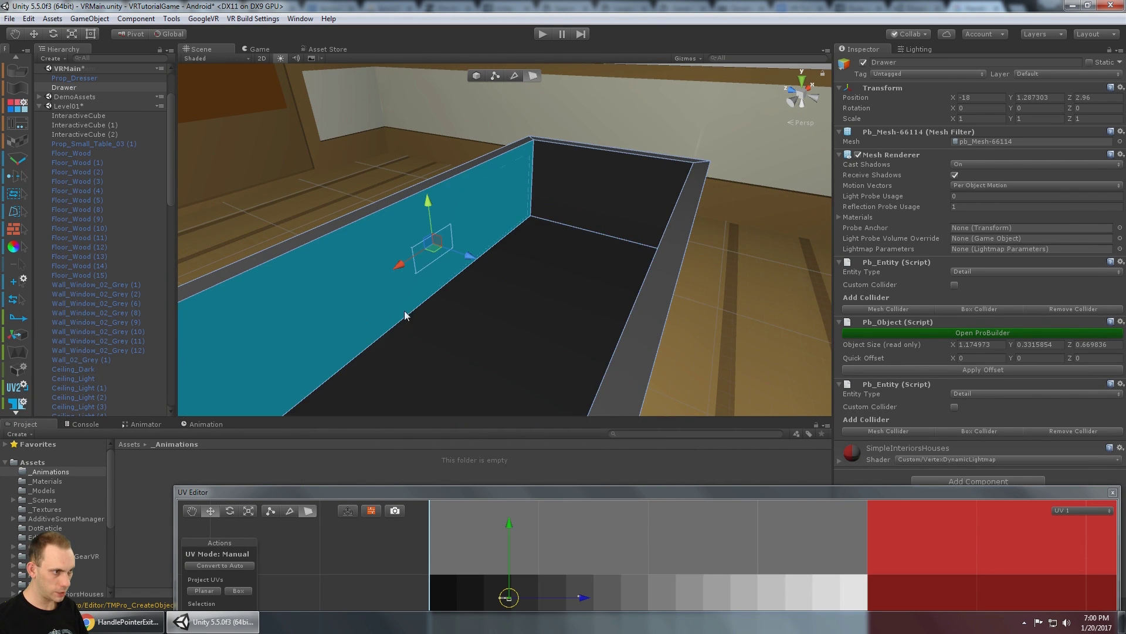
alt+drag(405, 311, 473, 259)
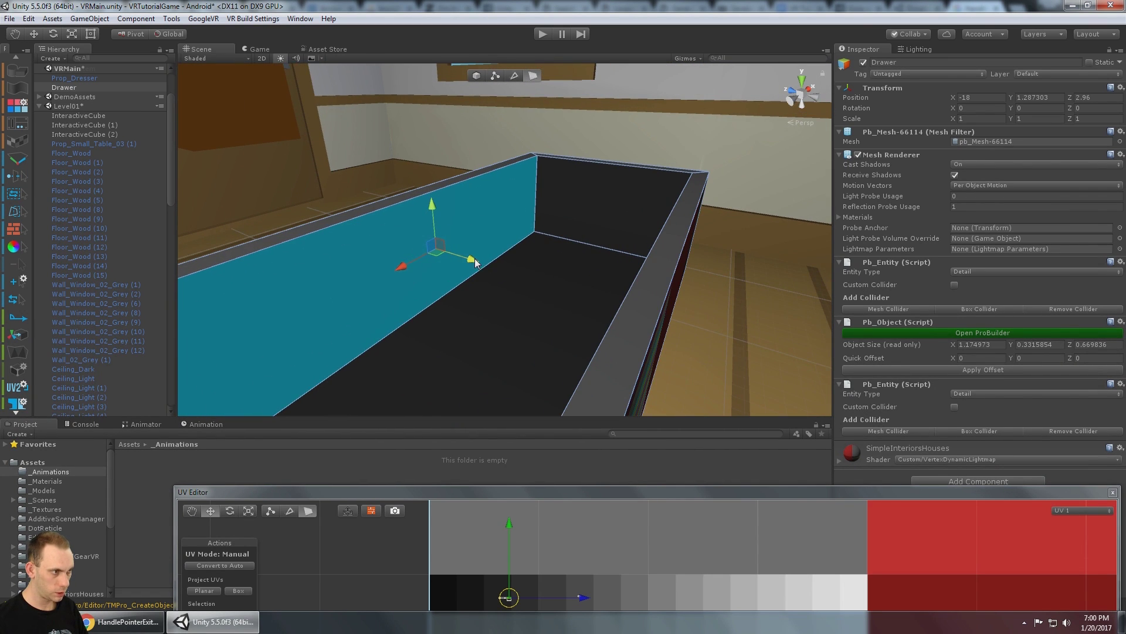
alt+drag(475, 210, 549, 237)
click(411, 152)
scroll(451, 178, down, 8)
click(544, 252)
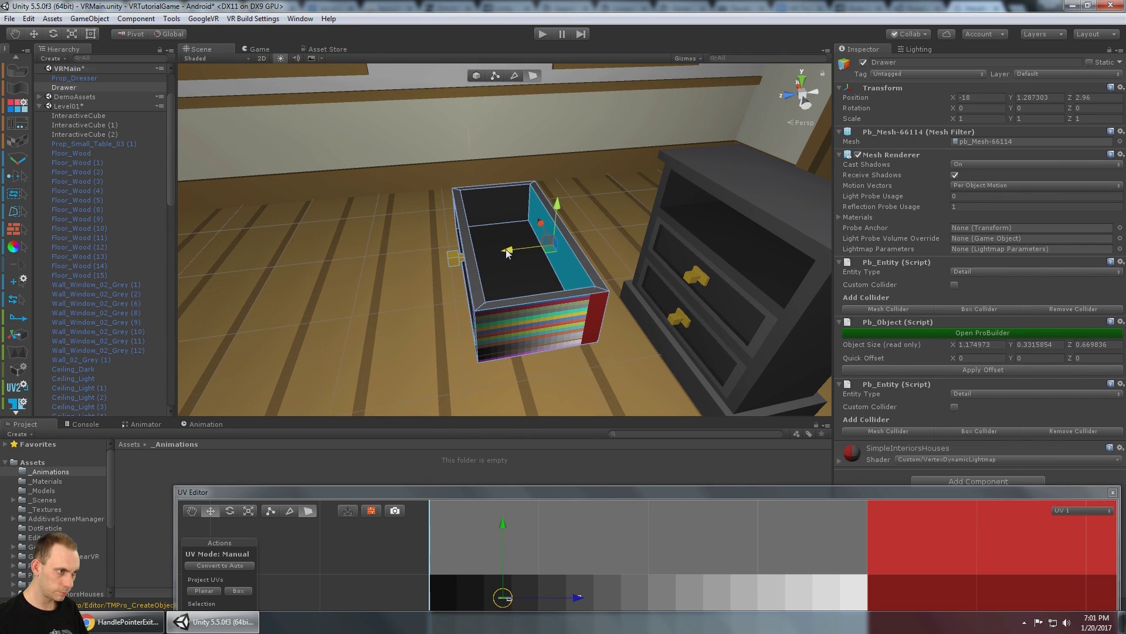
alt+drag(606, 161, 421, 253)
click(530, 160)
alt+drag(582, 240, 549, 304)
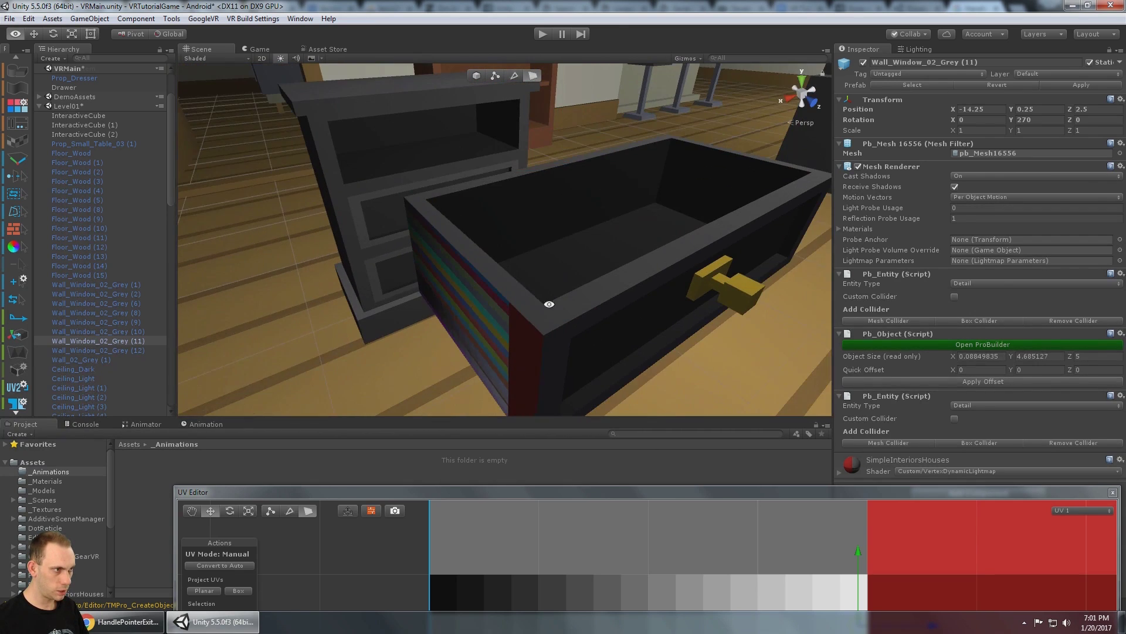
- Copy the side rim face's UVs to the drawer's adjoining outer side face
click(487, 255)
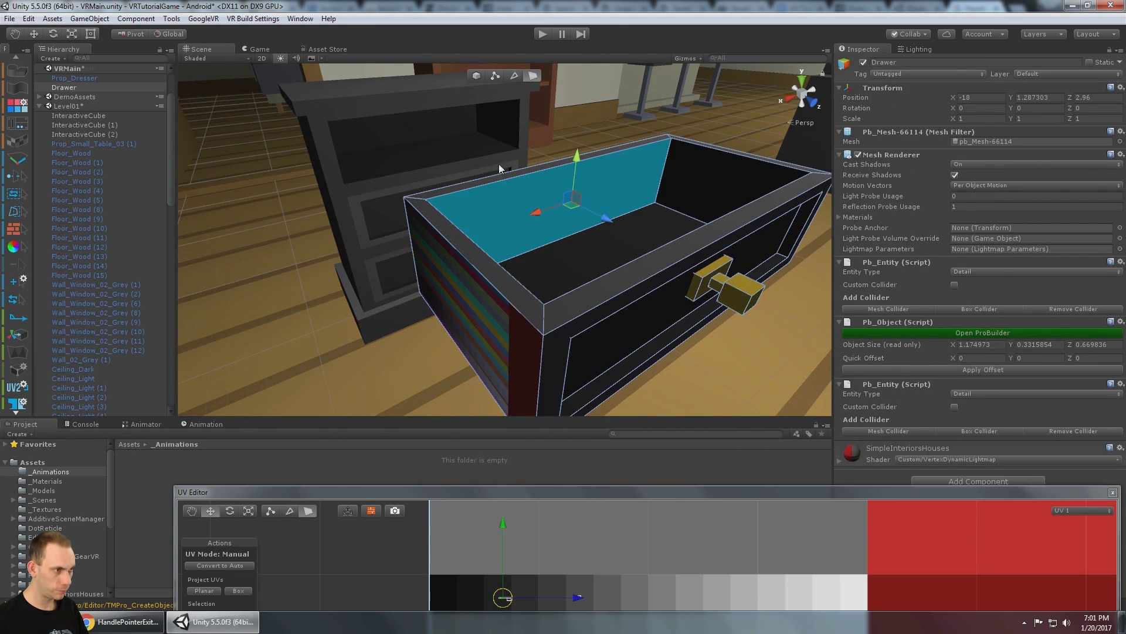
click(468, 244)
click(469, 250)
ctrl+click(498, 346)
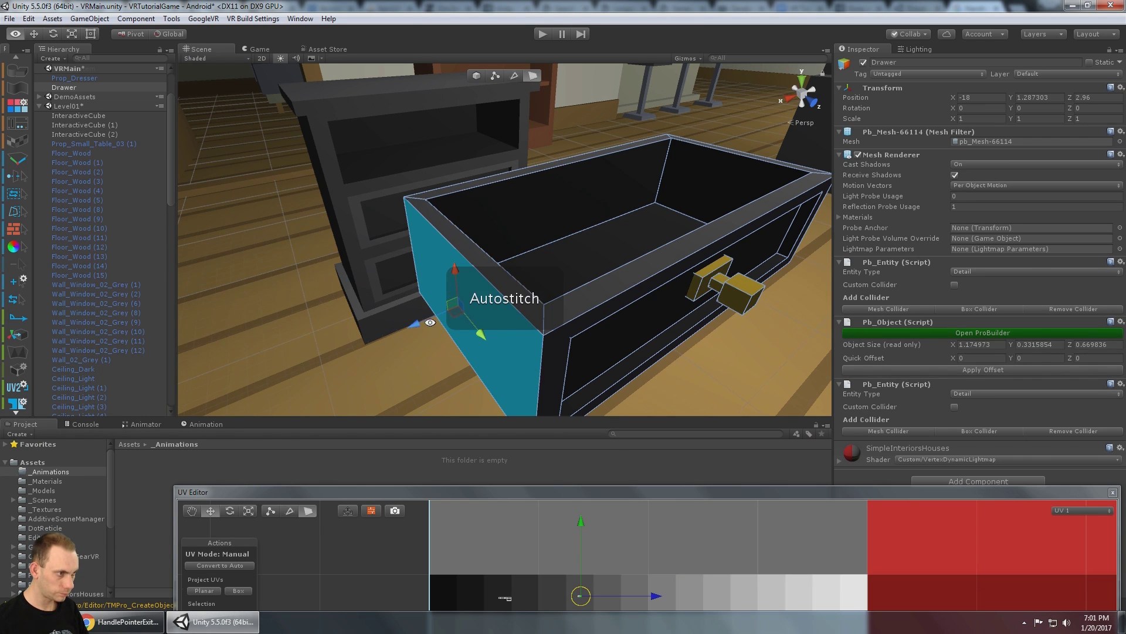
- Copy the outer side face's UVs to the drawer's outer back face and the opposite outer side face
alt+drag(431, 323, 562, 230)
shift+click(502, 226)
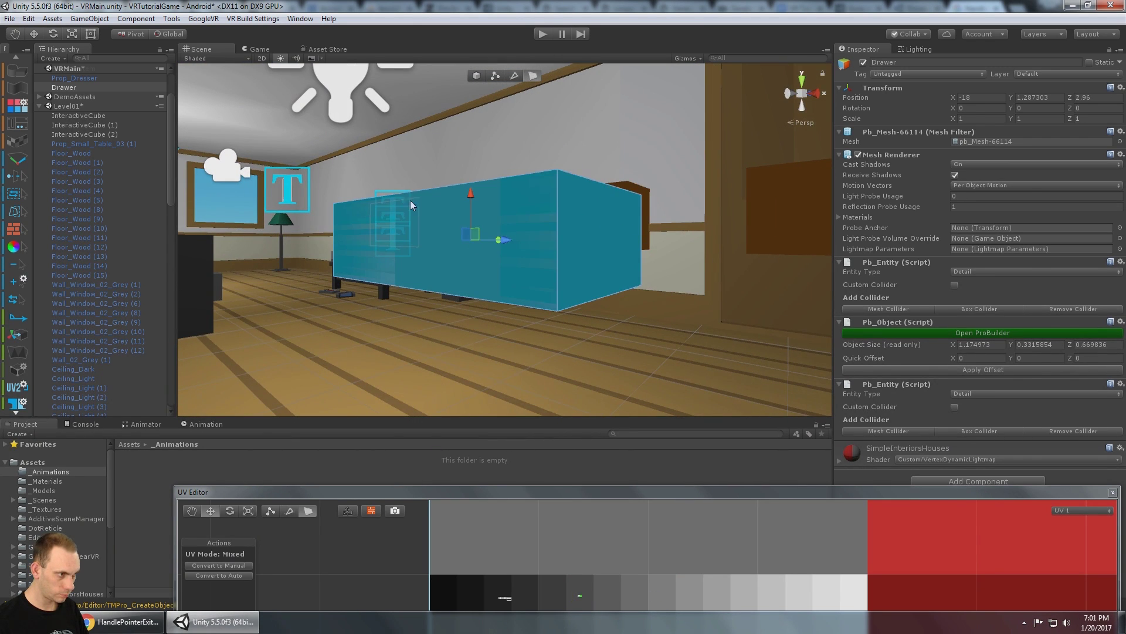
click(614, 245)
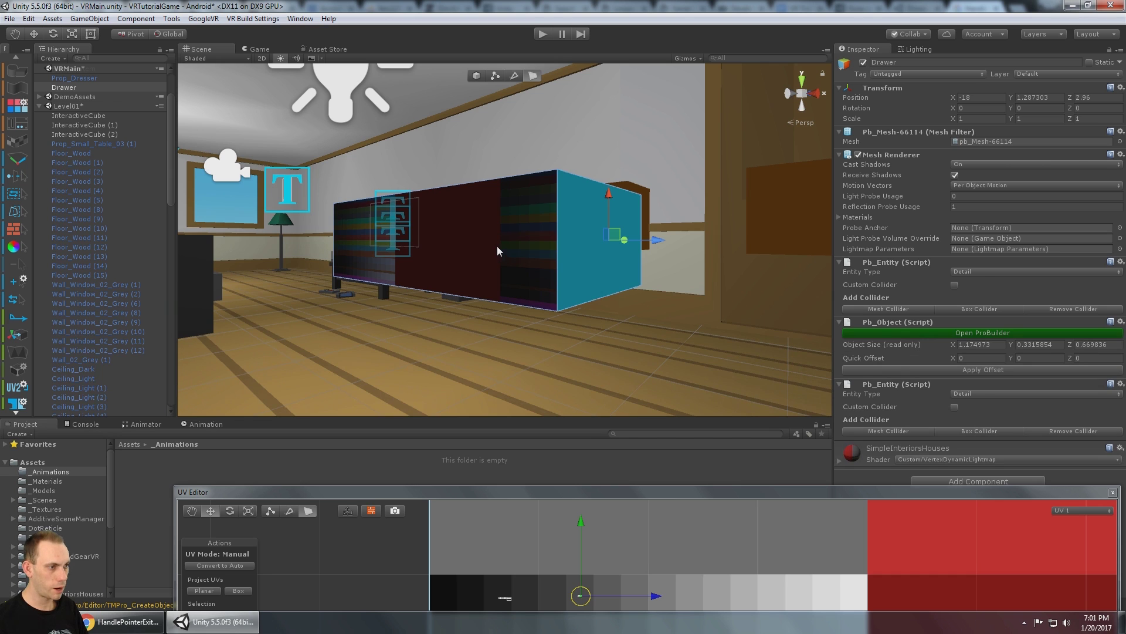
ctrl+click(497, 245)
alt+drag(497, 245, 508, 267)
ctrl+click(432, 249)
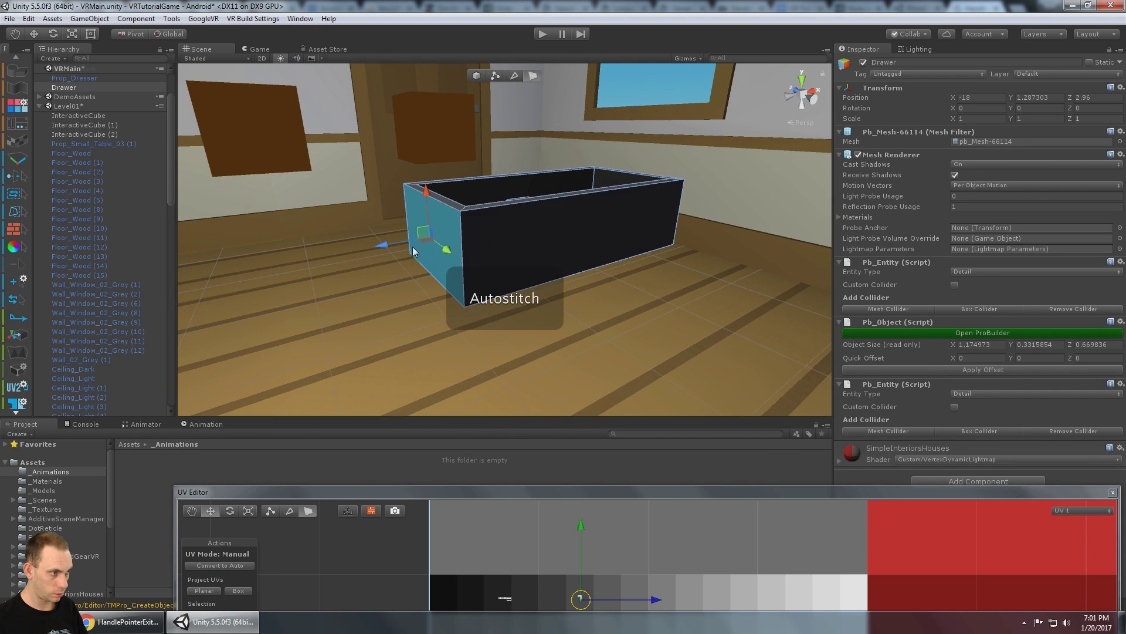
- Copy the outer back face's UVs to the underside of the drawer and check the outer faces
alt+drag(431, 248, 591, 186)
click(577, 241)
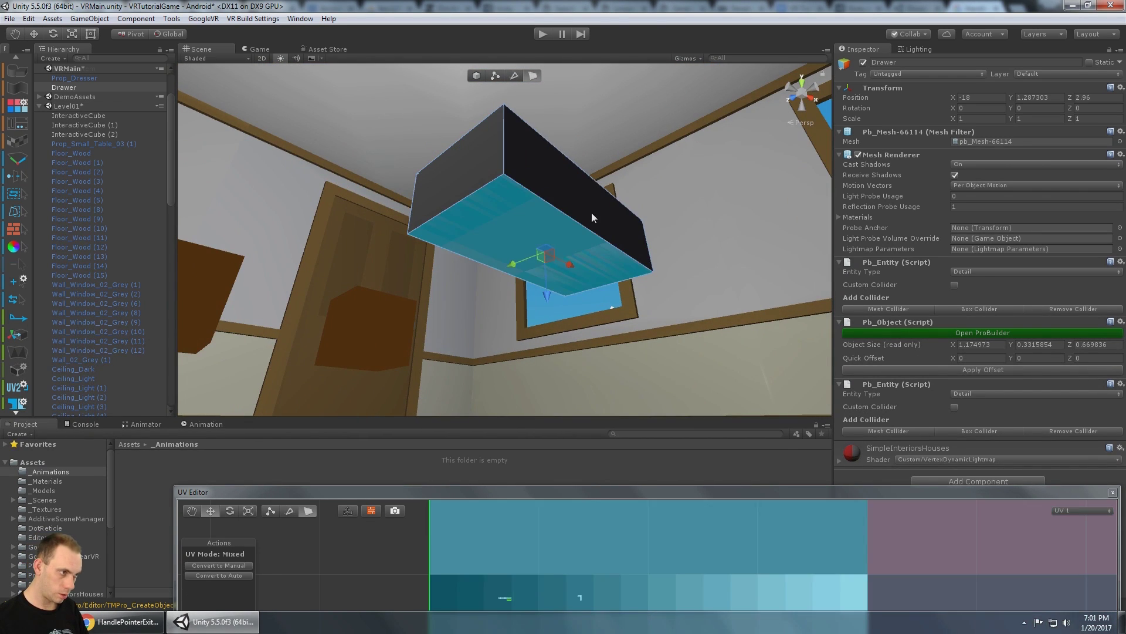
click(591, 215)
ctrl+click(520, 235)
click(689, 197)
alt+drag(690, 197, 572, 184)
click(505, 258)
double_click(548, 196)
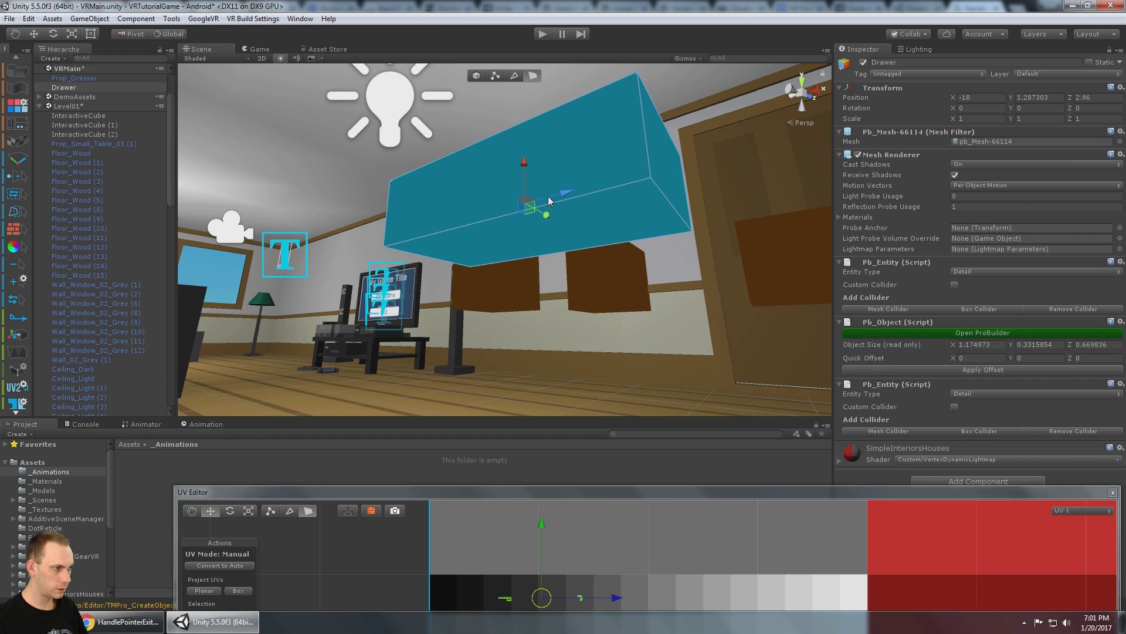
- Select the drawer's outer back face, underside and both outer side faces together
alt+drag(686, 164, 573, 228)
shift+click(453, 241)
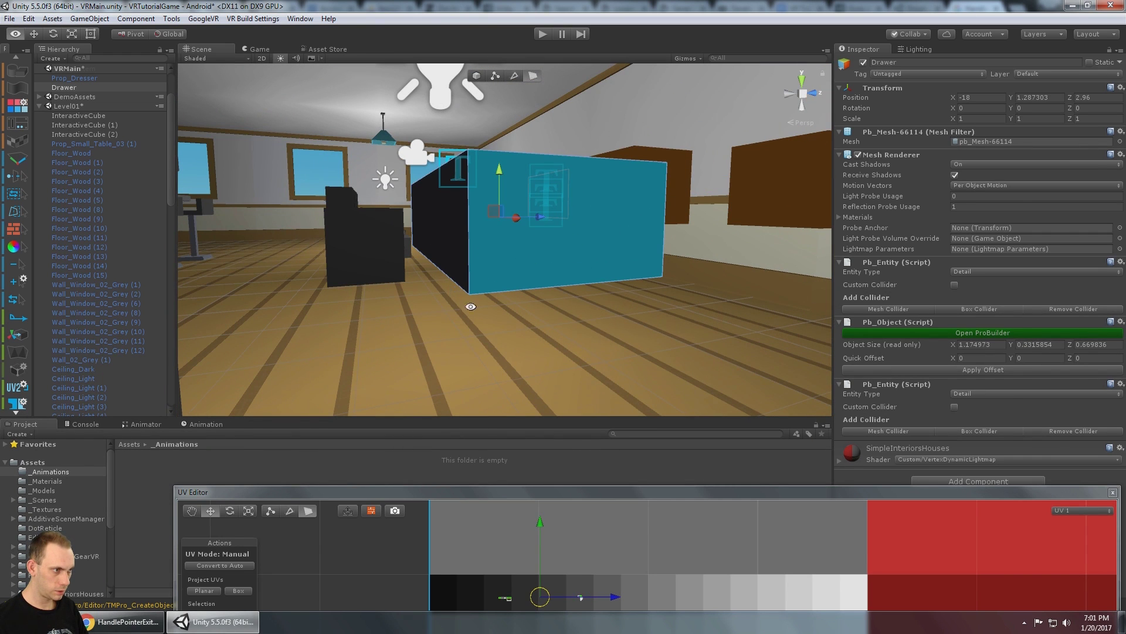
alt+drag(452, 241, 484, 206)
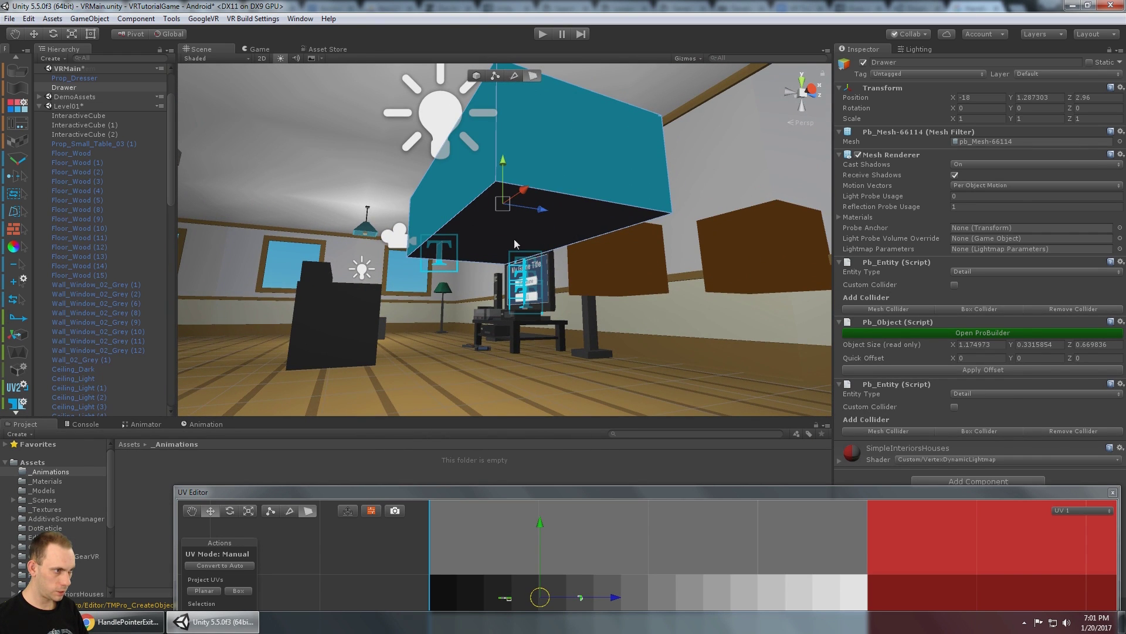
alt+drag(514, 244, 669, 440)
shift+click(567, 187)
drag(642, 555, 615, 559)
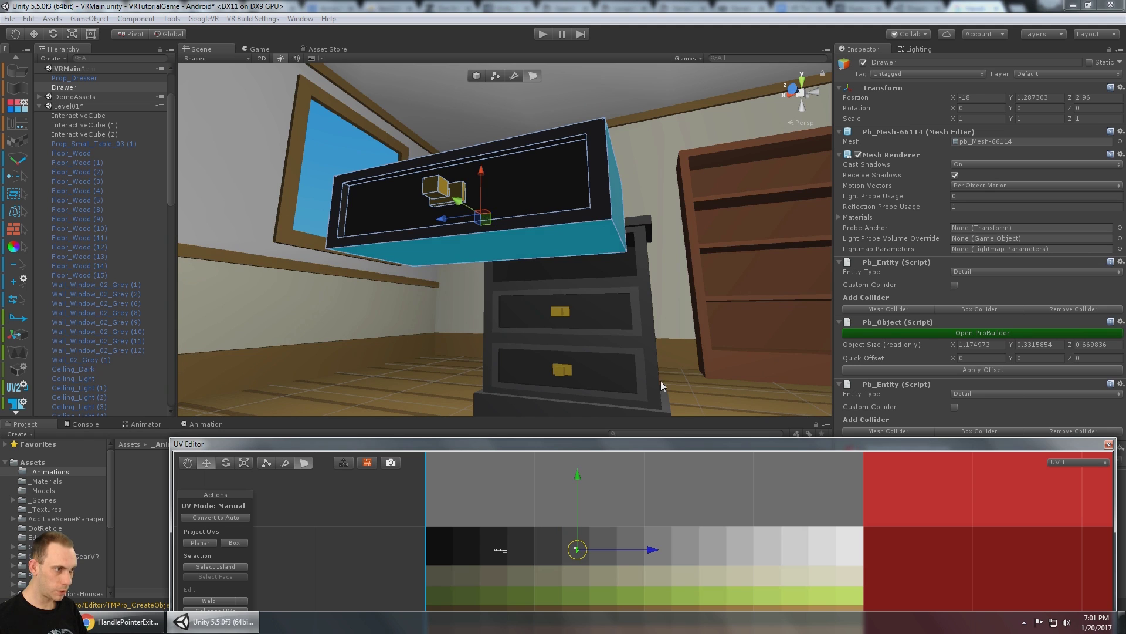
alt+drag(661, 381, 469, 282)
click(447, 276)
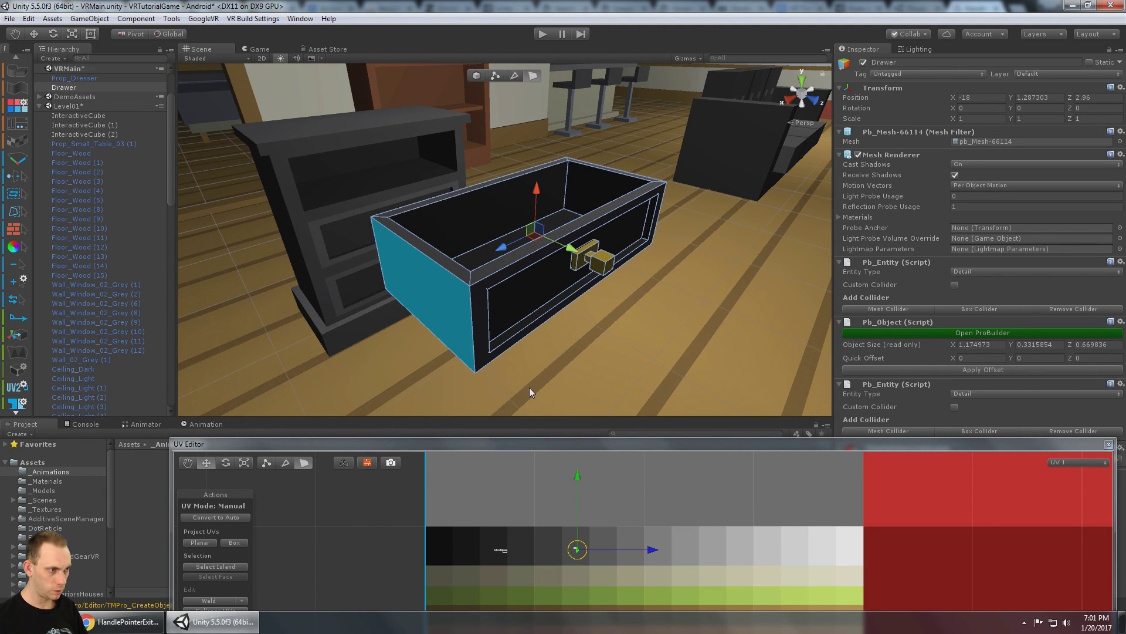
alt+drag(492, 346, 498, 316)
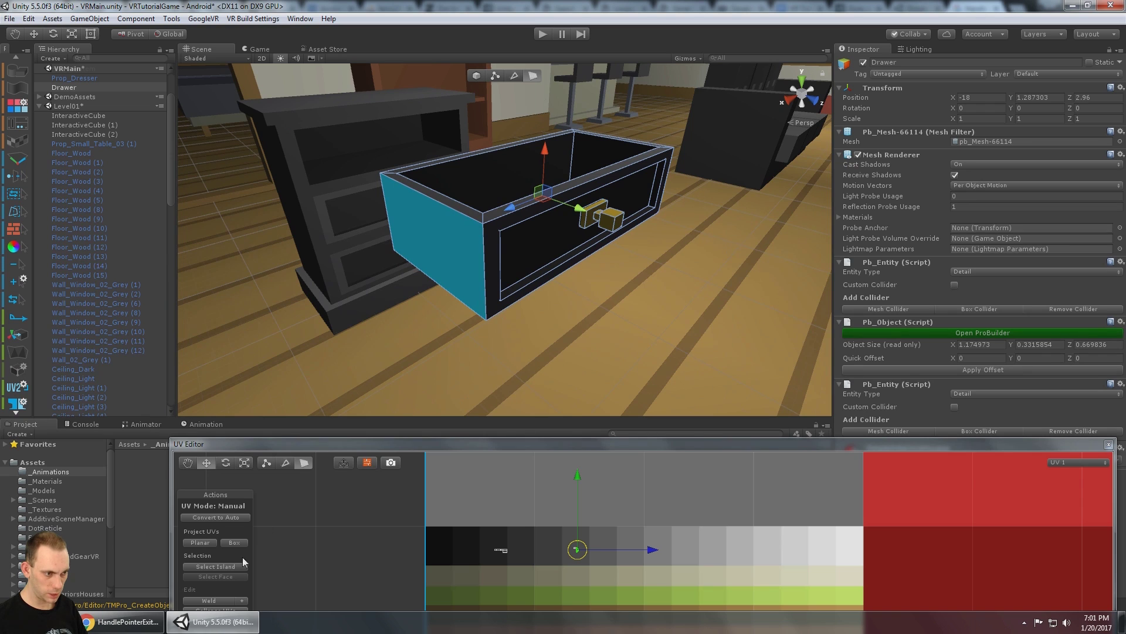
- Split the selected outer faces' UVs and move them onto the darker grey swatch used by the drawer's interior
drag(256, 444, 256, 371)
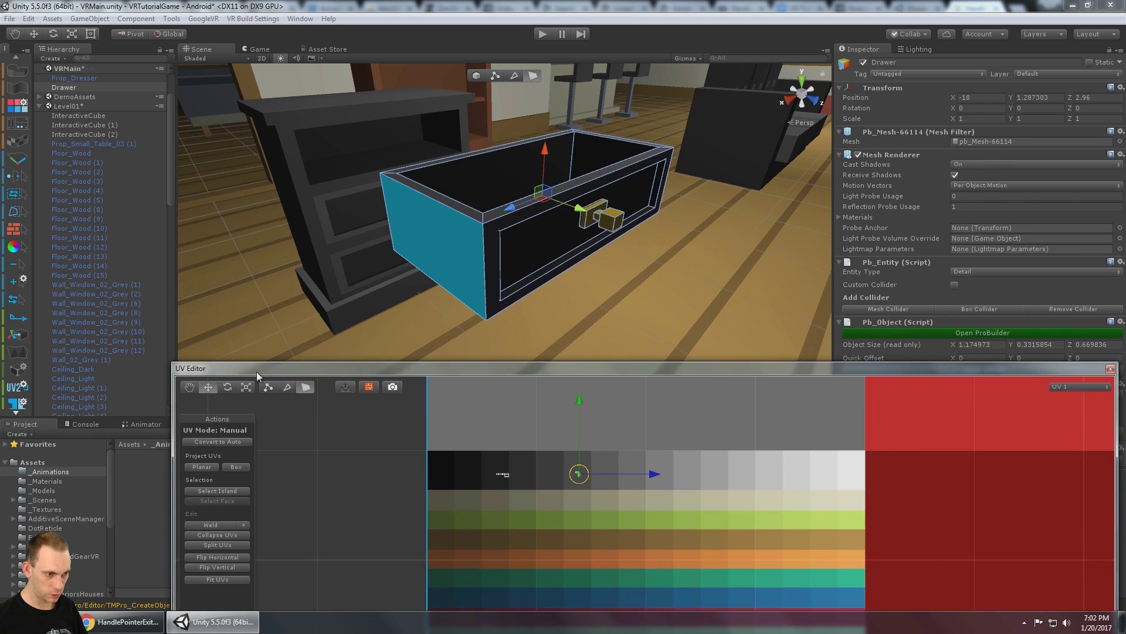
click(226, 544)
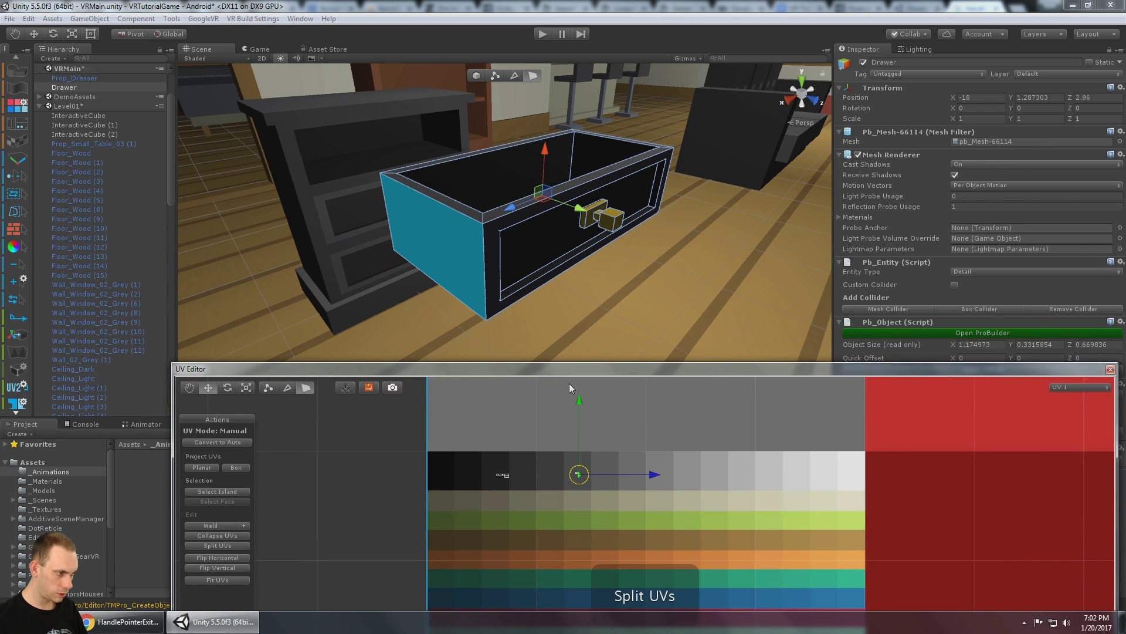
click(625, 484)
click(646, 482)
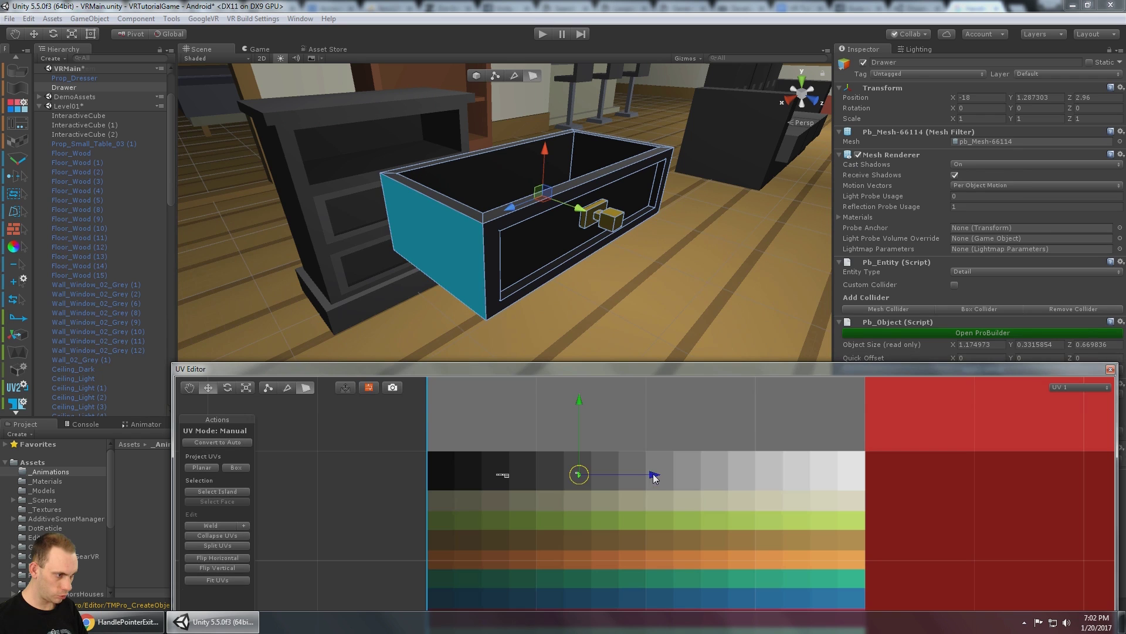
drag(655, 474, 568, 473)
scroll(488, 476, up, 5)
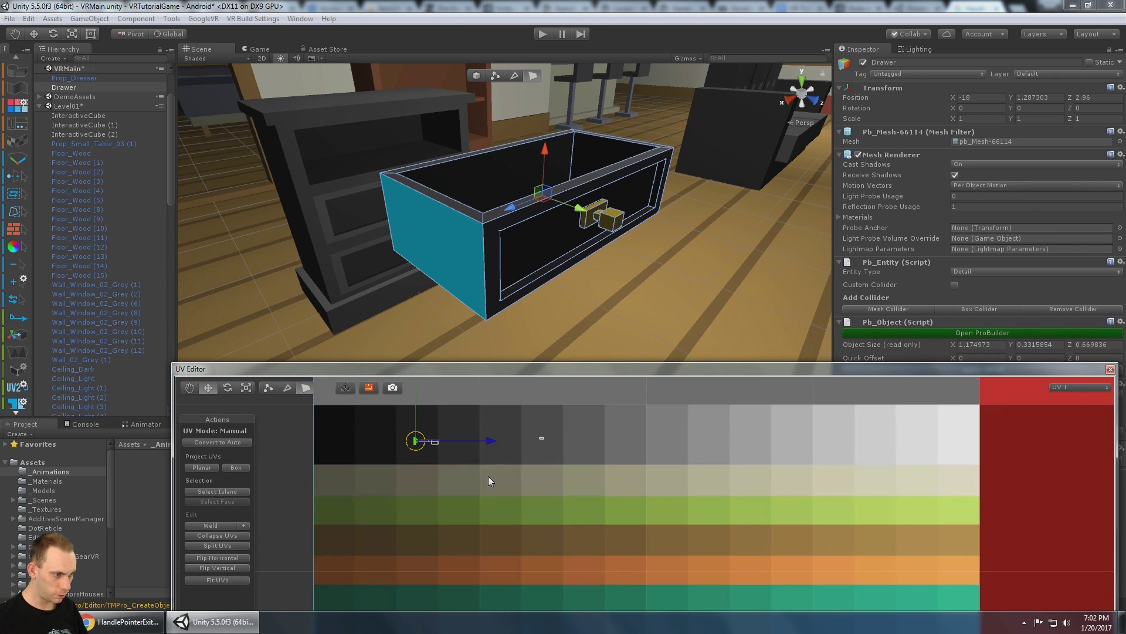
middle_drag(529, 505, 599, 536)
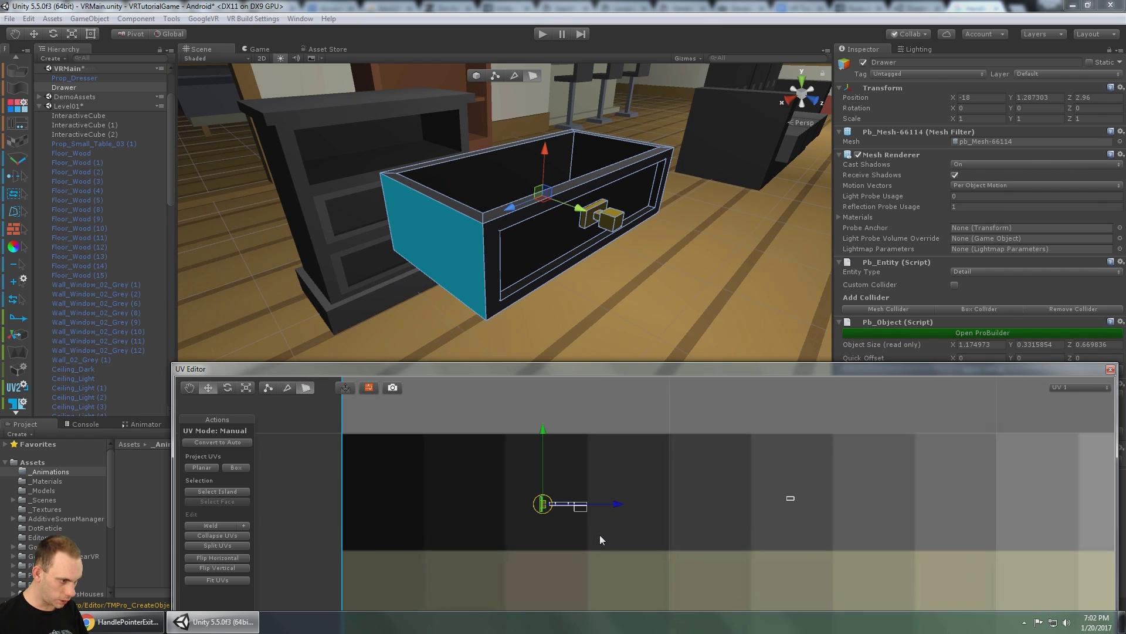
- Check the moved UVs beside the interior faces' UVs, clear the face selection and close the UV Editor
click(548, 484)
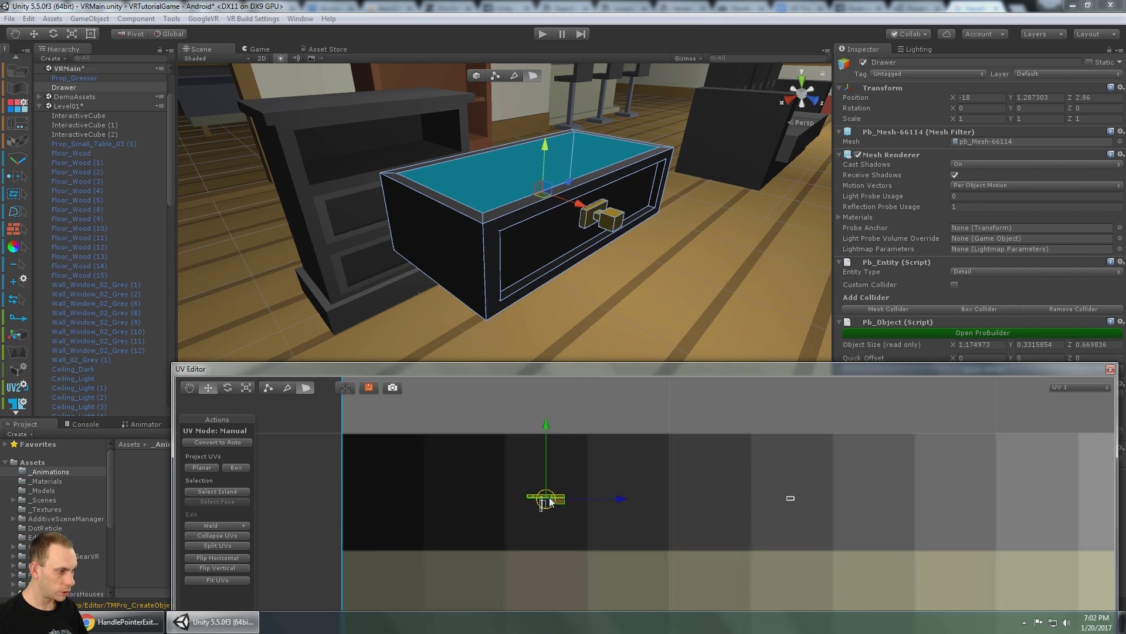
click(787, 472)
click(1111, 369)
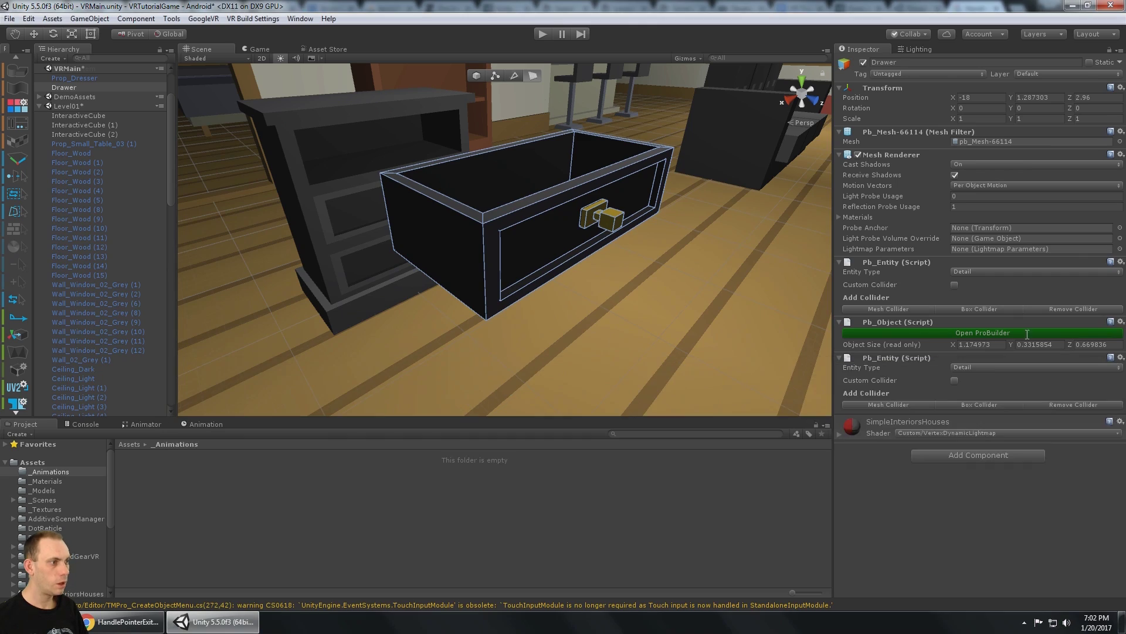
- Return to whole-object editing, select the drawer and slide it back into the dresser's top opening at Z 1.292
click(696, 230)
mouse_move(697, 230)
alt+mouse_down()
mouse_move(618, 371)
mouse_move(635, 203)
mouse_move(354, 231)
mouse_move(352, 143)
mouse_move(694, 213)
alt+mouse_up()
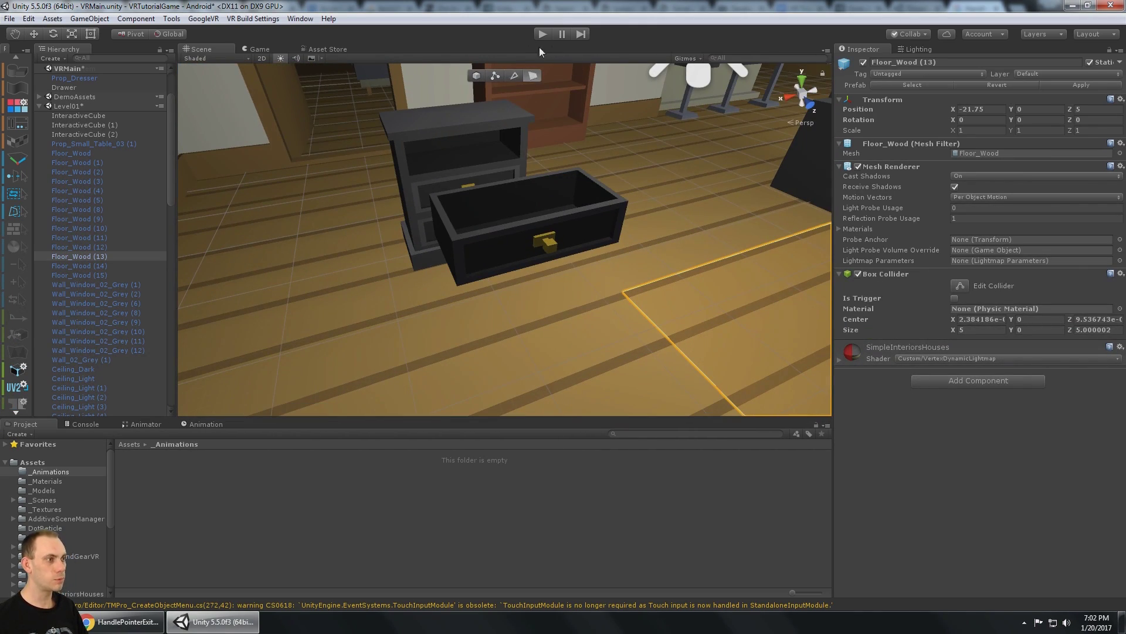
click(478, 78)
click(455, 246)
alt+drag(457, 245, 576, 223)
scroll(589, 267, down, 5)
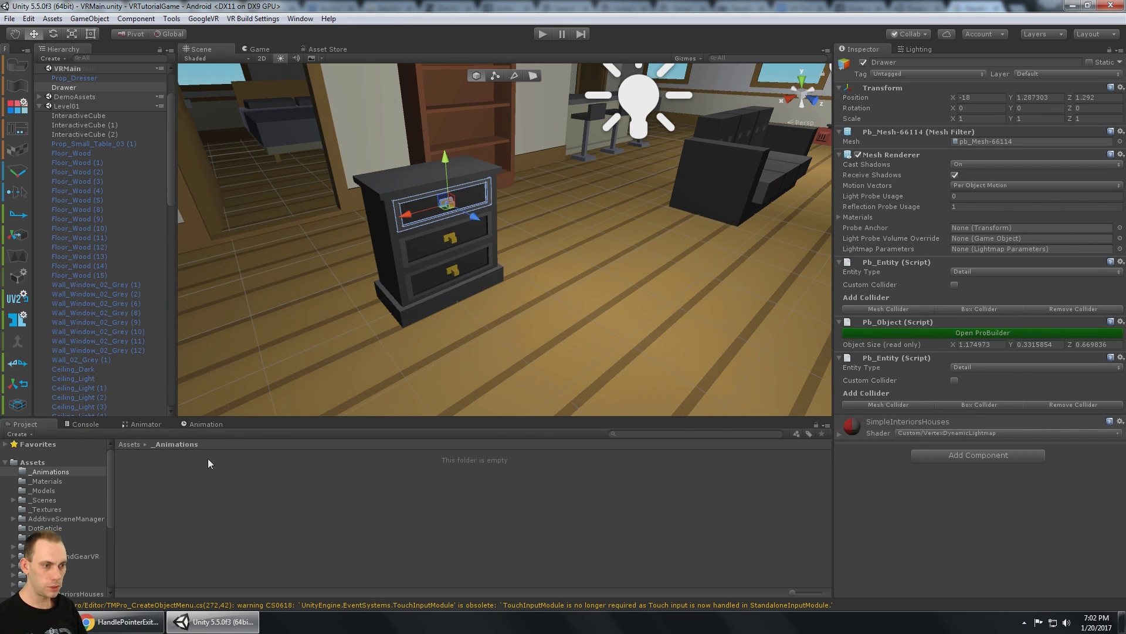
click(145, 425)
click(189, 422)
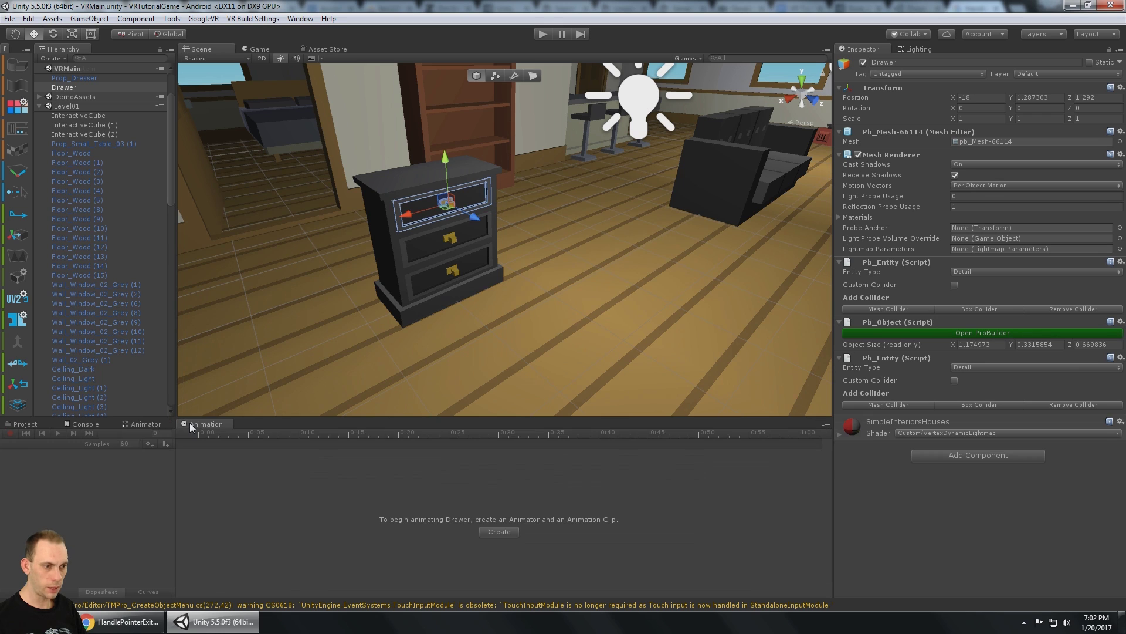
click(149, 423)
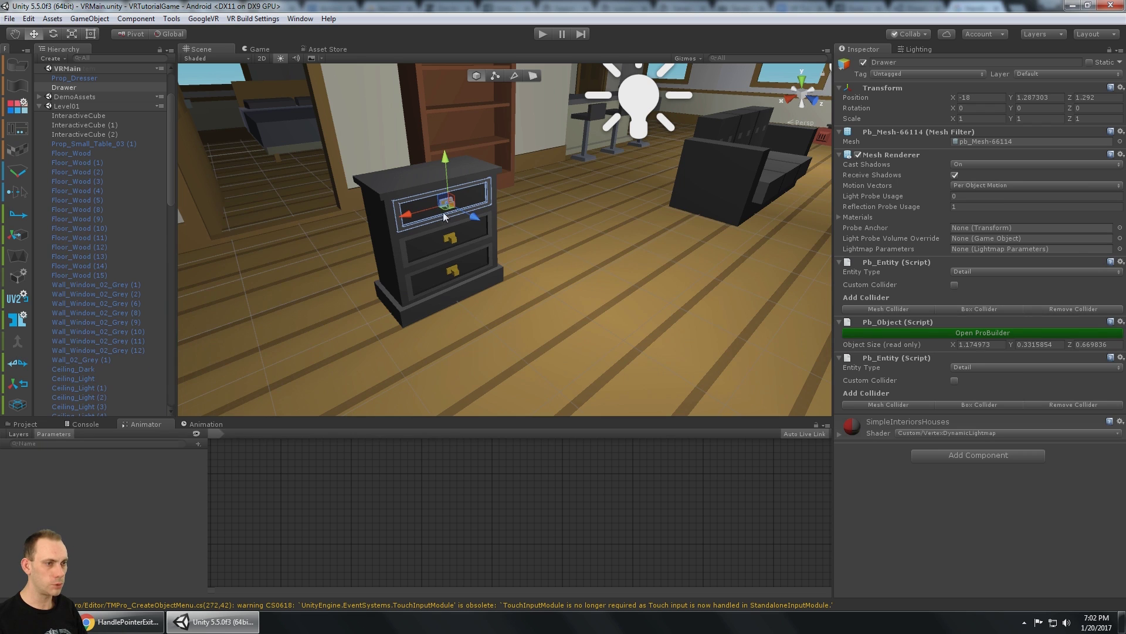
scroll(445, 216, up, 3)
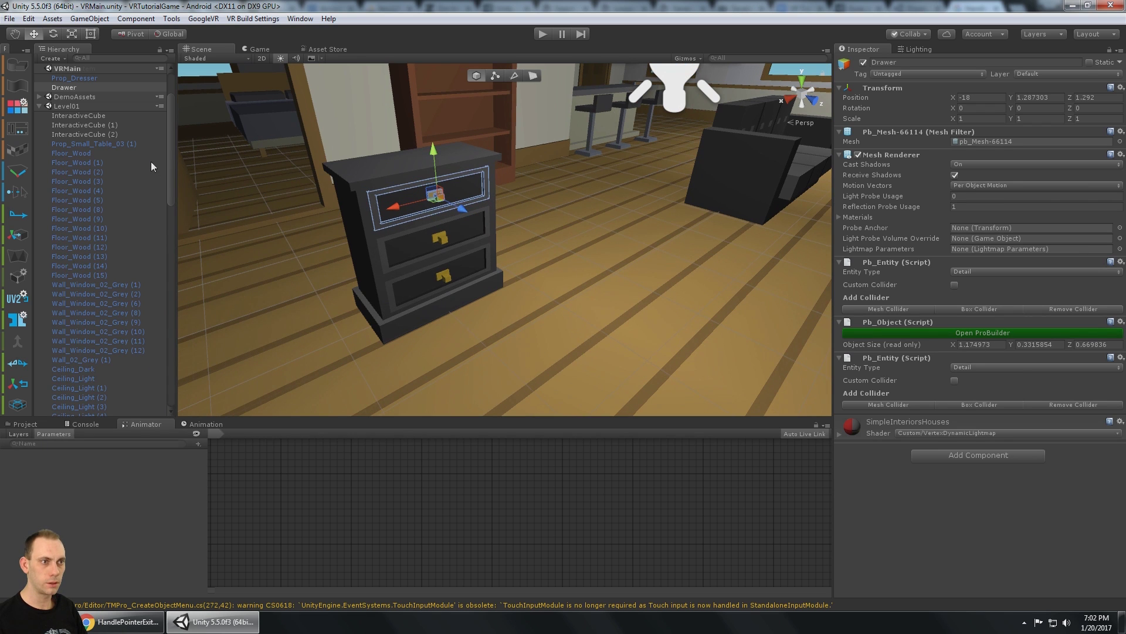
- Make Drawer a child of Prop_Dresser in the scene hierarchy and check its position relative to the dresser
click(70, 80)
click(82, 87)
scroll(88, 94, up, 2)
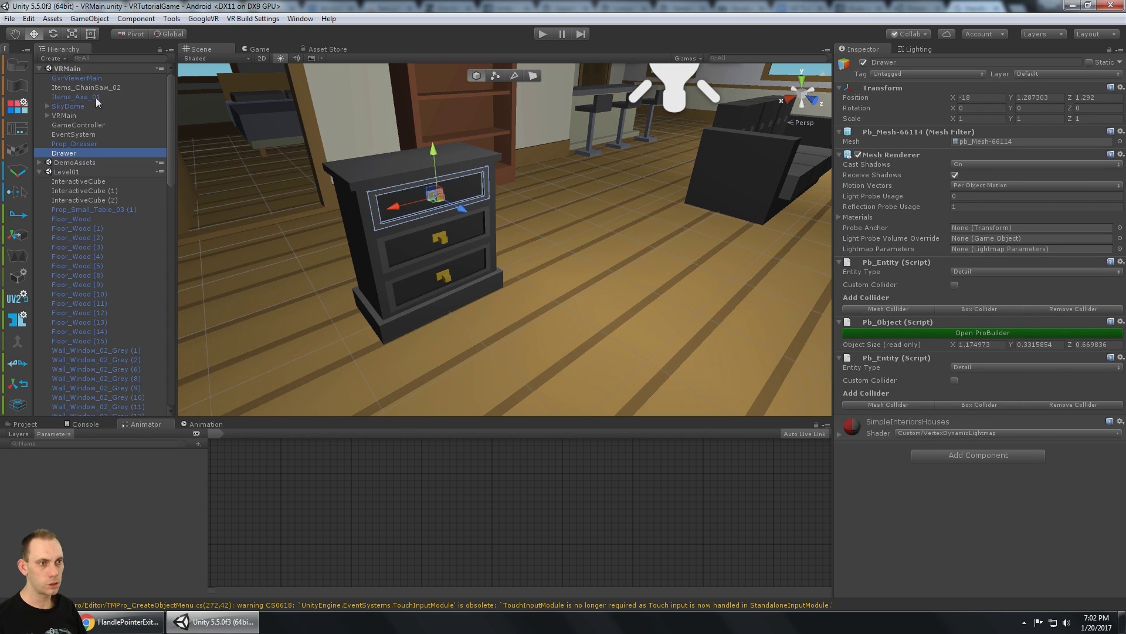
click(102, 143)
click(99, 154)
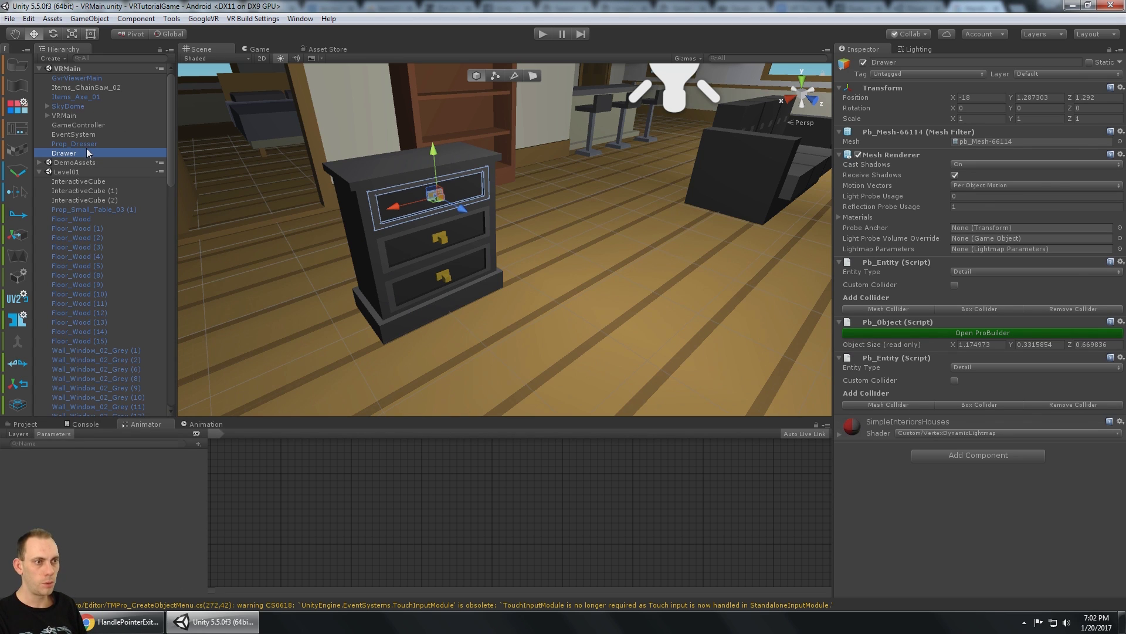
click(77, 143)
click(79, 153)
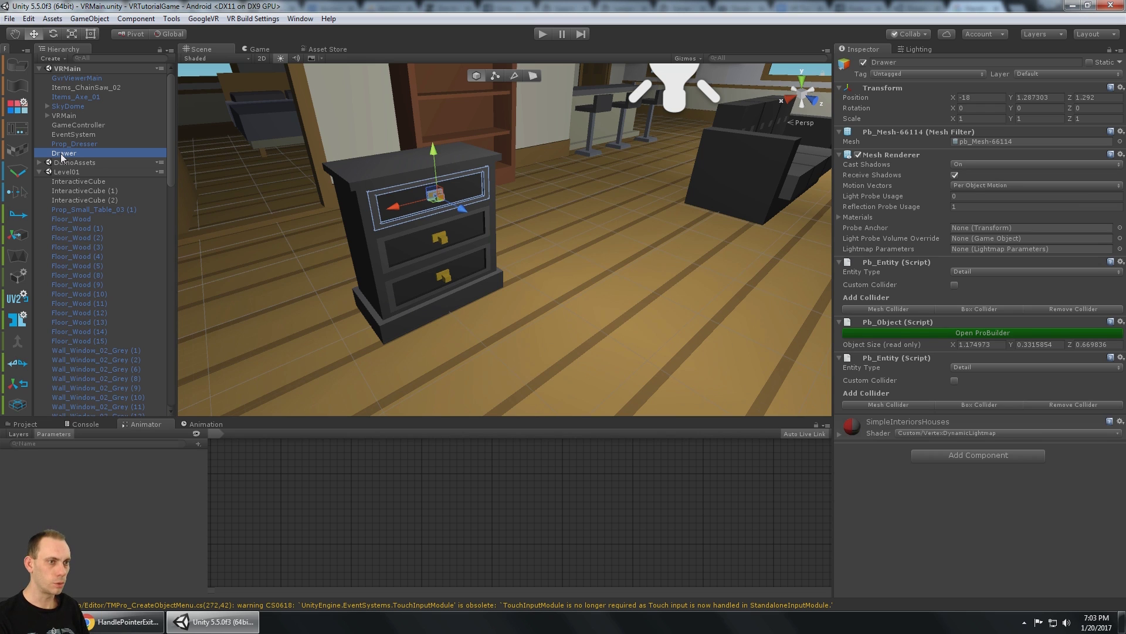
click(73, 135)
click(76, 144)
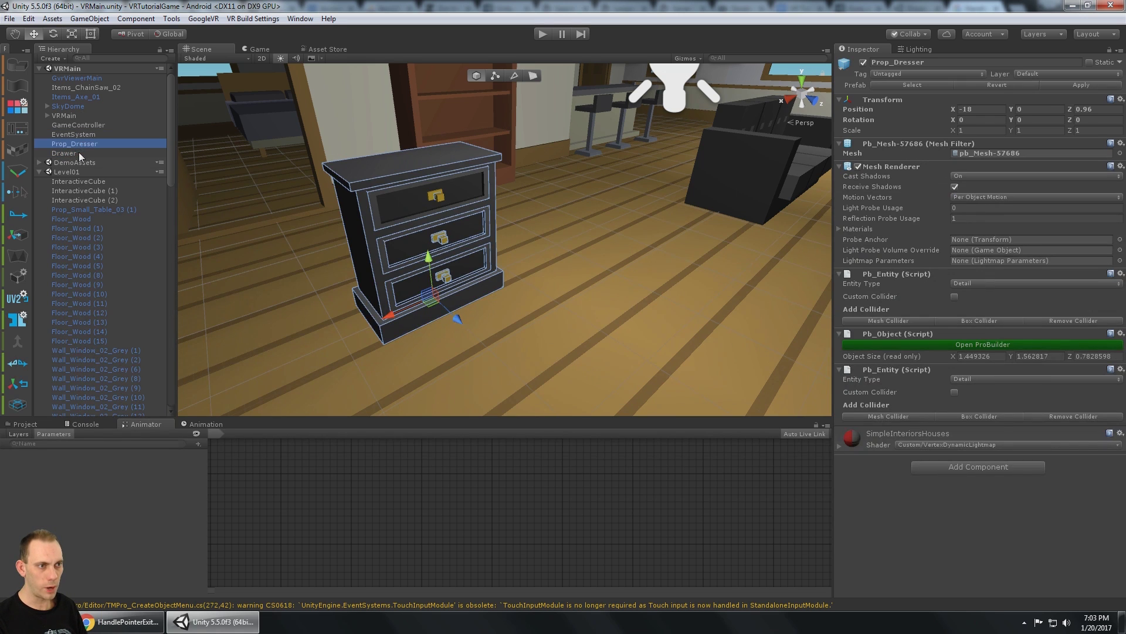
click(69, 153)
drag(90, 149, 85, 147)
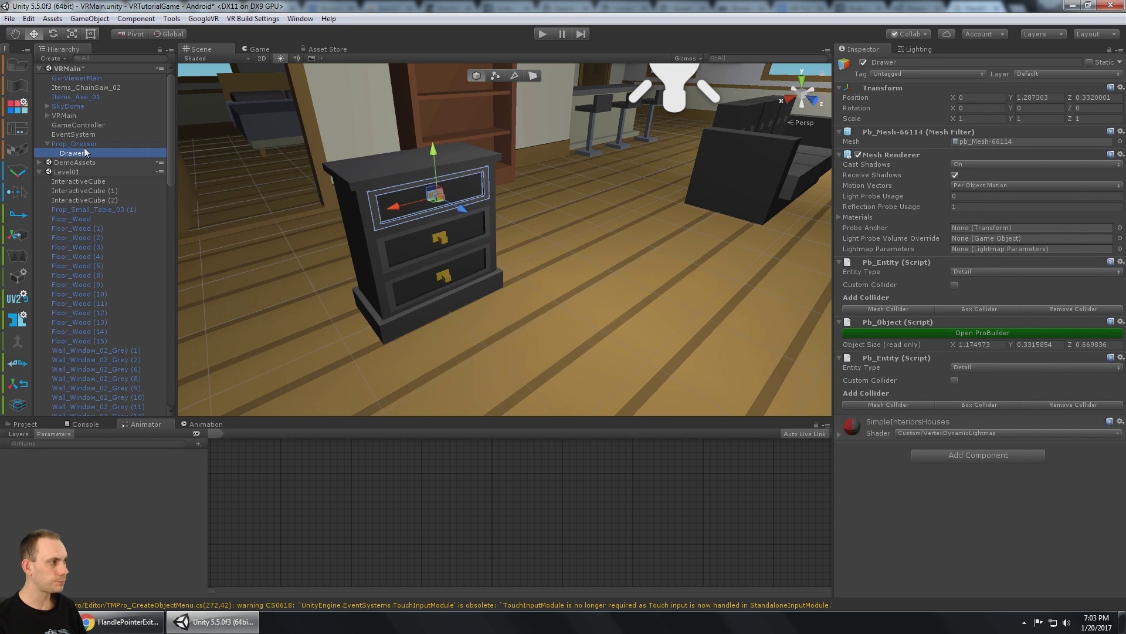
click(1044, 98)
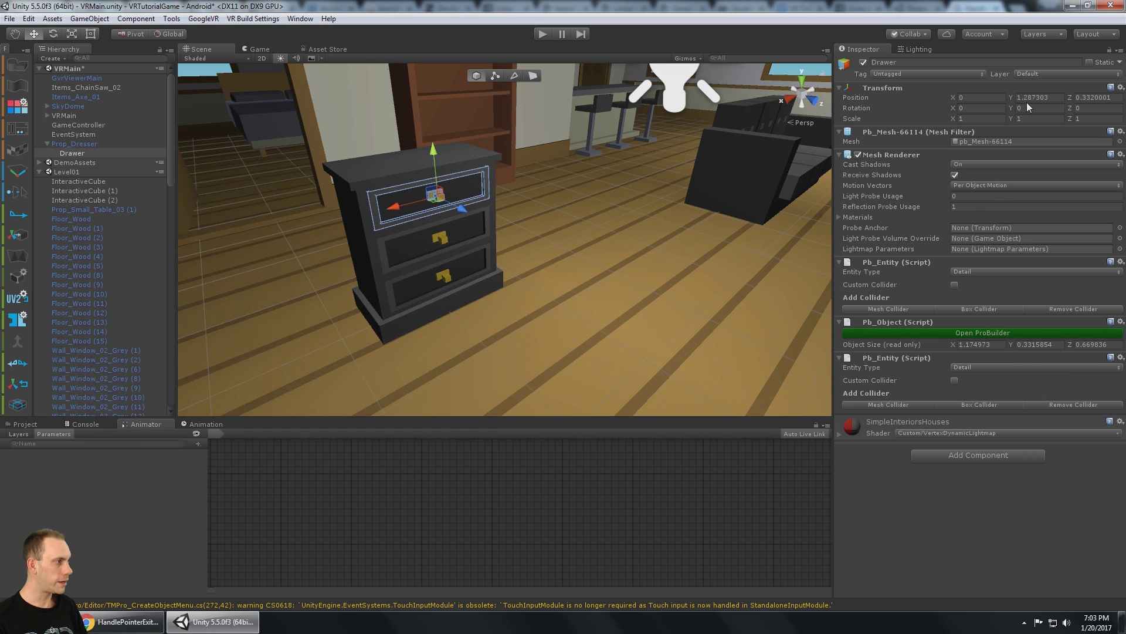
click(1095, 98)
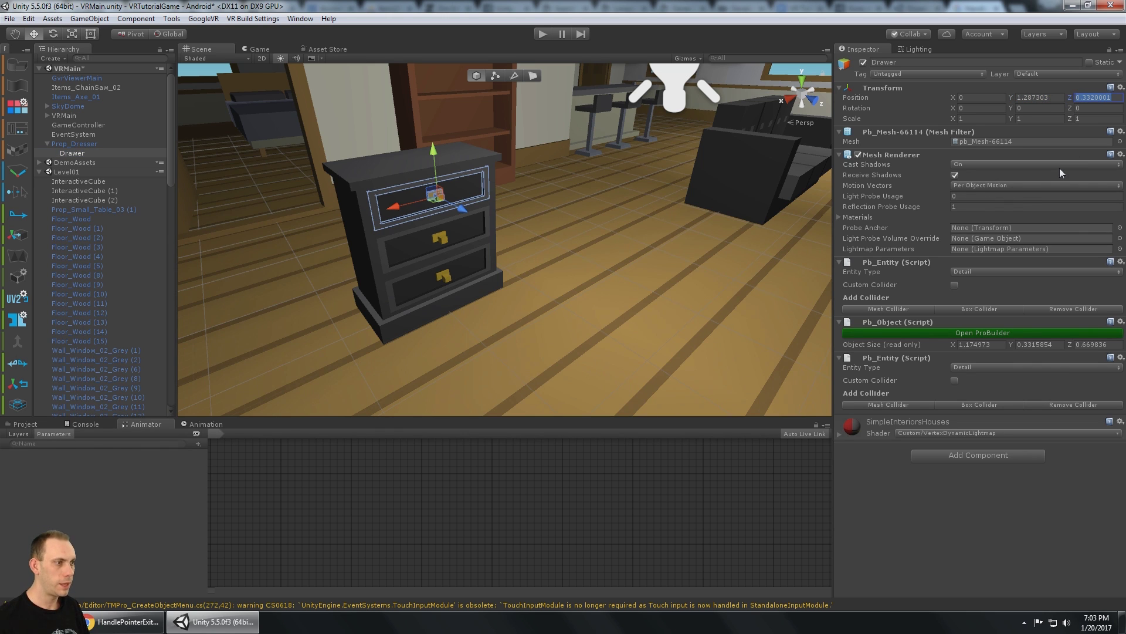
alt+drag(603, 124, 663, 193)
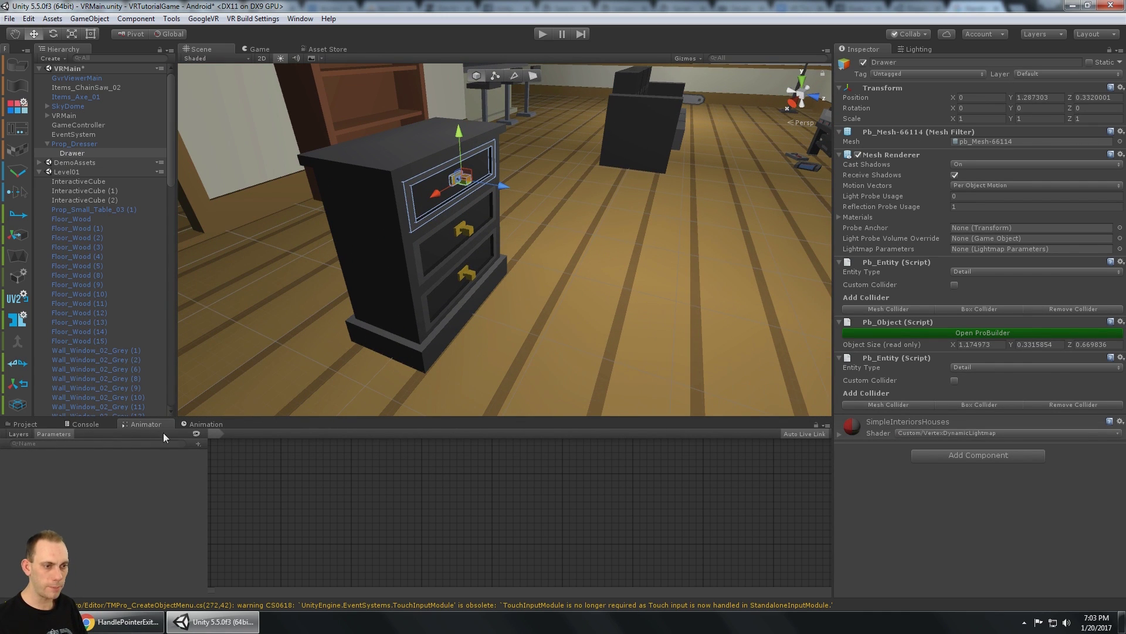
click(197, 447)
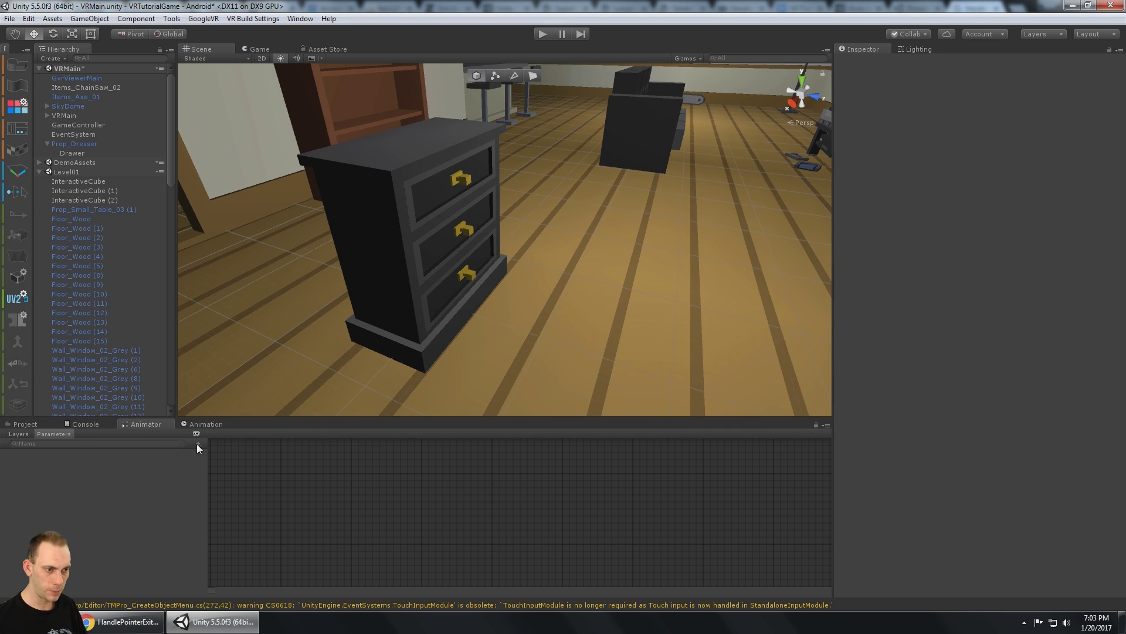
click(16, 435)
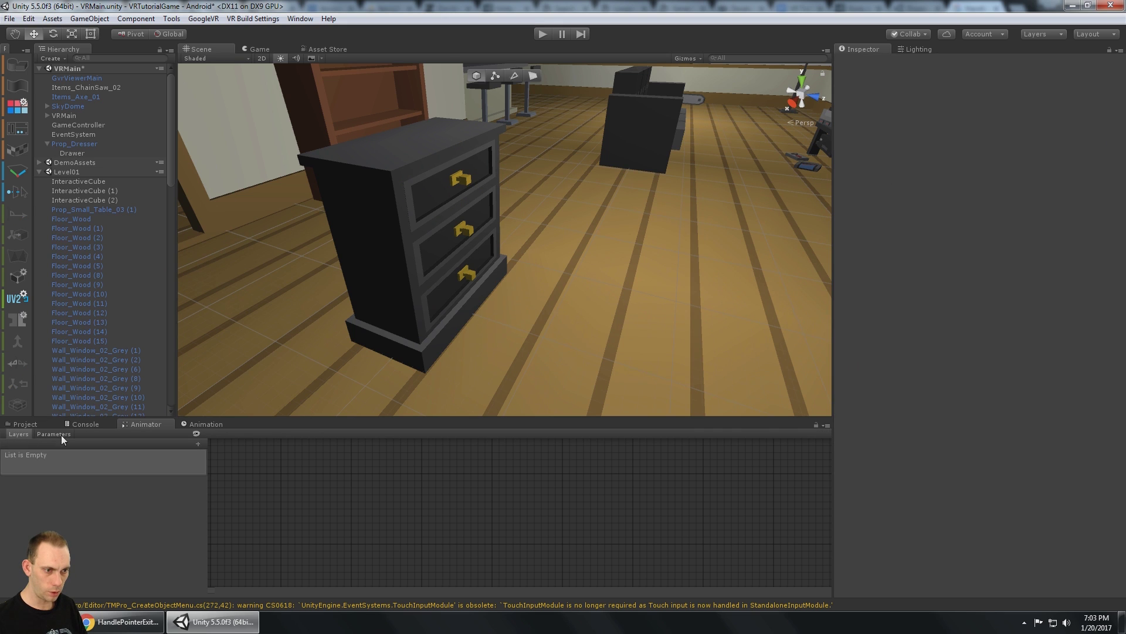
click(62, 434)
- Create an animation clip for the drawer named DrawerOpen in the _Animations folder
click(206, 424)
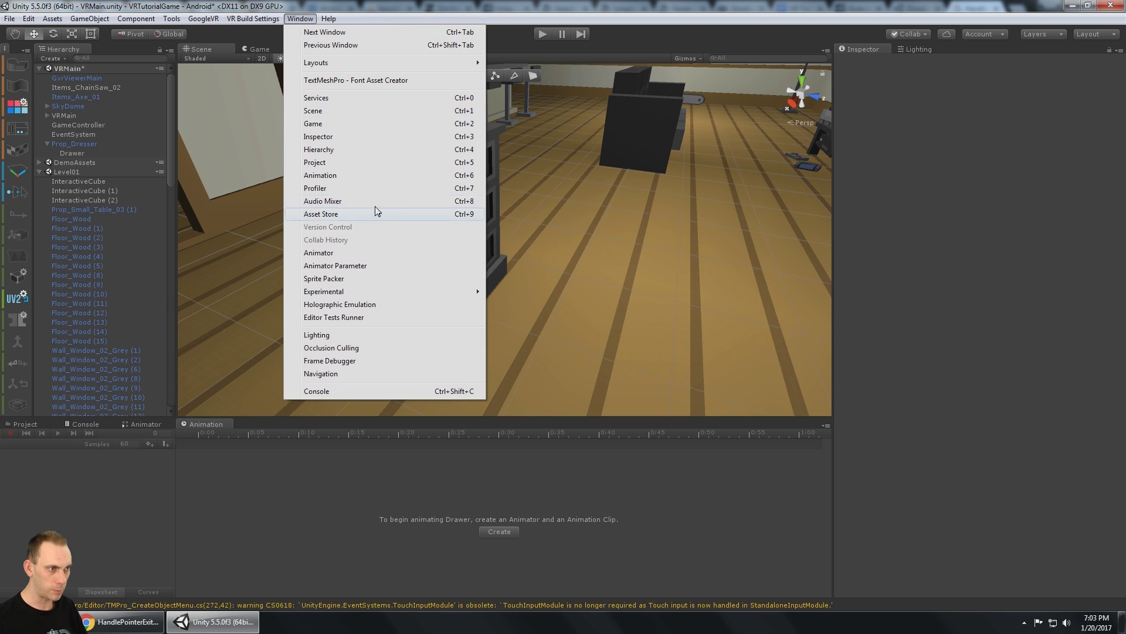
click(328, 175)
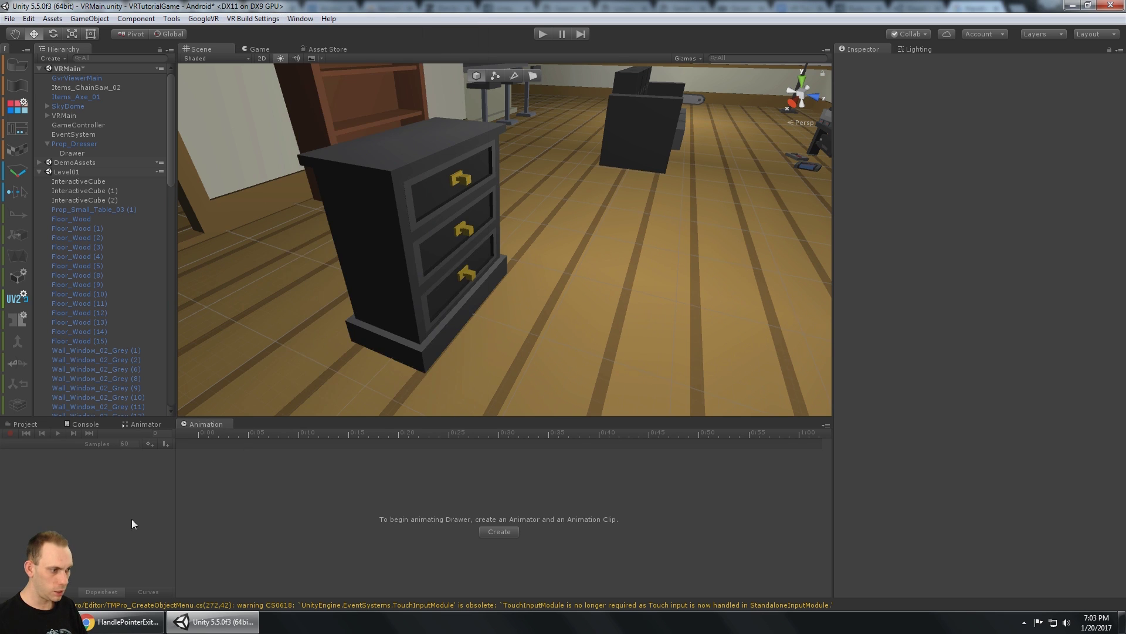
click(499, 531)
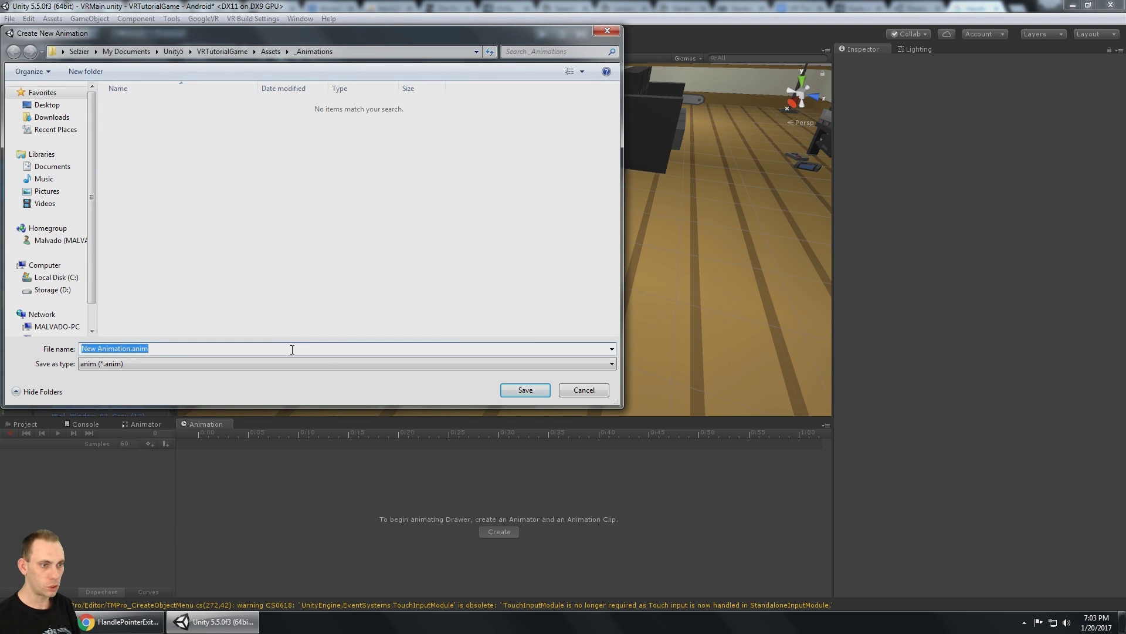
text(FDrawerOpen)
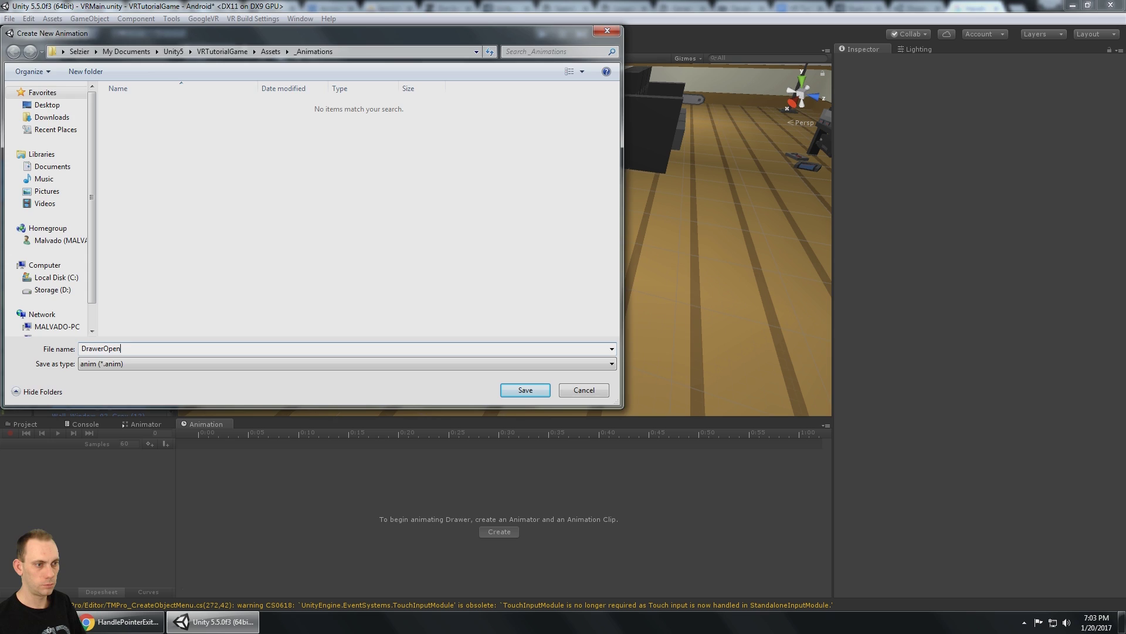
key(Return)
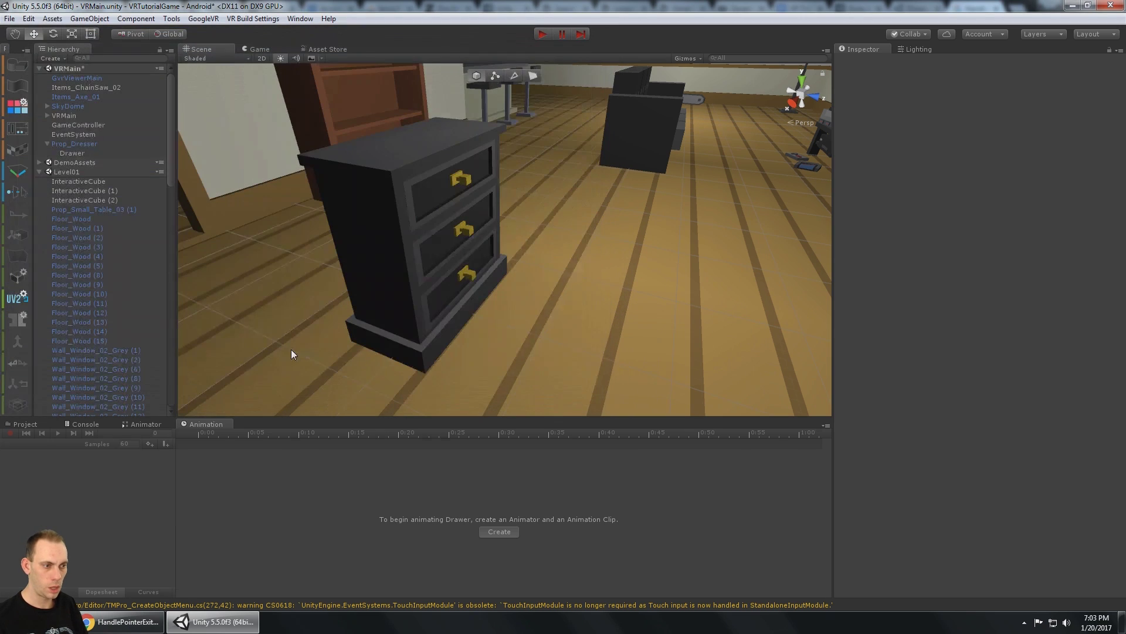
- Add the drawer's Transform Position as an animated property of the DrawerOpen clip
click(88, 460)
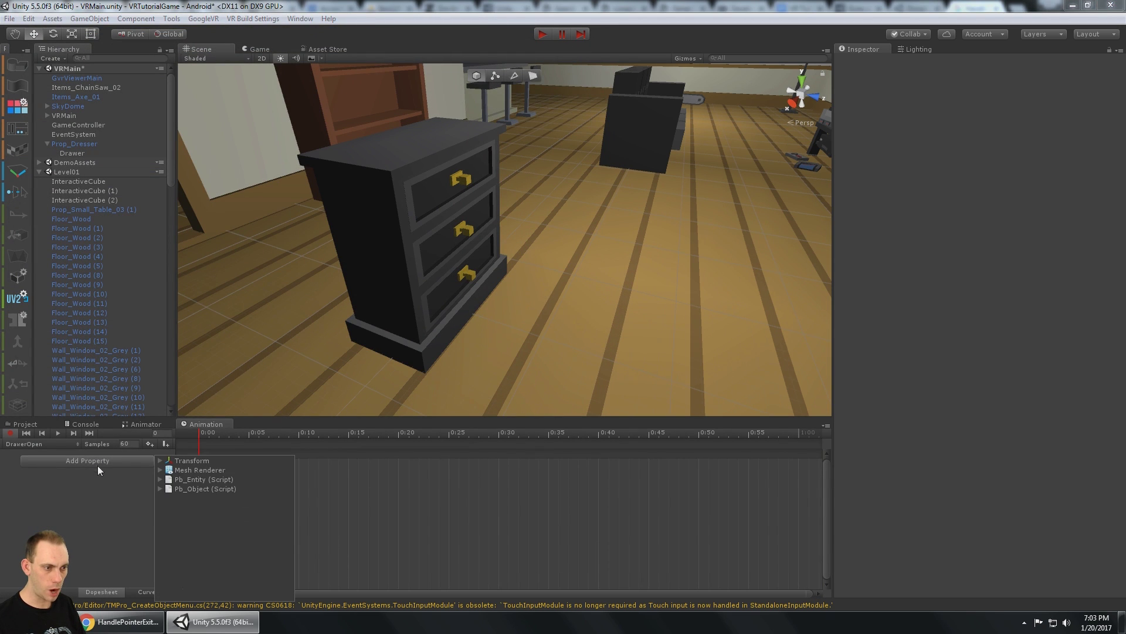
click(160, 461)
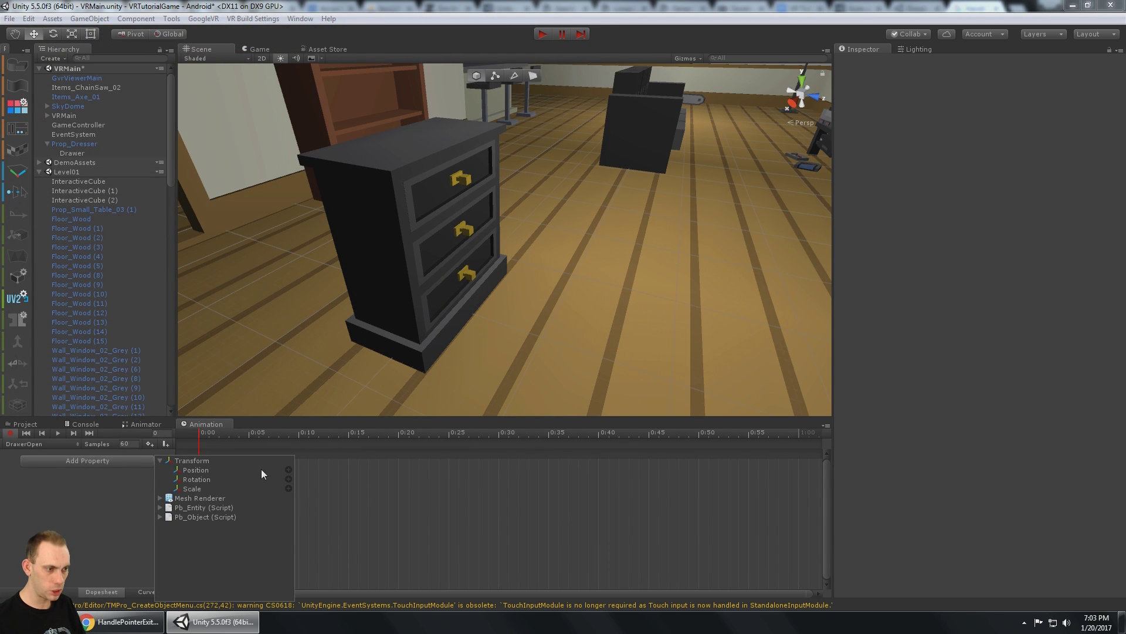
click(288, 470)
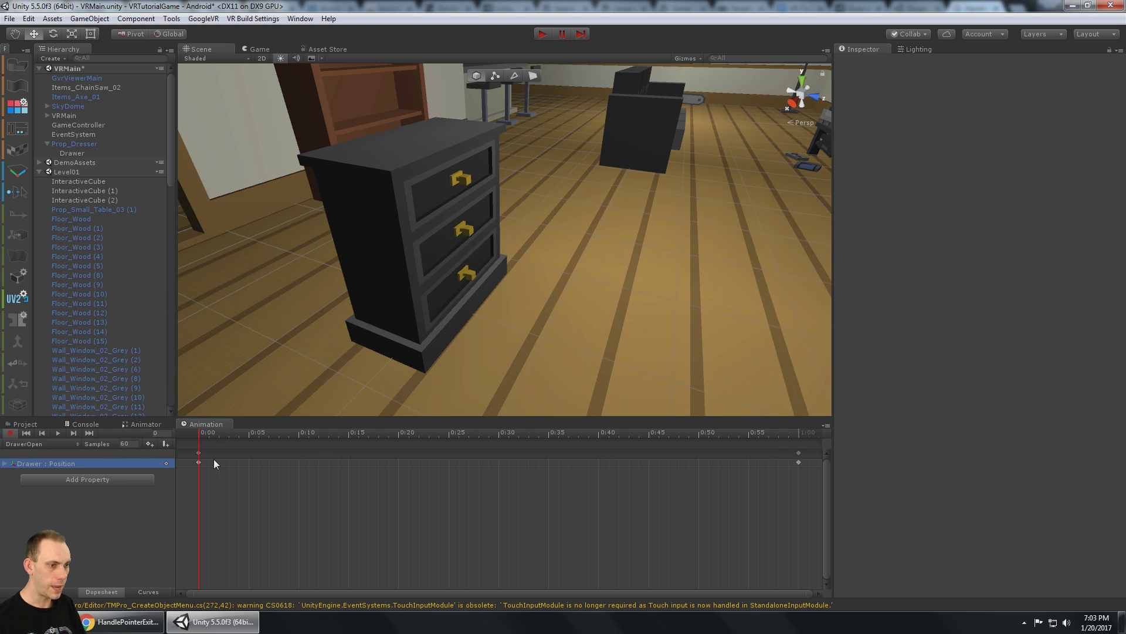
- Key the drawer's open pose at 1:00 by sliding it out of the dresser to Z 0.826
click(471, 189)
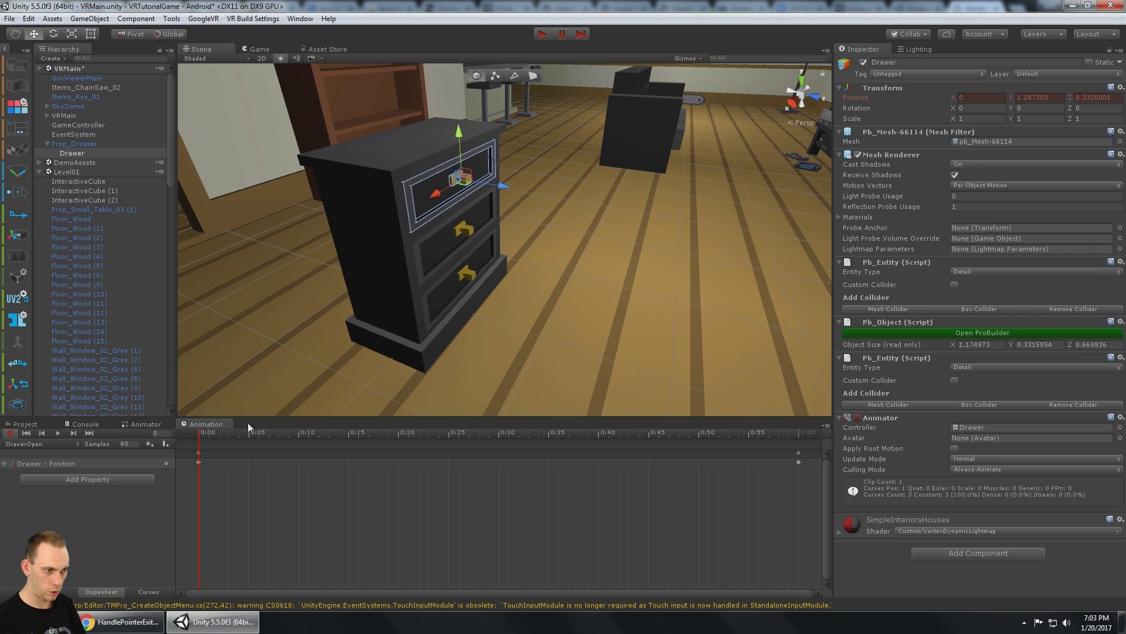
click(799, 434)
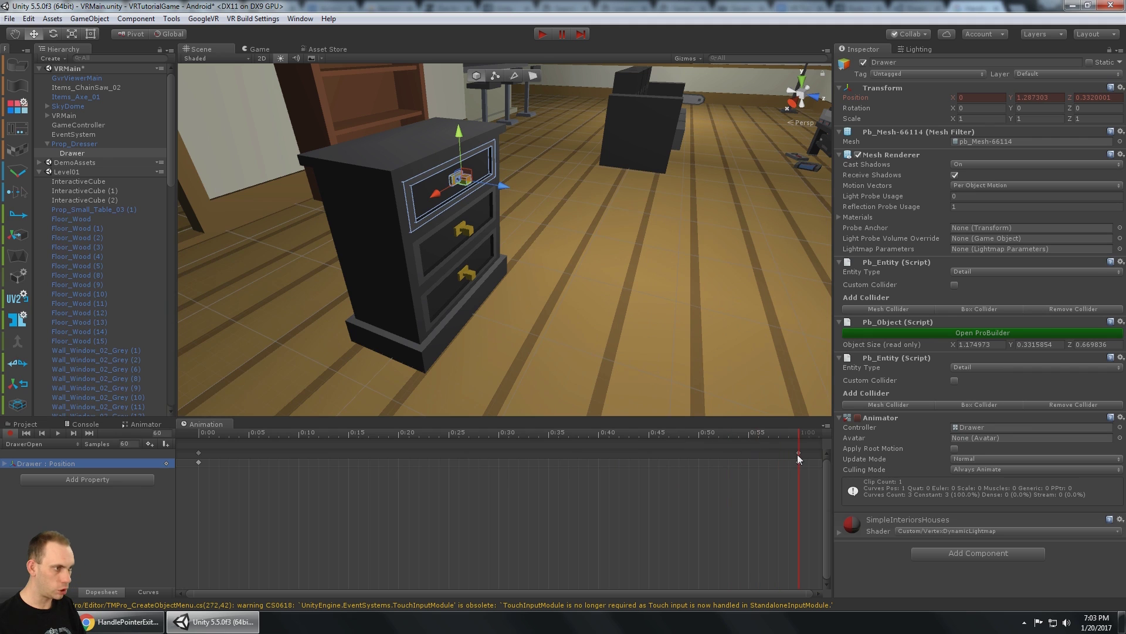
drag(505, 186, 570, 193)
alt+drag(475, 234, 539, 323)
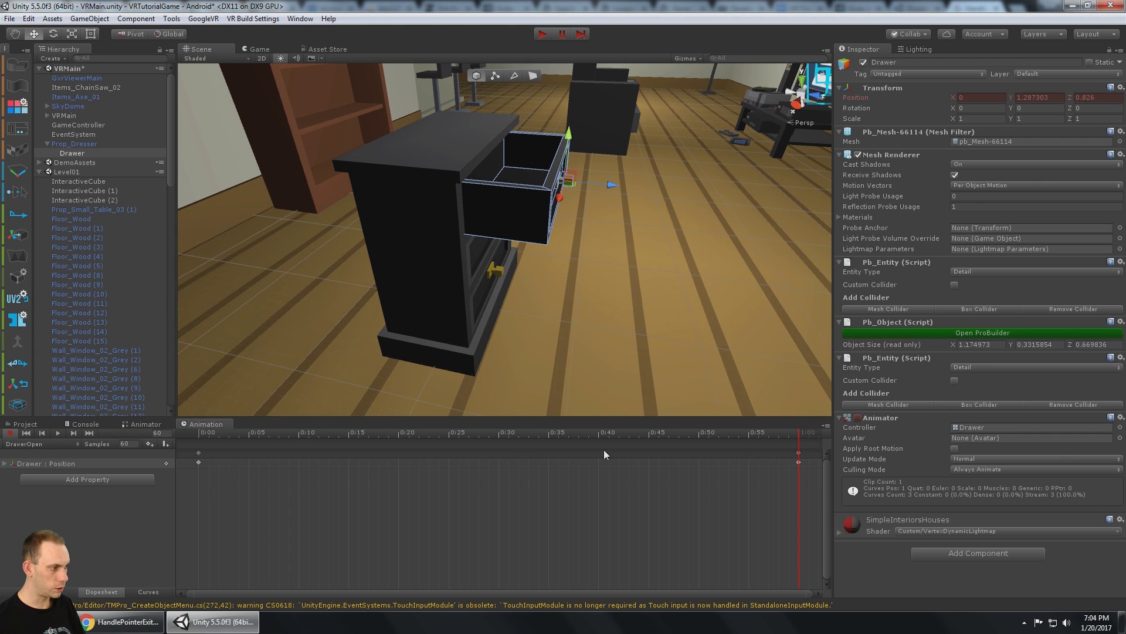
- Scrub the opening motion back towards its start, then turn off animation recording and save the scene
drag(798, 435, 205, 460)
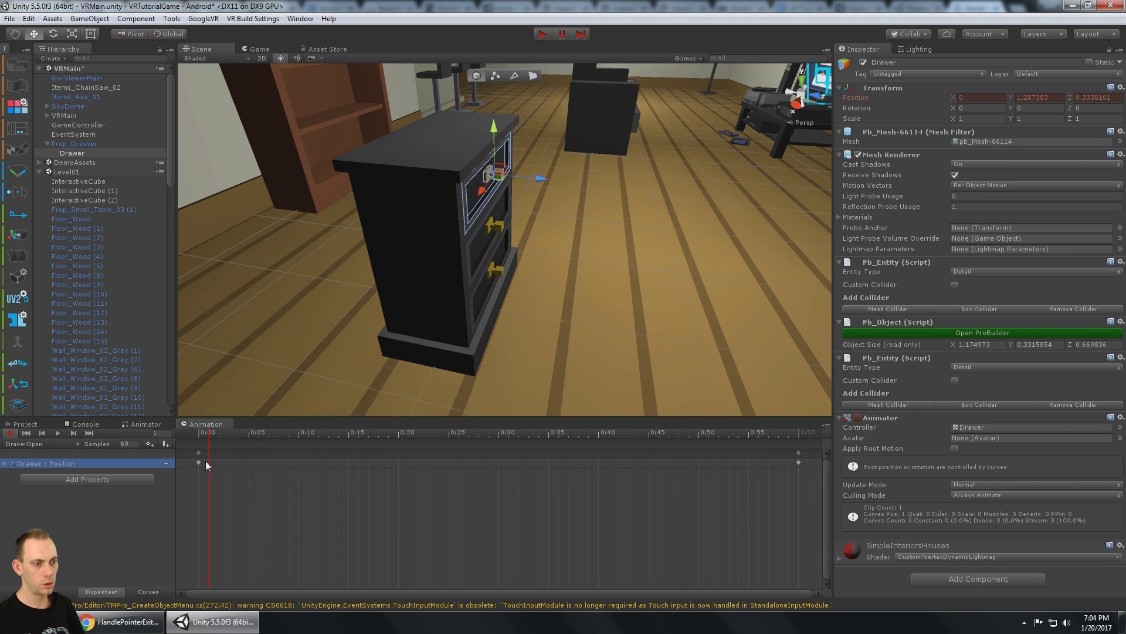
click(9, 433)
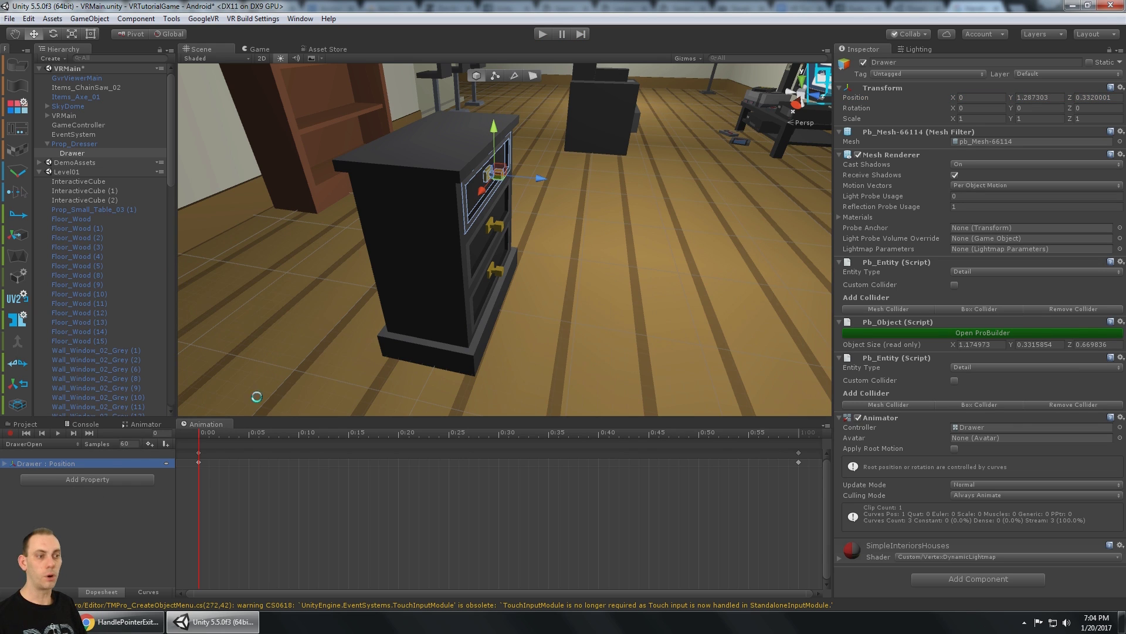
key(ctrl+s)
- Move the DrawerOpen state clear of the Any State node in the drawer's Animator graph
click(149, 427)
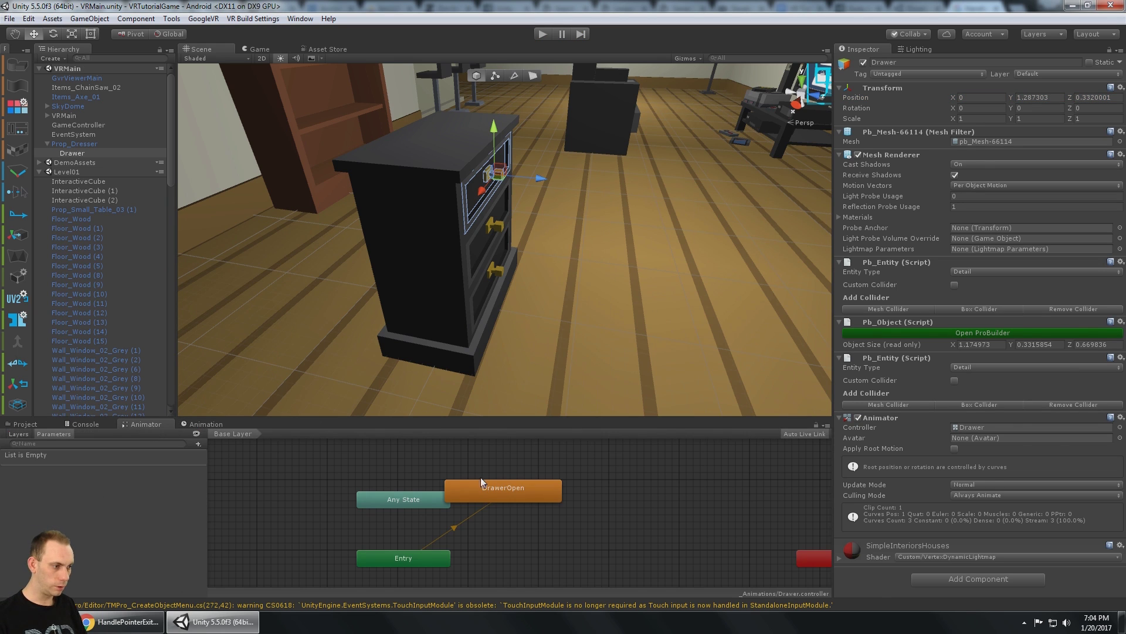
drag(513, 489, 549, 524)
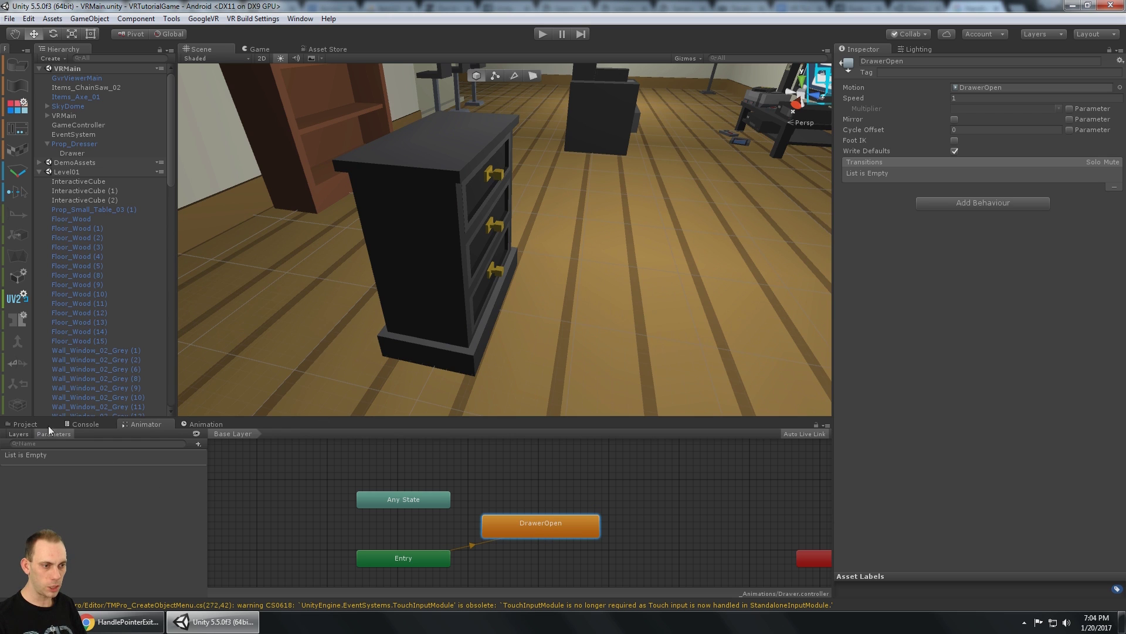
- Create a folder named Controllers inside the _Animations folder
click(29, 423)
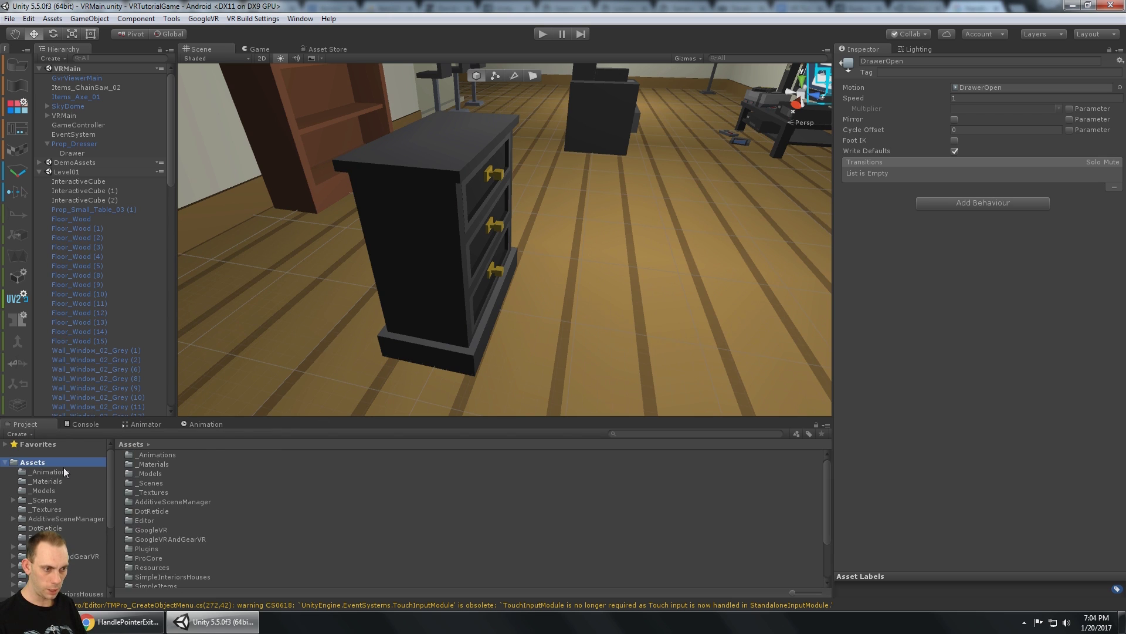
click(153, 464)
right_click(176, 505)
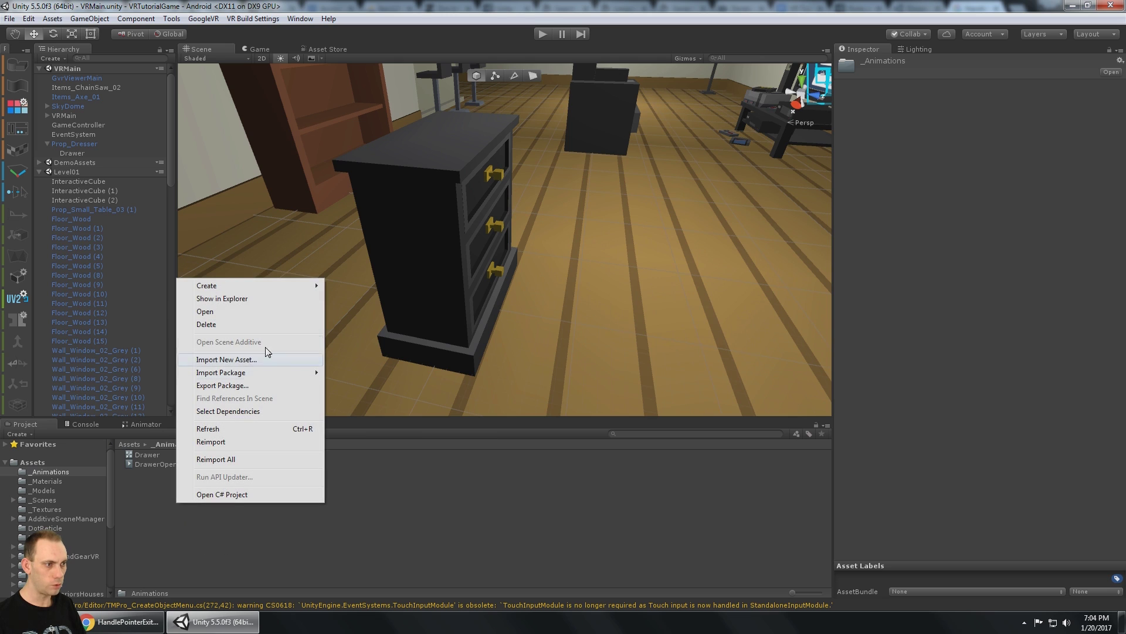
mouse_move(206, 286)
click(403, 271)
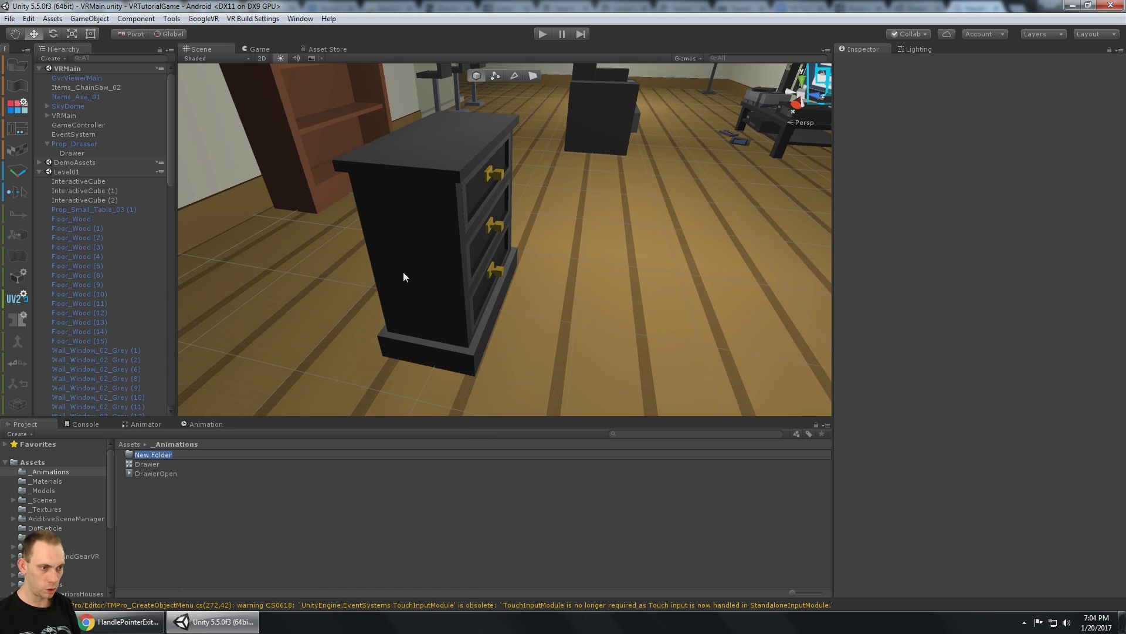
text(Controllers)
key(Return)
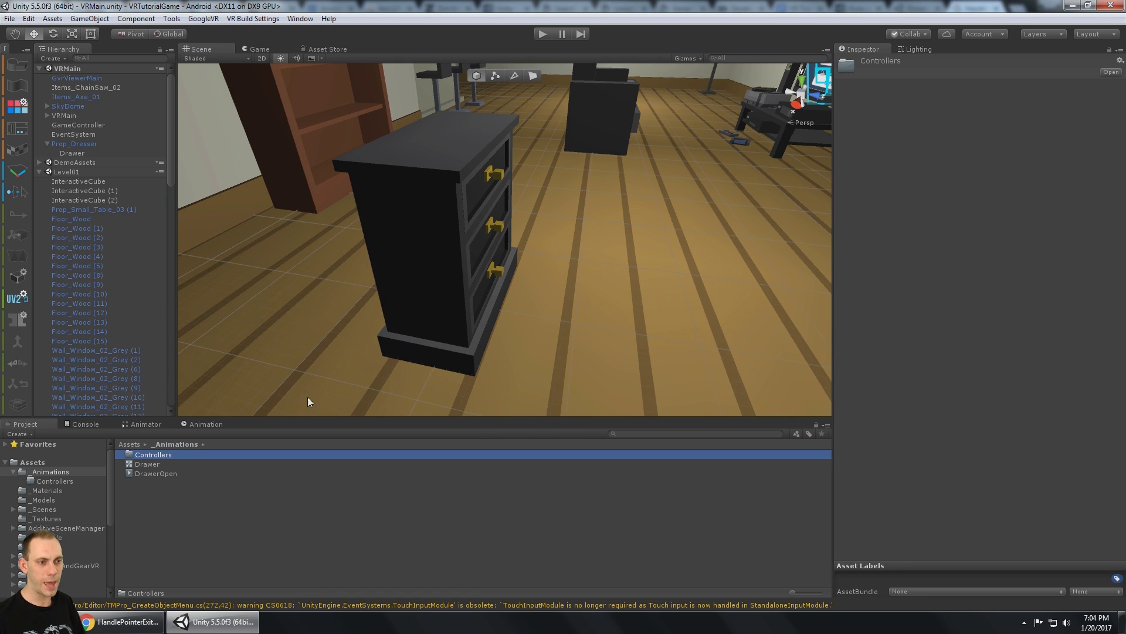
- Rename the Drawer animator controller in the _Animations folder as DrawerController
click(61, 481)
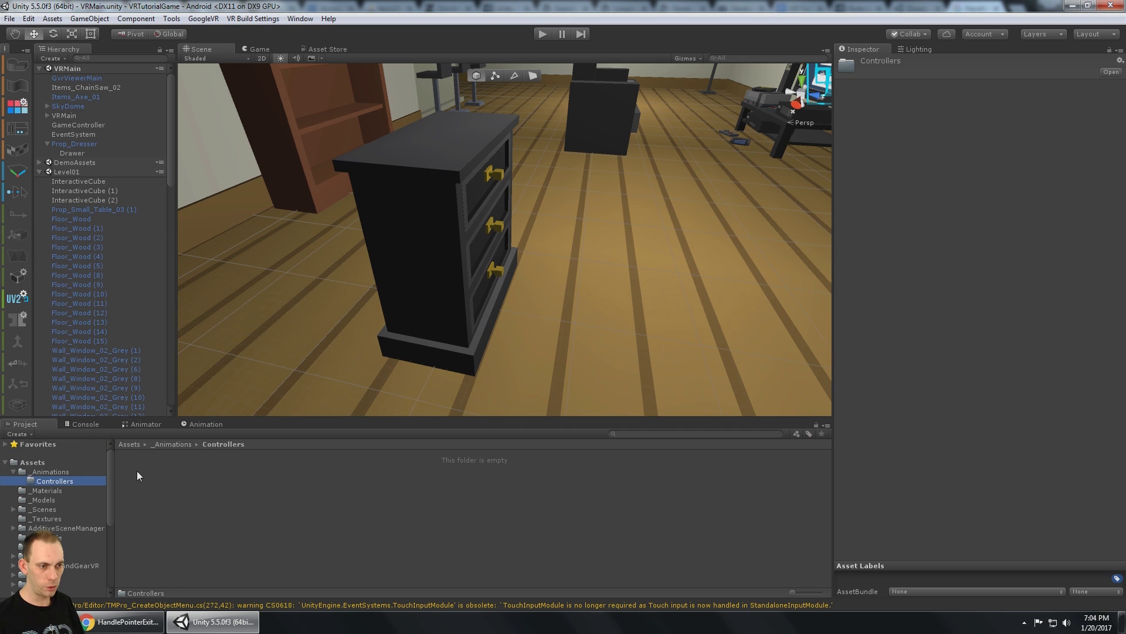
click(51, 472)
click(158, 474)
mouse_move(164, 471)
mouse_down()
mouse_move(168, 457)
mouse_move(169, 477)
mouse_up()
click(145, 465)
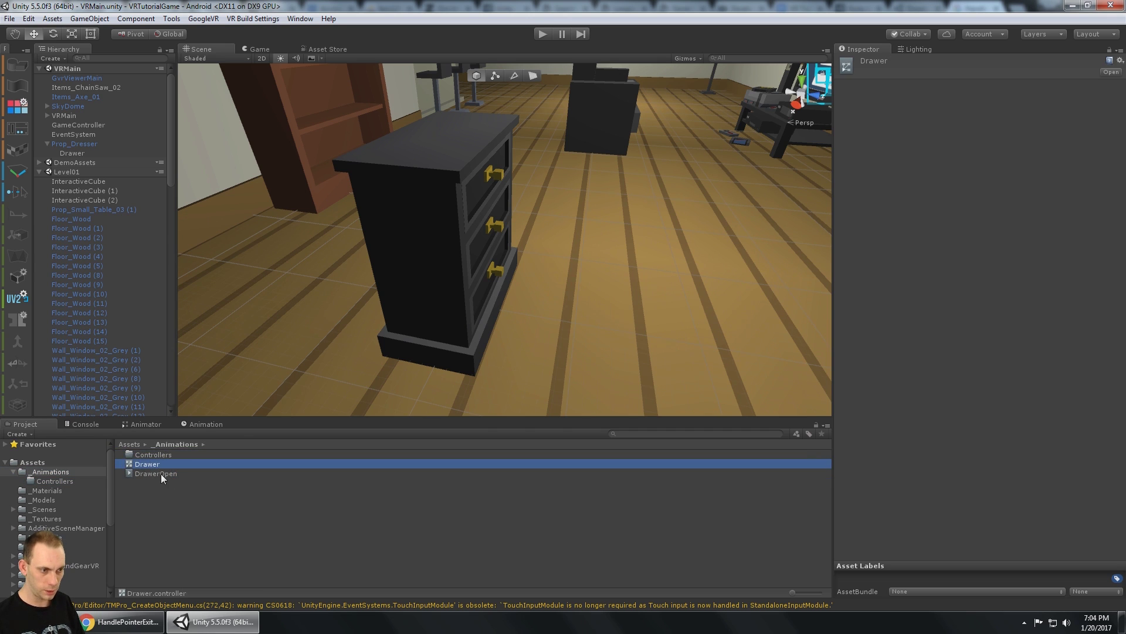
key(F2)
key(End)
text(C)
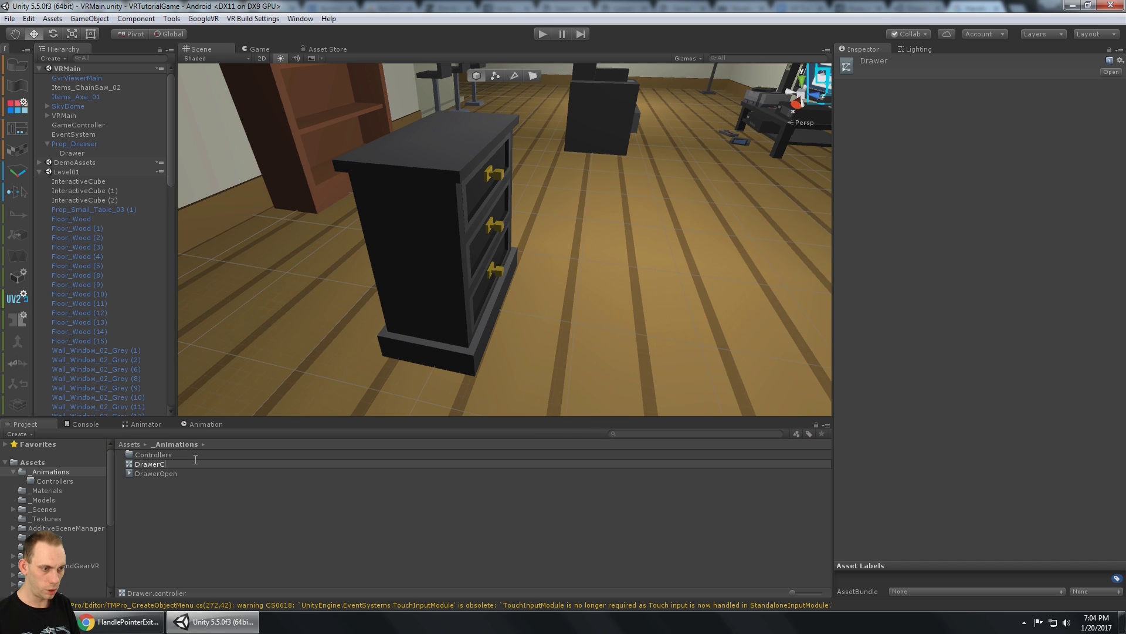
text(ontroller)
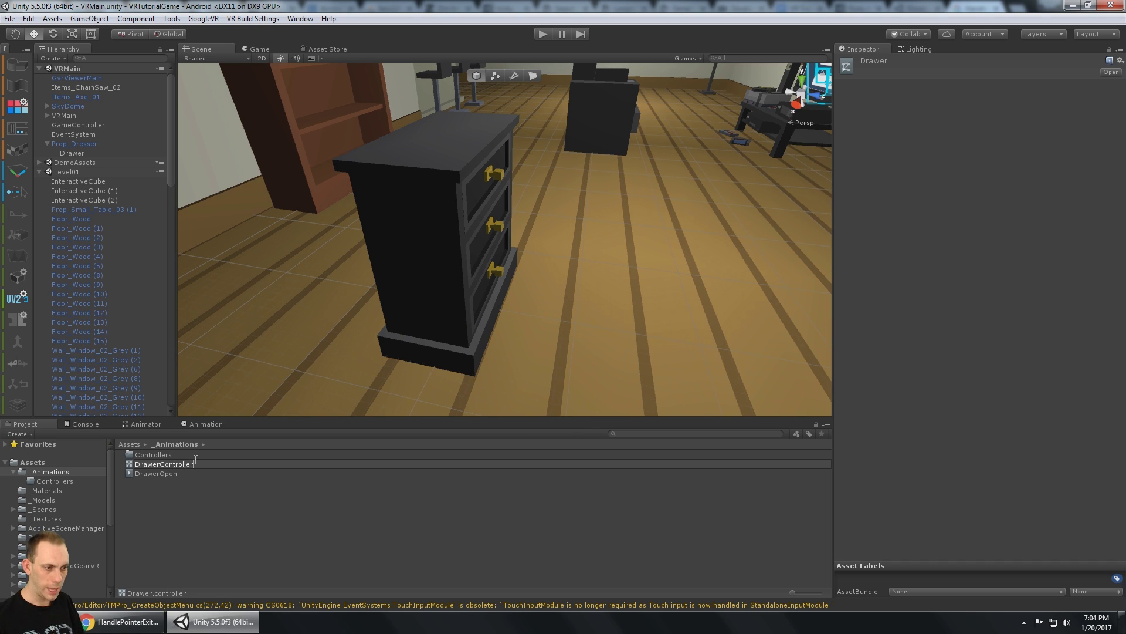
key(Return)
- Move DrawerController into the Controllers folder and check the controller assigned to the dresser's top drawer
drag(169, 458, 169, 459)
click(478, 202)
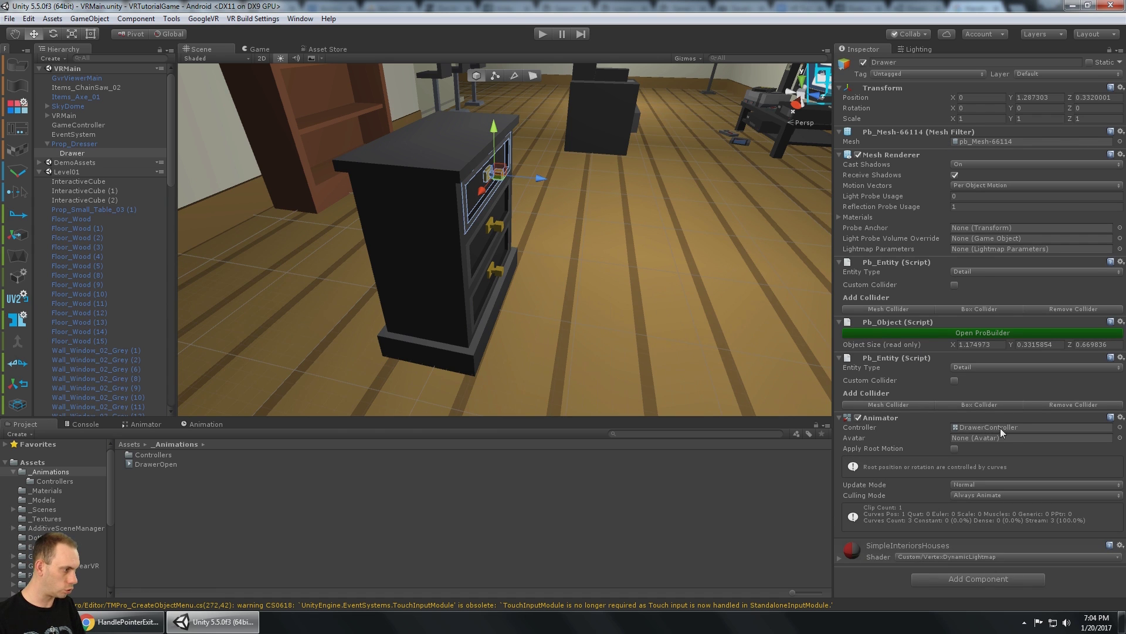
alt+drag(582, 230, 511, 226)
- Reposition the DrawerOpen state in the drawer's Animator graph and create an empty state named Idle below it
click(172, 423)
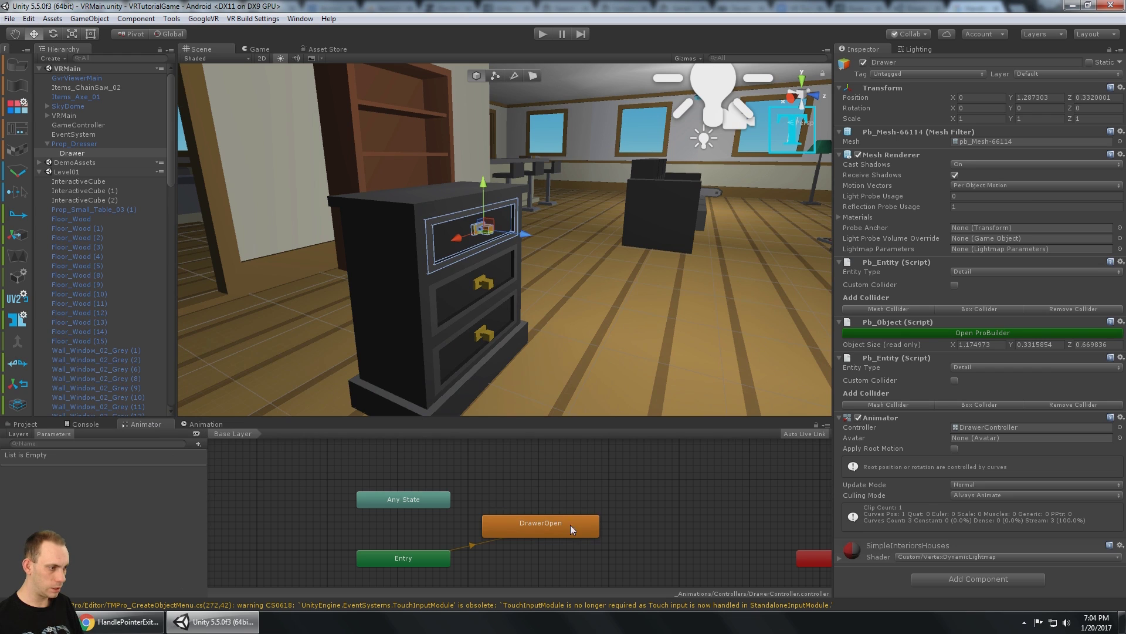
drag(570, 524, 590, 507)
middle_drag(589, 508, 536, 515)
drag(559, 487, 546, 495)
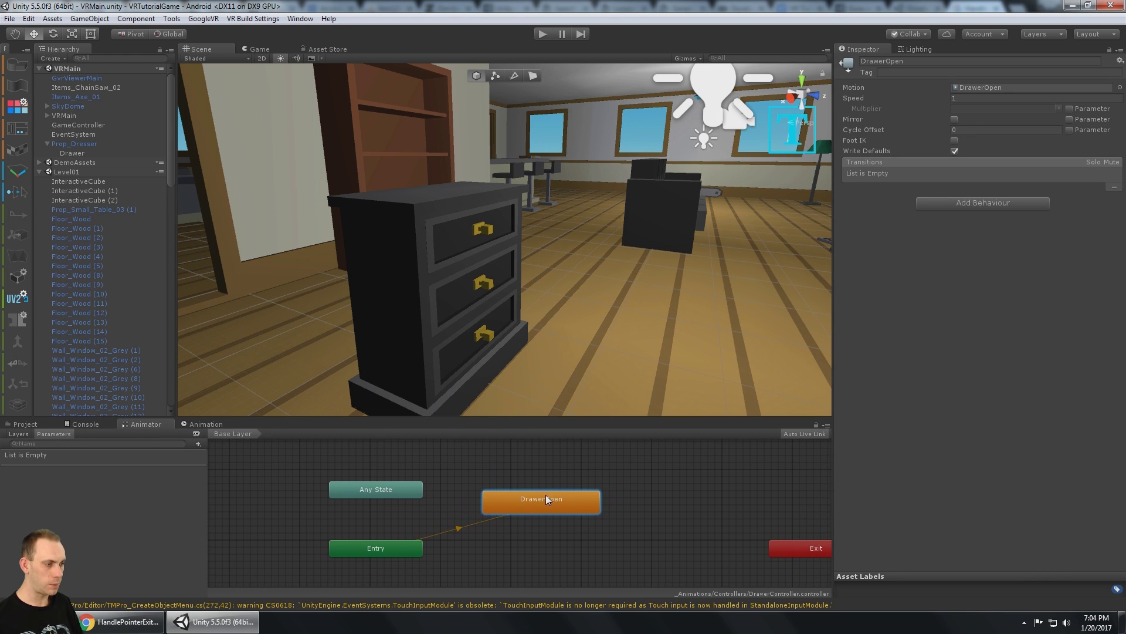
middle_drag(532, 523, 500, 489)
right_click(453, 540)
mouse_move(549, 548)
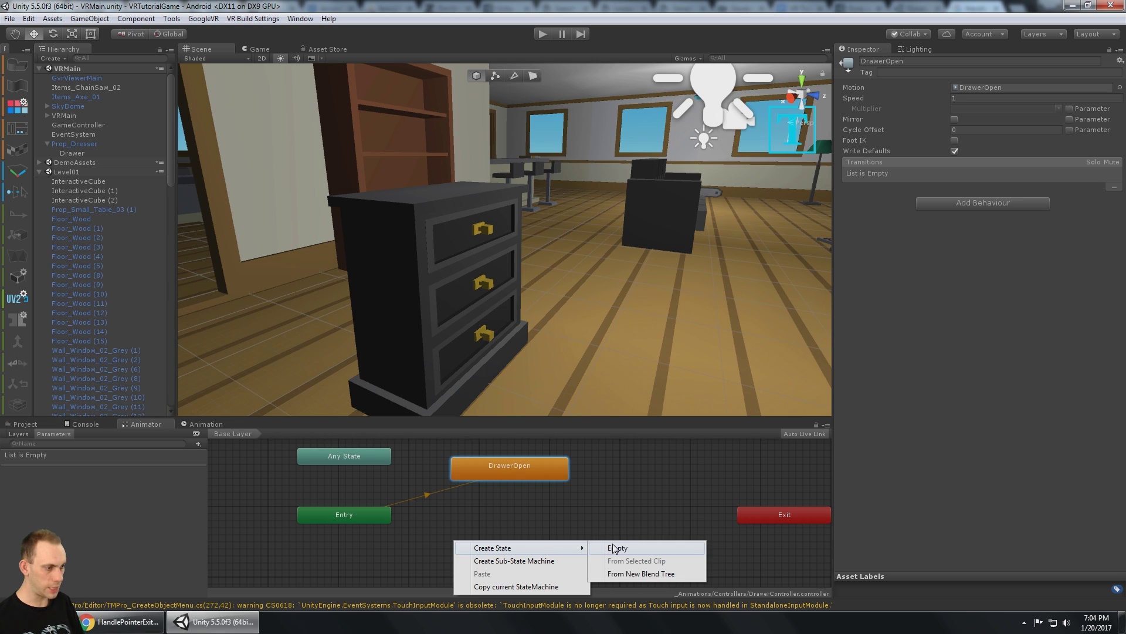
click(617, 547)
click(537, 558)
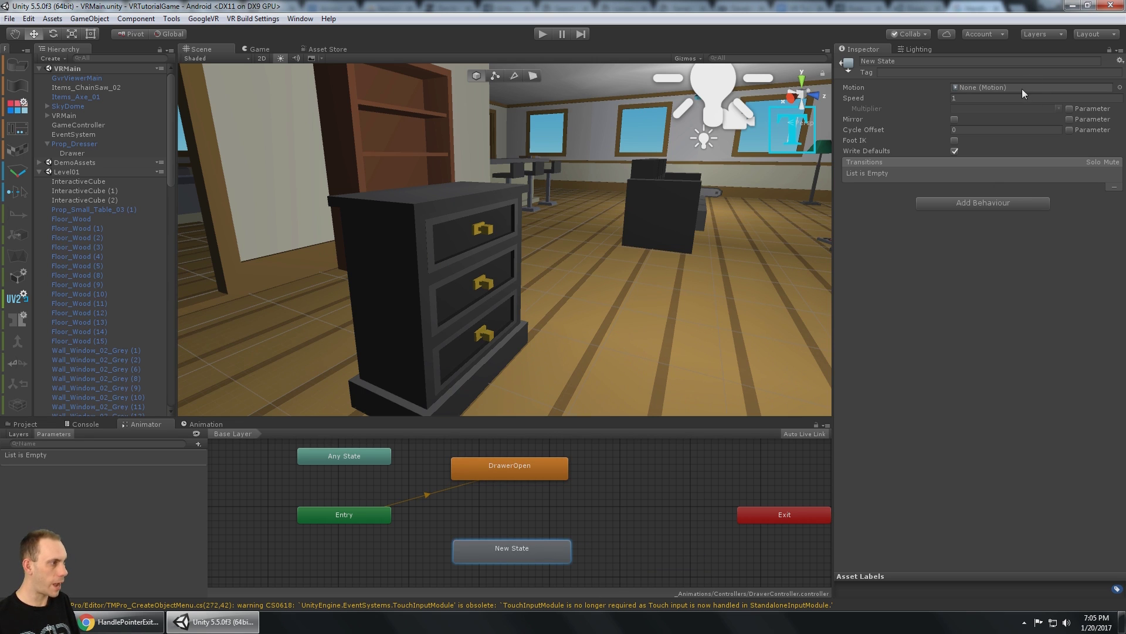
click(928, 65)
text(Idle)
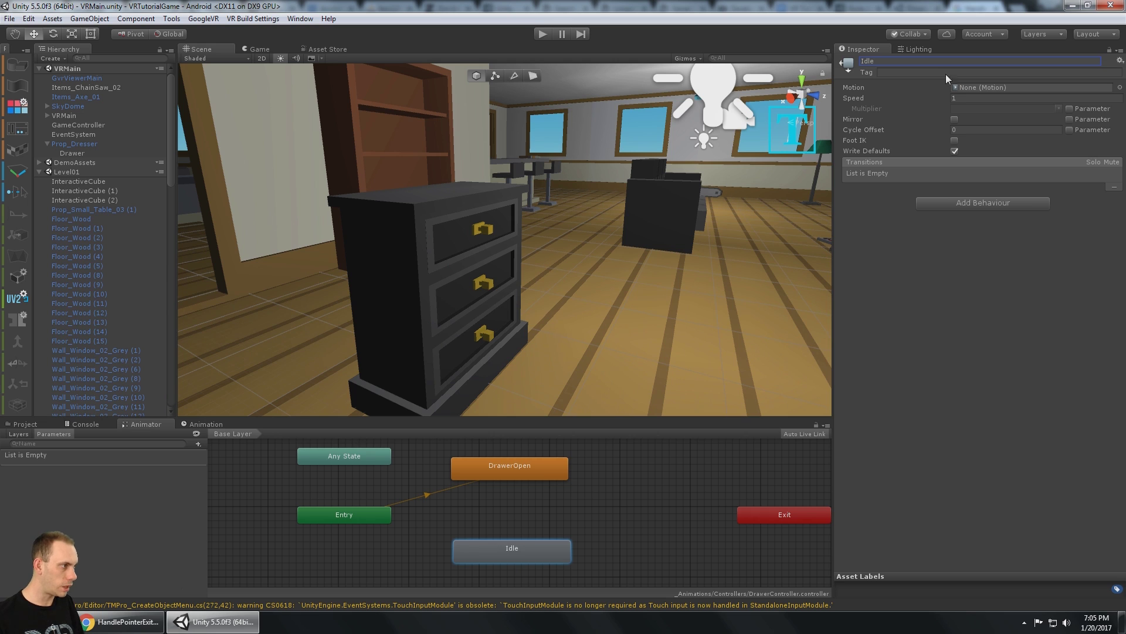
- Make Idle the layer default state, place it between Any State and Entry, and move DrawerOpen beside them
right_click(510, 546)
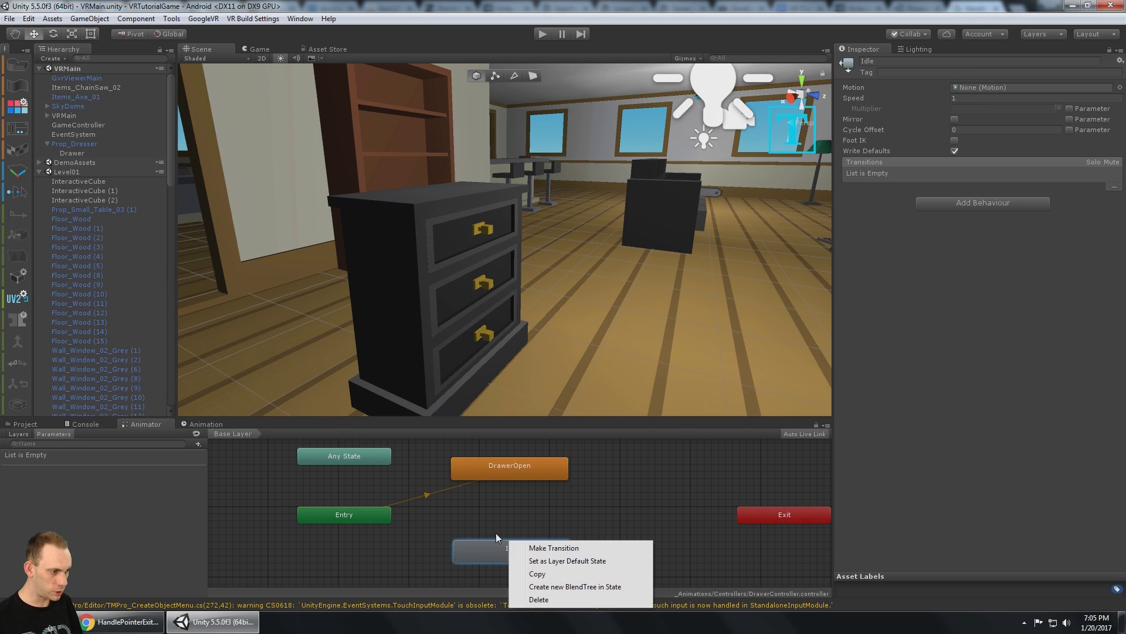
click(572, 562)
drag(547, 551, 373, 485)
middle_drag(468, 480, 556, 487)
drag(556, 487, 589, 485)
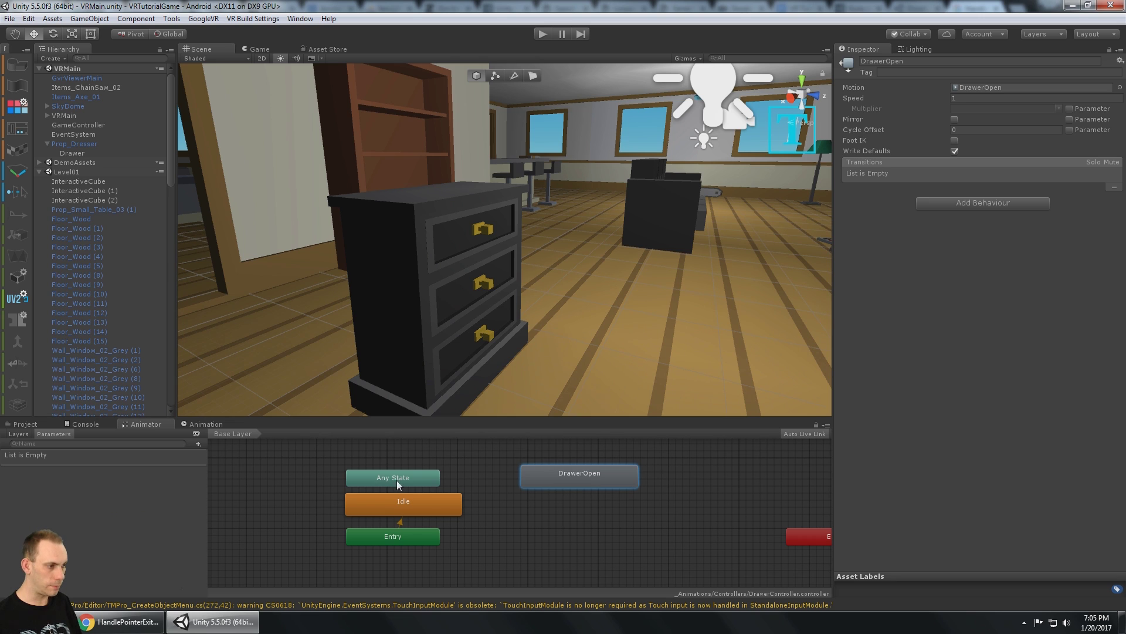
- Create an empty state named DrawerClose below DrawerOpen in the Animator graph
right_click(562, 533)
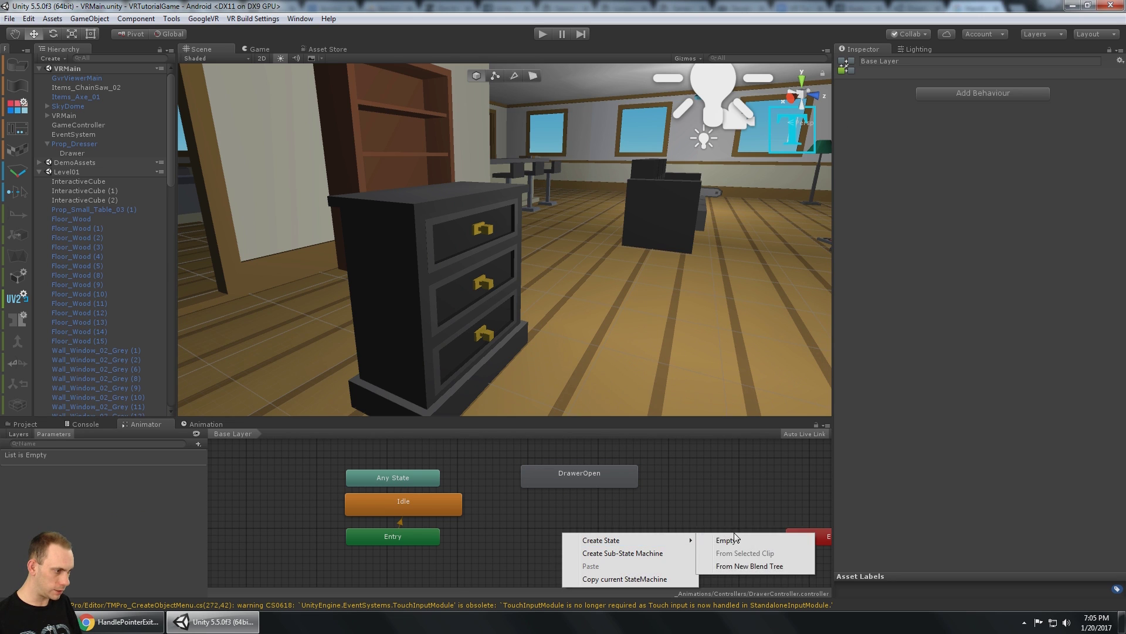
mouse_move(686, 539)
click(722, 539)
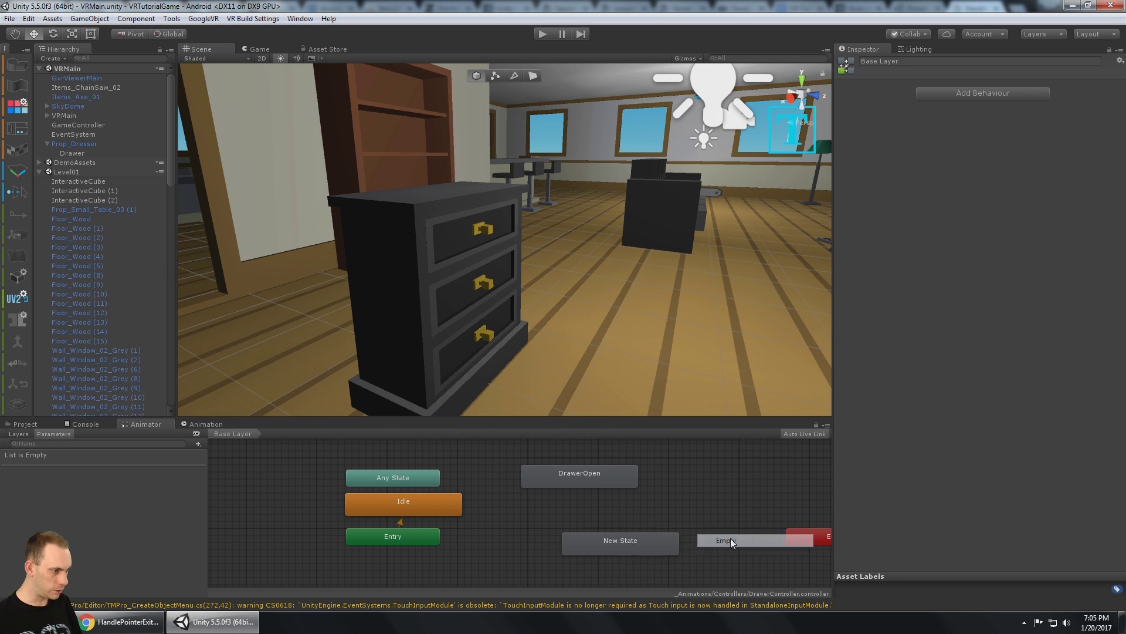
click(645, 550)
click(953, 61)
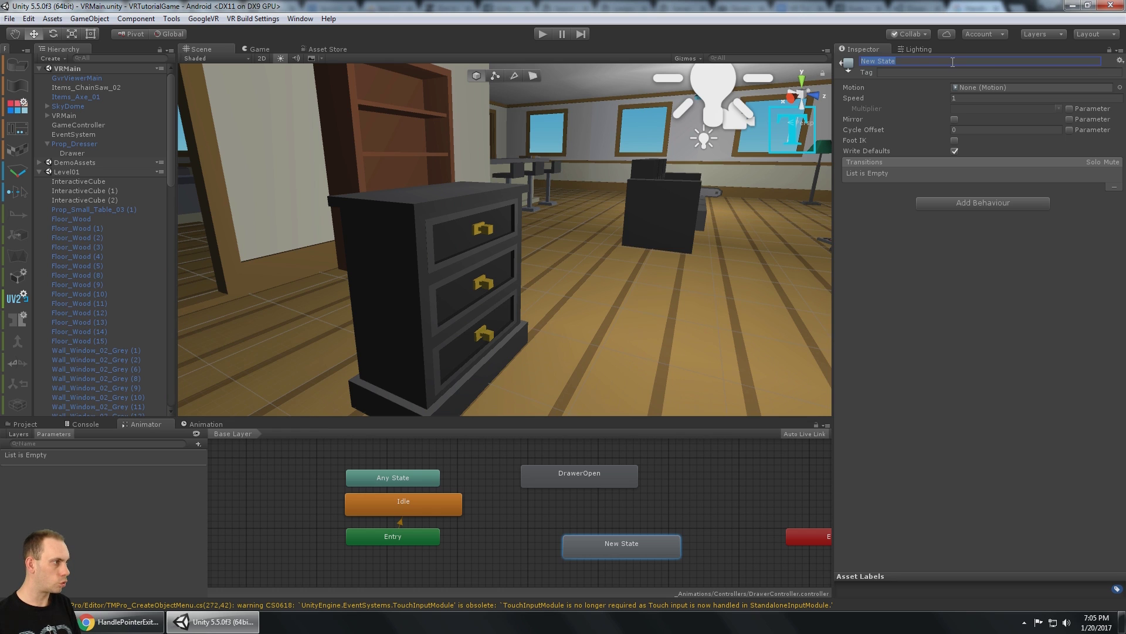
text(DrawerClose)
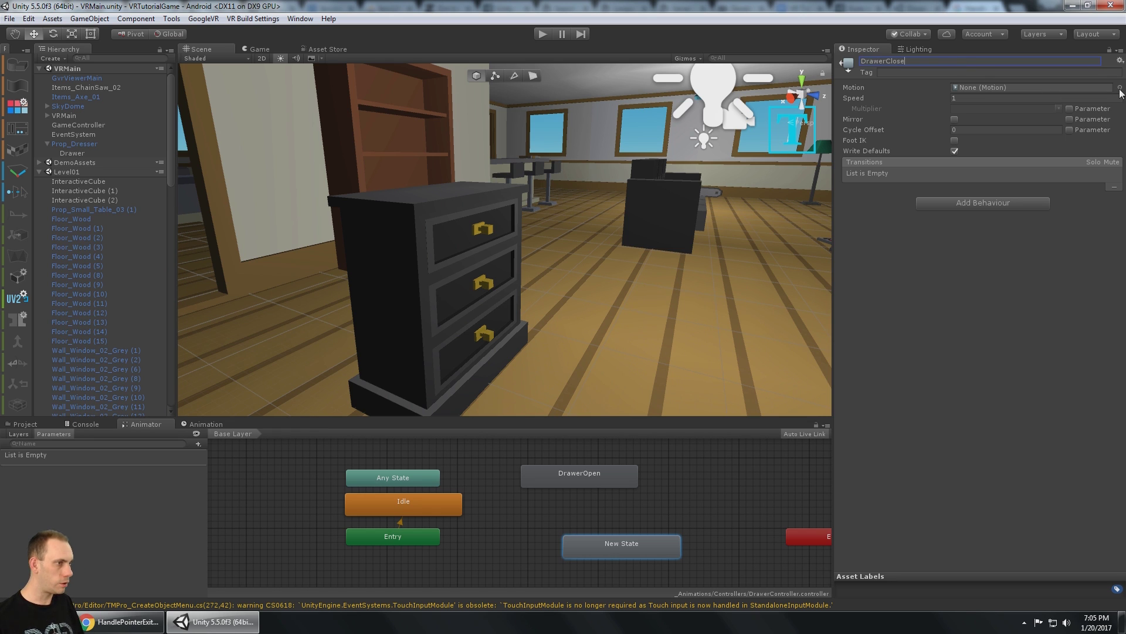
- Give DrawerClose the DrawerOpen motion at speed -1 and align the state directly below DrawerOpen
click(1119, 89)
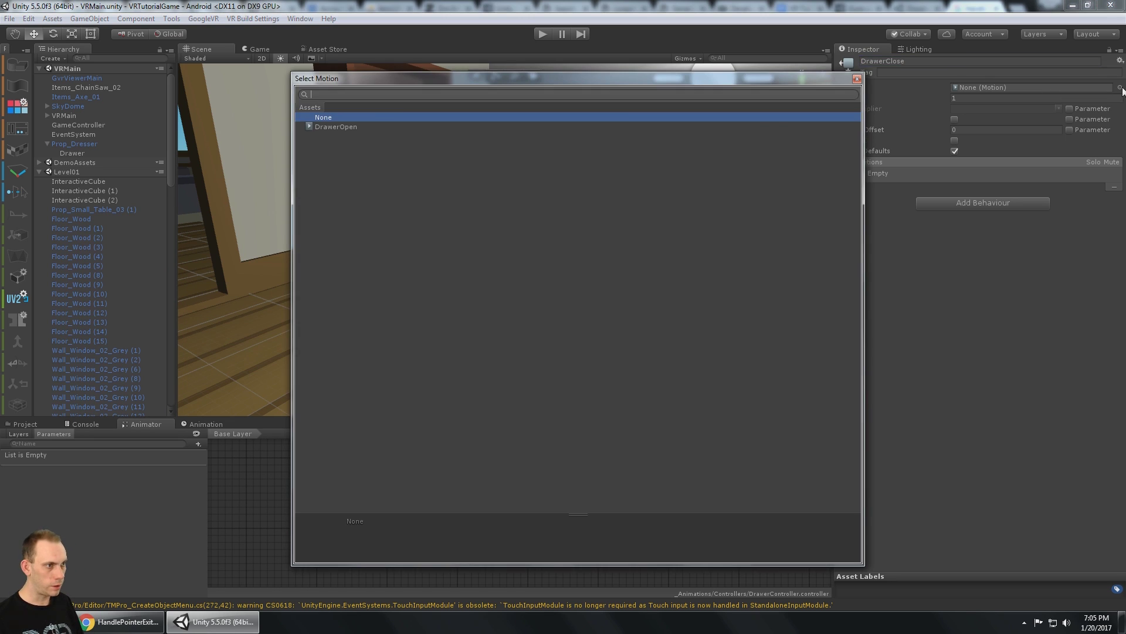
double_click(330, 126)
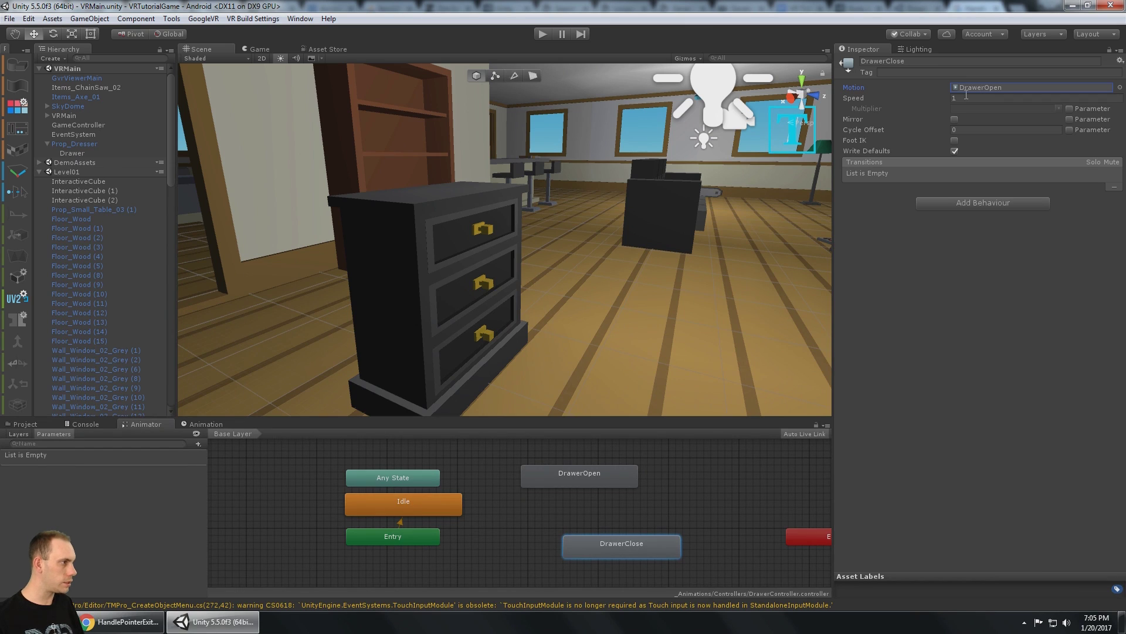
click(1011, 98)
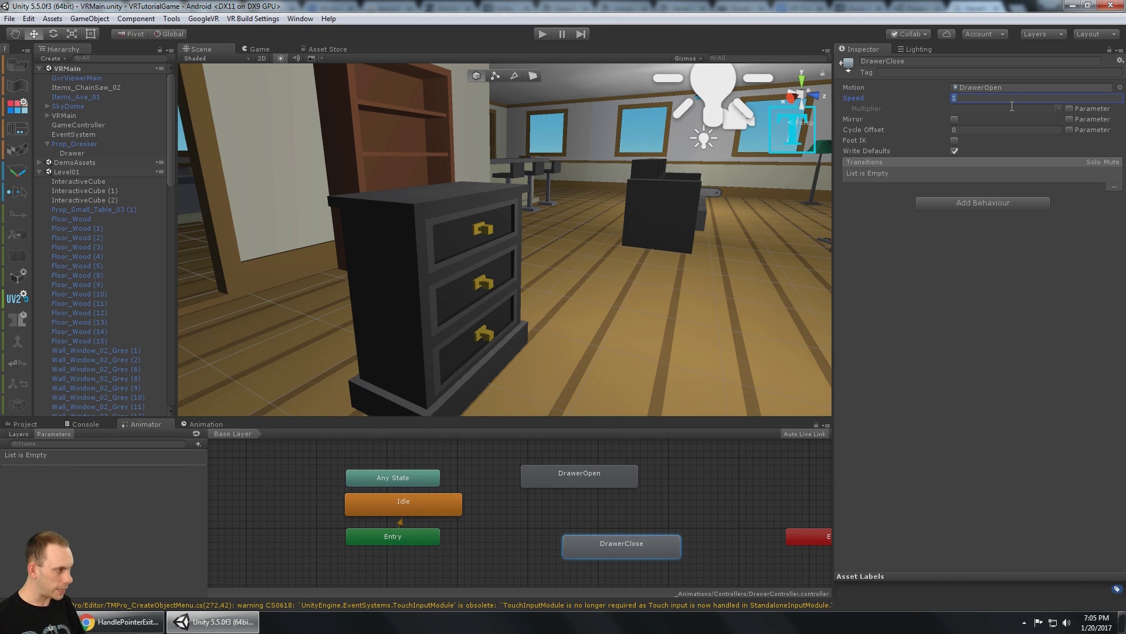
text(-1)
key(Return)
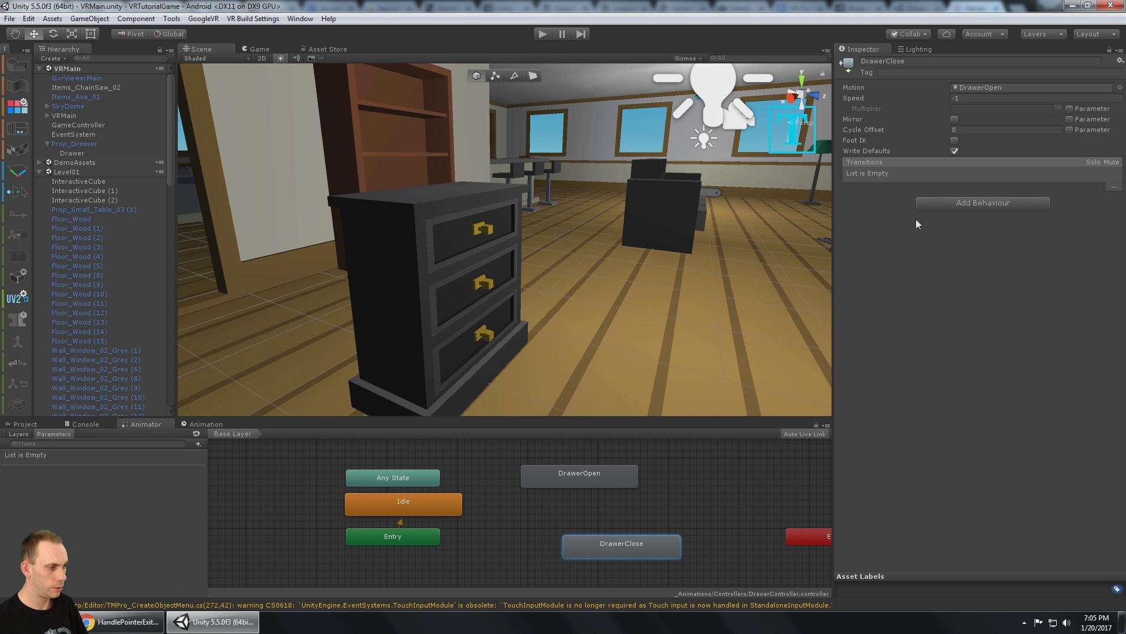
drag(627, 543, 585, 529)
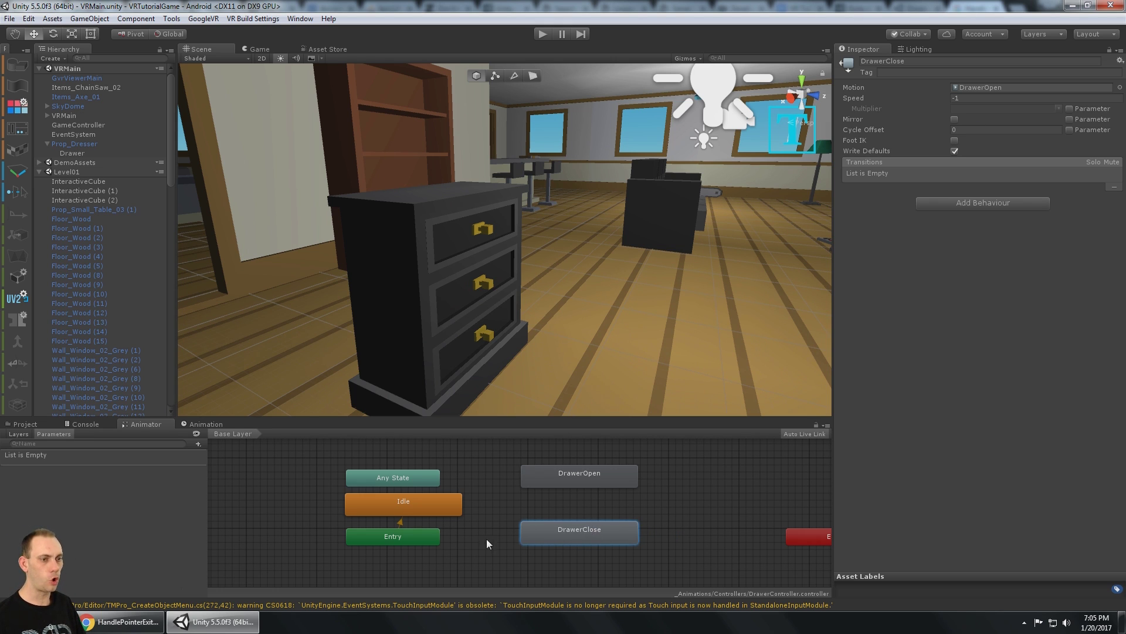
- Add a Bool parameter named Open to the drawer's animator controller
click(198, 444)
click(230, 484)
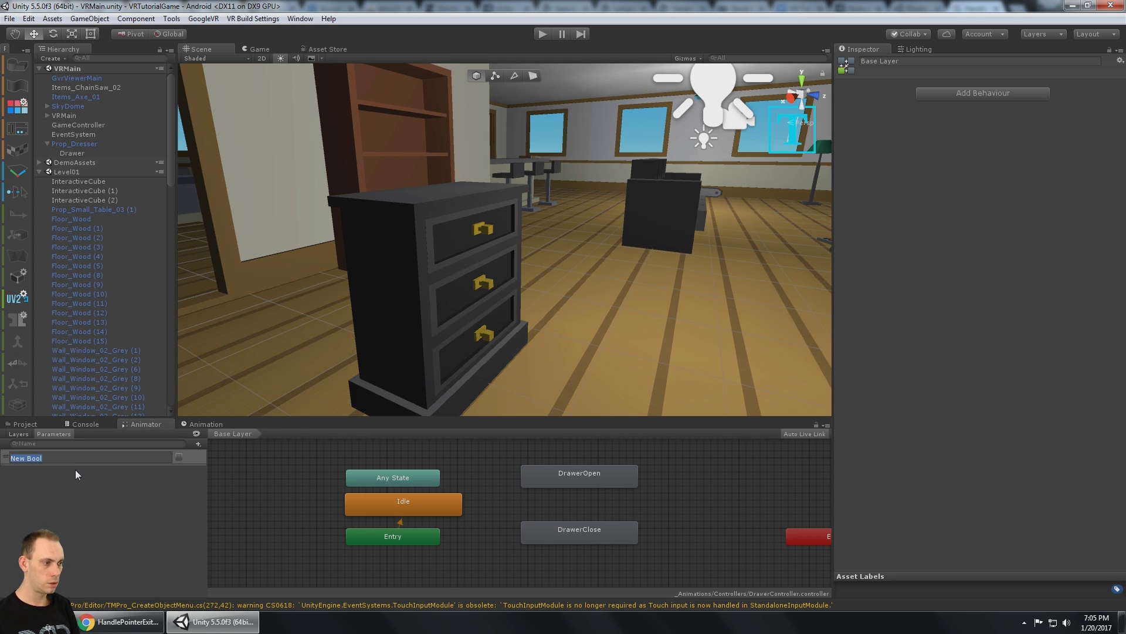
key(BackSpace)
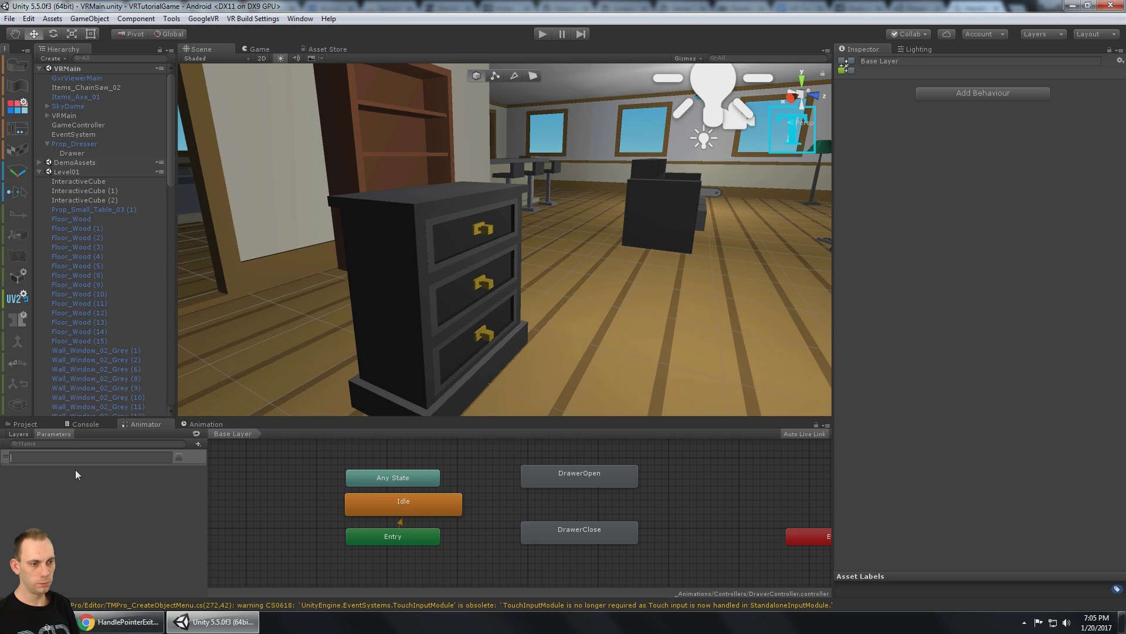
text(Open)
key(Return)
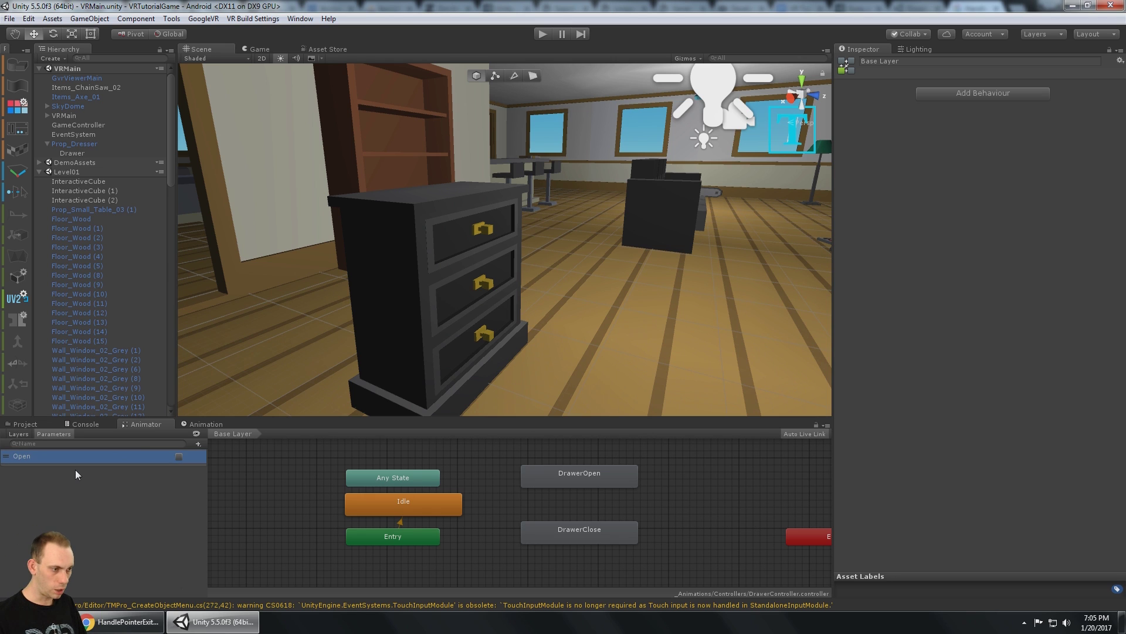
- Make a transition from Idle to DrawerOpen with the condition Open set to true
right_click(387, 498)
click(460, 512)
click(535, 478)
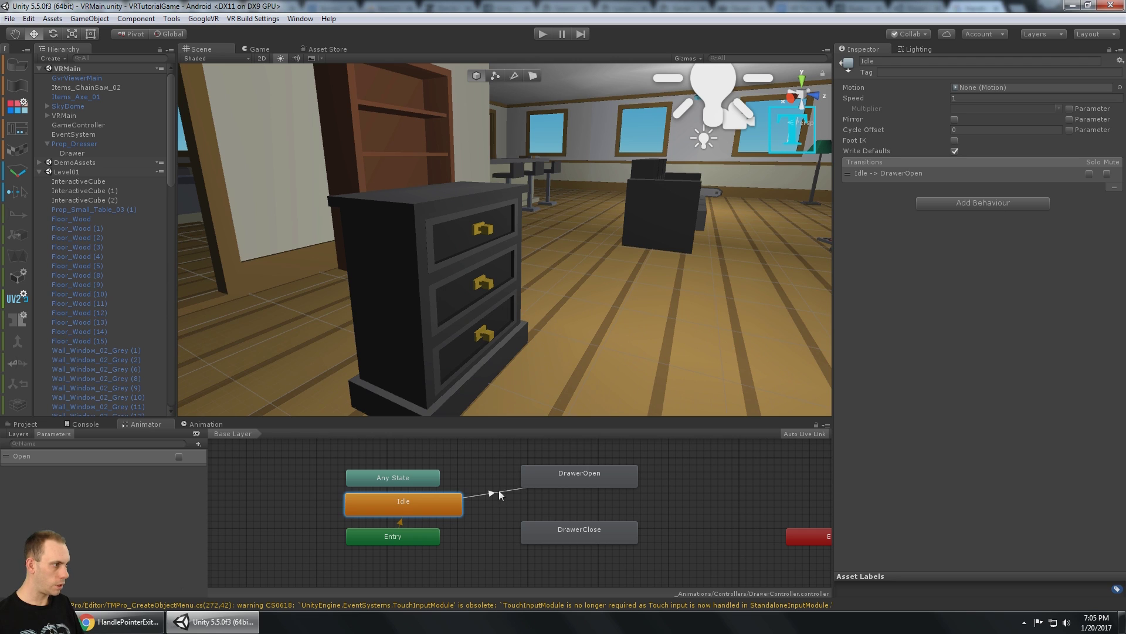
click(500, 493)
click(1098, 232)
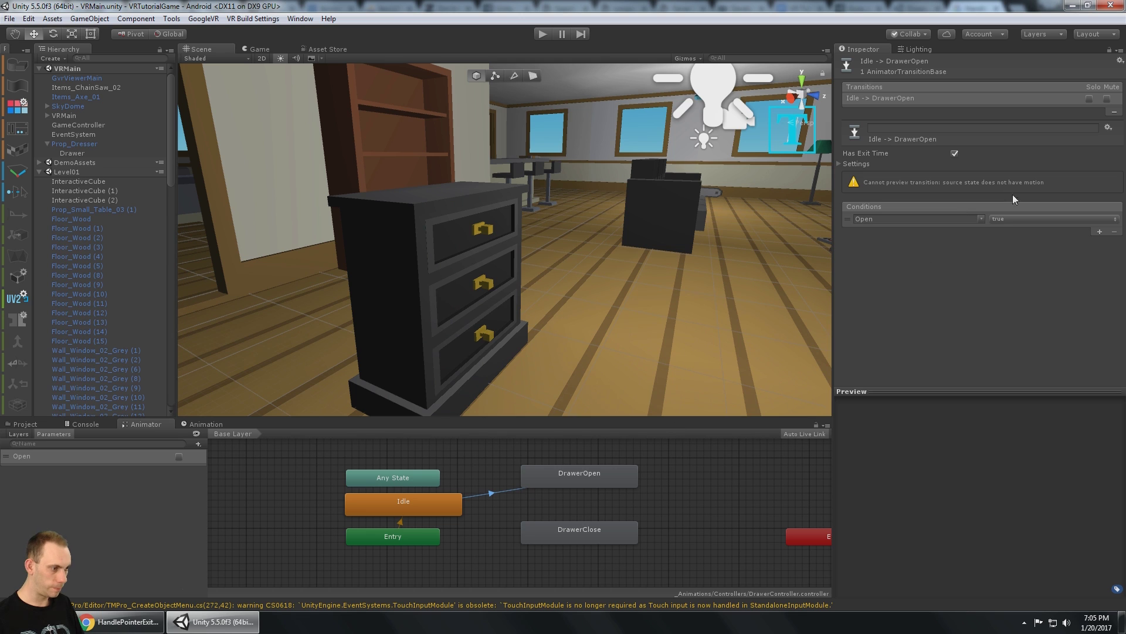
- Make a transition from DrawerOpen to DrawerClose with the condition Open set to false
right_click(563, 479)
click(569, 485)
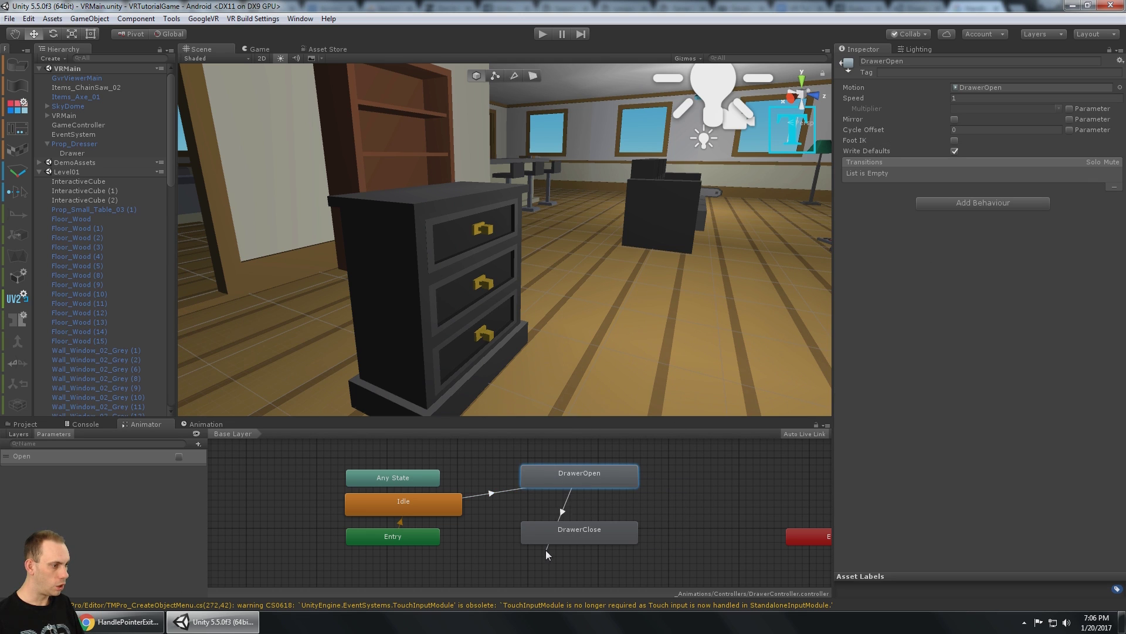
click(570, 535)
click(578, 504)
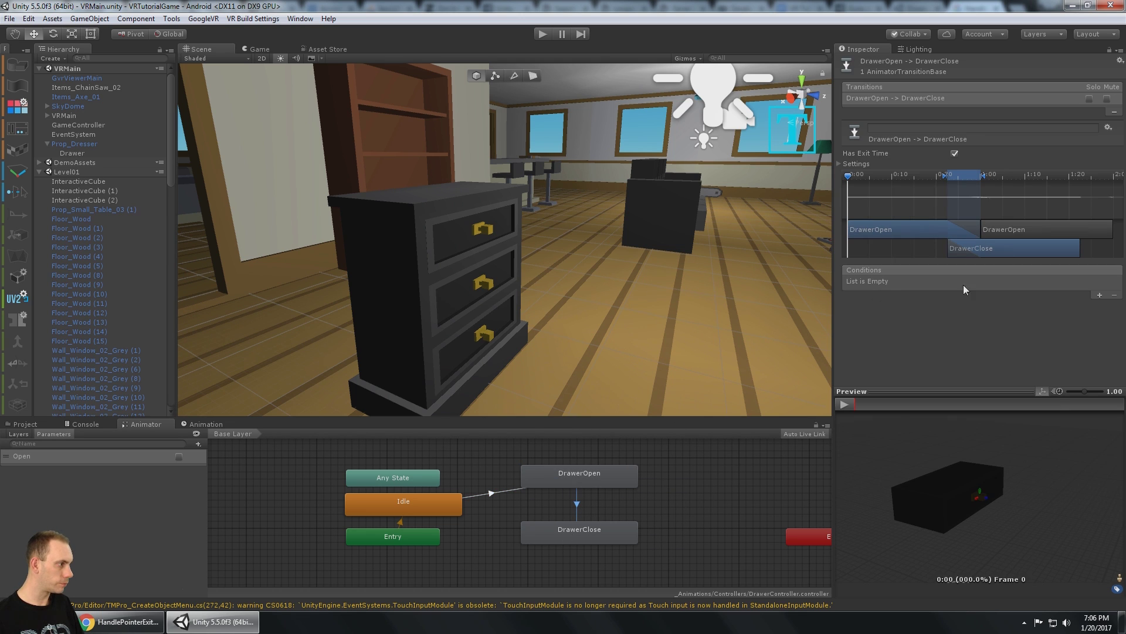
click(1099, 294)
click(1056, 282)
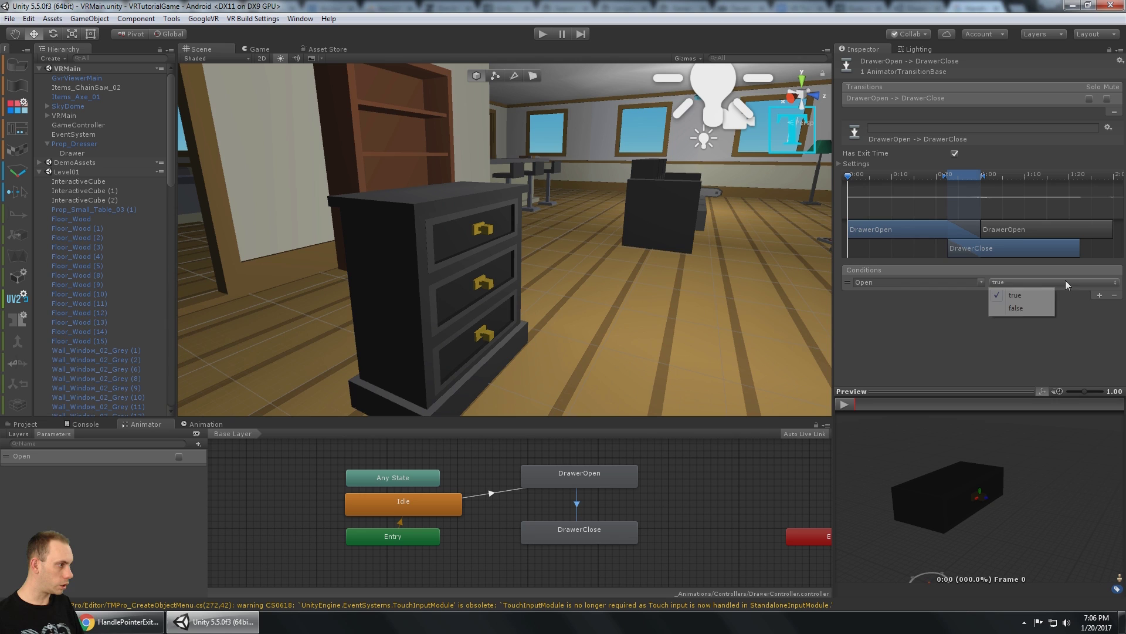
click(1022, 311)
- Make a transition from DrawerClose back to DrawerOpen with the condition Open set to true
right_click(589, 533)
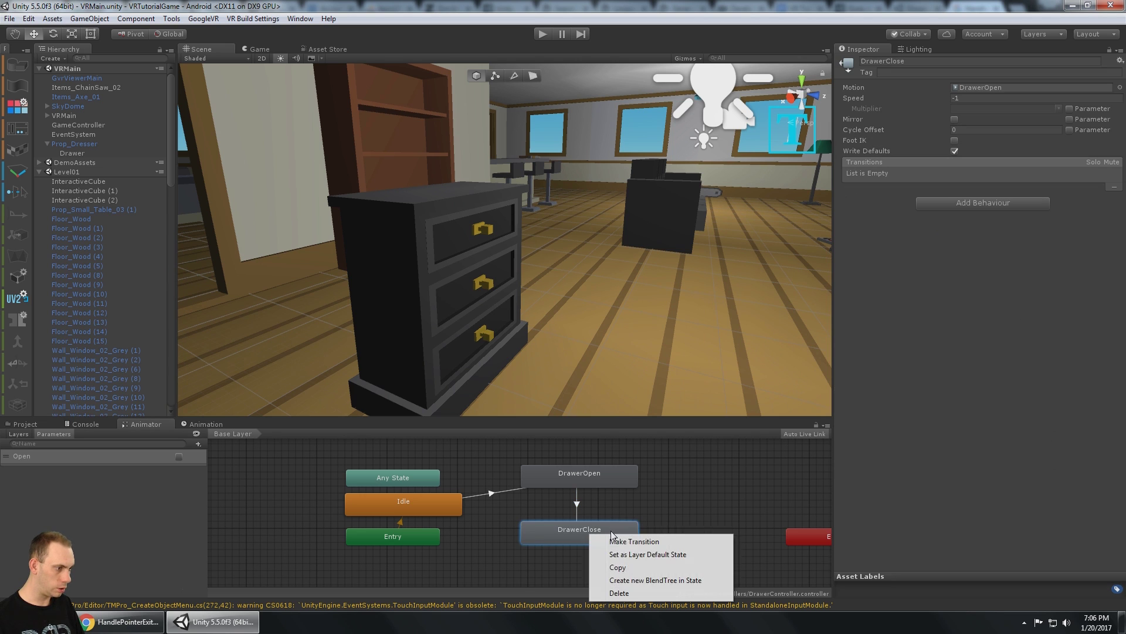
click(610, 539)
click(596, 478)
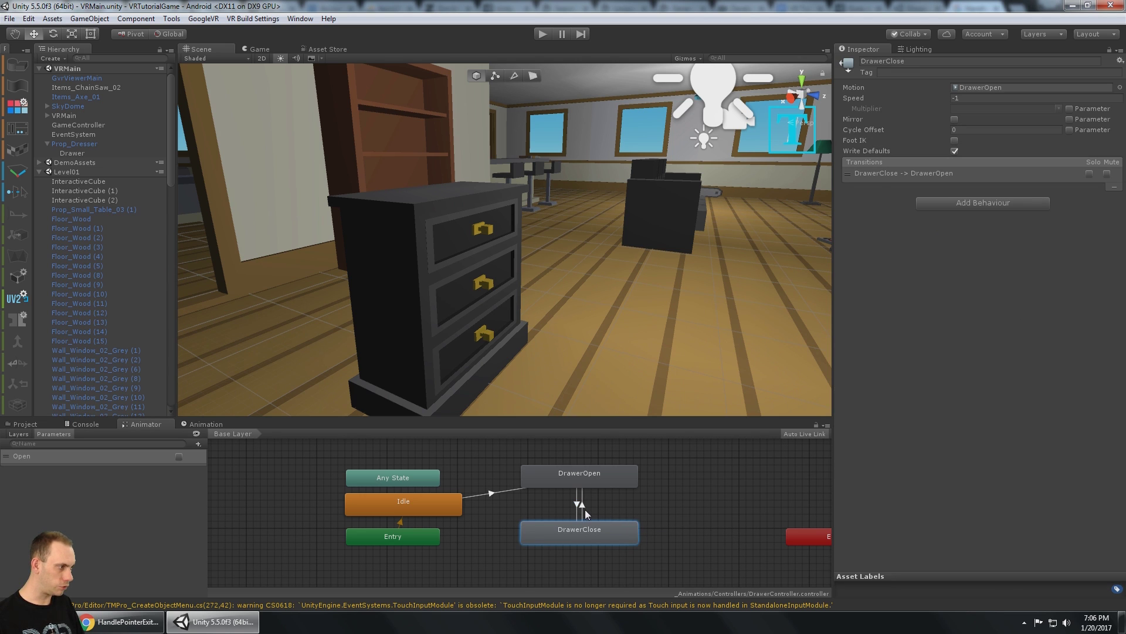
click(584, 507)
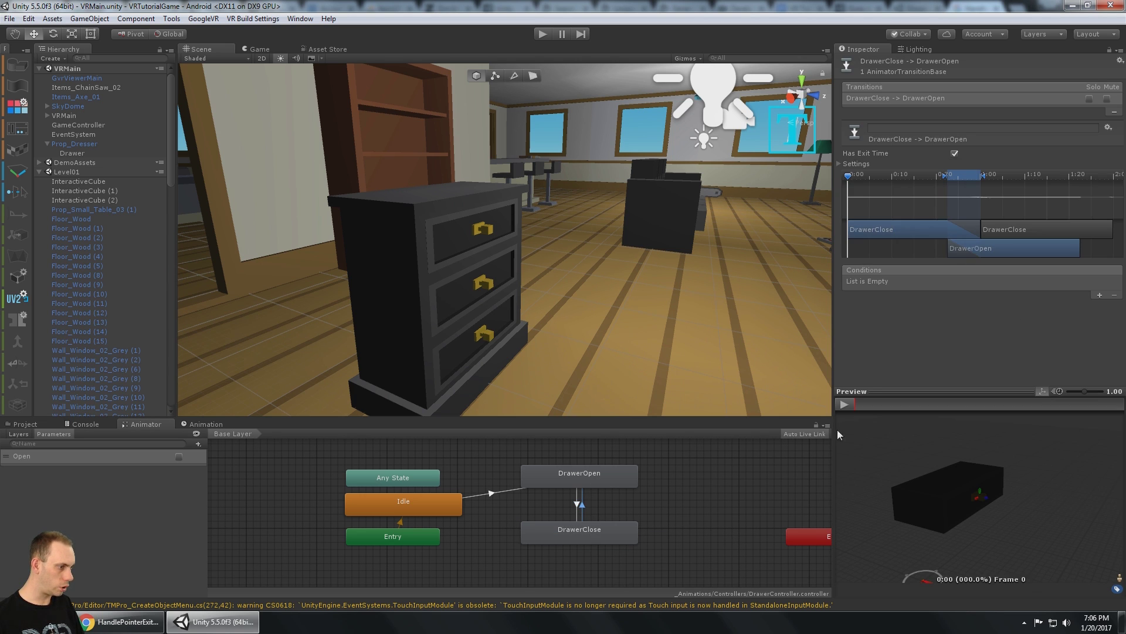
click(1099, 295)
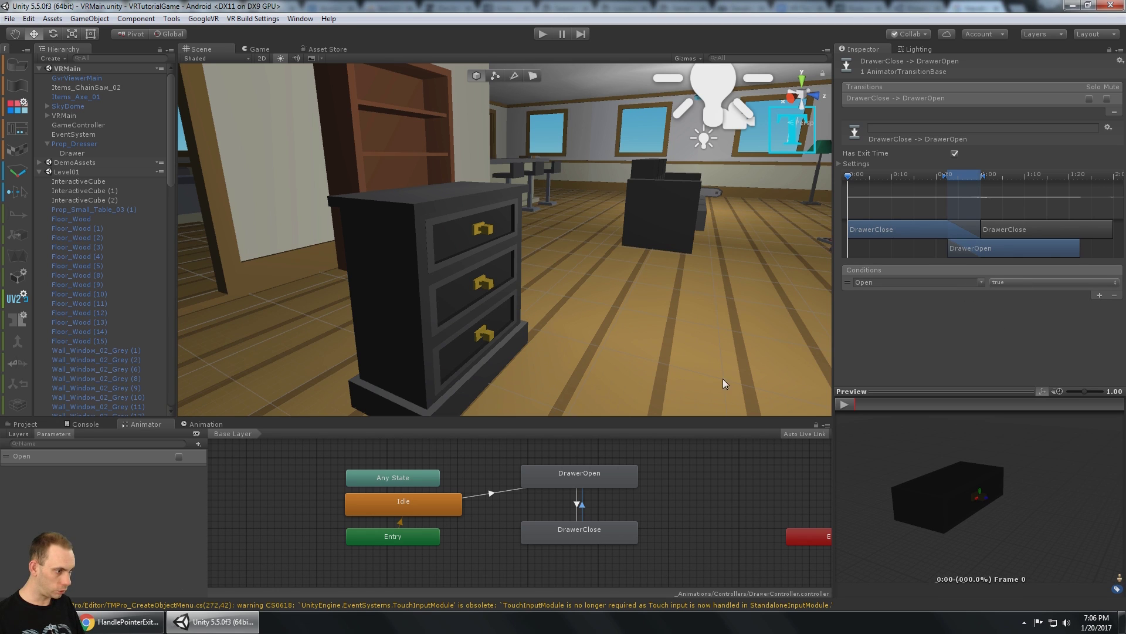
- Review the condition on the DrawerOpen to DrawerClose transition and display the DrawerOpen clip's animation timeline
click(595, 483)
click(577, 502)
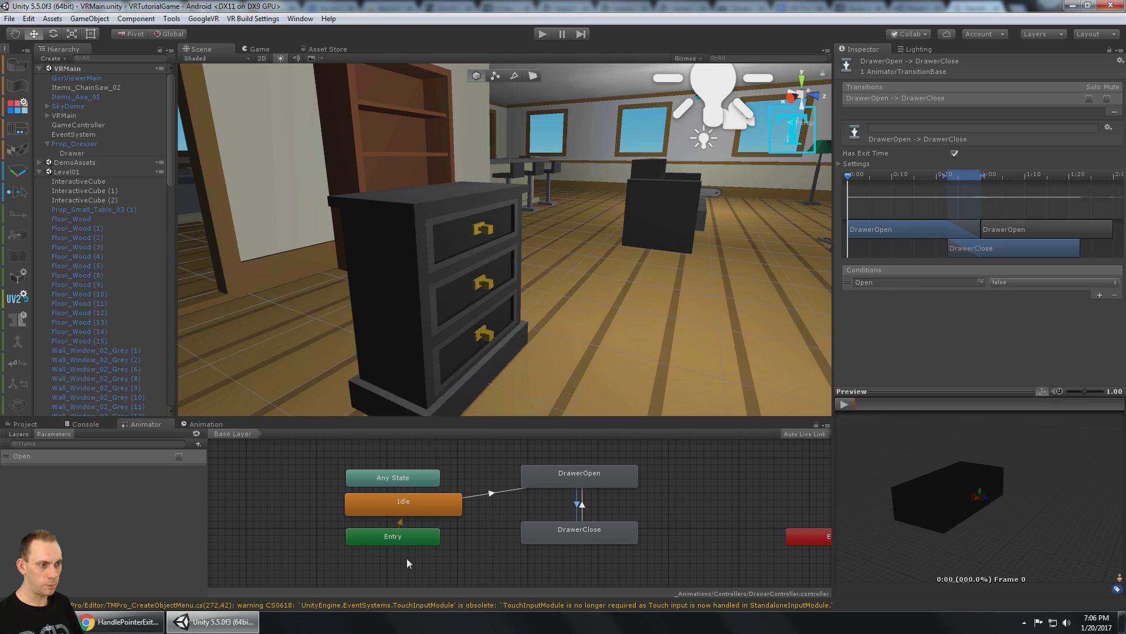
click(207, 424)
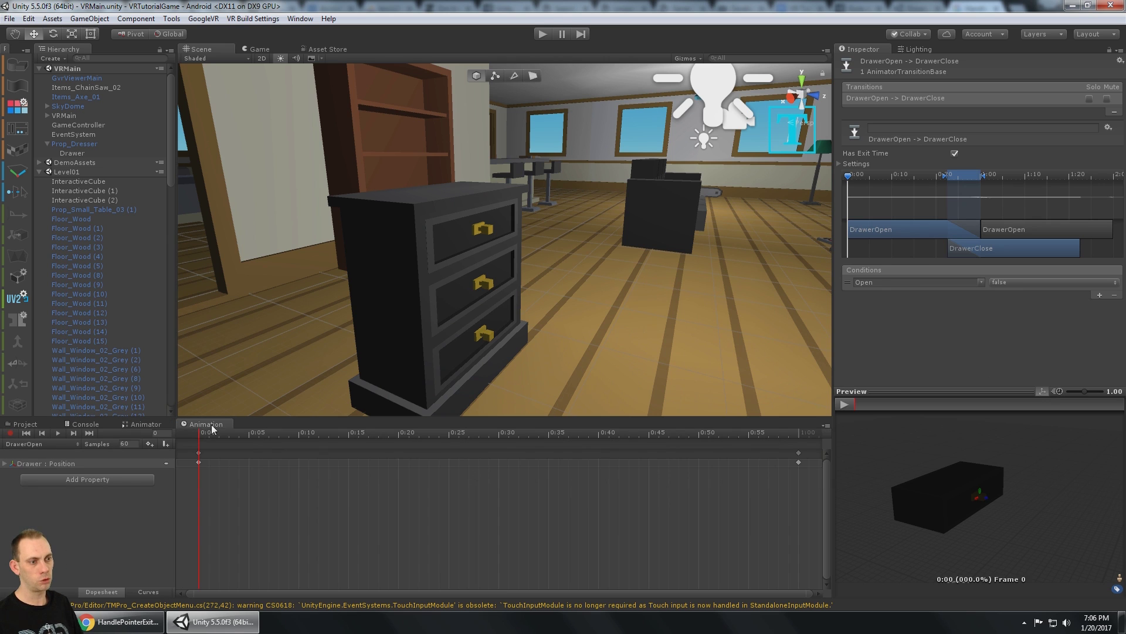
- Bring the drawer controller's state graph with its Idle, DrawerOpen and DrawerClose states back into view
click(147, 424)
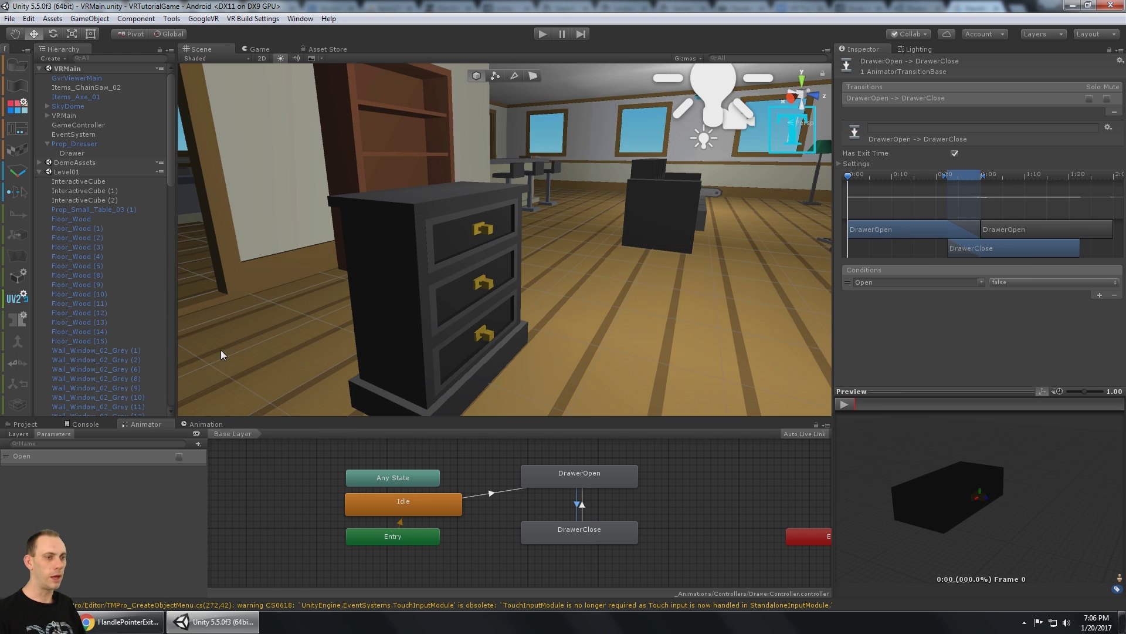
click(83, 423)
click(141, 423)
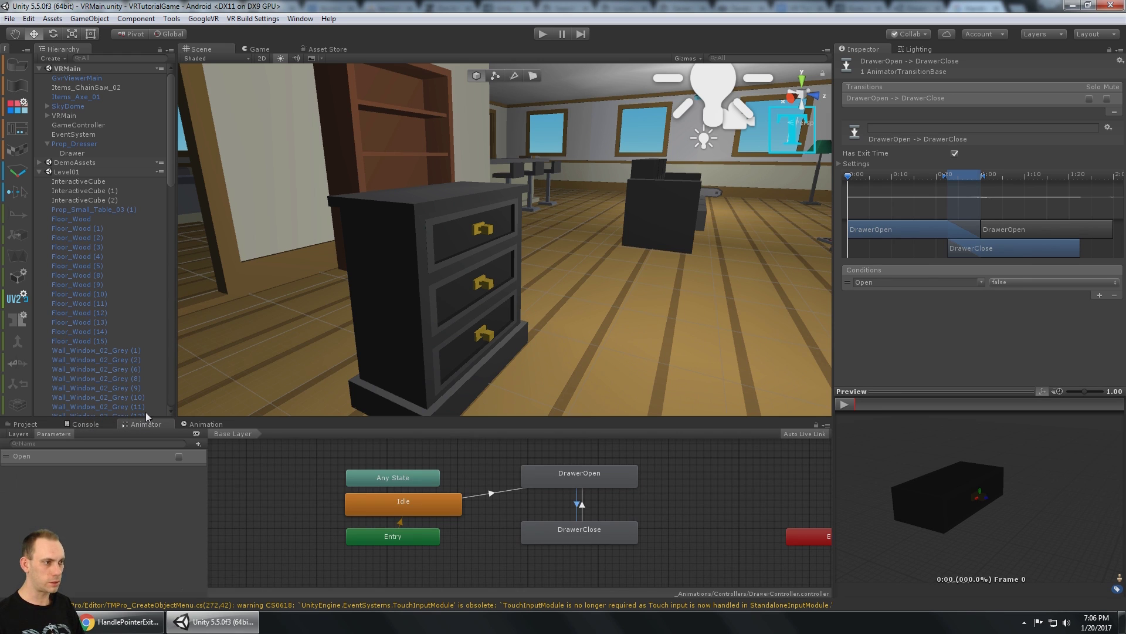
- Add a new C# script named DrawerController to the dresser's Drawer object and open it in Visual Studio
click(489, 230)
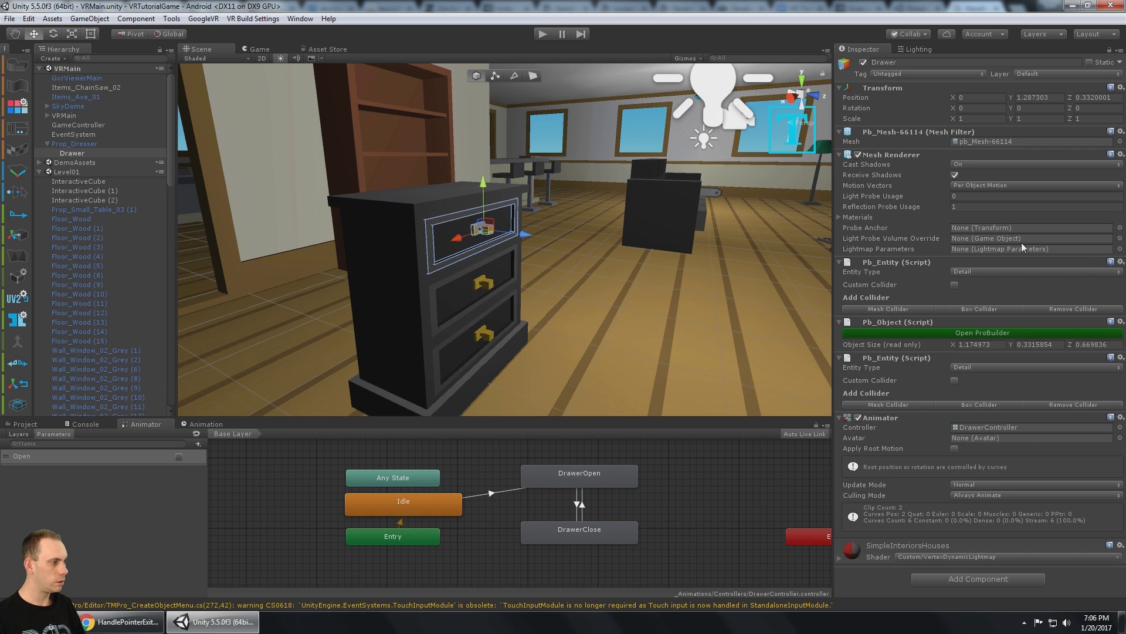
click(957, 576)
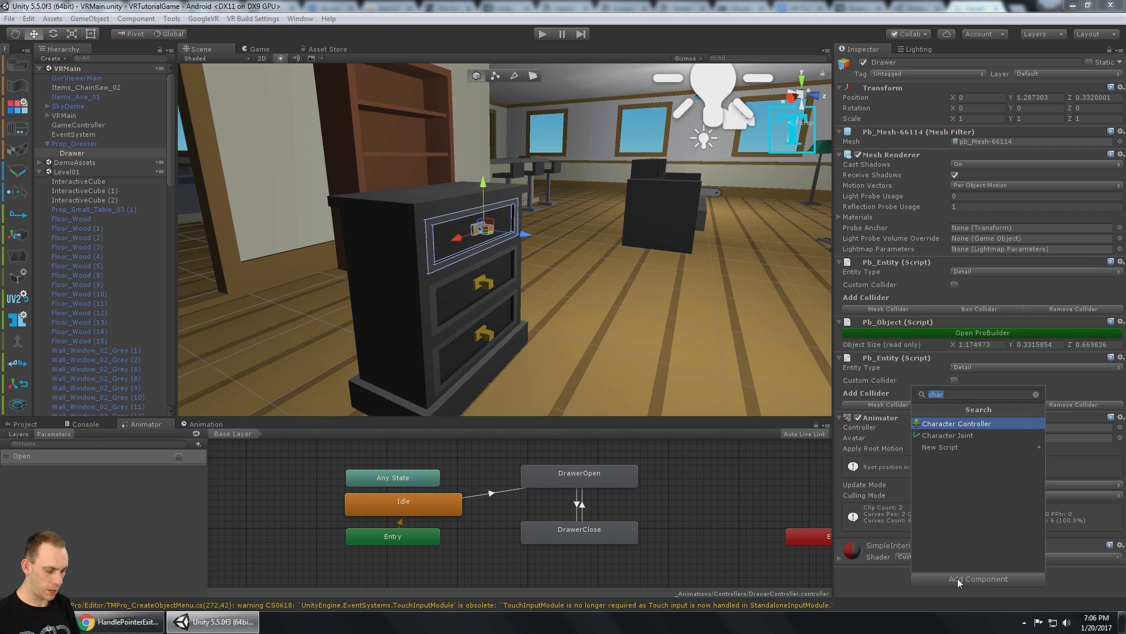
text(DrawerCon)
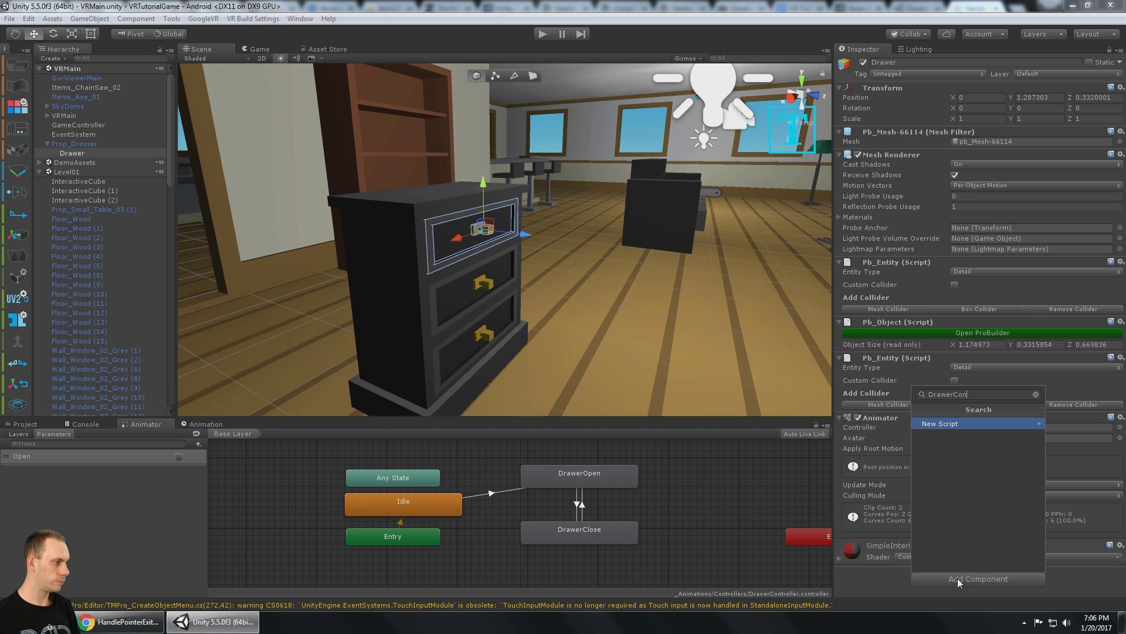
text(troller)
key(Return)
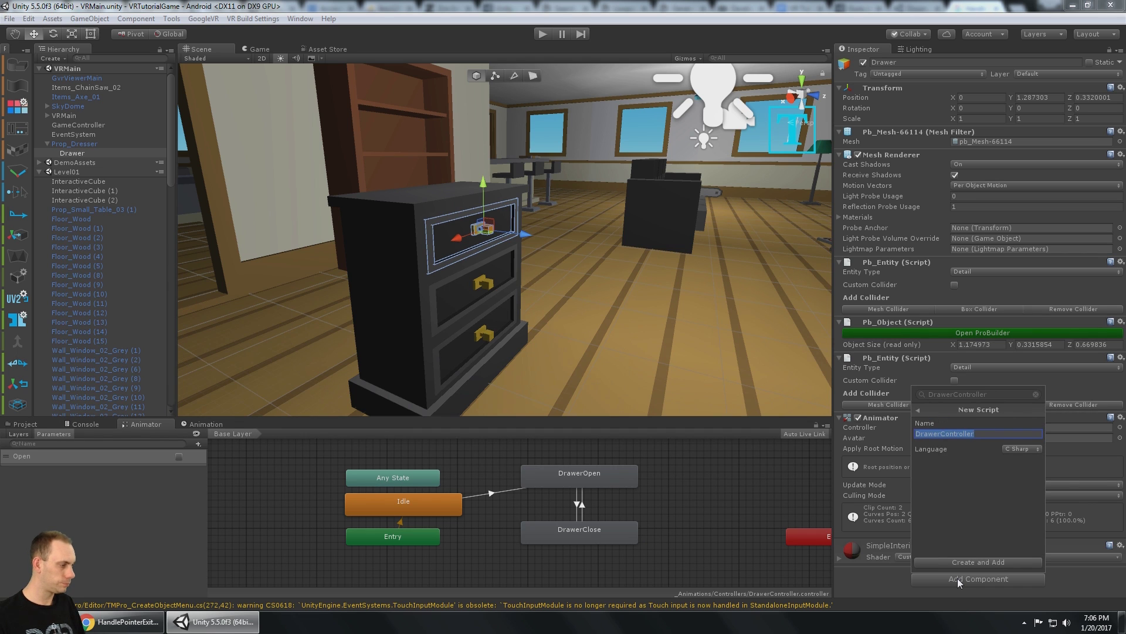
click(973, 561)
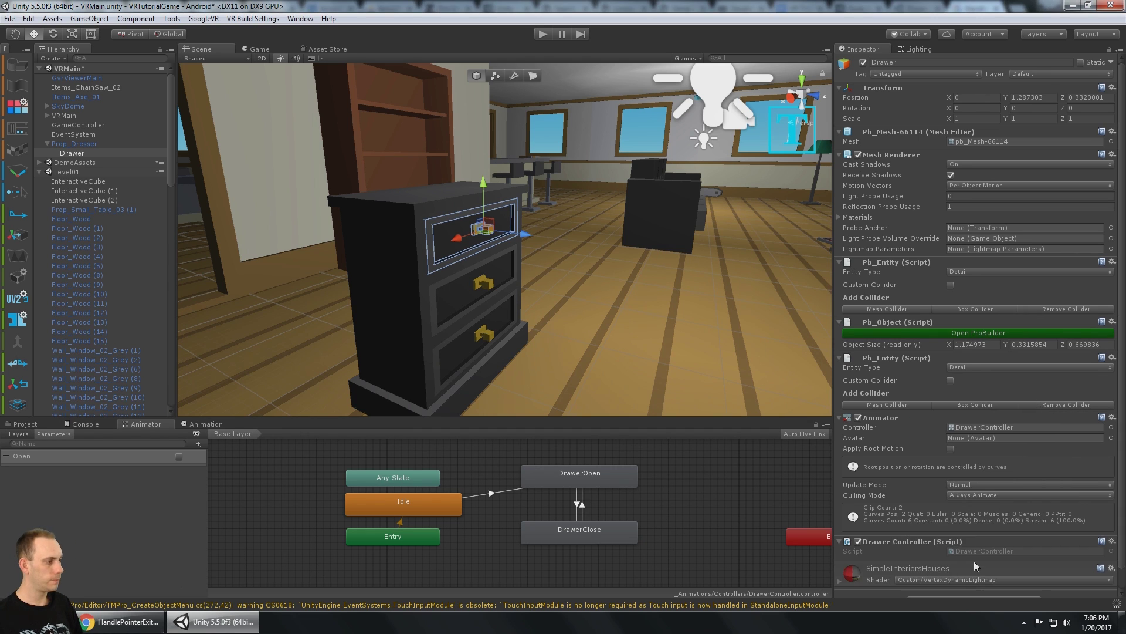
scroll(1006, 555, down, 1)
double_click(949, 529)
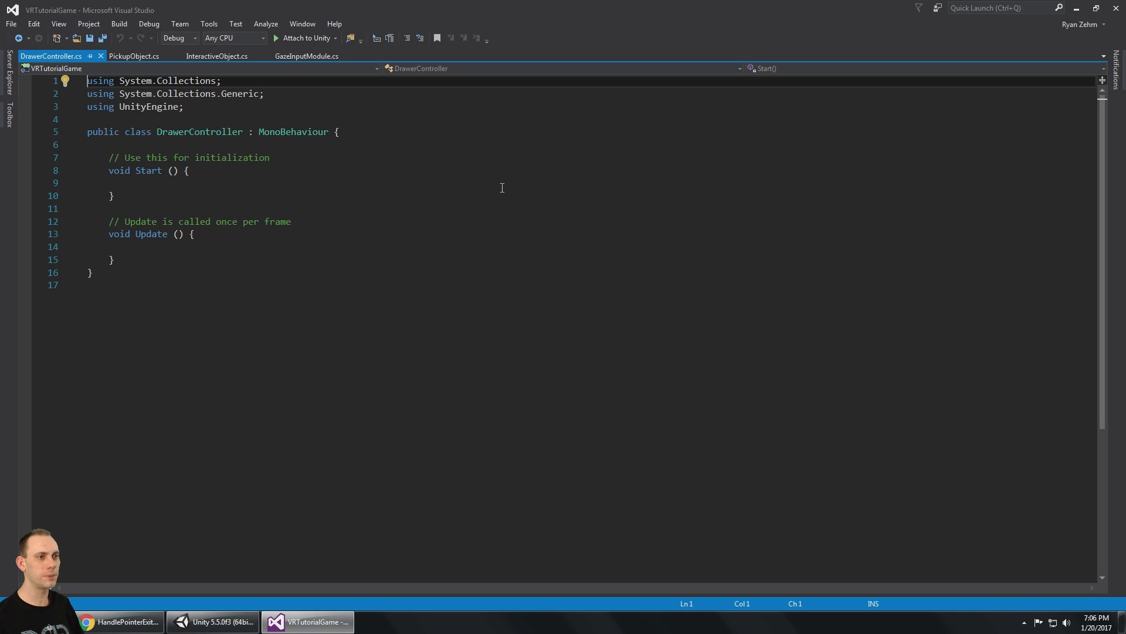
- Declare a private Animator field named myAnim above the Start method and save the script
click(386, 120)
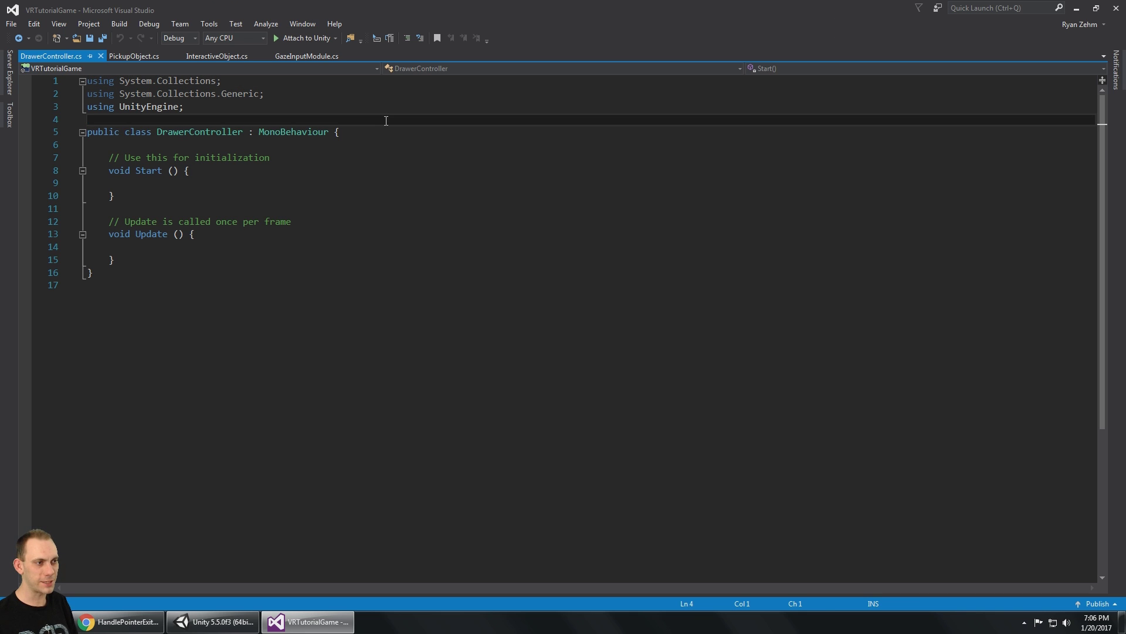
key(Down)
key(Down)
key(Down)
click(354, 182)
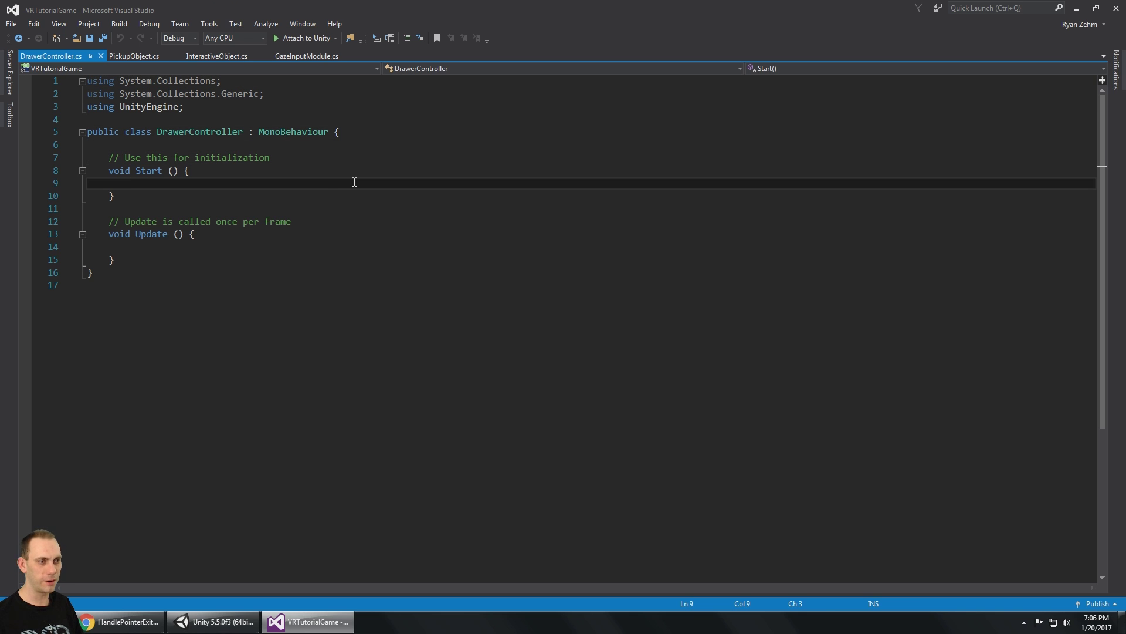
click(325, 199)
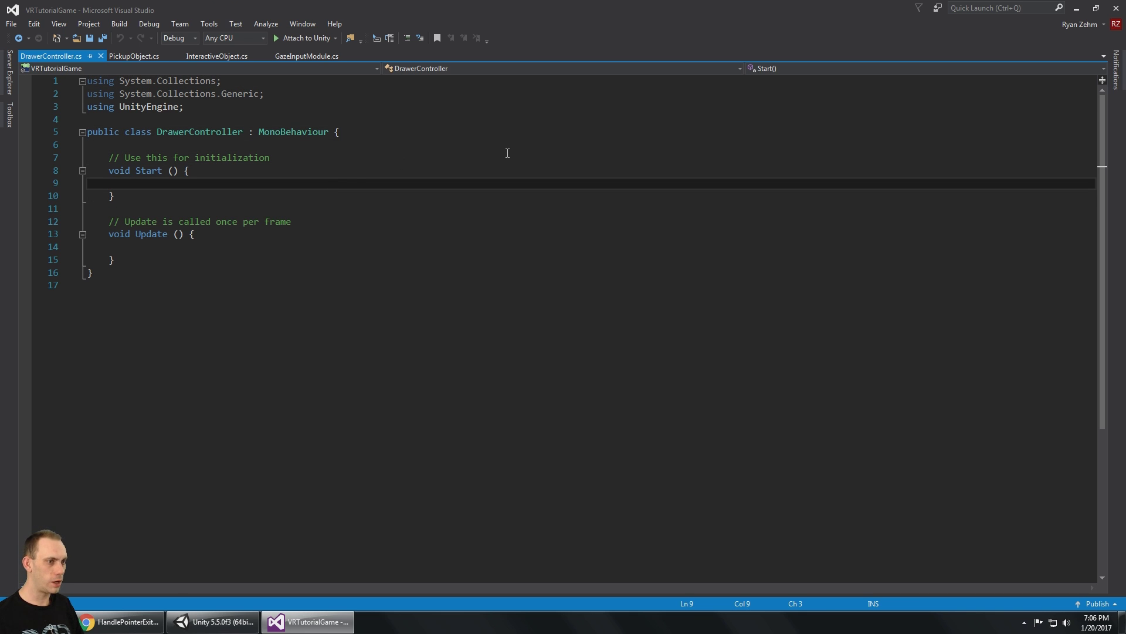
click(326, 145)
key(Return)
key(Return)
key(Up)
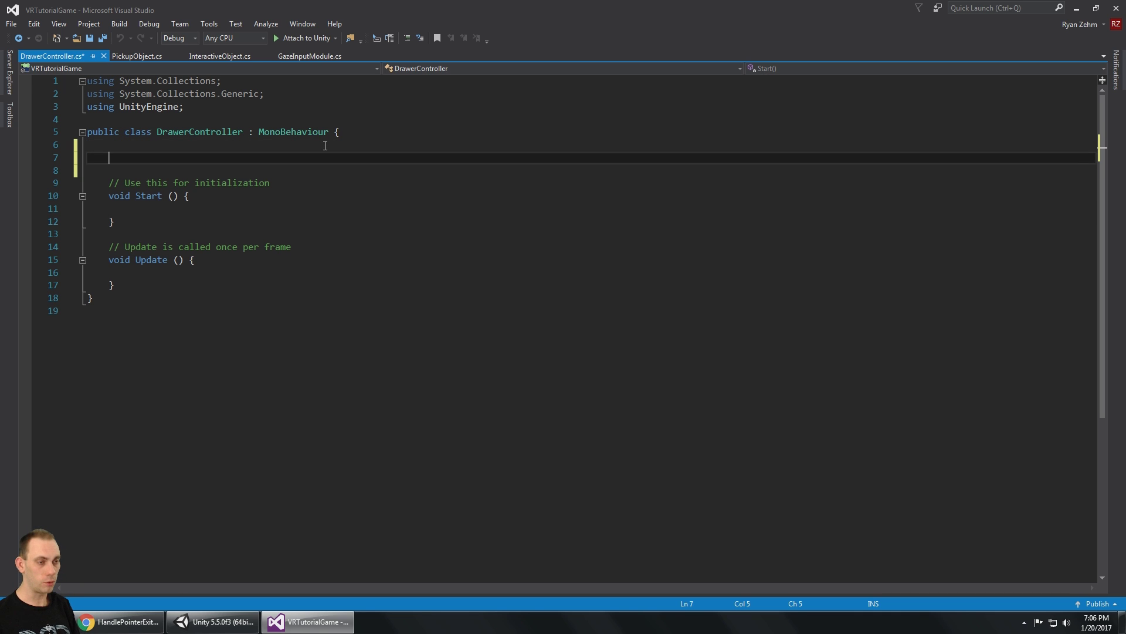
text(private anim)
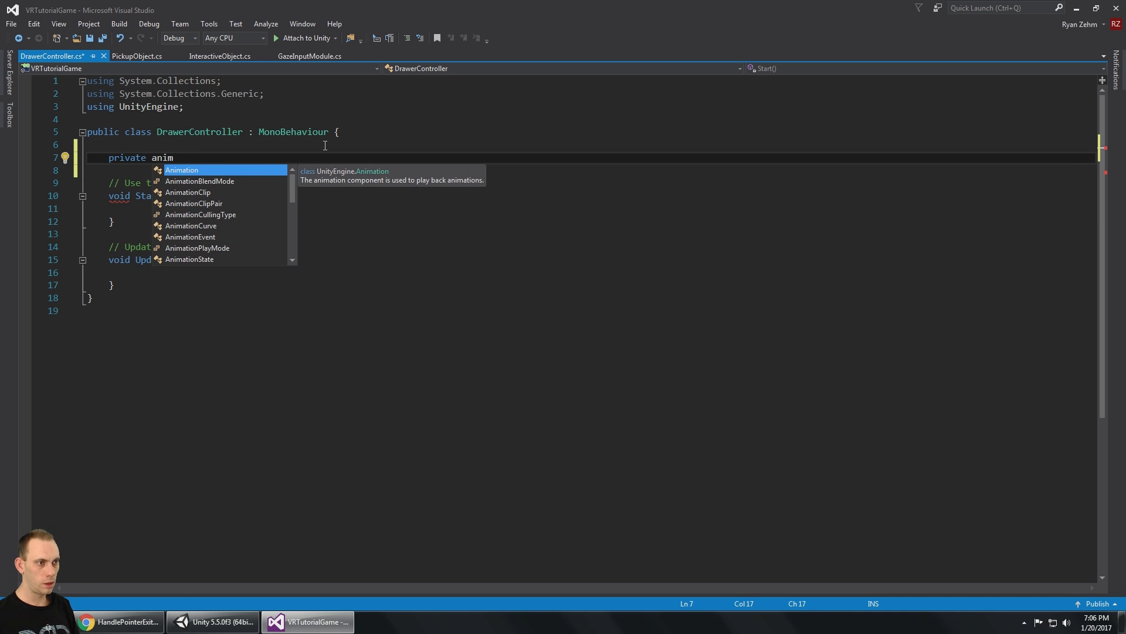
text(ator my)
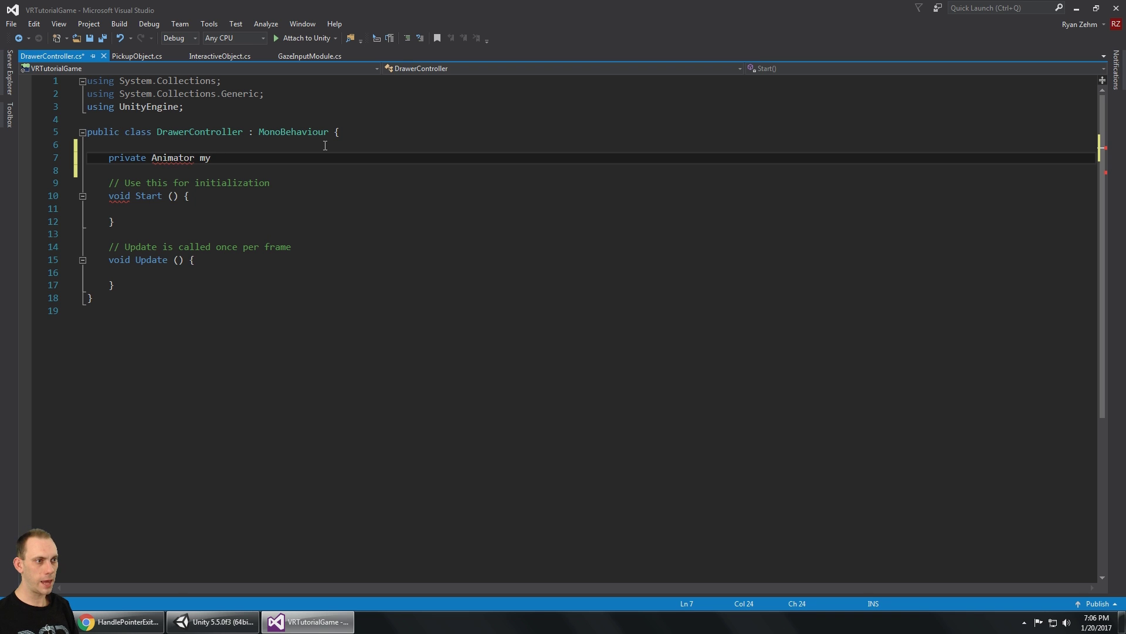
text(Anim;)
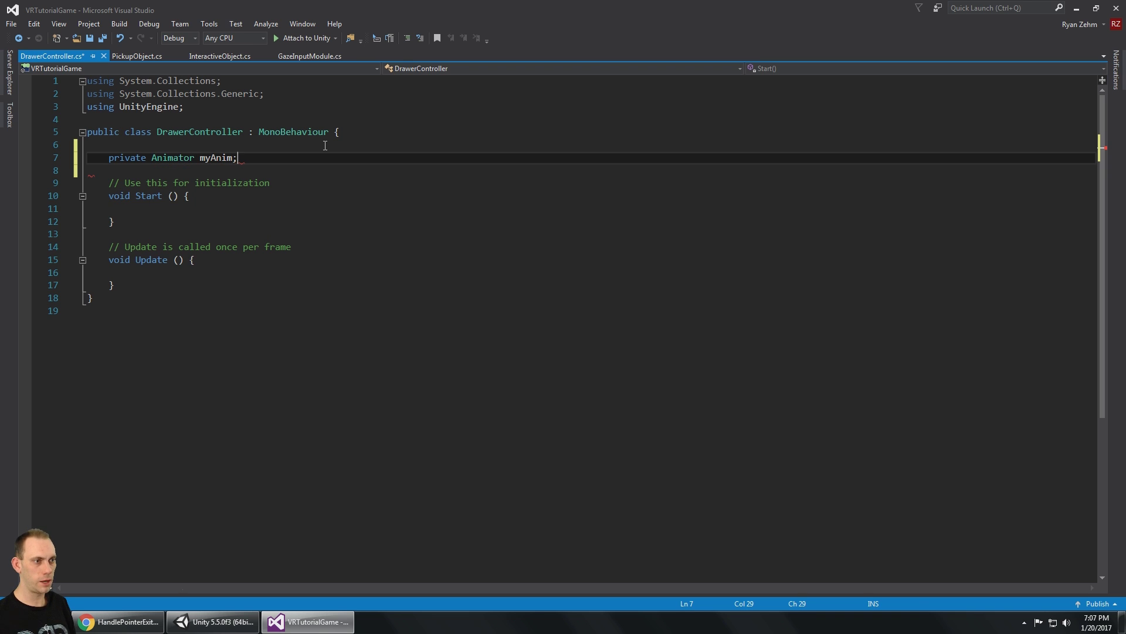
key(ctrl+s)
- In the Start method, assign GetComponent<Animator>() to myAnim and save the script
key(alt+Tab)
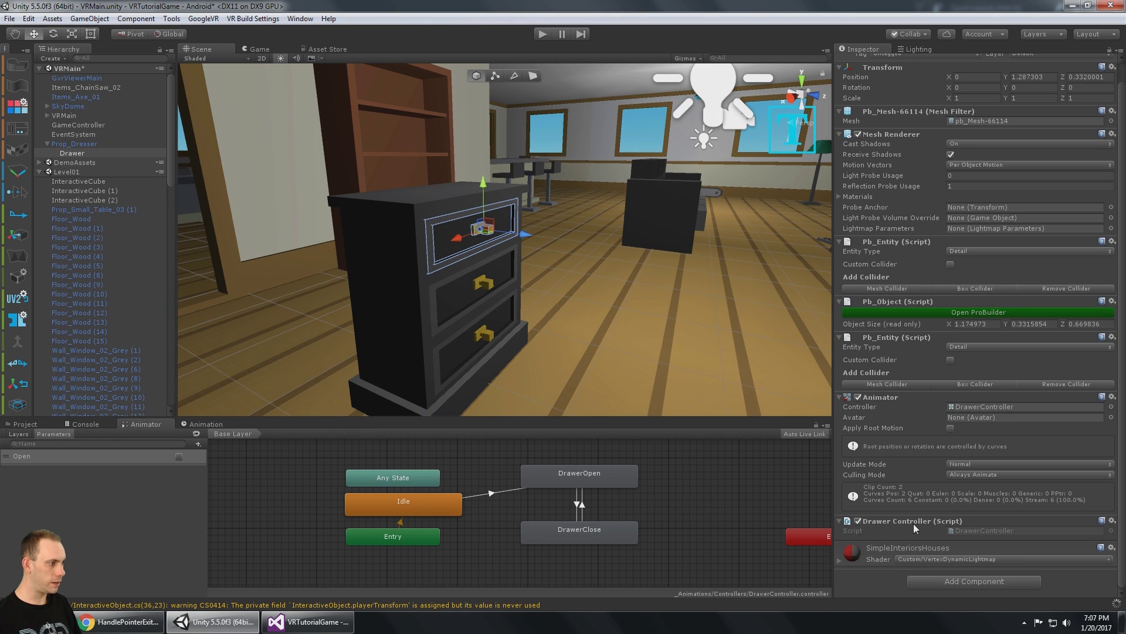
click(308, 621)
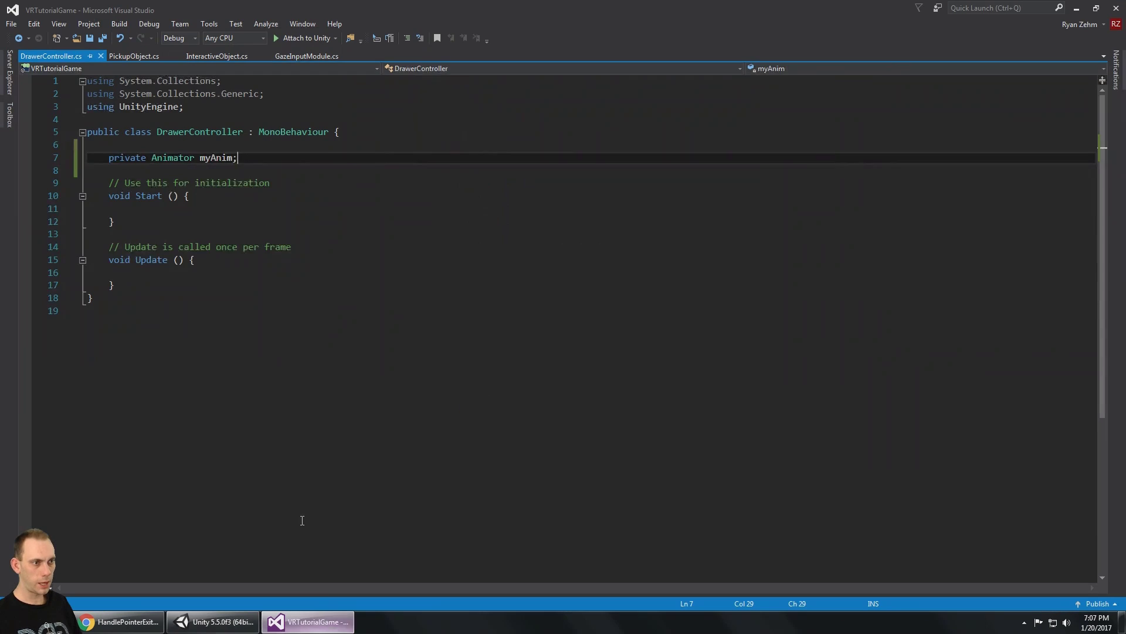
click(352, 185)
click(345, 212)
text(my)
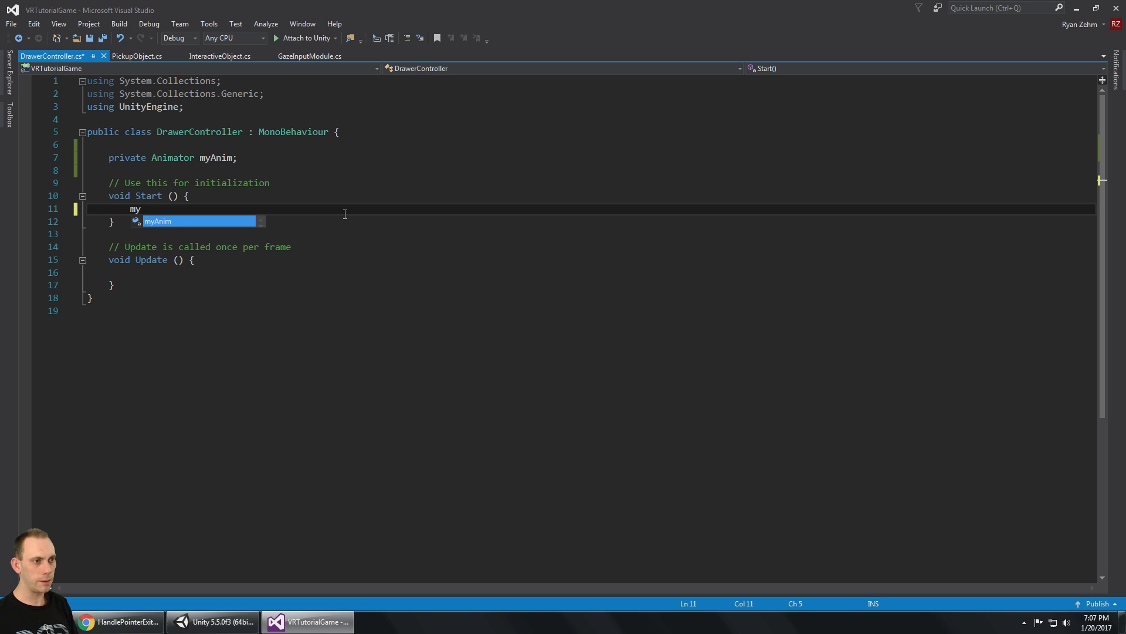
text(Anim = GetComponent<ANimat)
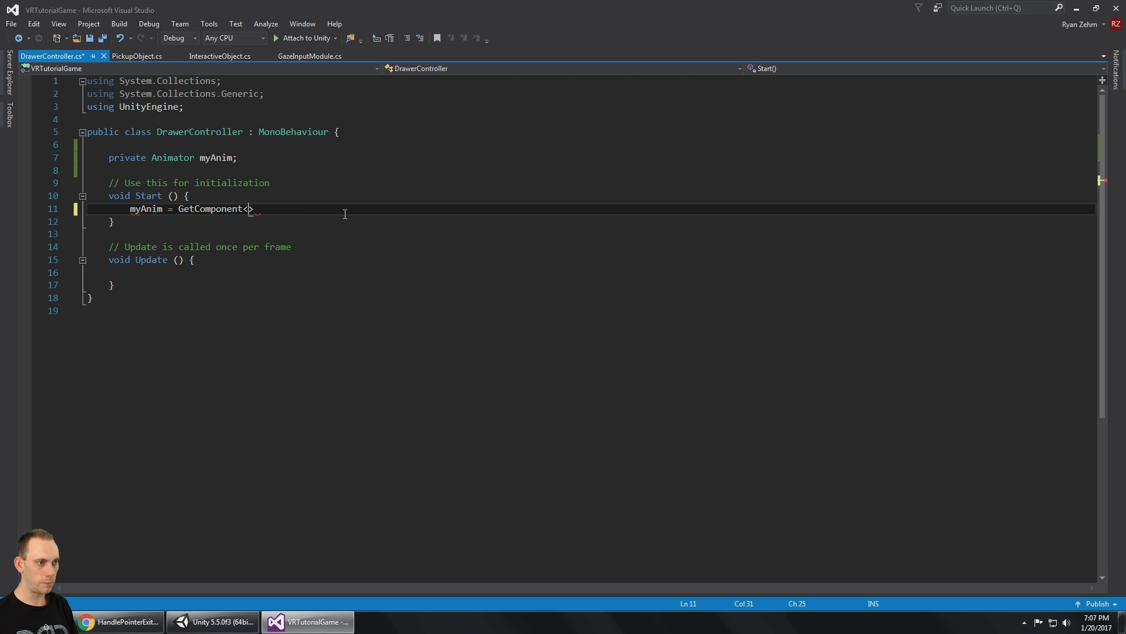
text(>())
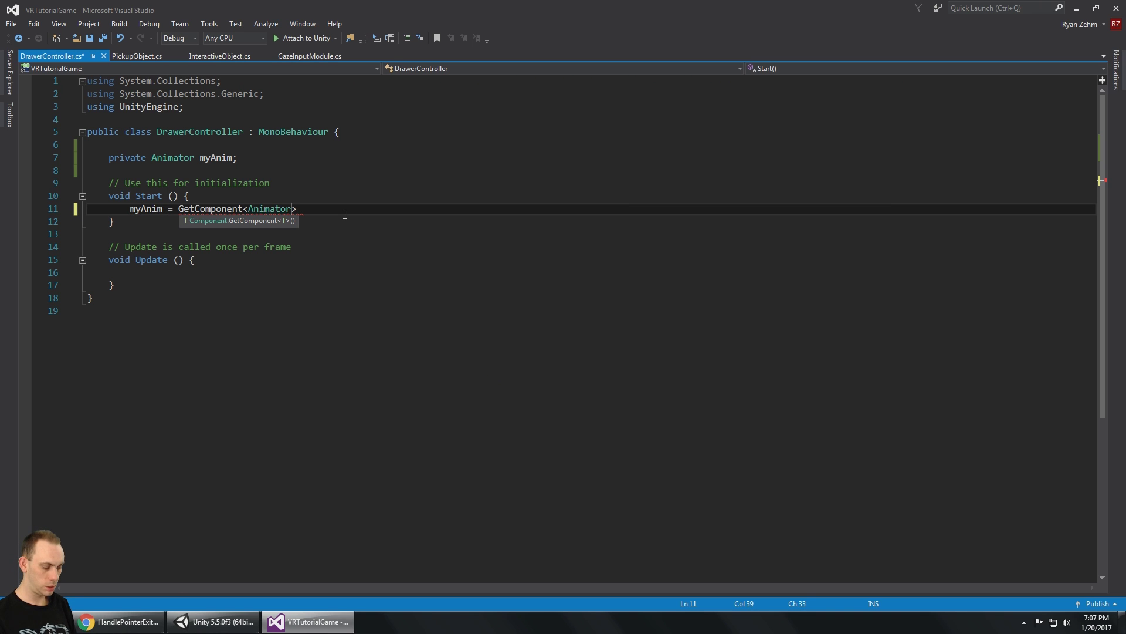
text(;)
key(ctrl+s)
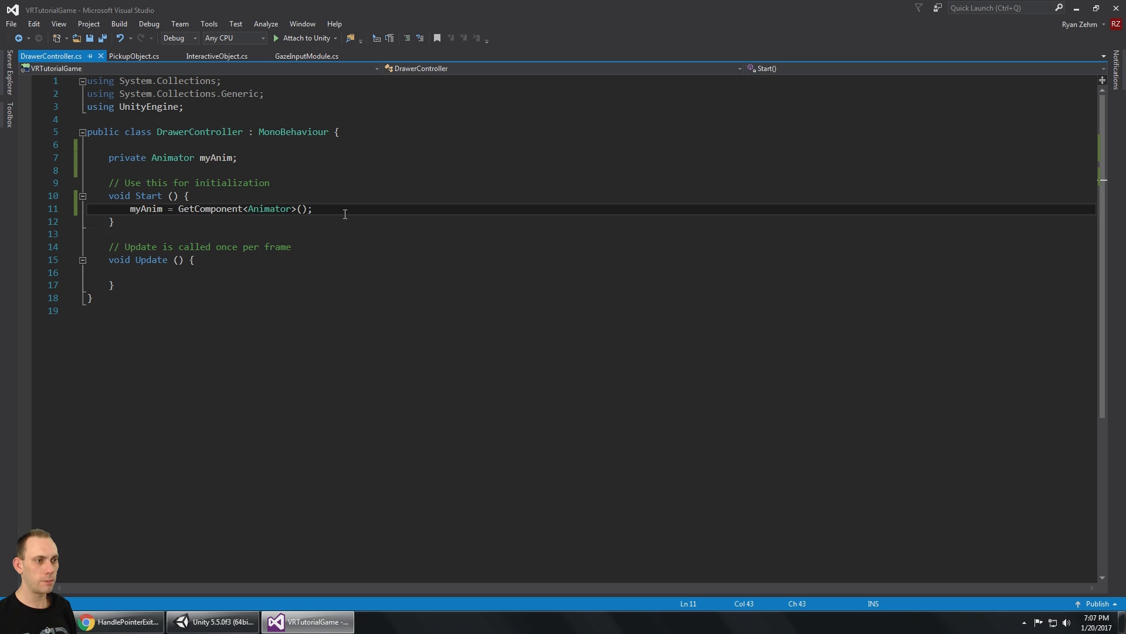
- Delete the empty Update method together with its comment from the DrawerController class
key(Down)
key(Down)
key(Down)
key(Down)
key(Down)
key(Up)
key(Up)
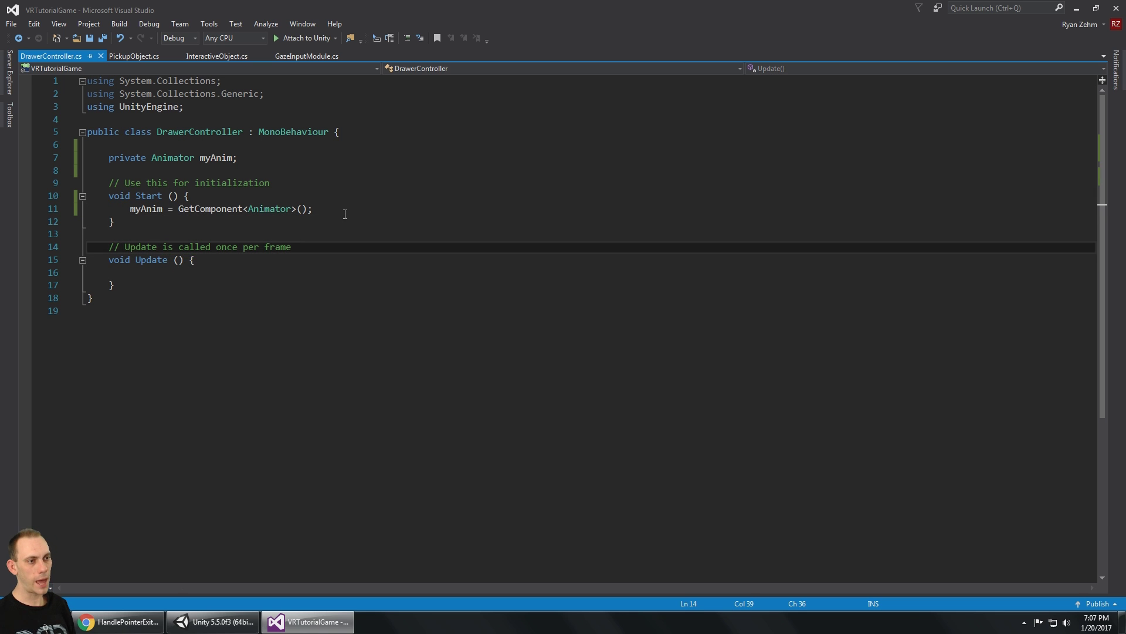
key(Home)
key(shift+Down)
key(shift+Down)
key(shift+Down)
key(shift+End)
key(Delete)
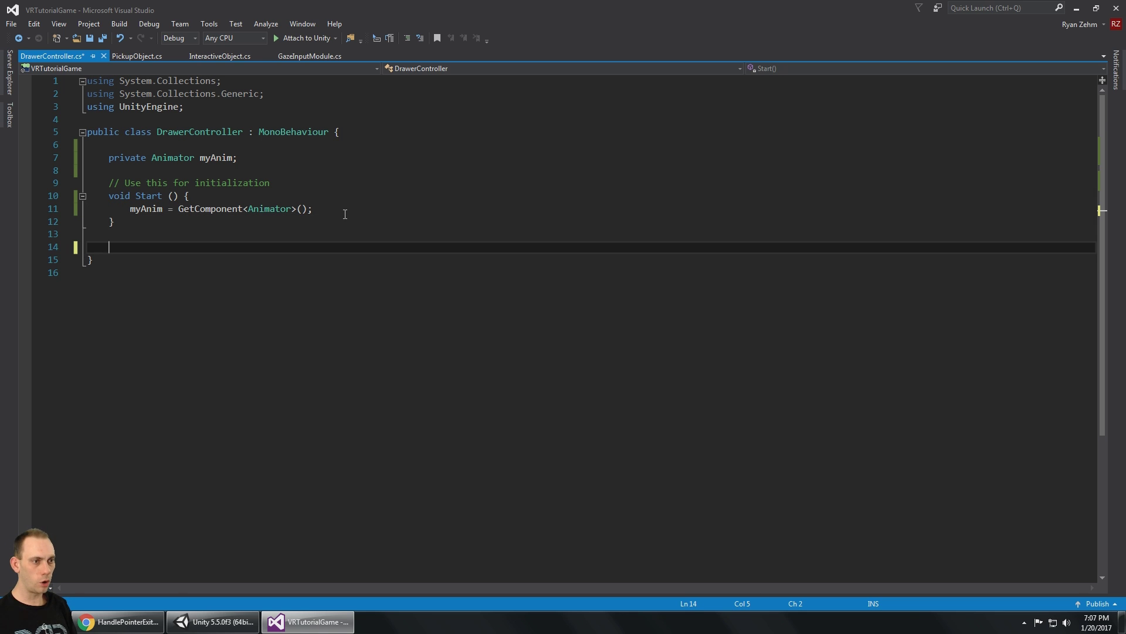
- Add an empty public void method OpenDrawer(bool status) below Start and save the script
text(public )
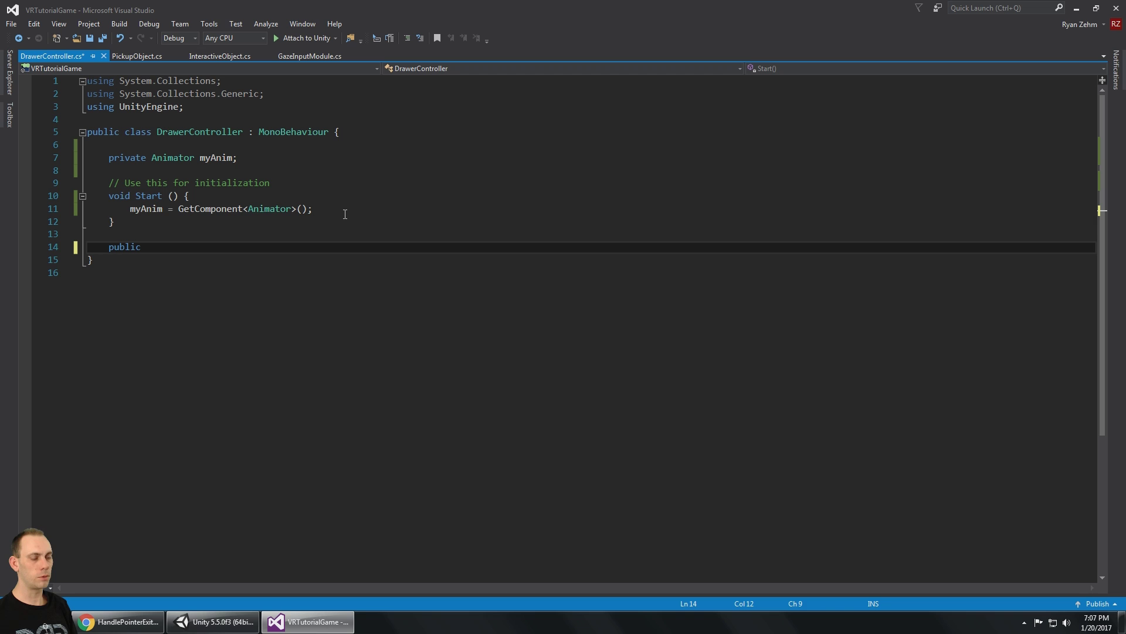
text(void )
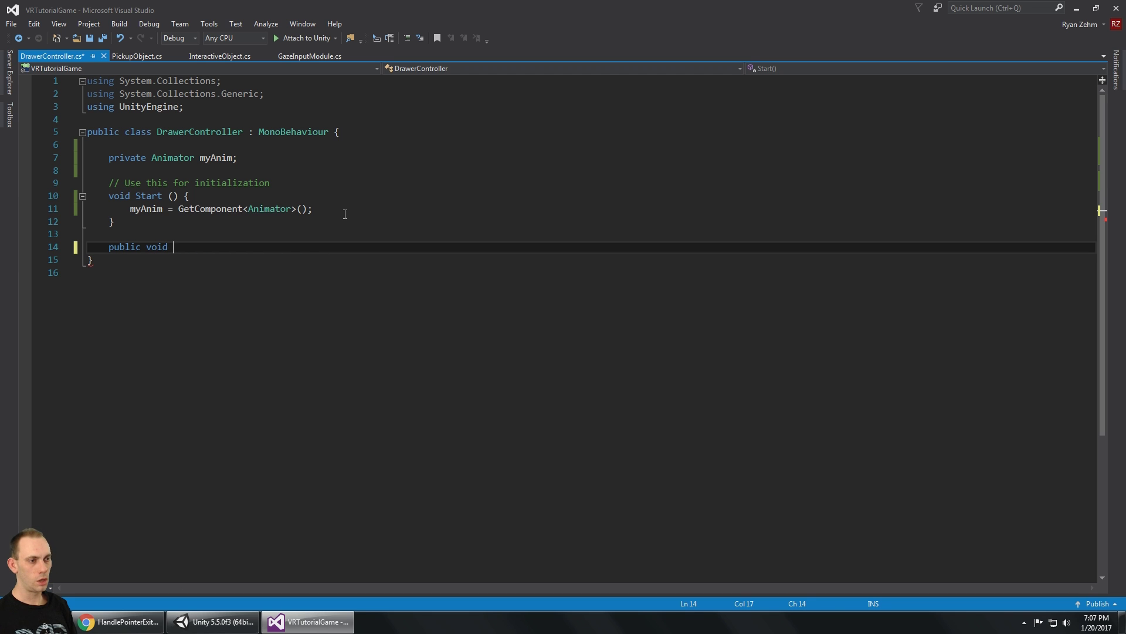
text(Open)
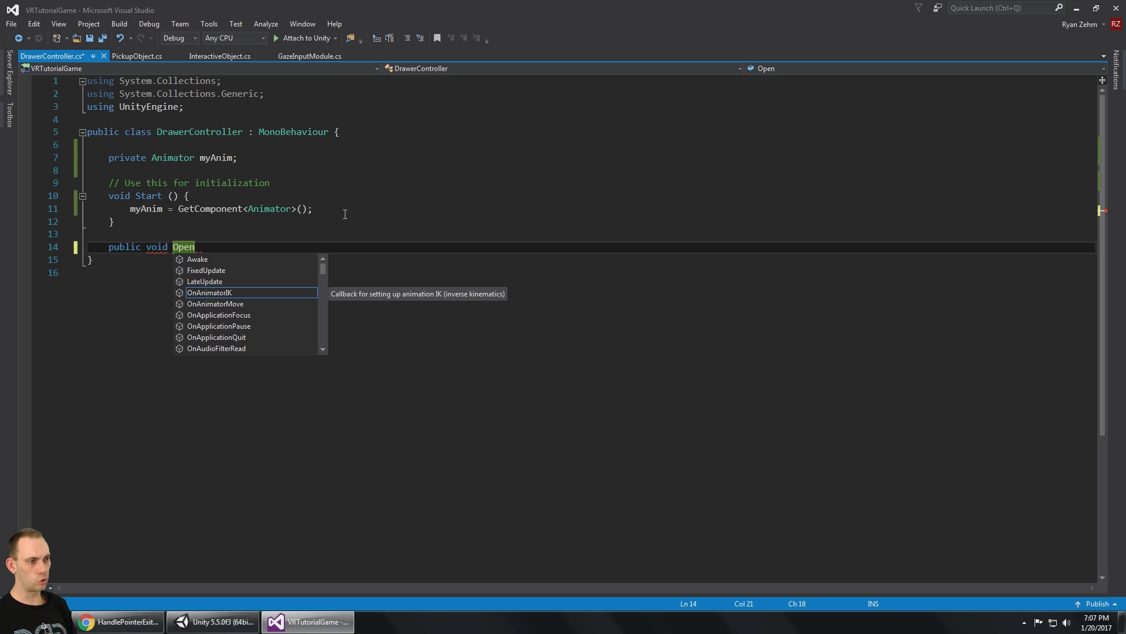
text(Drawer())
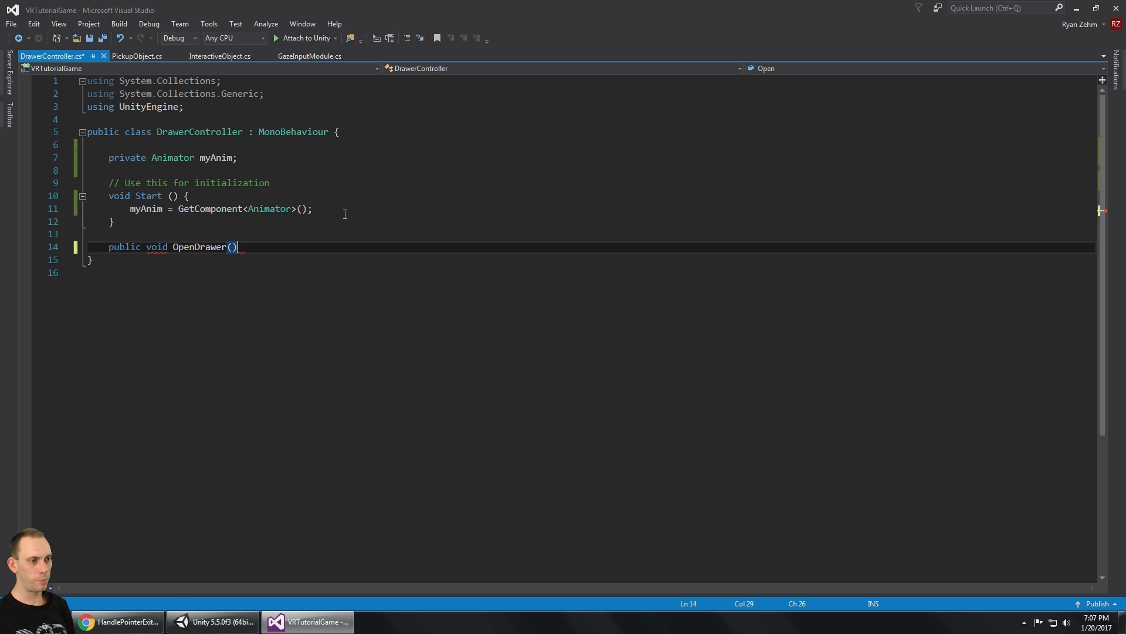
key(Left)
text(boo)
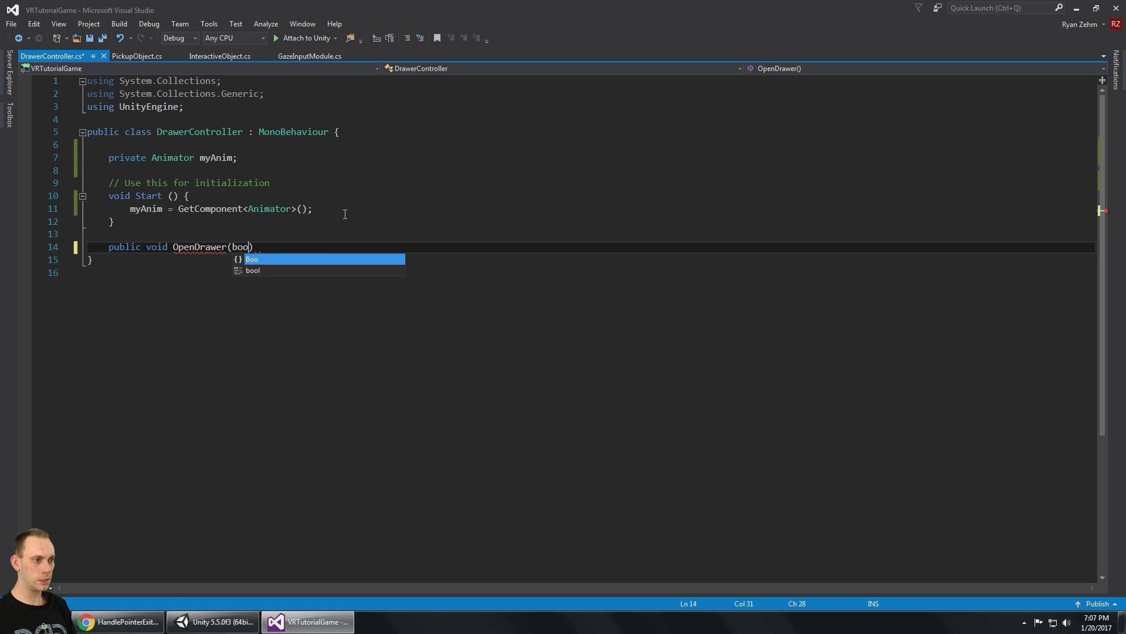
text(l status)
key(Right)
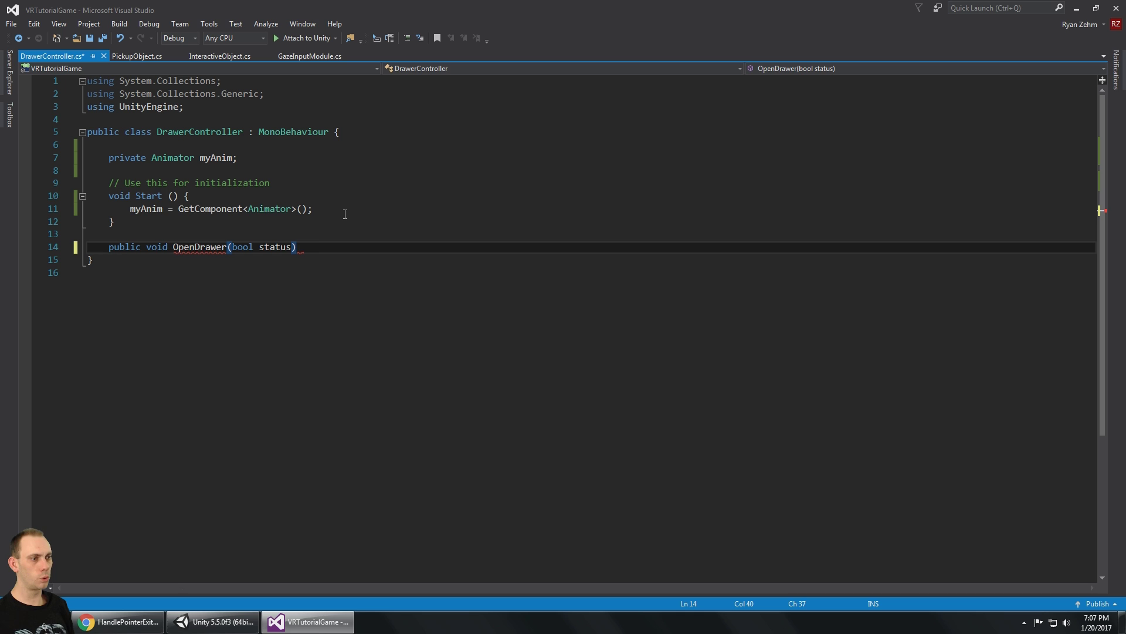
text({)
key(Return)
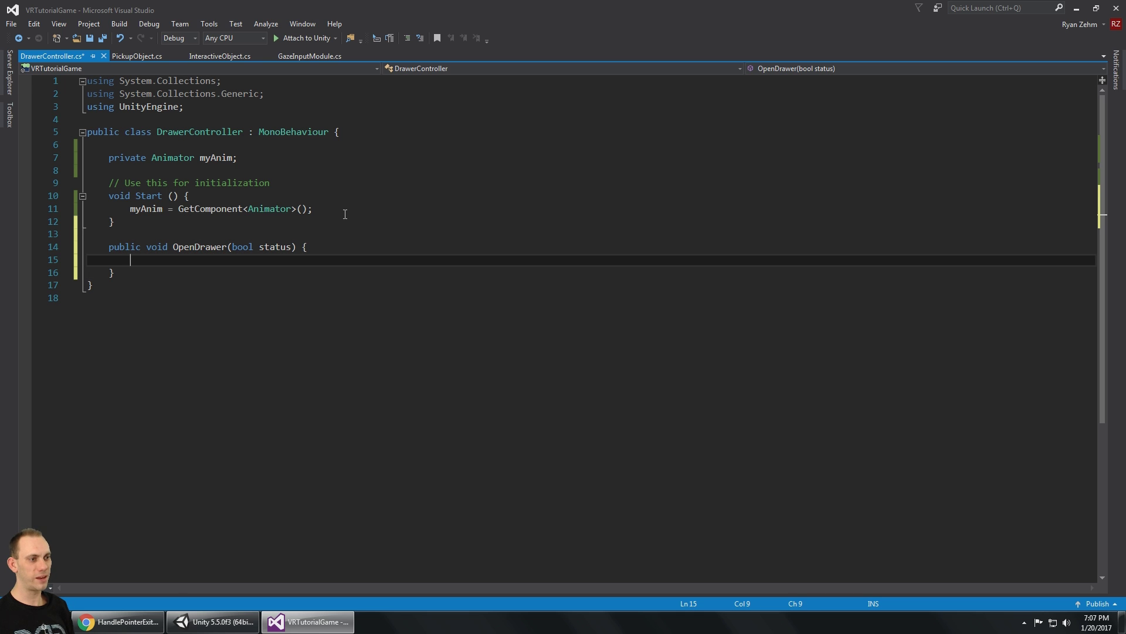
key(ctrl+s)
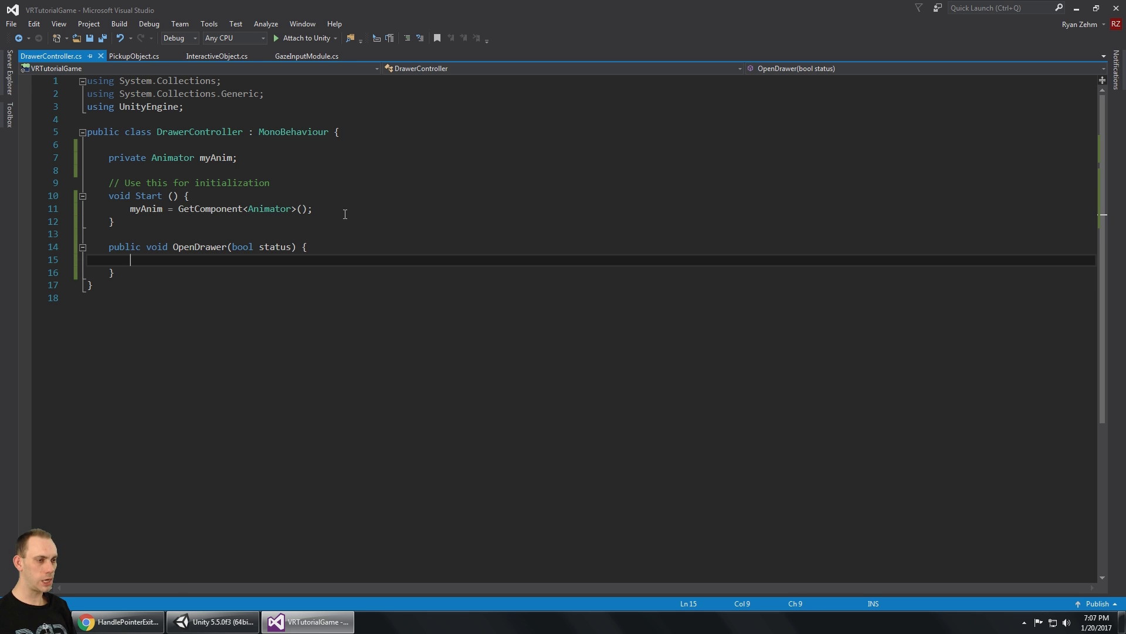
- Inside OpenDrawer, add the statement myAnim.SetBool("Open", status); and save the script
text(myAnim)
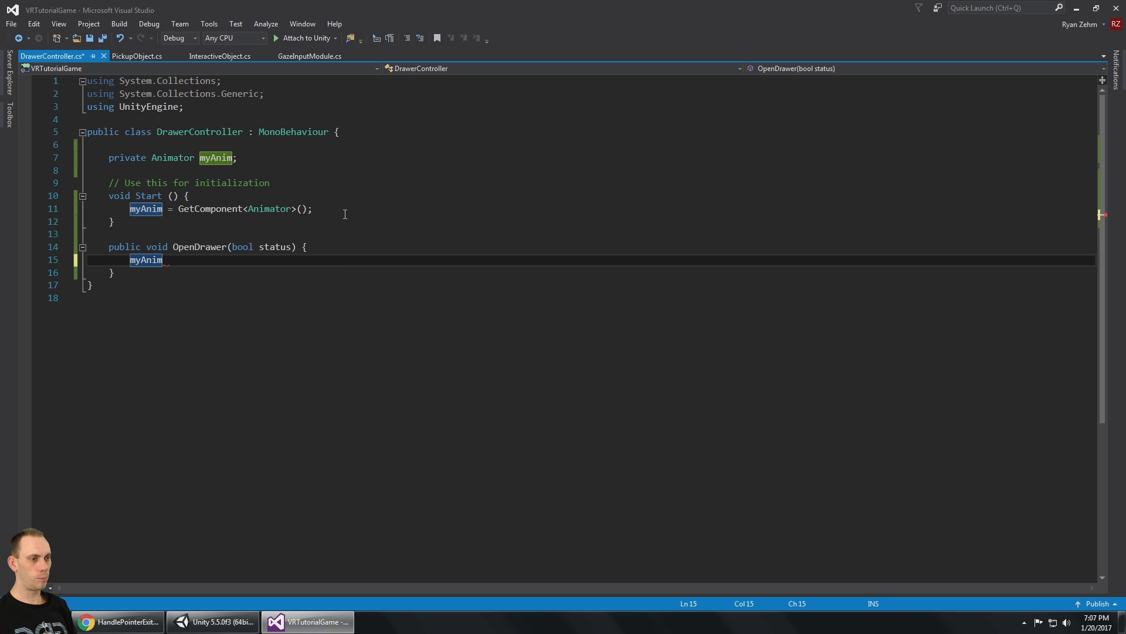
text(.setbo)
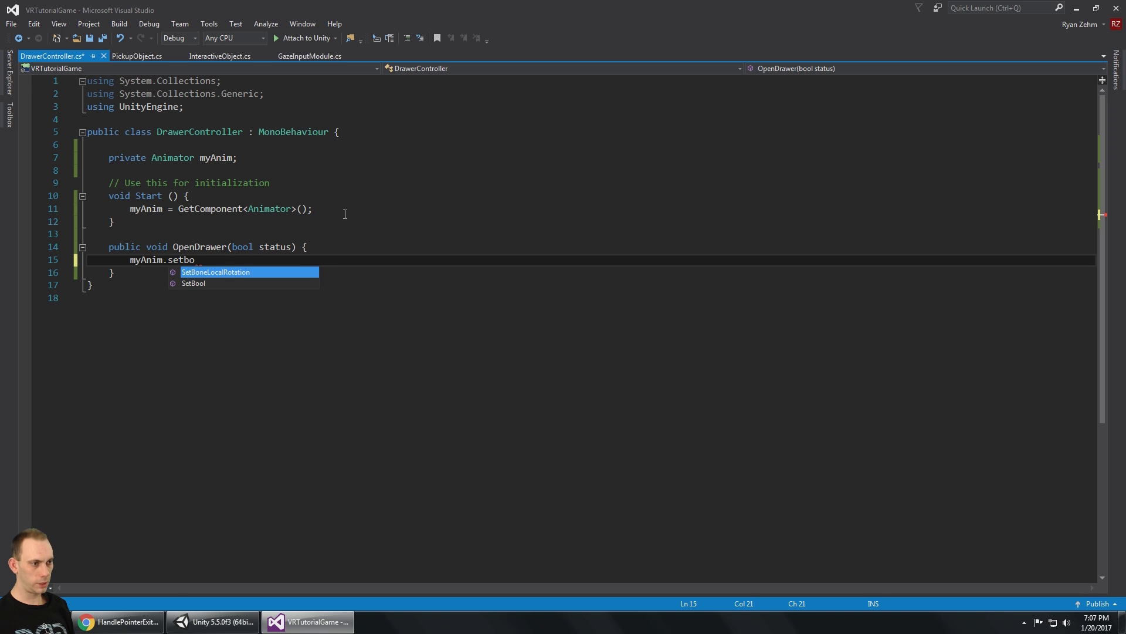
text(o(")
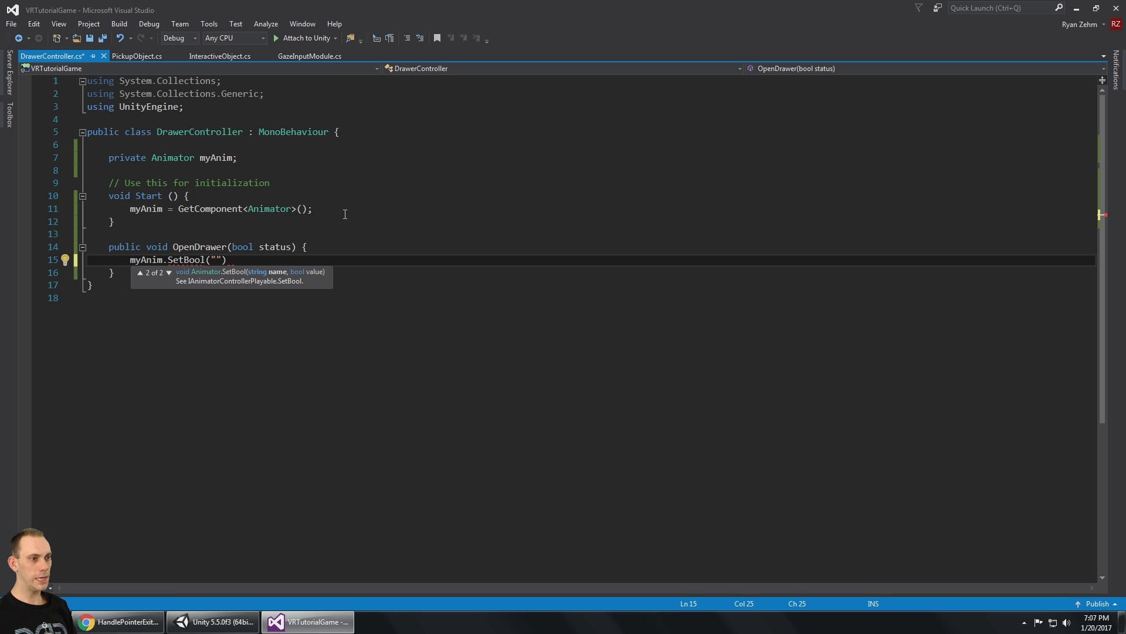
text(Open)
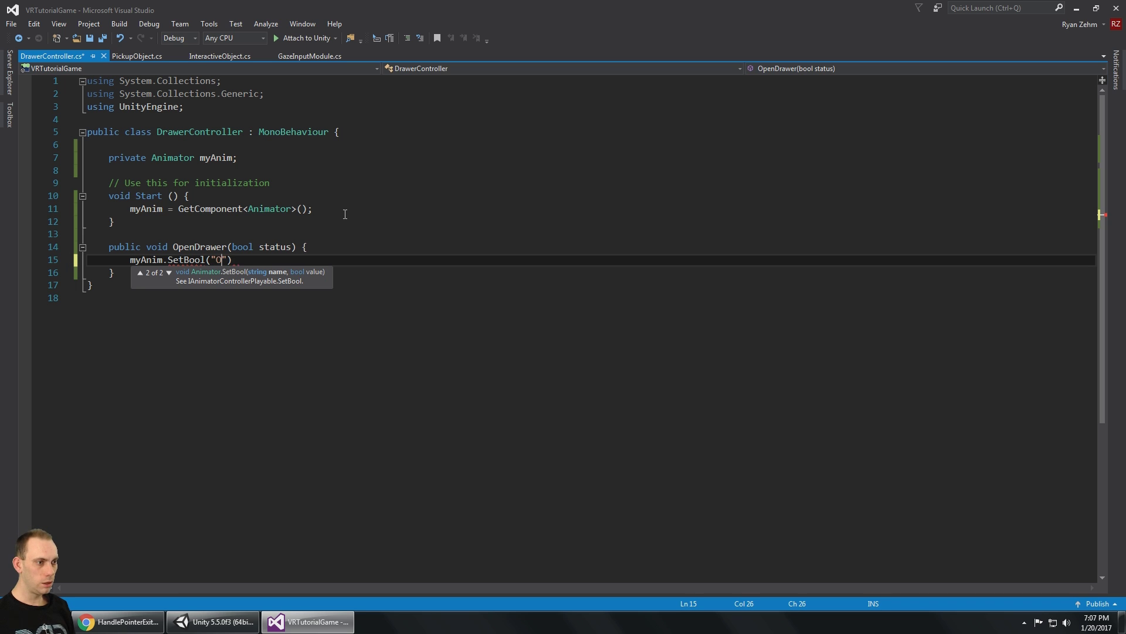
text(", )
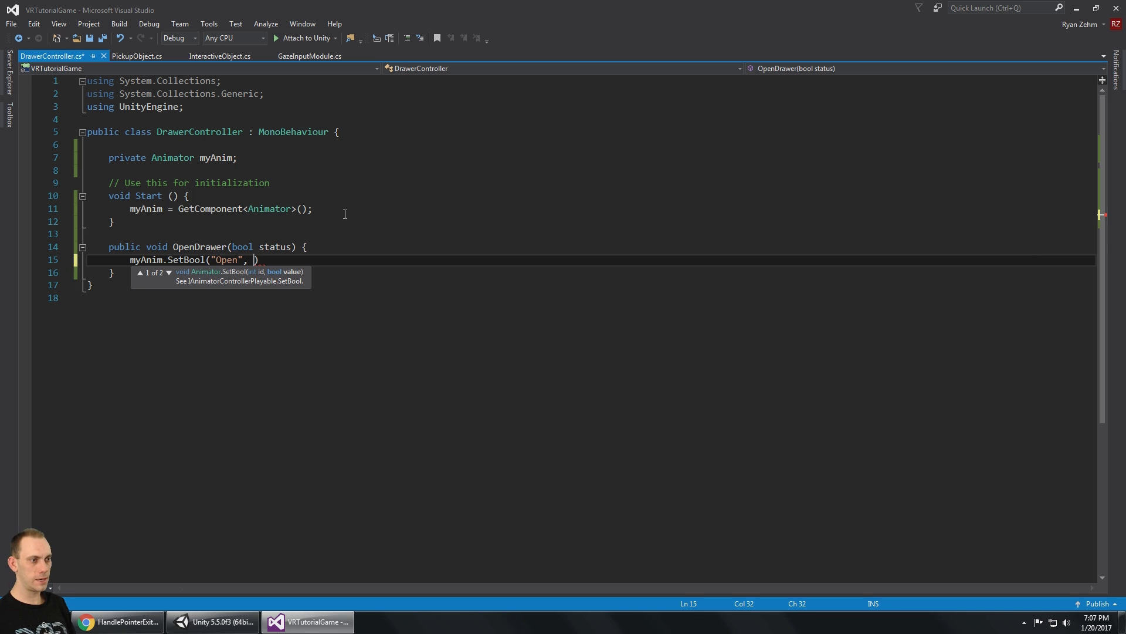
text(status))
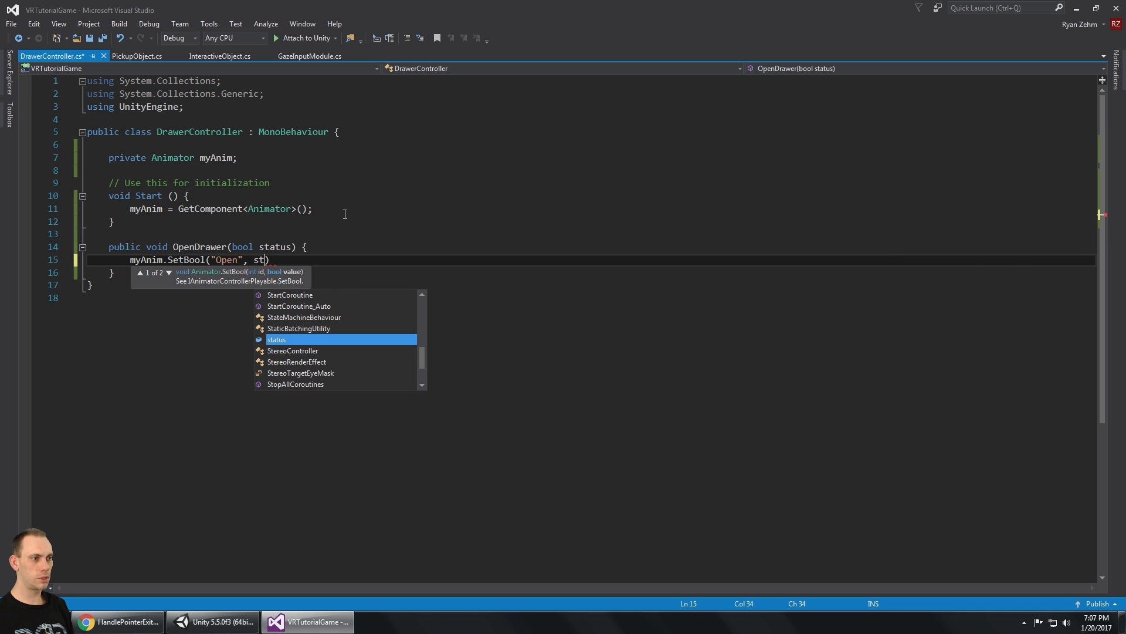
text(;)
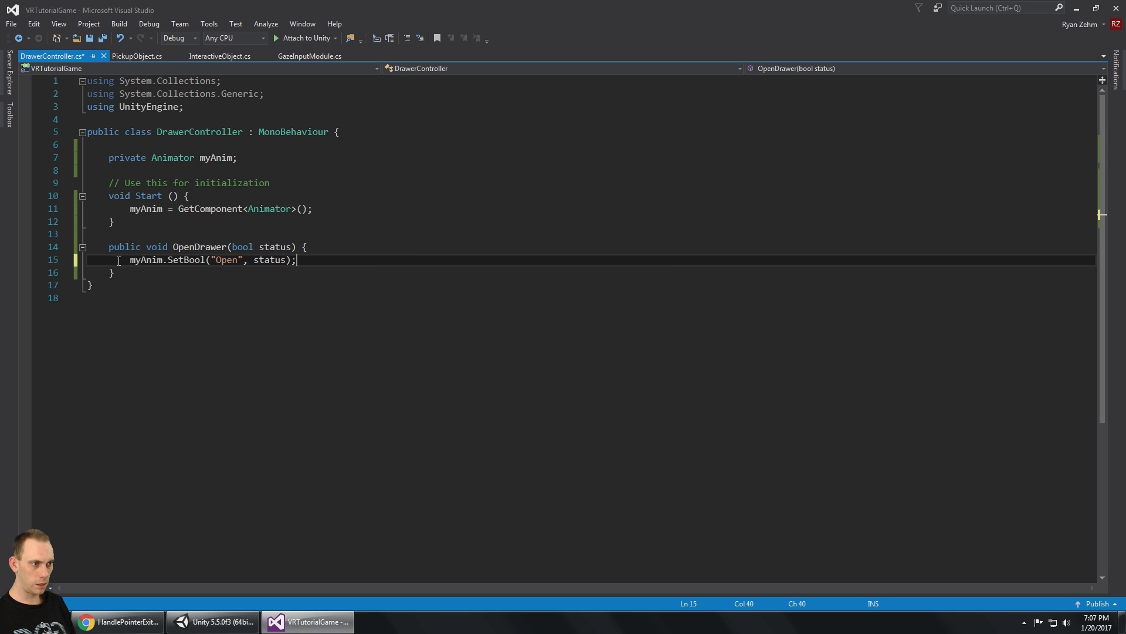
key(ctrl+s)
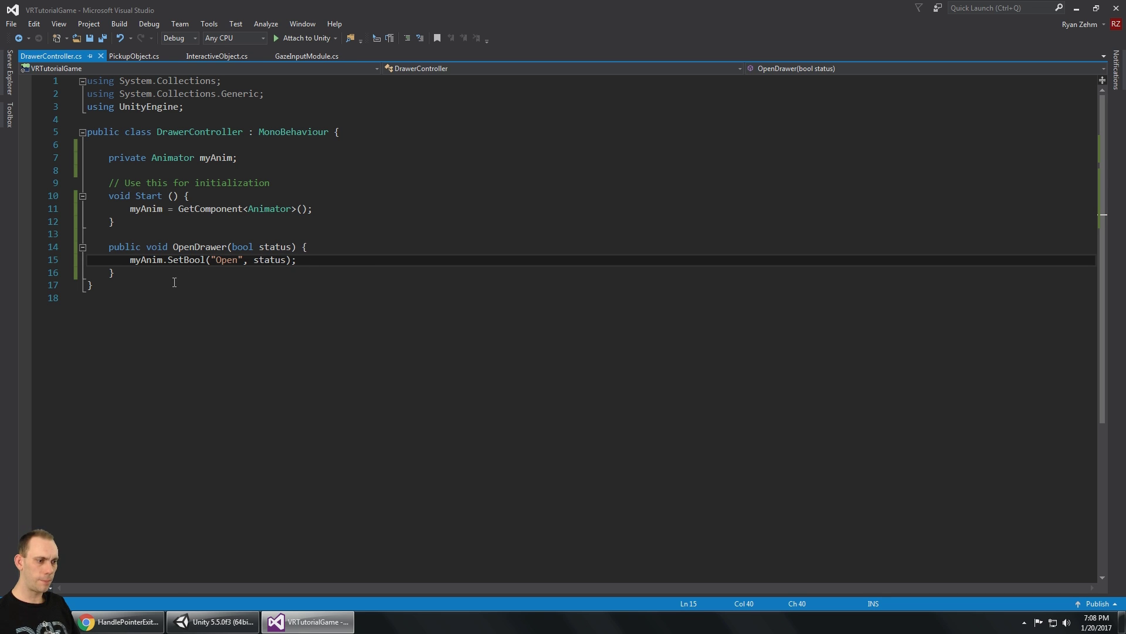
double_click(231, 261)
- Switch to Unity, add the Interactive Object script component to the Drawer object, and save the scene
click(214, 622)
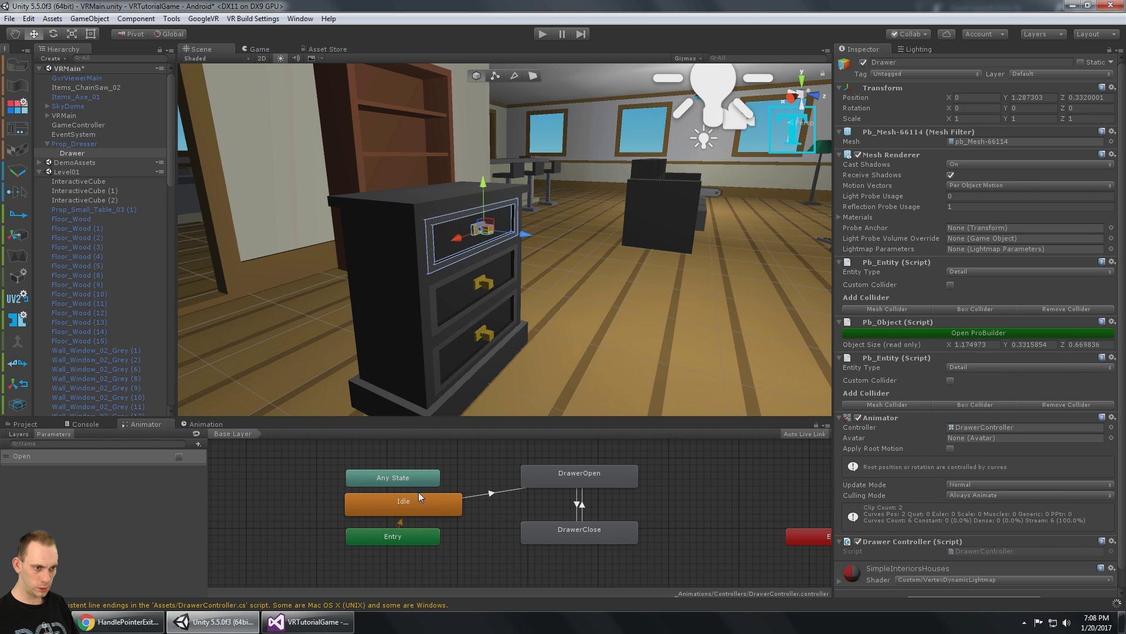
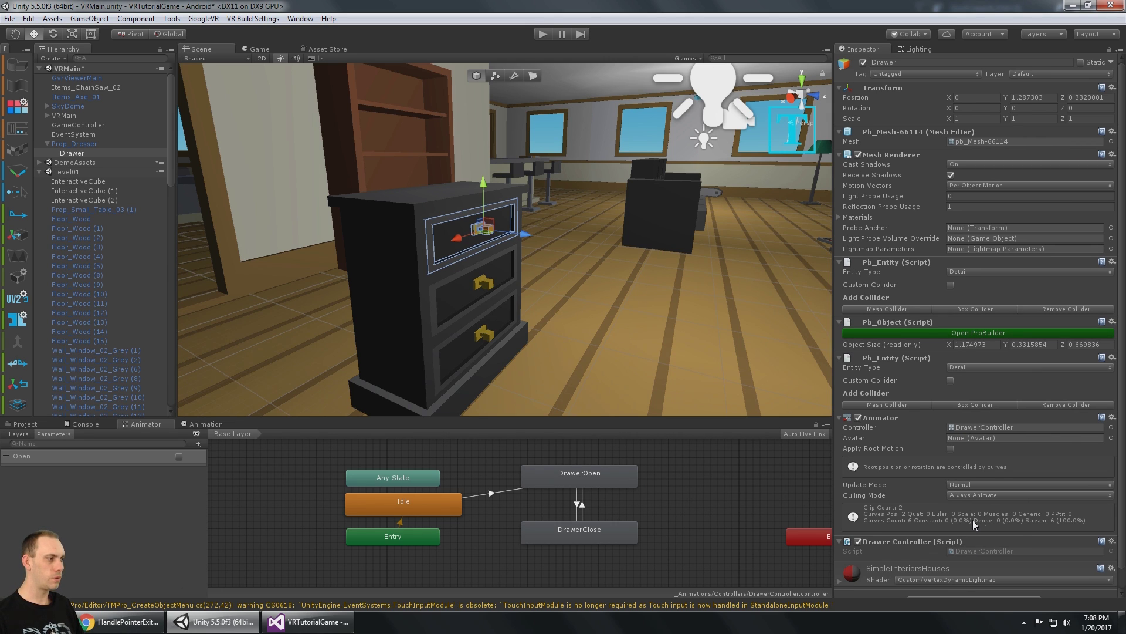
scroll(985, 409, down, 2)
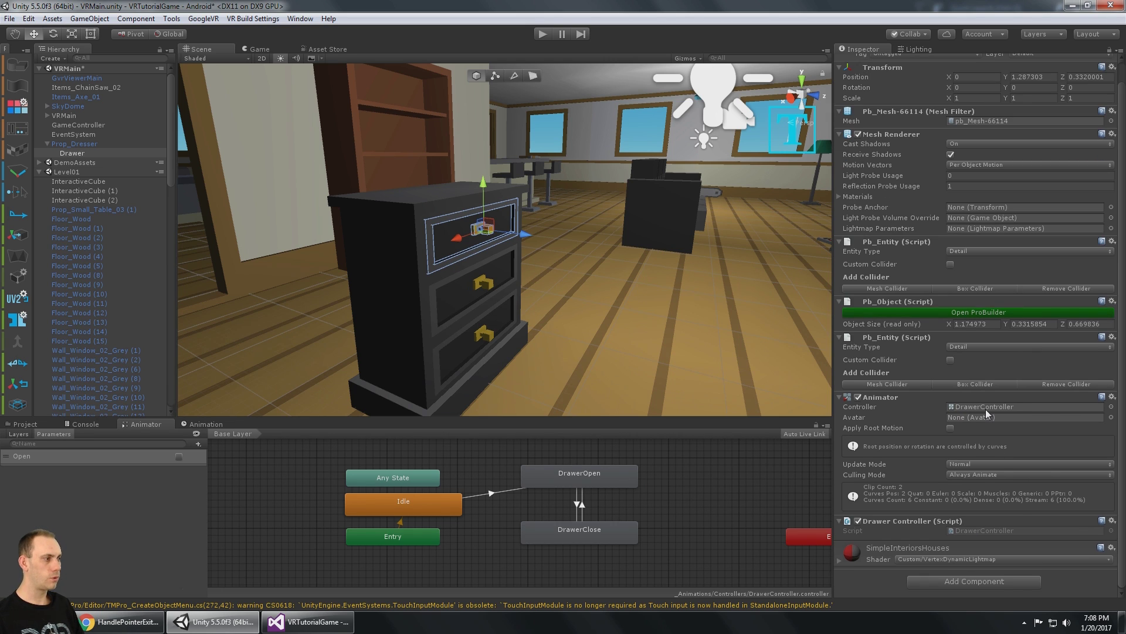
click(965, 584)
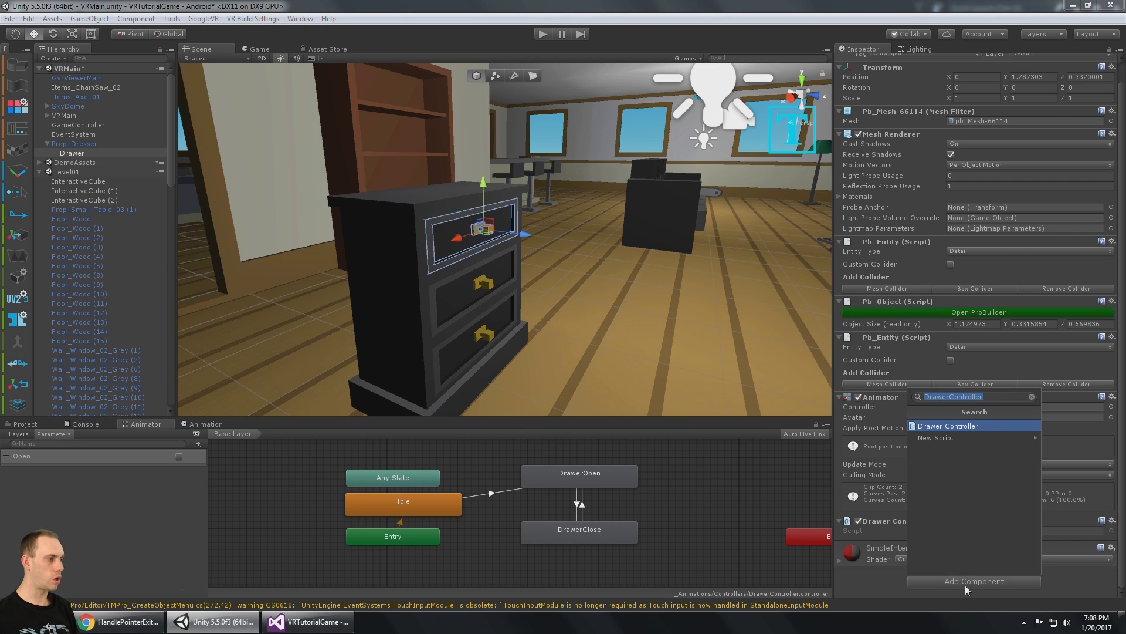
text(inter)
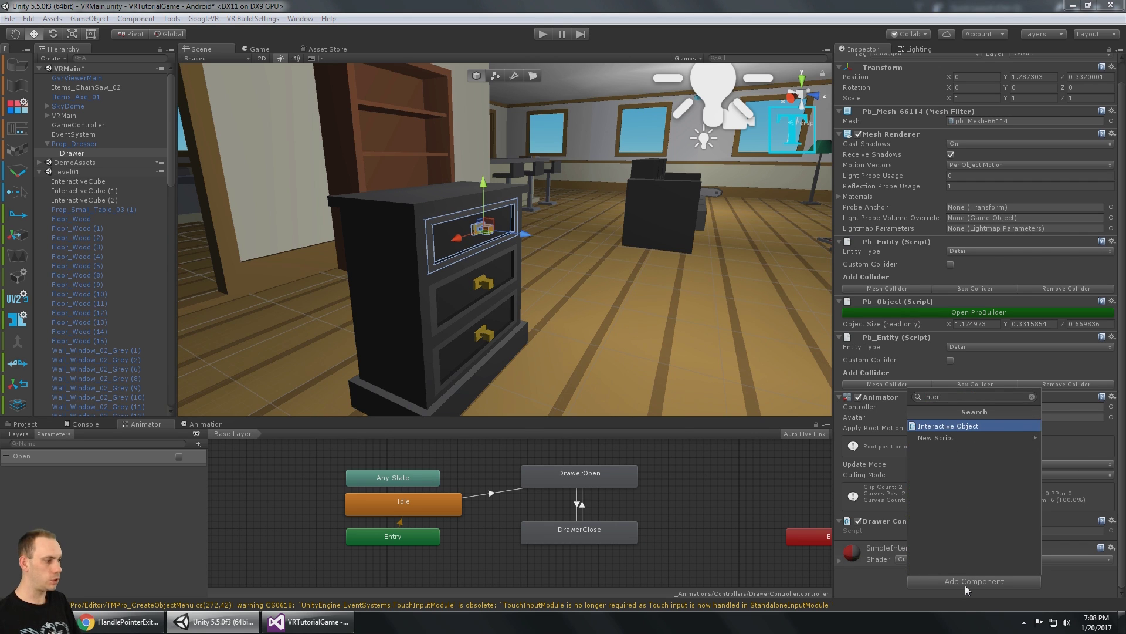
key(Return)
scroll(1013, 427, down, 1)
scroll(1013, 422, down, 1)
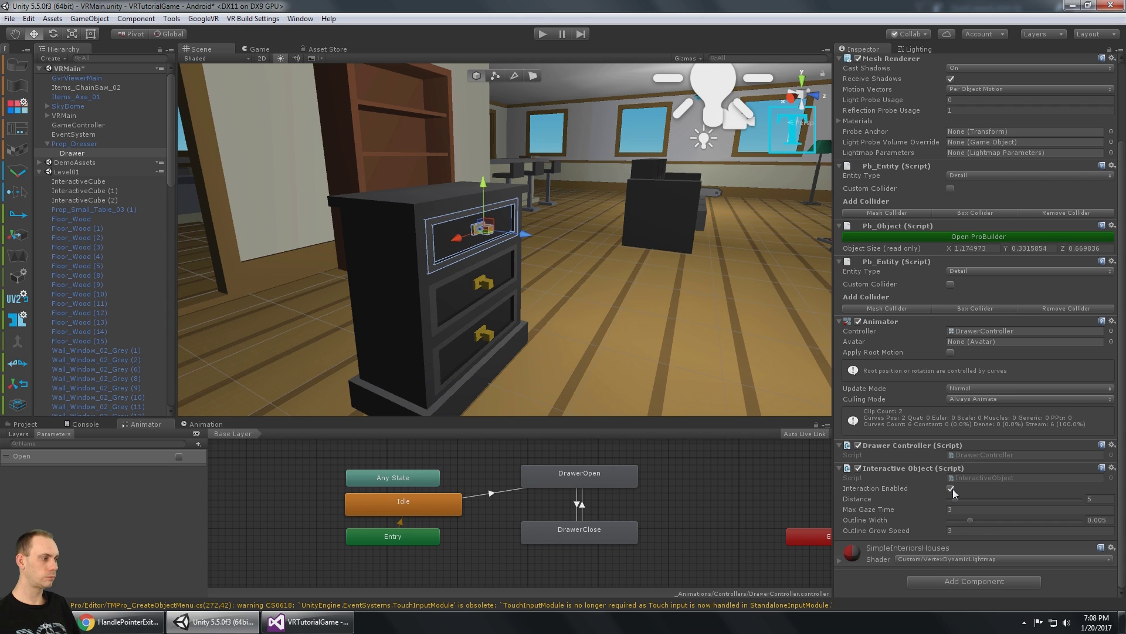
key(ctrl+s)
- Add an Event Trigger component to the Drawer object and give it a PointerDown event
click(976, 581)
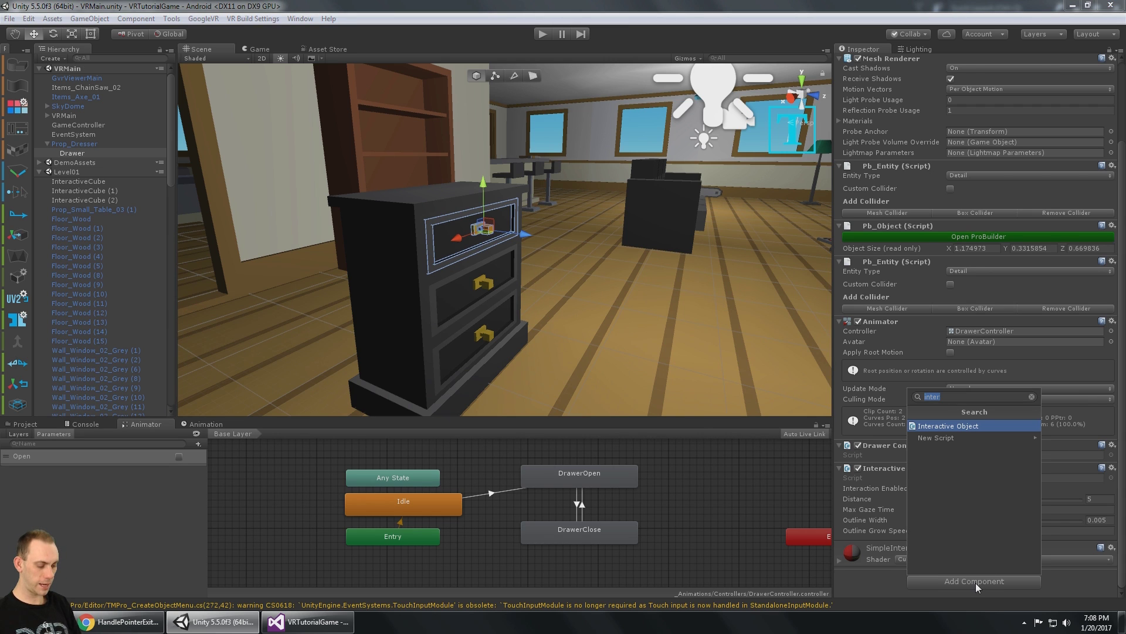
text(evnt)
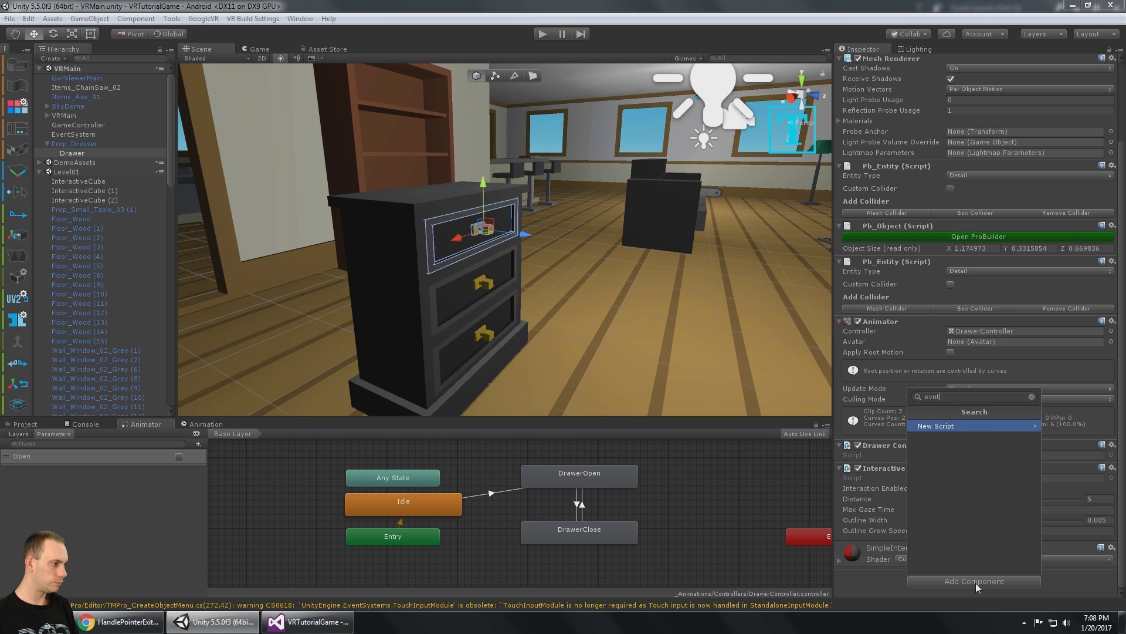
key(BackSpace)
key(BackSpace)
key(Down)
key(Return)
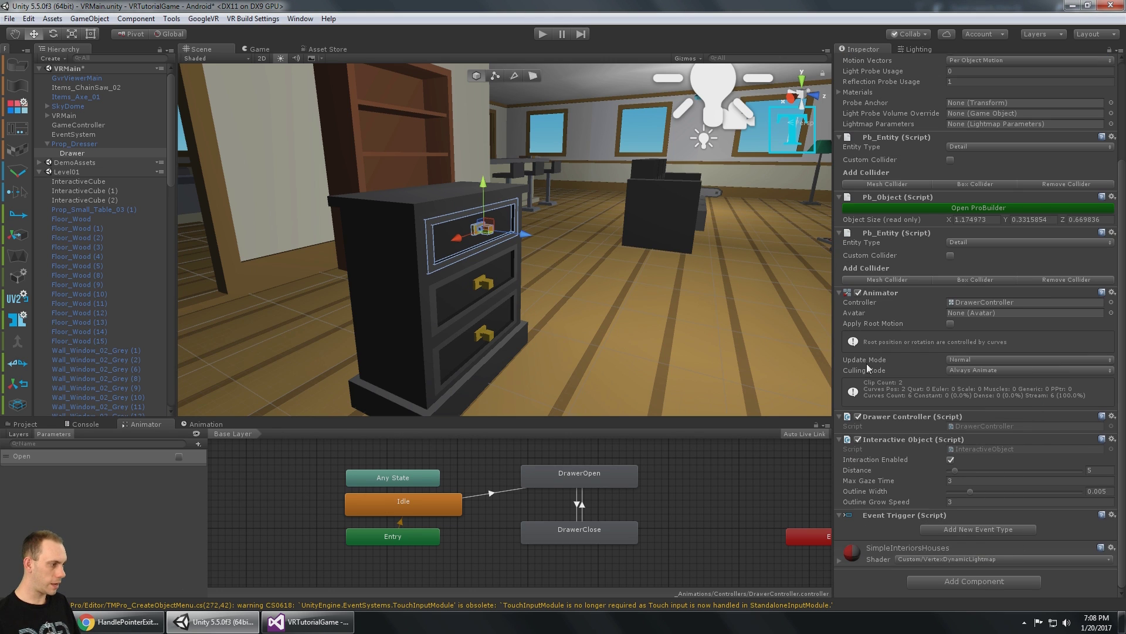
click(986, 530)
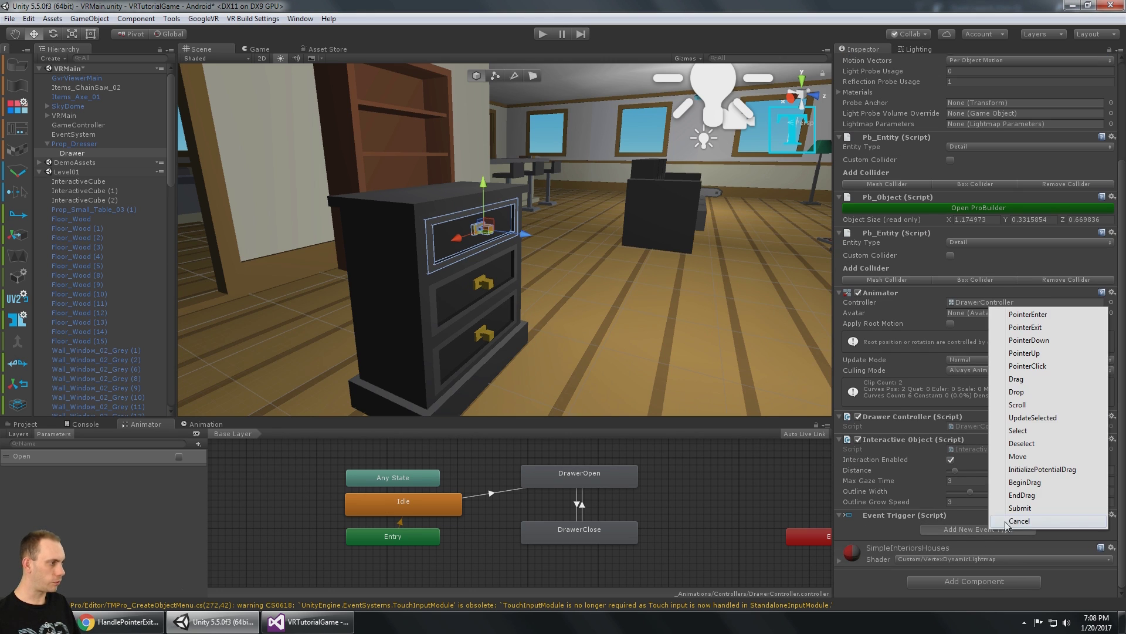
click(1050, 339)
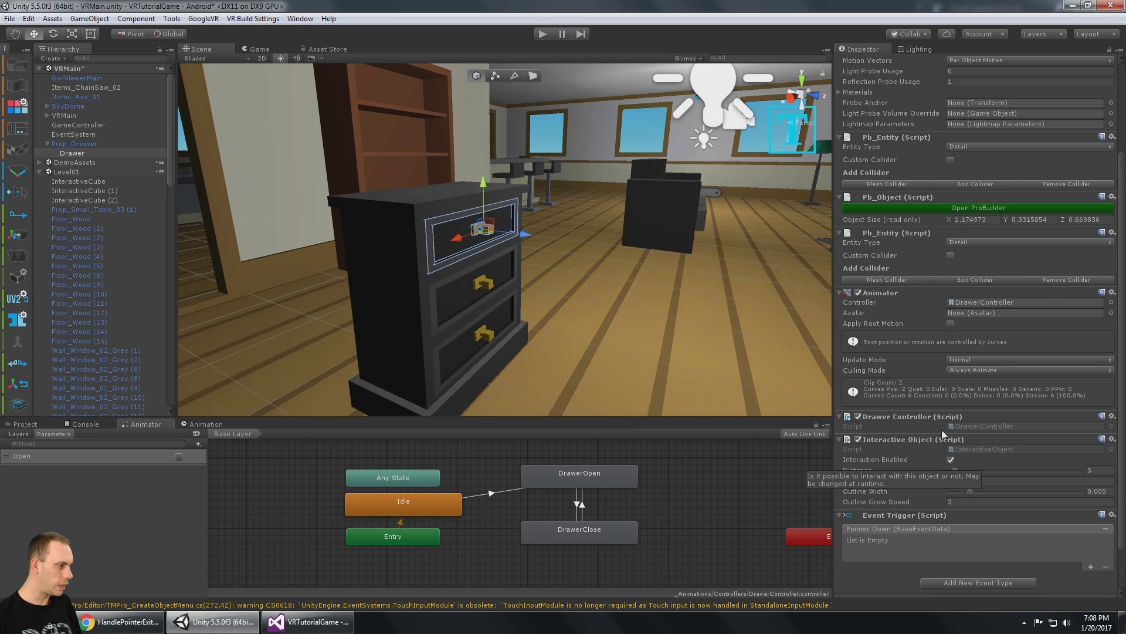
- Add a Pointer Down callback that targets the drawer's own Drawer Controller component and calls DrawerController.OpenDrawer (bool)
scroll(1024, 468, down, 3)
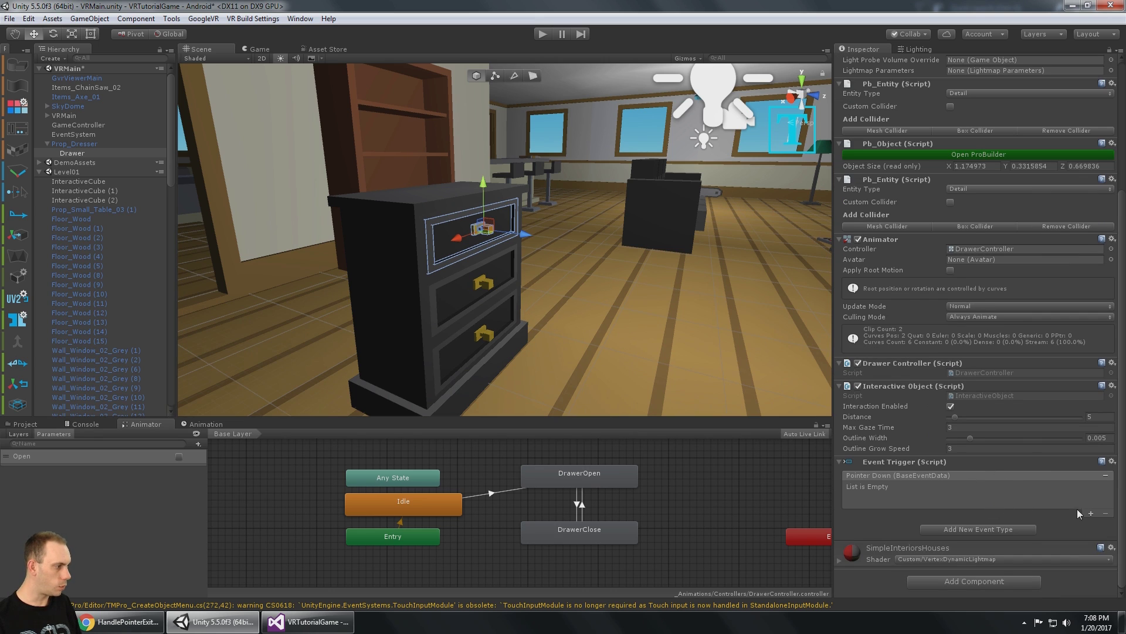
click(1091, 514)
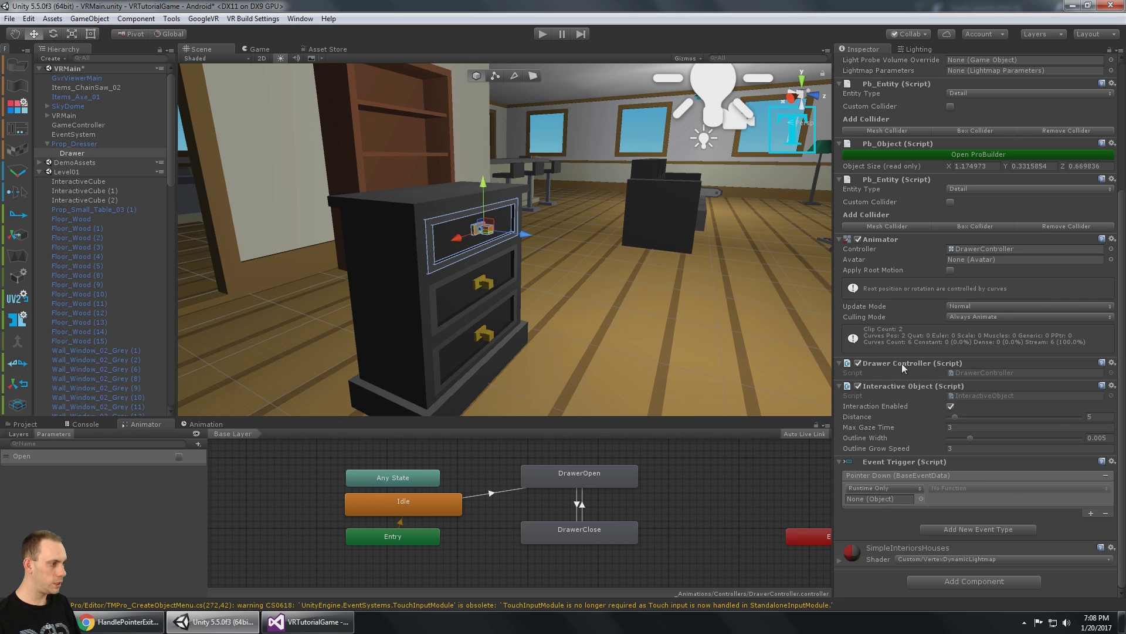
drag(901, 365, 886, 498)
click(975, 488)
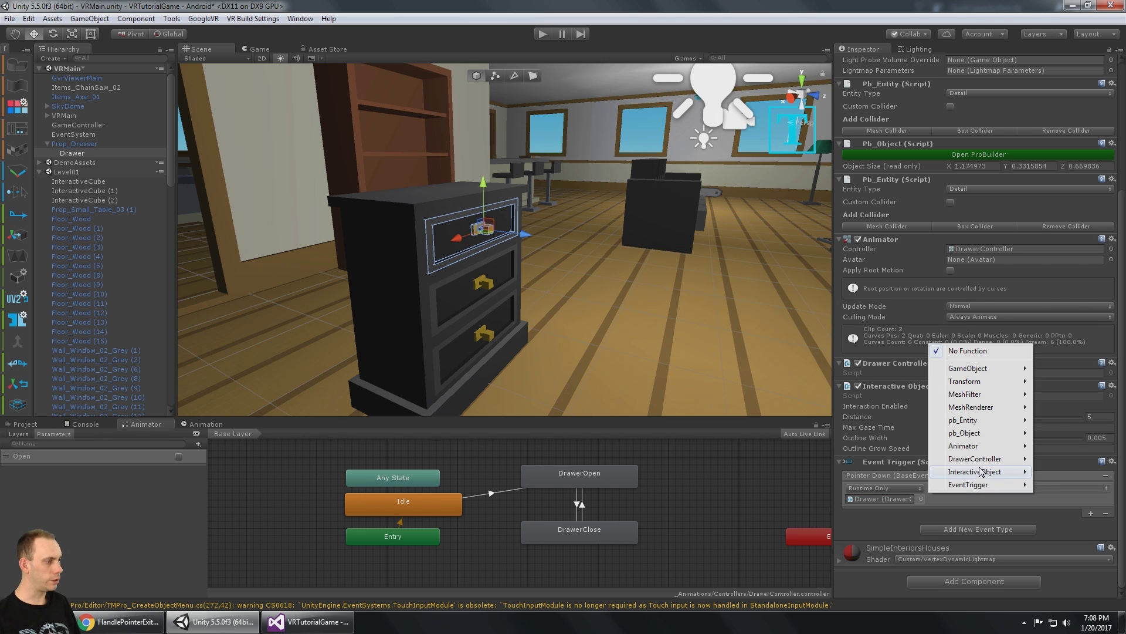
mouse_move(977, 458)
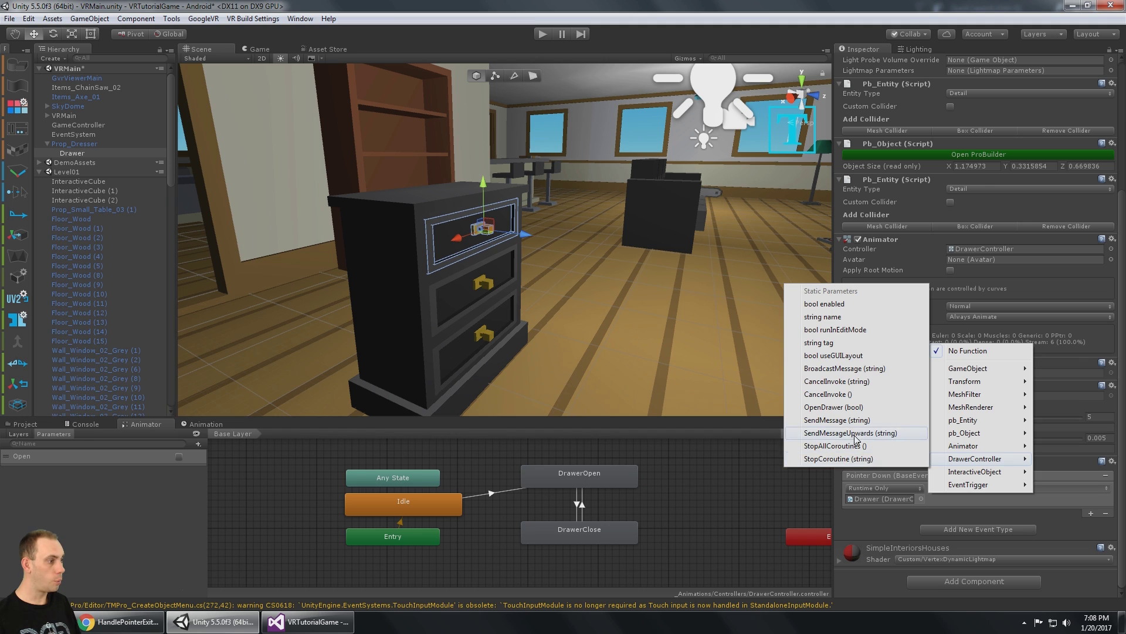
click(836, 407)
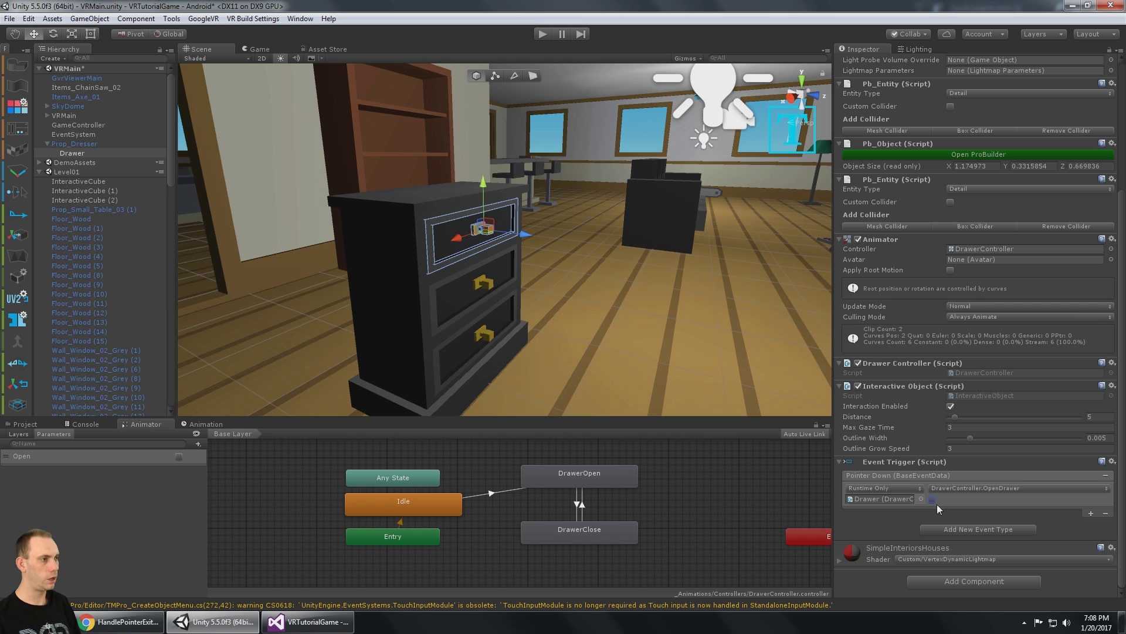
- Switch to Visual Studio, remove the bool status parameter from the OpenDrawer method signature, and save the script
click(308, 621)
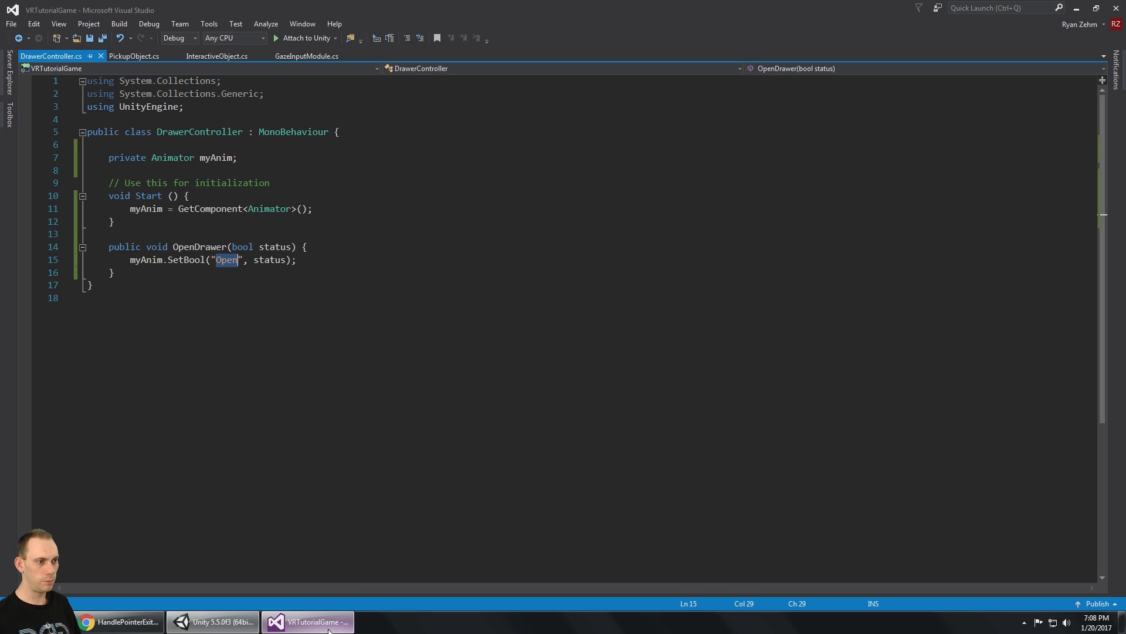
click(331, 258)
key(Up)
key(Left)
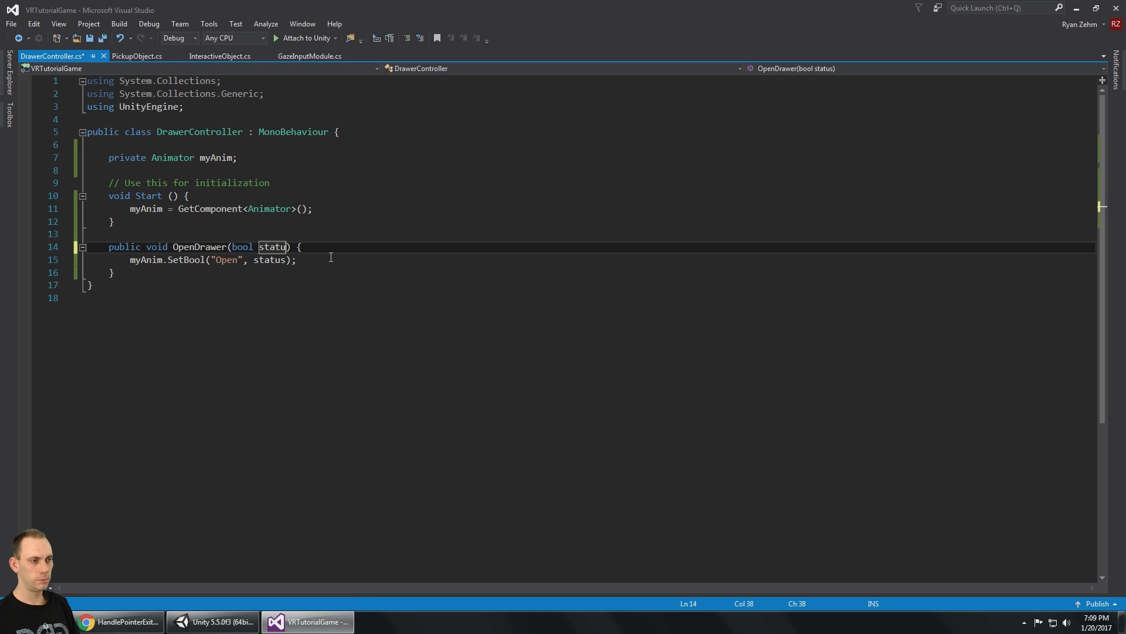
key(BackSpace)
key(BackSpace)
key(BackSpace)
key(BackSpace)
key(BackSpace)
key(BackSpace)
key(BackSpace)
key(BackSpace)
key(BackSpace)
key(BackSpace)
key(BackSpace)
key(ctrl+s)
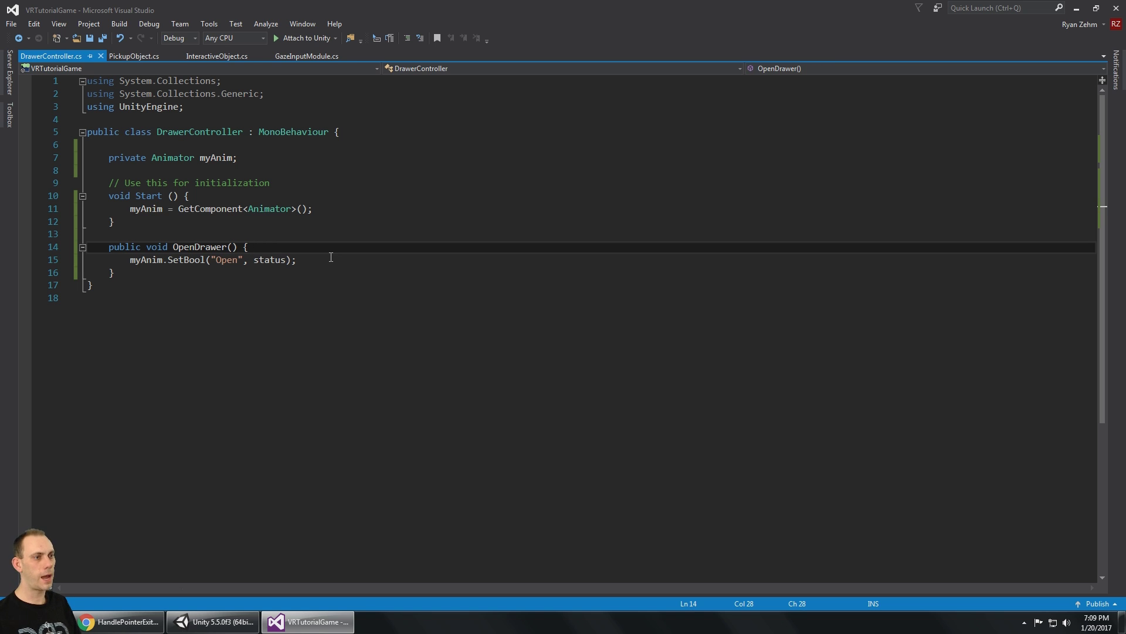
- Declare a private bool field named openStatus below myAnim, followed by a blank line, and save the script
click(317, 171)
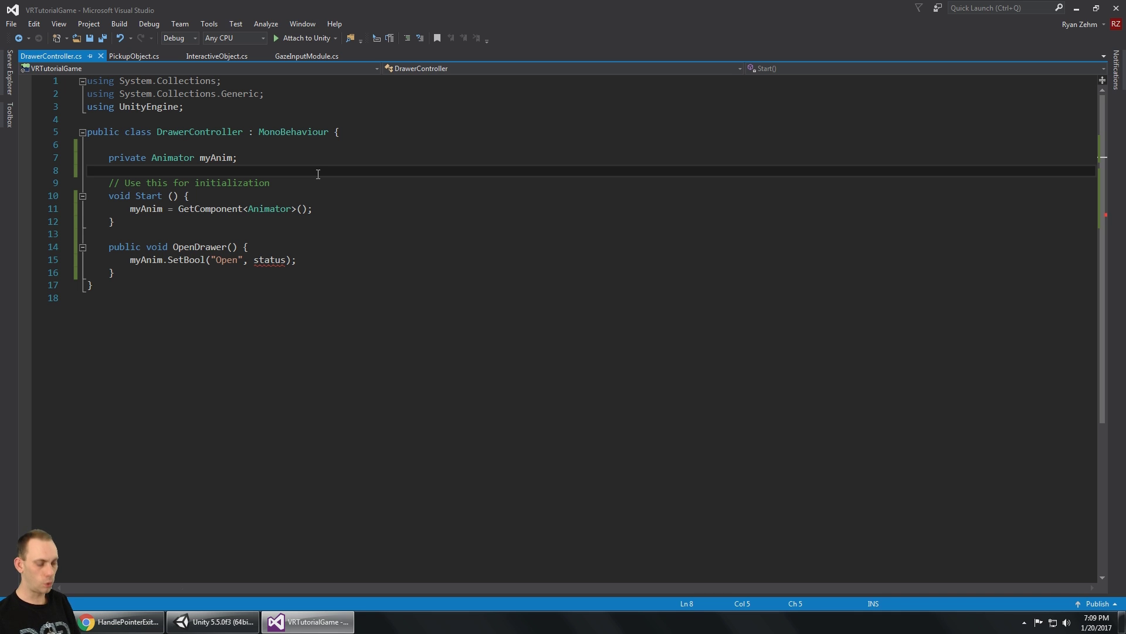
text(private bool )
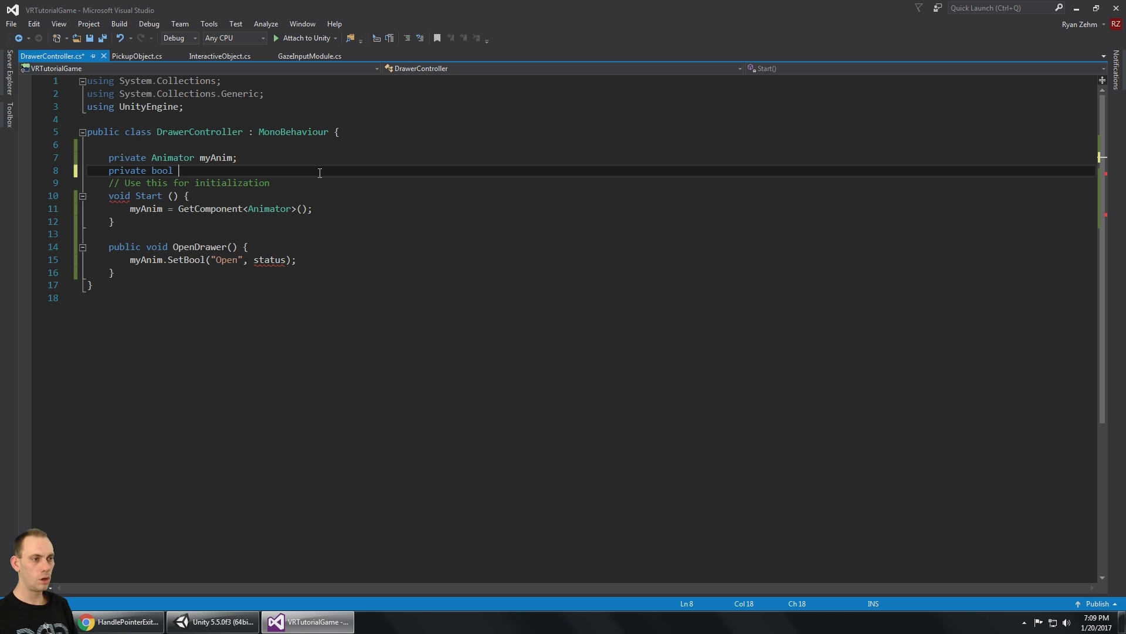
text(open)
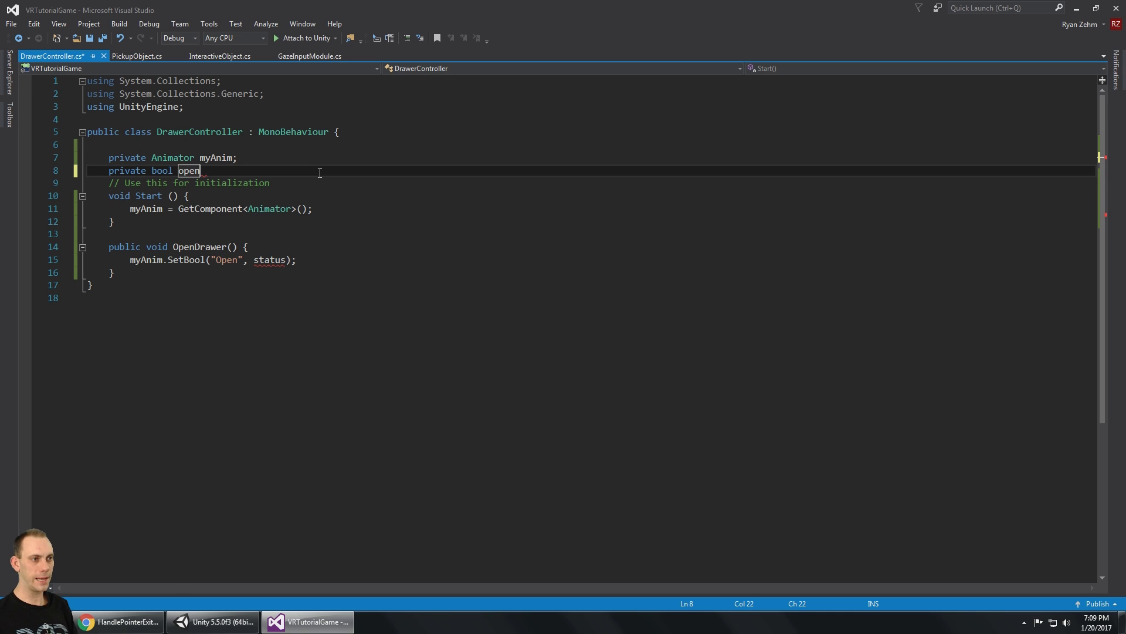
text(Status;)
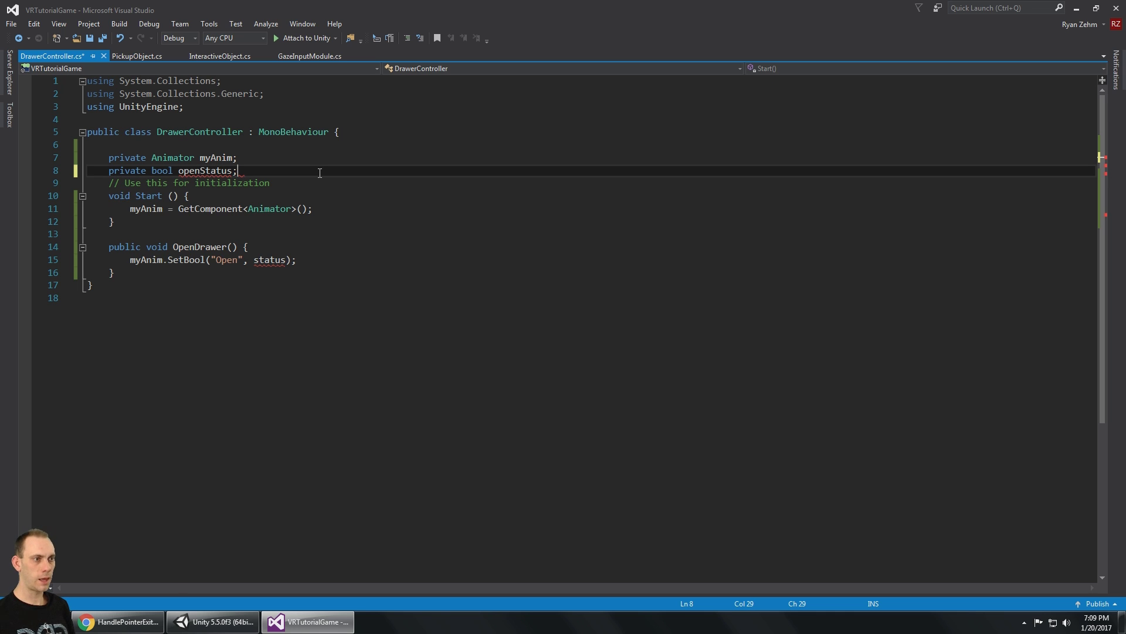
key(Down)
key(Home)
key(Return)
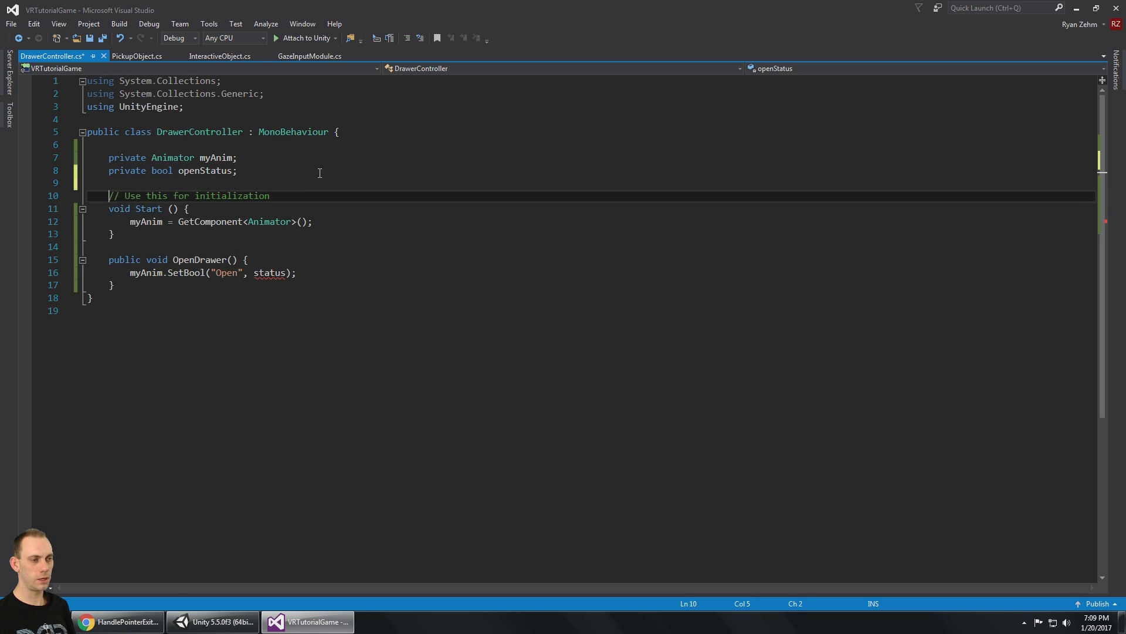
key(Down)
key(Down)
key(ctrl+s)
- Insert the line openStatus = !openStatus; at the start of the OpenDrawer method and save the script
key(Down)
key(Down)
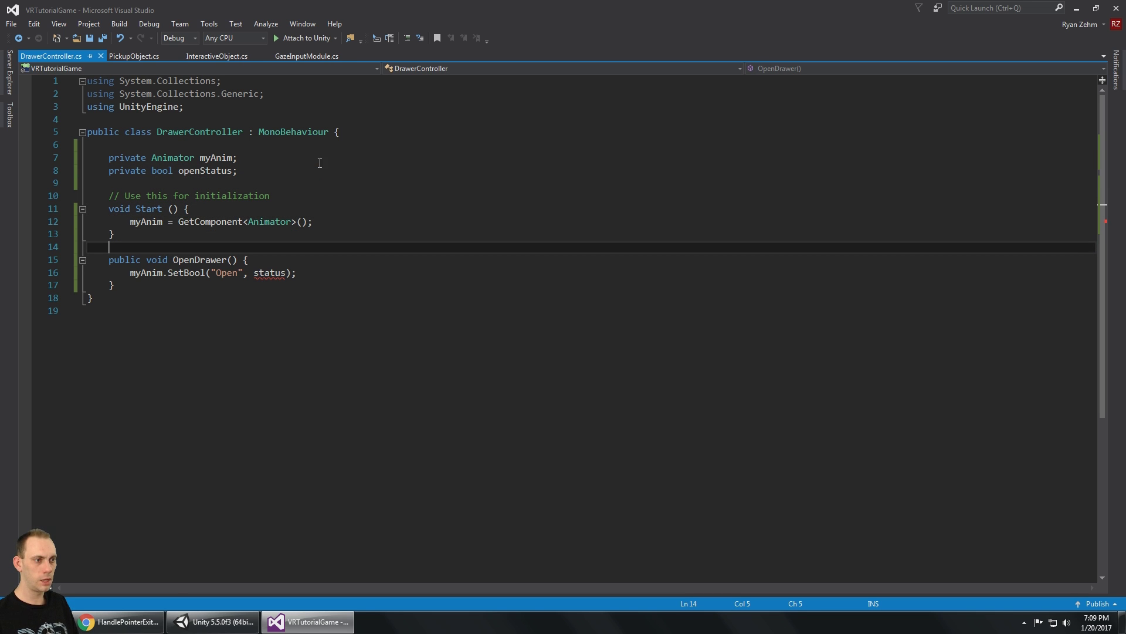
click(345, 268)
key(Up)
key(Down)
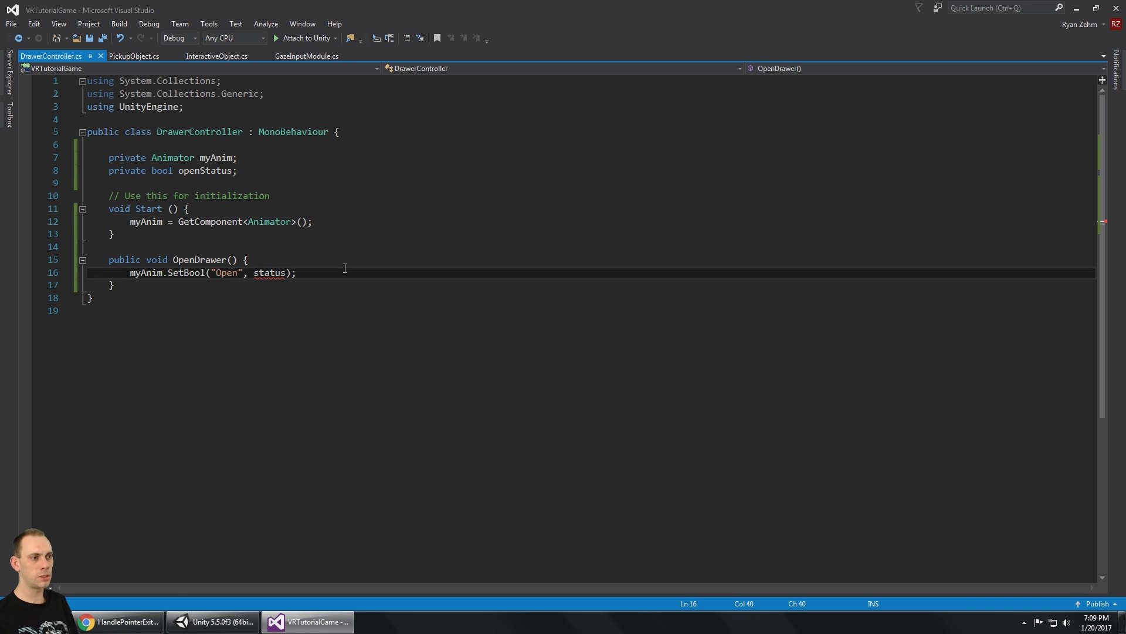
double_click(270, 273)
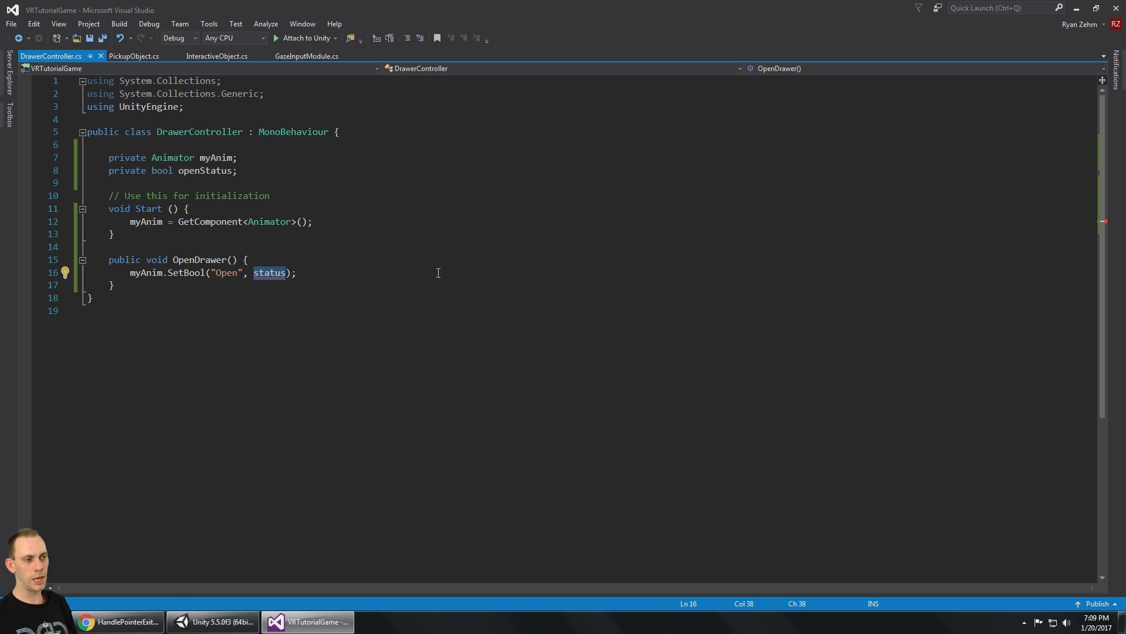
key(Up)
key(Return)
text(ope)
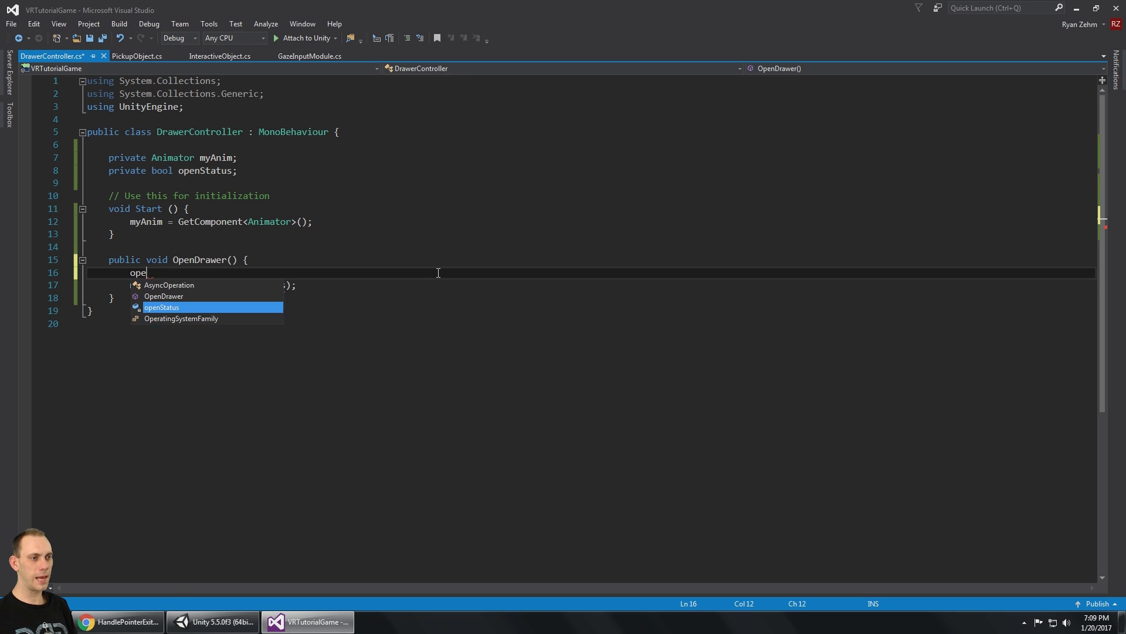
text(nStatus = !)
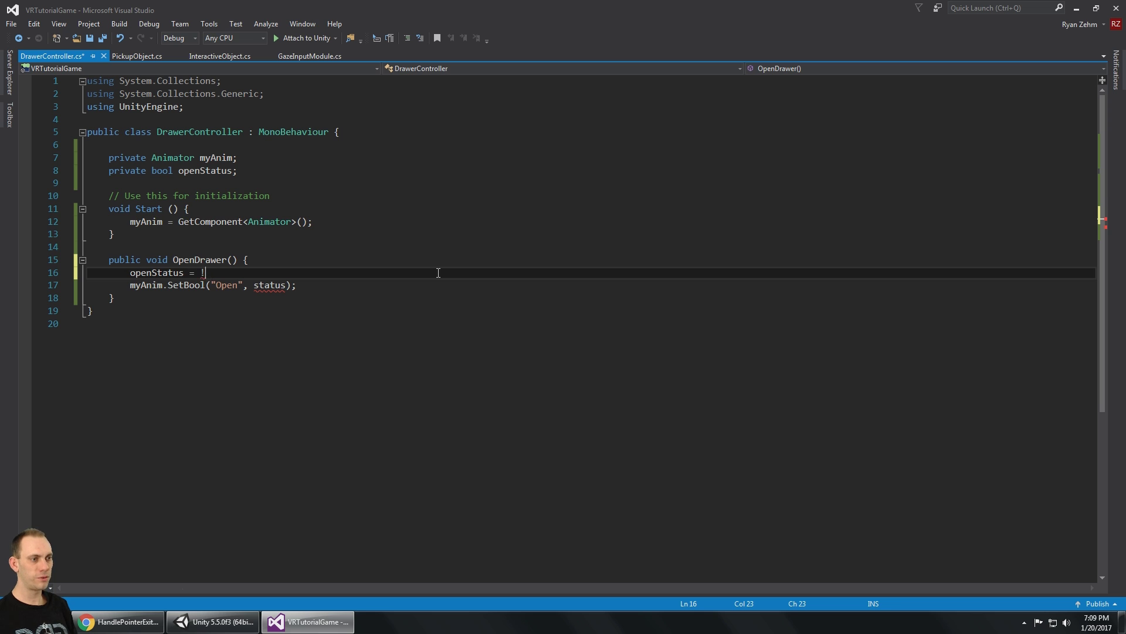
text(openStatus;)
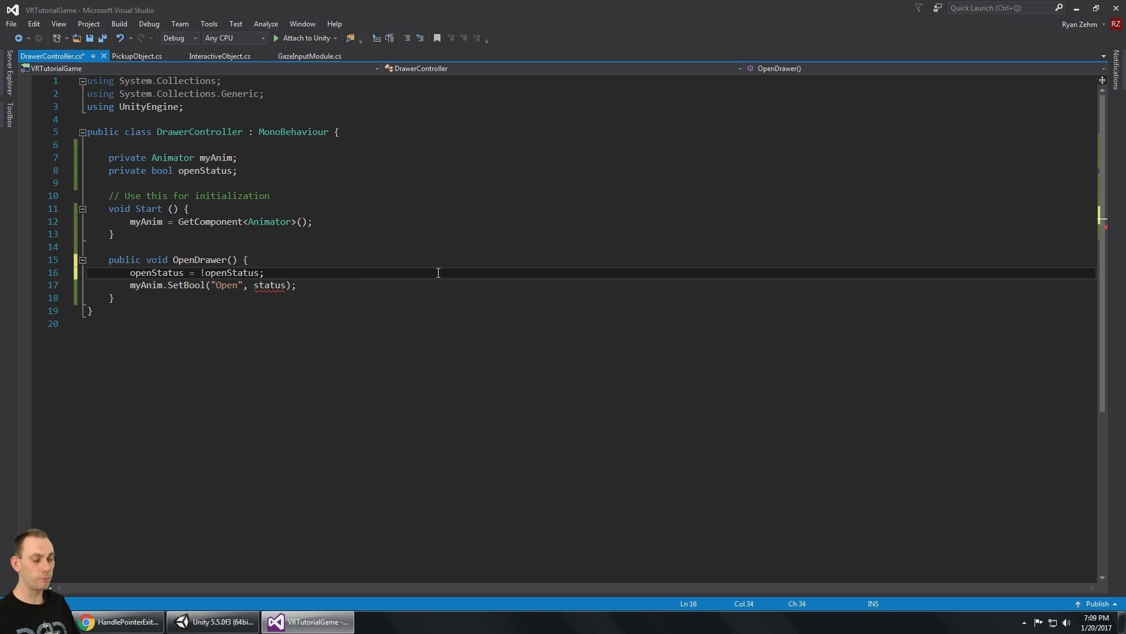
key(ctrl+s)
key(Left)
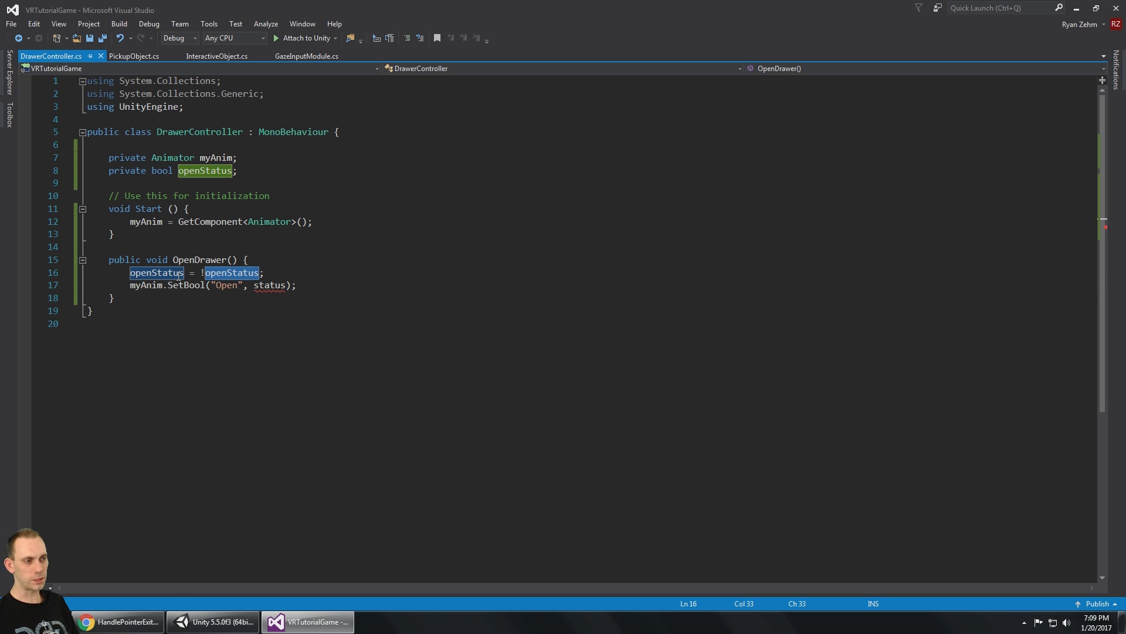
click(186, 273)
click(152, 274)
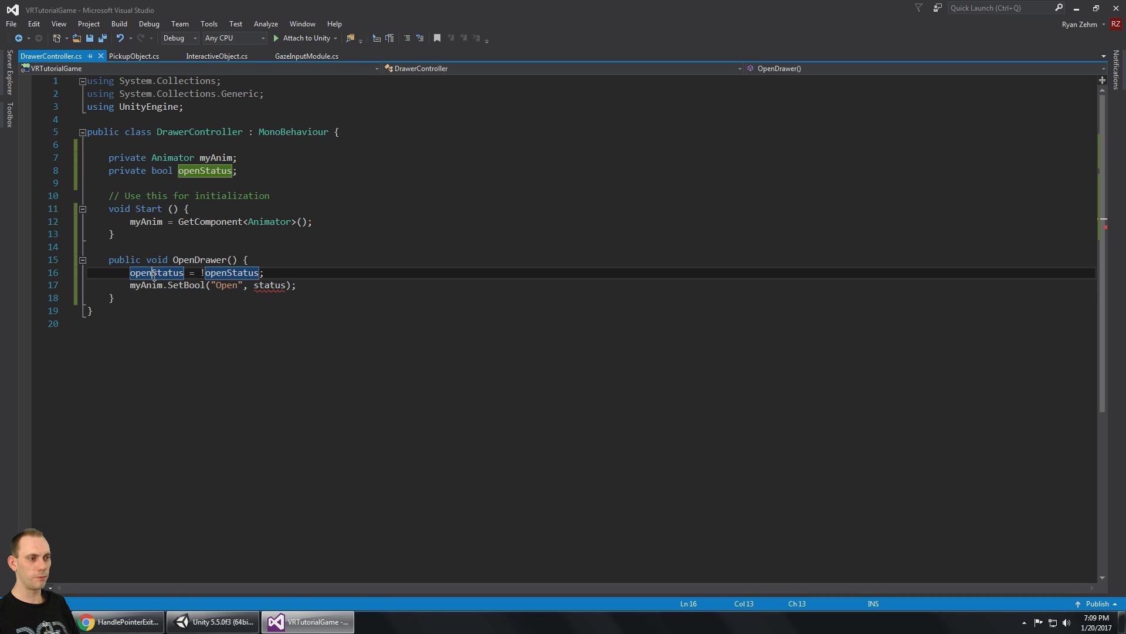
- Replace the status argument in the myAnim.SetBool("Open", ...) call with openStatus and save the script
double_click(269, 286)
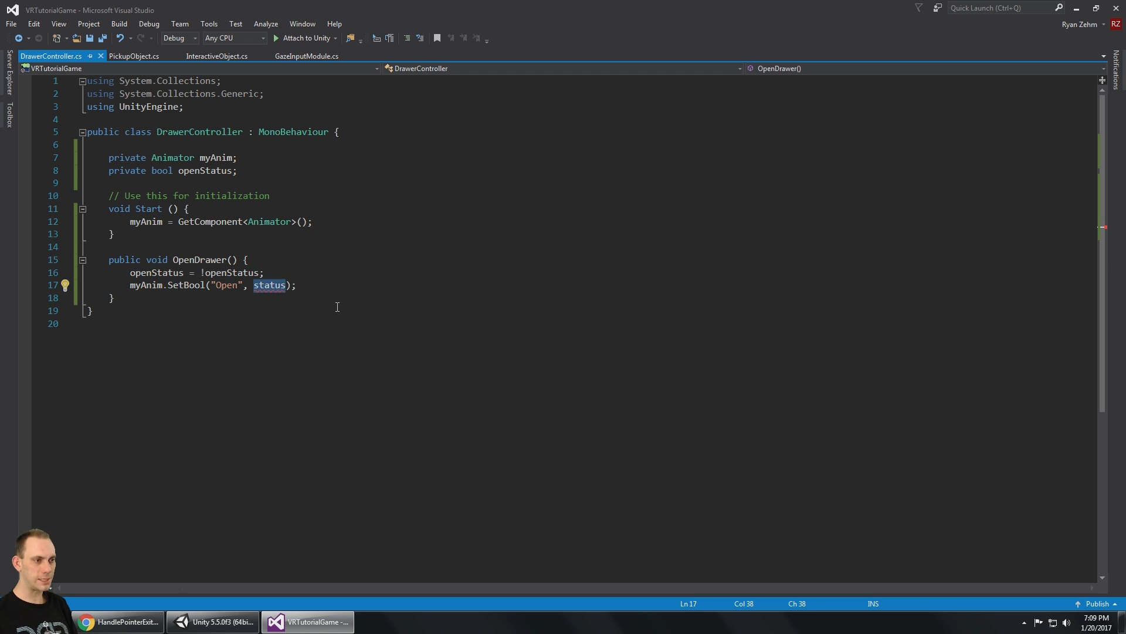
text(open)
double_click(336, 309)
key(End)
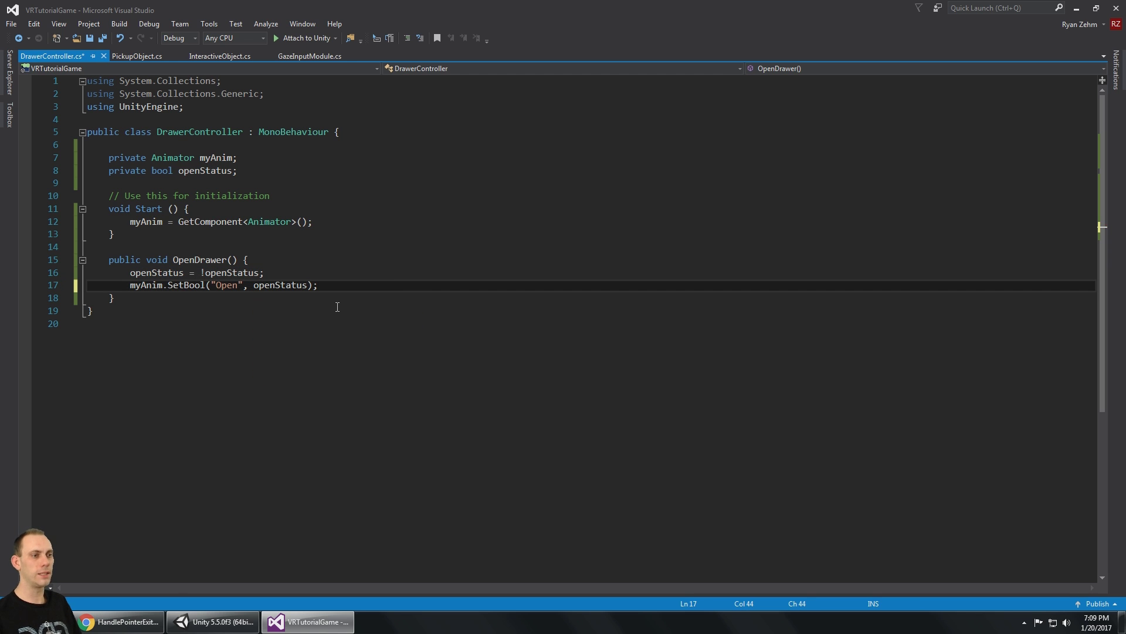
key(ctrl+s)
double_click(143, 288)
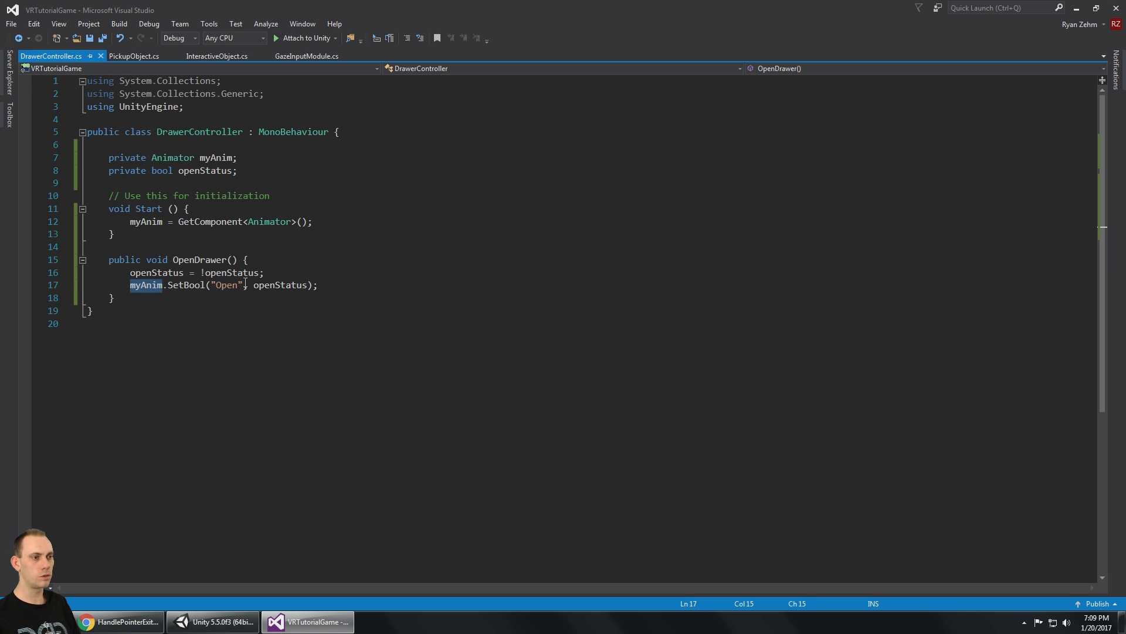
click(280, 286)
click(349, 289)
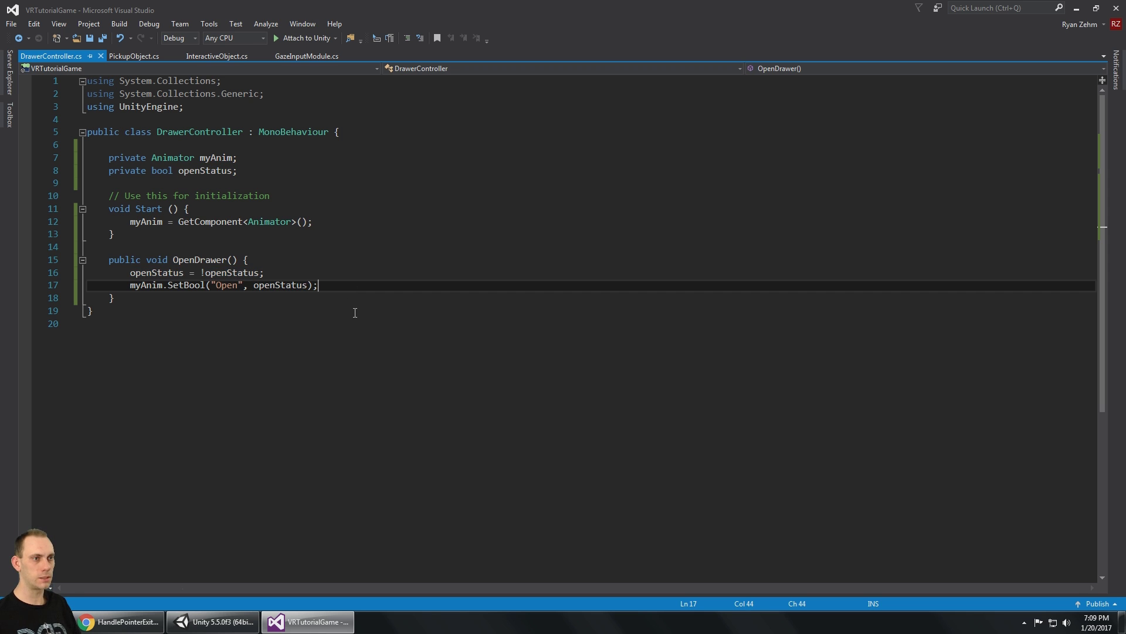
- Switch to Unity, reassign the drawer's missing Pointer Down callback function to DrawerController.OpenDrawer, and save the scene
click(211, 622)
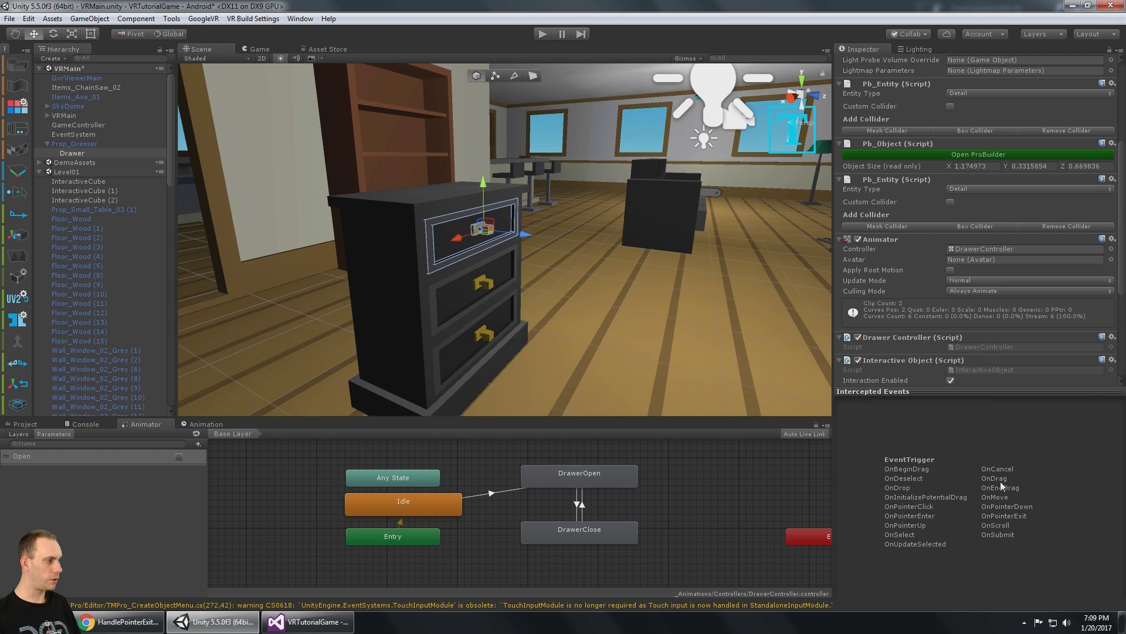
scroll(971, 264, down, 3)
drag(991, 393, 1023, 549)
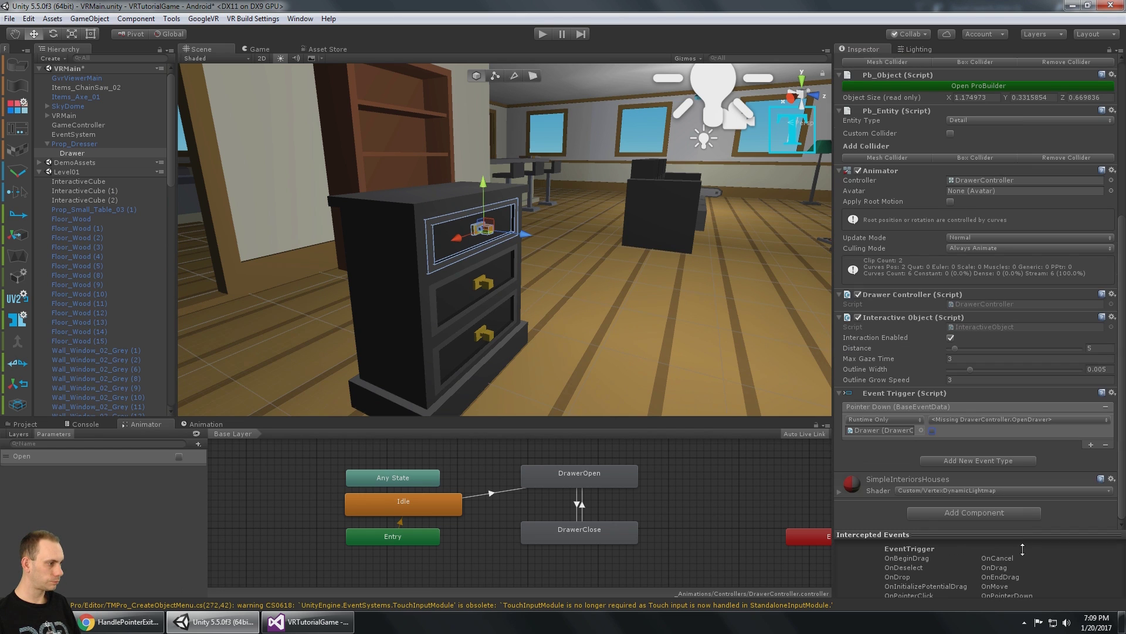
click(977, 420)
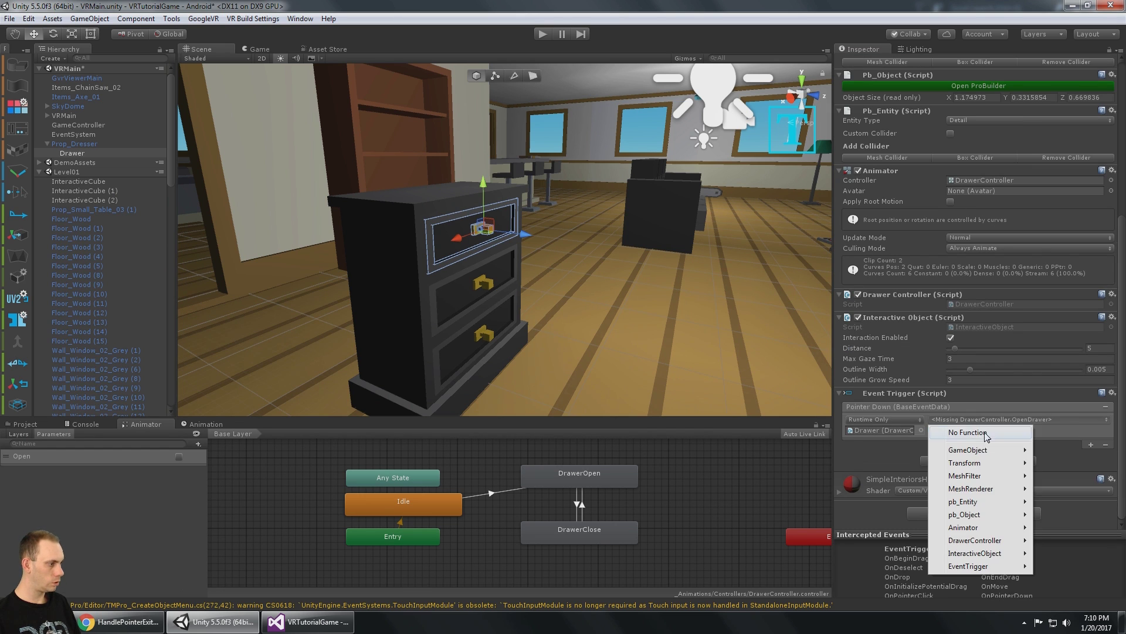
mouse_move(976, 540)
click(862, 488)
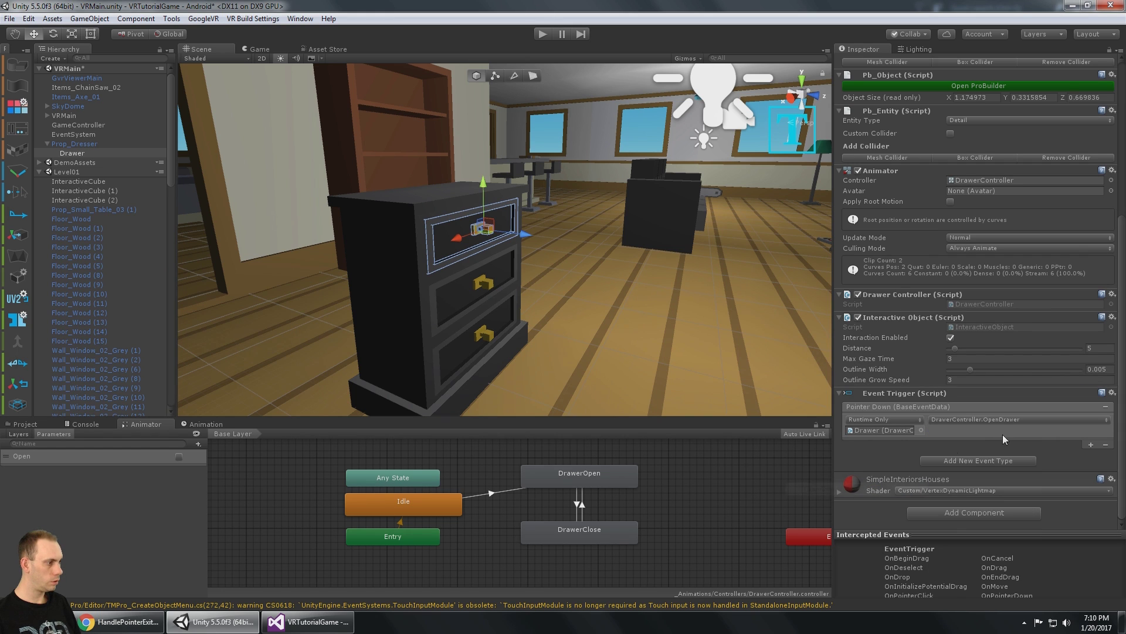
key(ctrl+s)
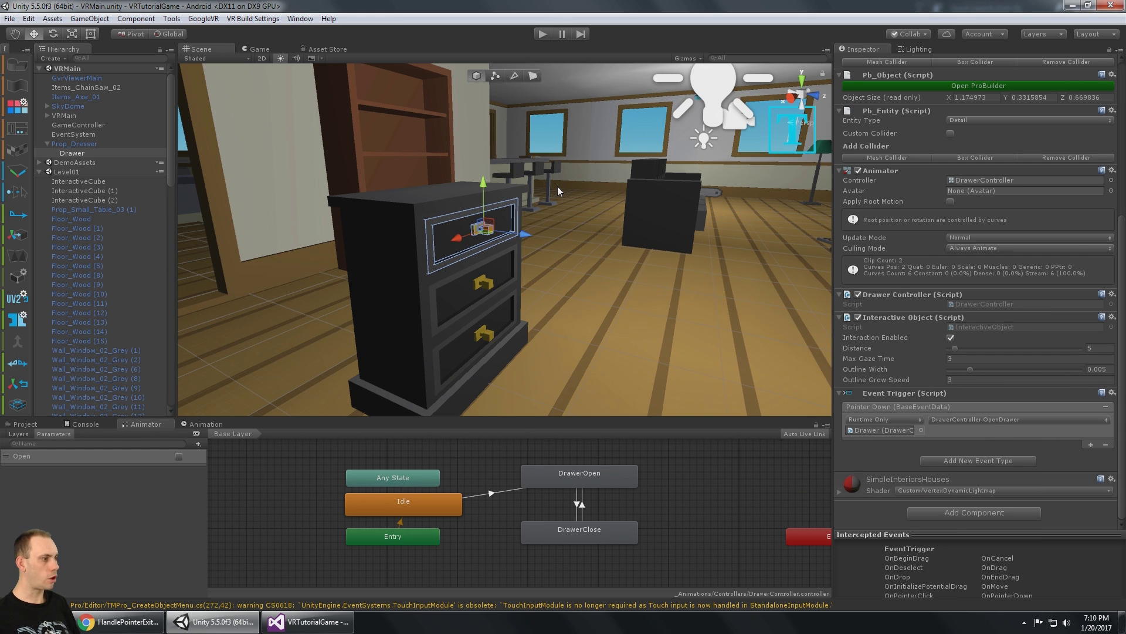
- Run the scene in play mode and walk up to the dresser to test its top drawer
click(543, 34)
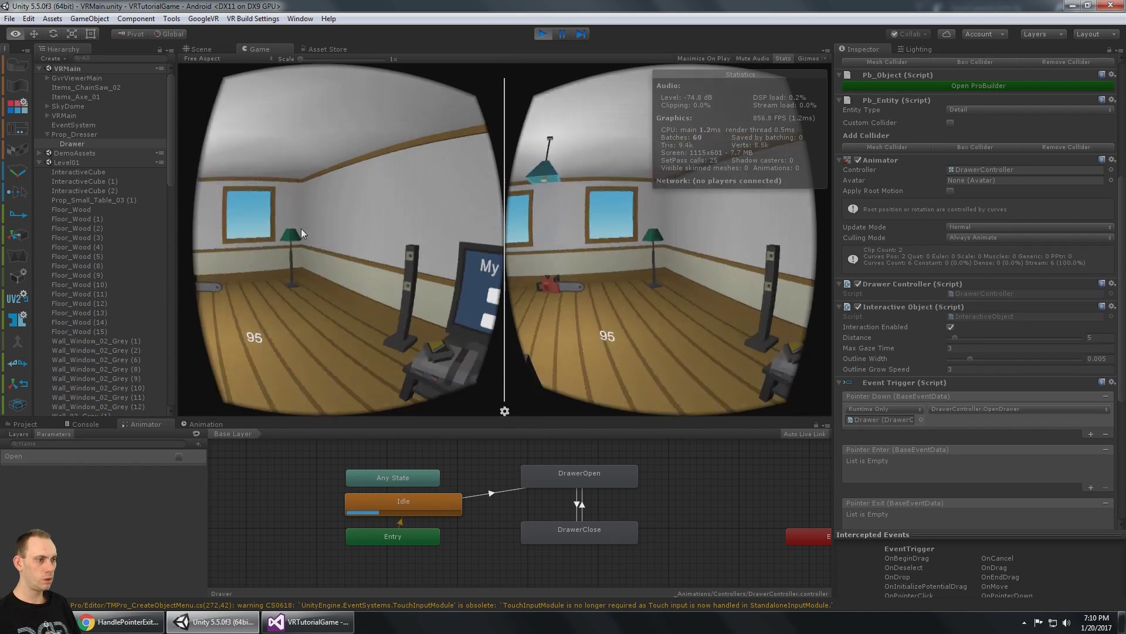
key(w)
key(alt)
key(w)
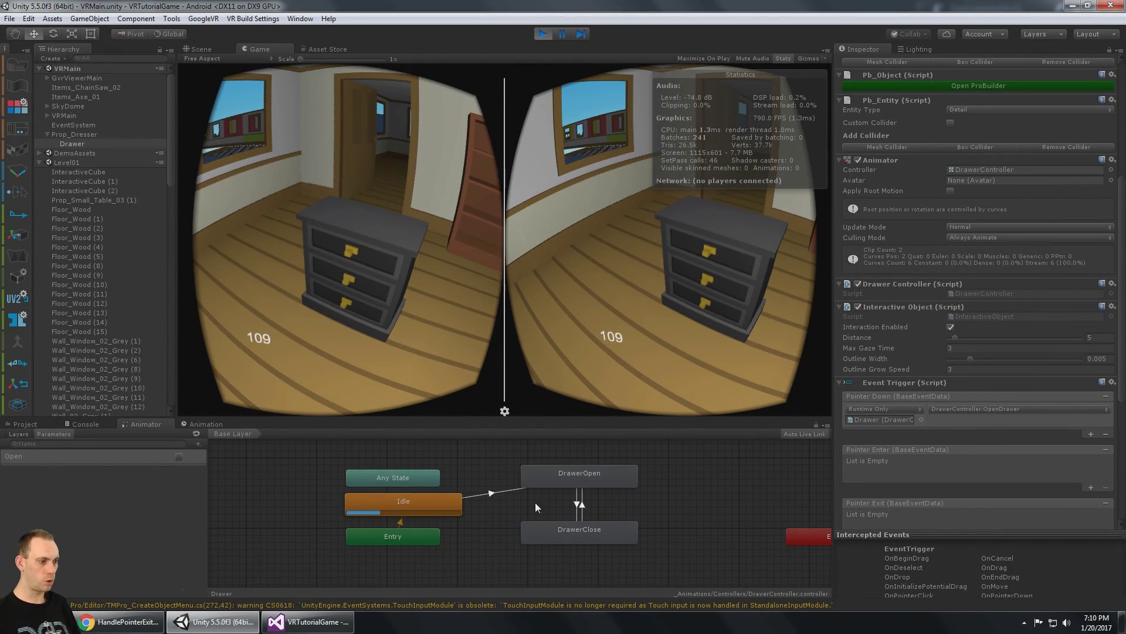
key(alt)
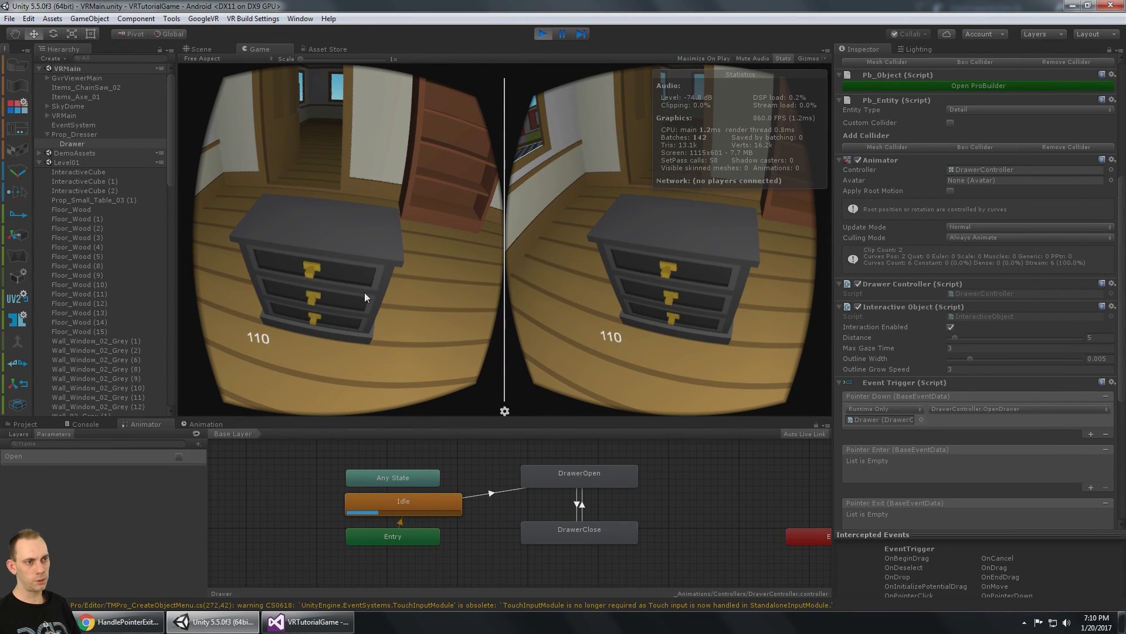
- Add a Box Collider component to the Drawer object while the scene is playing
click(100, 143)
scroll(1030, 314, down, 6)
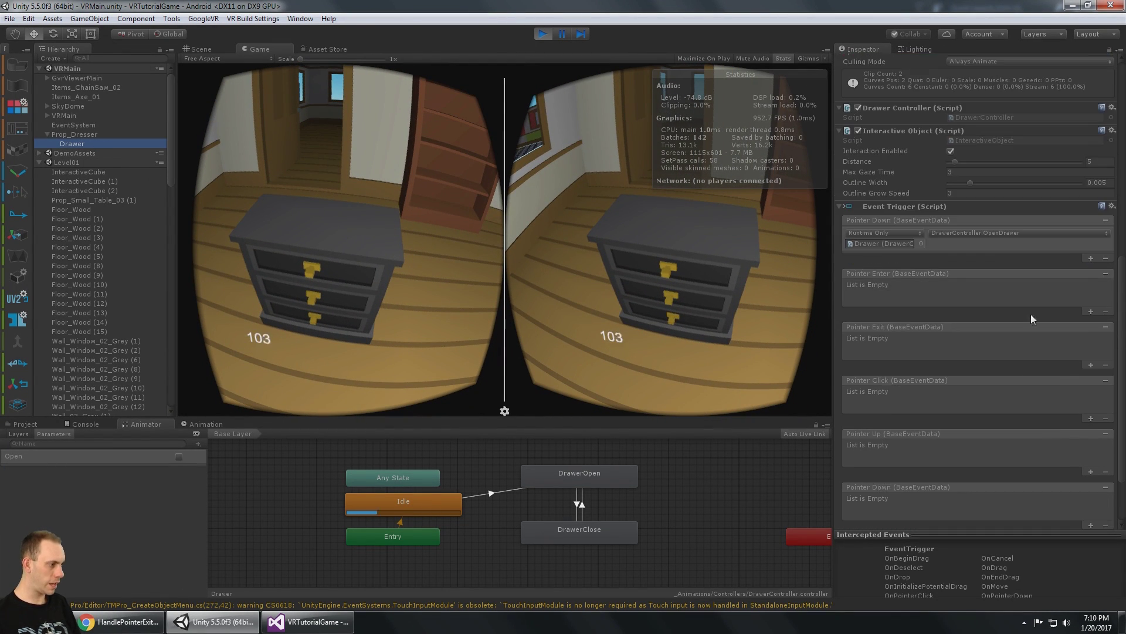
click(974, 512)
text(box)
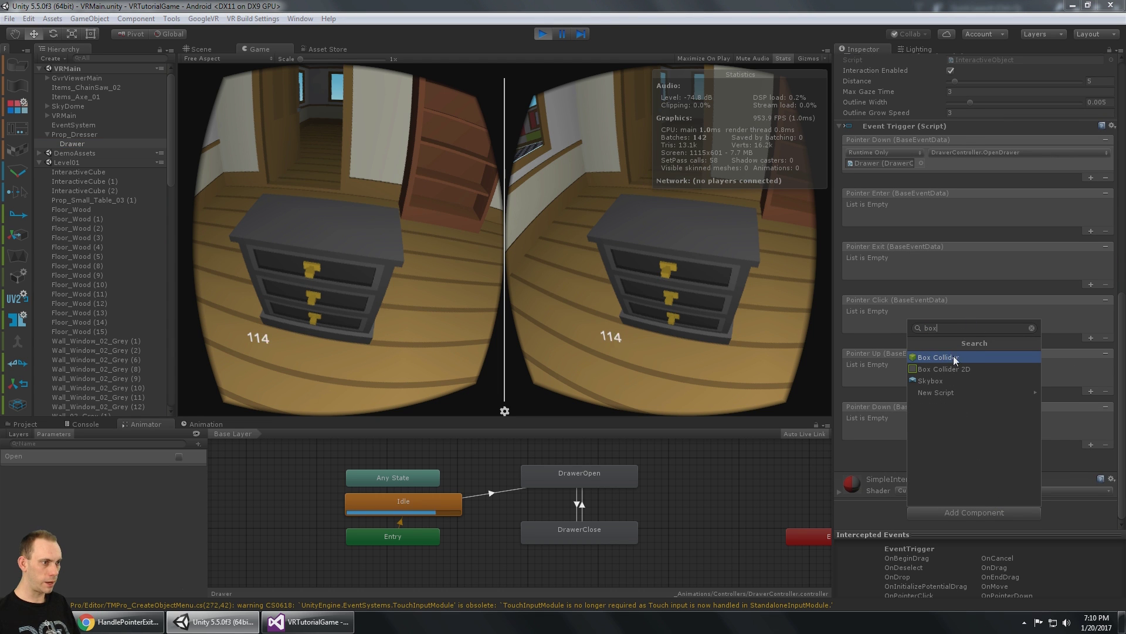
click(953, 356)
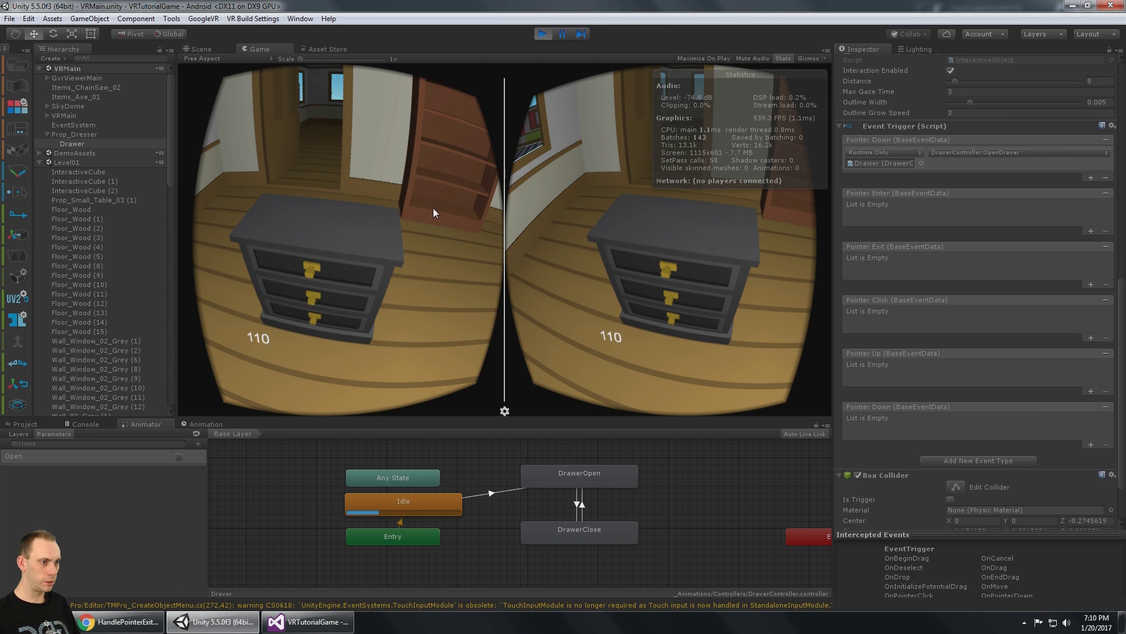
- Test opening and closing the top drawer by interacting with it in the running game, and stop play mode
click(433, 208)
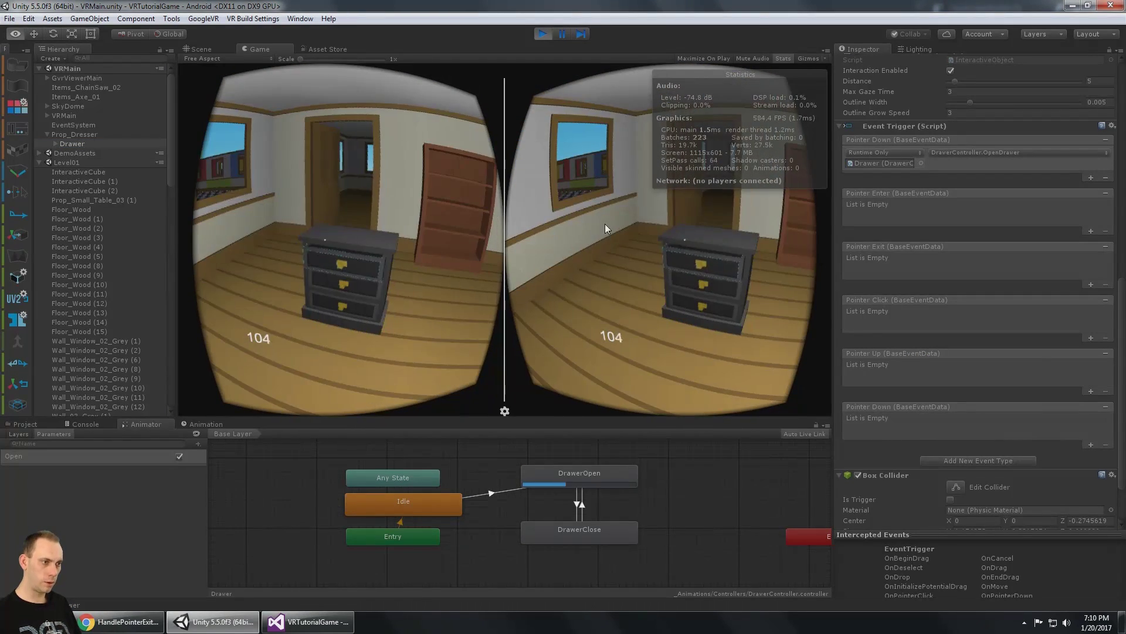
click(606, 228)
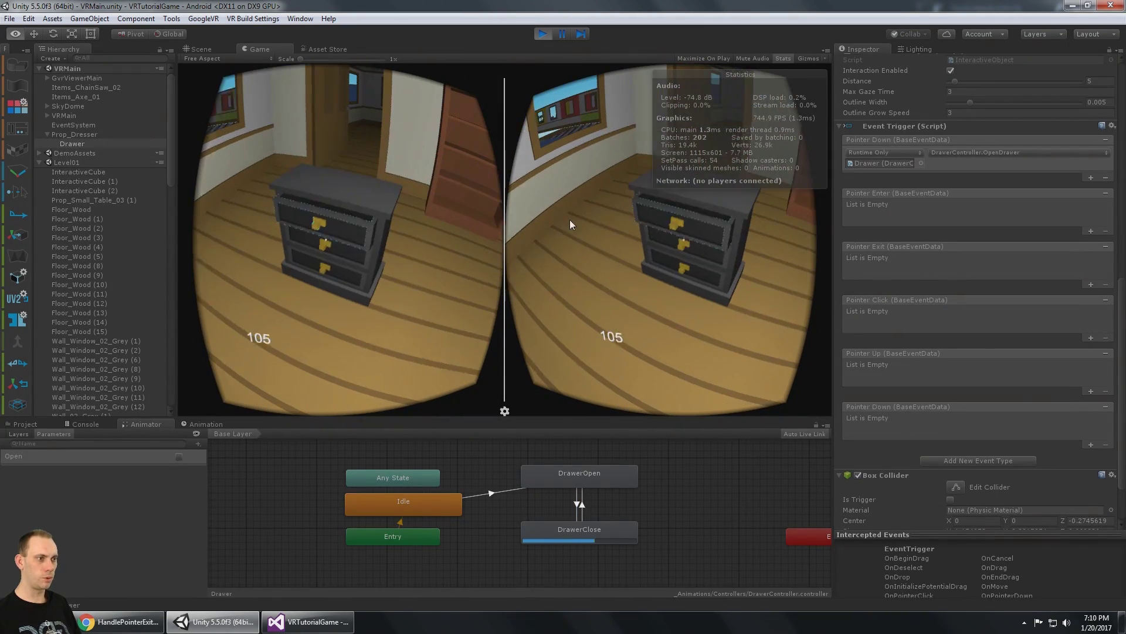
click(570, 219)
click(543, 34)
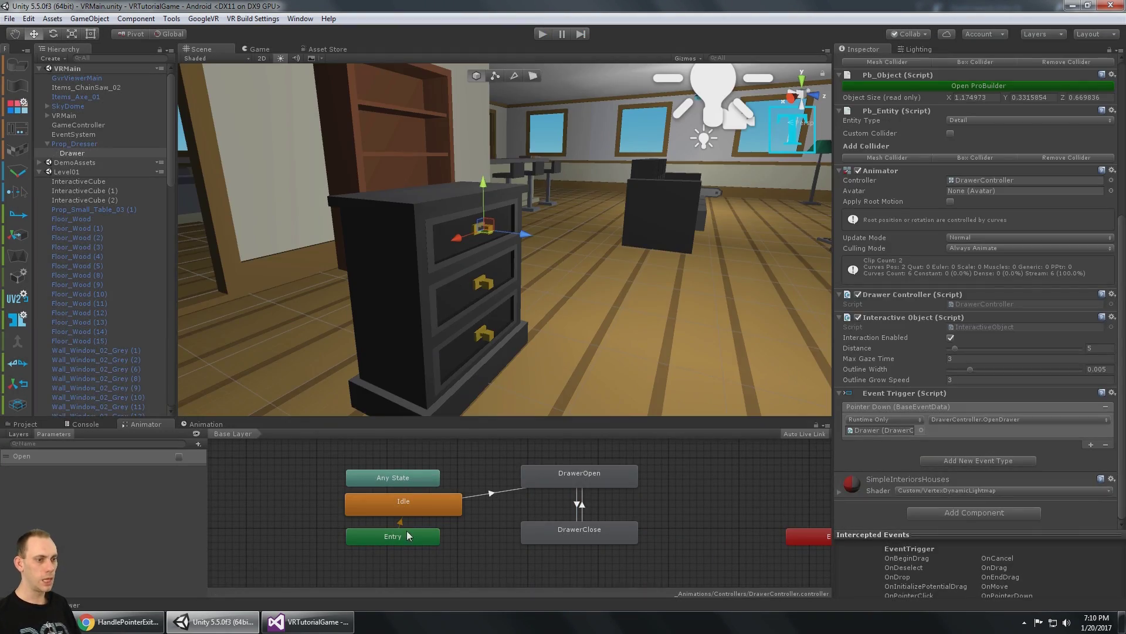
- Turn off Loop Time for the DrawerOpen animation clip in the _Animations folder
click(24, 423)
click(83, 473)
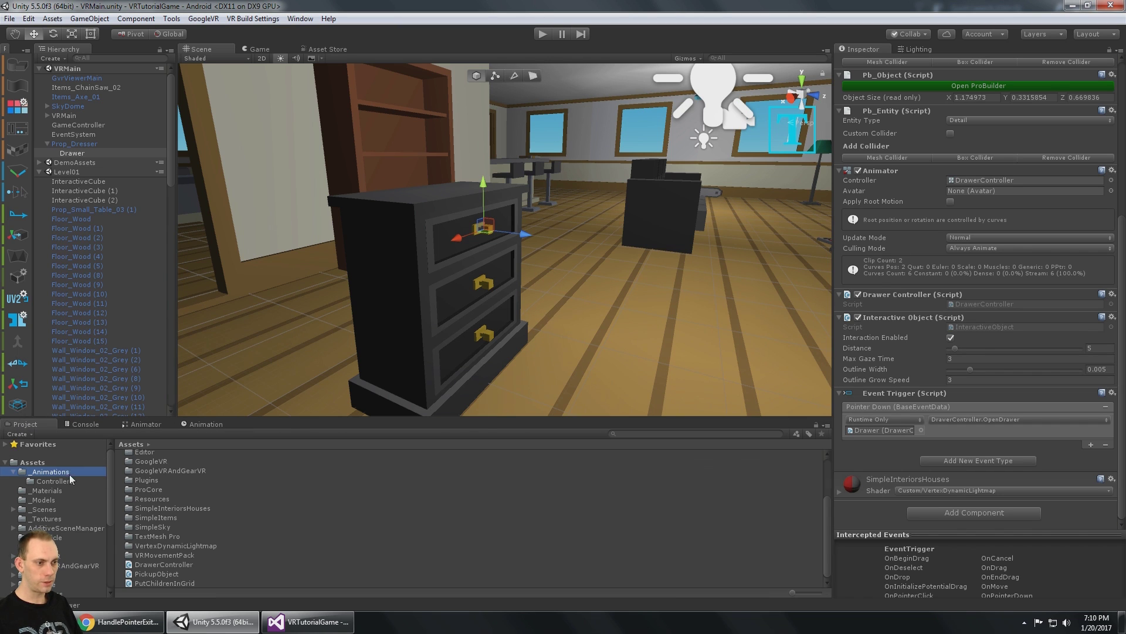
click(156, 464)
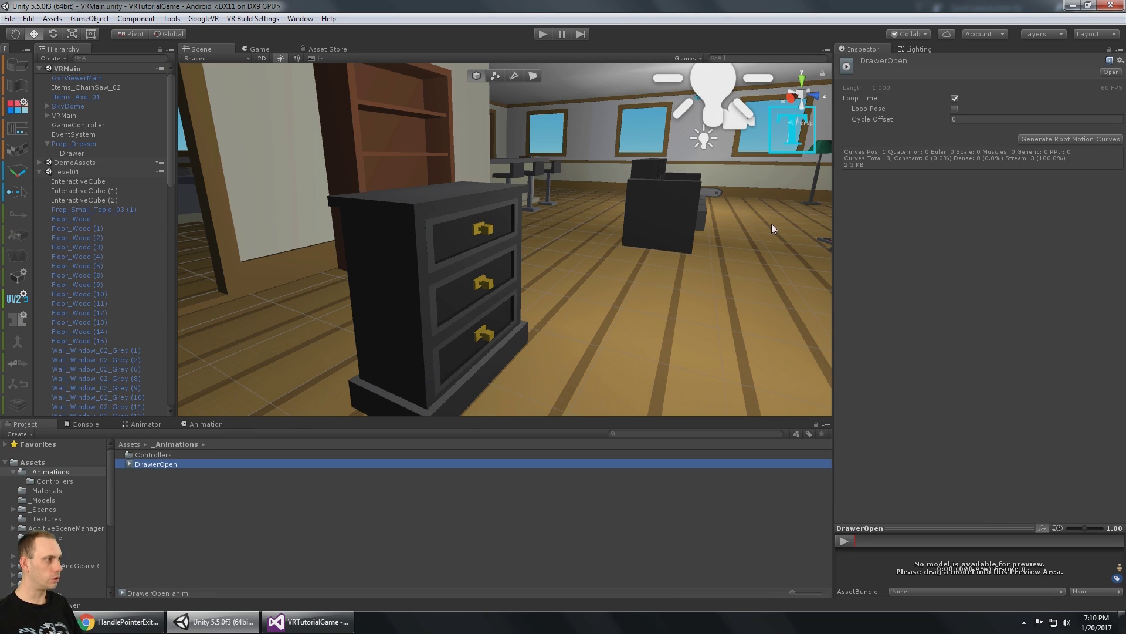
click(954, 99)
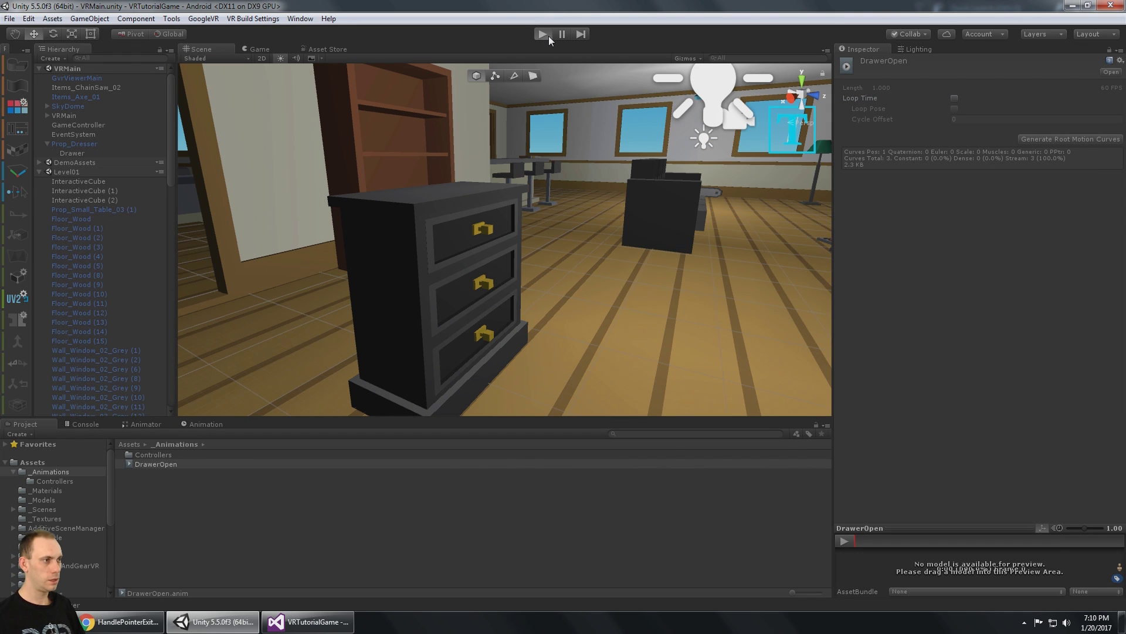
- Play the scene again, walk to the dresser, try to open the top drawer, and stop play mode
click(543, 35)
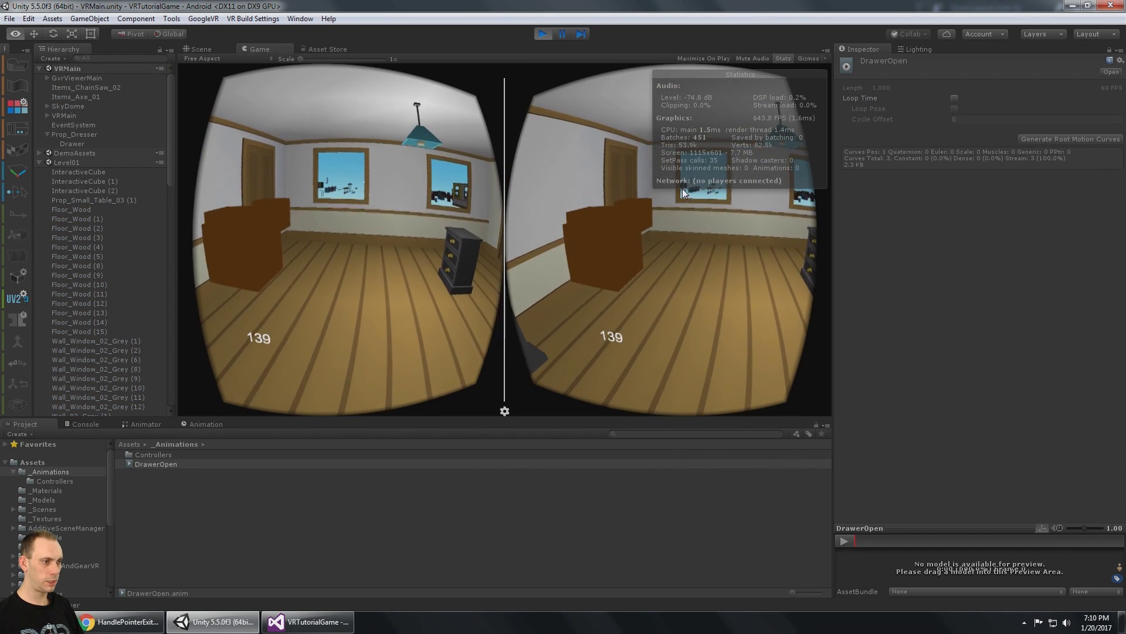
key(w)
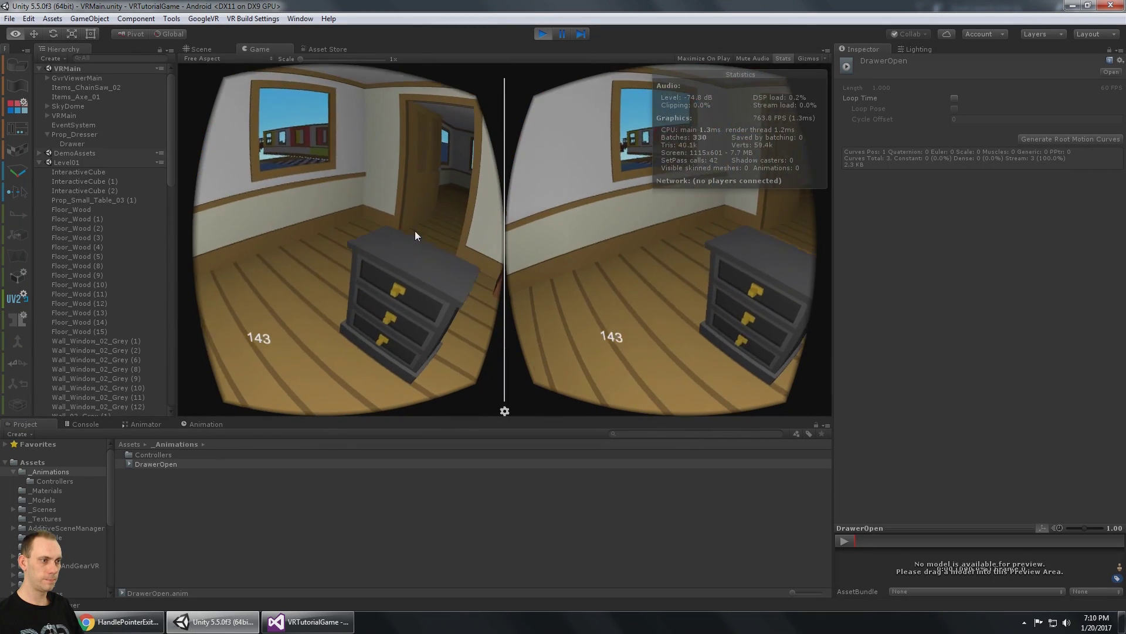
click(466, 277)
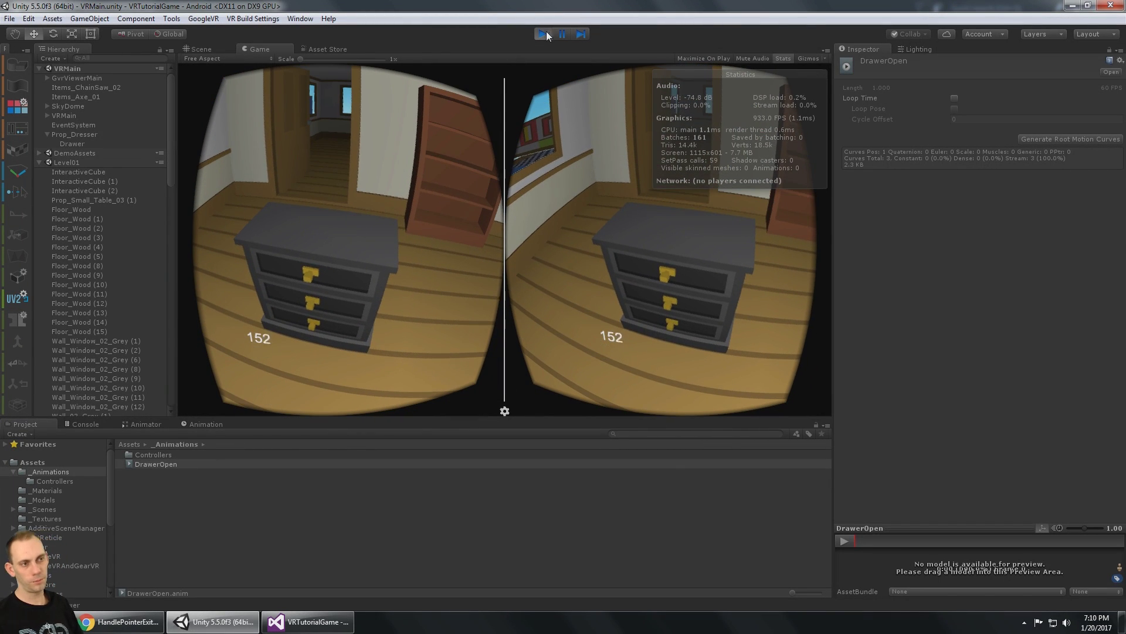
click(544, 34)
- Add a Box Collider component to the Drawer object under Prop_Dresser in edit mode
click(73, 153)
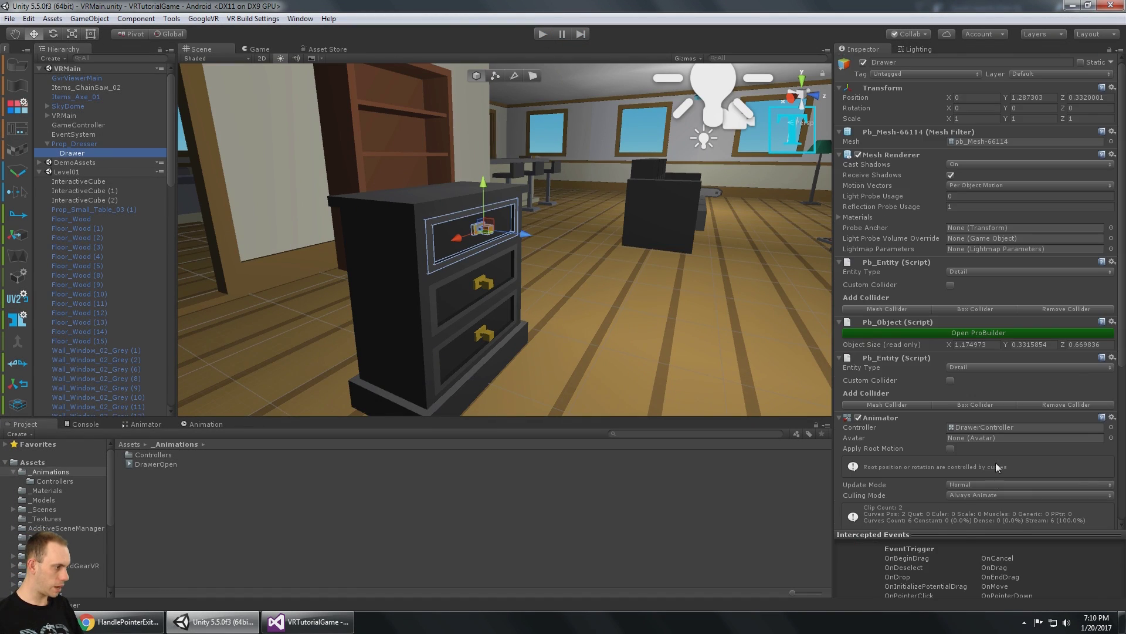
scroll(995, 466, down, 8)
click(968, 514)
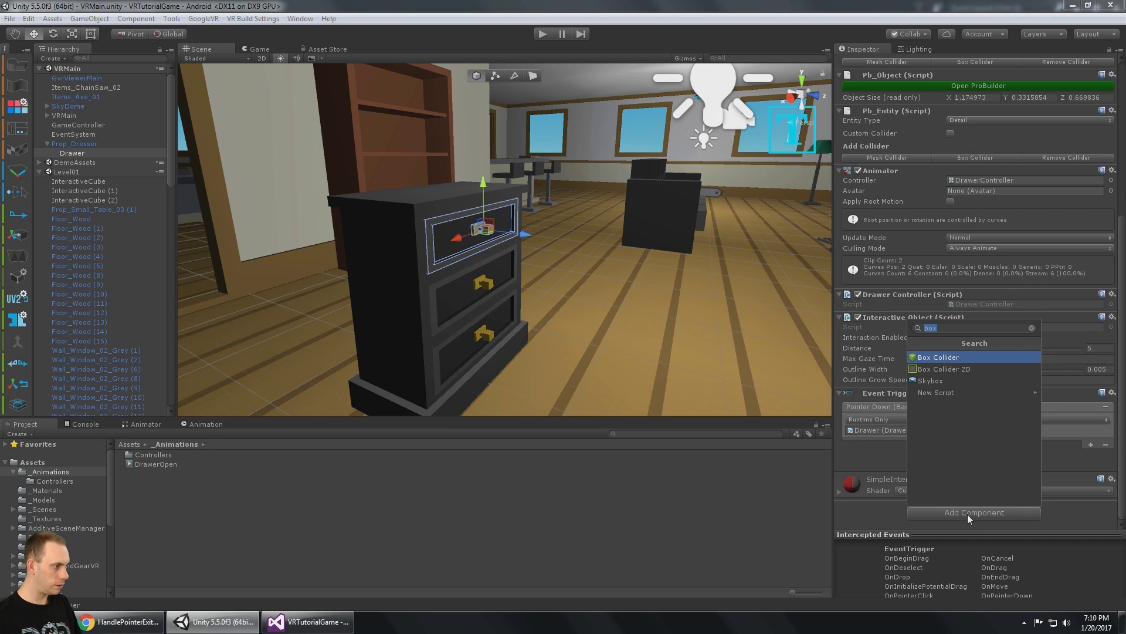
click(962, 358)
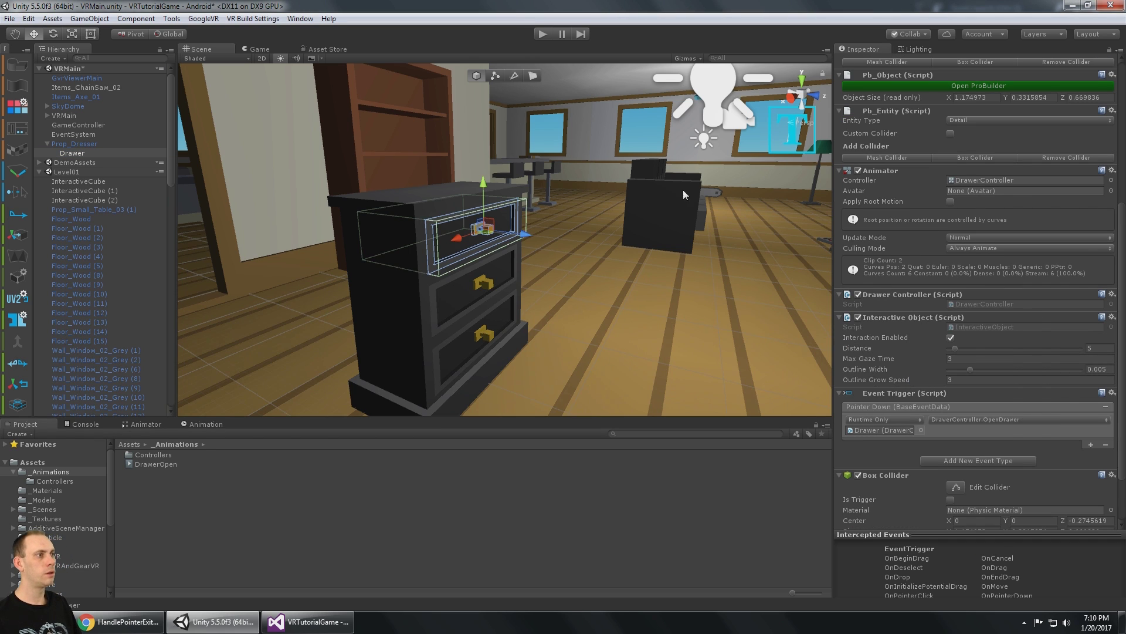
- Play the scene, open the top drawer by interacting with it, look around the dresser, and stop play mode
click(542, 34)
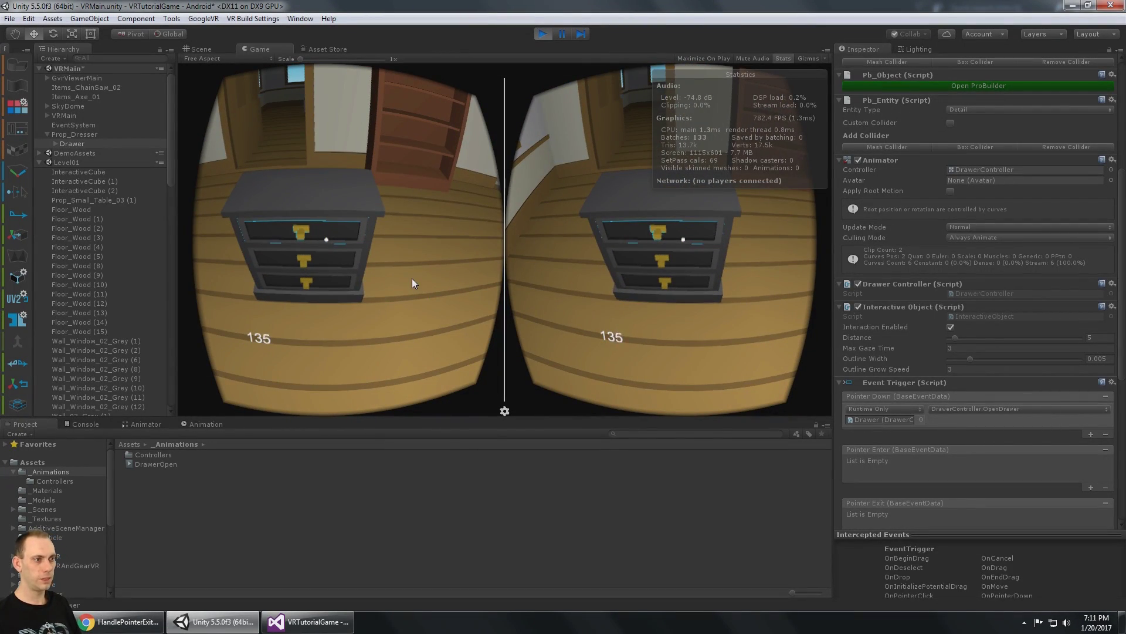
click(412, 278)
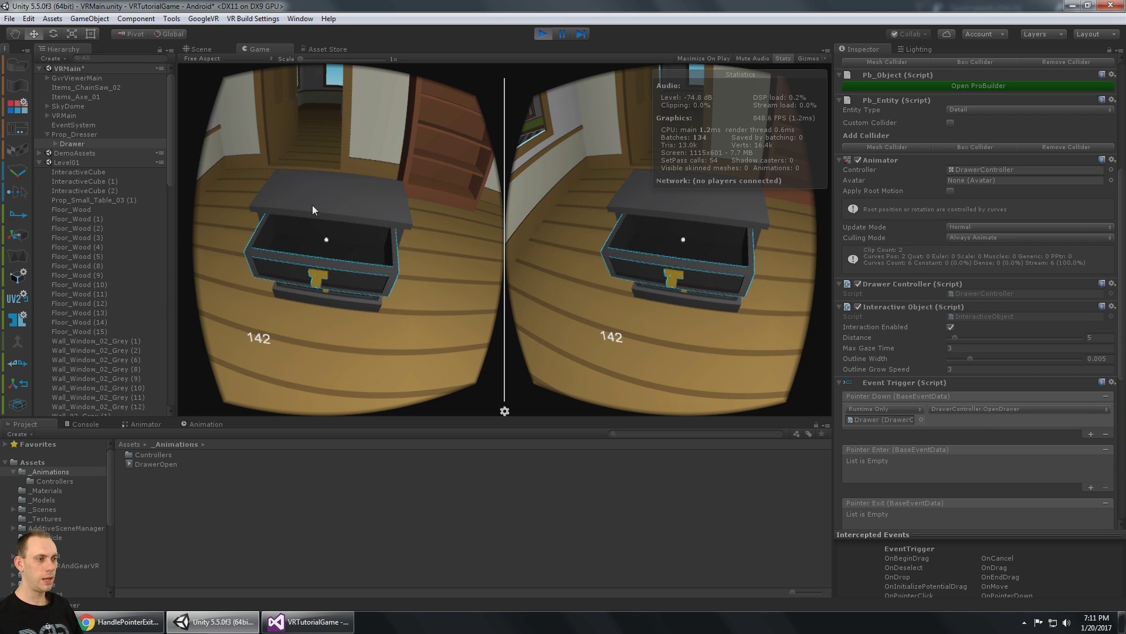
key(alt)
key(alt)
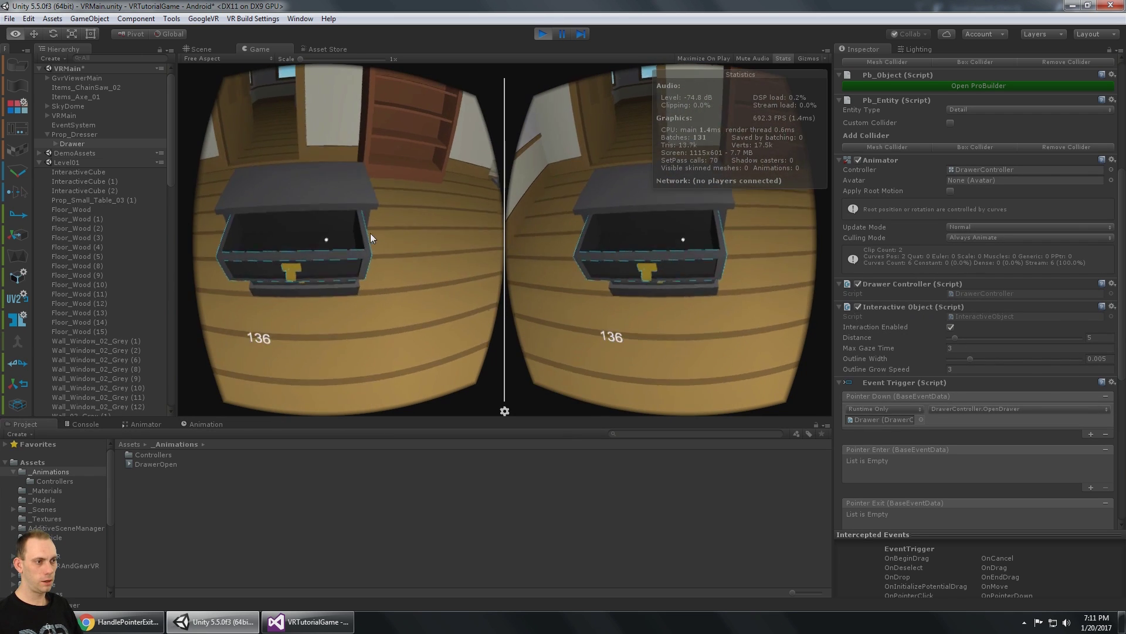
key(alt)
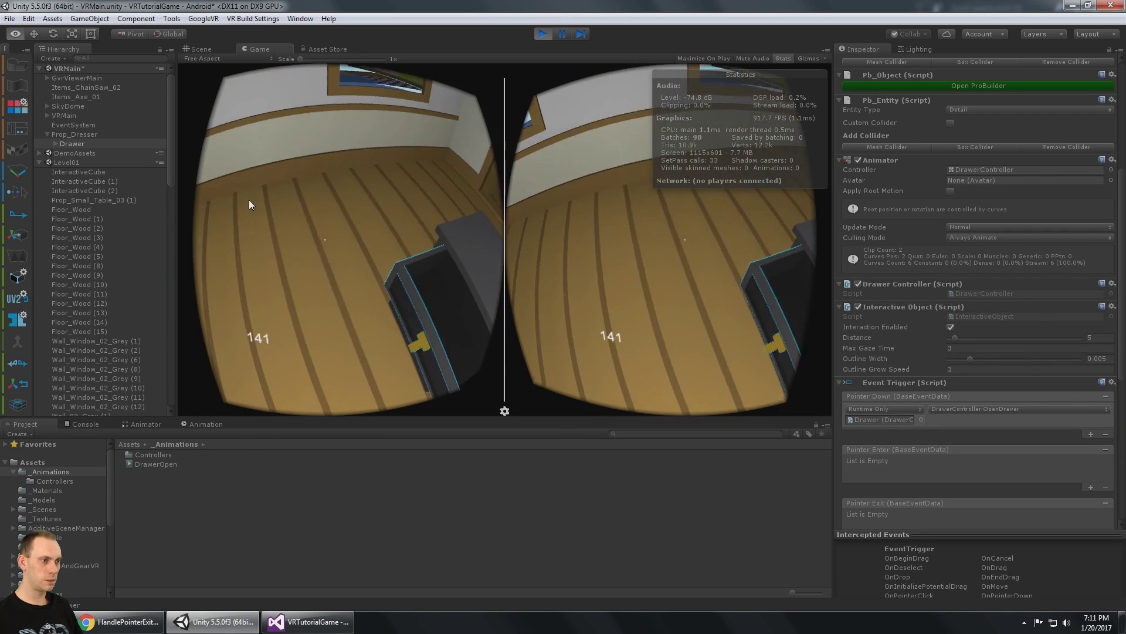
key(alt)
key(ctrl+p)
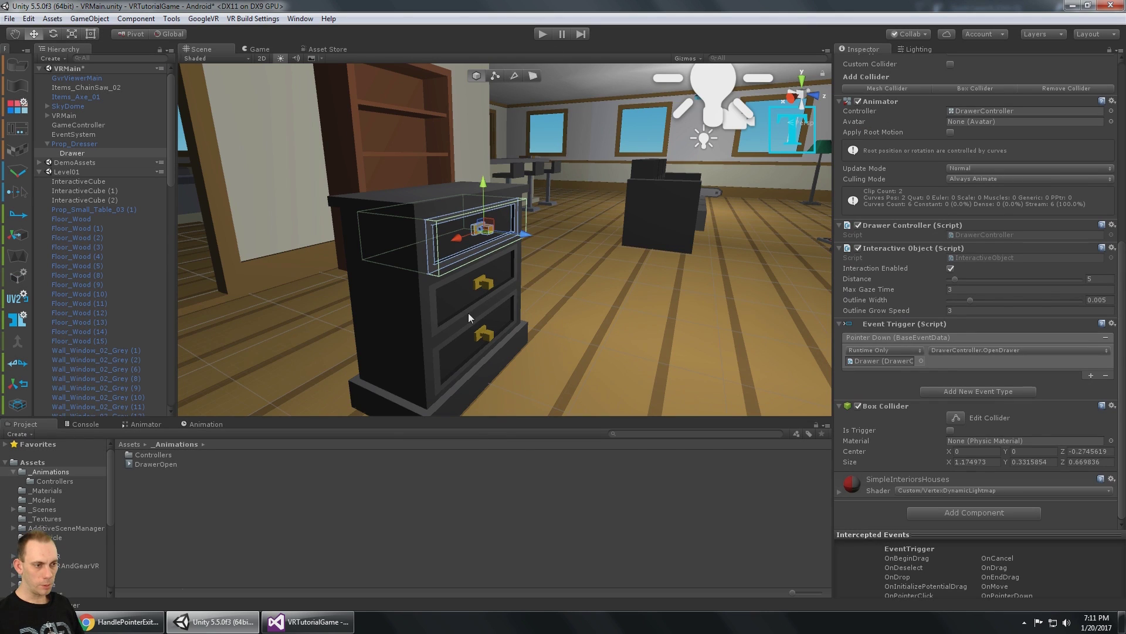
- Turn off Has Exit Time on the Idle-to-DrawerOpen transition and both transitions between DrawerOpen and DrawerClose, and save the scene
click(144, 424)
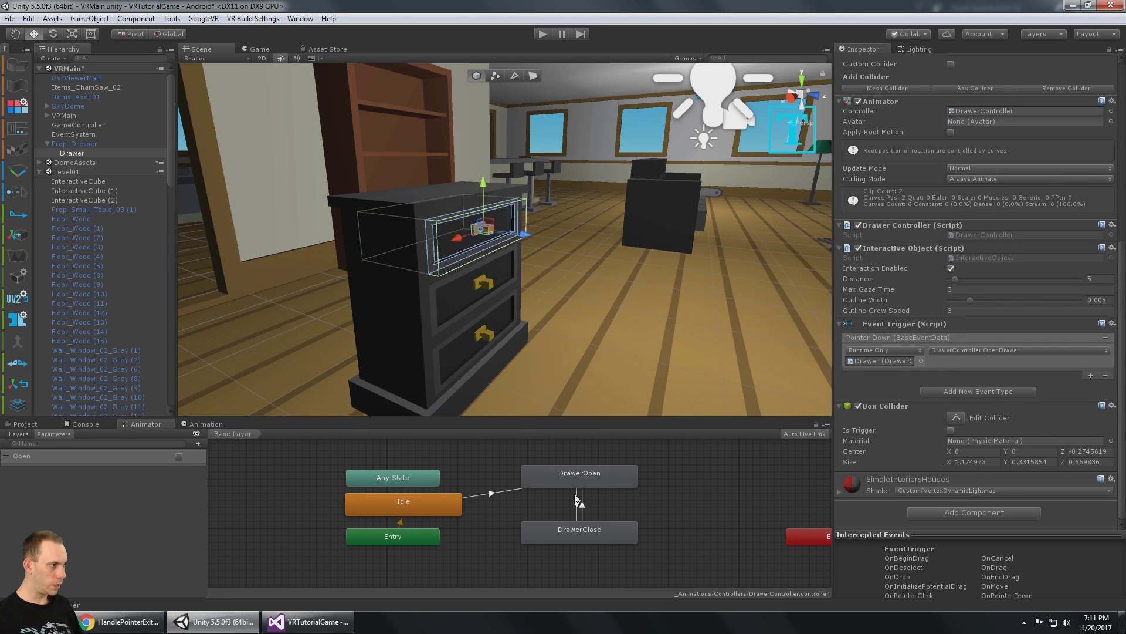
click(506, 491)
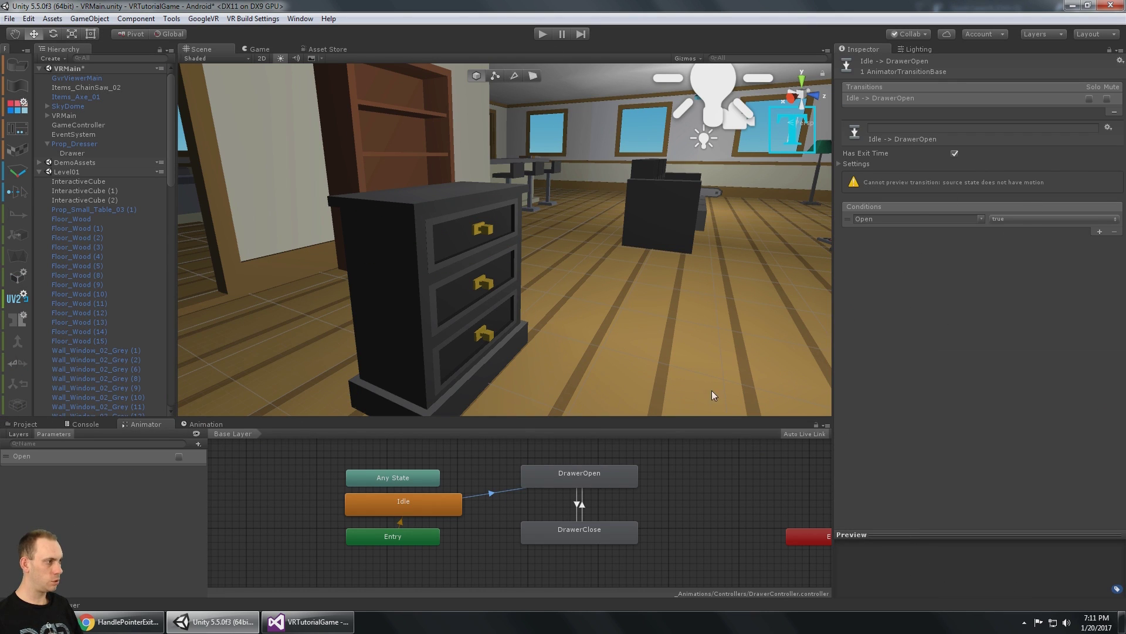
click(954, 155)
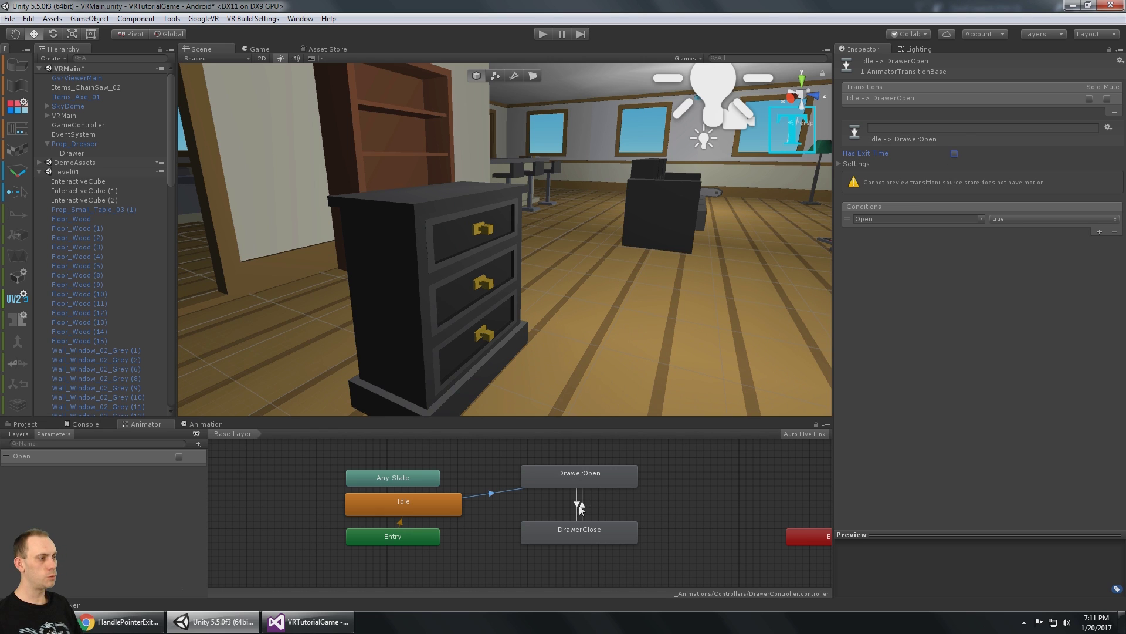
click(579, 505)
click(954, 153)
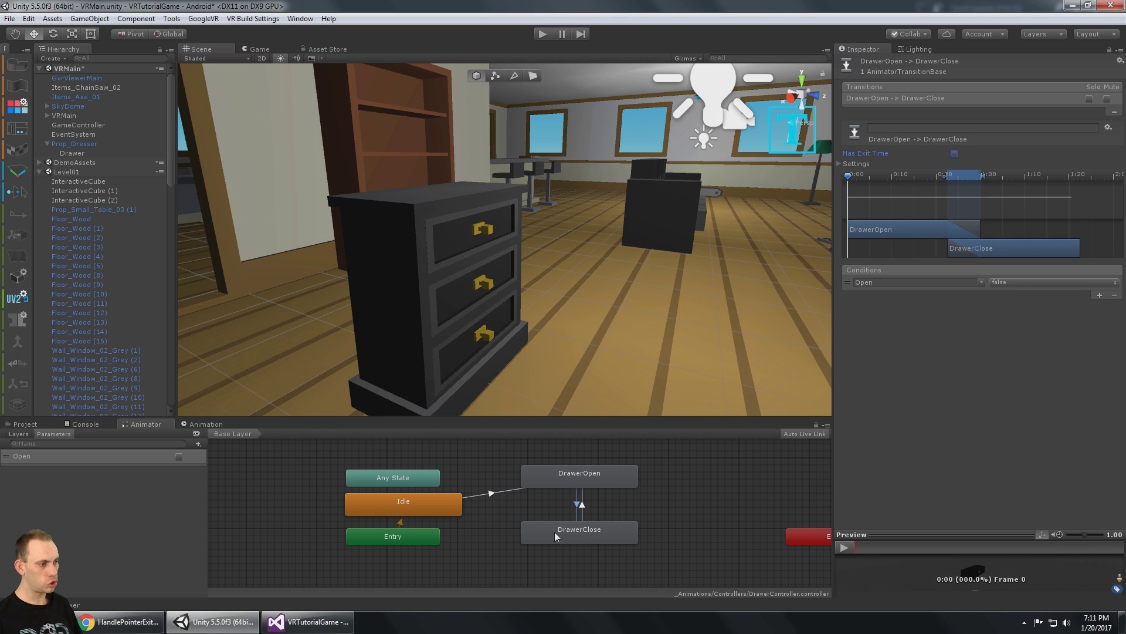
click(583, 507)
click(955, 154)
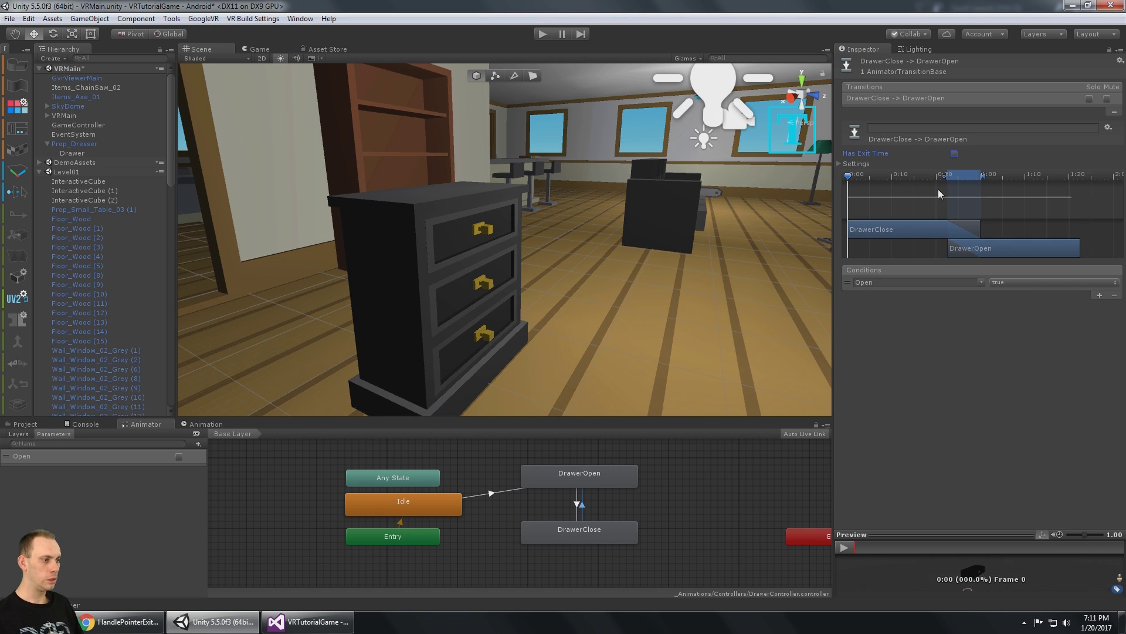
key(ctrl+s)
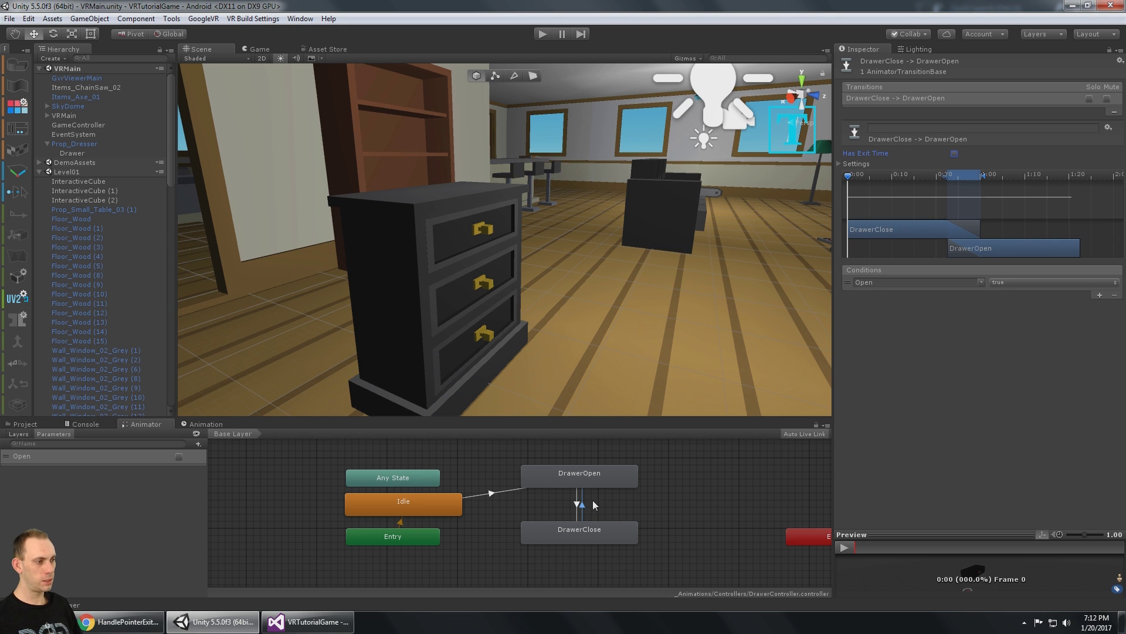
- Test the drawer's animator transitions in play mode by walking to the dresser and interacting with the drawer, and return to edit mode
click(544, 37)
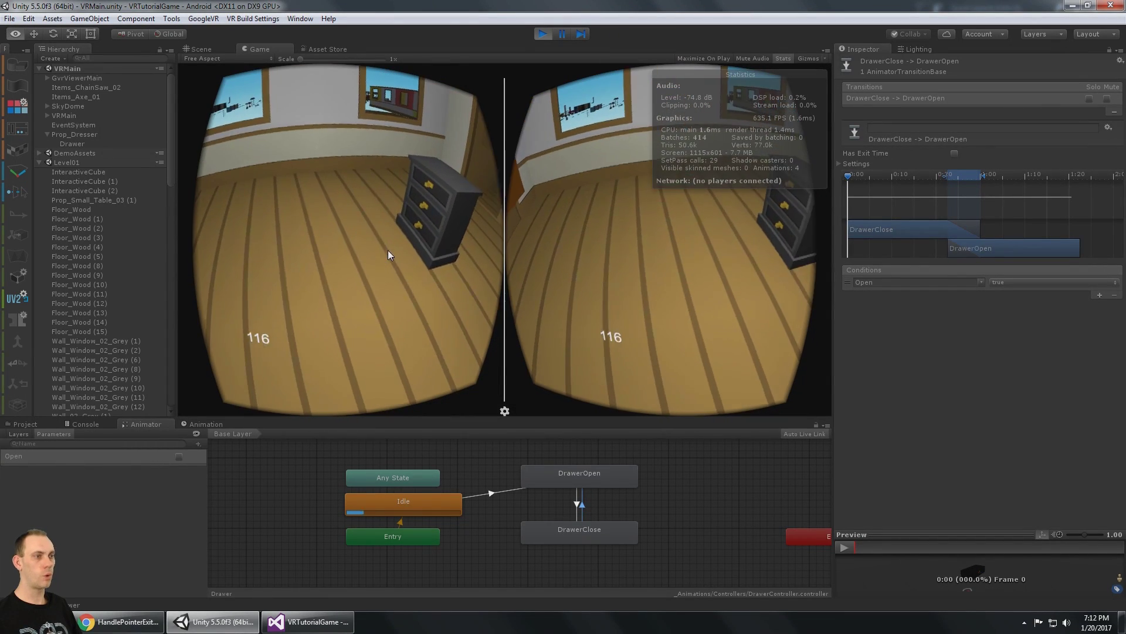
key(alt)
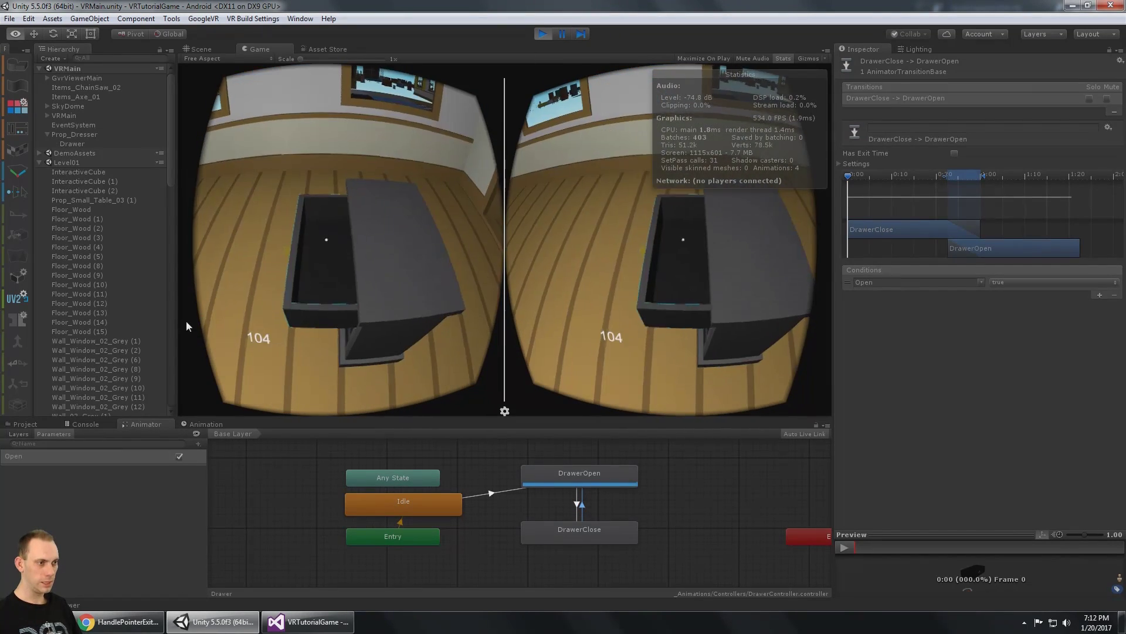
click(179, 318)
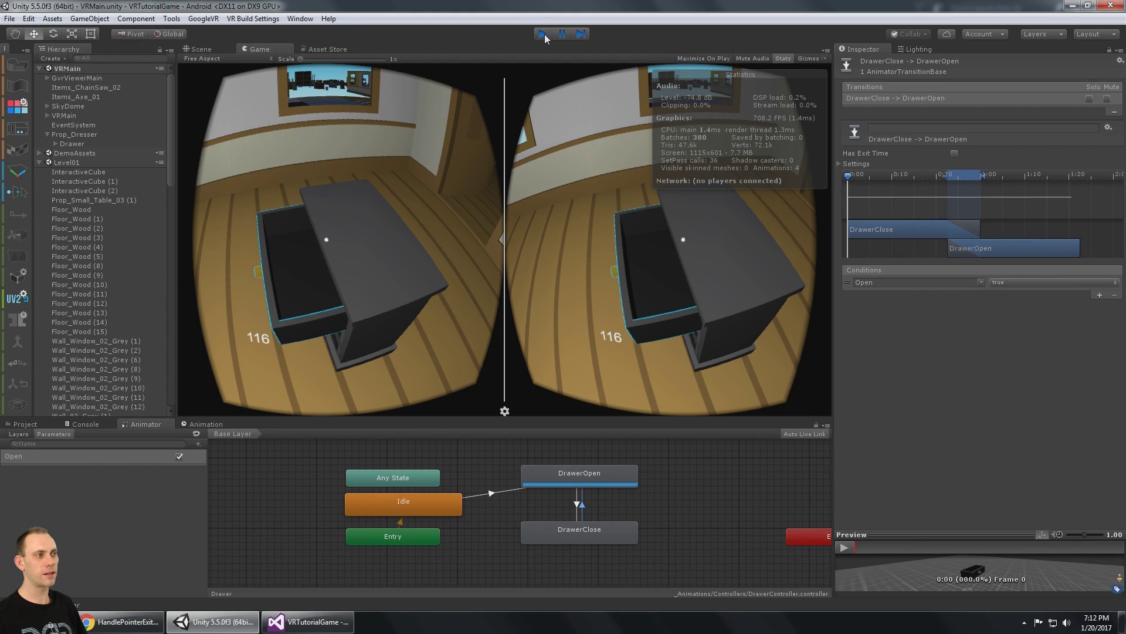
click(543, 34)
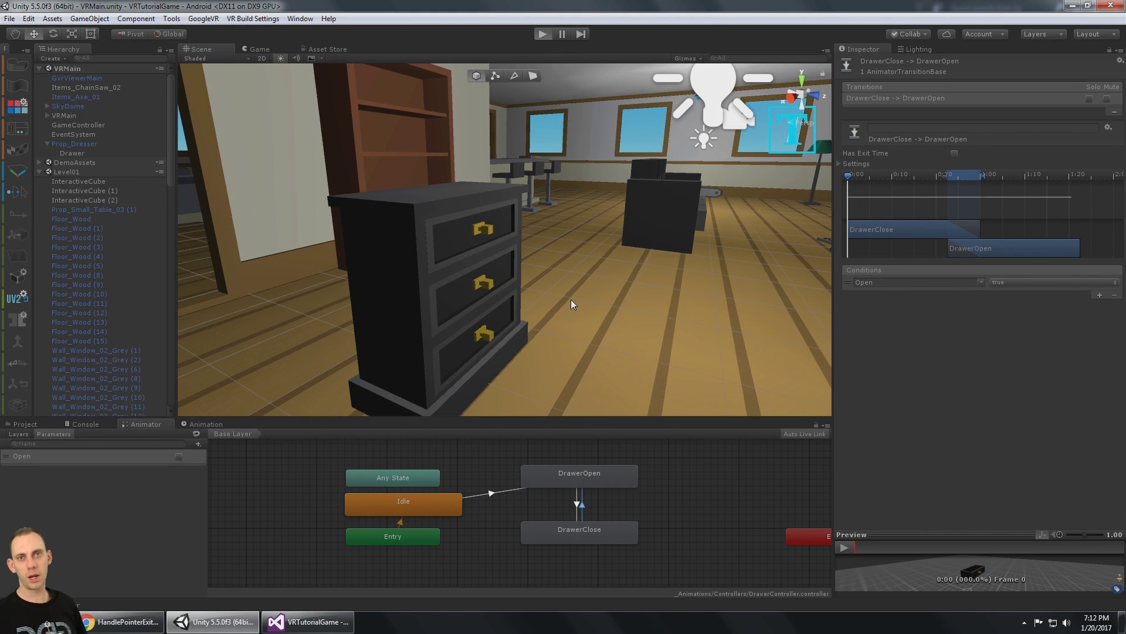
key(ctrl+p)
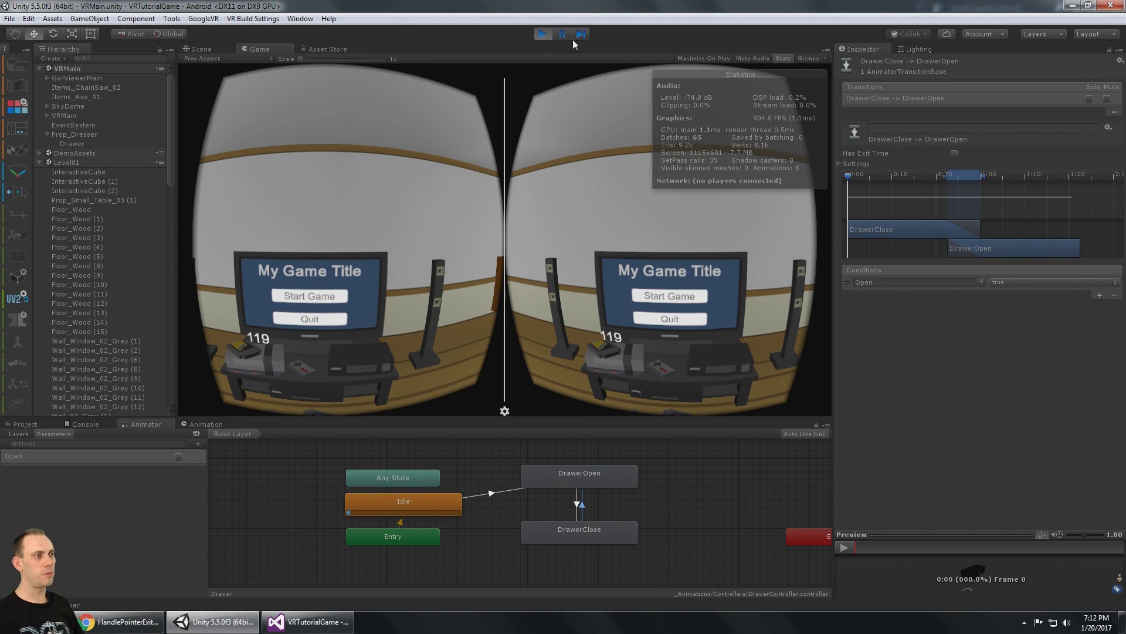
click(544, 34)
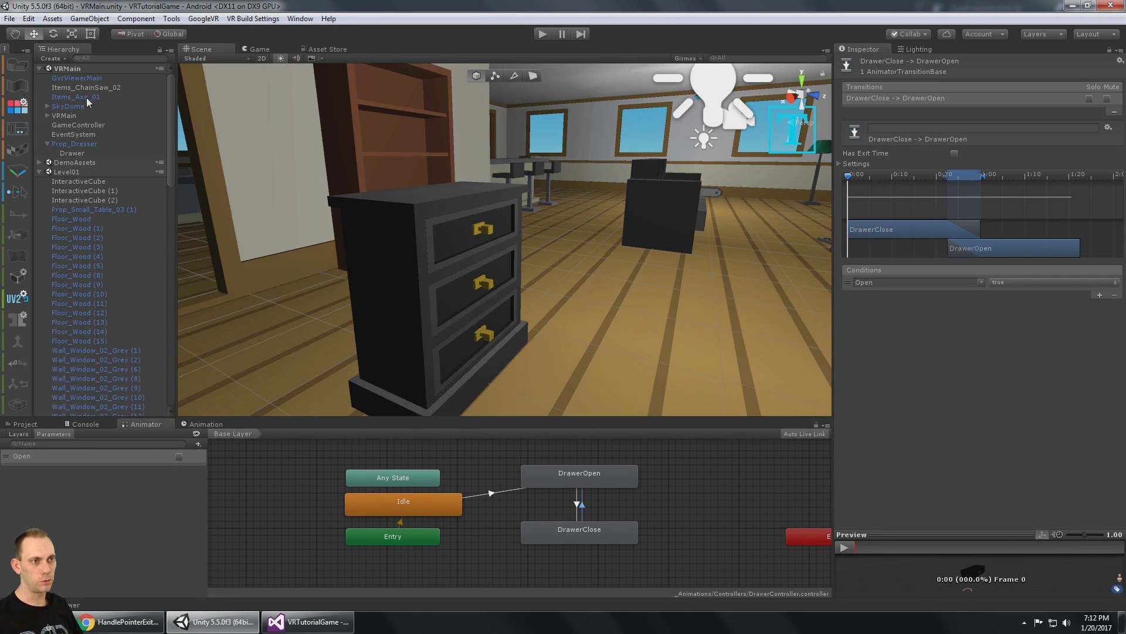
- Open the VRAutowalk script from the VRMain object in Visual Studio and examine the Fire1 input check in its Update method
click(47, 116)
click(82, 125)
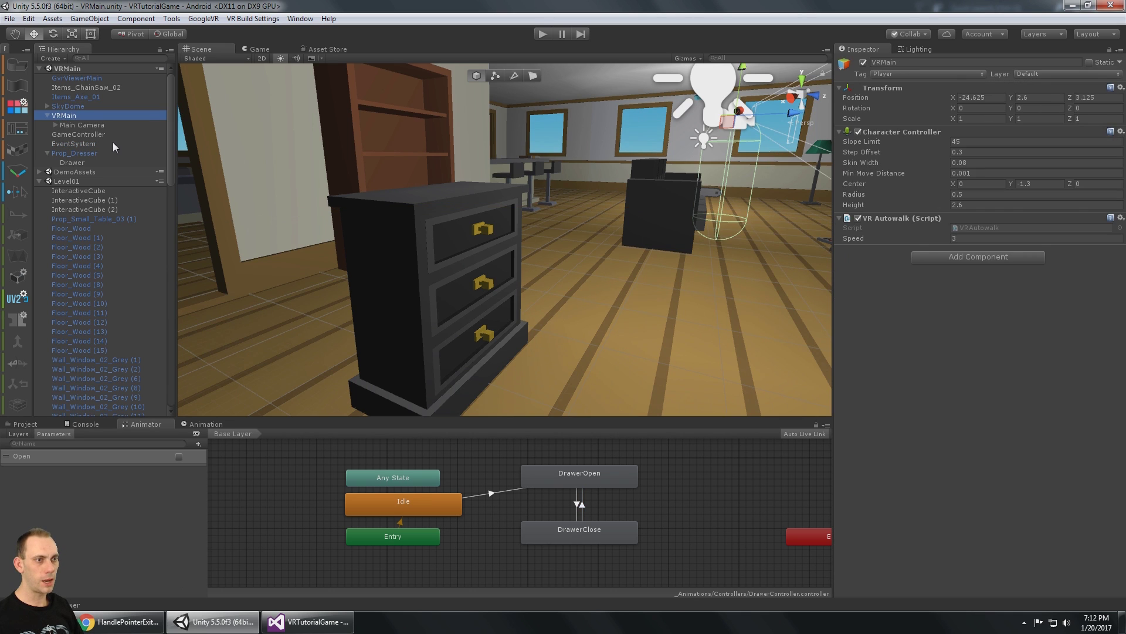
key(Up)
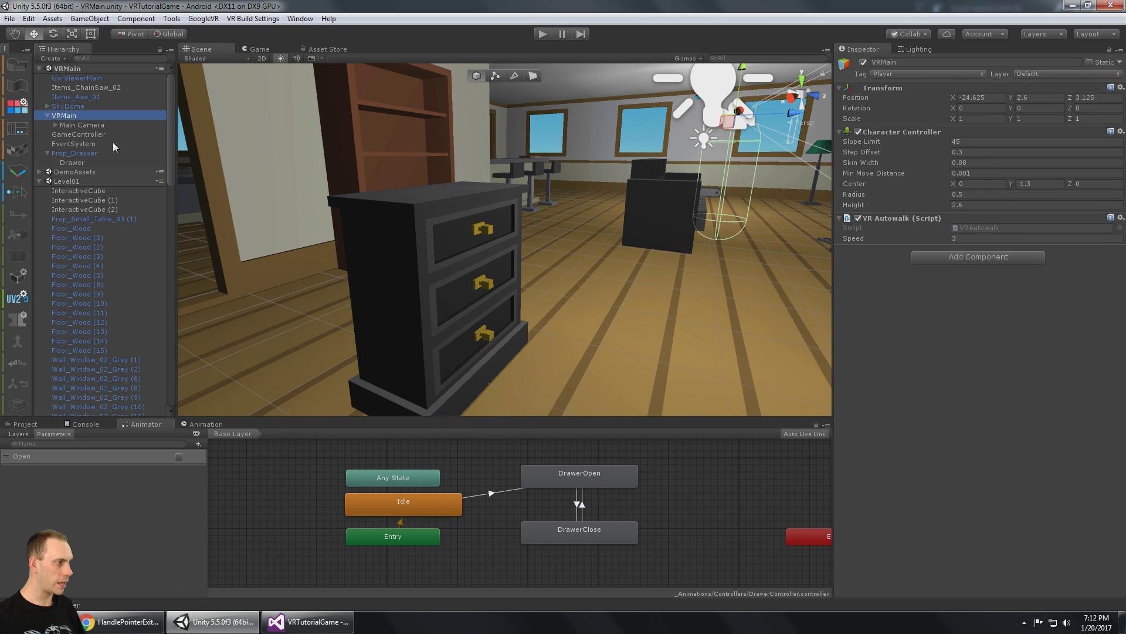
double_click(954, 228)
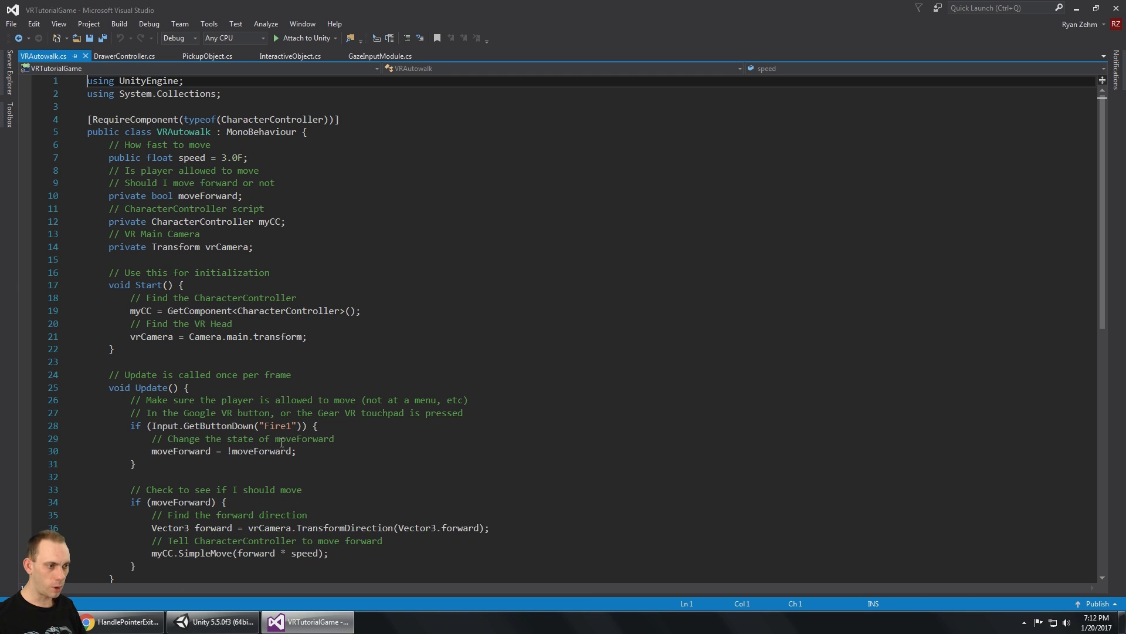
drag(253, 425, 321, 425)
scroll(321, 425, down, 4)
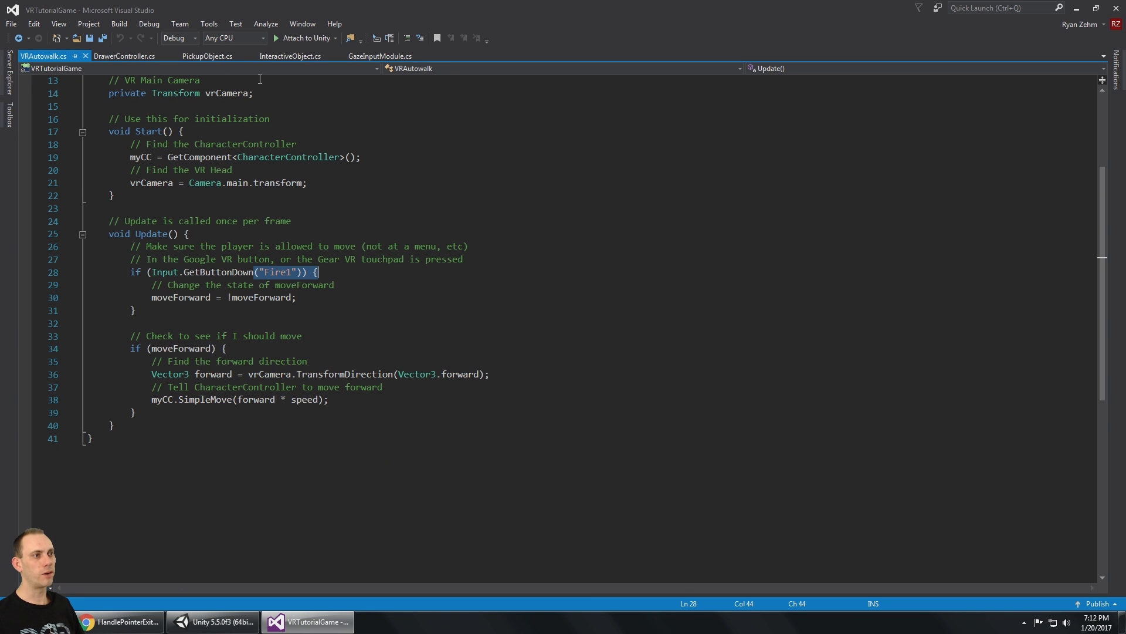
- Examine the event trigger registration and Update code in InteractiveObject.cs, and return to the Fire1 condition in VRAutowalk.cs
click(276, 56)
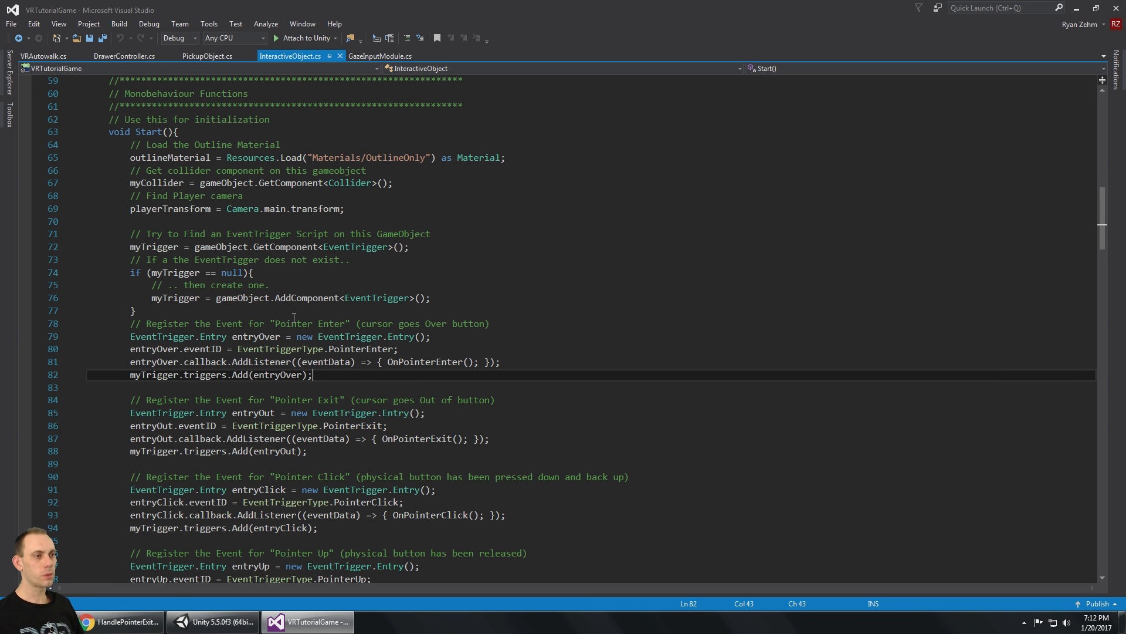
scroll(294, 317, down, 1)
scroll(297, 317, up, 4)
scroll(300, 318, down, 1)
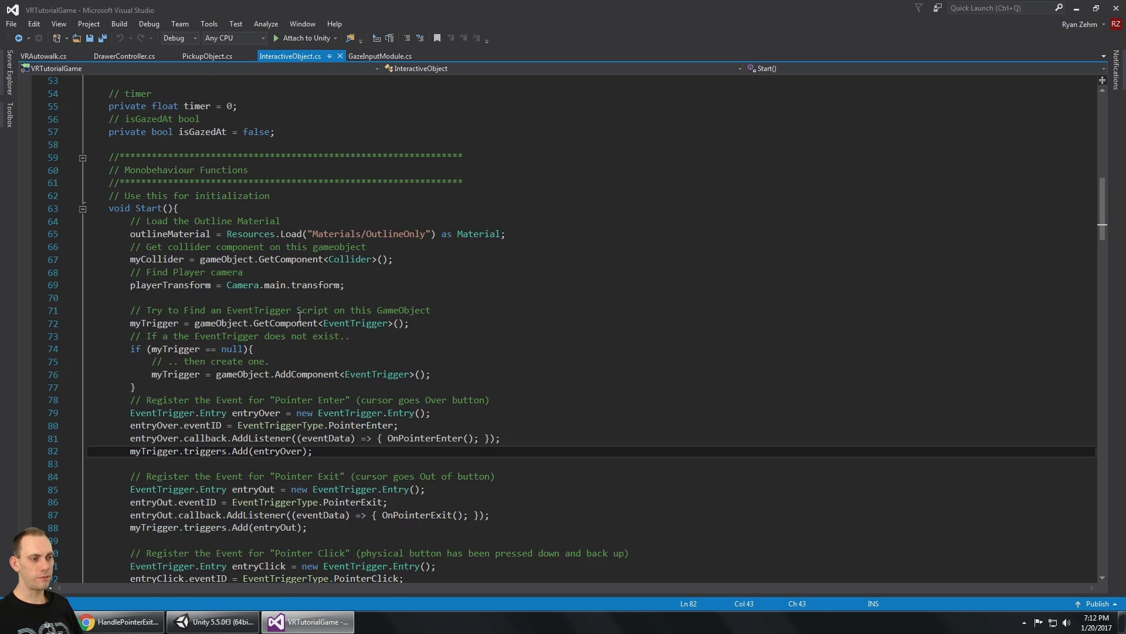
scroll(300, 318, down, 15)
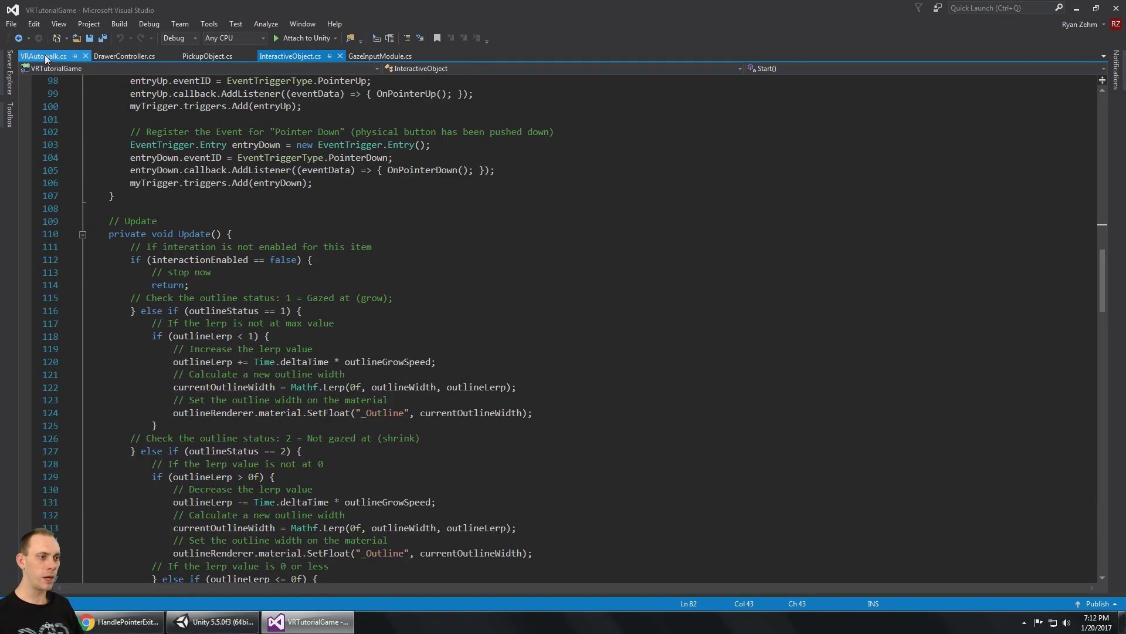
click(46, 57)
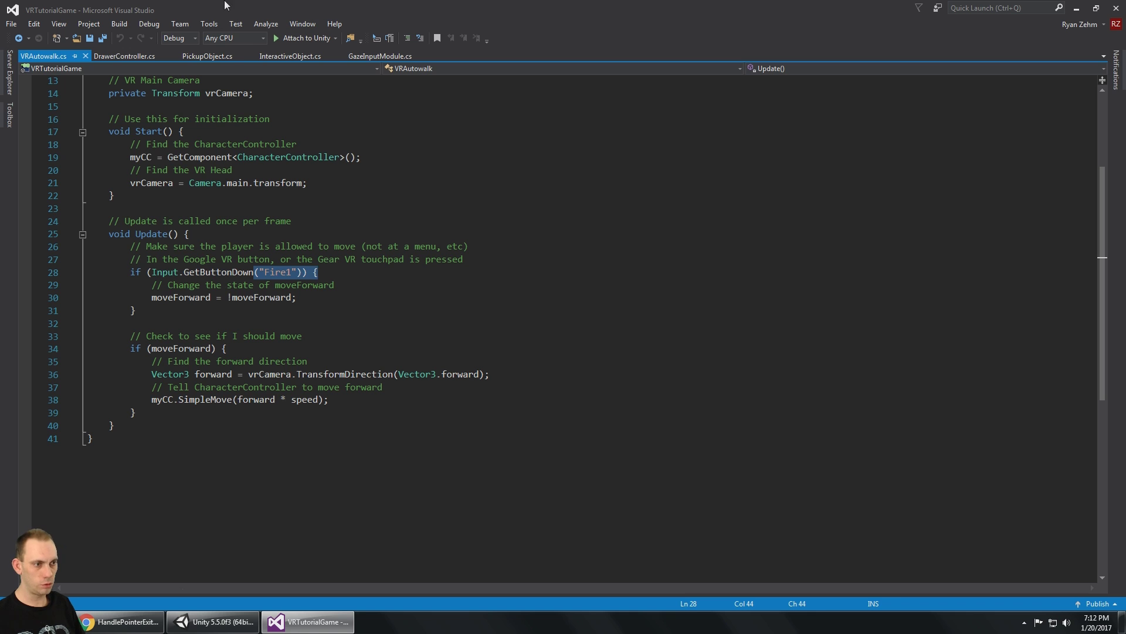
key(Left)
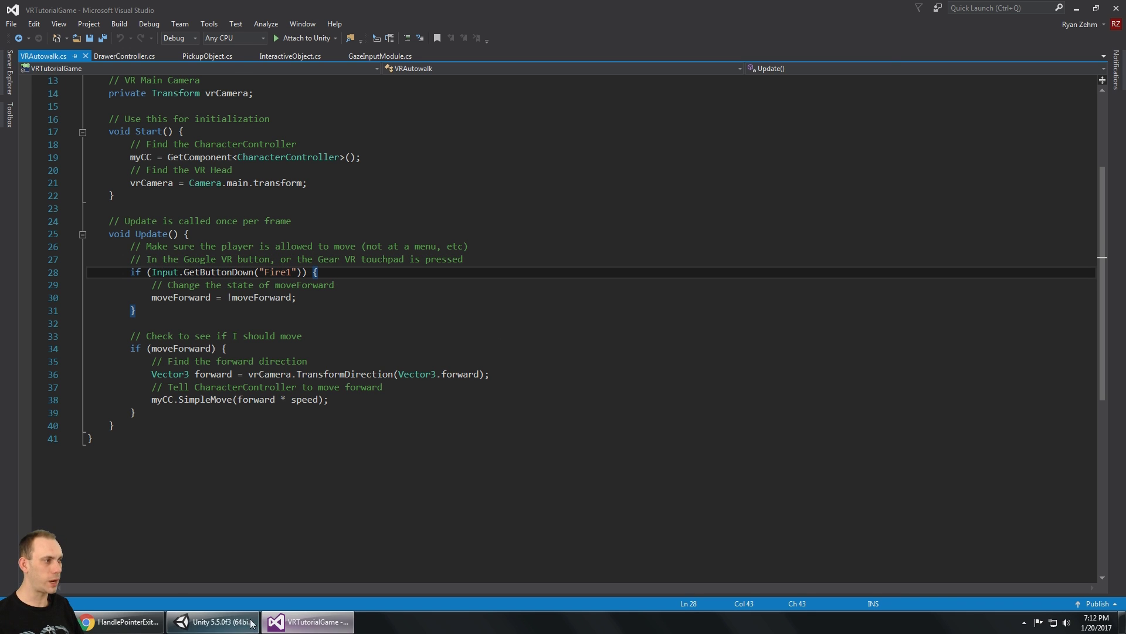
- Switch to Unity and add a new tag named Interactive to the project's tag list
click(214, 622)
middle_drag(685, 194, 687, 189)
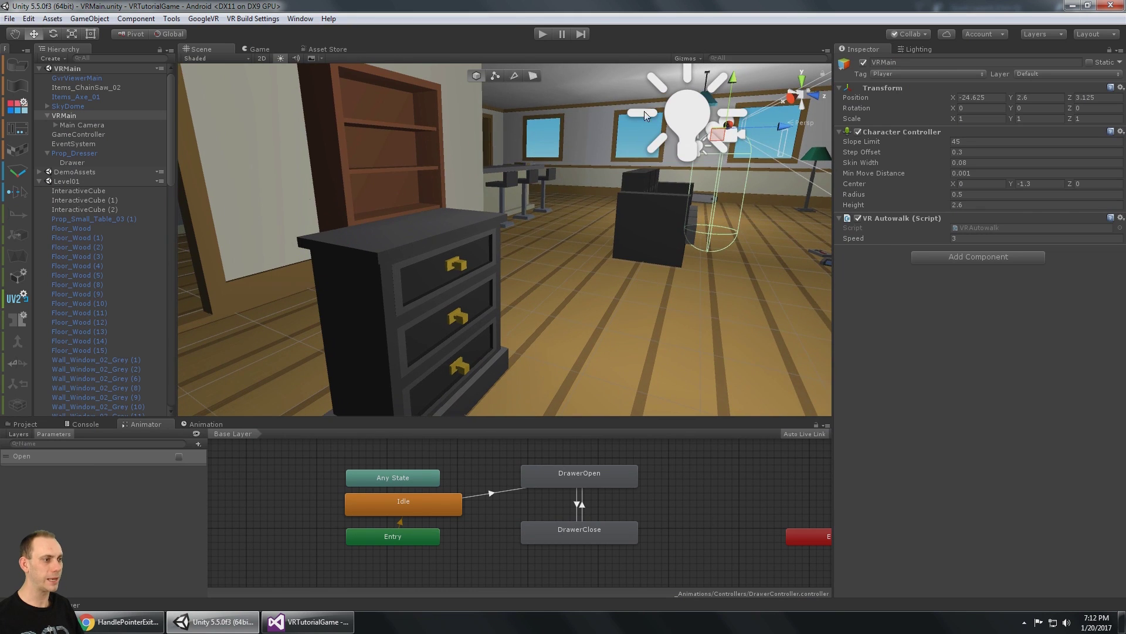
scroll(686, 191, down, 5)
alt+drag(586, 219, 537, 223)
middle_drag(537, 223, 578, 212)
scroll(579, 213, up, 3)
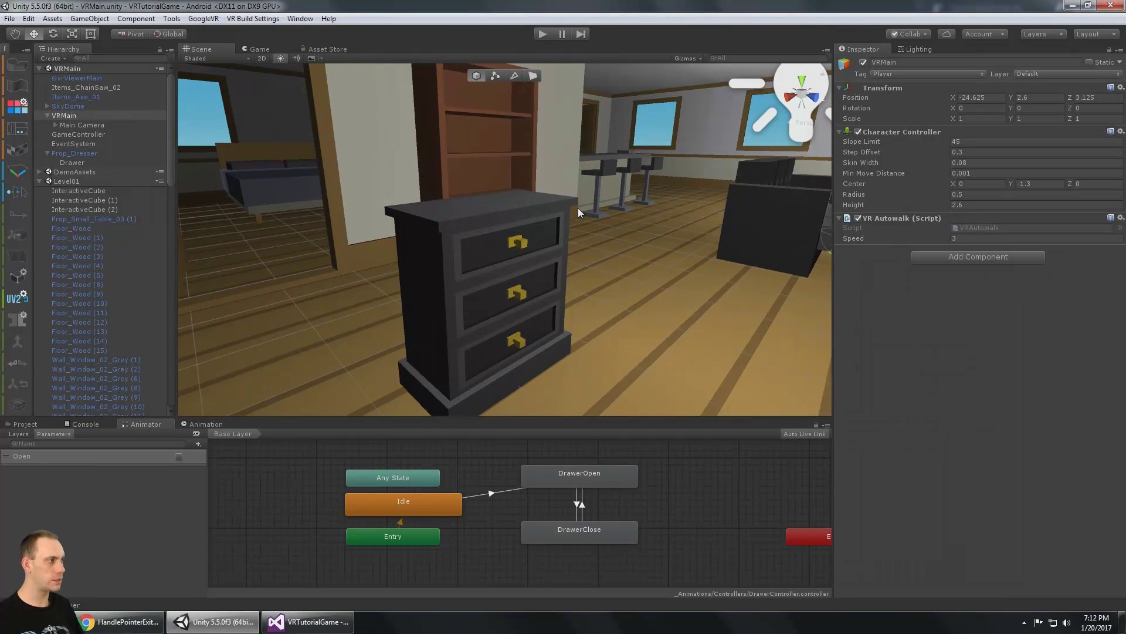
click(1071, 73)
click(1061, 83)
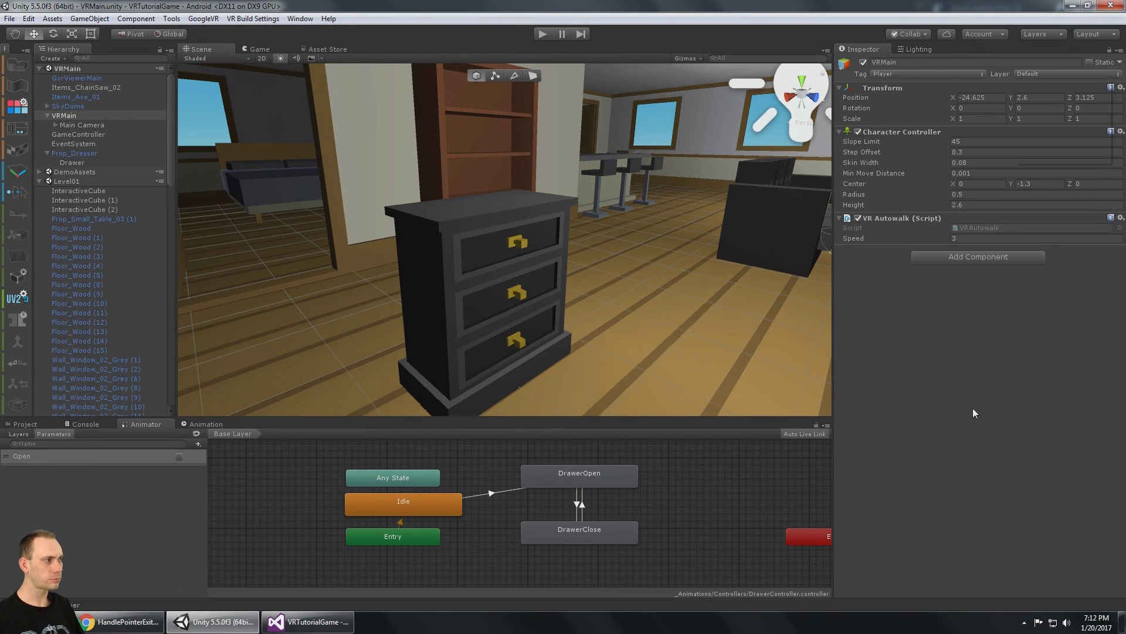
click(966, 72)
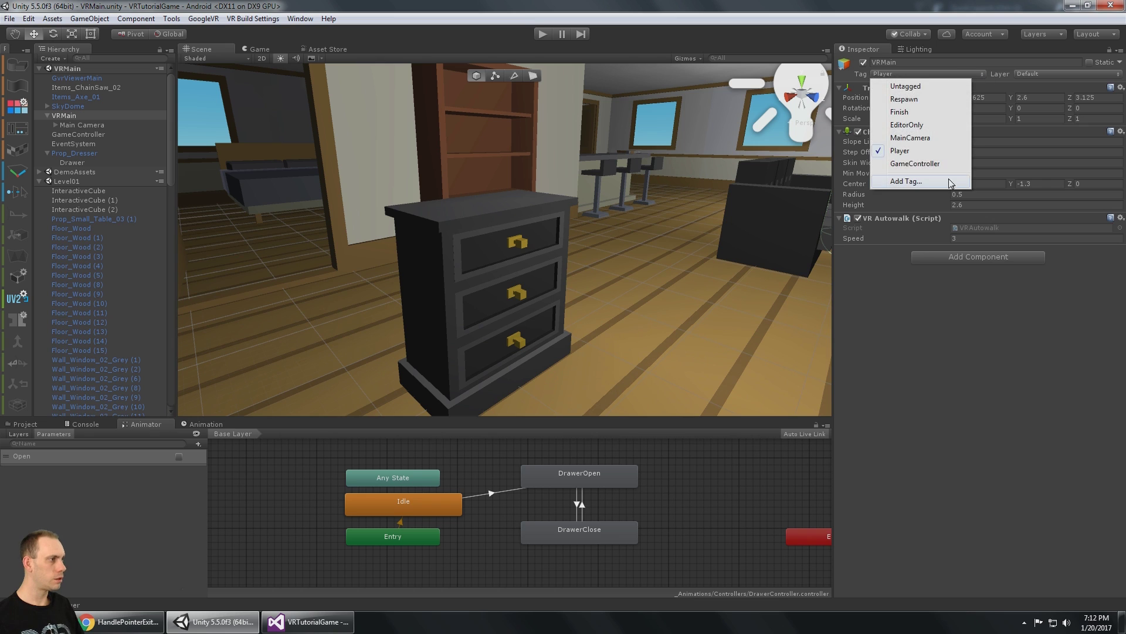
click(938, 182)
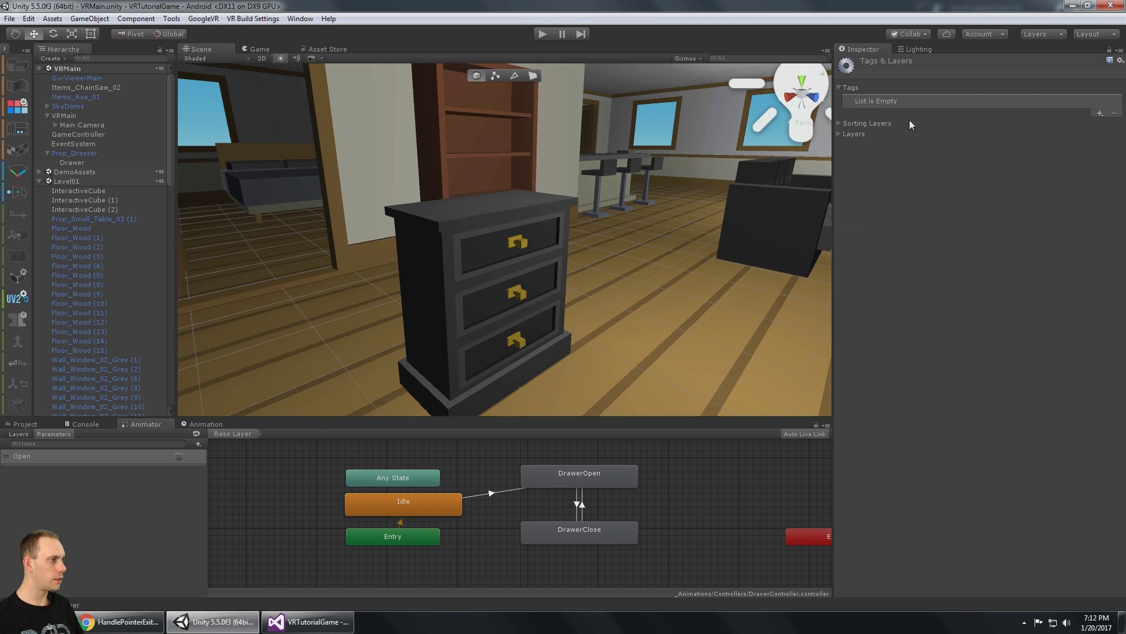
click(1099, 113)
text(Interactive)
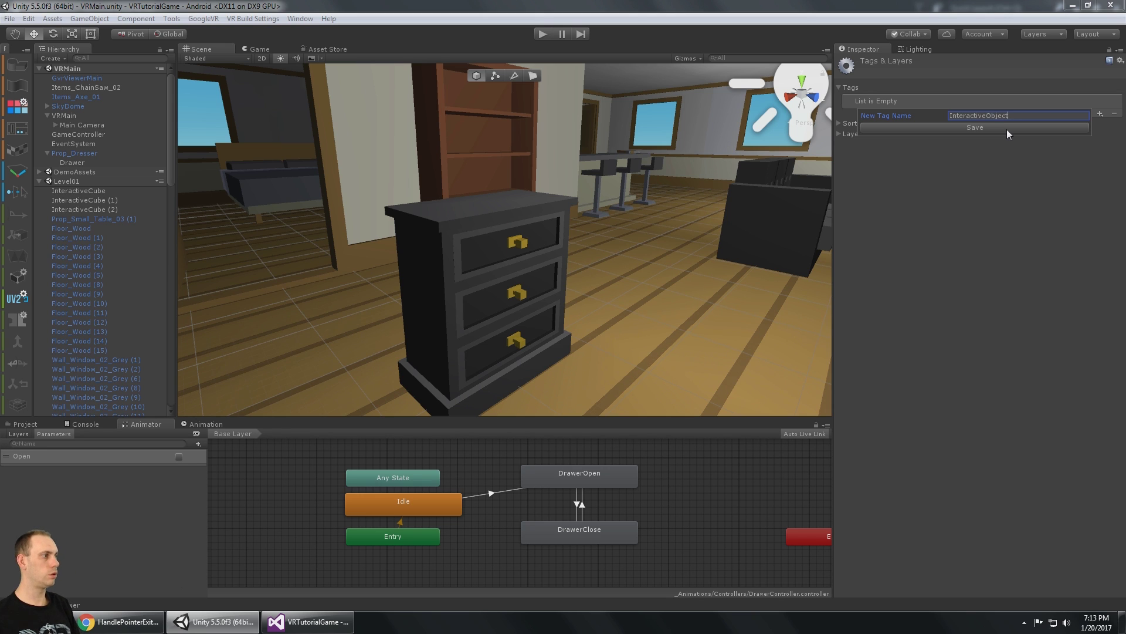
click(1007, 129)
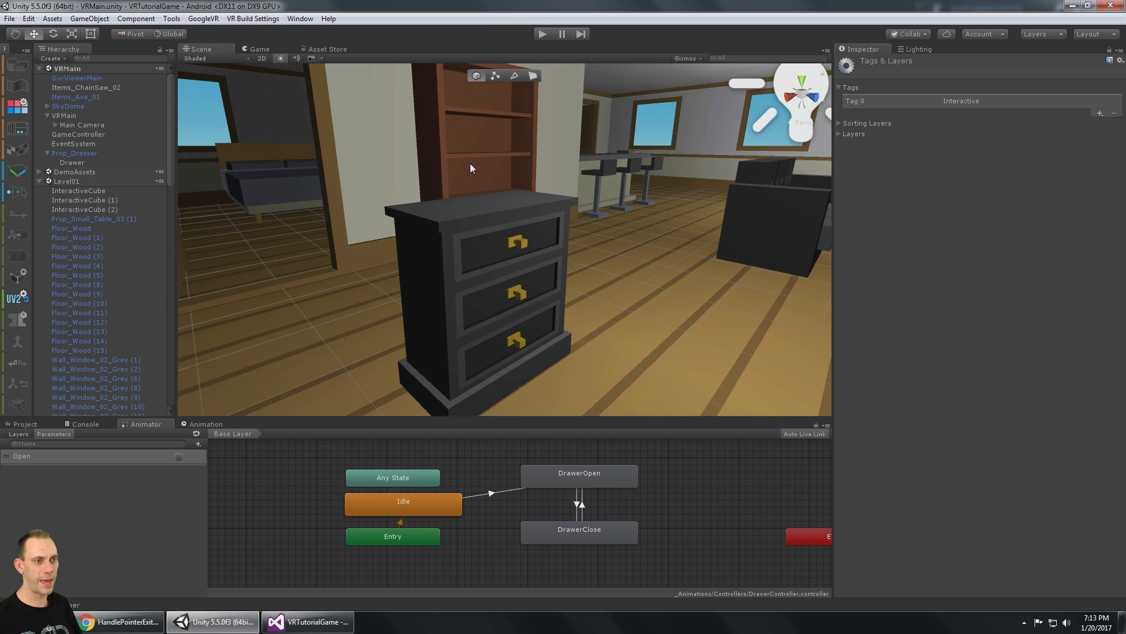
- Assign the Interactive tag to the Drawer object under Prop_Dresser
click(102, 161)
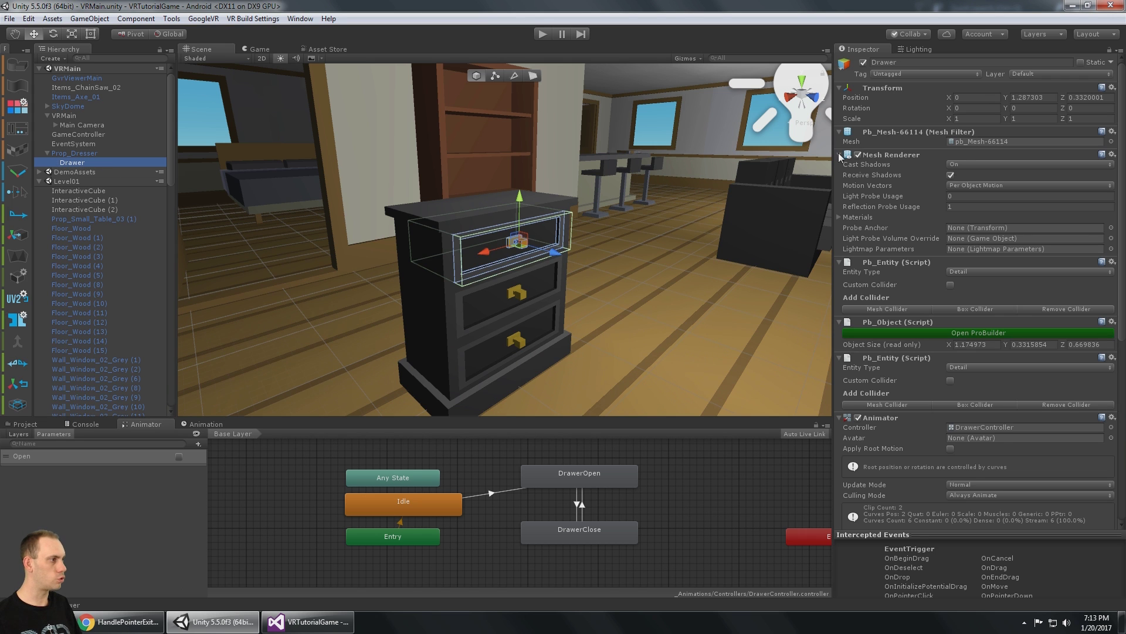
click(929, 70)
click(916, 180)
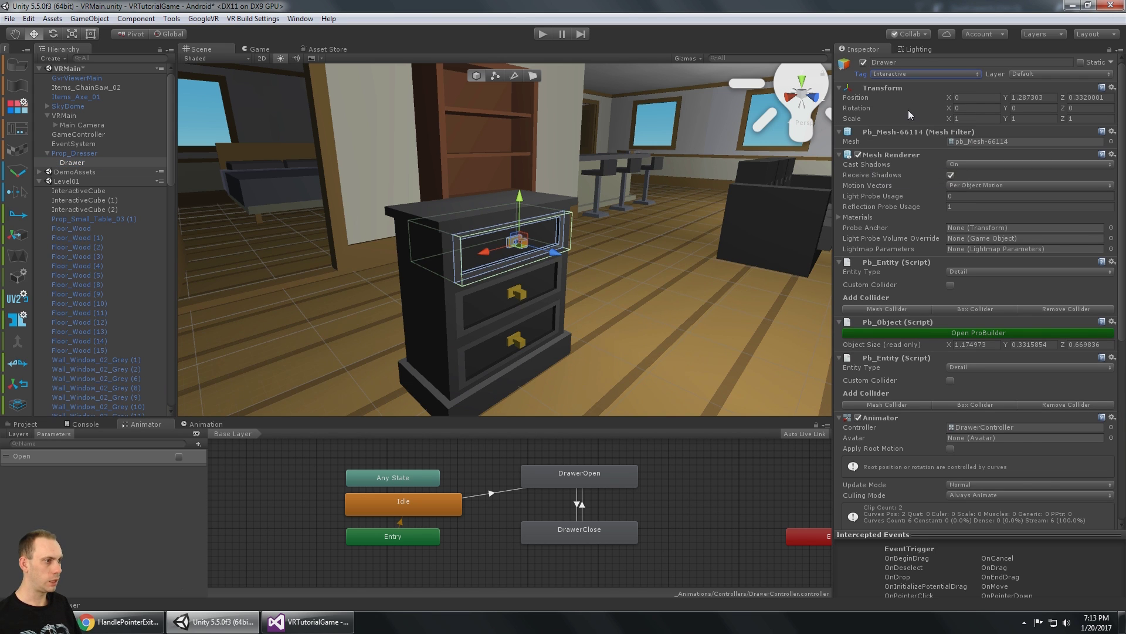
- Assign the Interactive tag to the axe lying on the kitchen counter
middle_drag(653, 213, 371, 290)
middle_drag(579, 208, 495, 234)
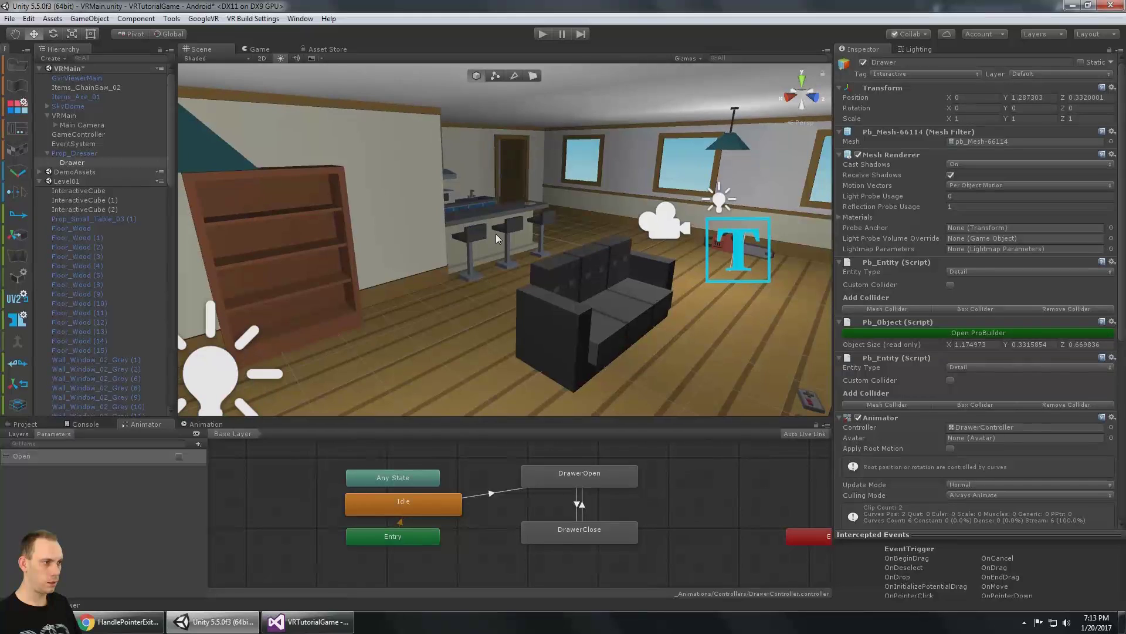
click(537, 205)
click(916, 75)
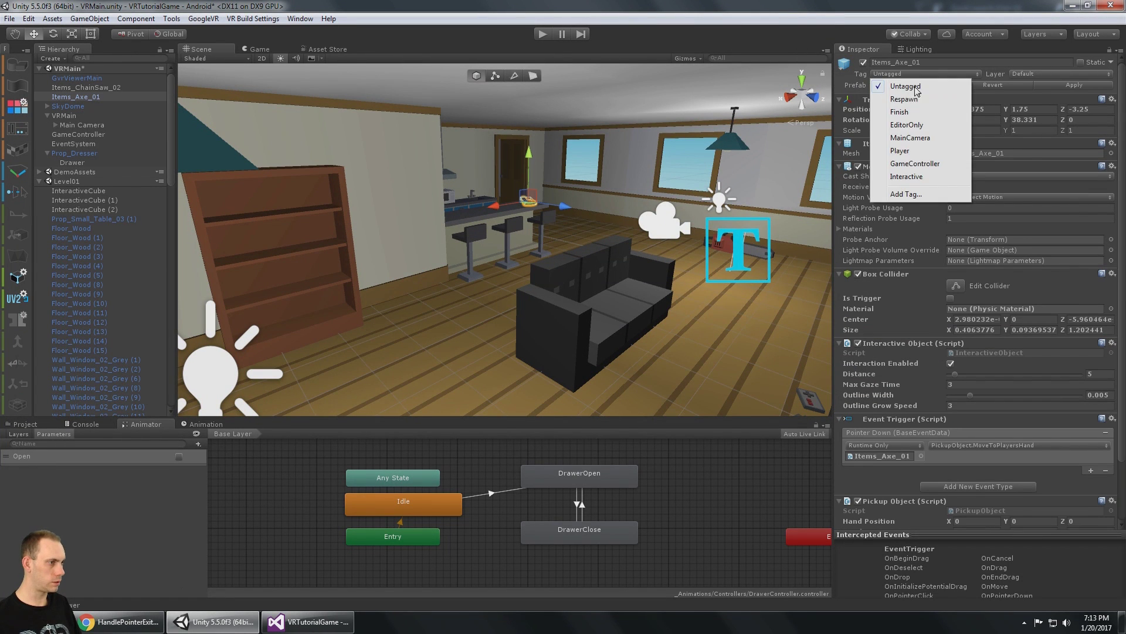
click(921, 179)
- Assign the Interactive tag to the chainsaw on the floor near the windows
alt+drag(659, 226, 624, 235)
scroll(318, 282, down, 1)
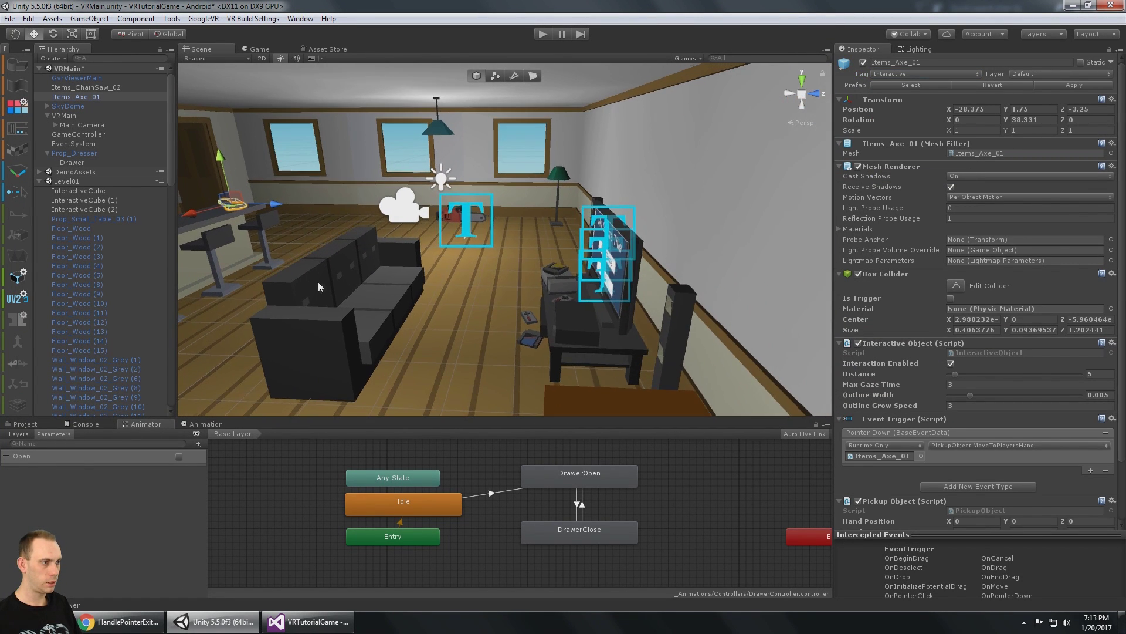
alt+drag(318, 282, 505, 276)
alt+drag(417, 262, 545, 276)
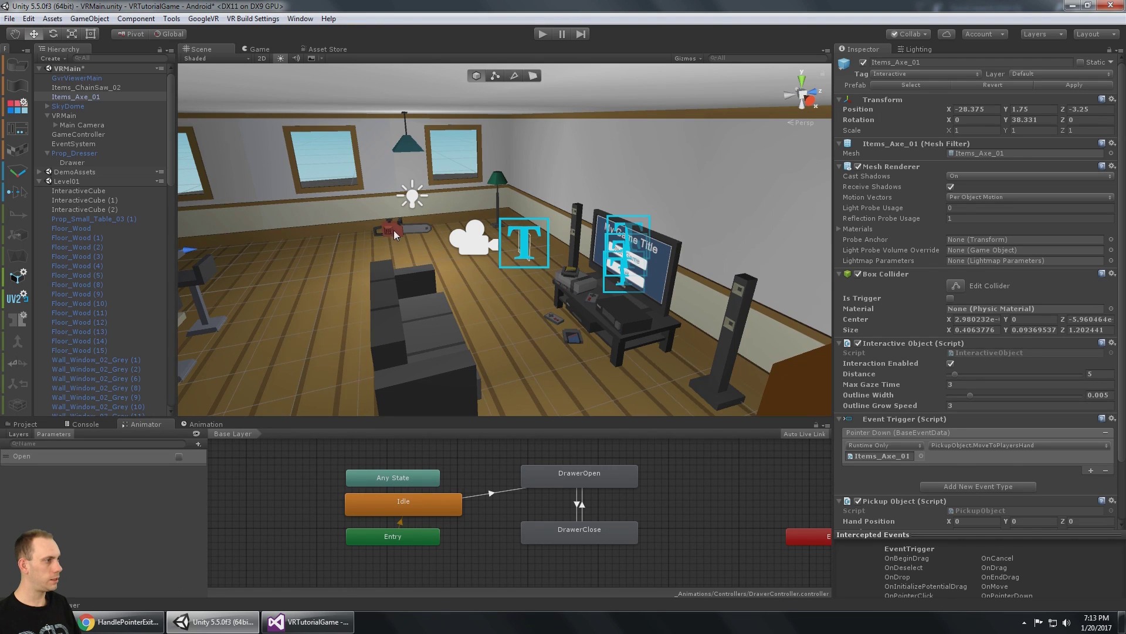
click(393, 230)
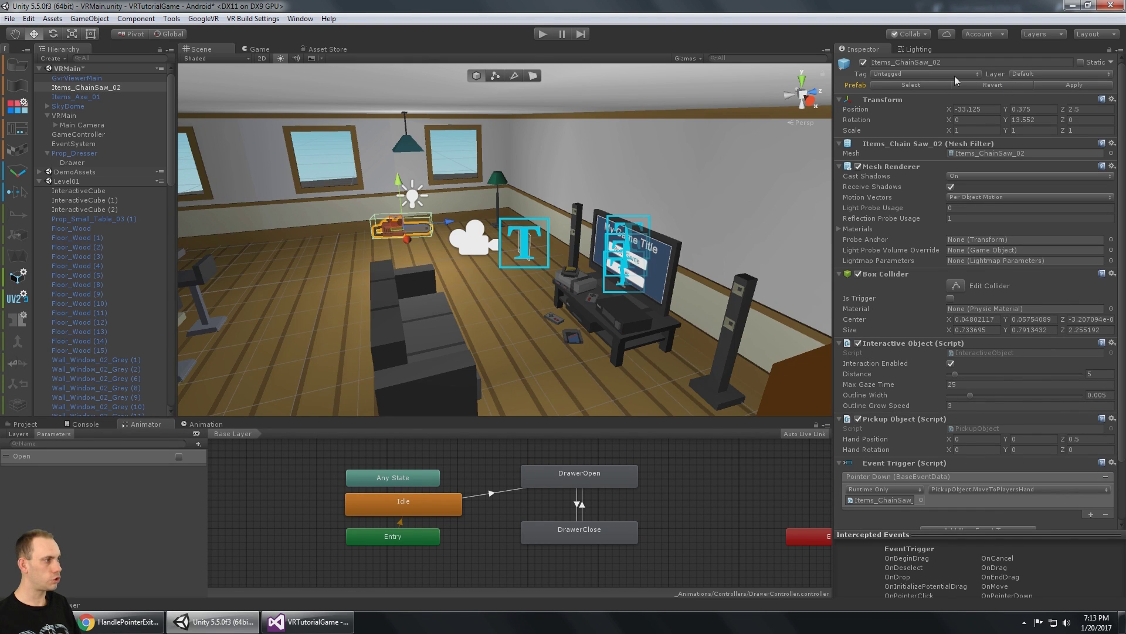
click(909, 74)
click(923, 179)
- Save the VRMain scene and look over the room and its dresser
alt+drag(682, 286, 570, 172)
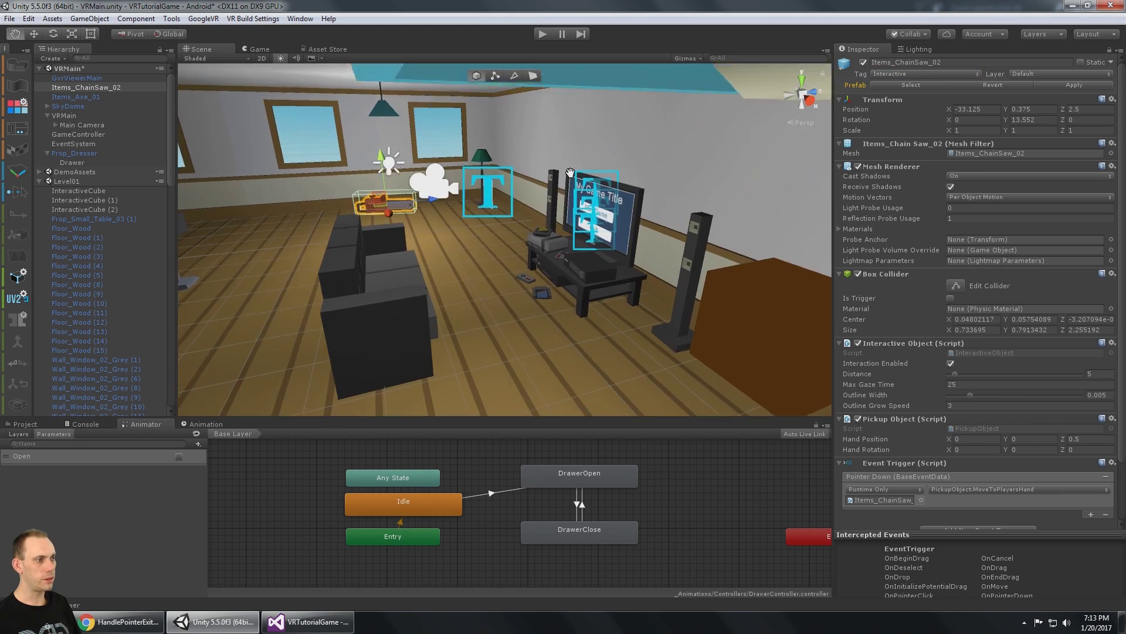
right_drag(570, 172, 463, 279)
scroll(593, 167, down, 10)
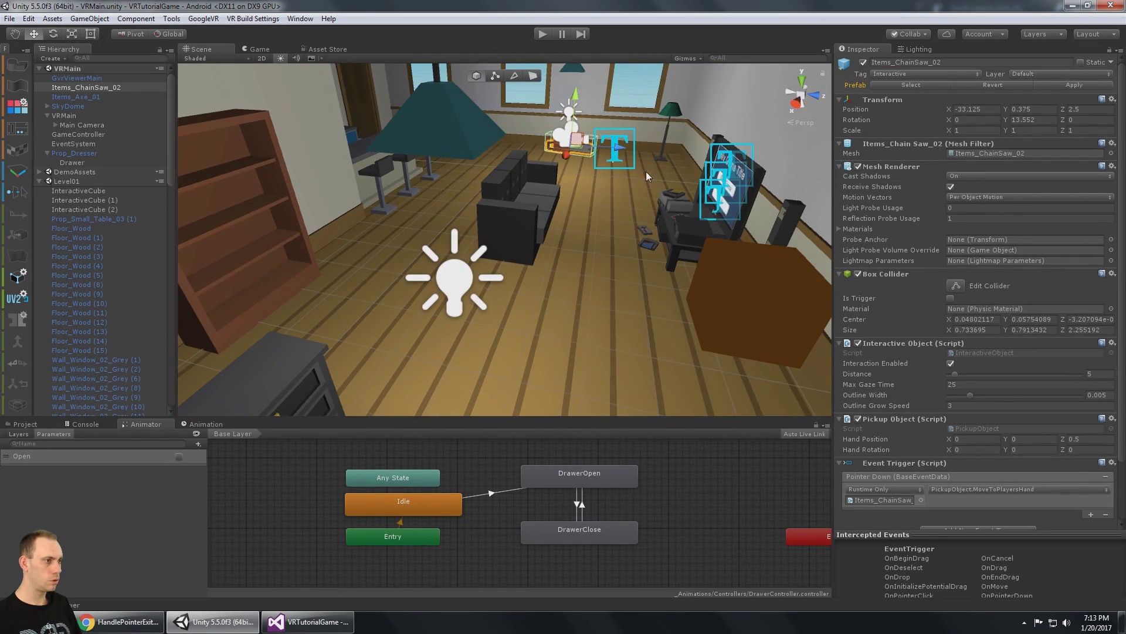
right_drag(646, 171, 533, 199)
scroll(536, 172, up, 5)
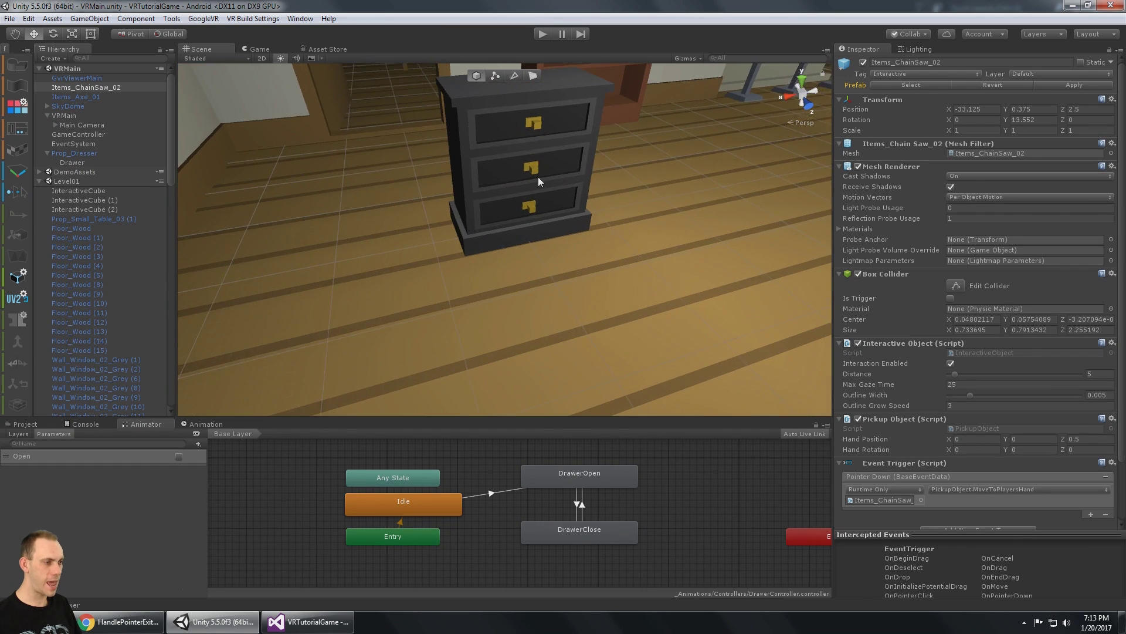
scroll(538, 177, down, 3)
- Switch to Visual Studio and examine the Process method in GazeInputModule.cs against the Fire1 condition in VRAutowalk.cs
click(308, 621)
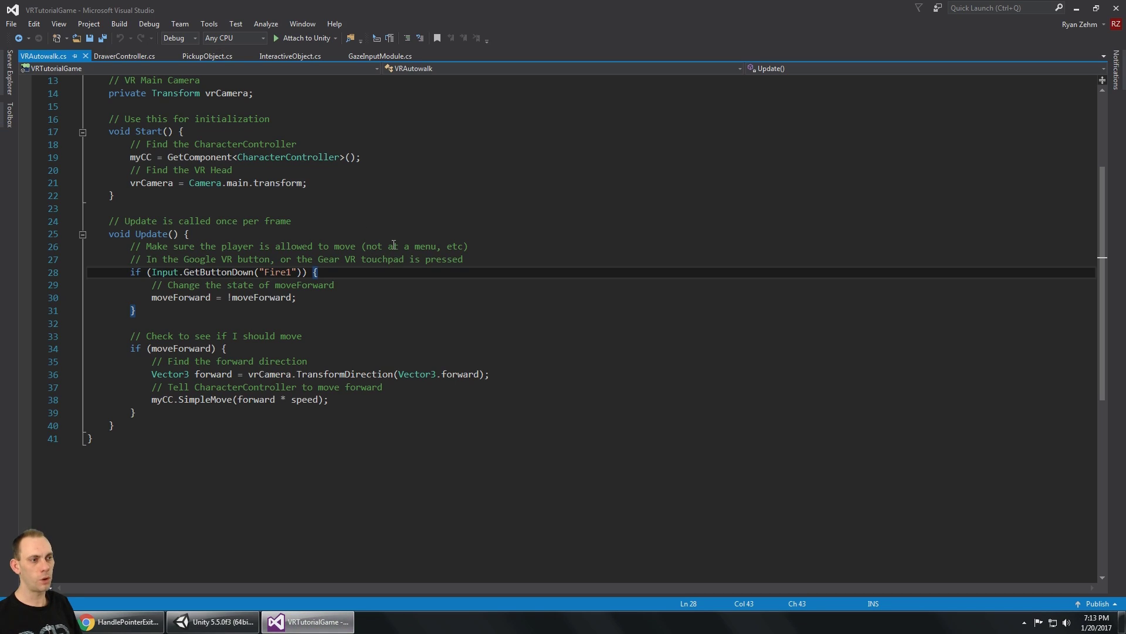
click(397, 267)
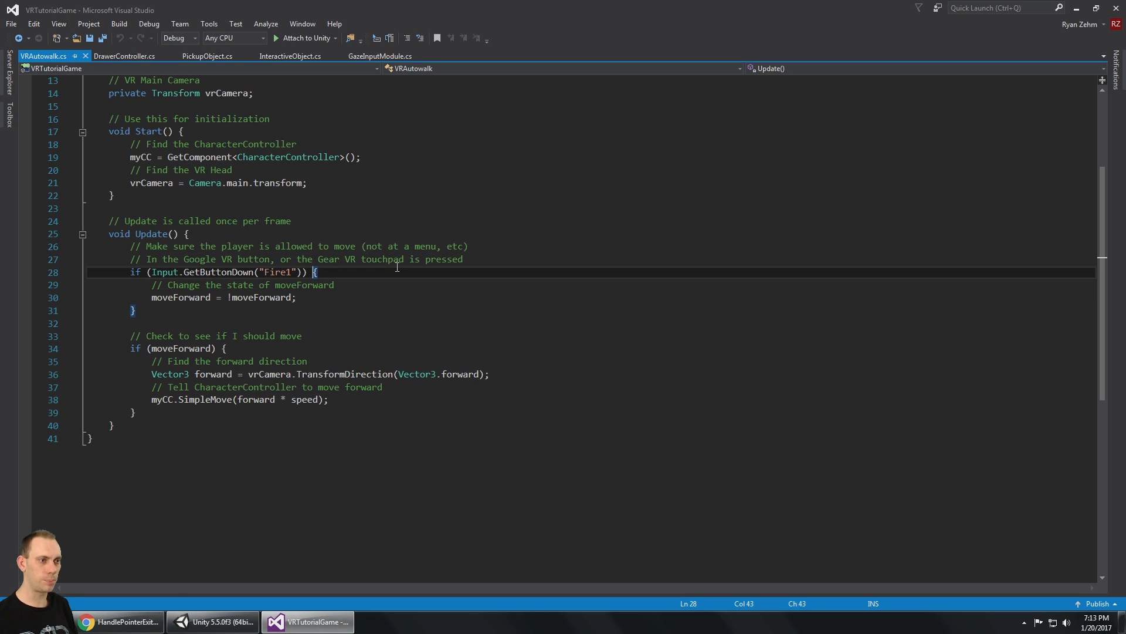
click(397, 267)
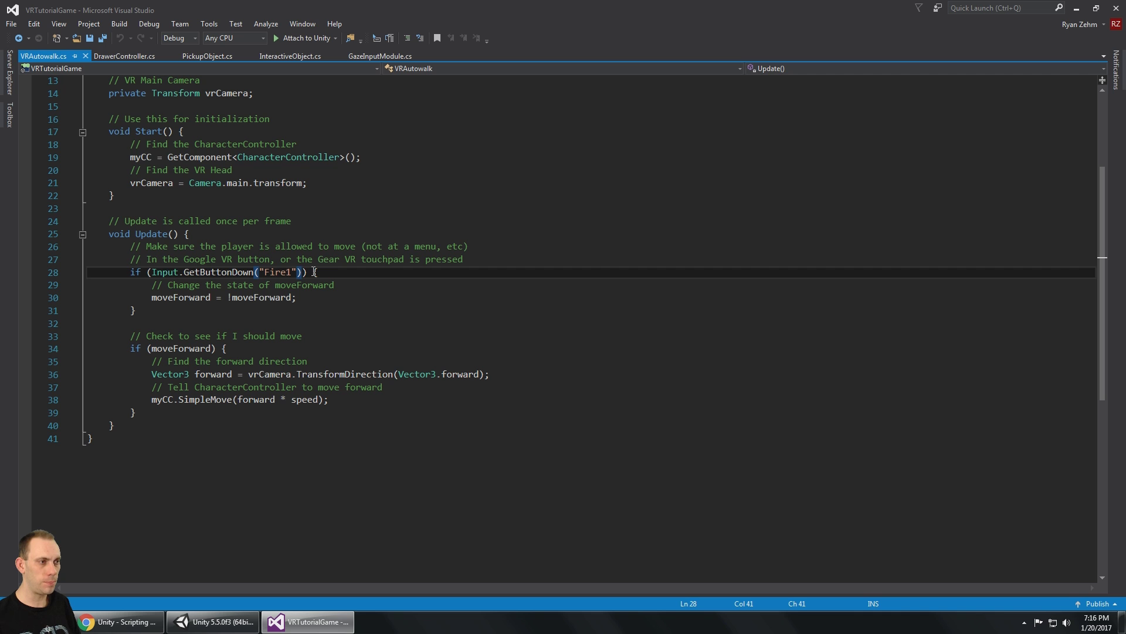
click(365, 55)
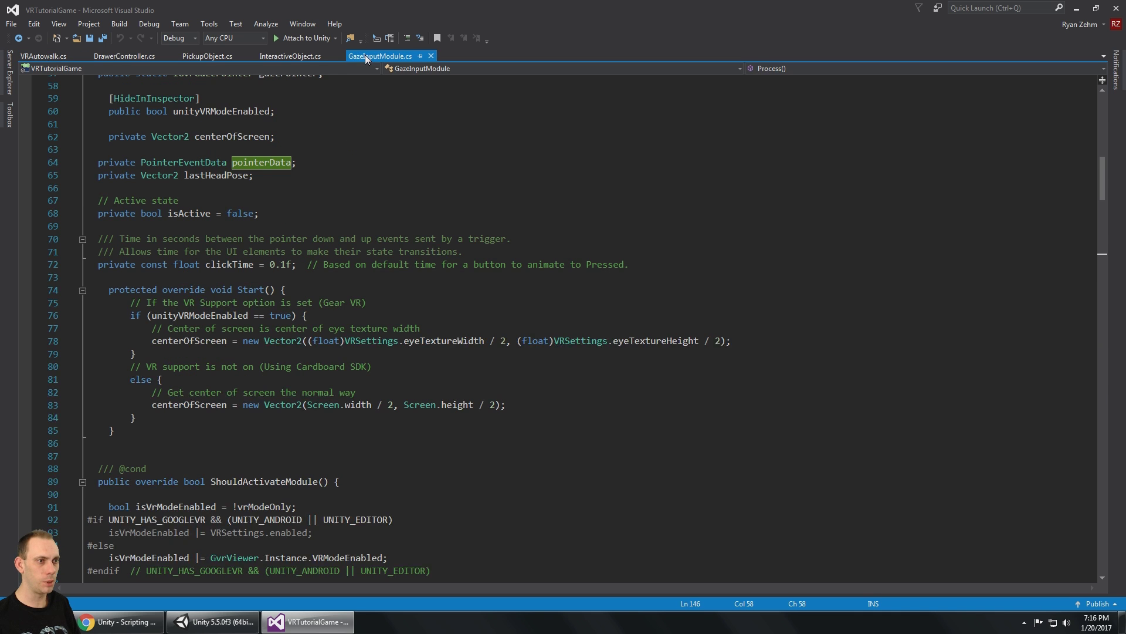
scroll(313, 171, up, 3)
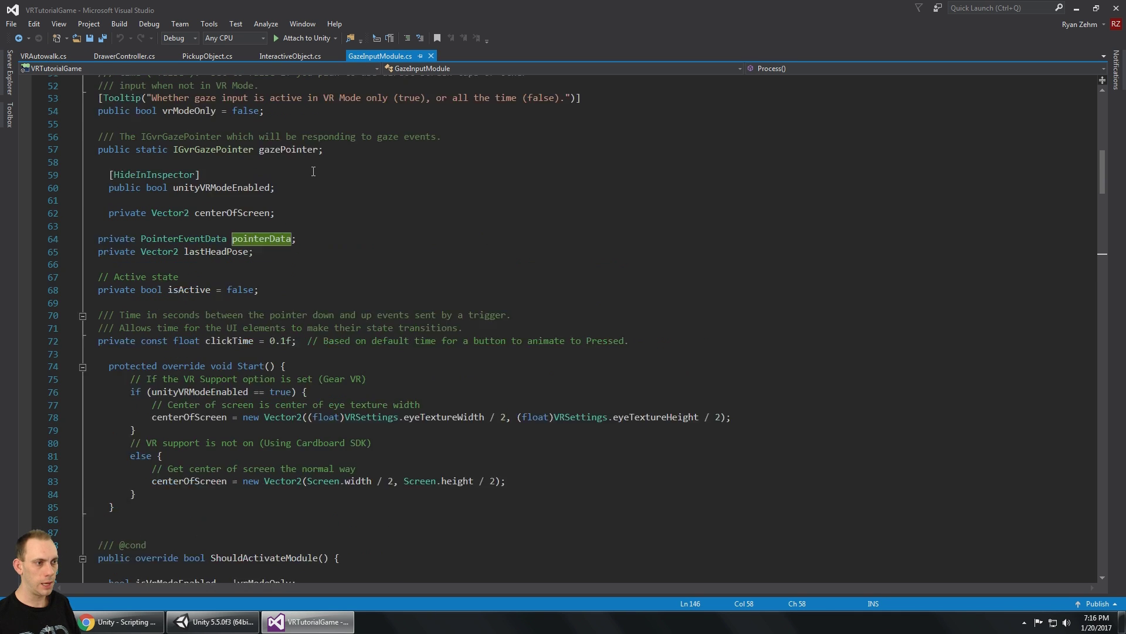
scroll(322, 269, down, 2)
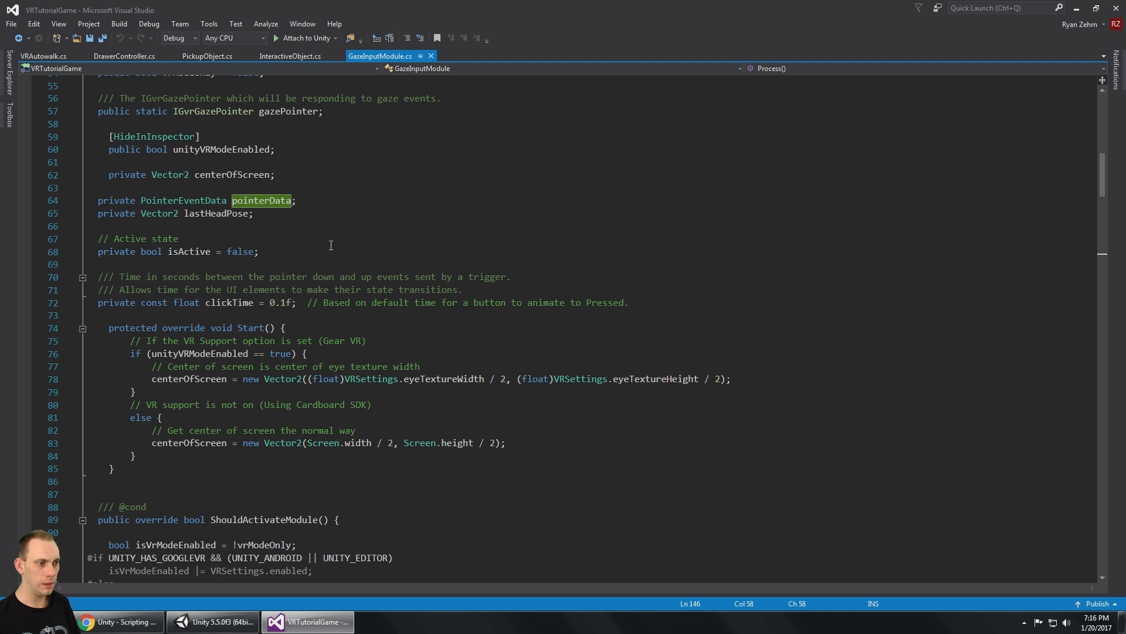
scroll(331, 245, down, 17)
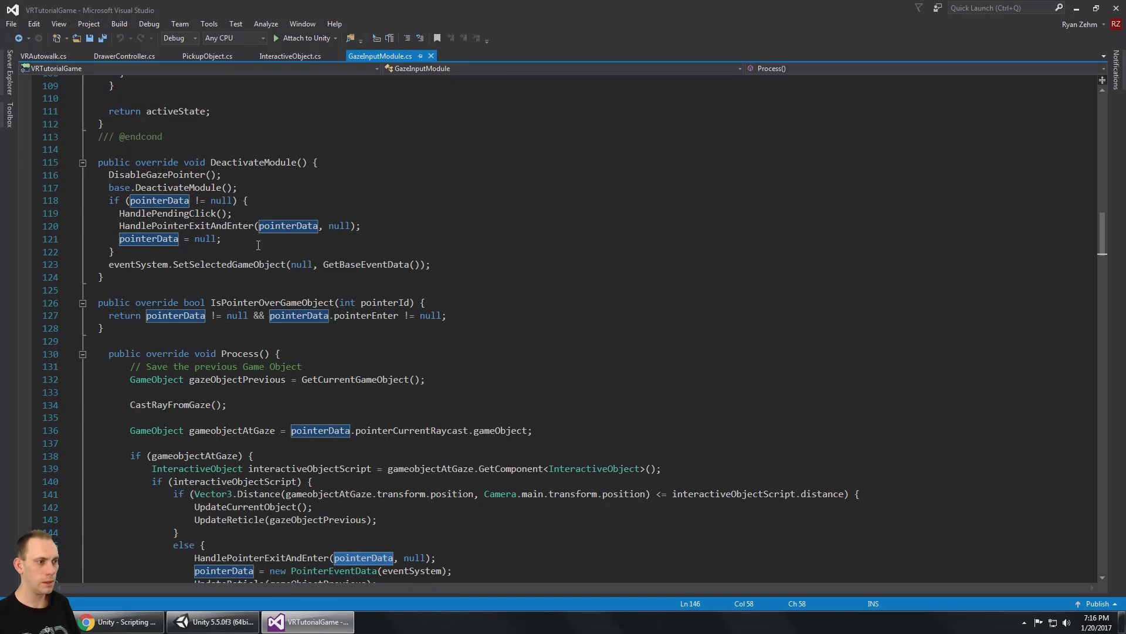
scroll(261, 245, down, 2)
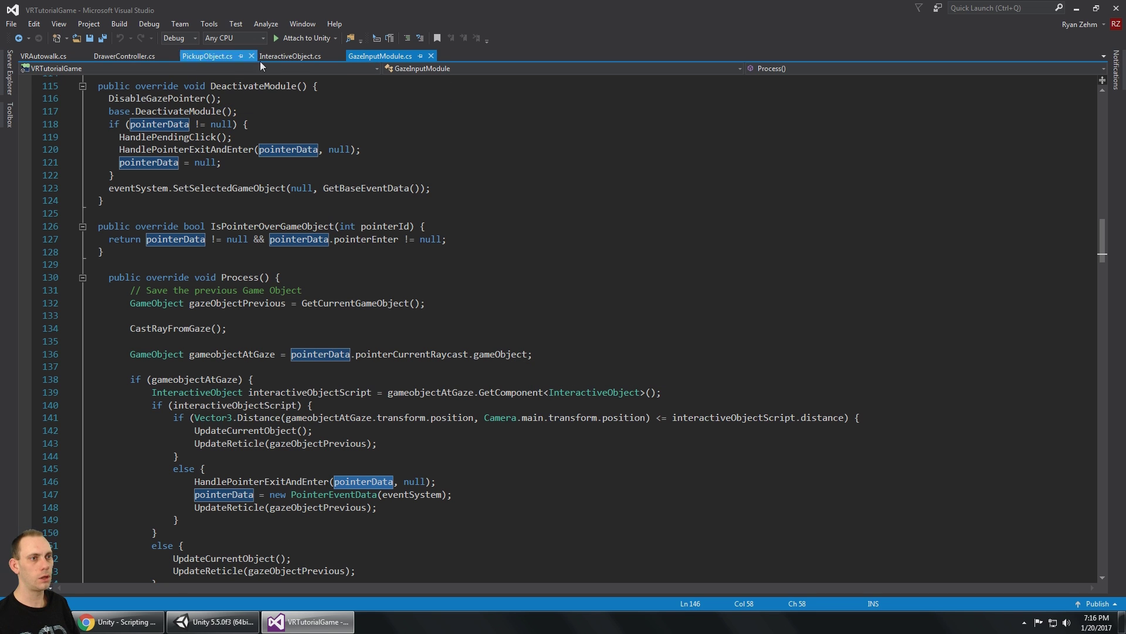
click(47, 56)
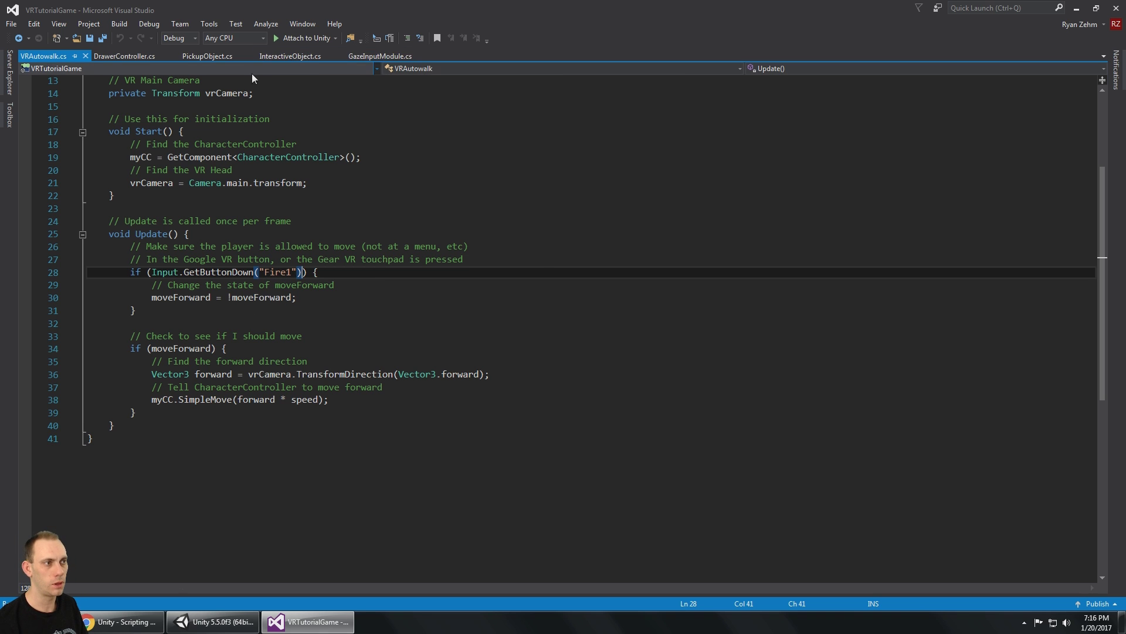
click(371, 58)
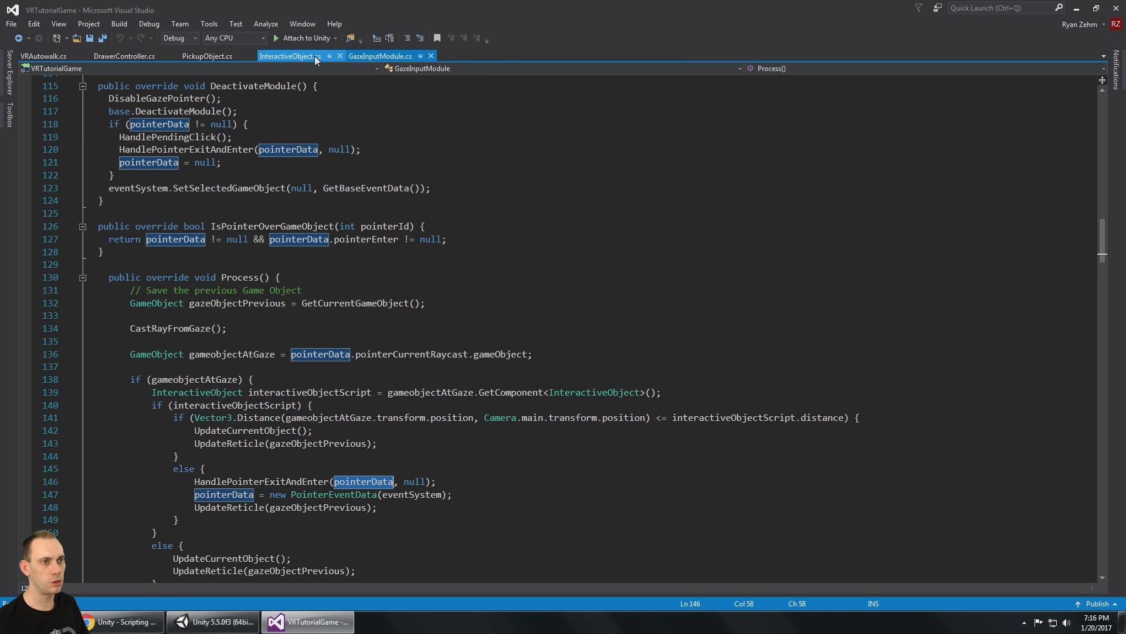
- In VRAutowalk.cs, declare a private GazeInputModule field named gazeInputModule below the vrCamera field
click(49, 56)
scroll(369, 266, up, 4)
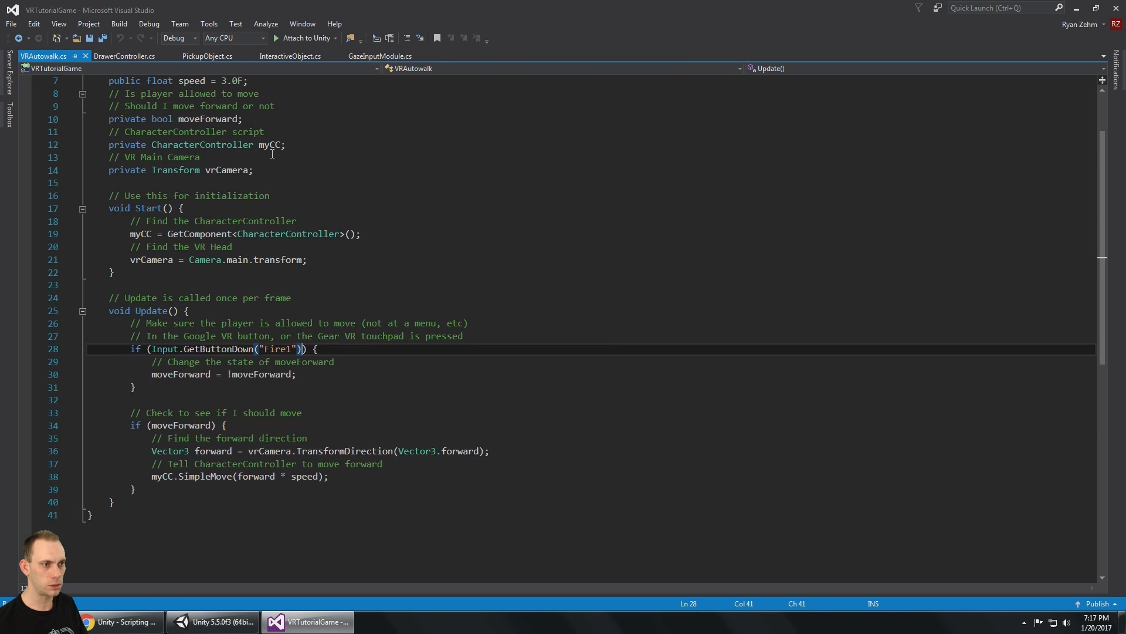
click(369, 261)
key(Up)
key(End)
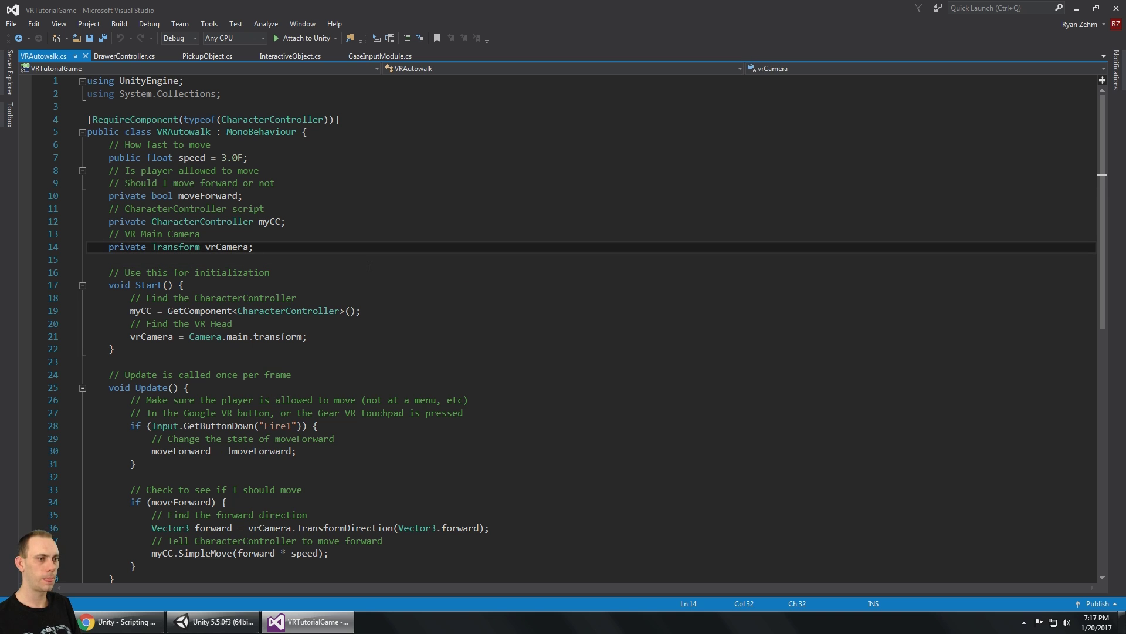
key(Return)
key(Return)
text(pri)
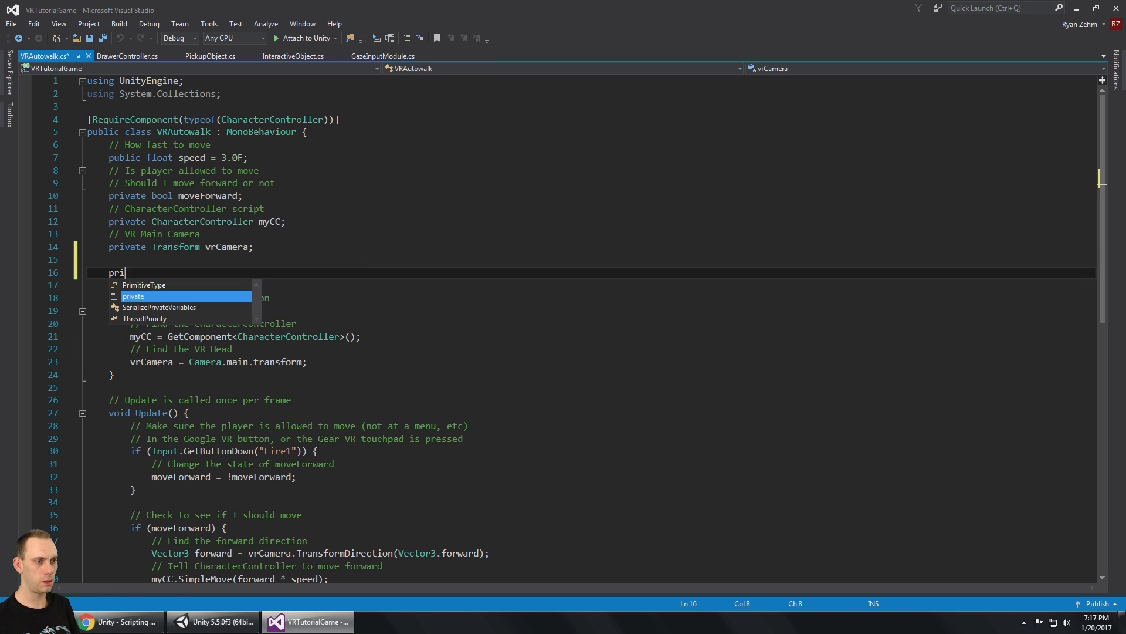
text(vate GazeInputModule )
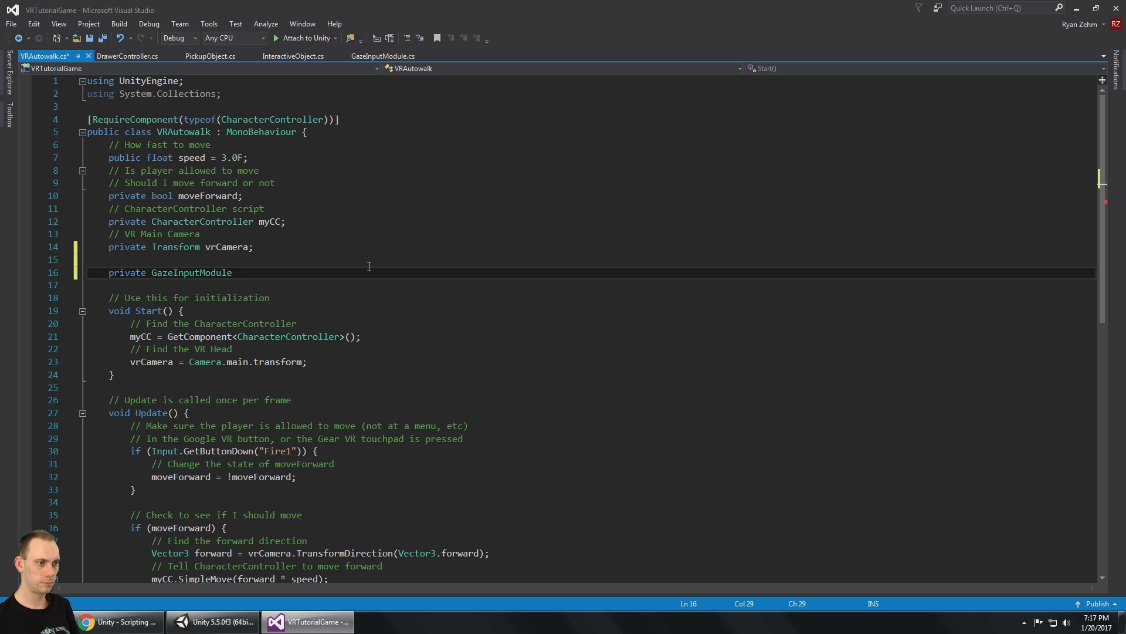
text(gazeInpu)
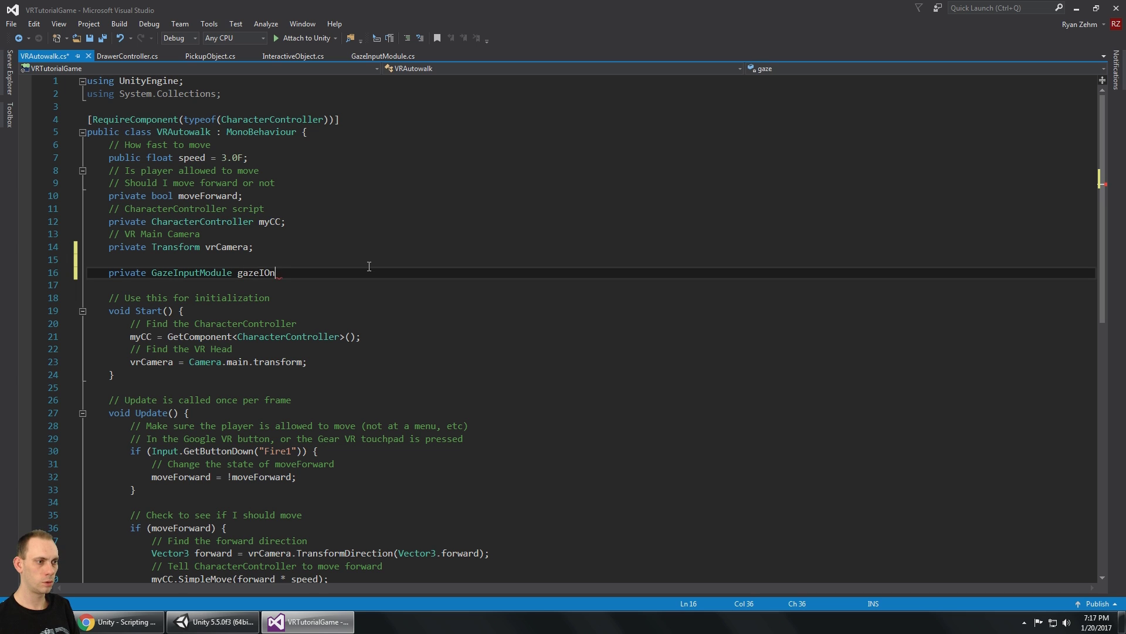
text(tModukl)
key(BackSpace)
key(BackSpace)
text(le;)
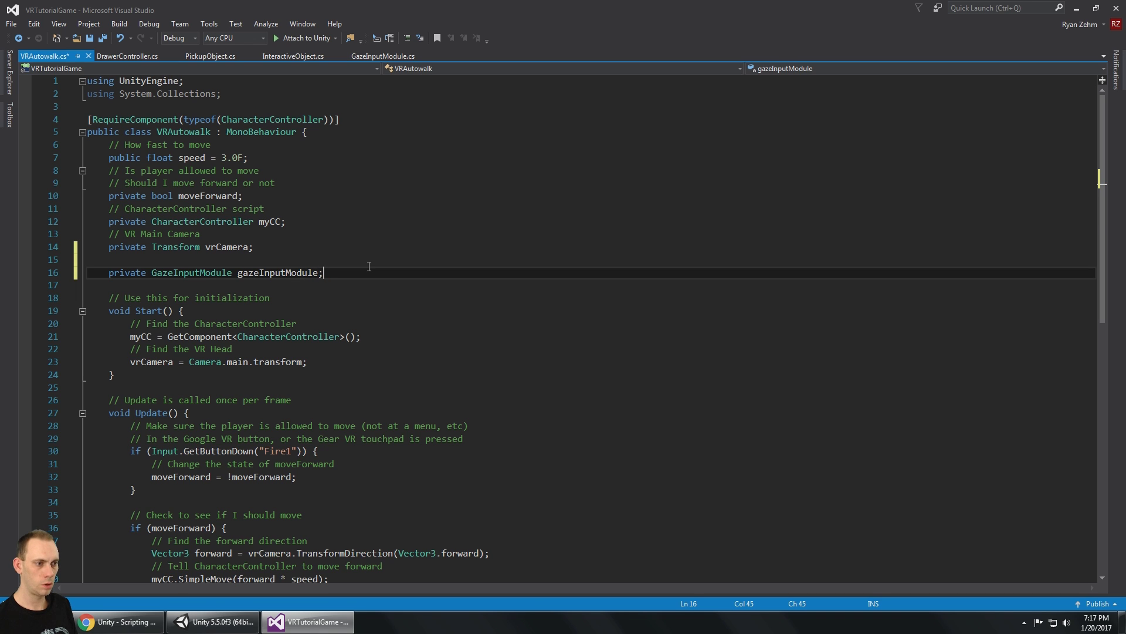
- At the end of Start in VRAutowalk.cs, add an empty comment line and begin an assignment to gazeInputModule
click(345, 362)
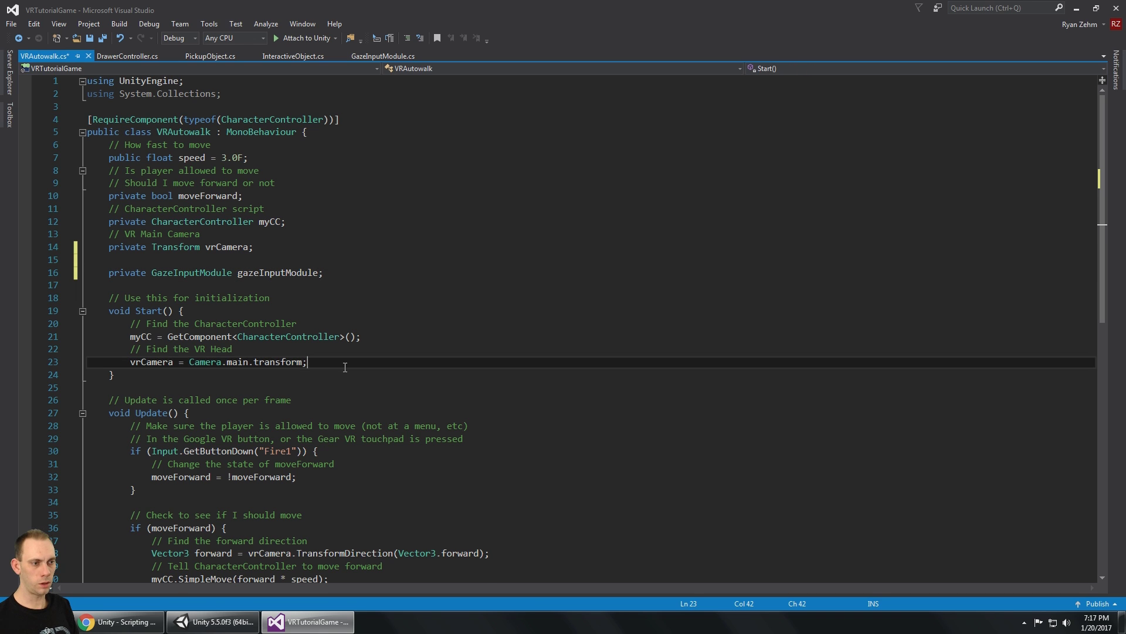
key(Return)
key(Return)
key(BackSpace)
key(BackSpace)
key(BackSpace)
key(BackSpace)
key(BackSpace)
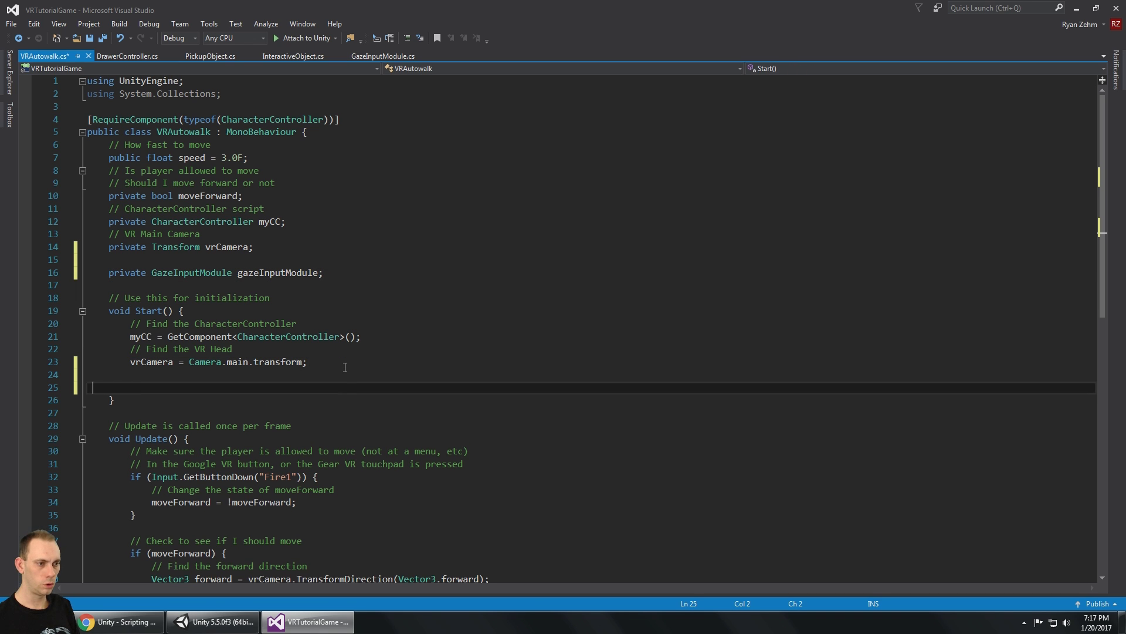
key(Tab)
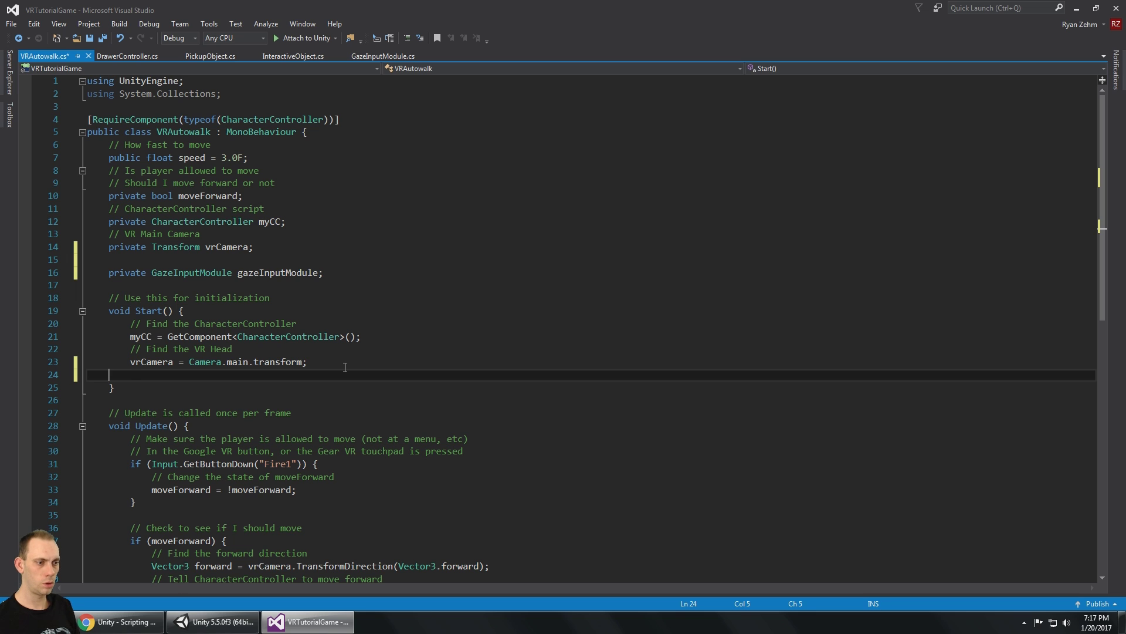
key(Tab)
text(//)
key(Return)
text(gazeInputModule = )
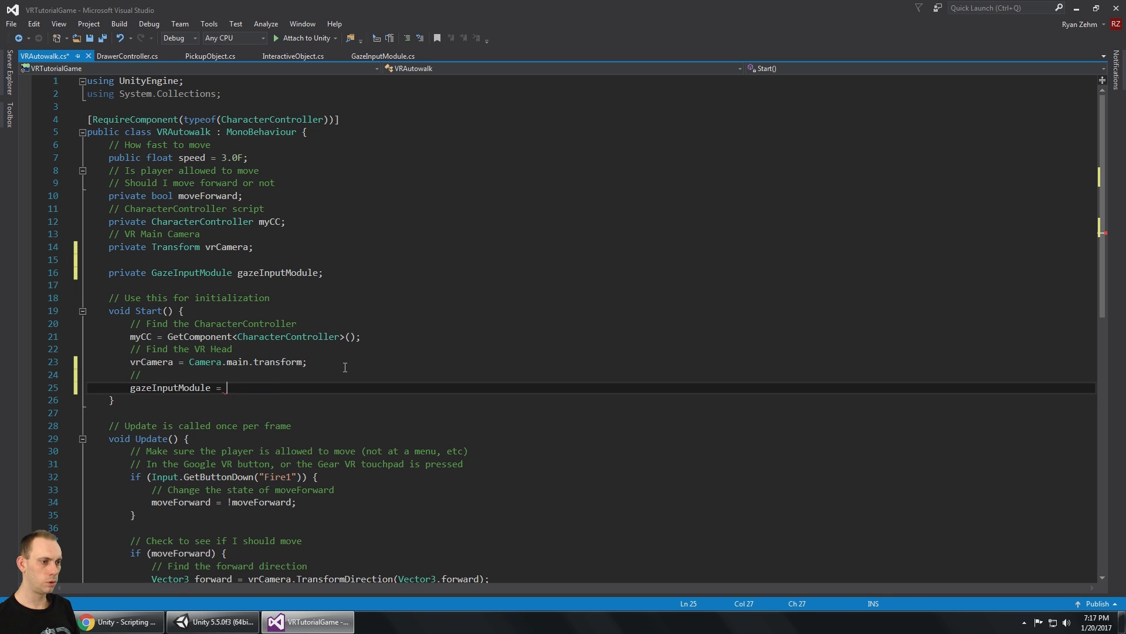
- Continue the gazeInputModule assignment with GameObject.FindObjectOfType and open its type argument
text(Game)
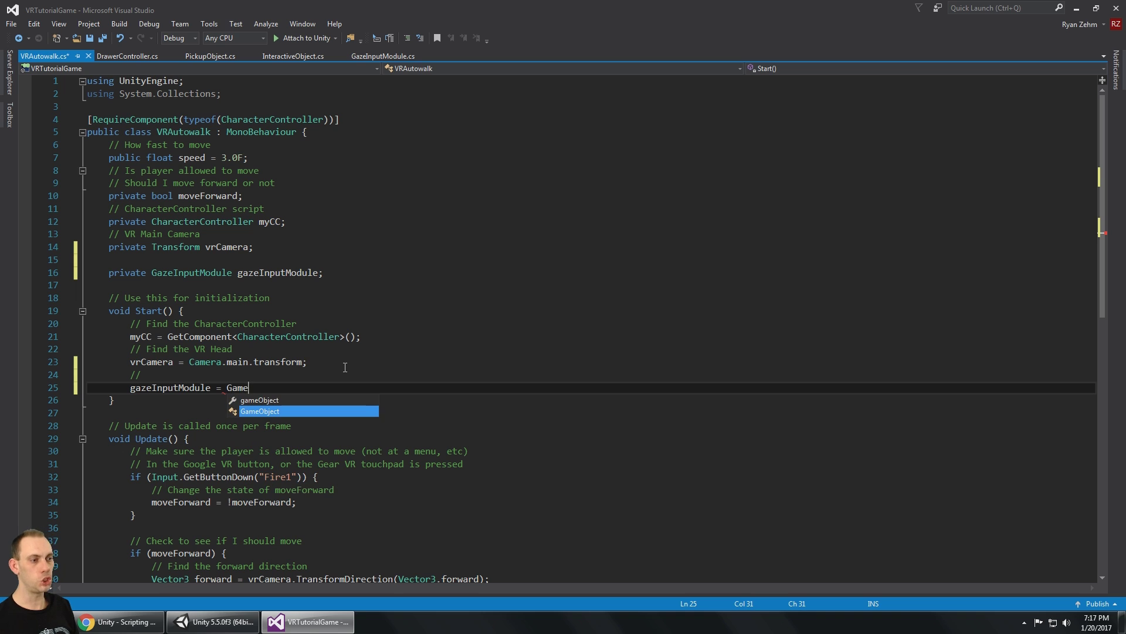
text(Object.find)
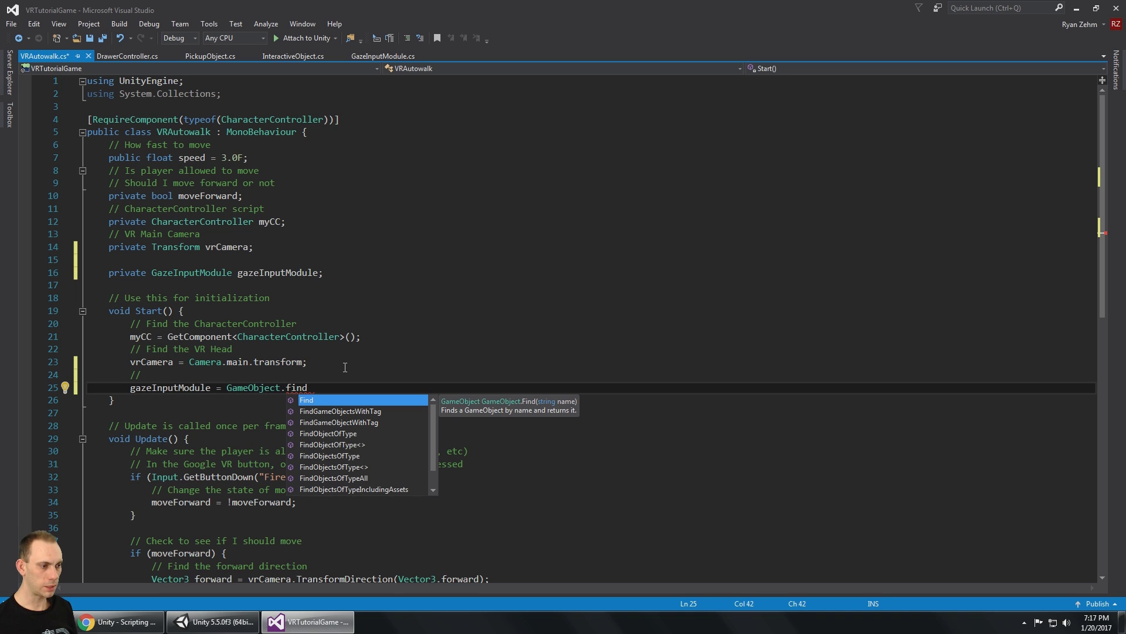
key(Down)
key(Down)
key(Down)
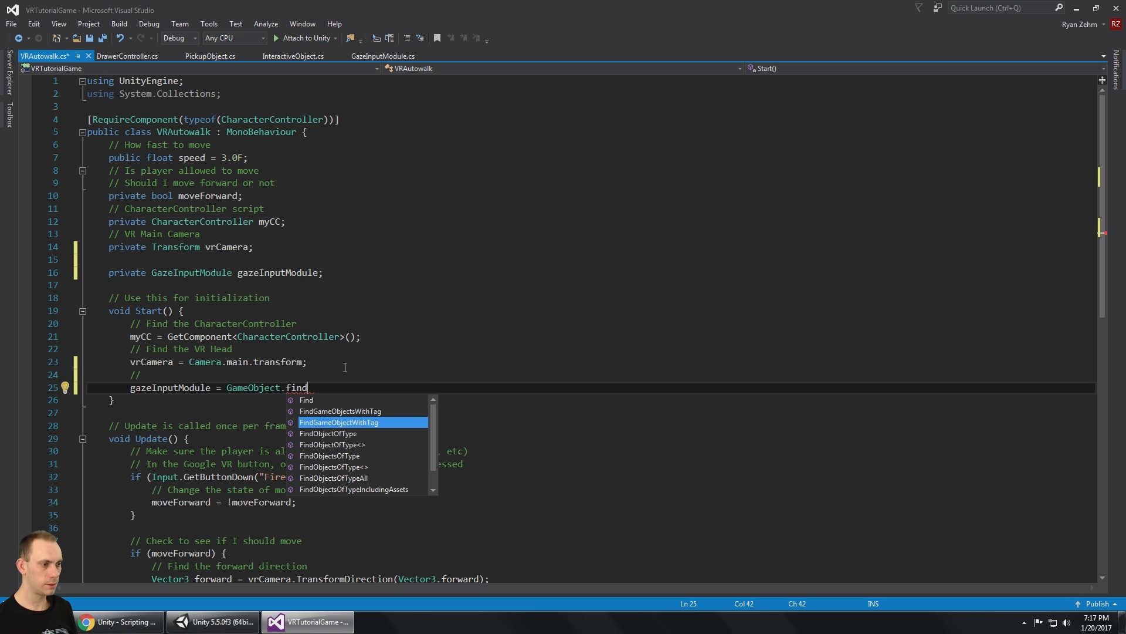
key(Down)
key(Down)
key(Down)
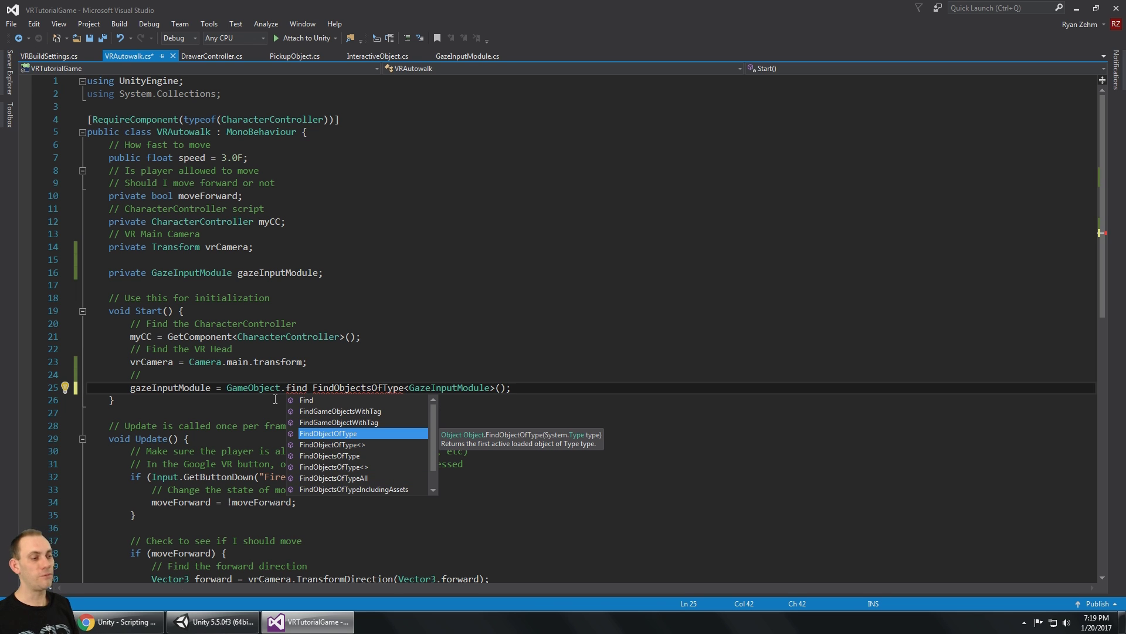
key(Tab)
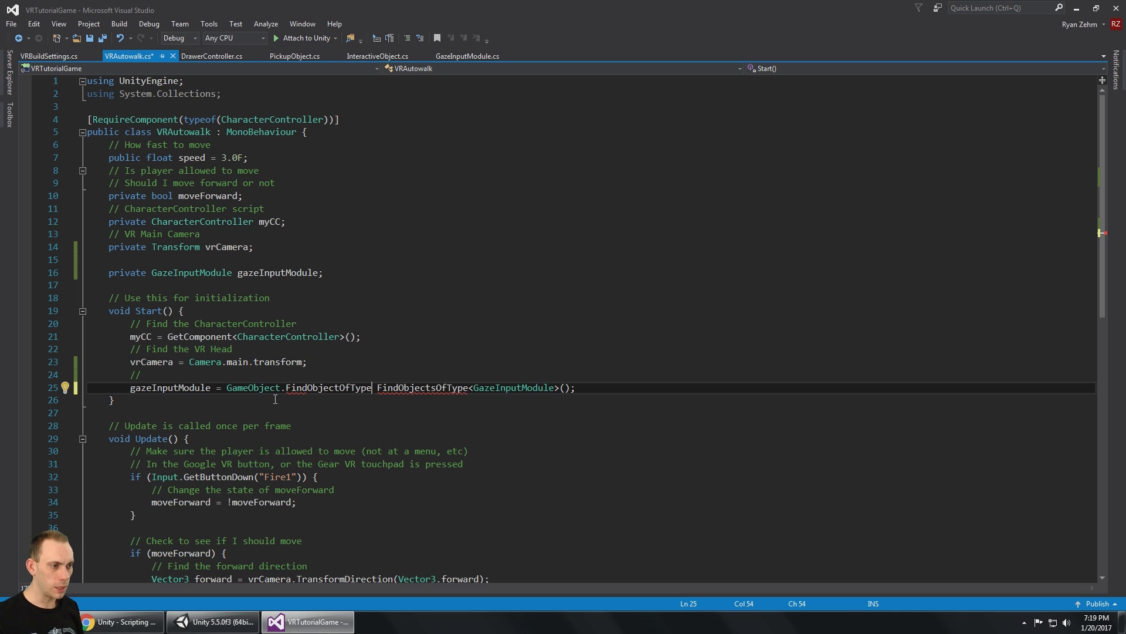
text(<)
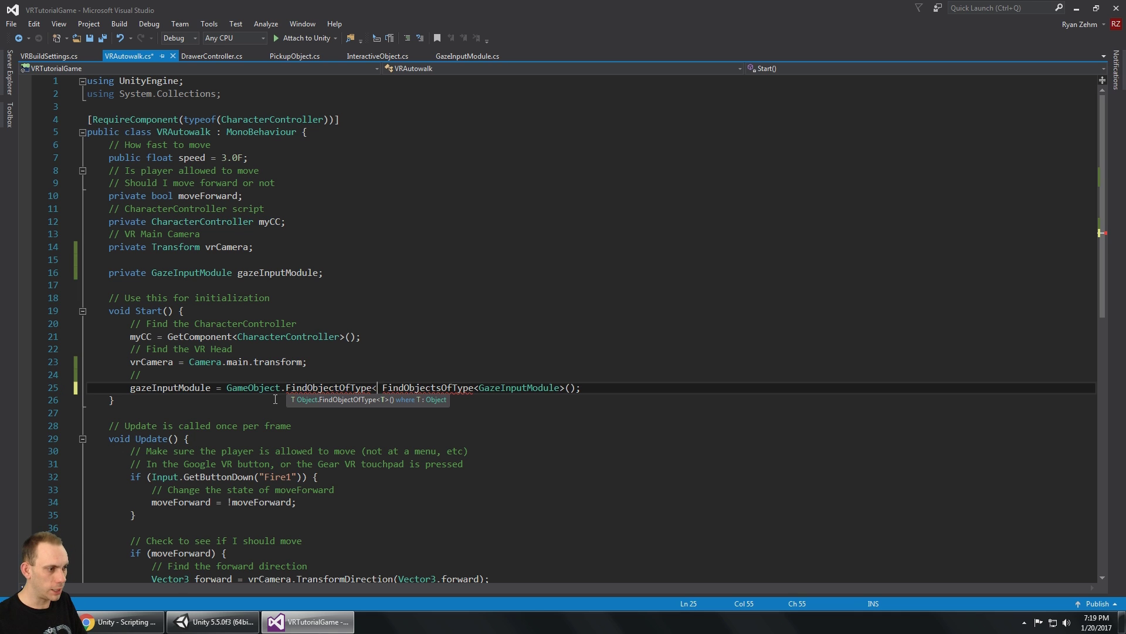
- Copy GazeInputModule from the leftover call as the FindObjectOfType type argument and complete the statement with ();
double_click(524, 387)
key(ctrl+c)
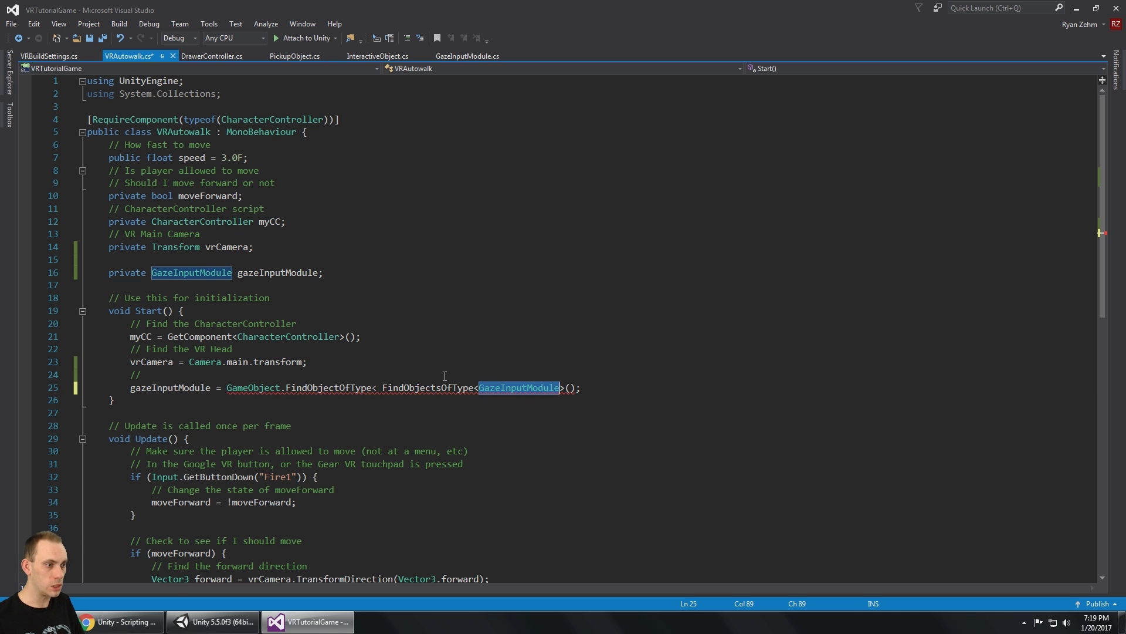
click(379, 389)
key(ctrl+v)
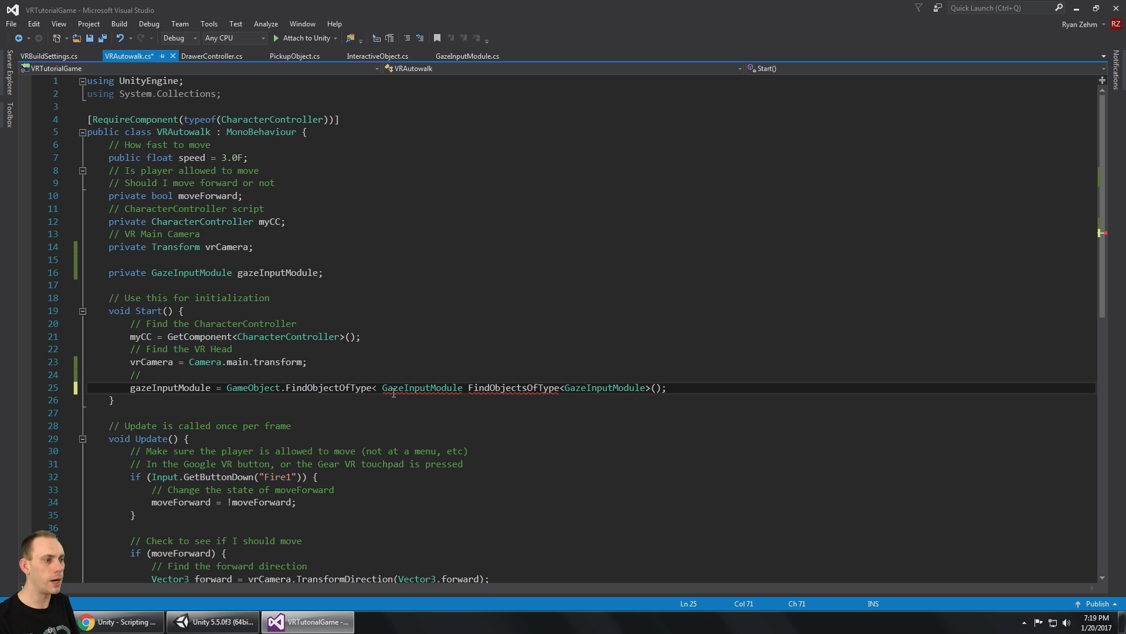
text(>)
key(Left)
key(BackSpace)
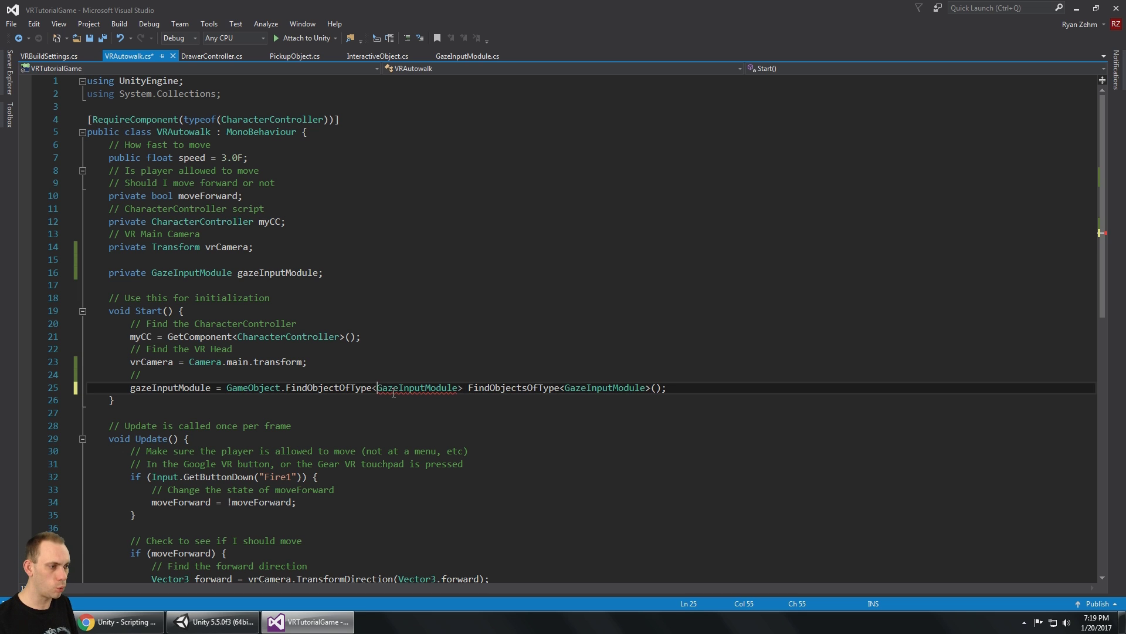
key(Right)
key(Right)
key(Right)
key(Right)
key(Right)
key(Right)
key(Right)
key(Right)
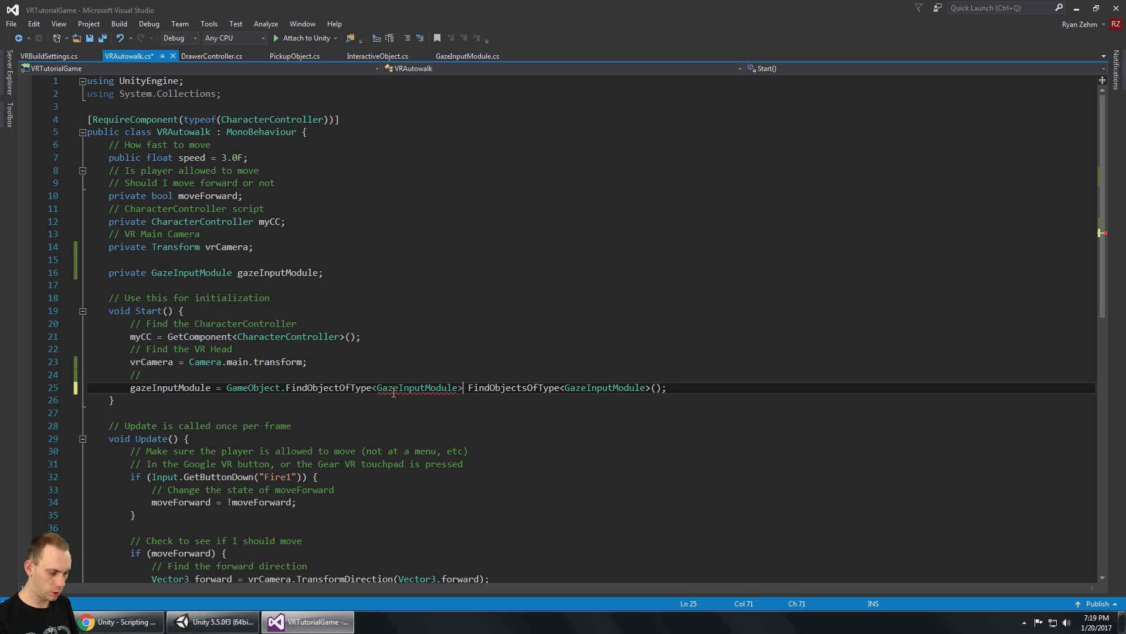
text(();)
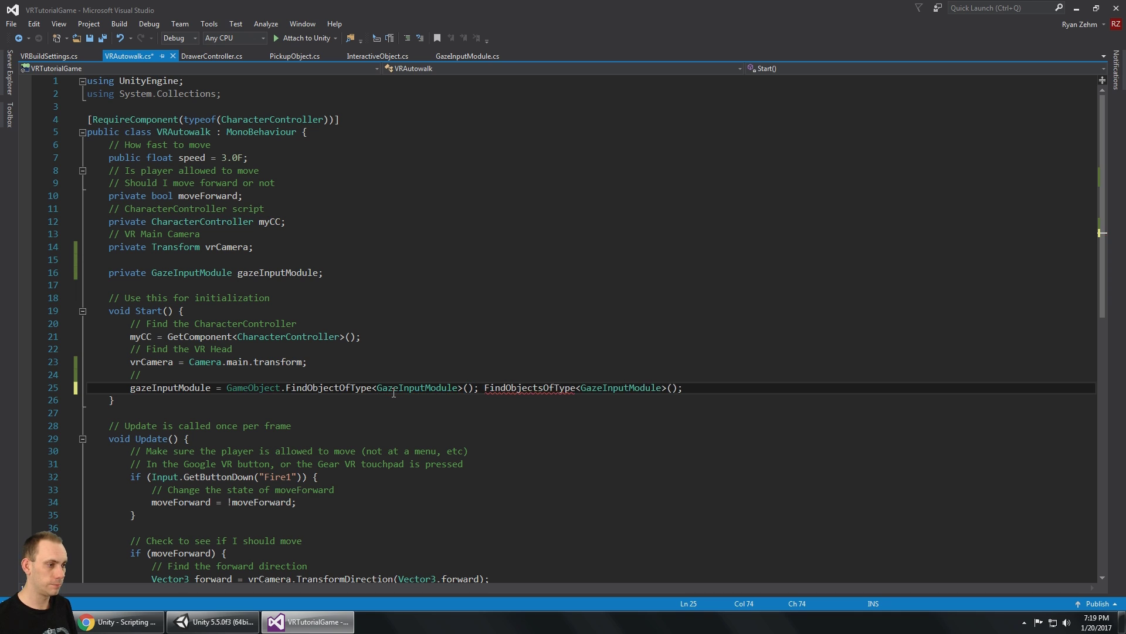
- Delete the leftover FindObjectsOfType<GazeInputModule>() call from the end of the assignment line and save VRAutowalk.cs
key(shift+End)
key(Delete)
key(ctrl+s)
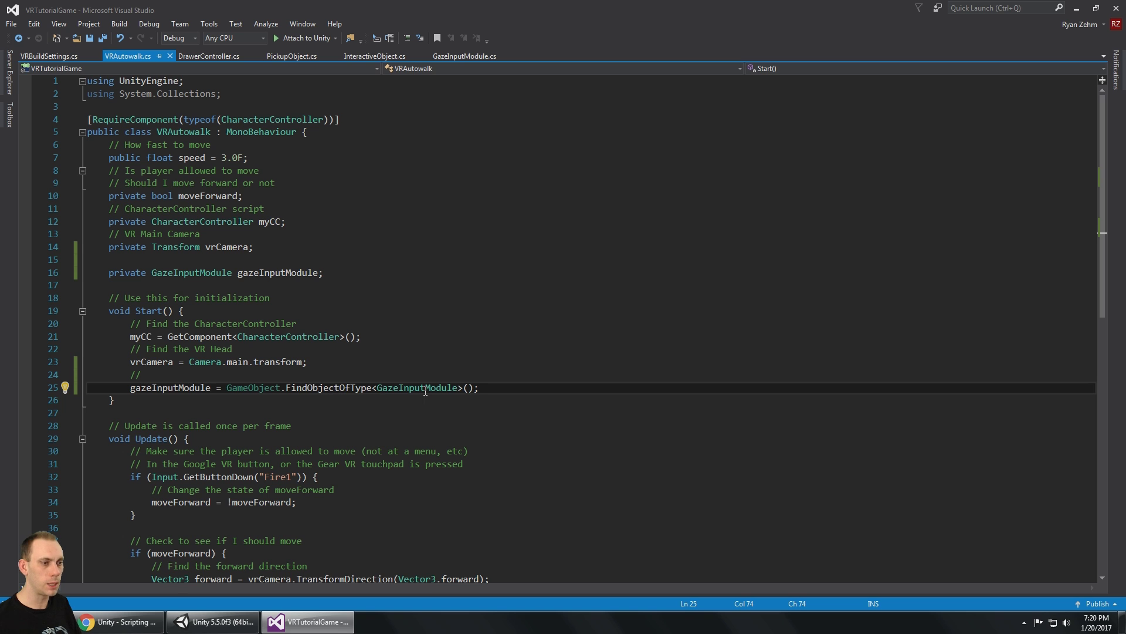
click(432, 372)
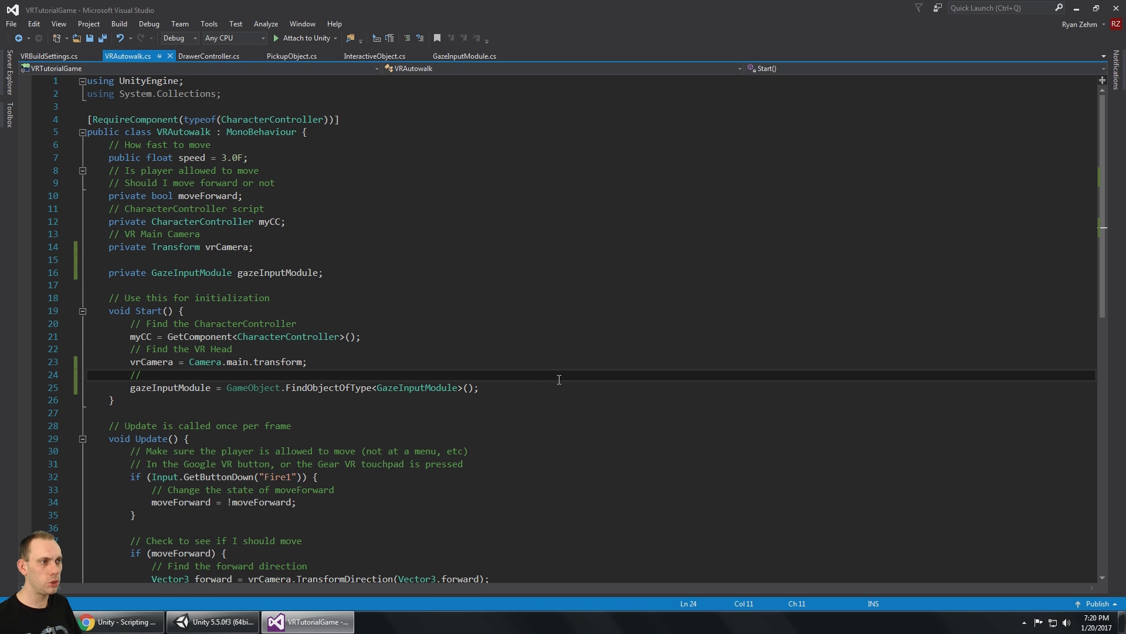
- In GazeInputModule.cs, change the access modifier of the pointerData declaration to public
click(449, 58)
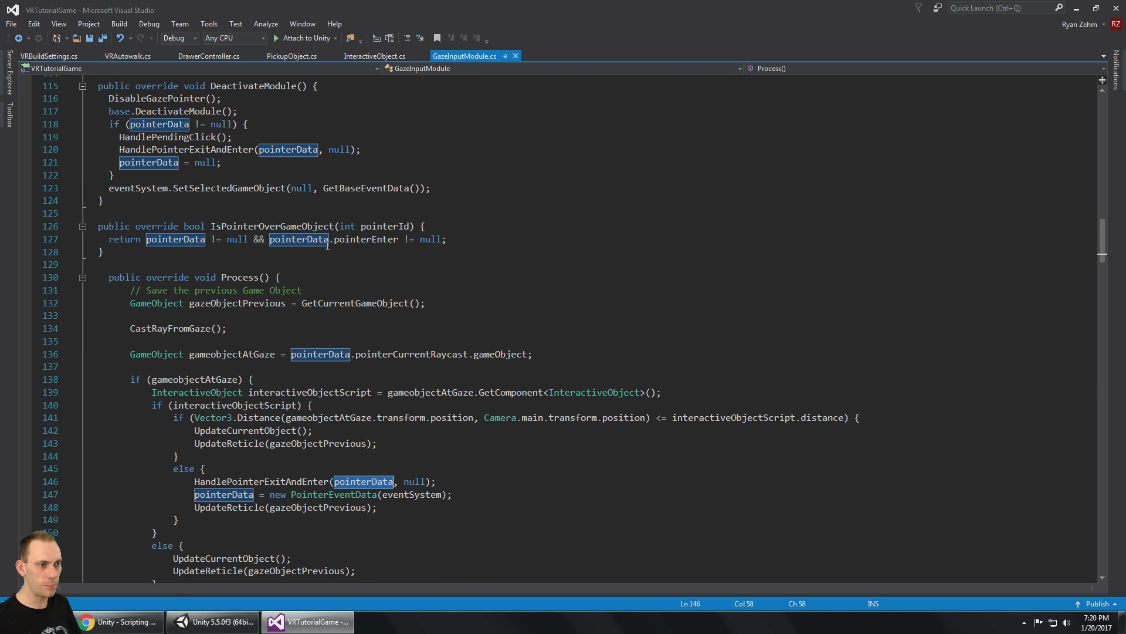
scroll(256, 254, up, 6)
scroll(256, 254, up, 16)
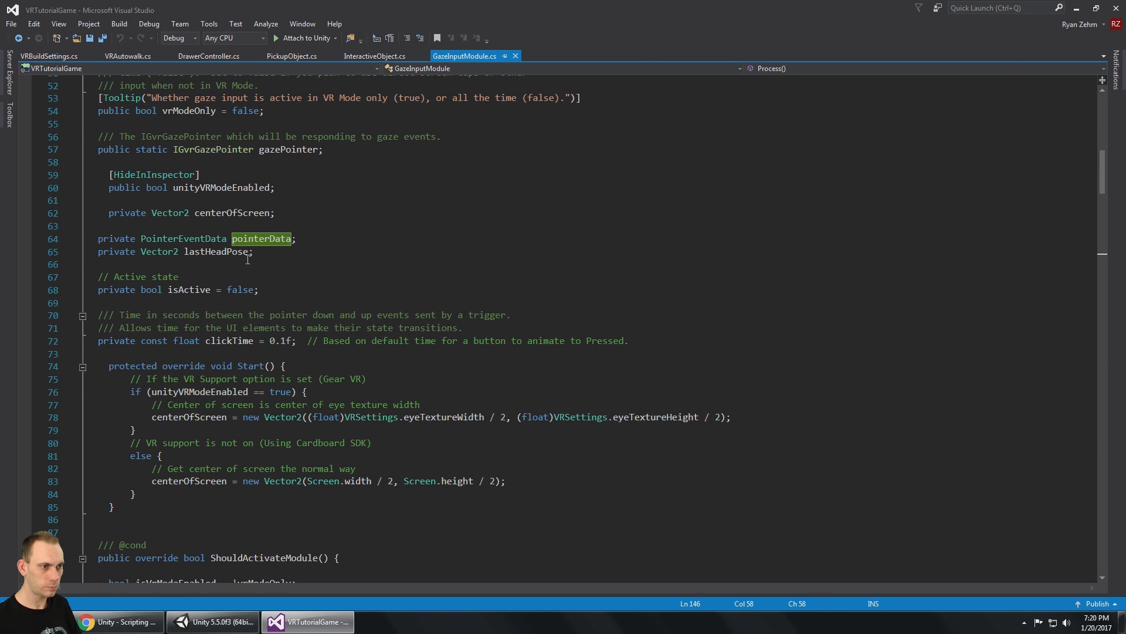
double_click(117, 239)
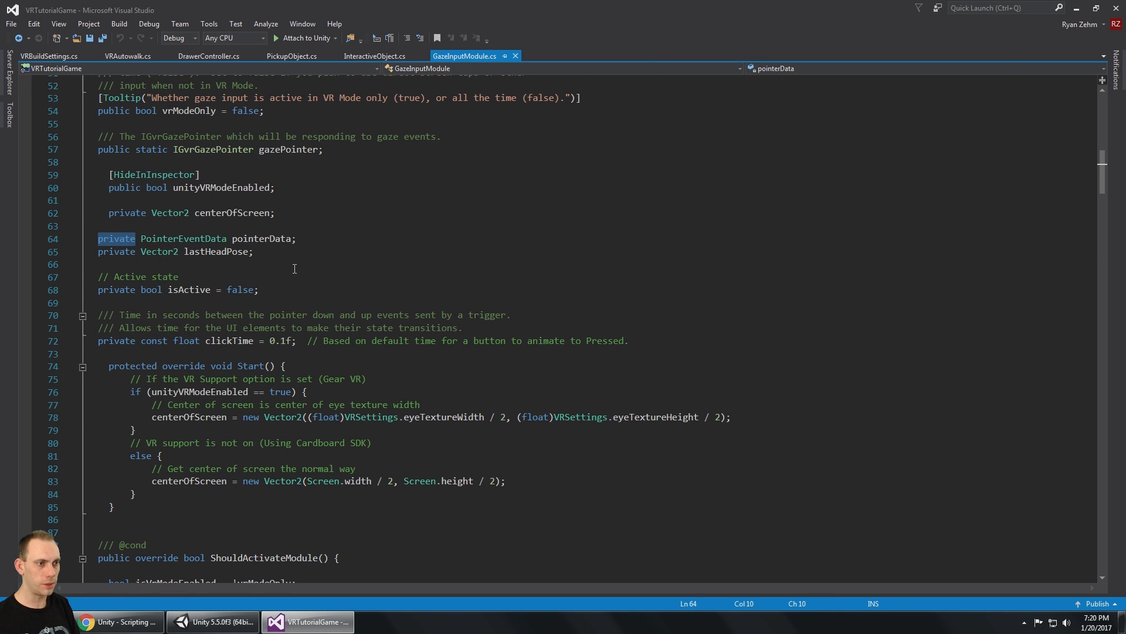
text(public)
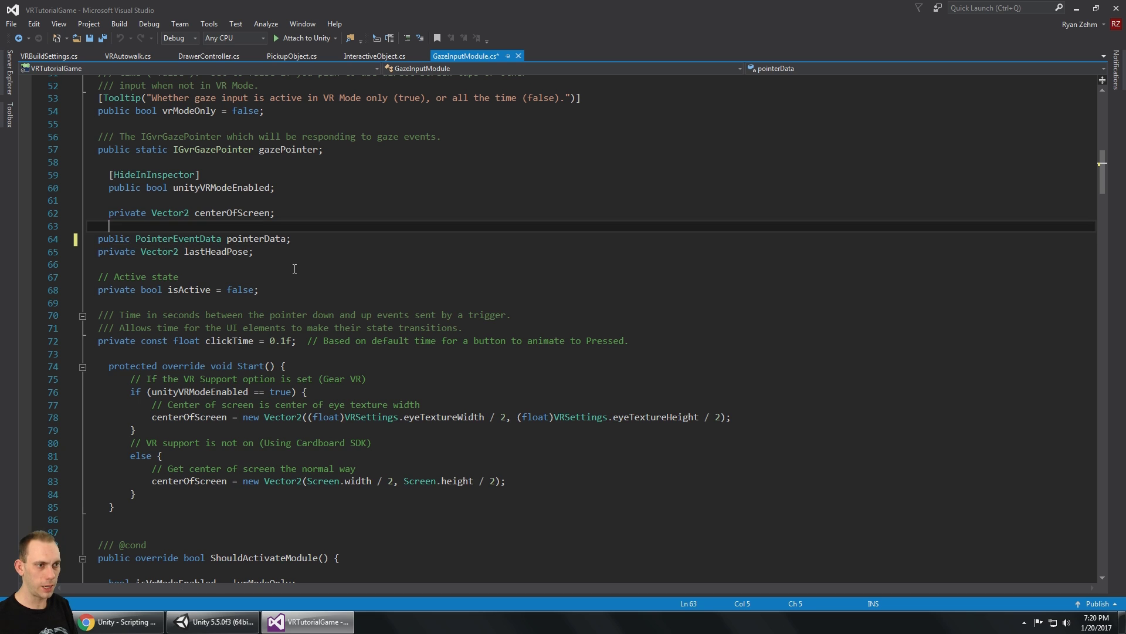
- Add a [HideInInspector] attribute line above the pointerData declaration in GazeInputModule.cs and save the file
key(ctrl+Return)
text([)
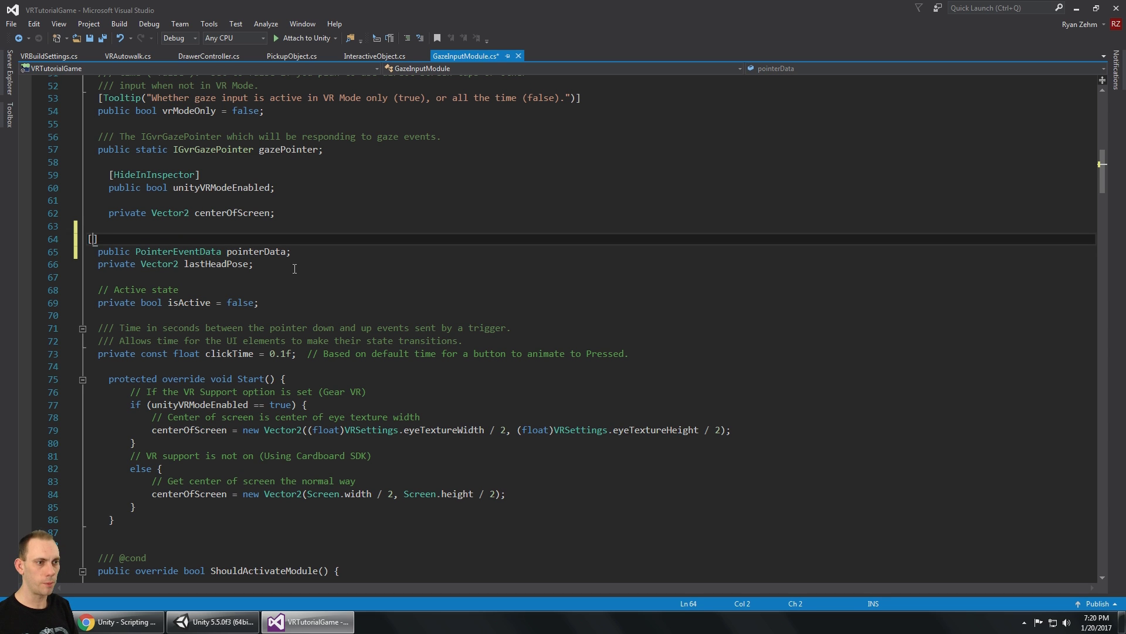
text(HideInInspector)
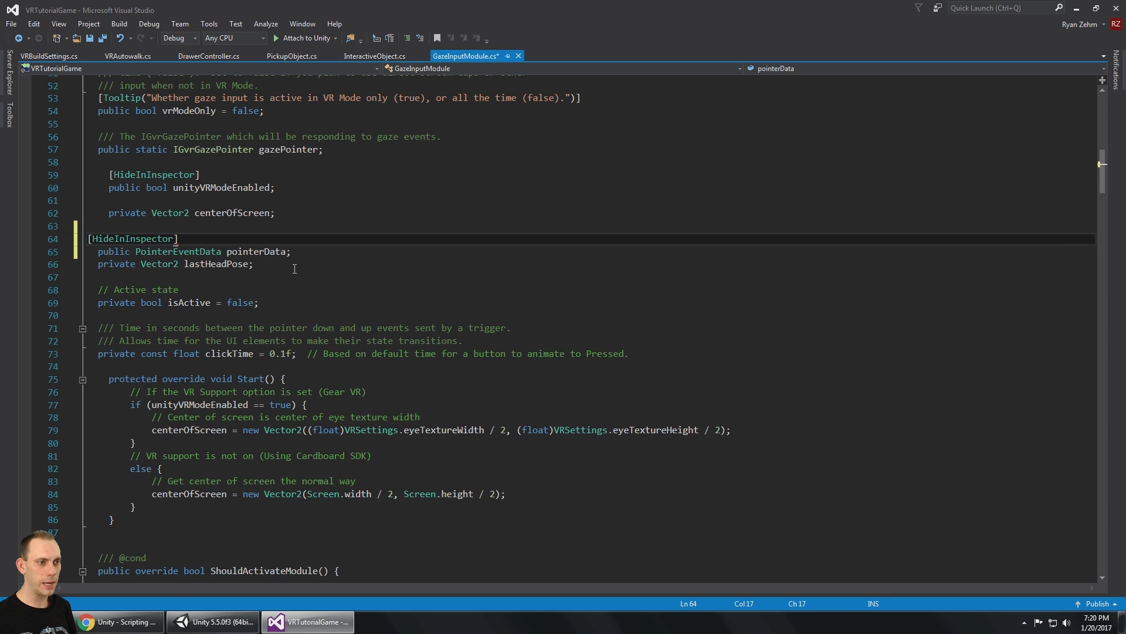
key(Home)
key(ctrl+s)
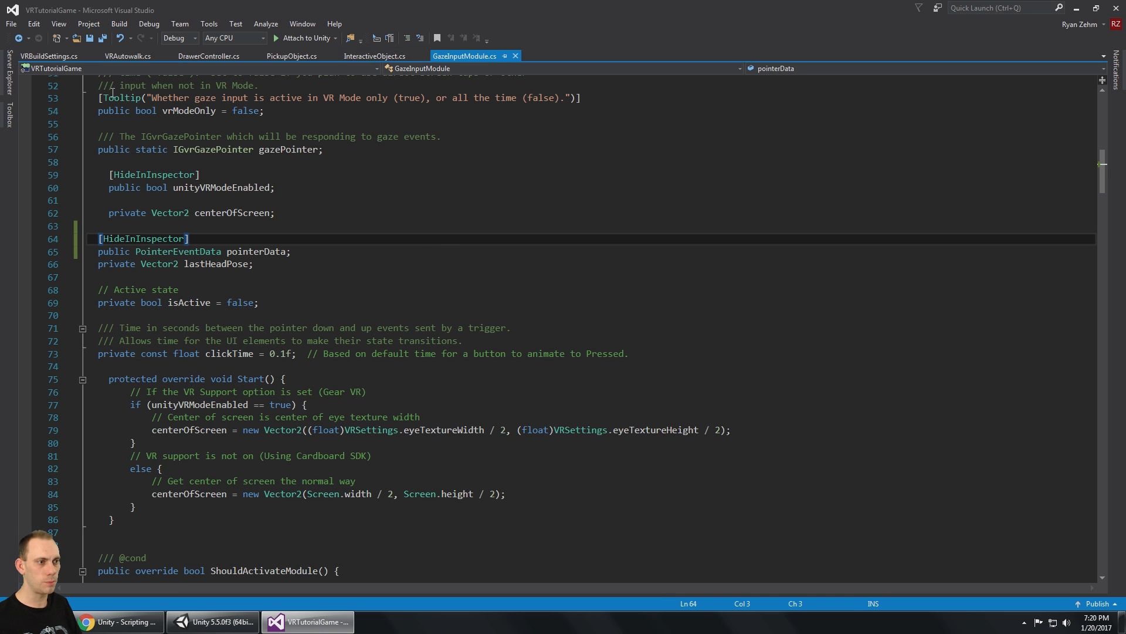
- Set the access modifier of the pointerData declaration back to private
click(286, 251)
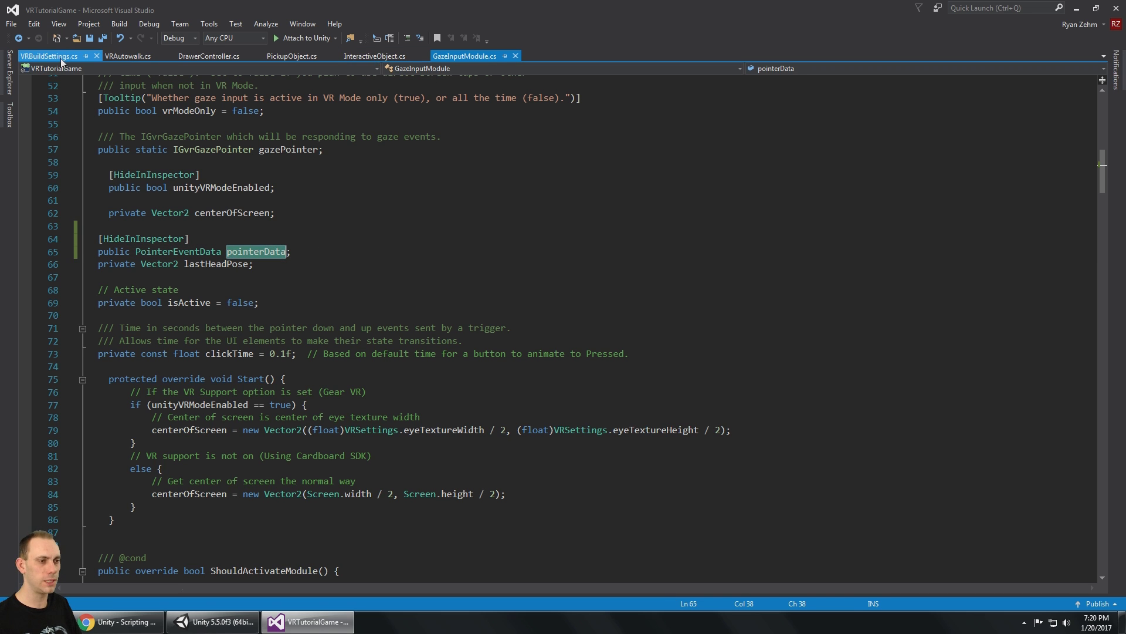
click(315, 254)
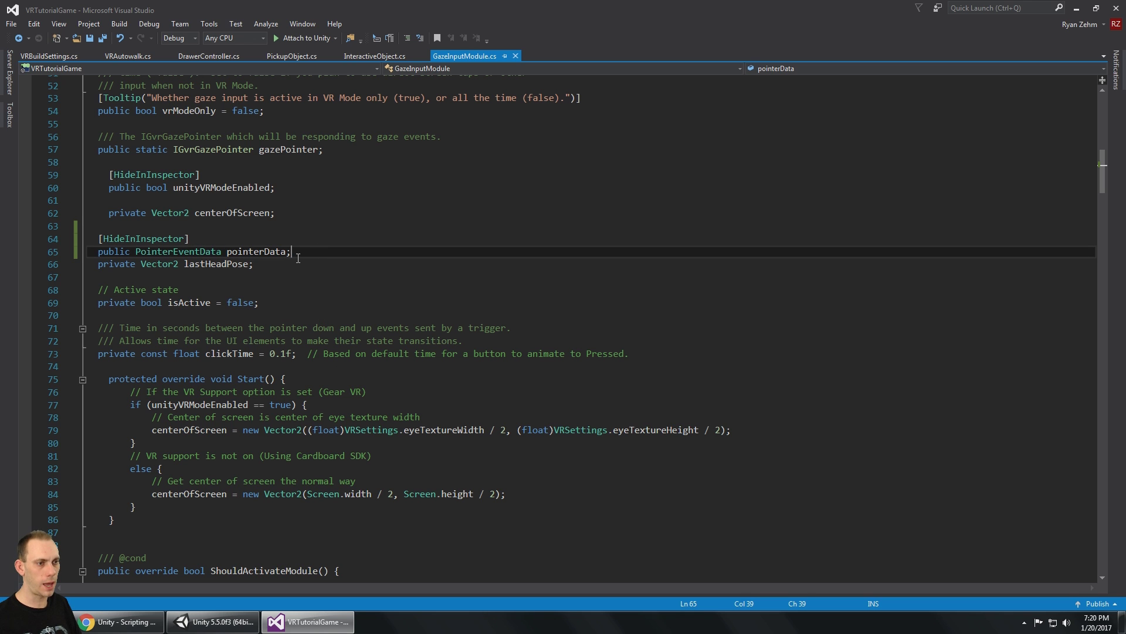
double_click(117, 248)
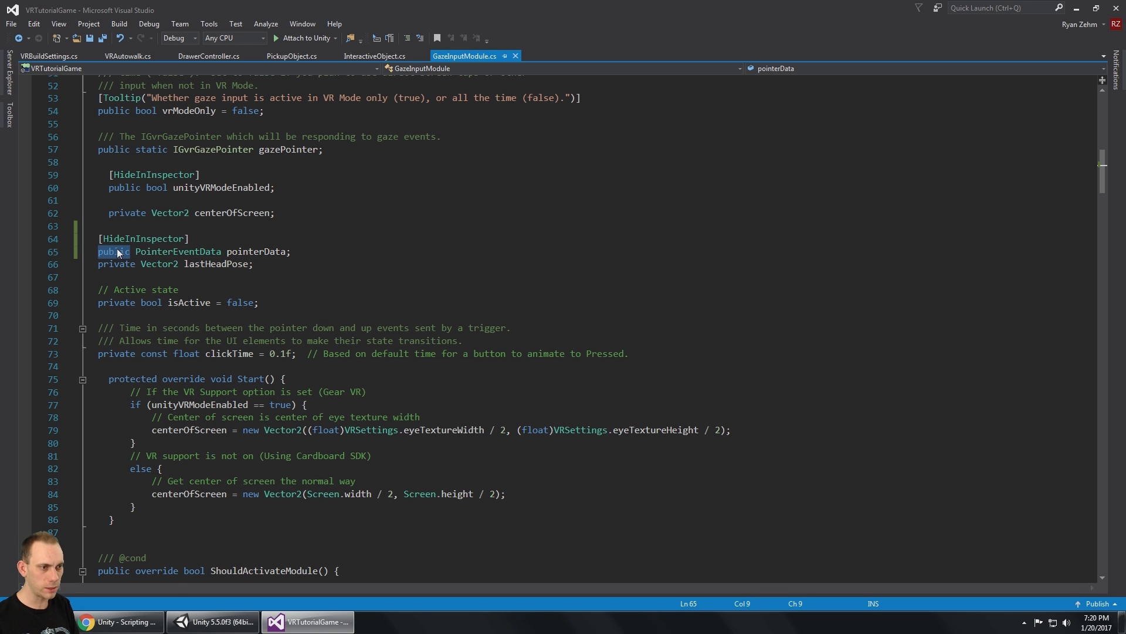
text(private)
key(Escape)
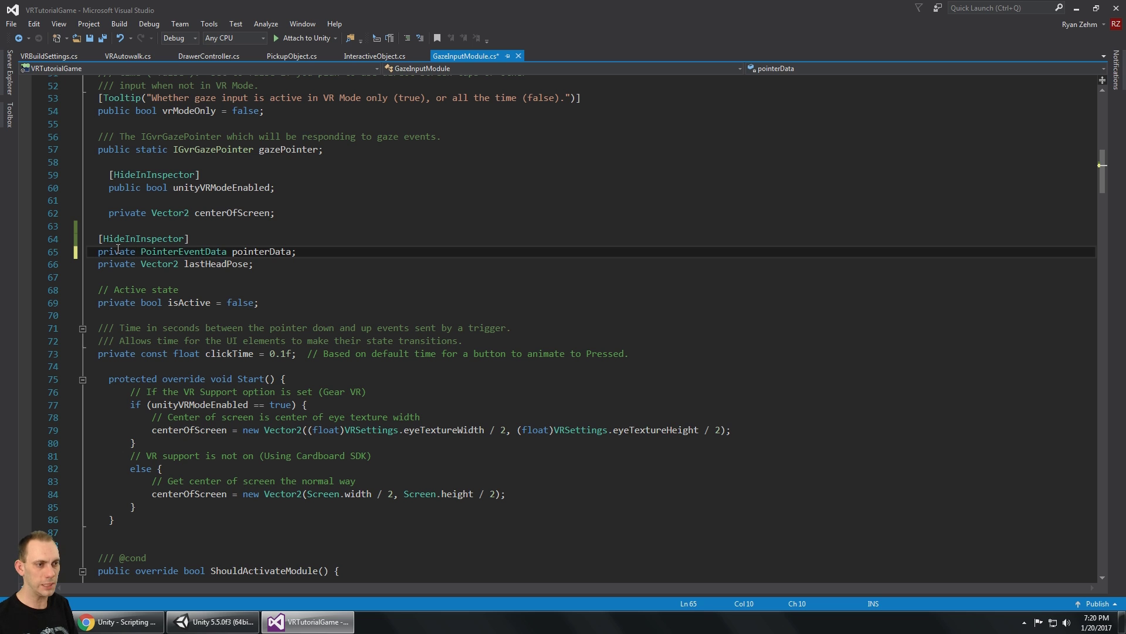
- Declare public GameObject gameObjectAtGaze directly under the [HideInInspector] attribute, separate it from pointerData with a blank line, and save GazeInputModule.cs
key(Up)
key(End)
key(Return)
key(Return)
key(Up)
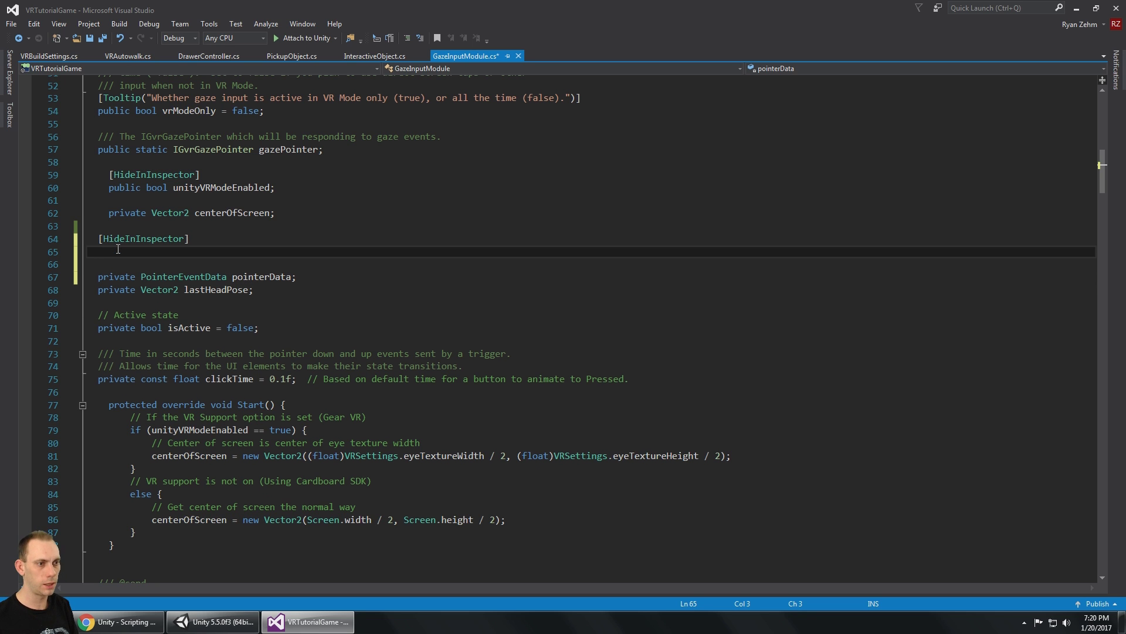
text(public gameObject)
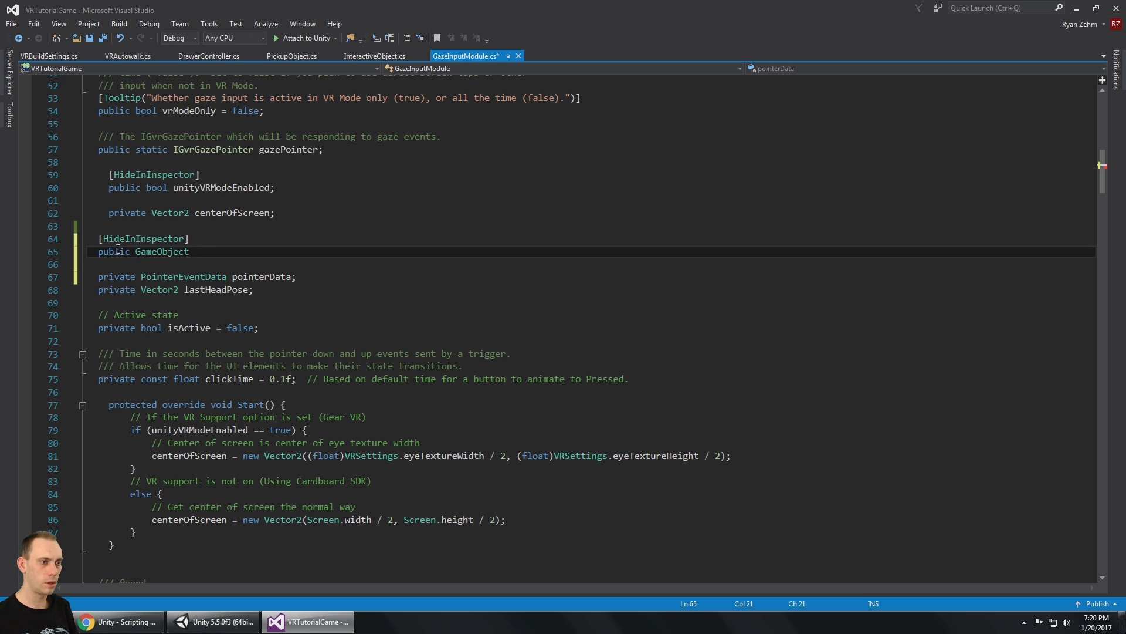
text( gameObje)
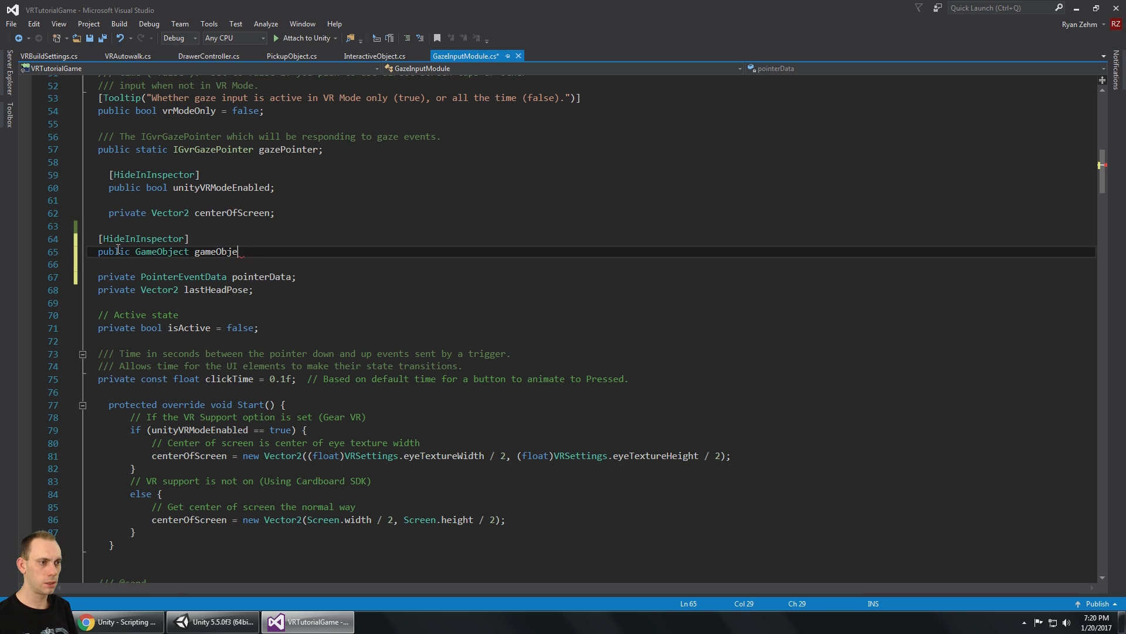
text(ctAtG)
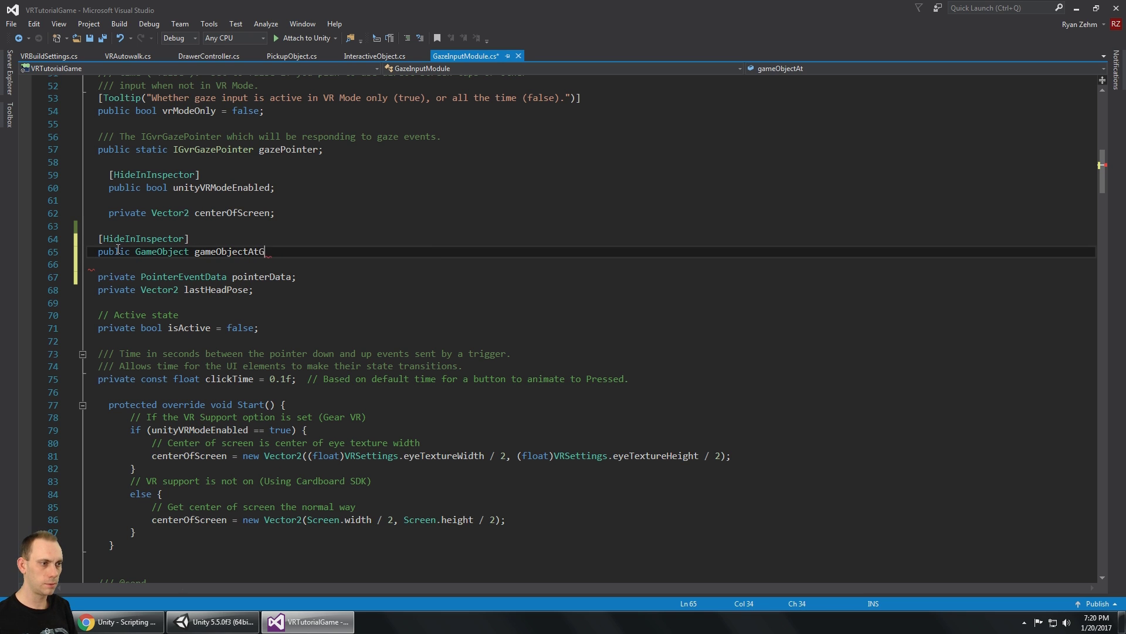
text(aze;)
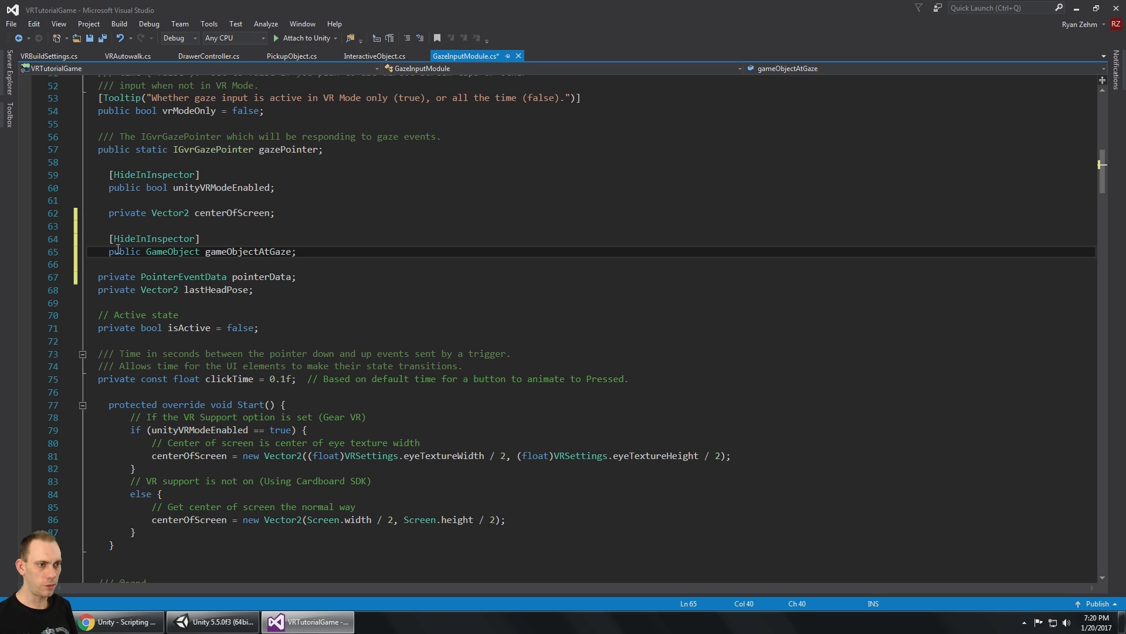
key(ctrl+s)
key(Home)
key(Up)
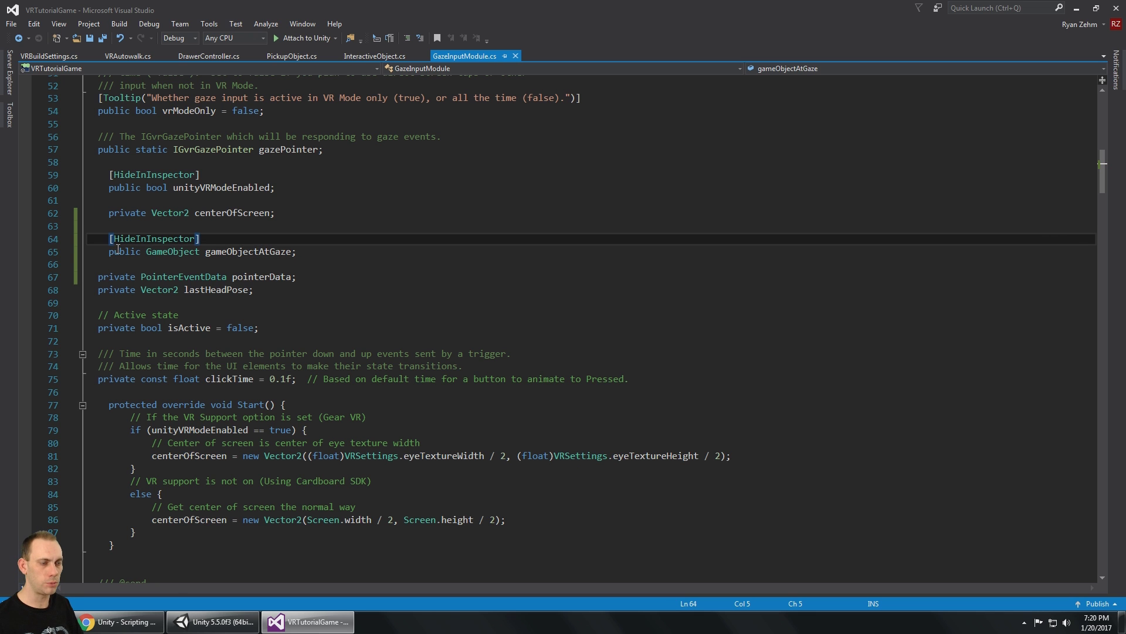
- In Process(), remove the GameObject type from the gameobjectAtGaze assignment line and save the file
scroll(288, 271, down, 7)
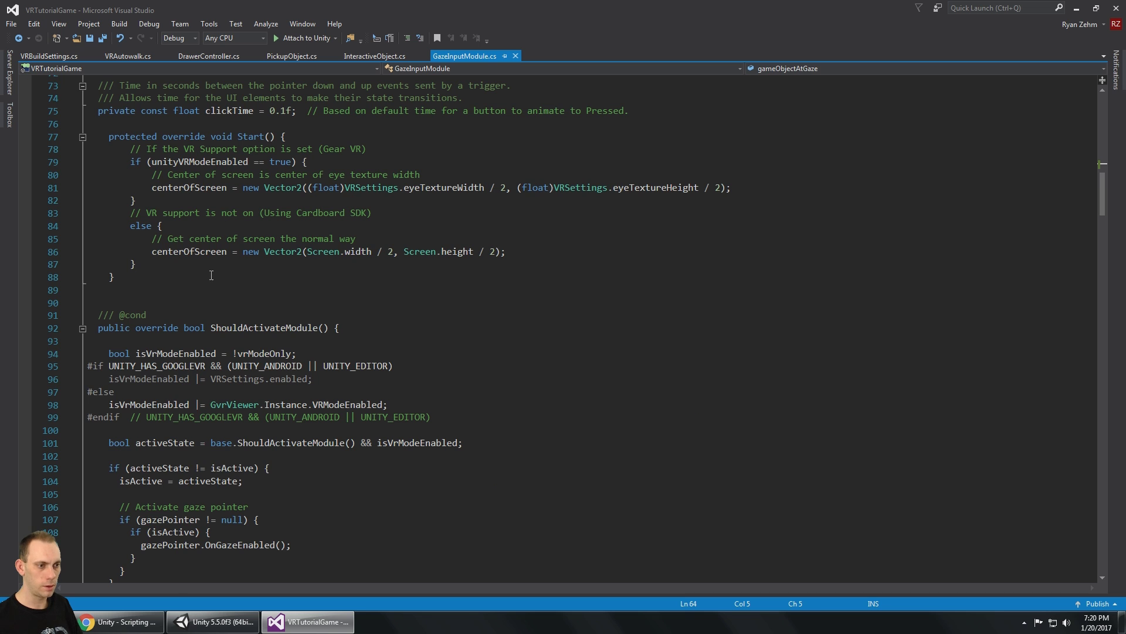
scroll(211, 275, down, 14)
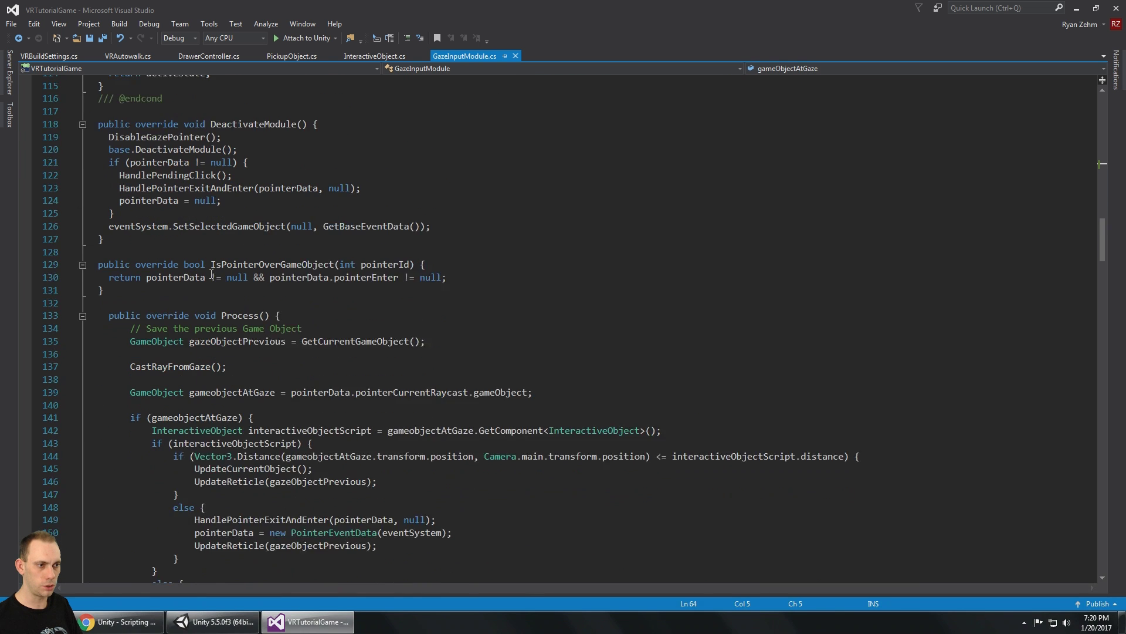
scroll(212, 274, down, 4)
double_click(153, 239)
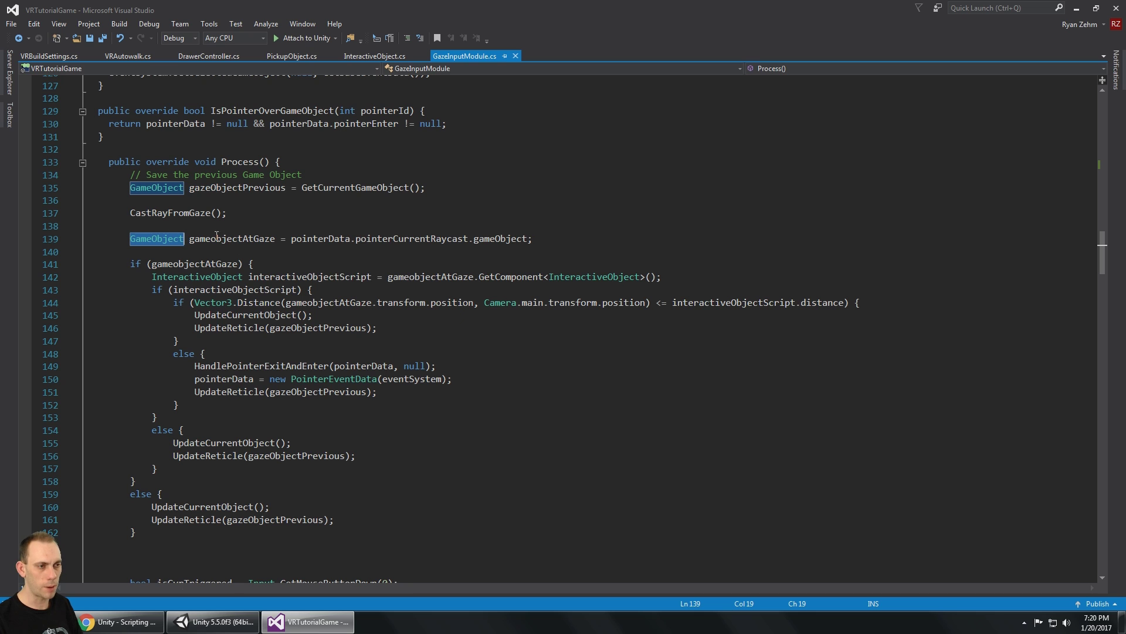
click(180, 258)
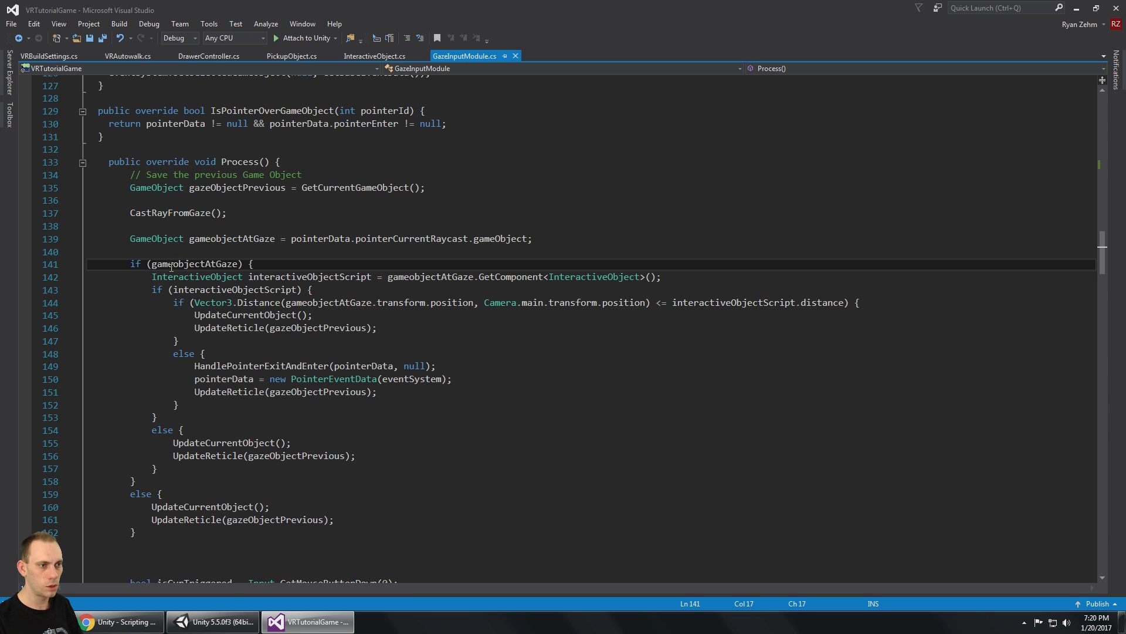
click(157, 238)
double_click(157, 238)
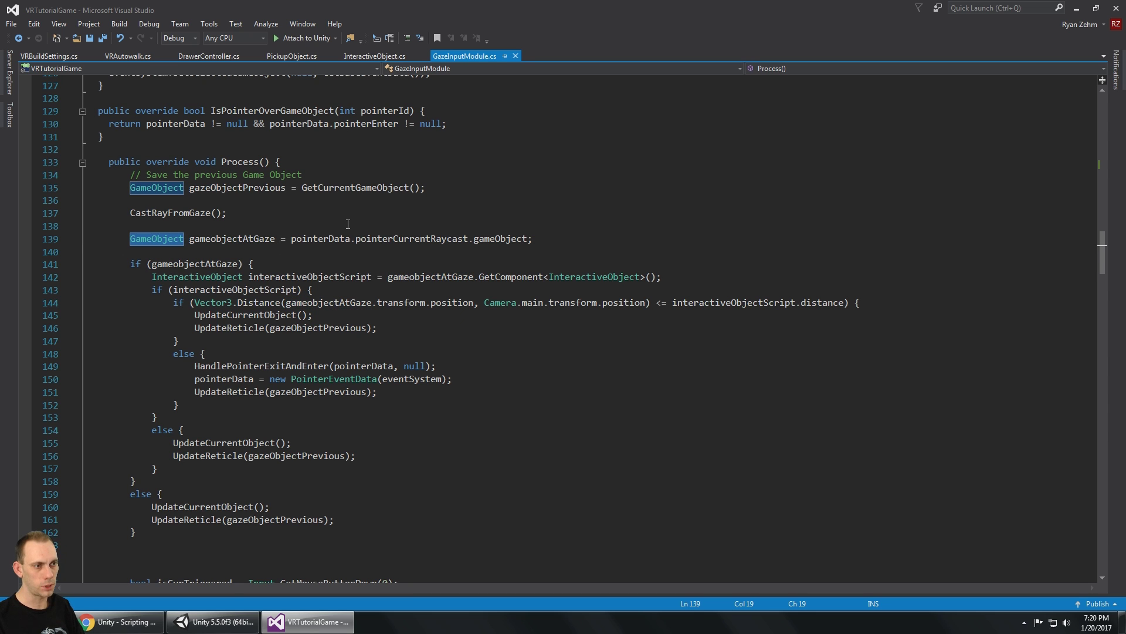
key(Delete)
key(Delete)
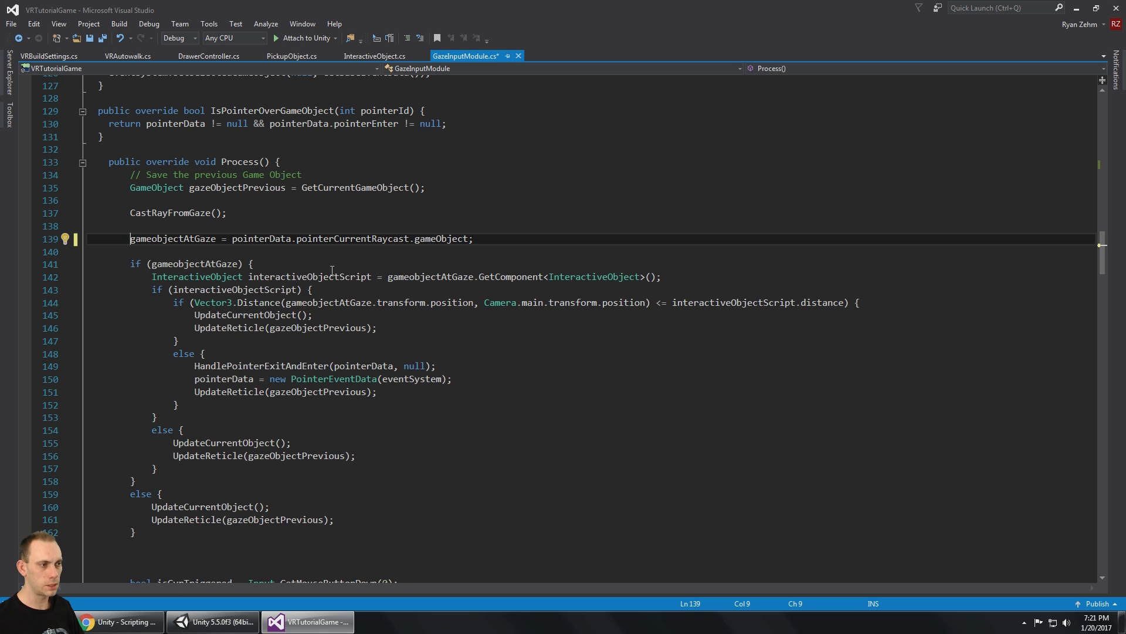
key(ctrl+s)
- Correct the variable name in the raycast assignment inside Process() to gameObjectAtGaze, with a capital O
click(246, 239)
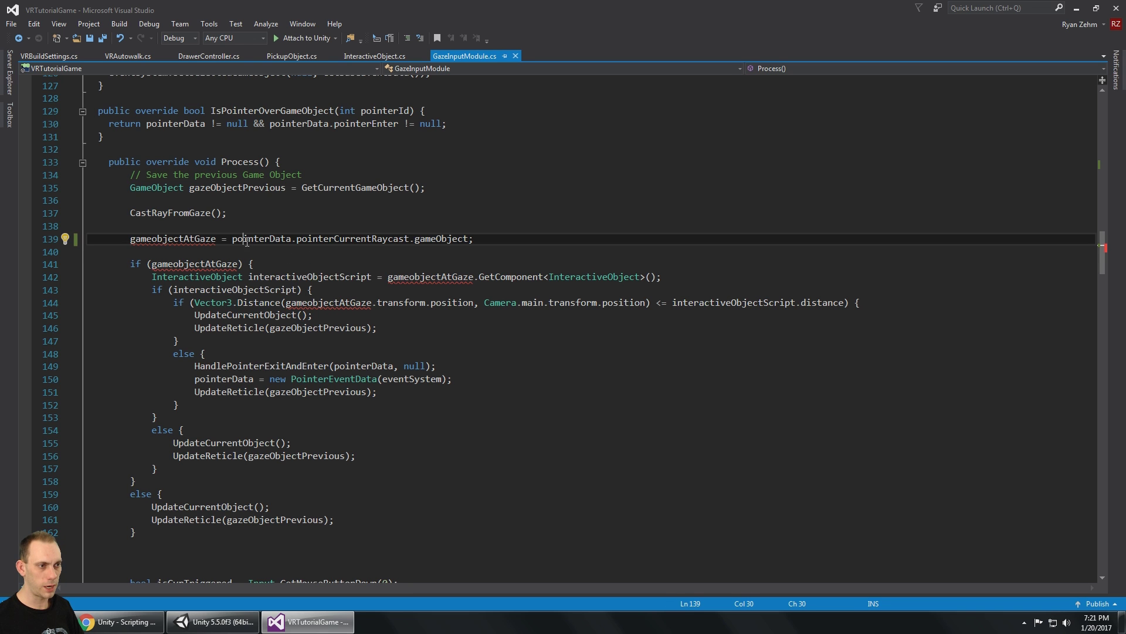
mouse_move(203, 240)
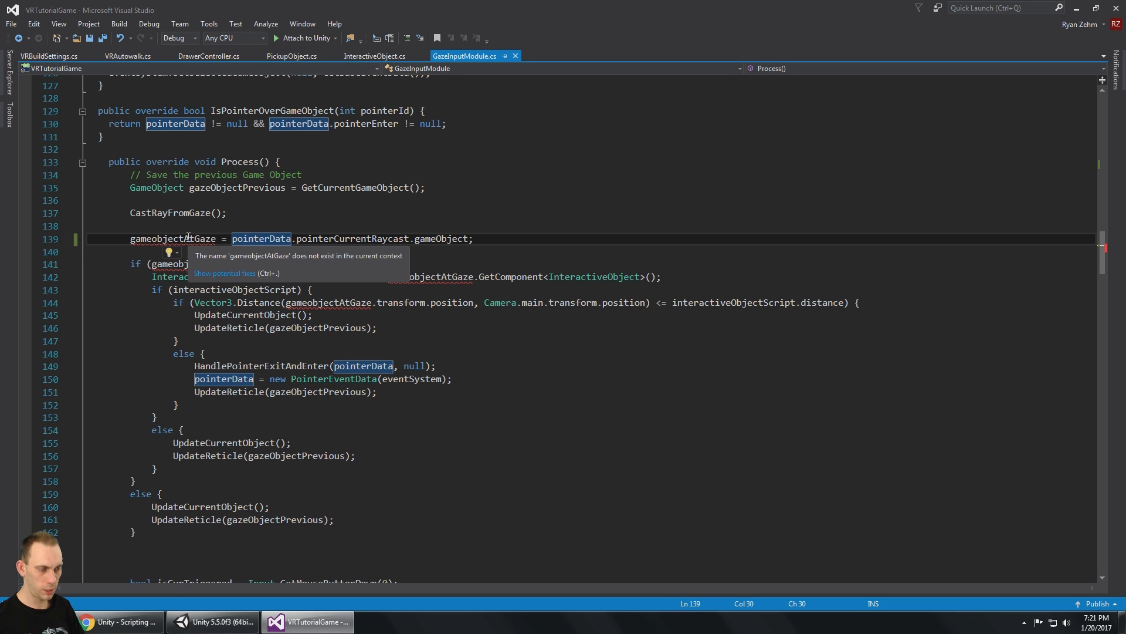
click(158, 238)
key(BackSpace)
text(O)
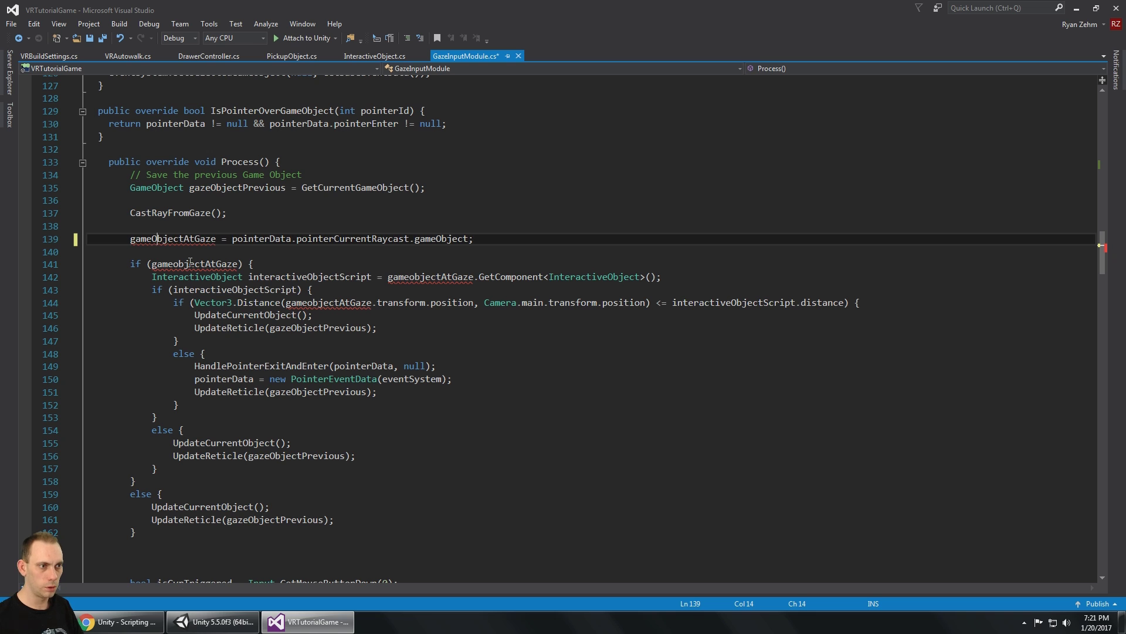
mouse_move(176, 242)
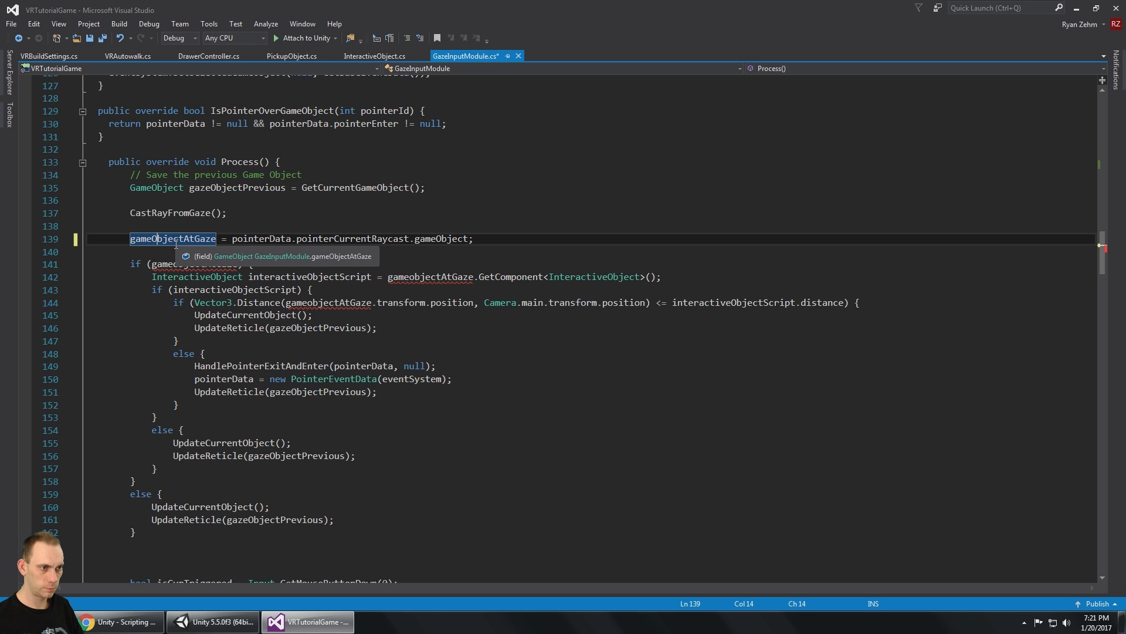
- Replace the remaining gameobjectAtGaze references in the if condition, GetComponent call and Vector3.Distance check with gameObjectAtGaze, and save
click(202, 264)
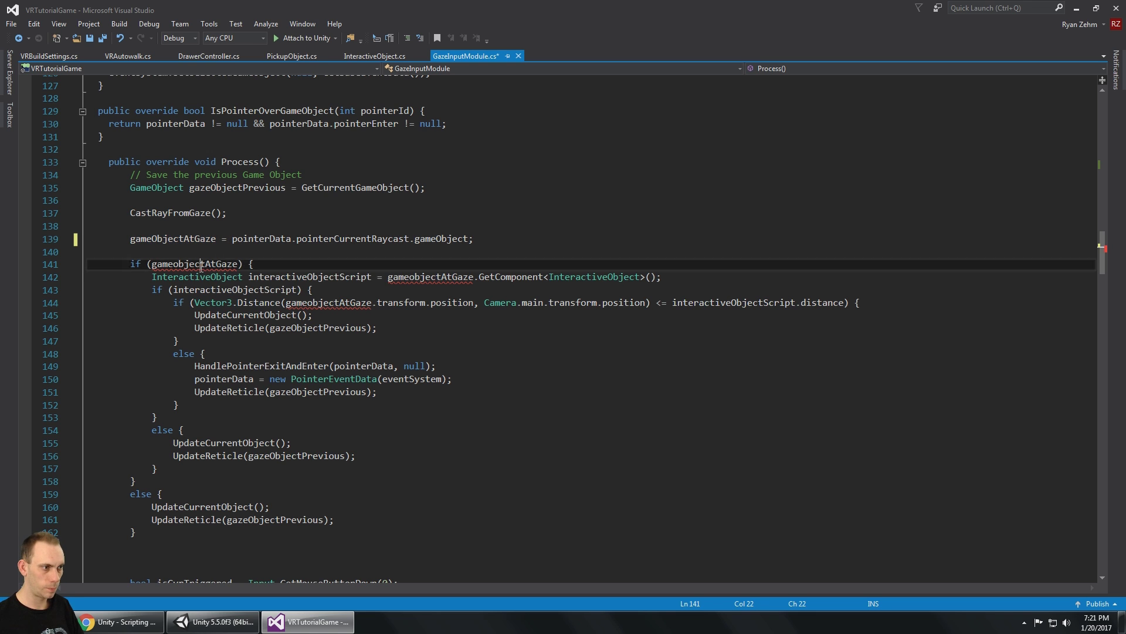
double_click(201, 265)
text(gameObjectAtGaze)
double_click(415, 278)
text(gameObjectAtGaze)
double_click(336, 304)
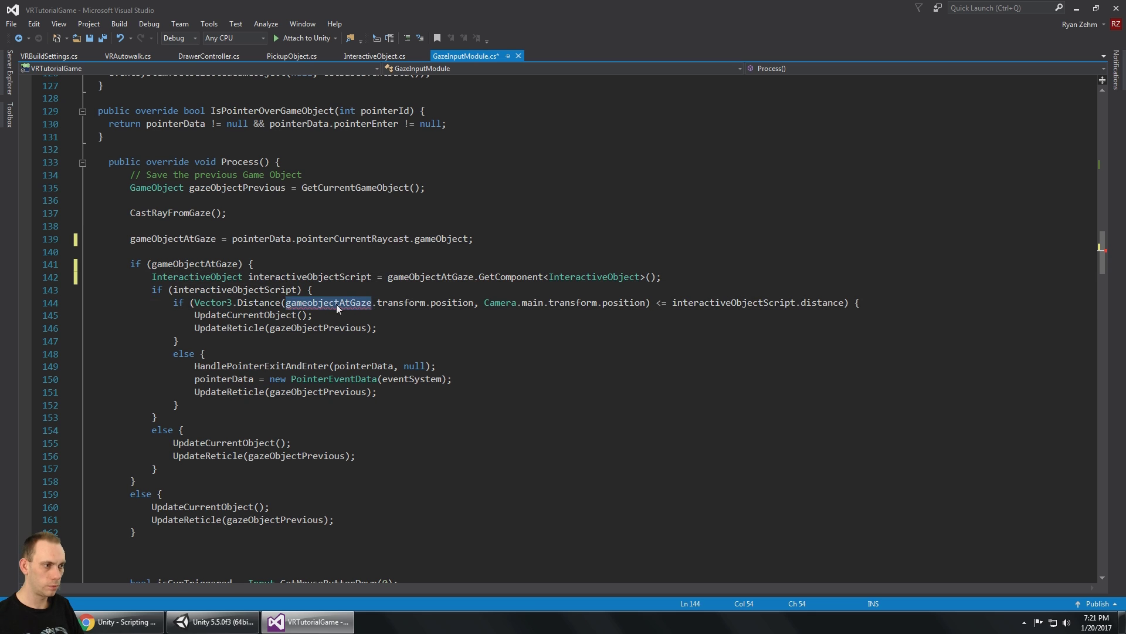
text(gameObjectAtGaze)
key(ctrl+s)
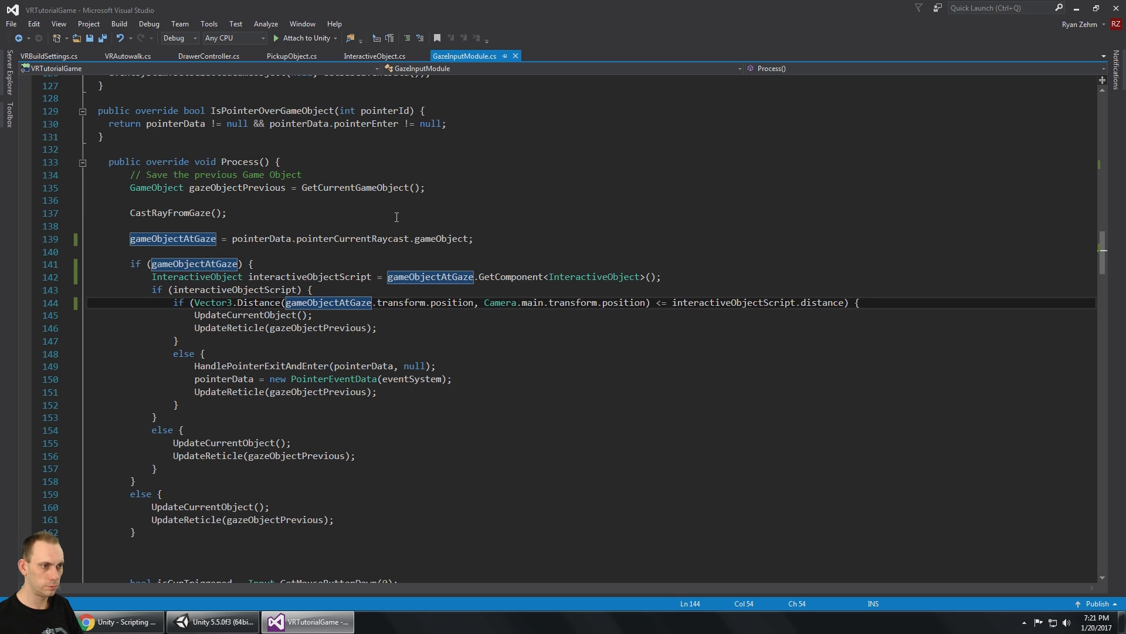
- Insert the line gameObjectAtGaze = null; directly above the raycast assignment in Process() and save GazeInputModule.cs
click(406, 239)
click(412, 228)
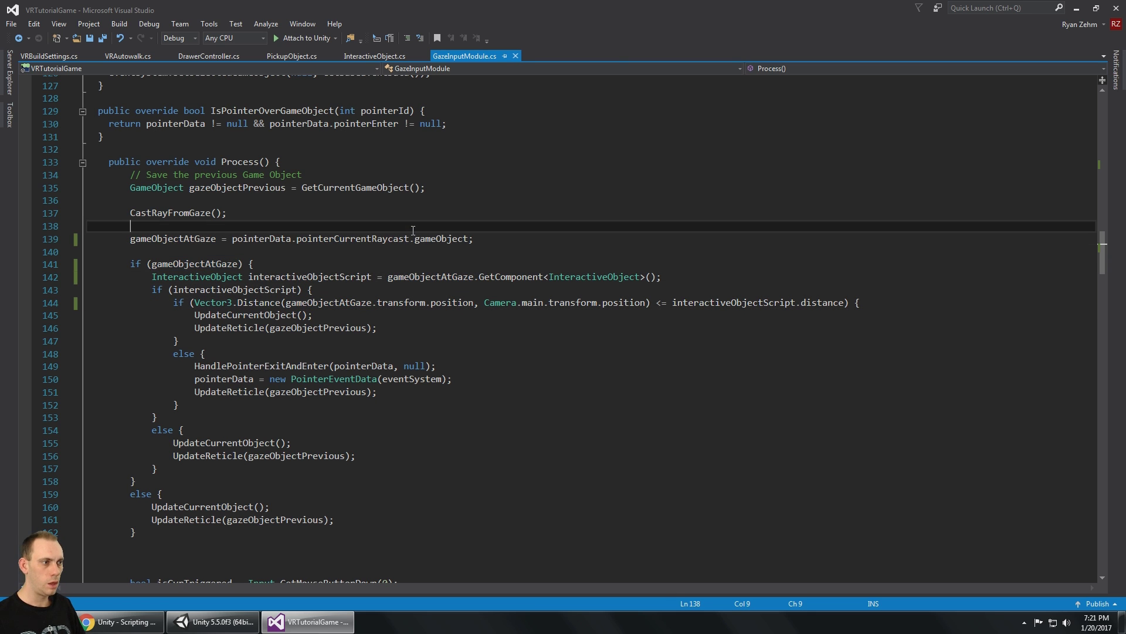
key(Return)
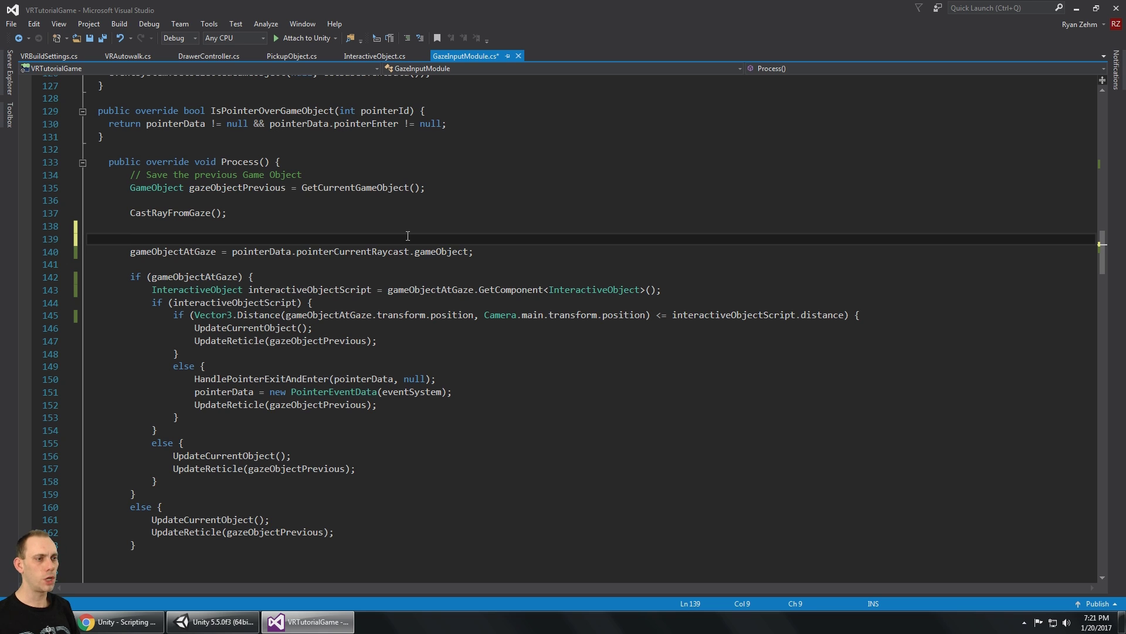
text(gaze)
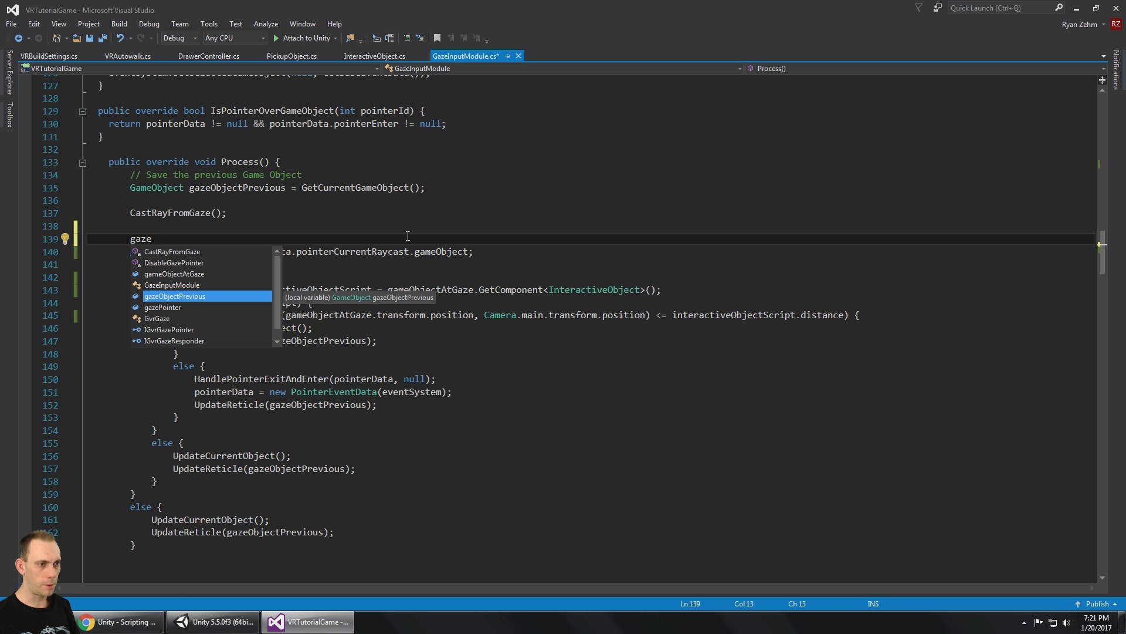
key(BackSpace)
key(BackSpace)
text(me)
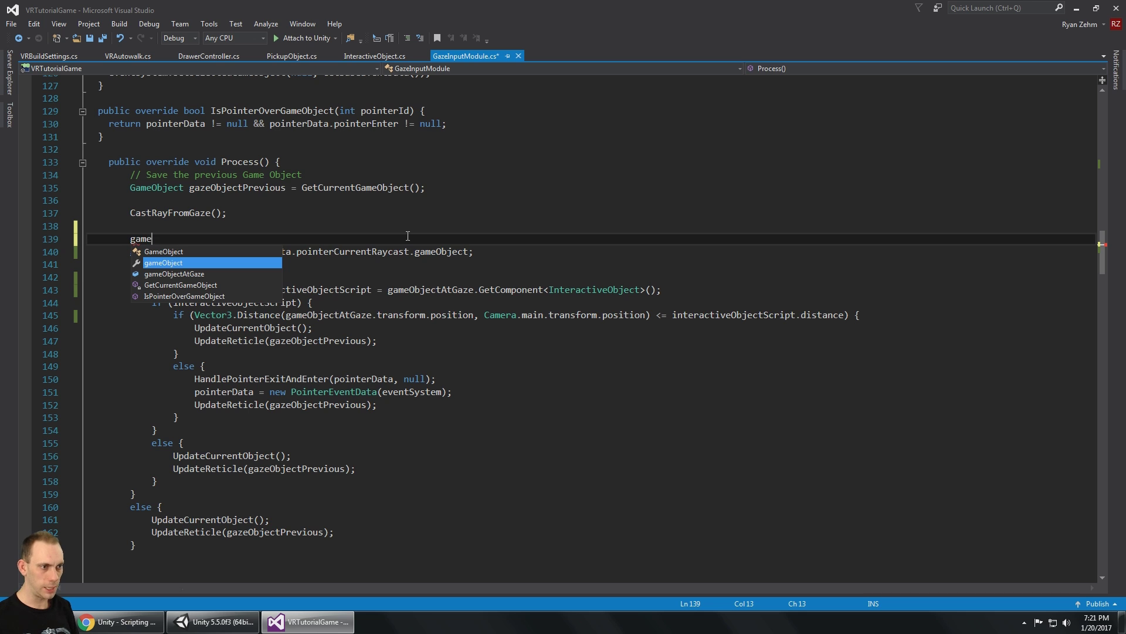
text(ObjectAtGaze = nu)
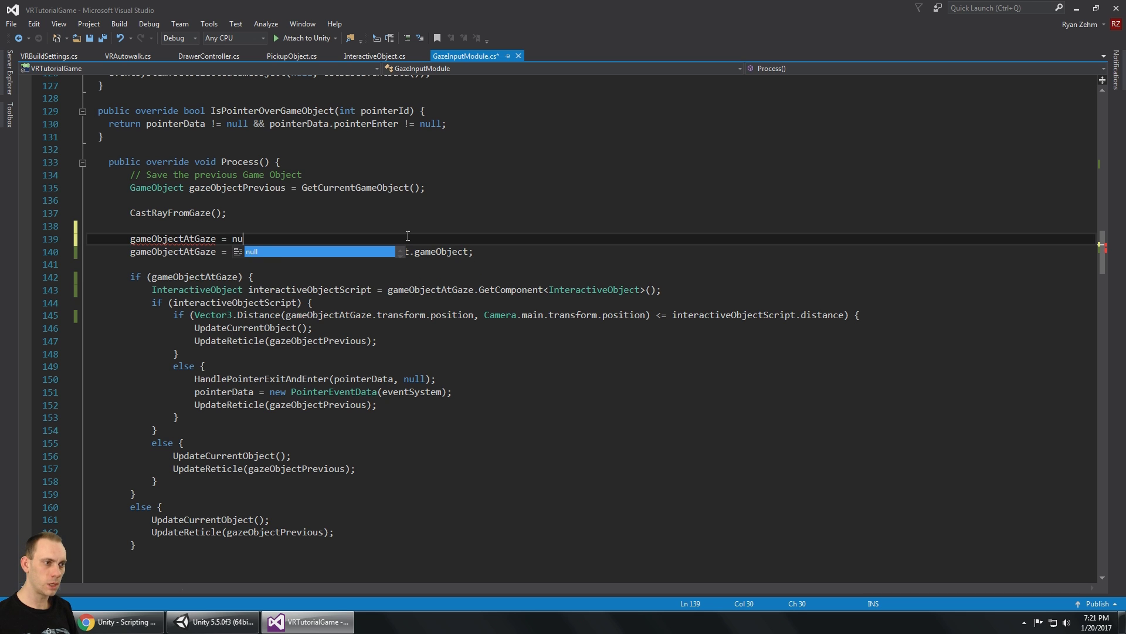
text(ll;)
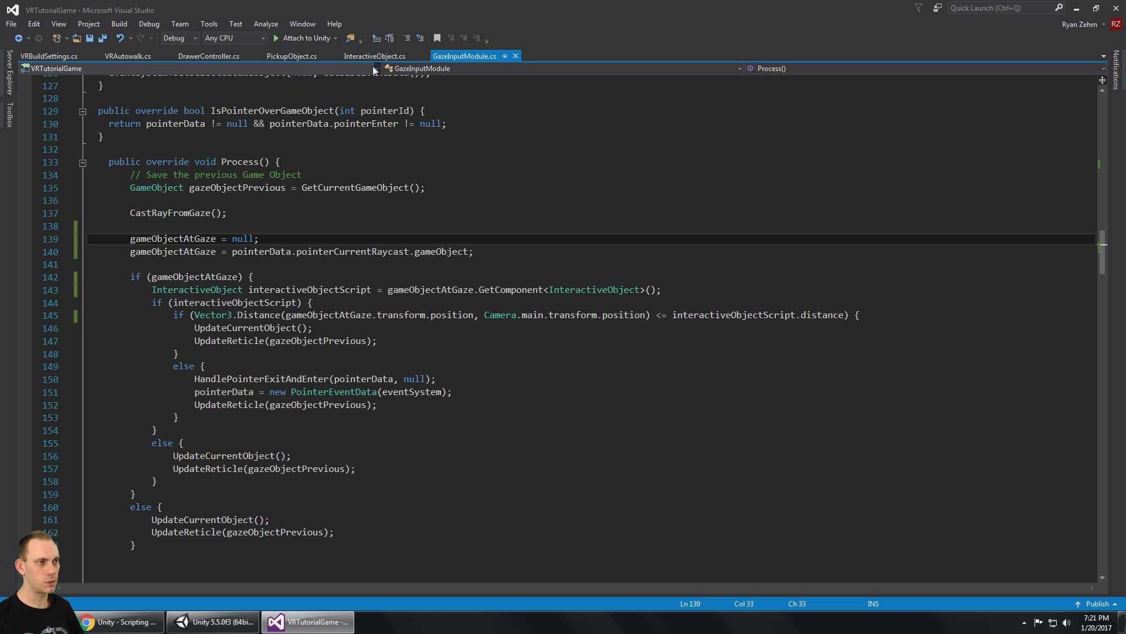
- In VRAutowalk.cs, add an if statement on gazeInputModule.gameObjectAtGaze above the Fire1 button check in Update()
click(61, 56)
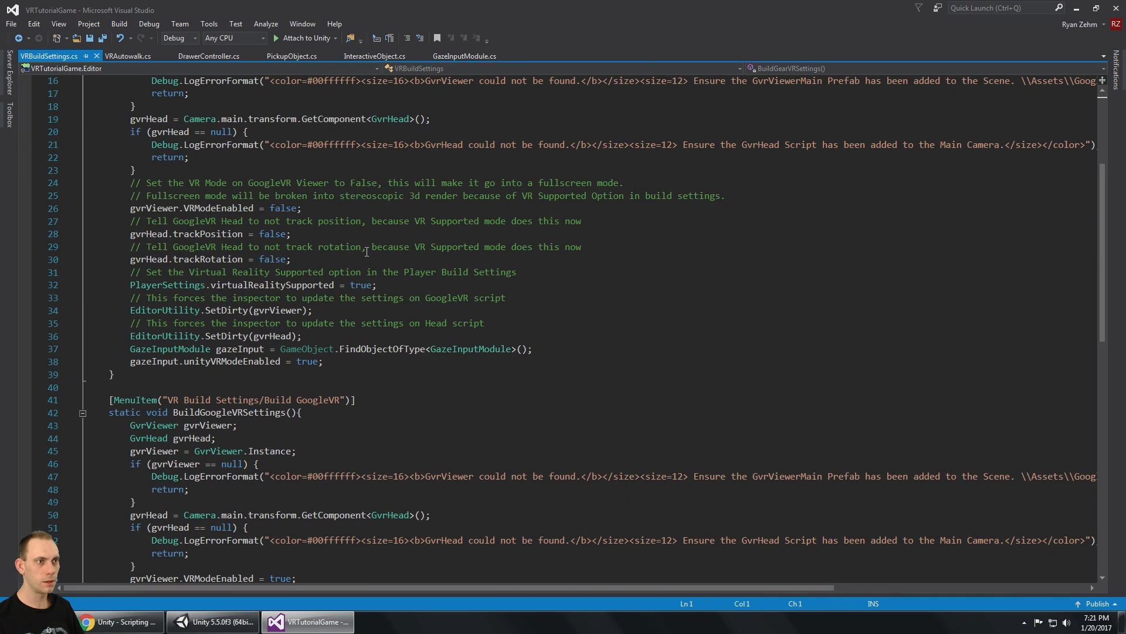
click(147, 56)
click(353, 402)
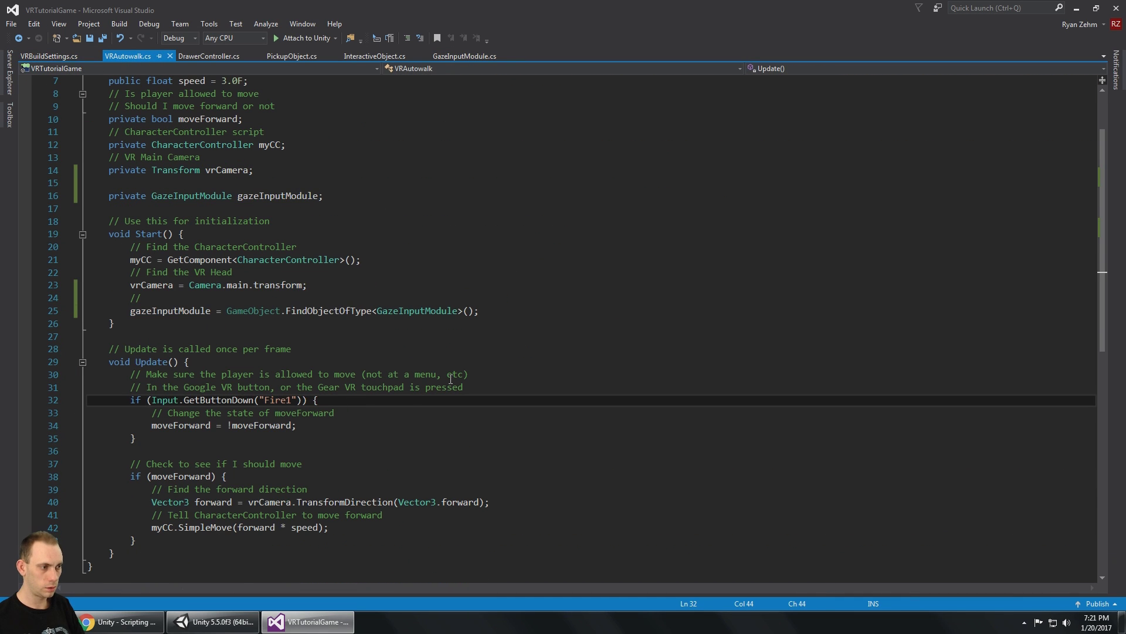
key(Up)
key(End)
key(Return)
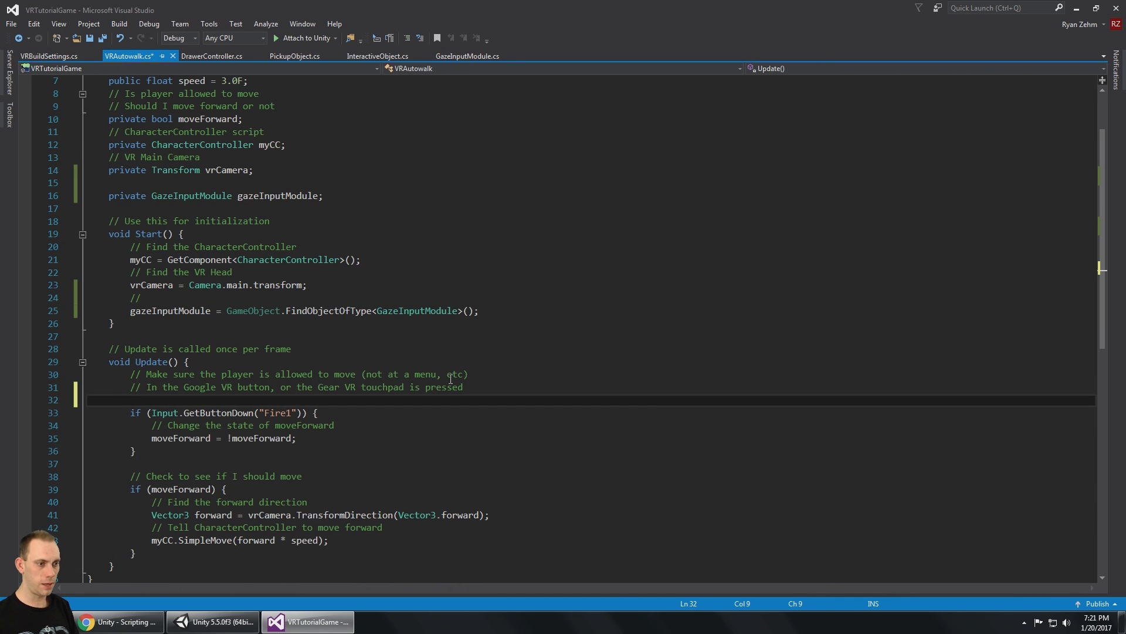
text(if ()
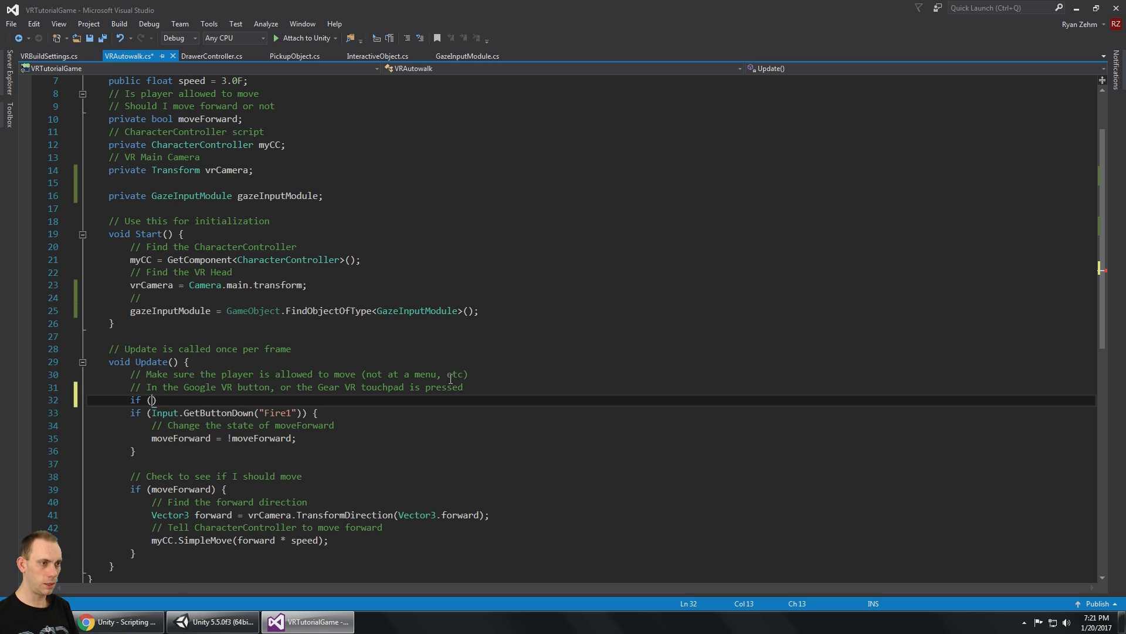
text(gazeInputModule.)
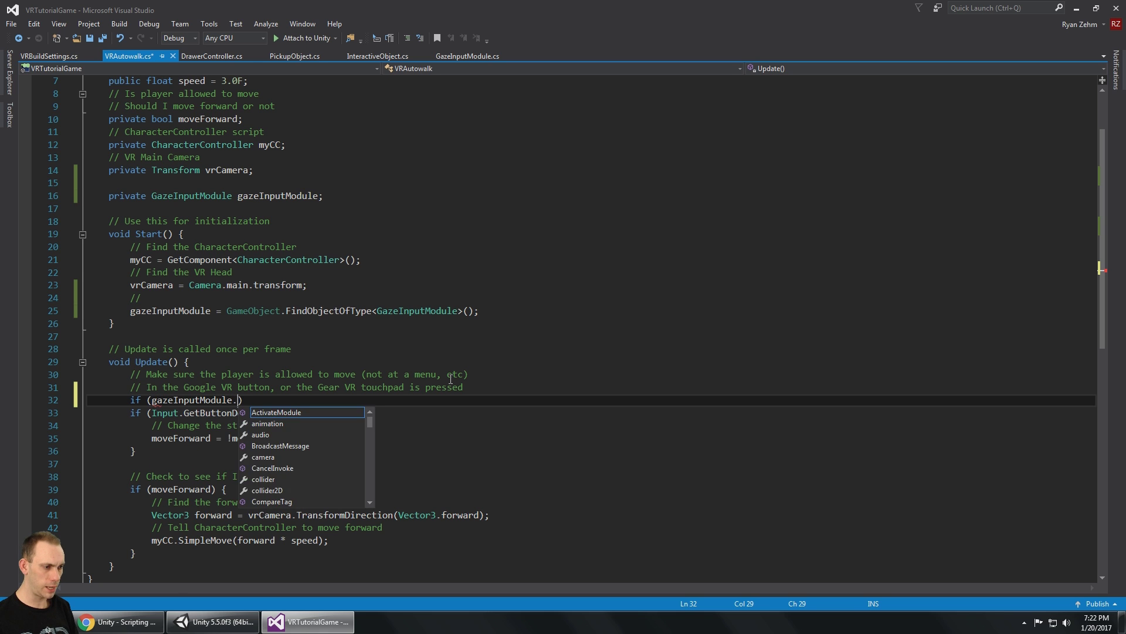
text(gam)
key(Down)
key(Tab)
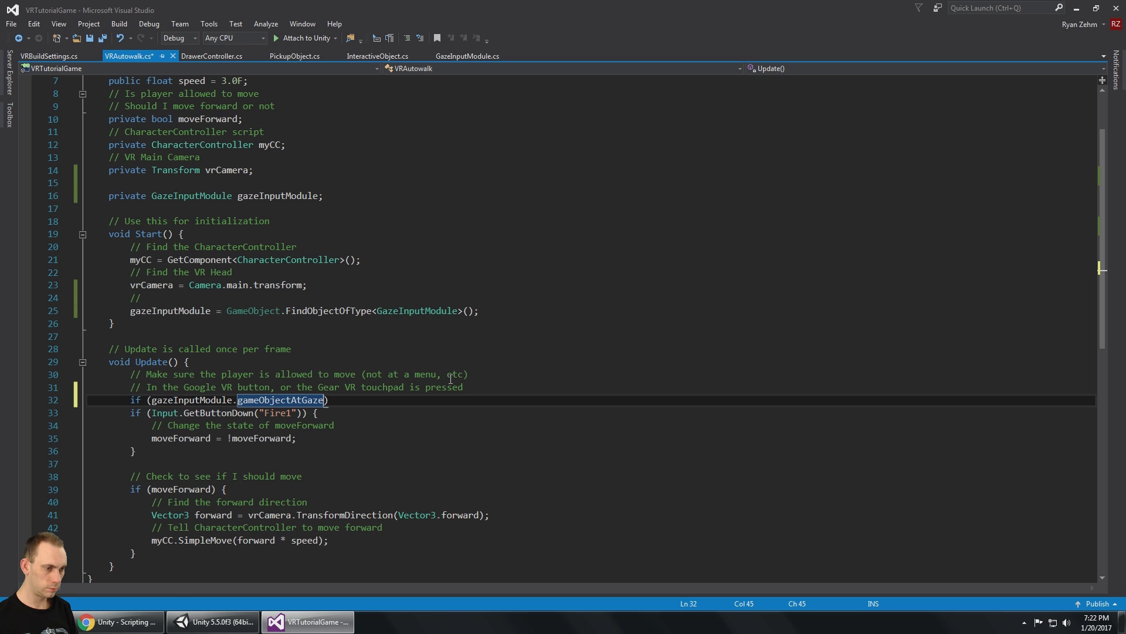
- Extend the new if condition to read gazeInputModule.gameObjectAtGaze.tag
text(.tatg)
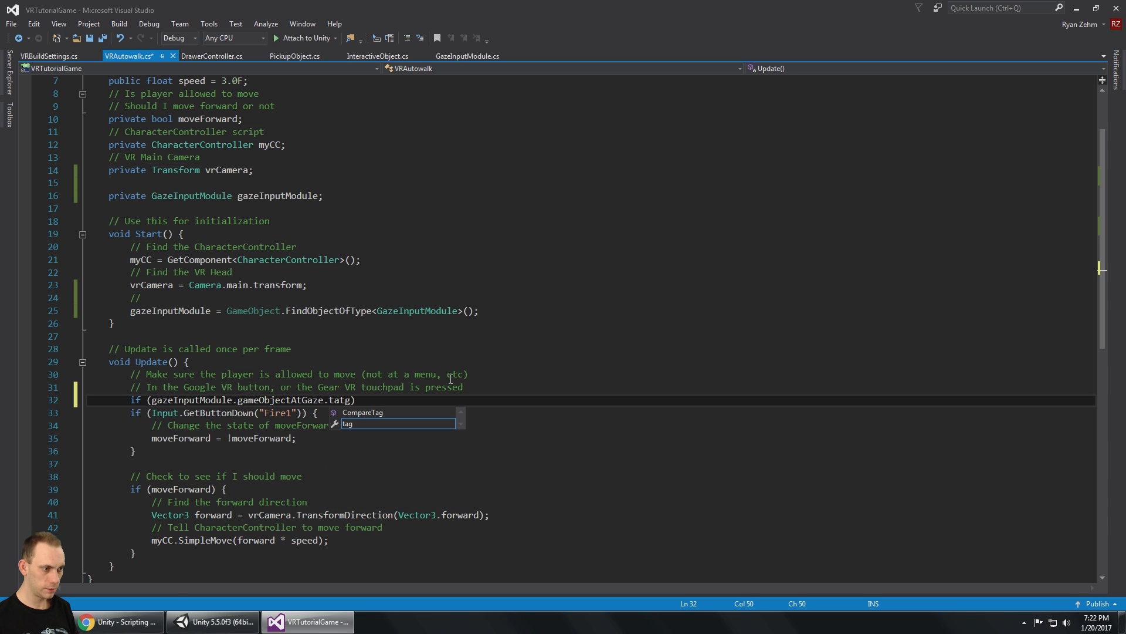
key(BackSpace)
key(BackSpace)
text(g)
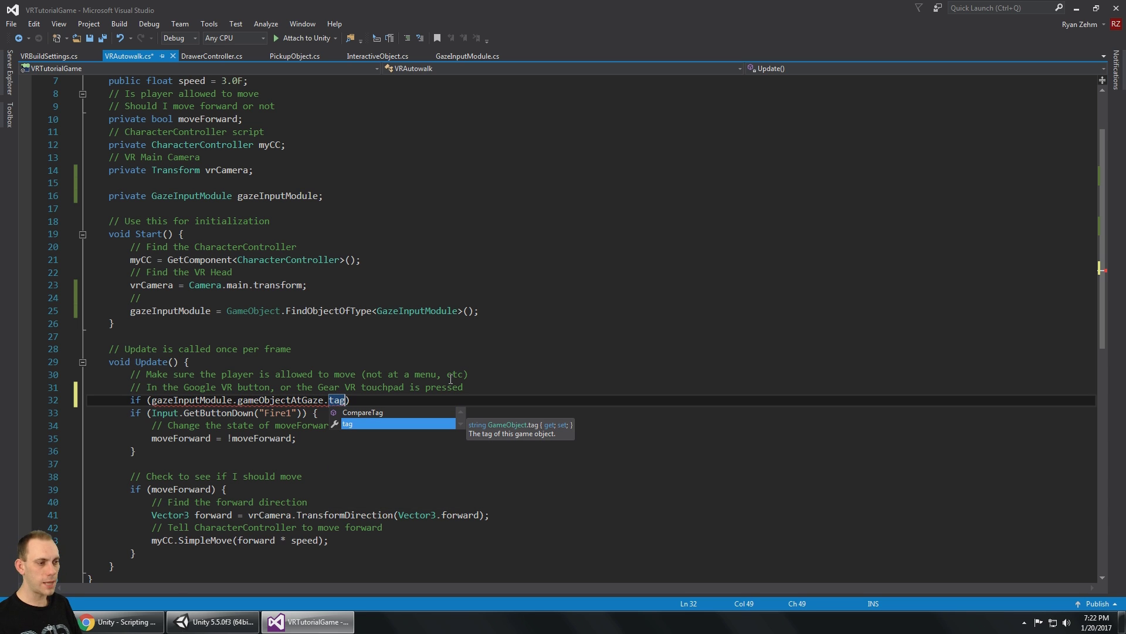
click(388, 399)
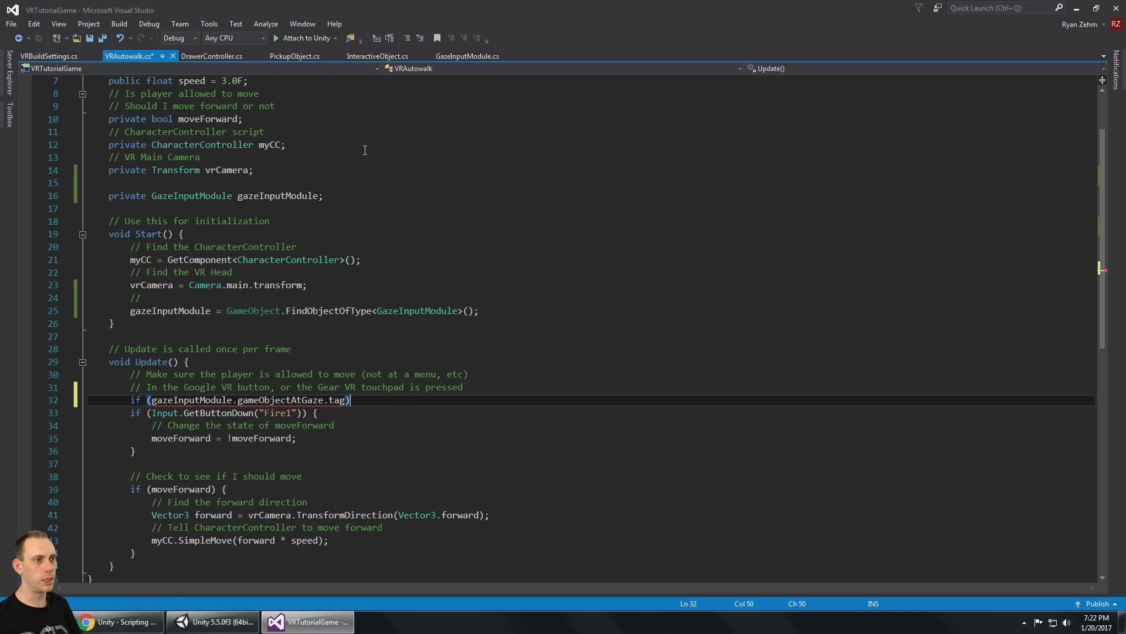
- In GazeInputModule.cs, change the type of the public gameObjectAtGaze field to string
click(411, 57)
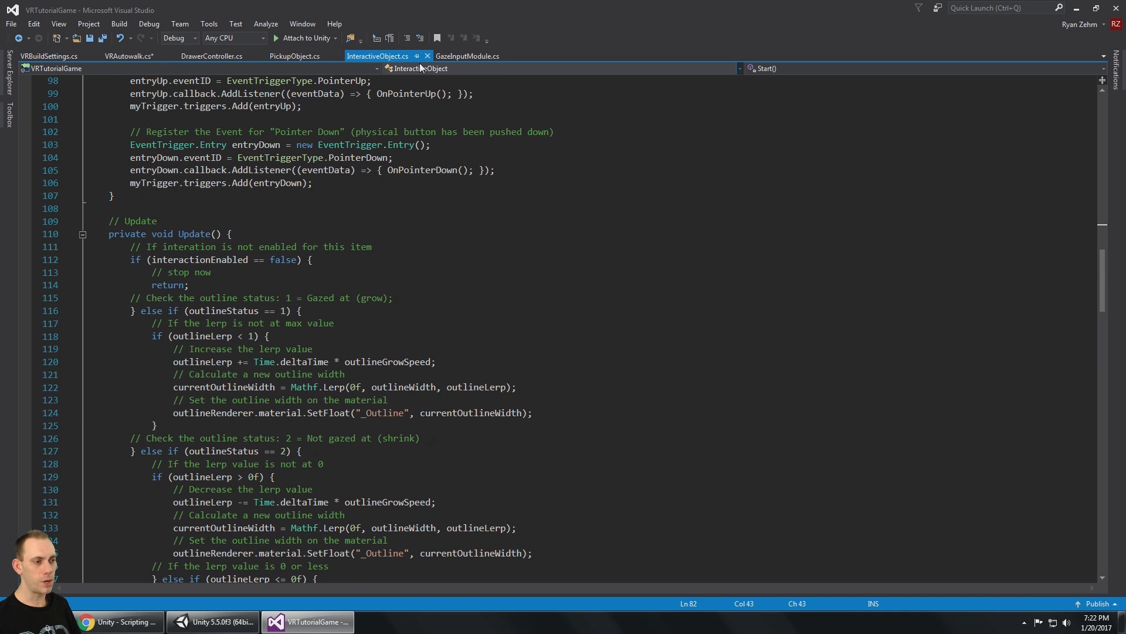
scroll(306, 330, up, 1)
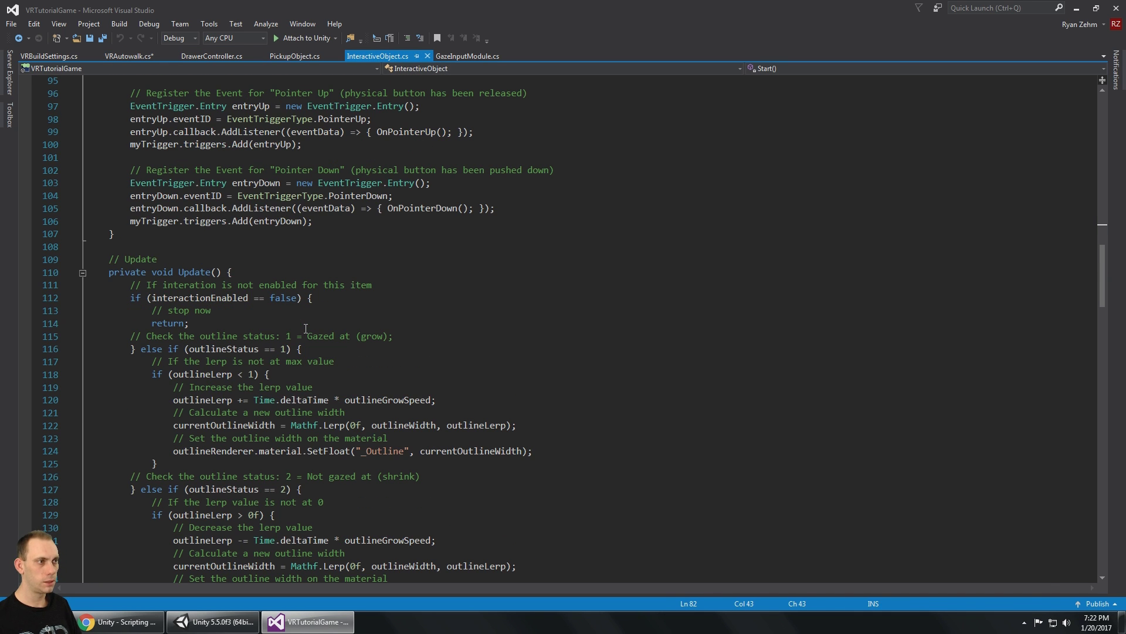
scroll(367, 230, up, 1)
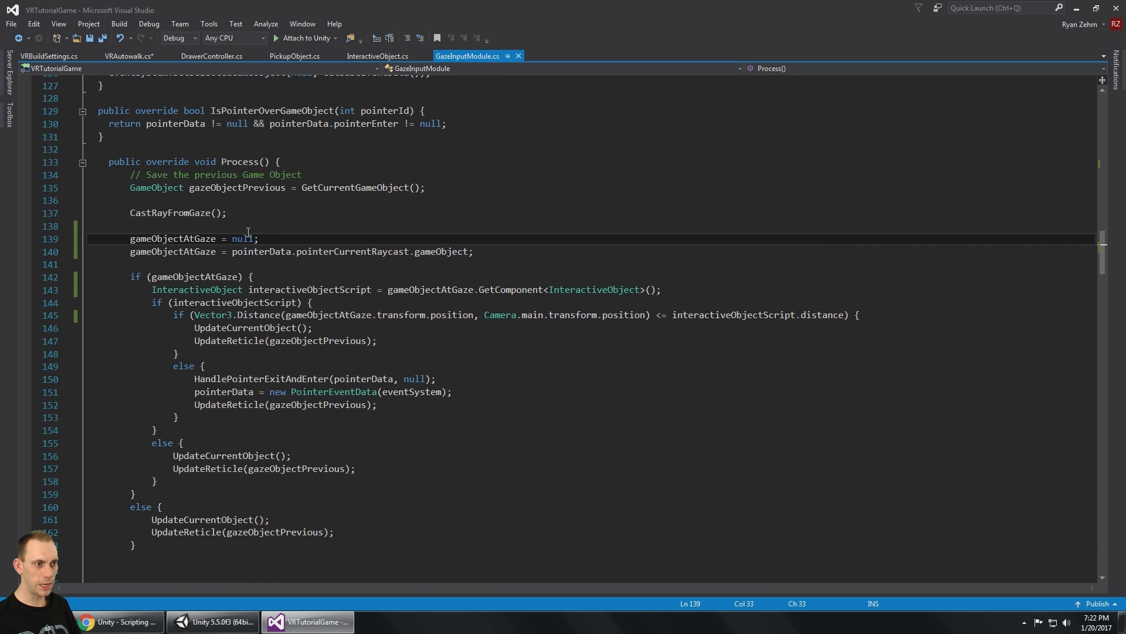
drag(260, 238, 132, 244)
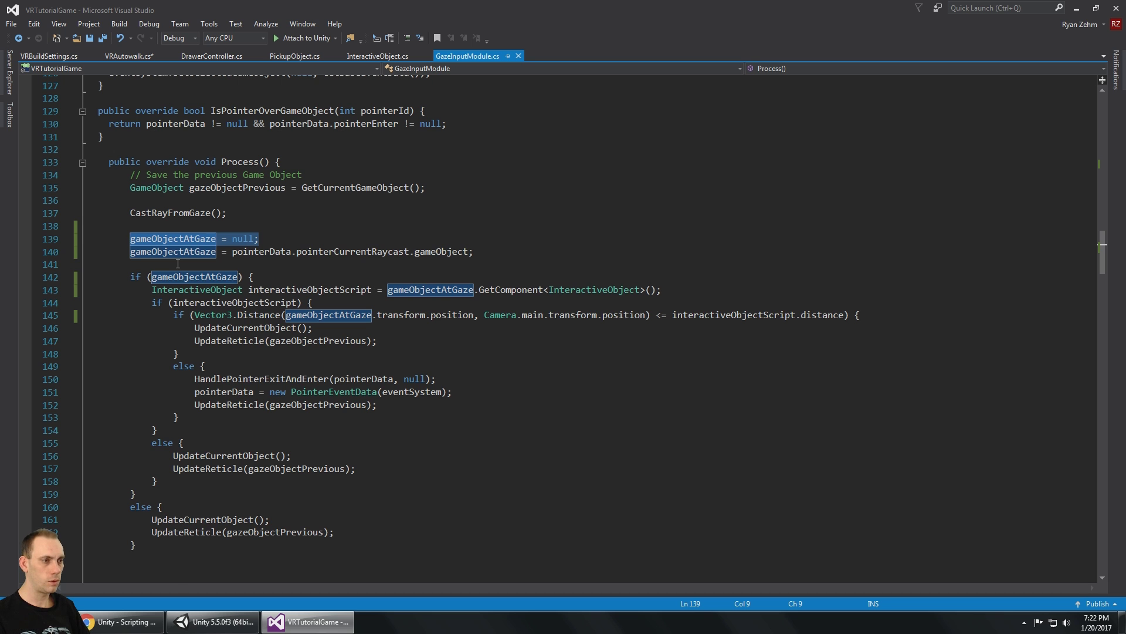
click(312, 239)
scroll(316, 258, up, 10)
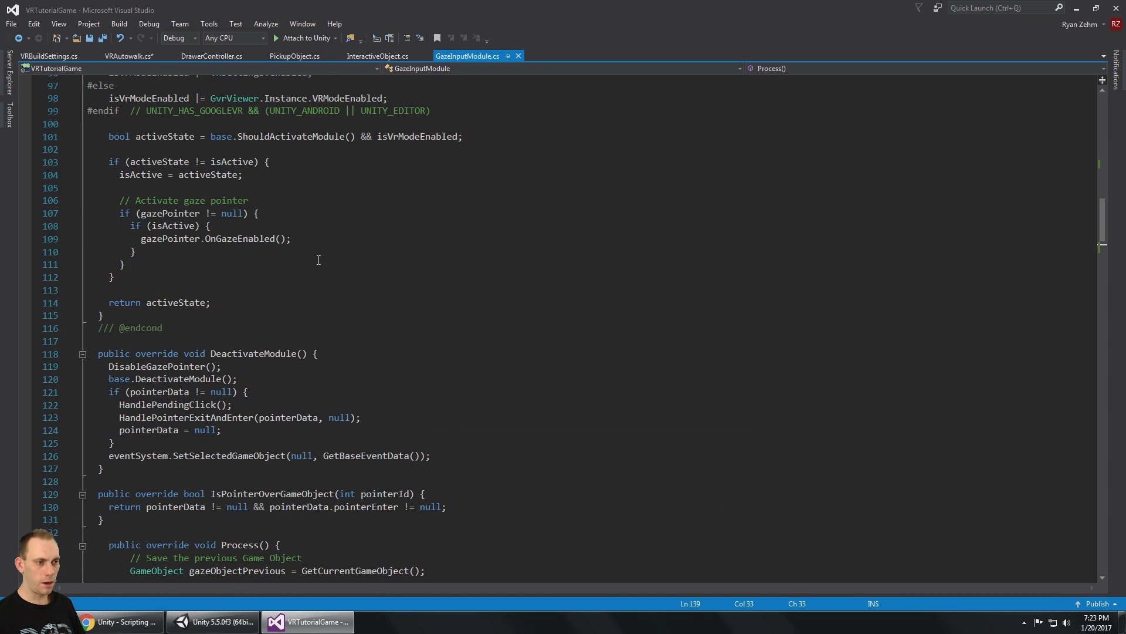
scroll(317, 270, up, 18)
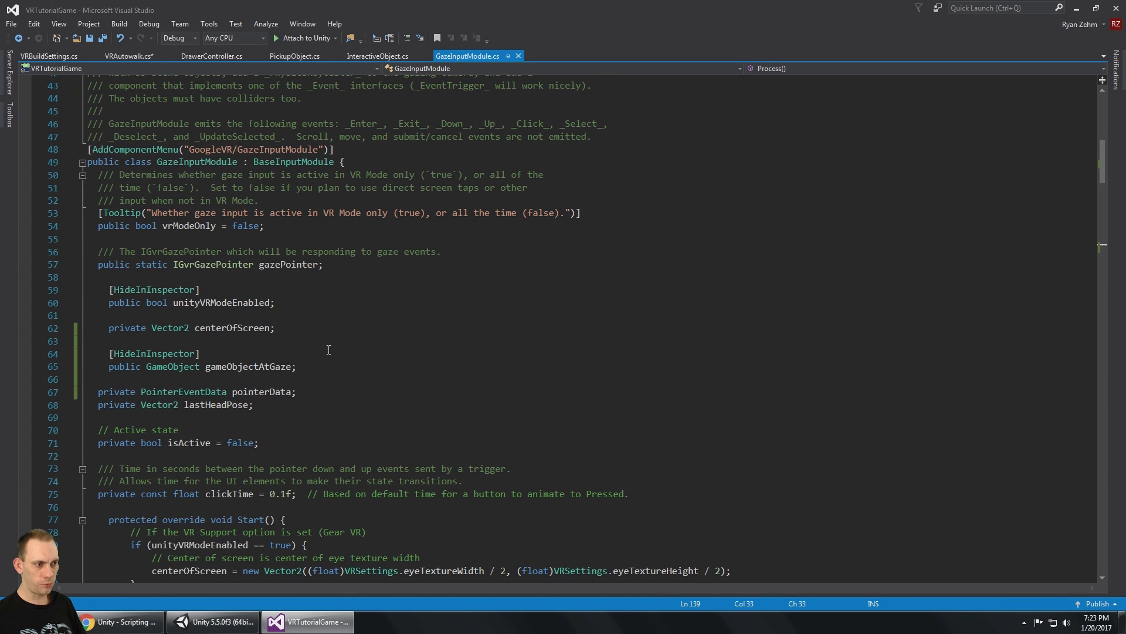
click(367, 370)
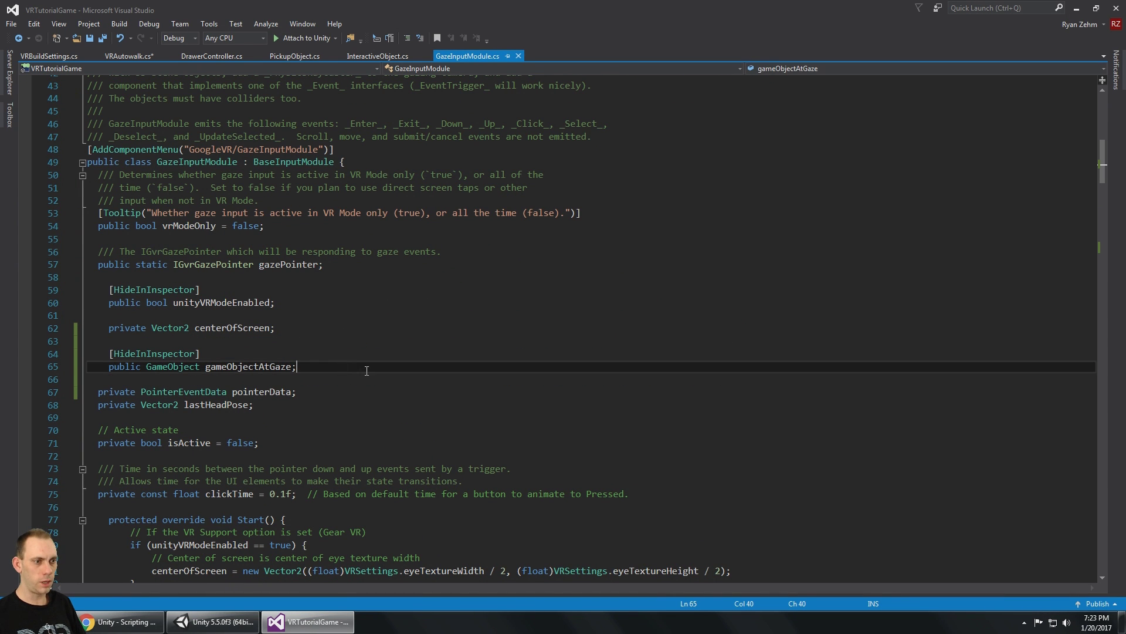
double_click(170, 365)
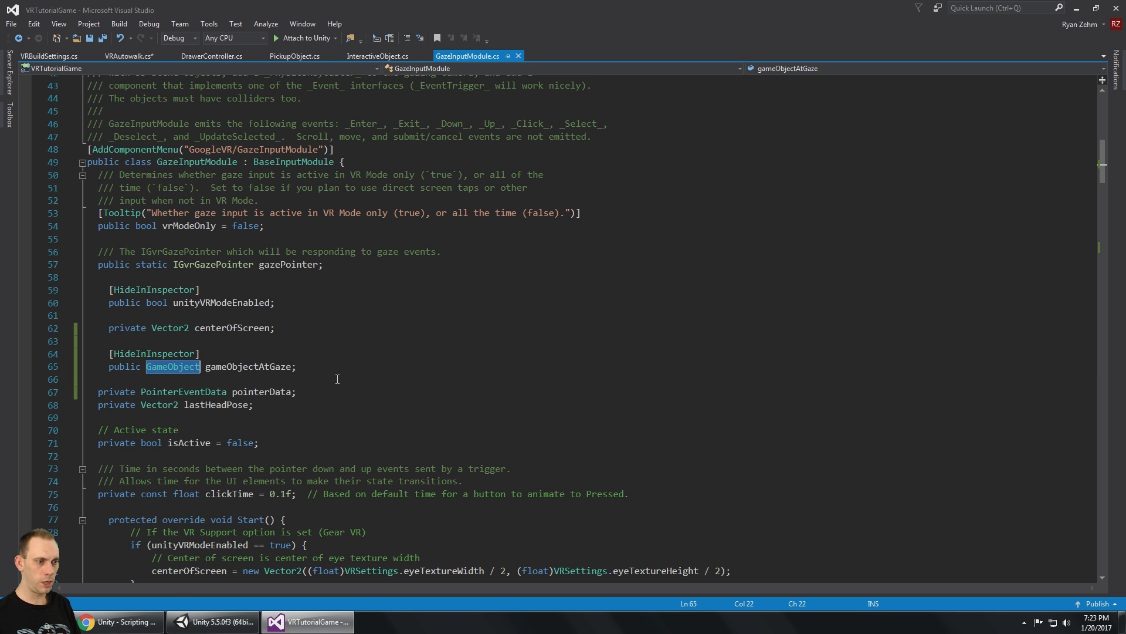
text(string)
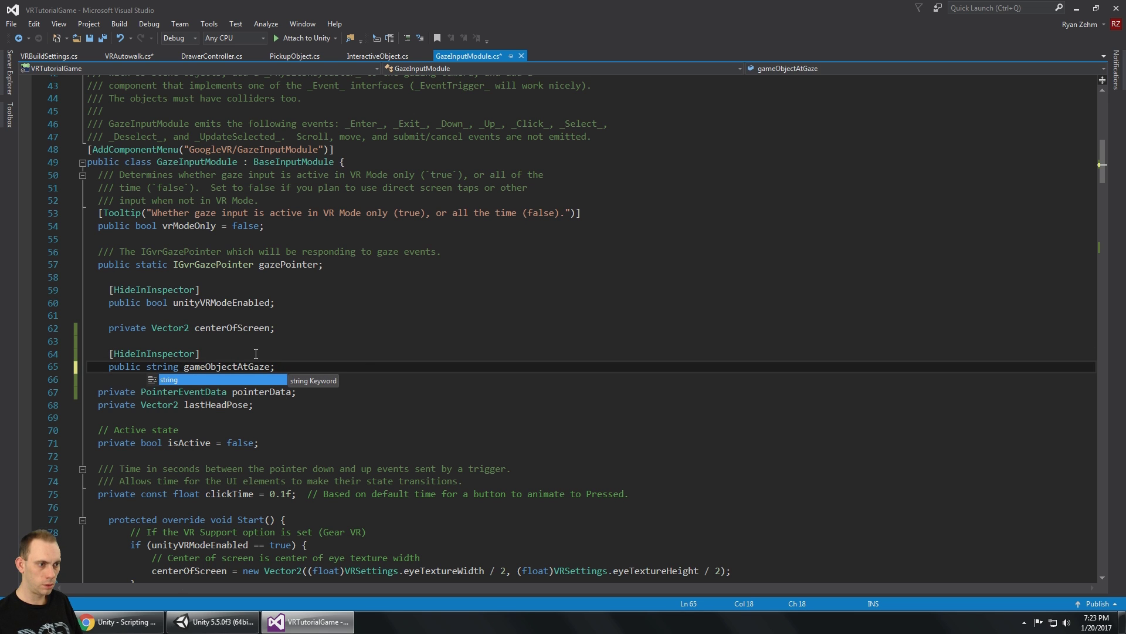
- Rename the public string field to gameObjectAtGazeTag and save GazeInputModule.cs
double_click(246, 367)
click(239, 368)
click(202, 366)
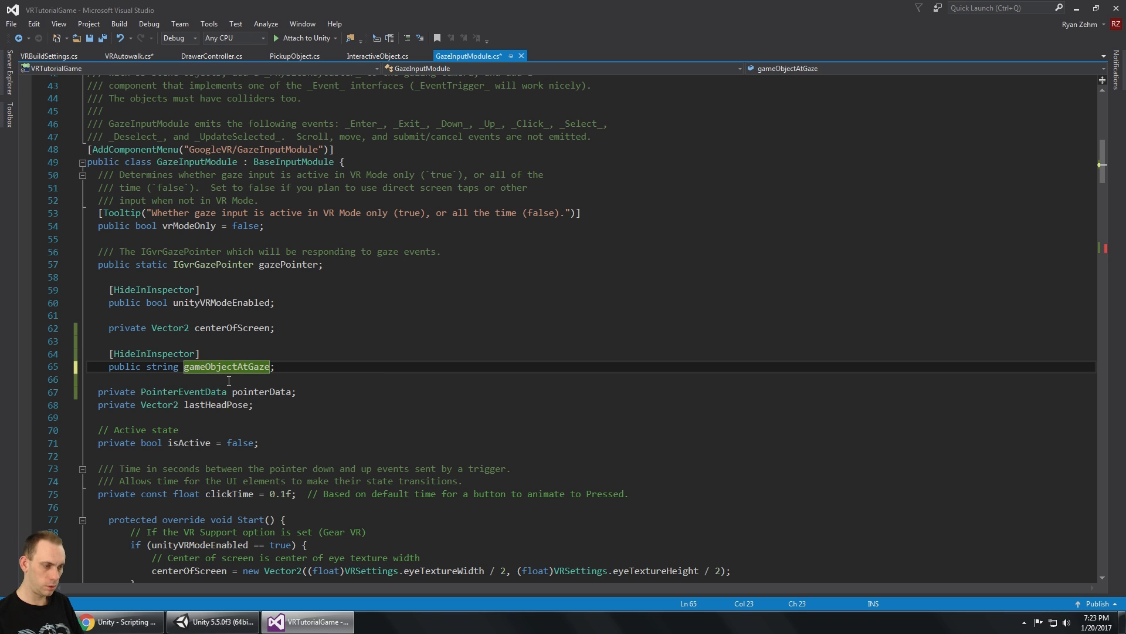
key(Delete)
text(o)
key(Right)
key(Right)
key(Right)
key(Right)
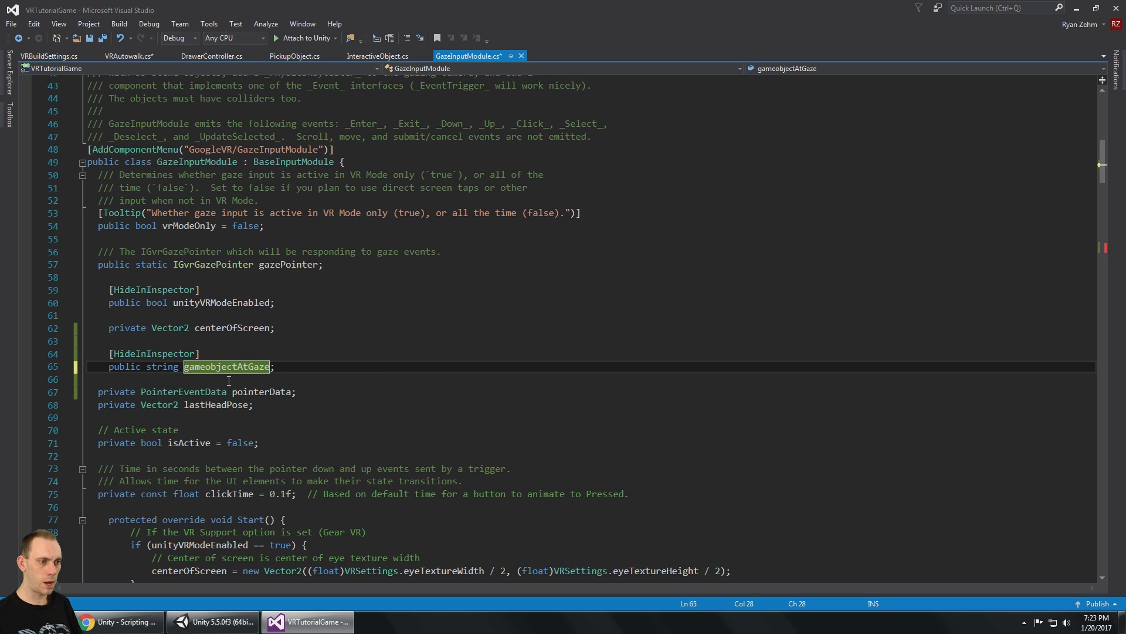
key(Delete)
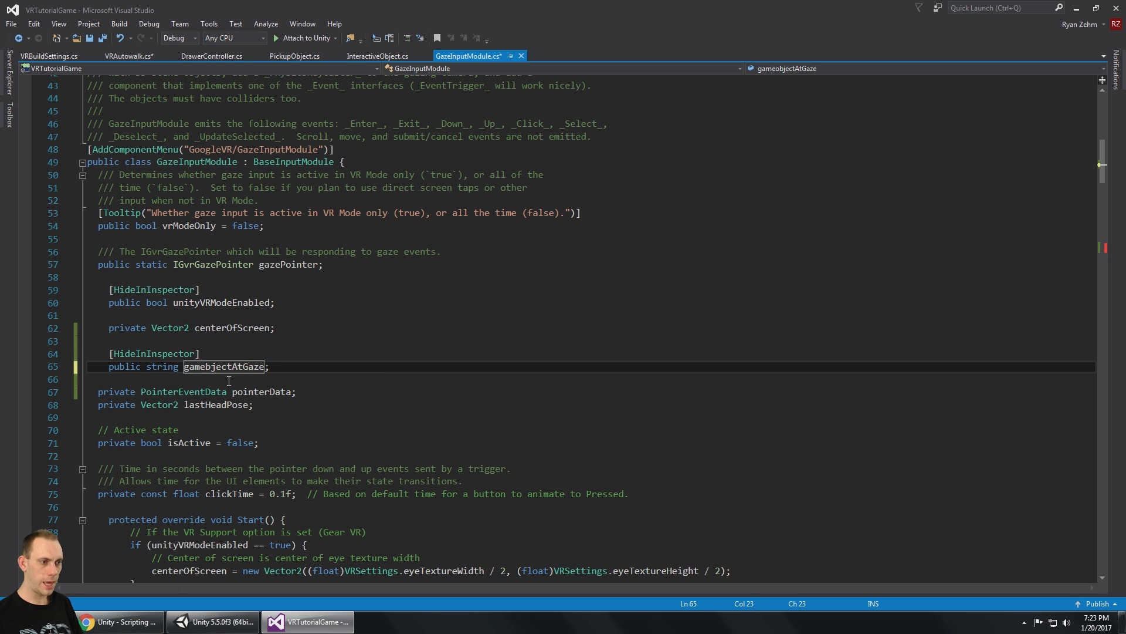
text(O)
key(Right)
key(Right)
key(Right)
key(Right)
key(Right)
key(Right)
key(Right)
key(Right)
key(Right)
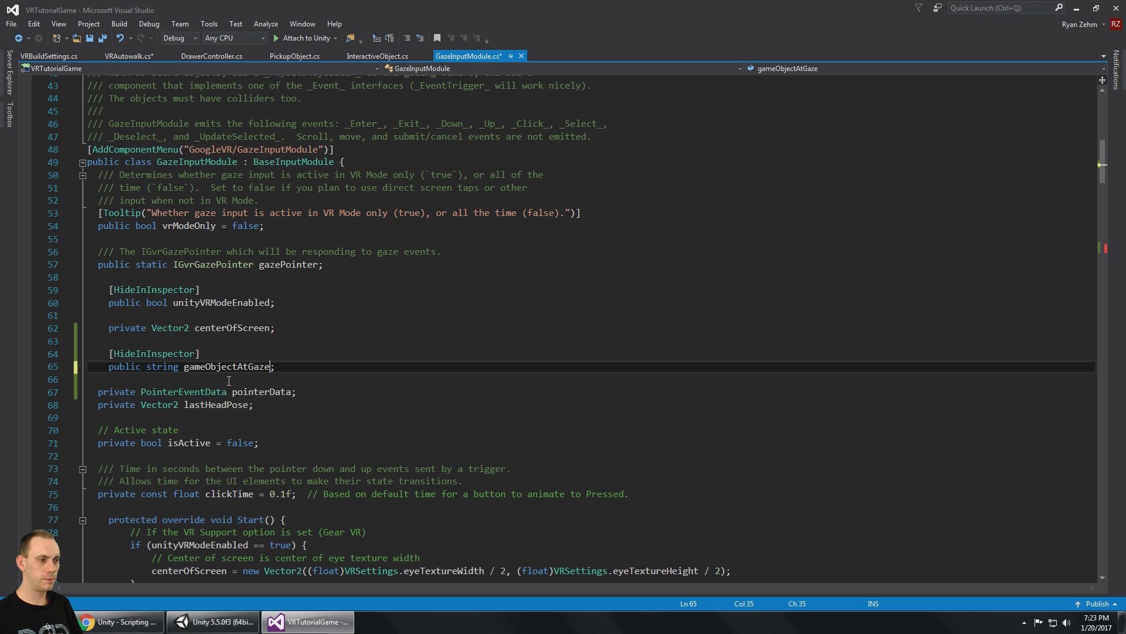
text(Tag)
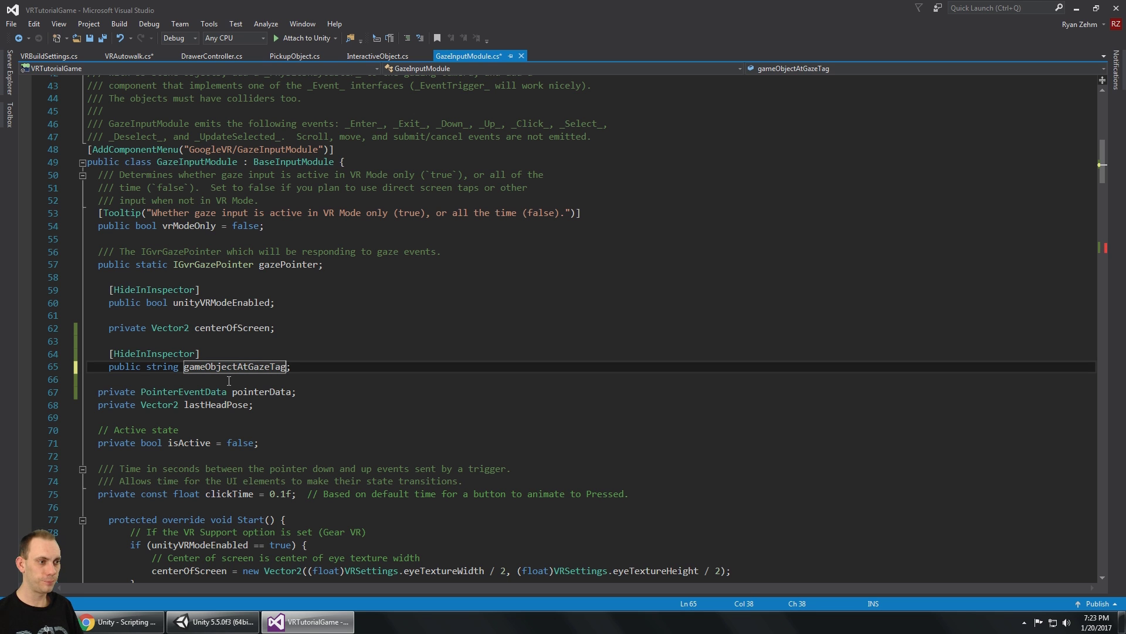
key(Up)
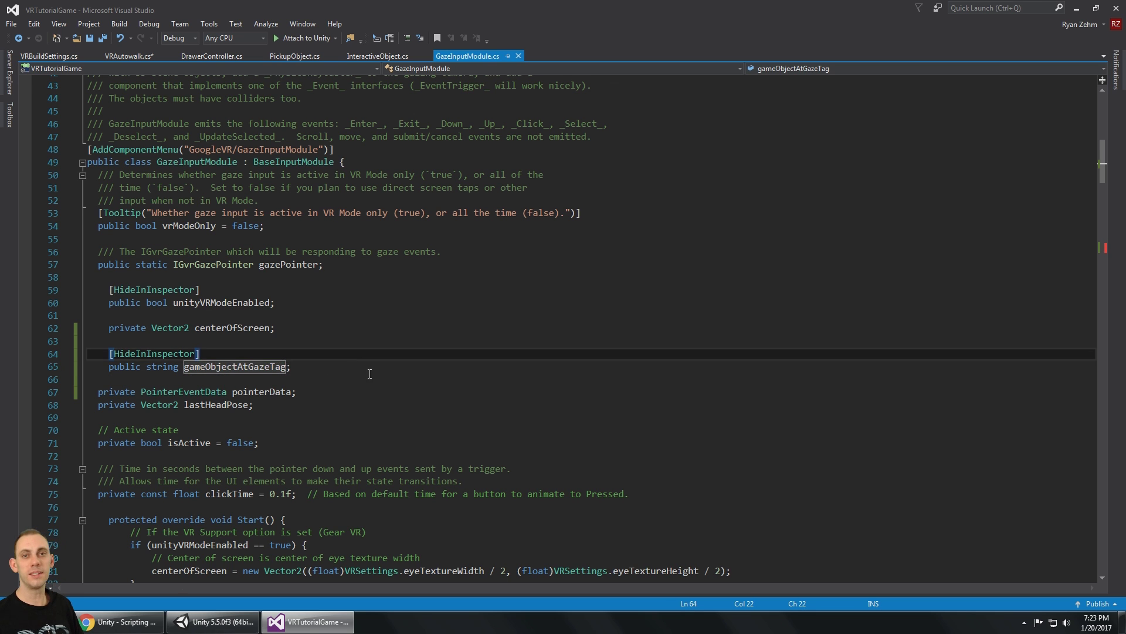
- Initialize the gameObjectAtGazeTag field to an empty string "" and save the file
scroll(370, 376, up, 1)
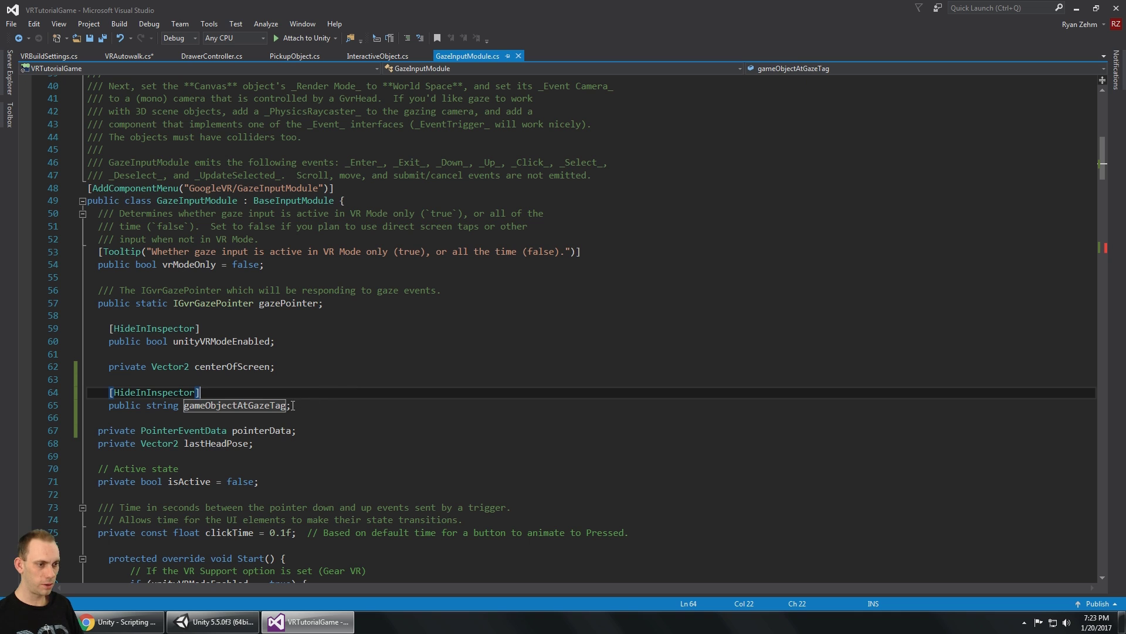
key(Down)
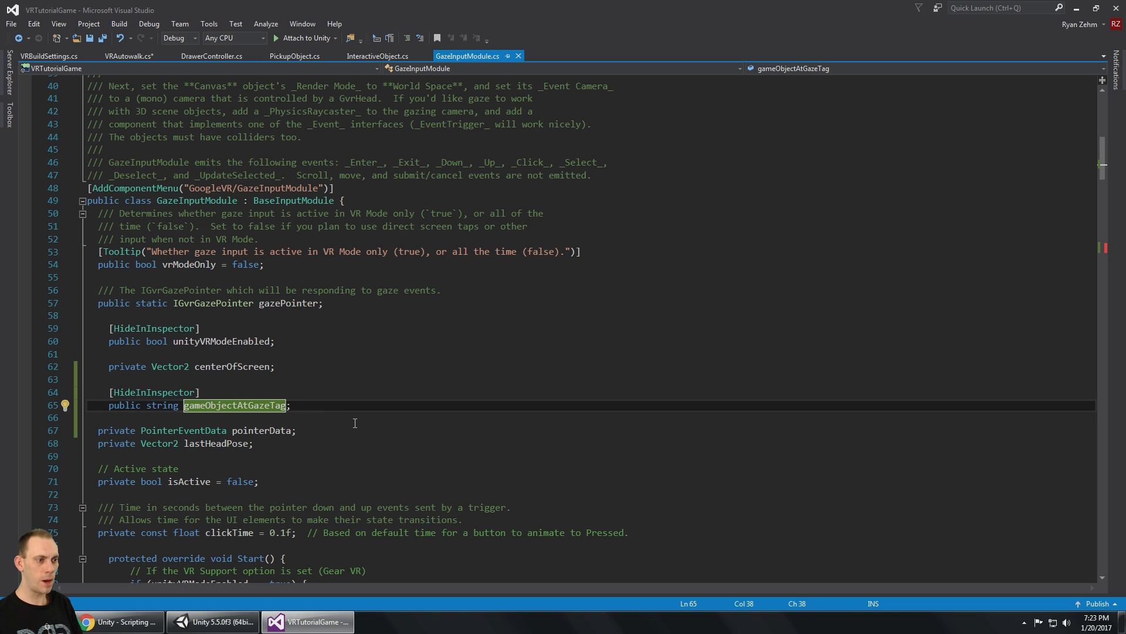
text(=)
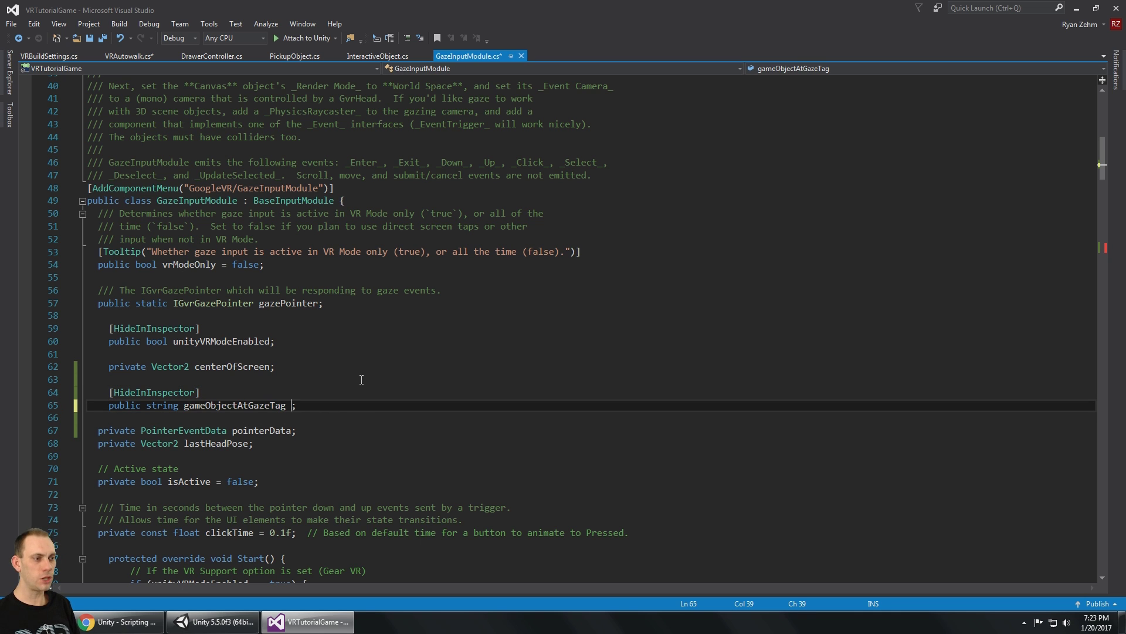
text( "")
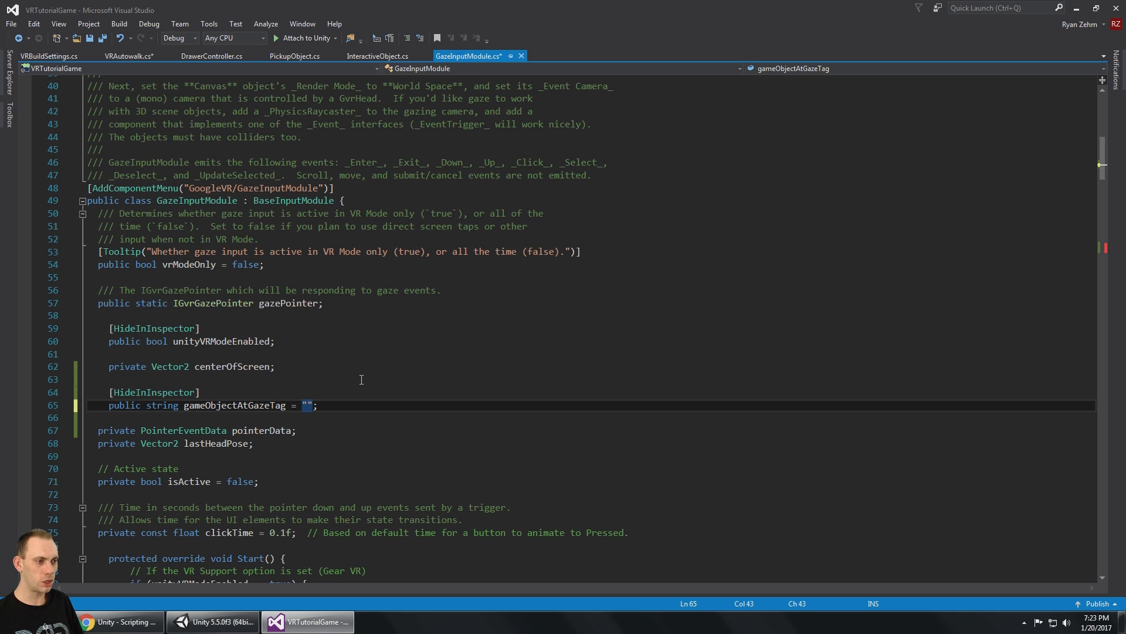
key(ctrl+s)
click(335, 431)
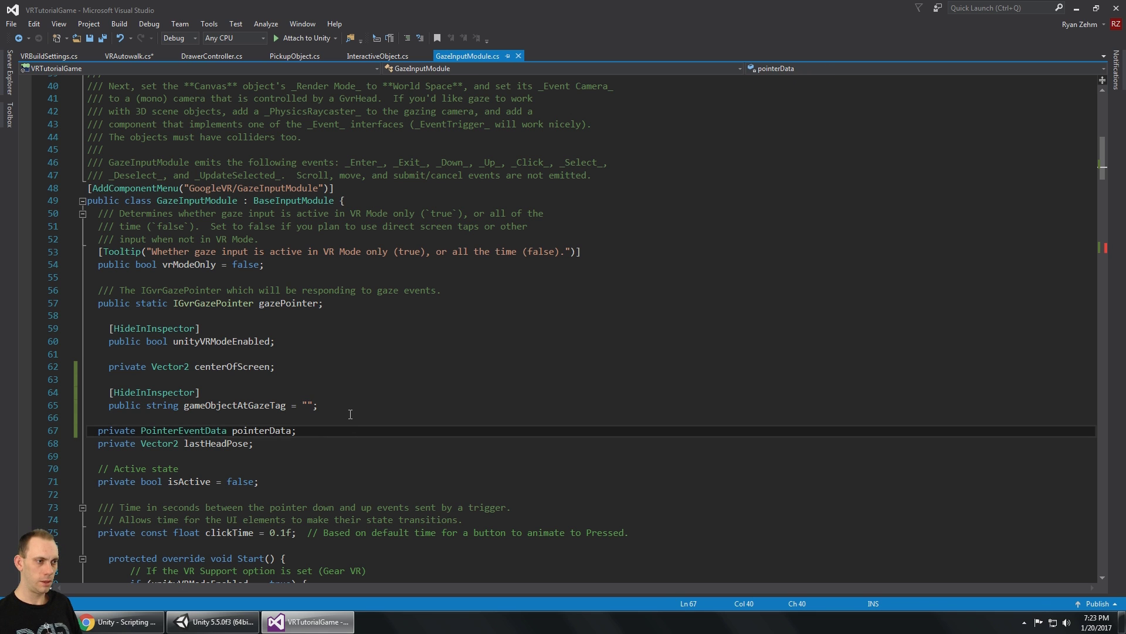
- Delete the gameObjectAtGaze = null; statement above the raycast assignment in Process()
scroll(350, 414, down, 6)
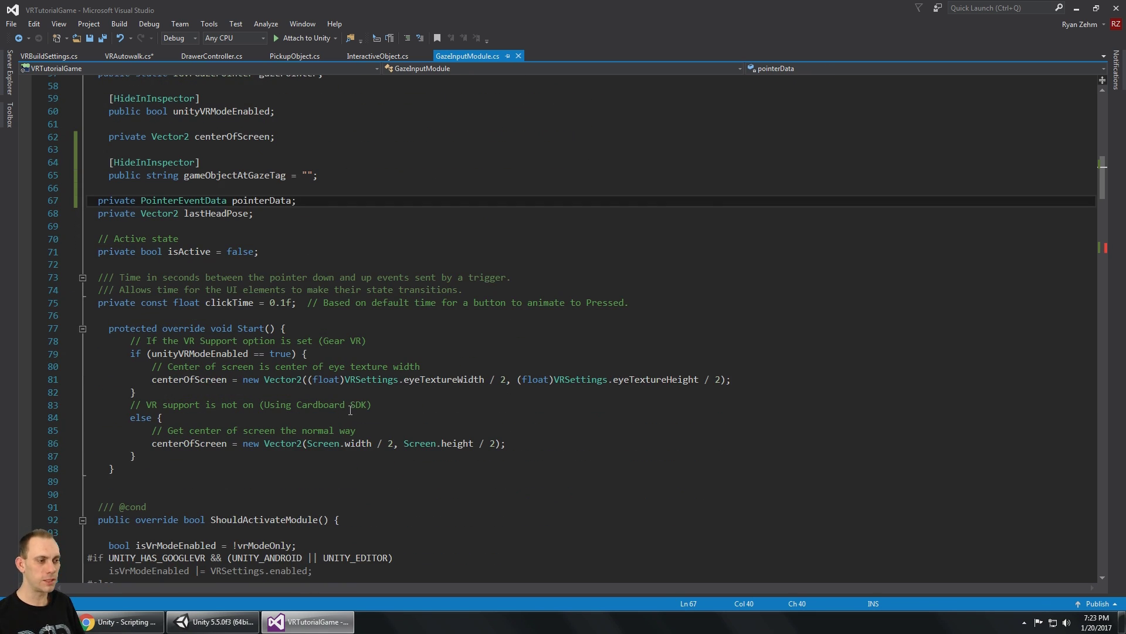
scroll(426, 324, down, 1)
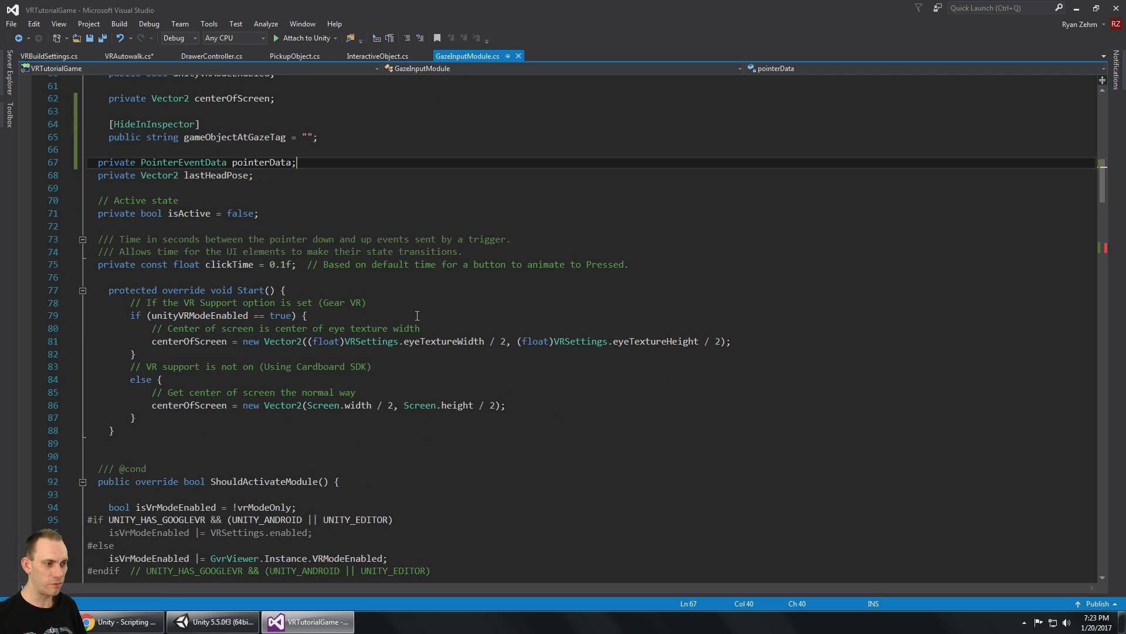
scroll(406, 259, down, 1)
scroll(409, 274, up, 3)
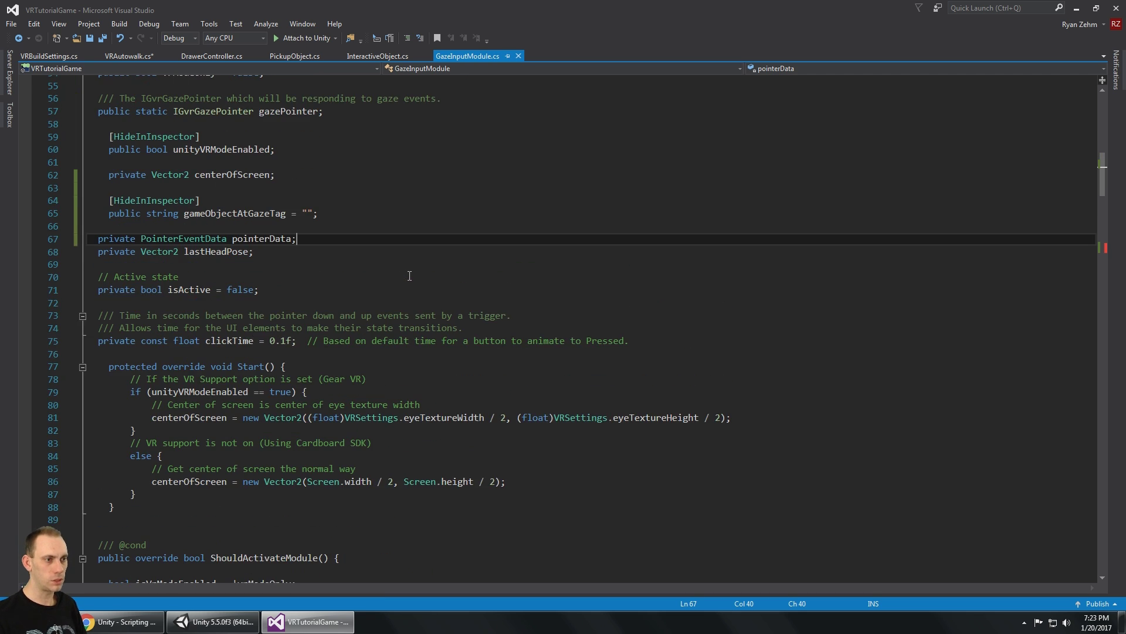
scroll(324, 293, down, 8)
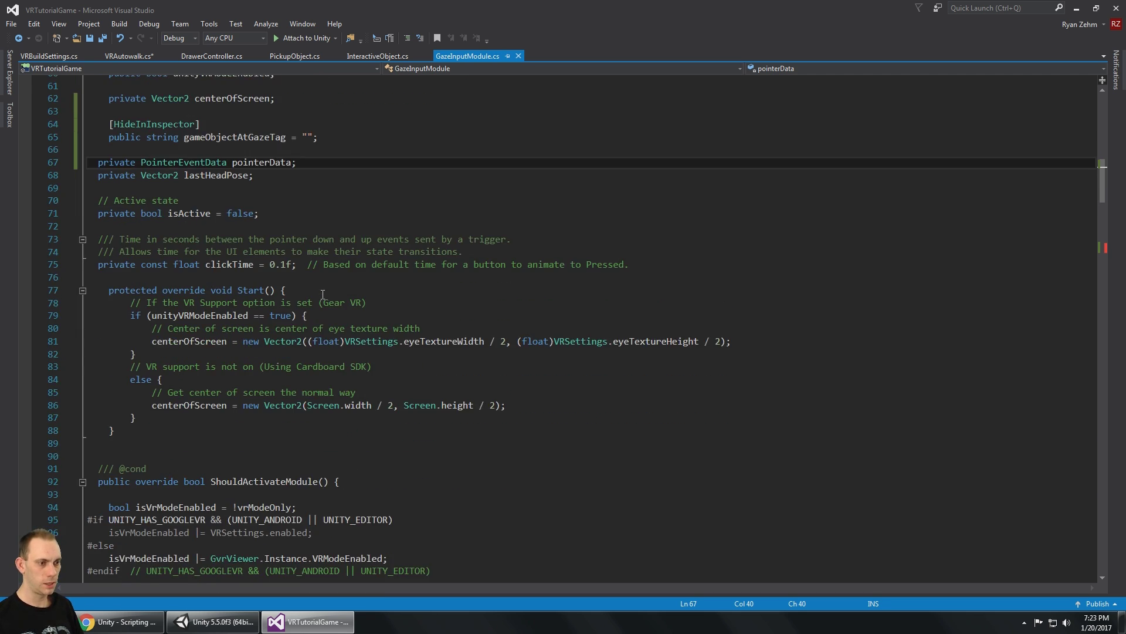
scroll(322, 294, down, 15)
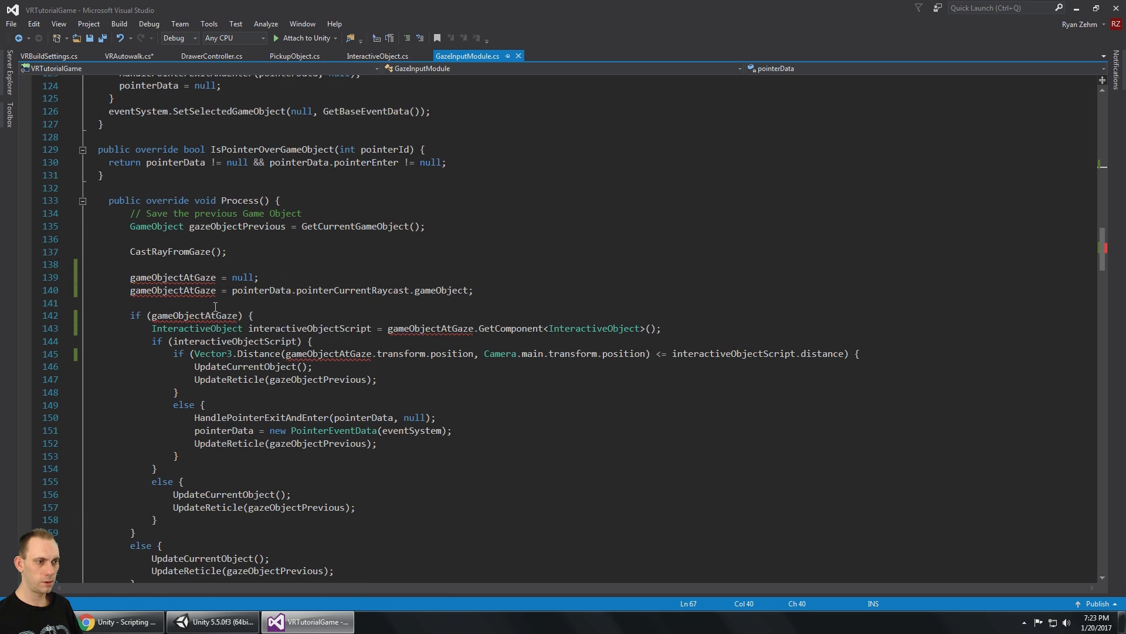
click(200, 290)
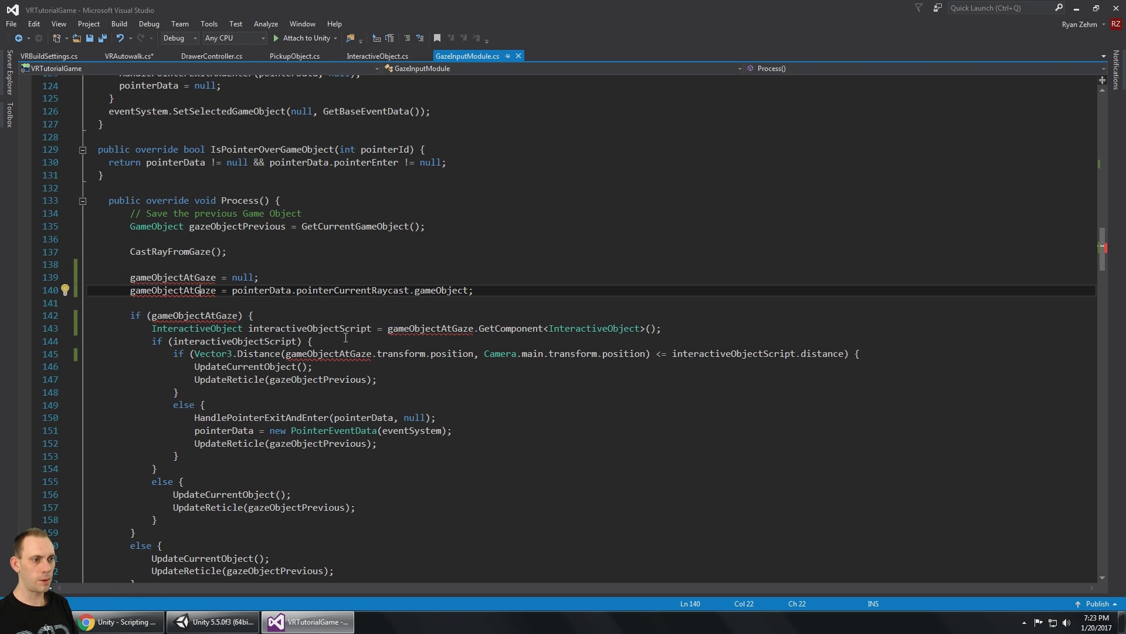
key(Home)
key(Up)
key(shift+End)
key(Delete)
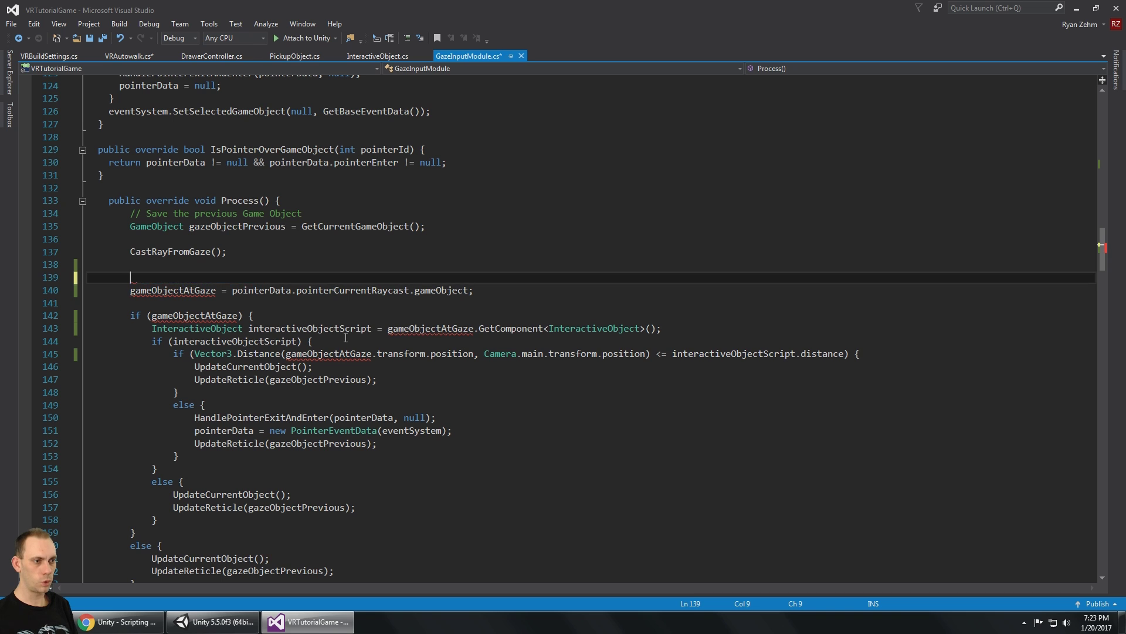
- Declare gameObjectAtGaze as a local GameObject variable in the raycast assignment in Process() and save the file
key(Down)
text(GameObject)
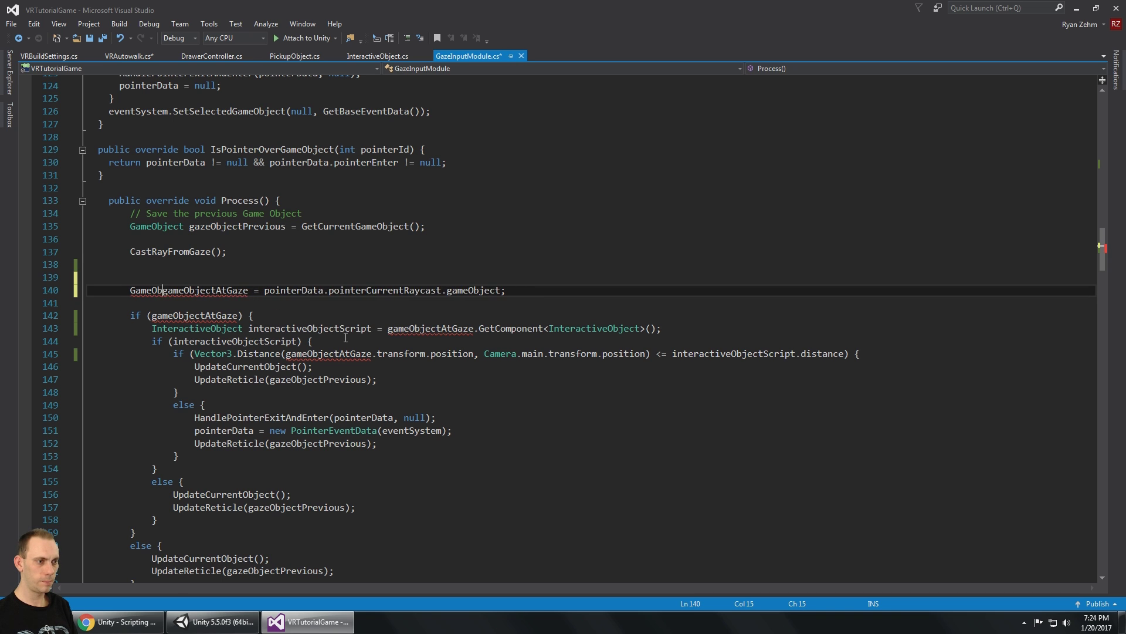
key(ctrl+s)
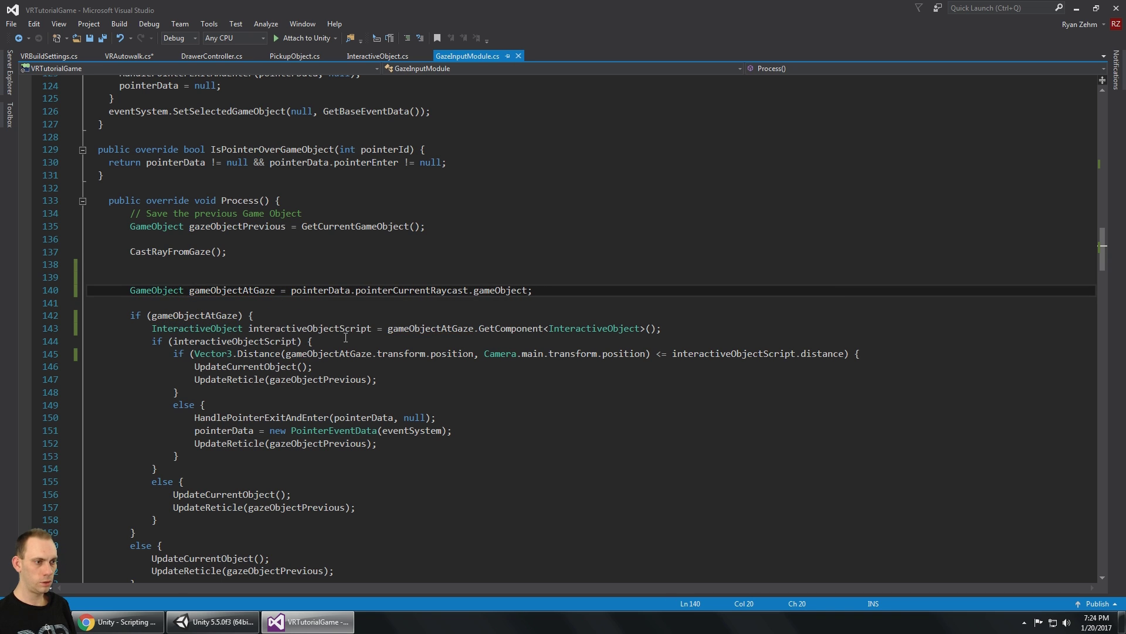
- Add gameObjectAtGazeTag = gameObjectAtGaze.tag; as the first statement inside the if (gameObjectAtGaze) block and save the file
key(End)
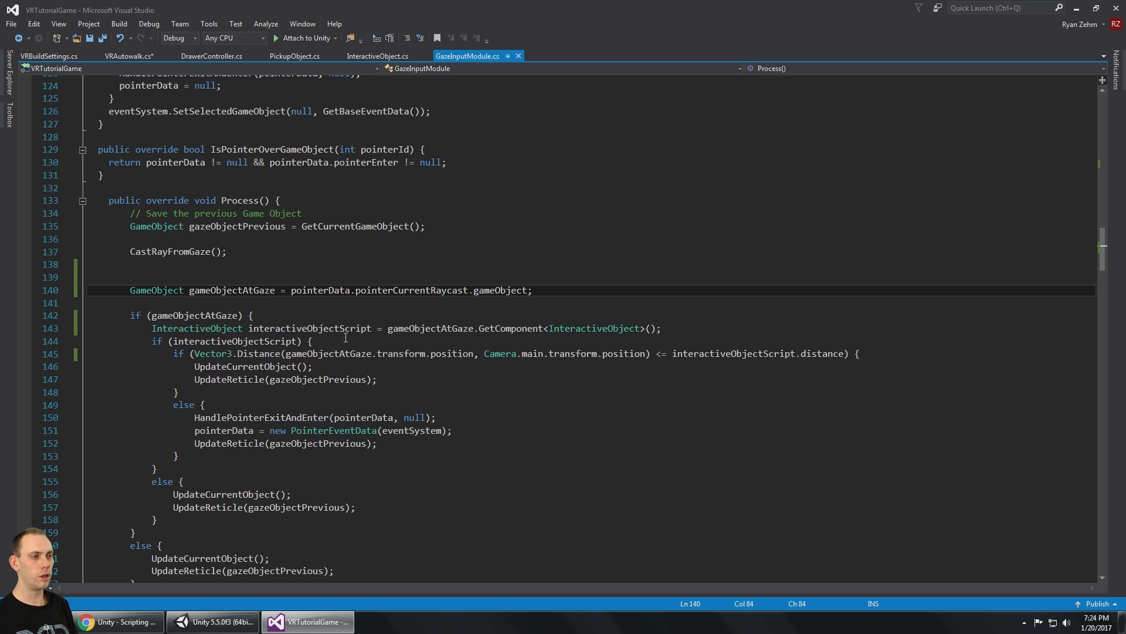
key(Down)
key(Down)
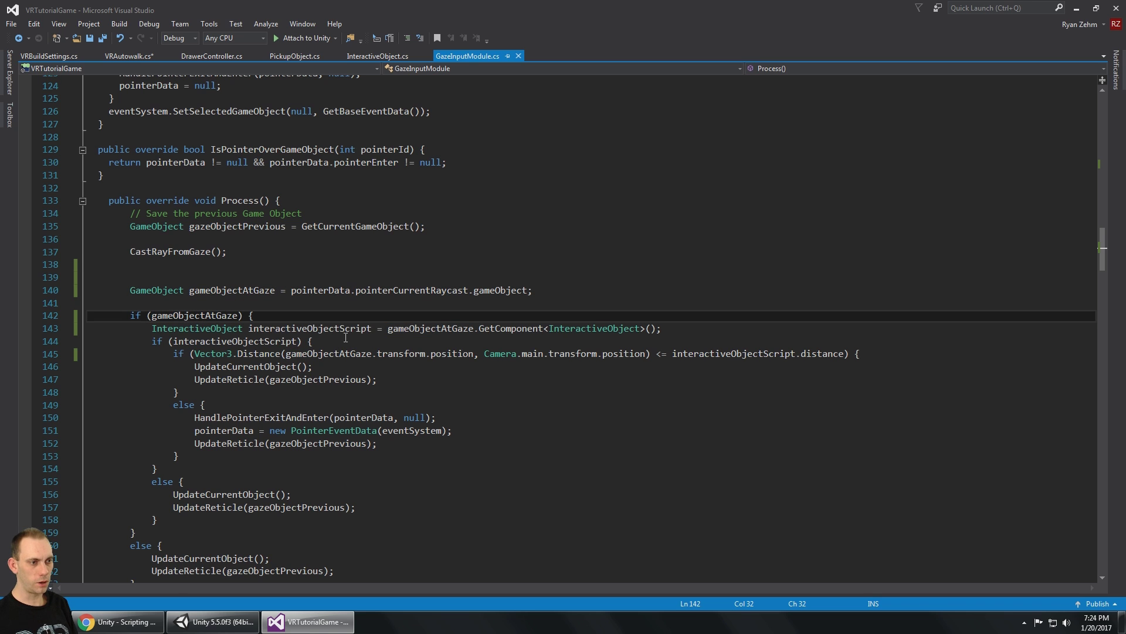
key(Return)
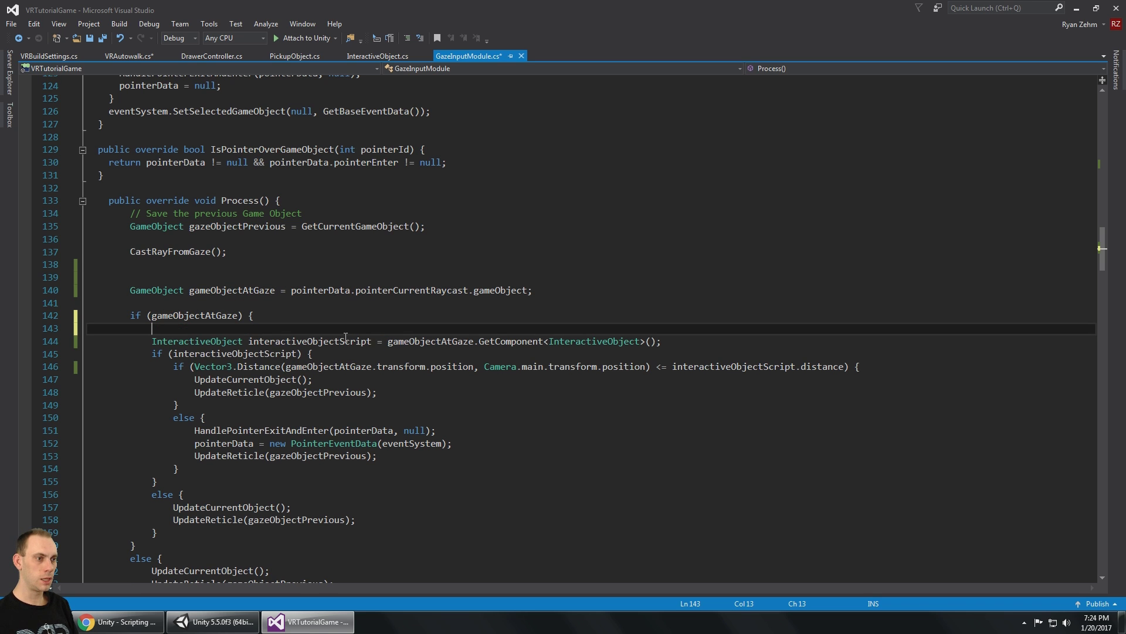
text(game)
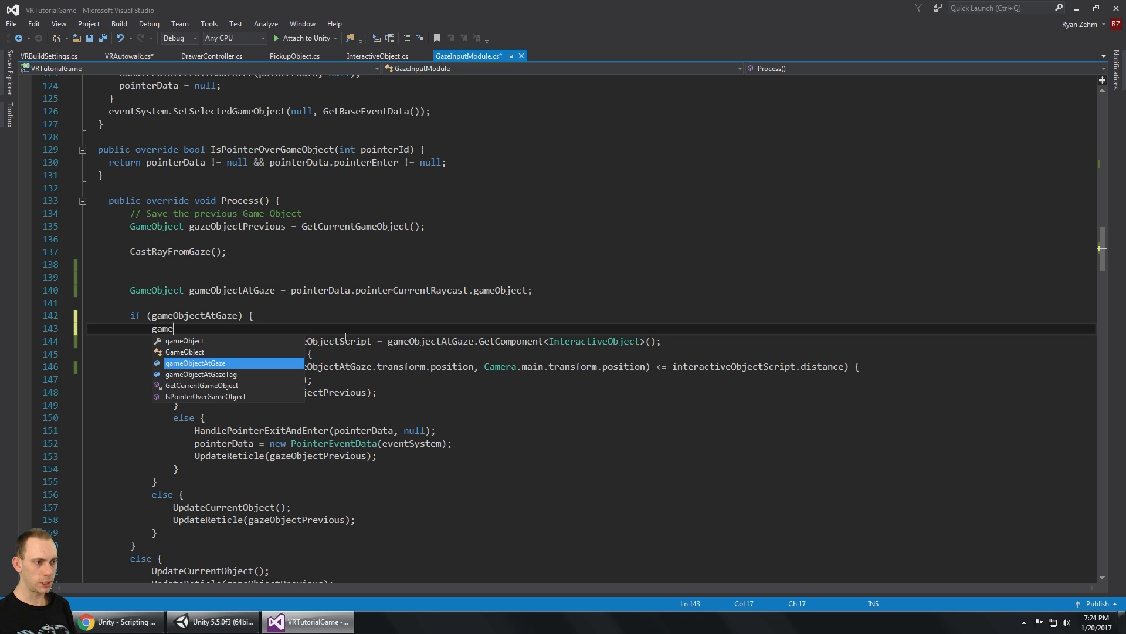
key(Down)
text(= g)
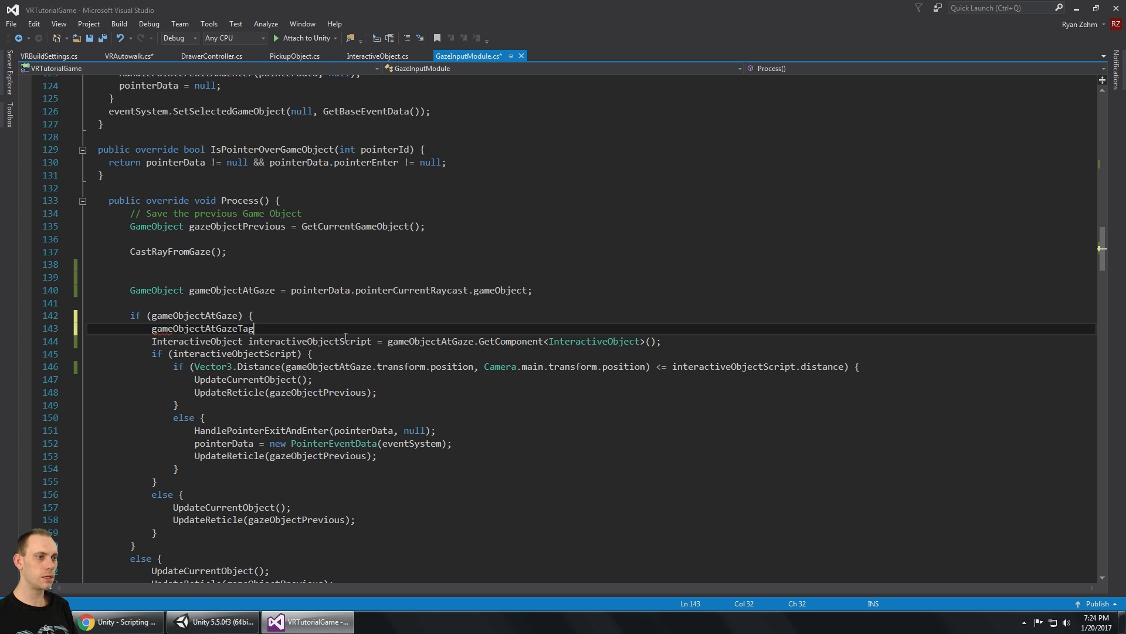
text(ame)
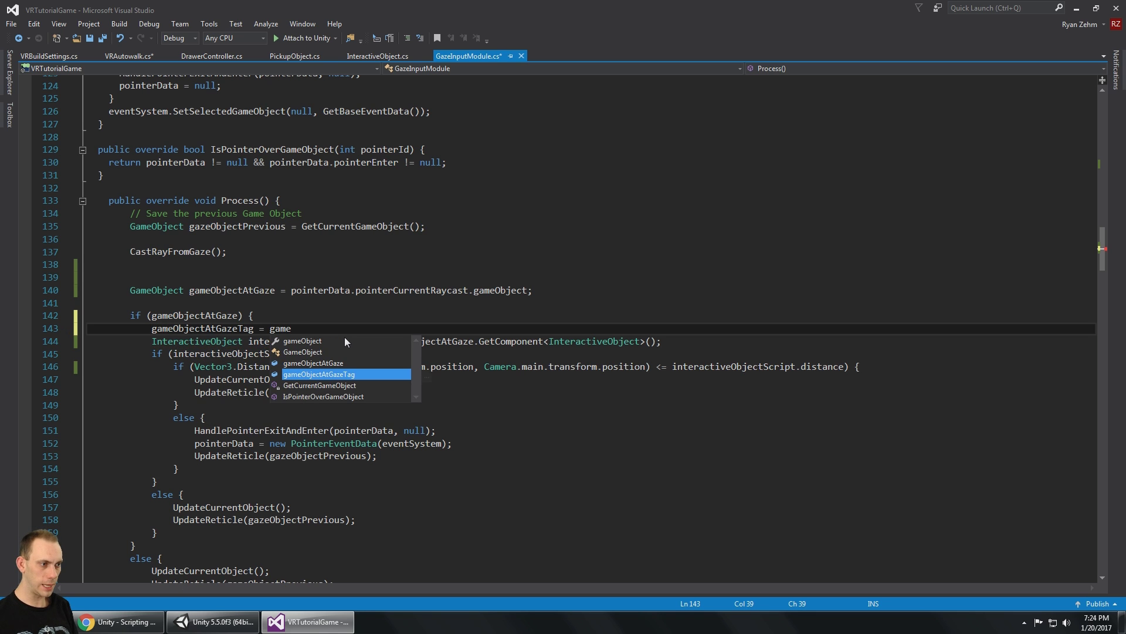
text(ObjectAtGaze.tag;)
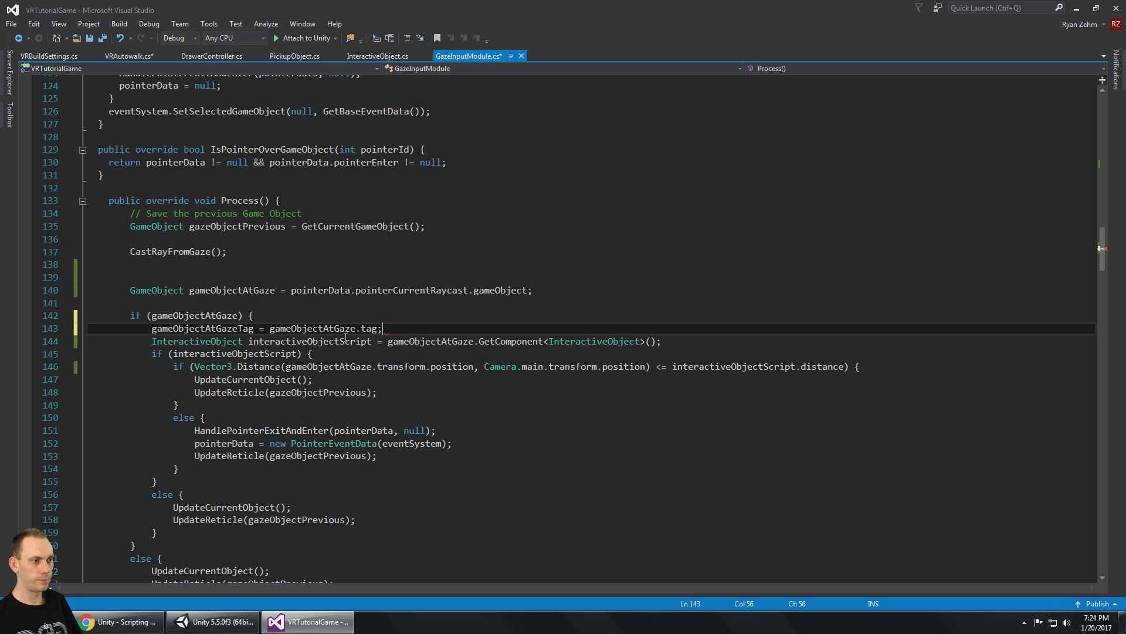
key(ctrl+s)
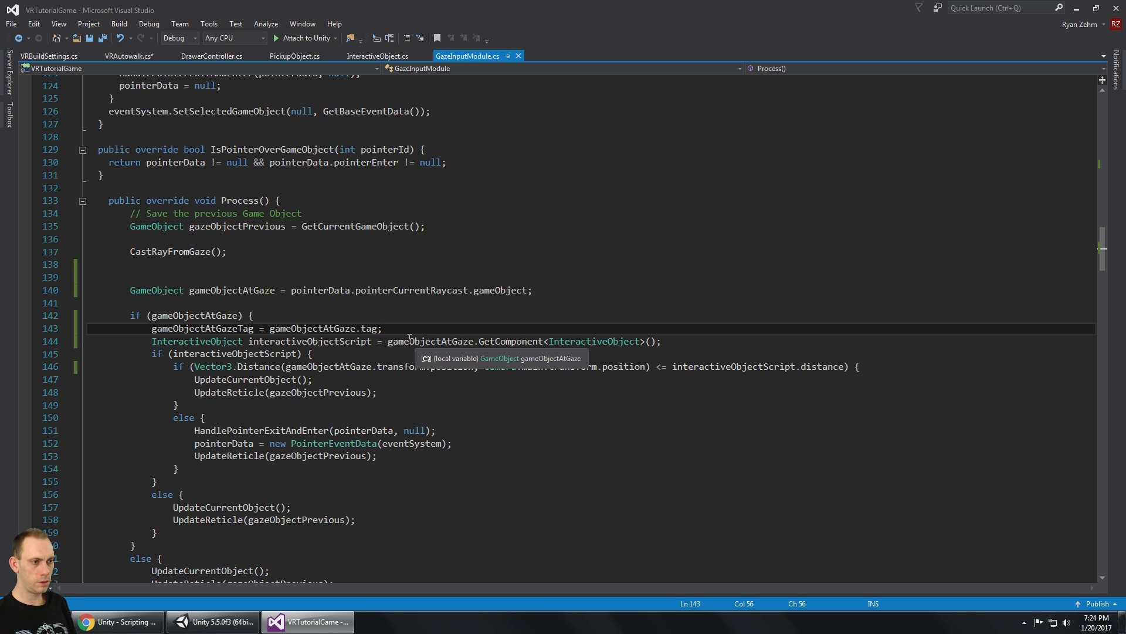
- Insert an empty line directly below the gameObjectAtGaze raycast assignment in Process()
key(Up)
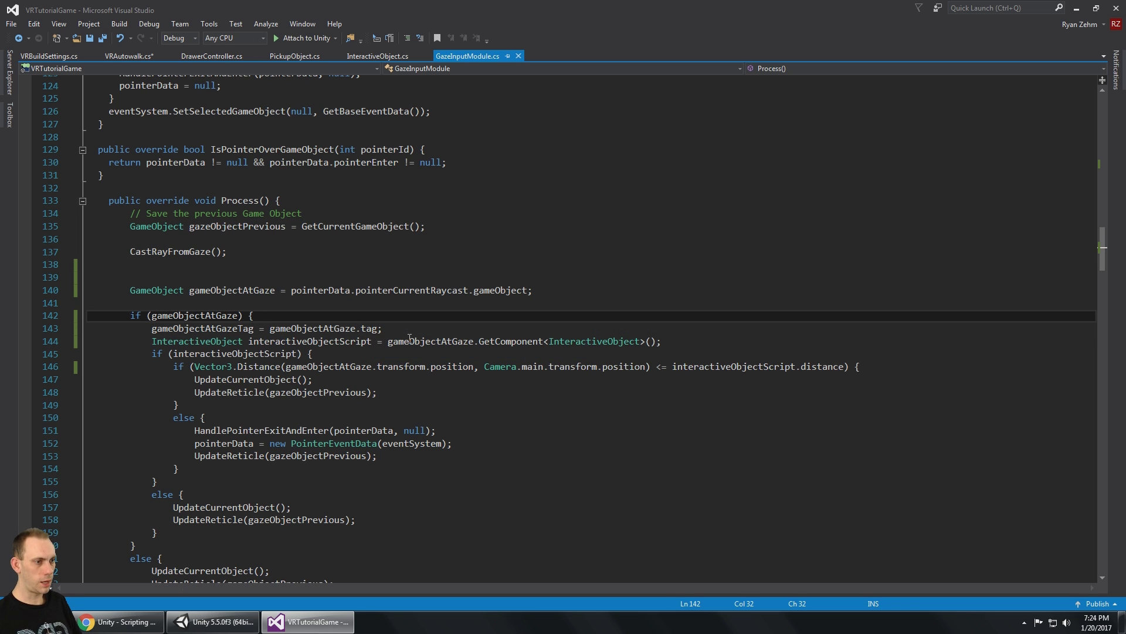
scroll(394, 326, down, 1)
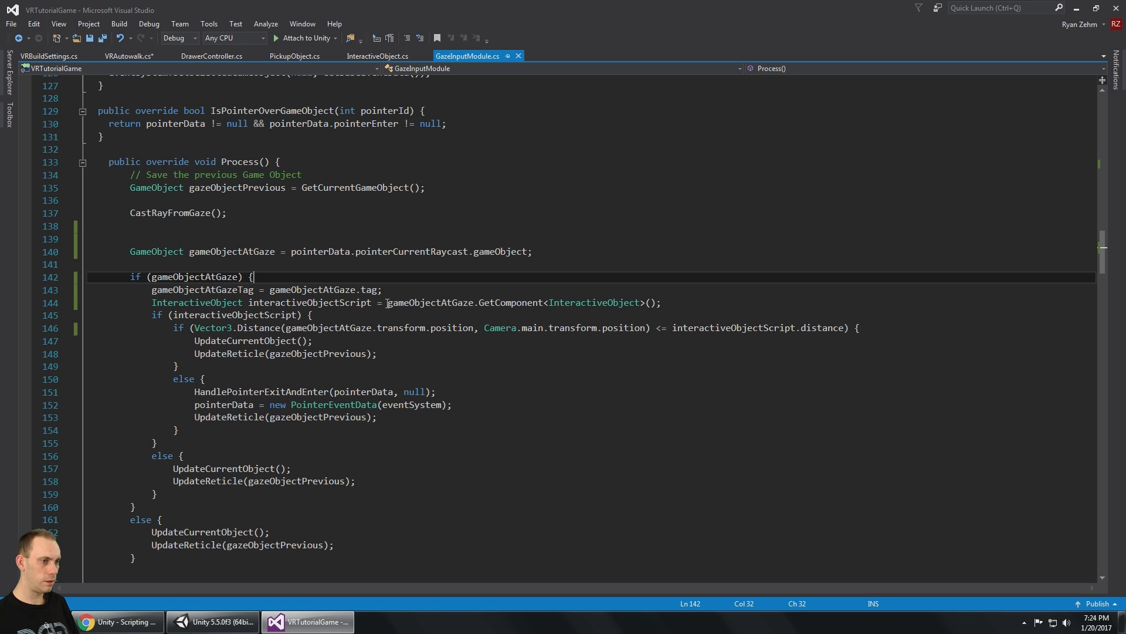
click(335, 251)
click(421, 254)
key(Delete)
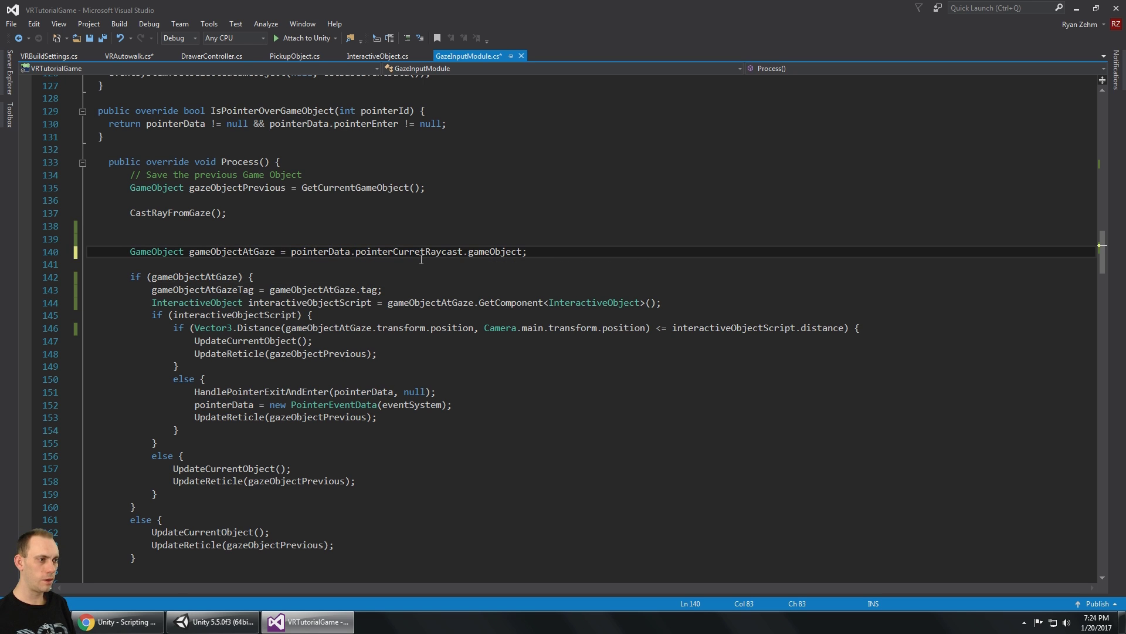
key(ctrl+z)
key(Return)
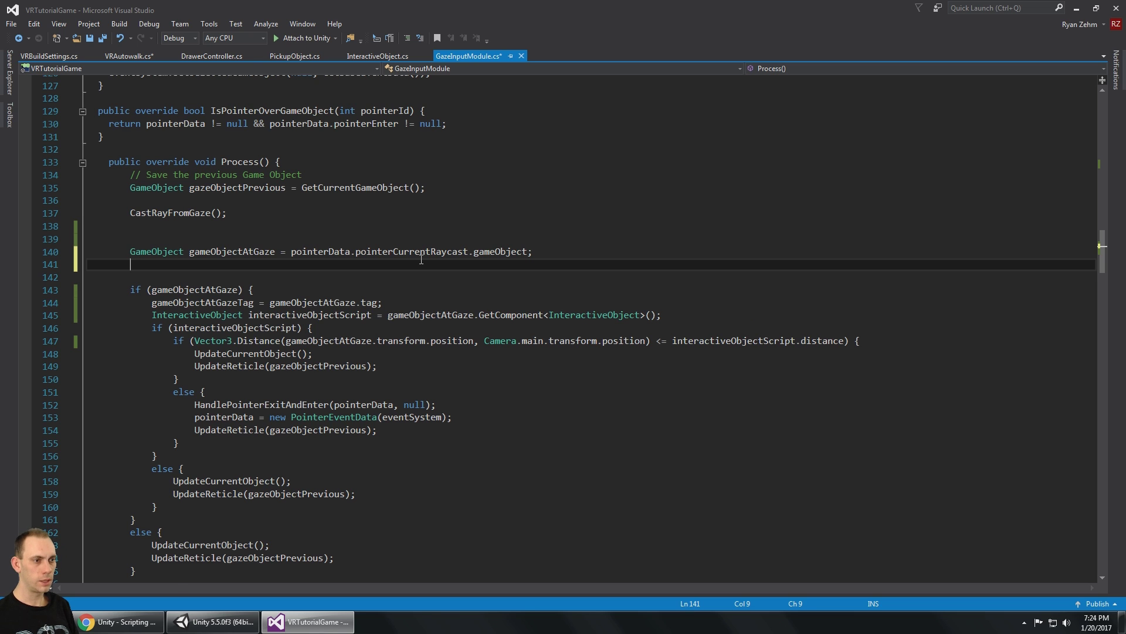
text("")
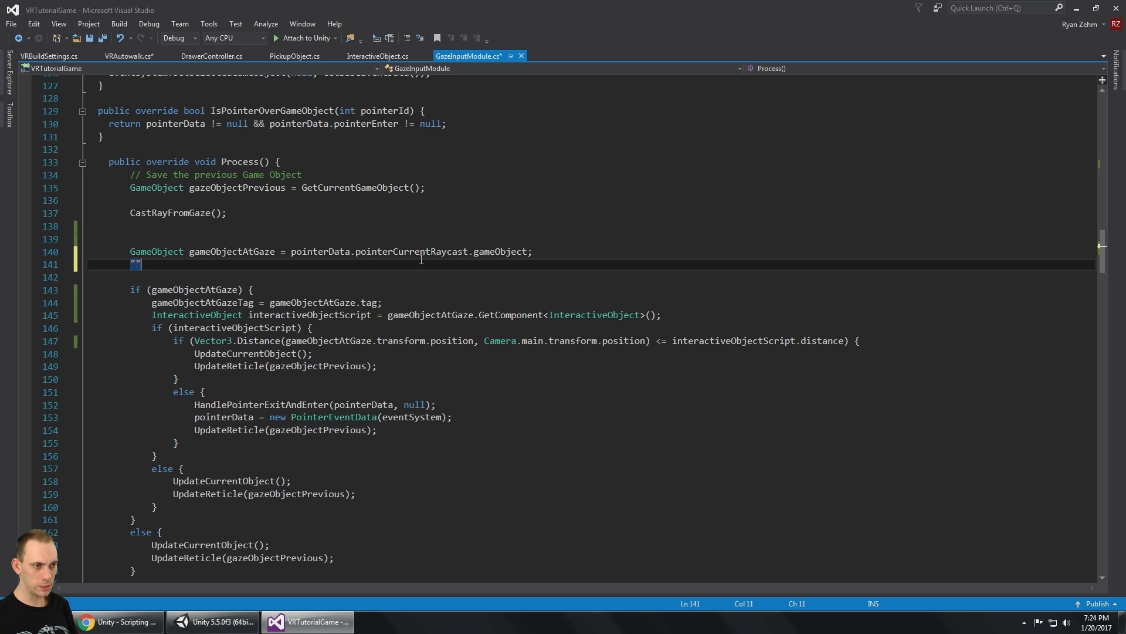
key(BackSpace)
text(game)
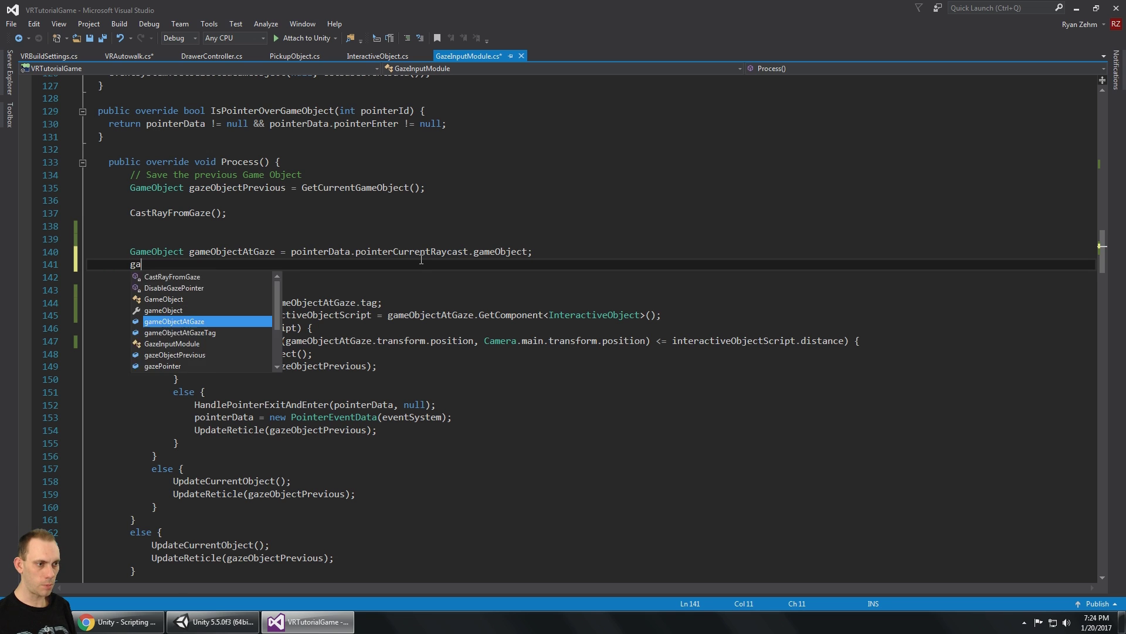
key(Escape)
key(Down)
key(Down)
key(Down)
key(Up)
key(Up)
key(Up)
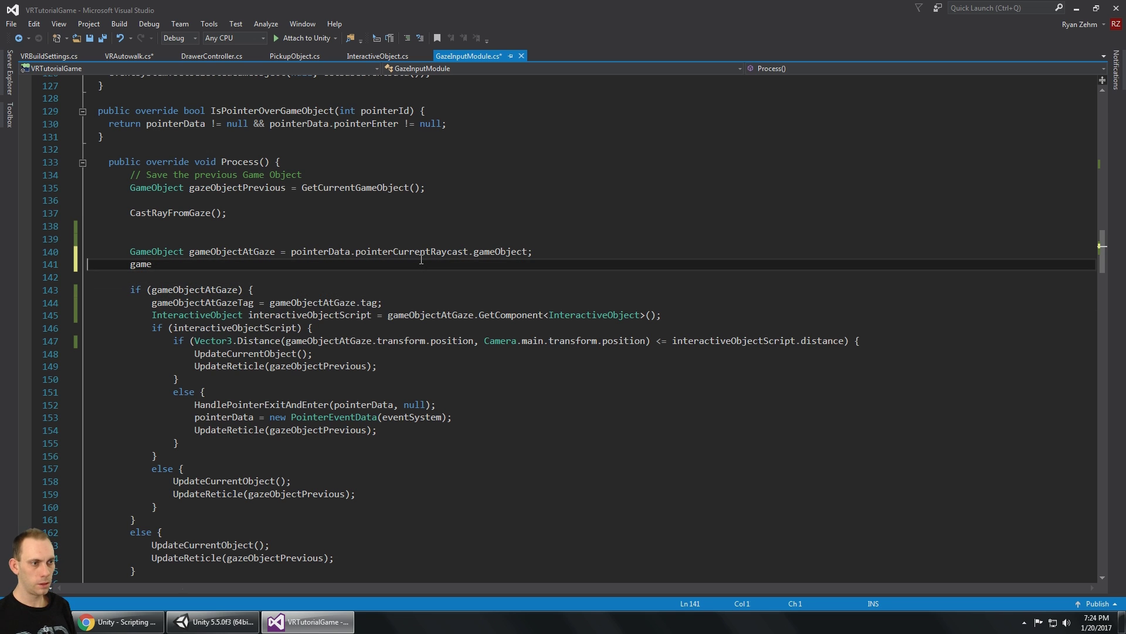
key(BackSpace)
key(ctrl+shift+Left)
- Write gameObjectAtGazeTag = ""; on the line below the raycast assignment and save GazeInputModule.cs
text(ga)
key(Down)
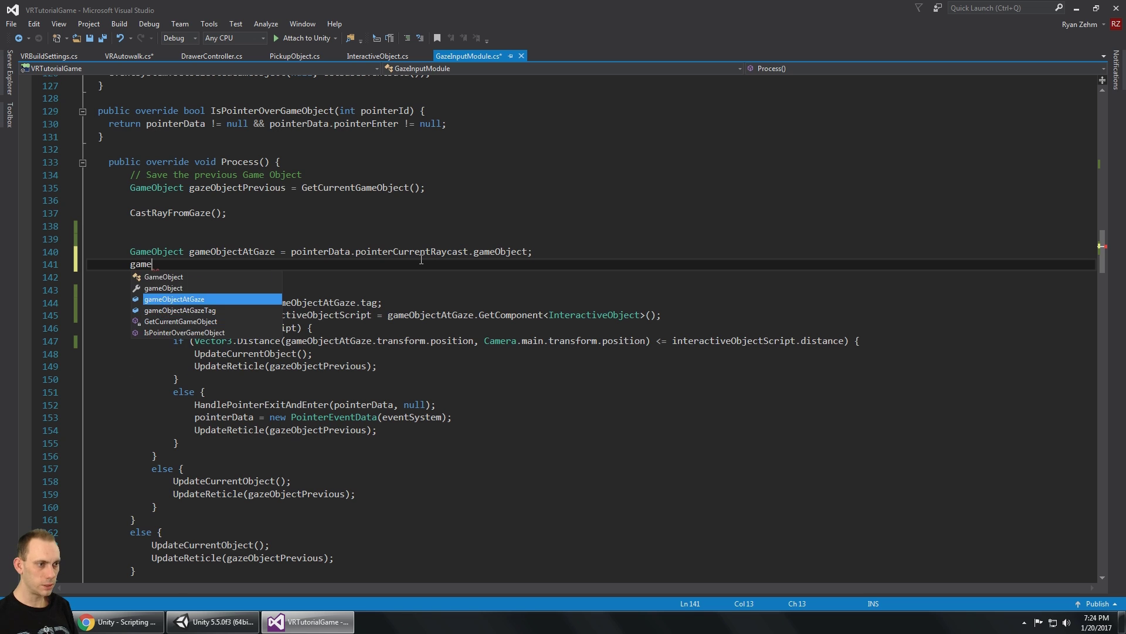
key(Tab)
text(= "")
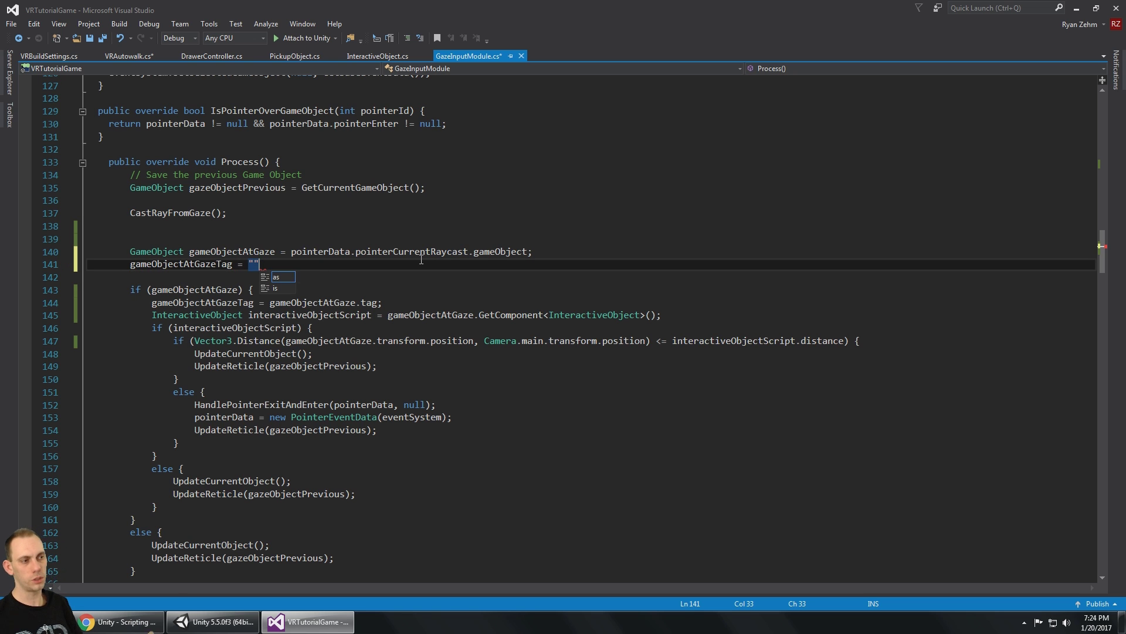
text(;)
key(ctrl+s)
key(Left)
key(Left)
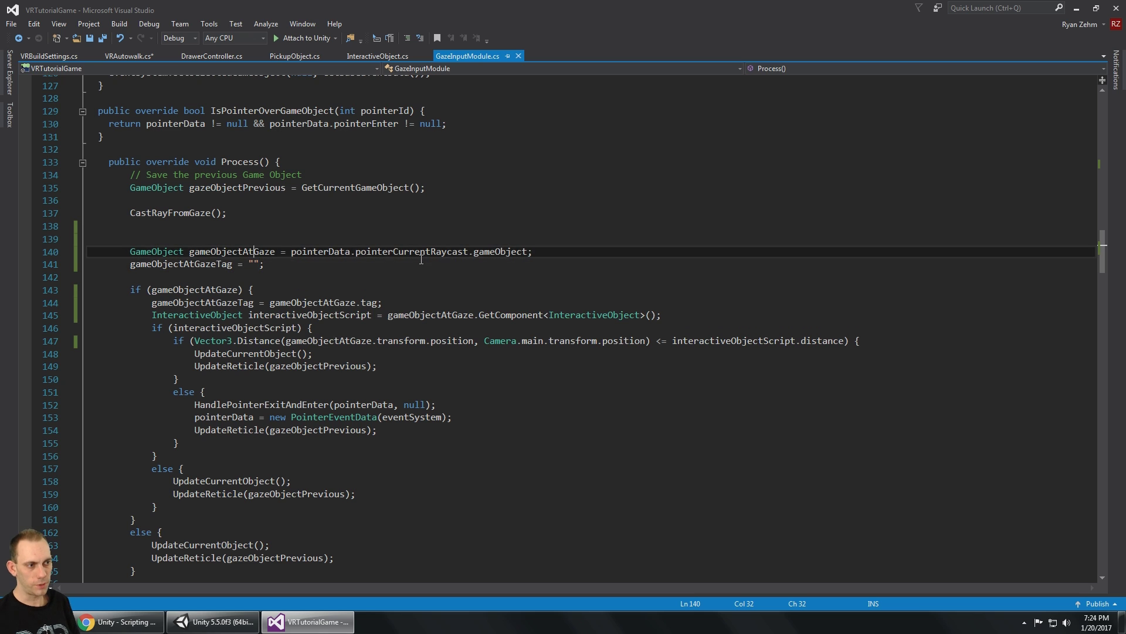
- Review the gameObjectAtGazeTag assignments in Process() and the field's declaration at the start of the GazeInputModule class
key(Down)
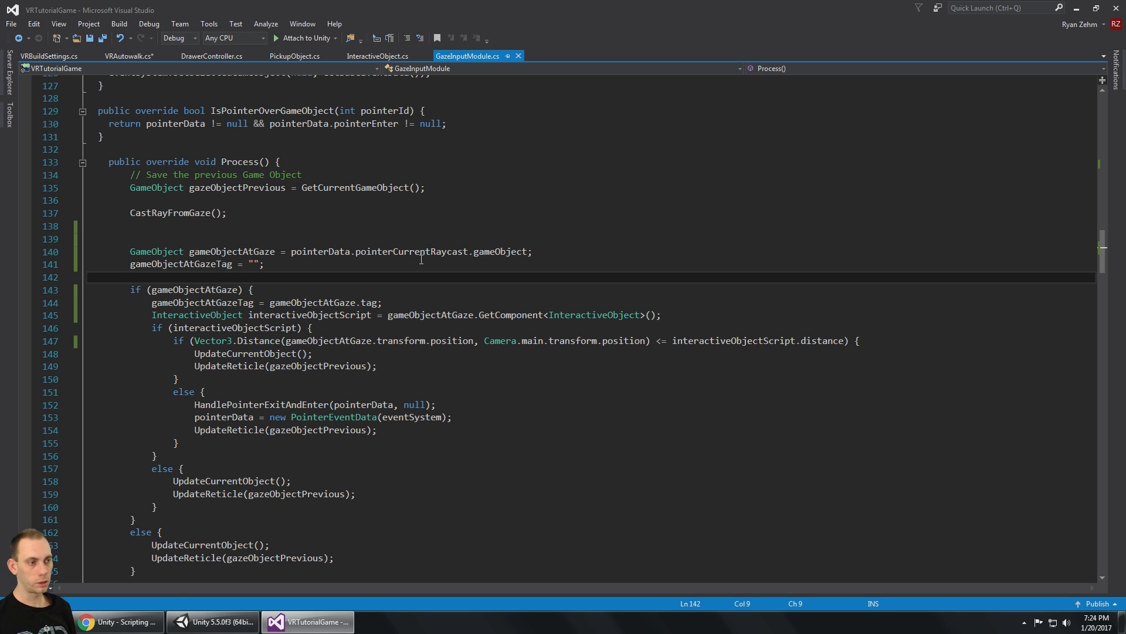
key(Down)
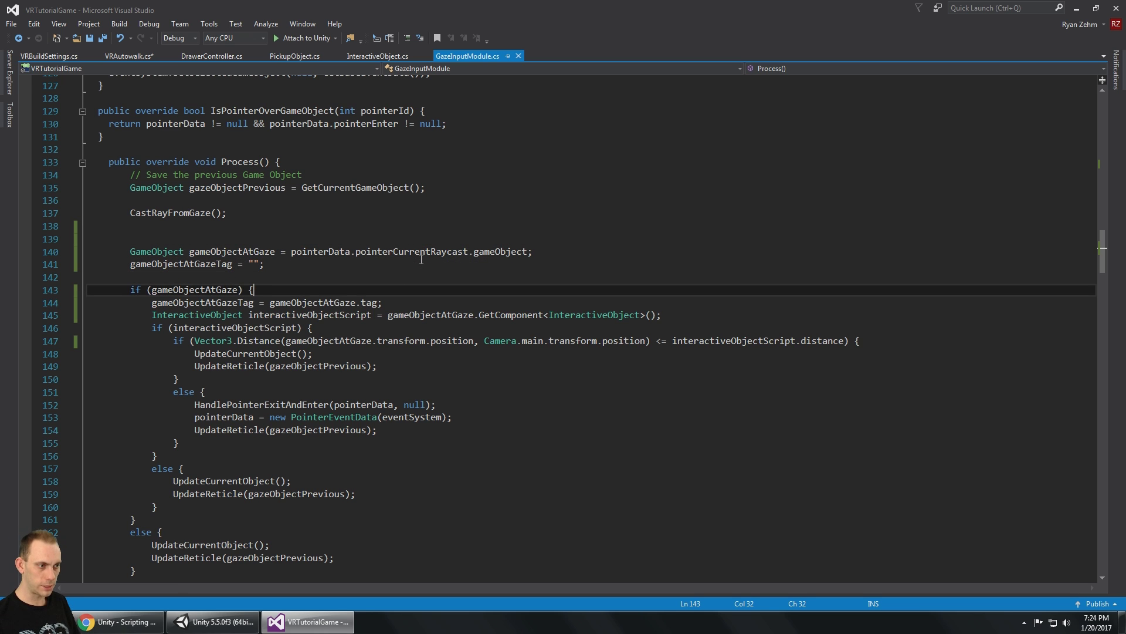
drag(256, 257, 253, 264)
double_click(253, 264)
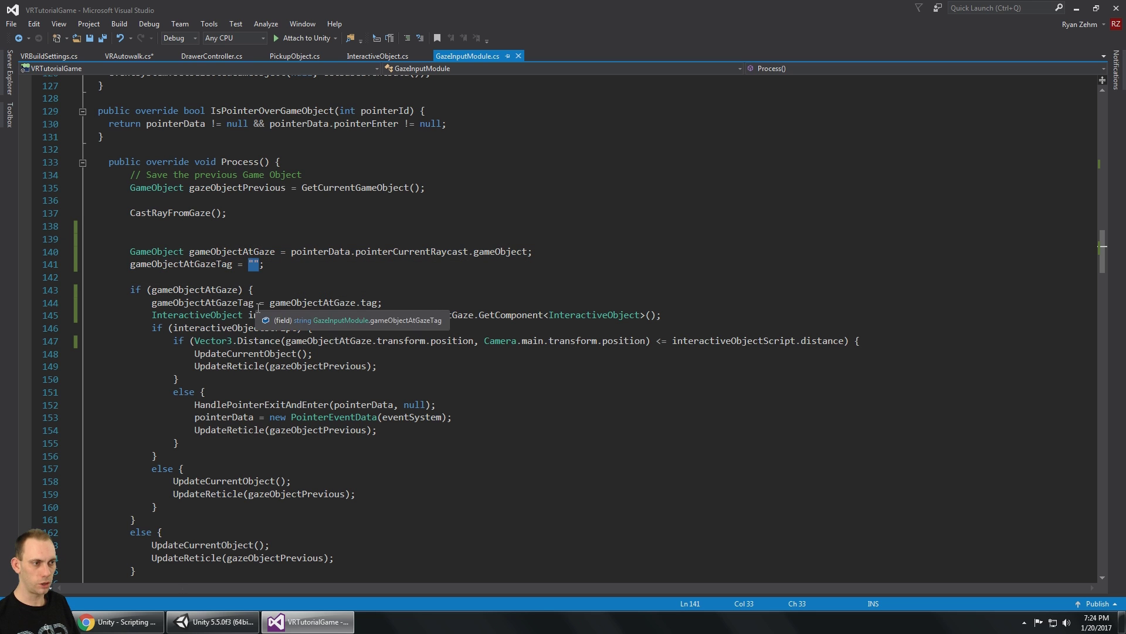
key(Left)
click(272, 295)
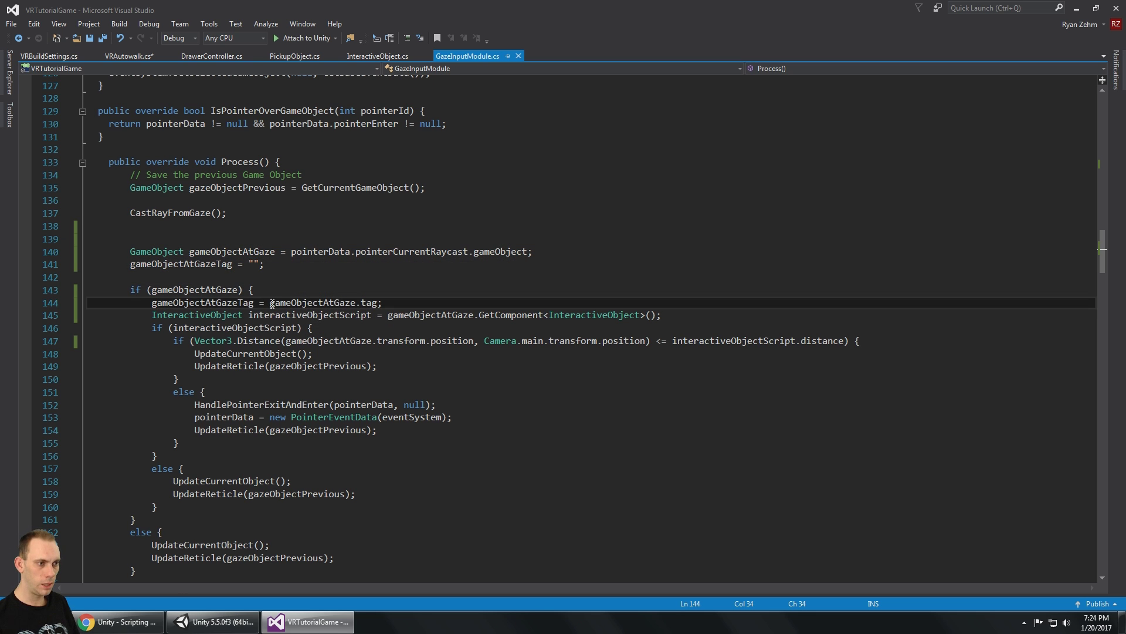
key(Up)
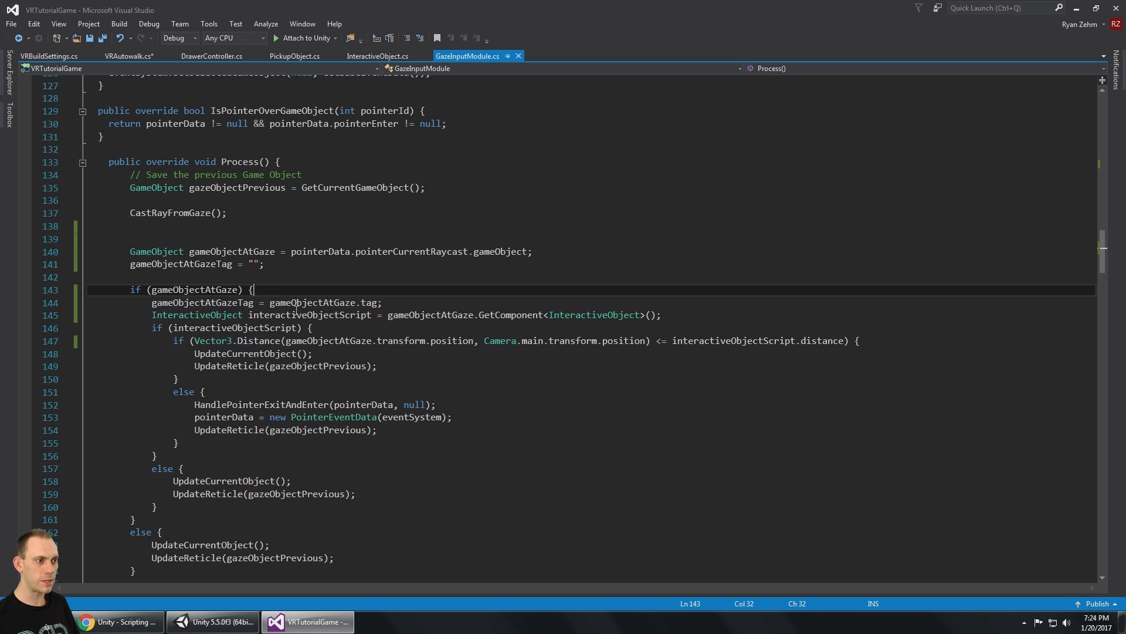
drag(269, 302, 381, 303)
click(390, 302)
scroll(395, 292, up, 2)
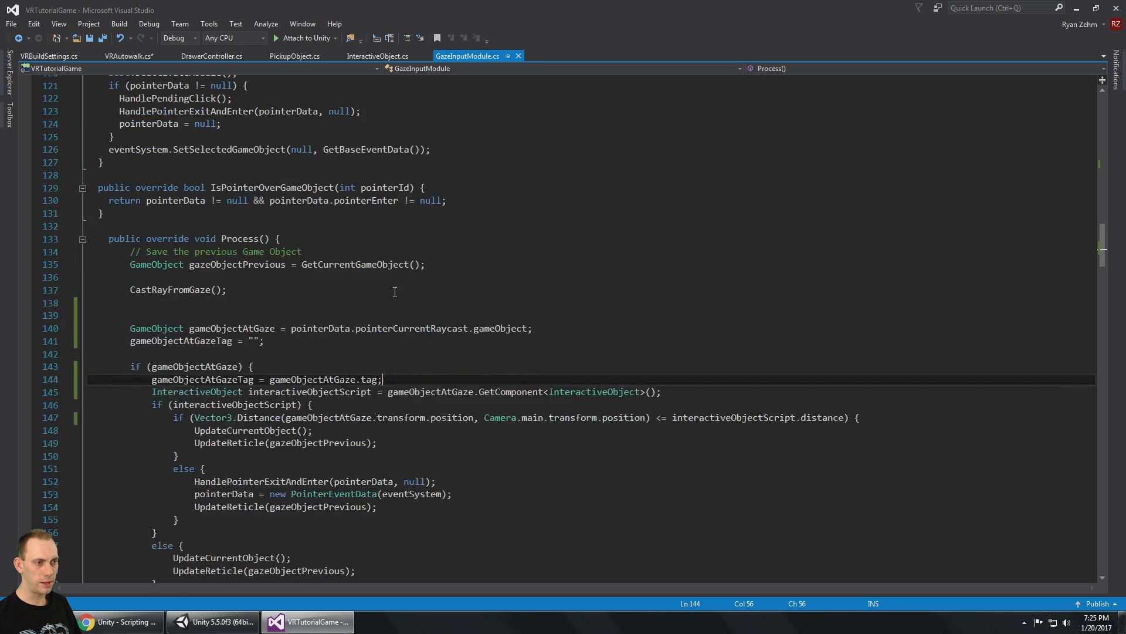
scroll(395, 291, up, 20)
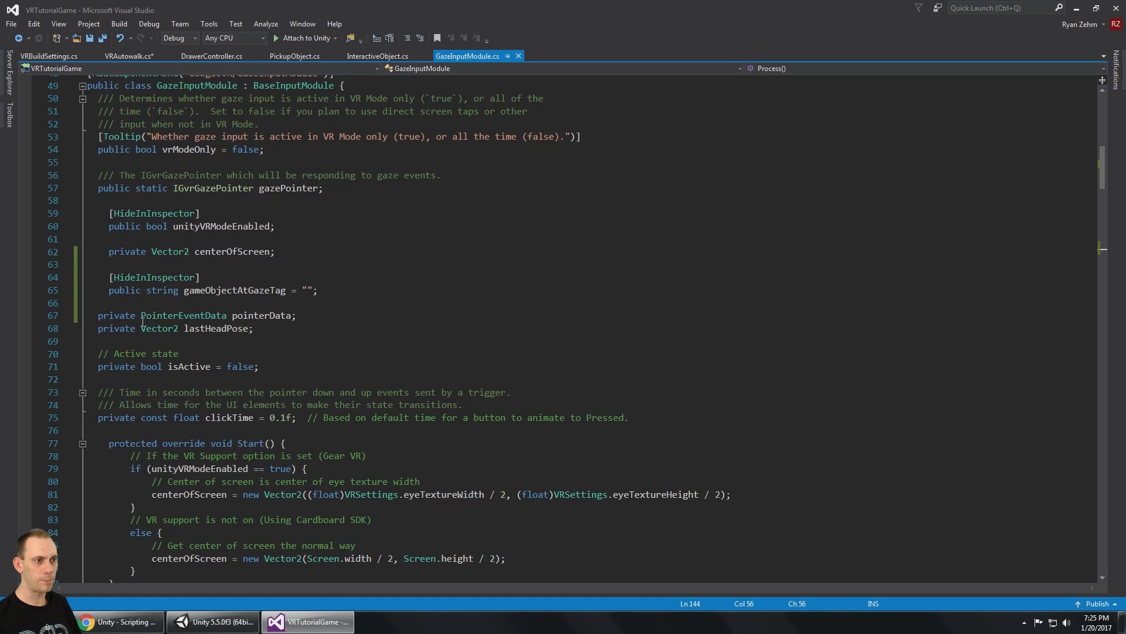
double_click(235, 289)
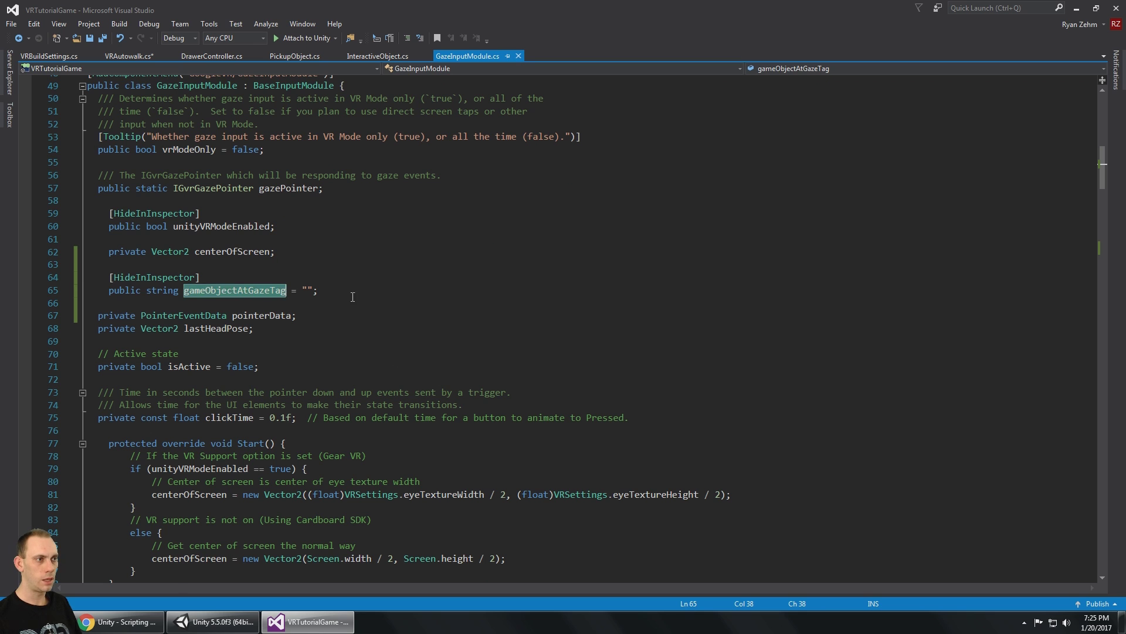
- In VRAutowalk.cs, change the first if condition in Update() to gazeInputModule.gameObjectAtGazeTag == "Interactive" and save the file
click(129, 55)
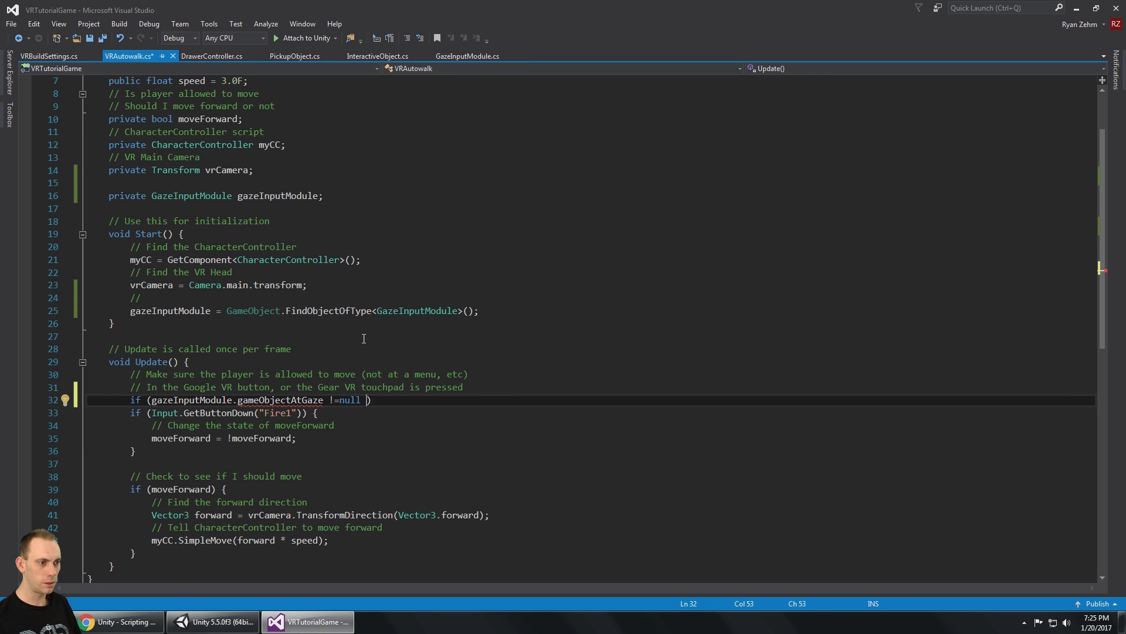
drag(360, 399, 238, 399)
key(BackSpace)
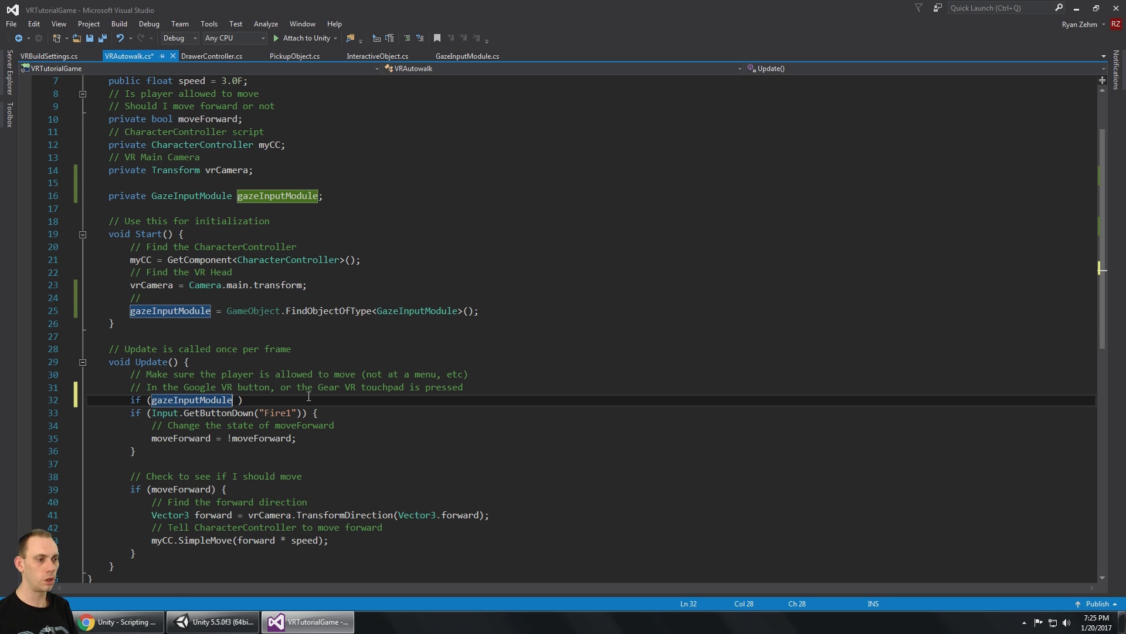
text(.ga)
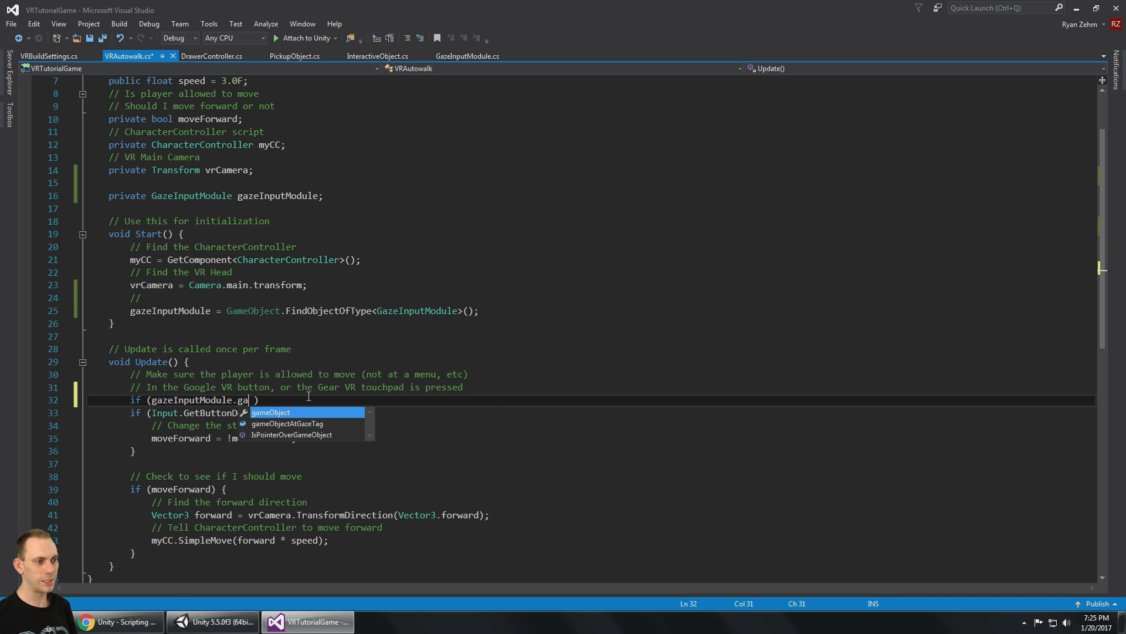
key(Down)
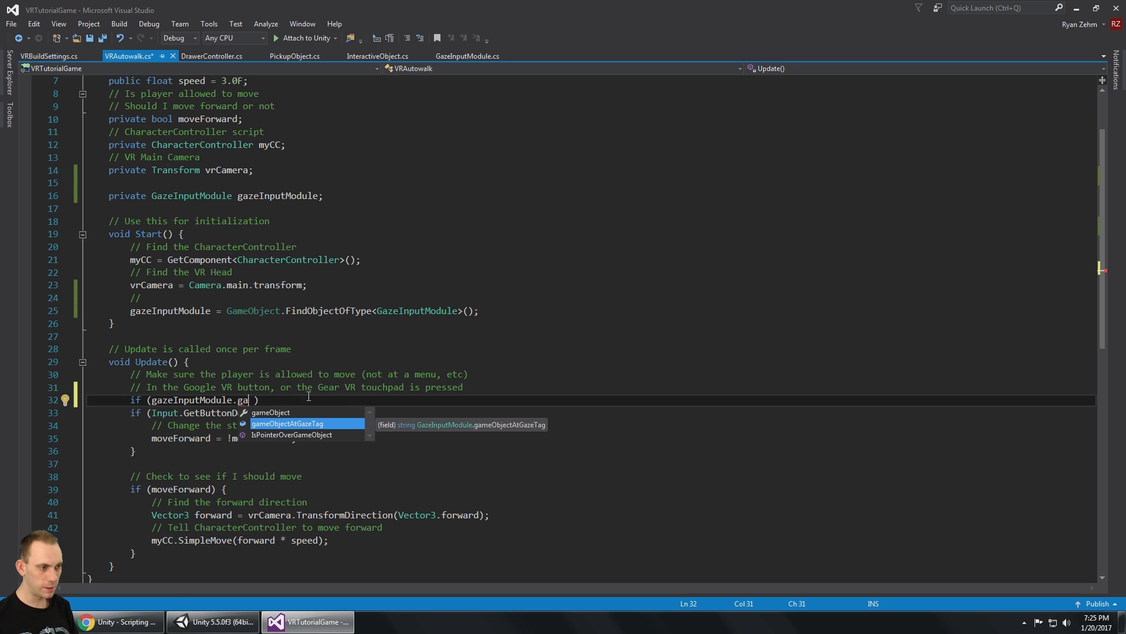
text(meObjectAtGazeTag == )
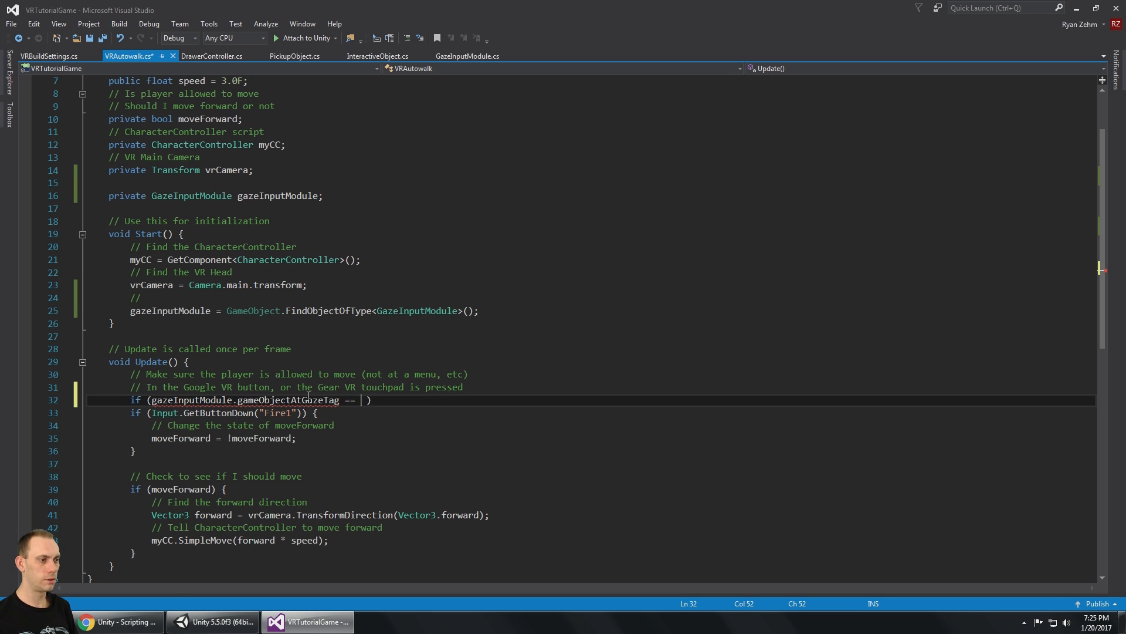
text("I)
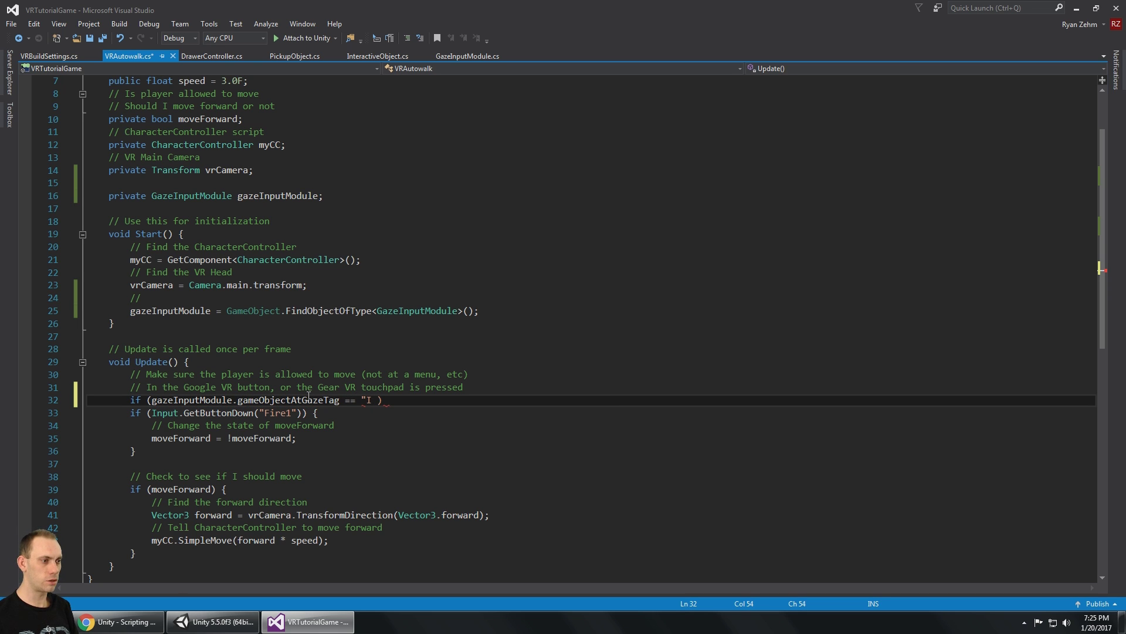
text(nteractive")
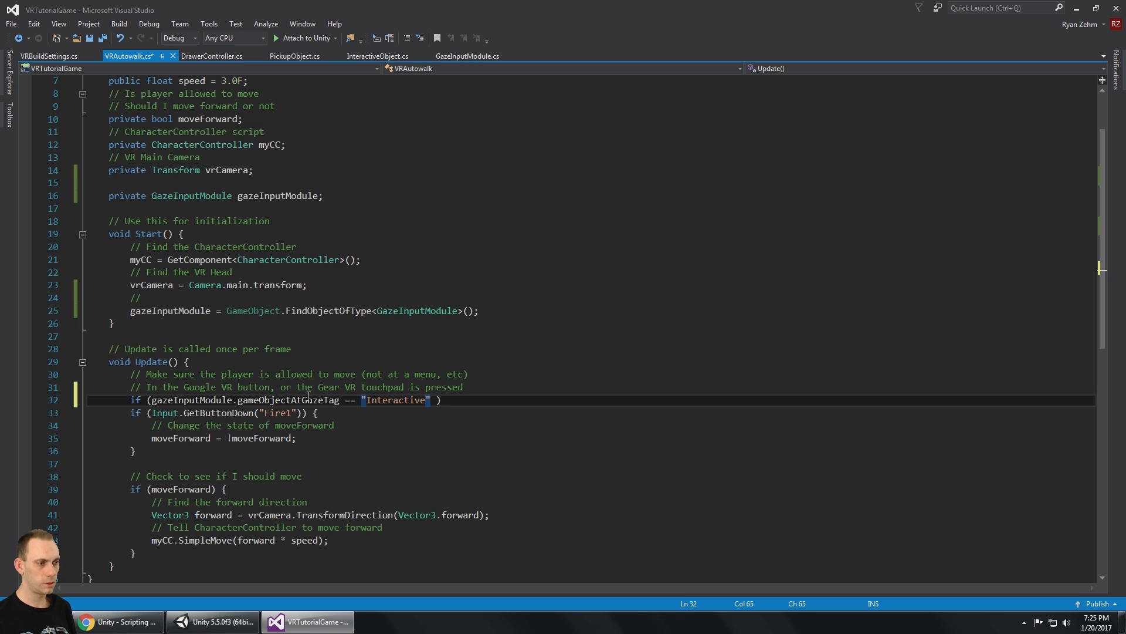
key(End)
key(ctrl+s)
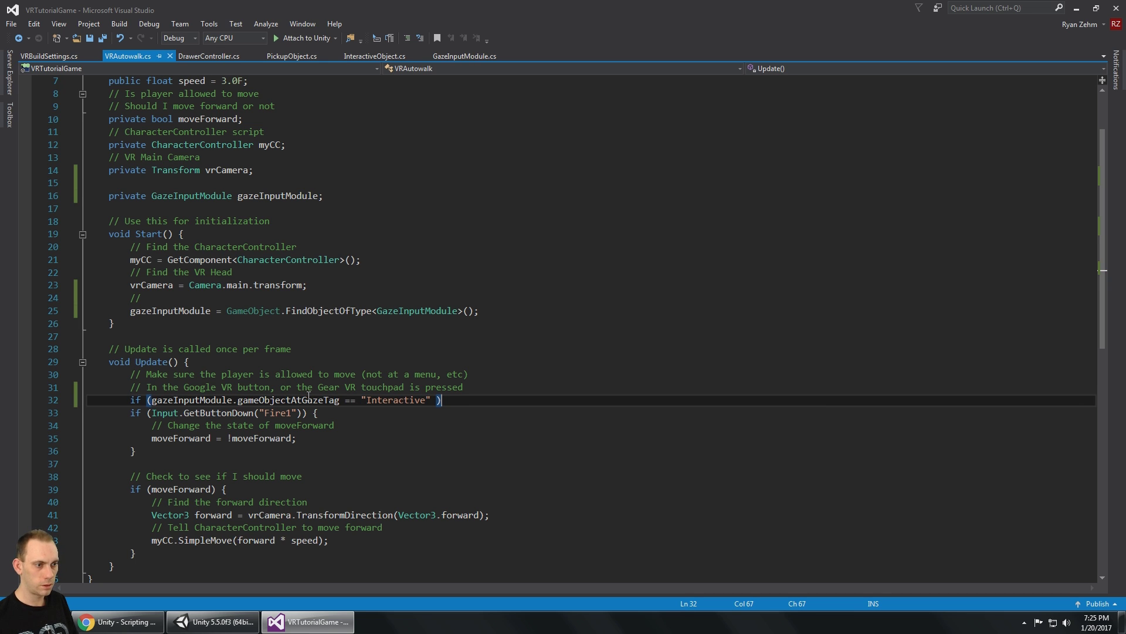
click(154, 402)
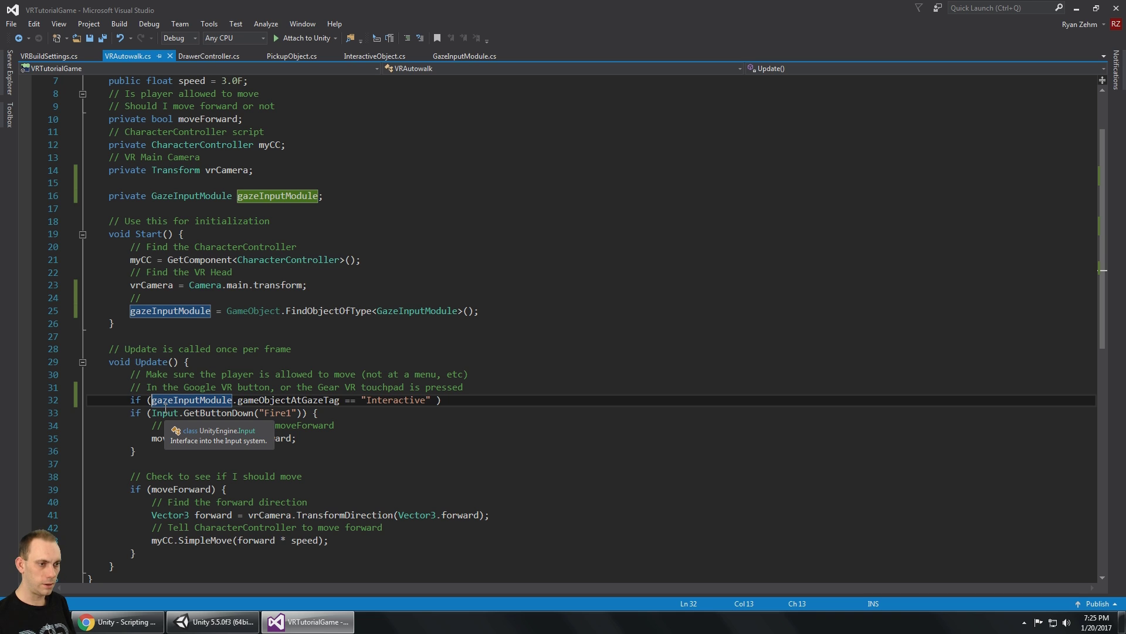
- Add an opening and a closing brace after the gameObjectAtGazeTag == "Interactive" condition in Update()
key(End)
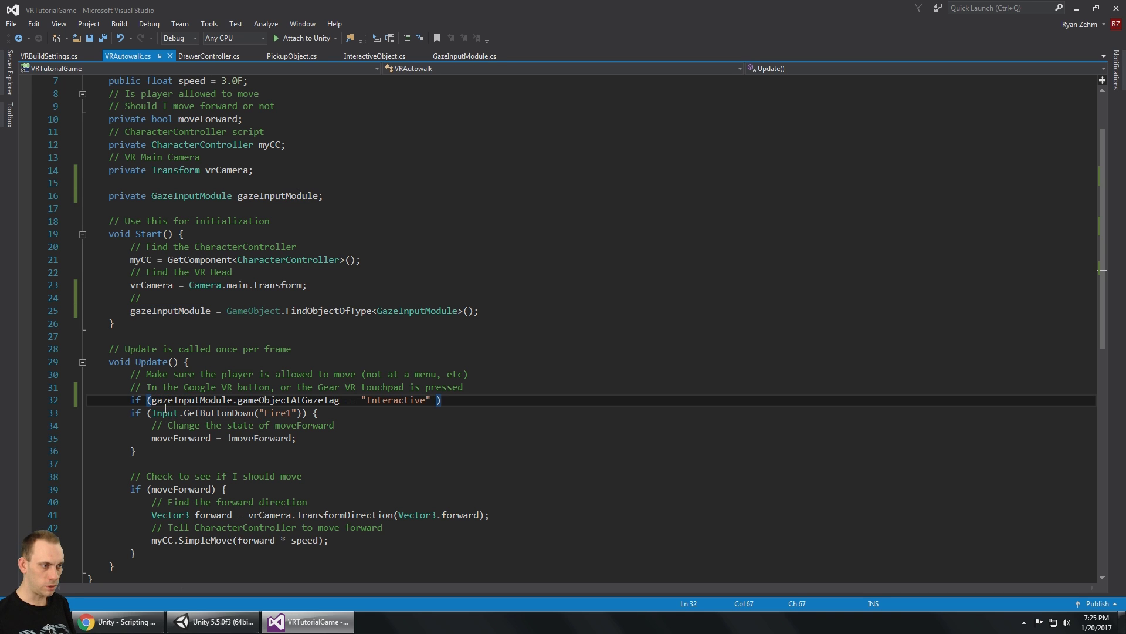
text({)
key(Return)
key(Down)
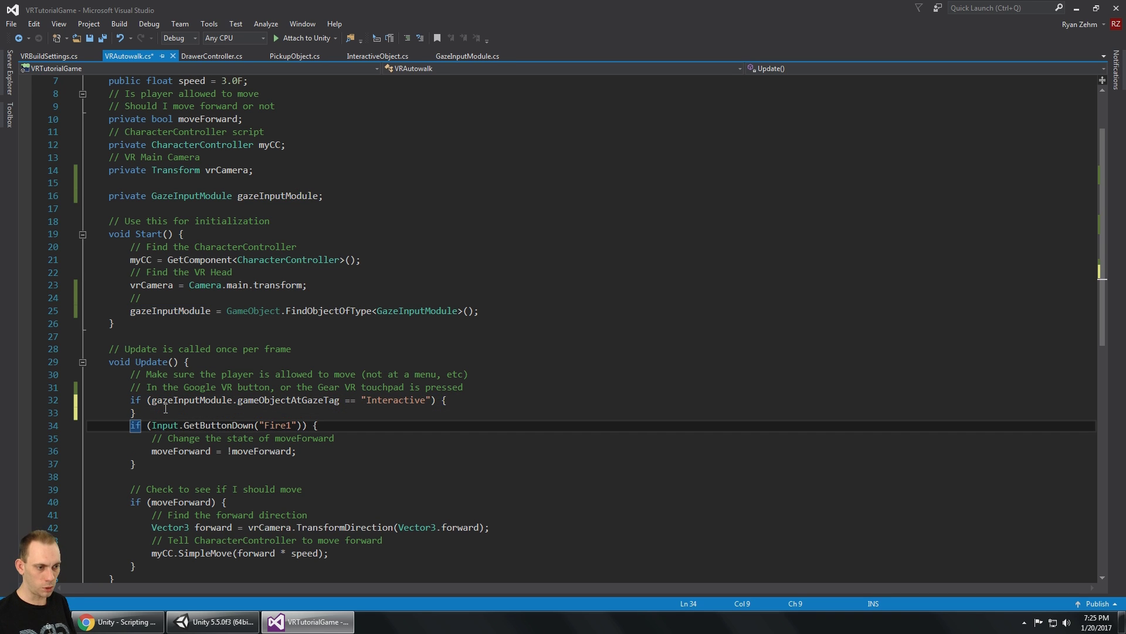
- Move the Fire1 input check and the moveForward movement block inside the braces of the gameObjectAtGazeTag if statement
key(shift+Down)
key(shift+Down)
key(shift+Down)
key(shift+Down)
key(shift+Down)
key(shift+Down)
key(shift+Down)
key(shift+Down)
key(shift+Down)
key(shift+Down)
key(shift+Down)
key(shift+Down)
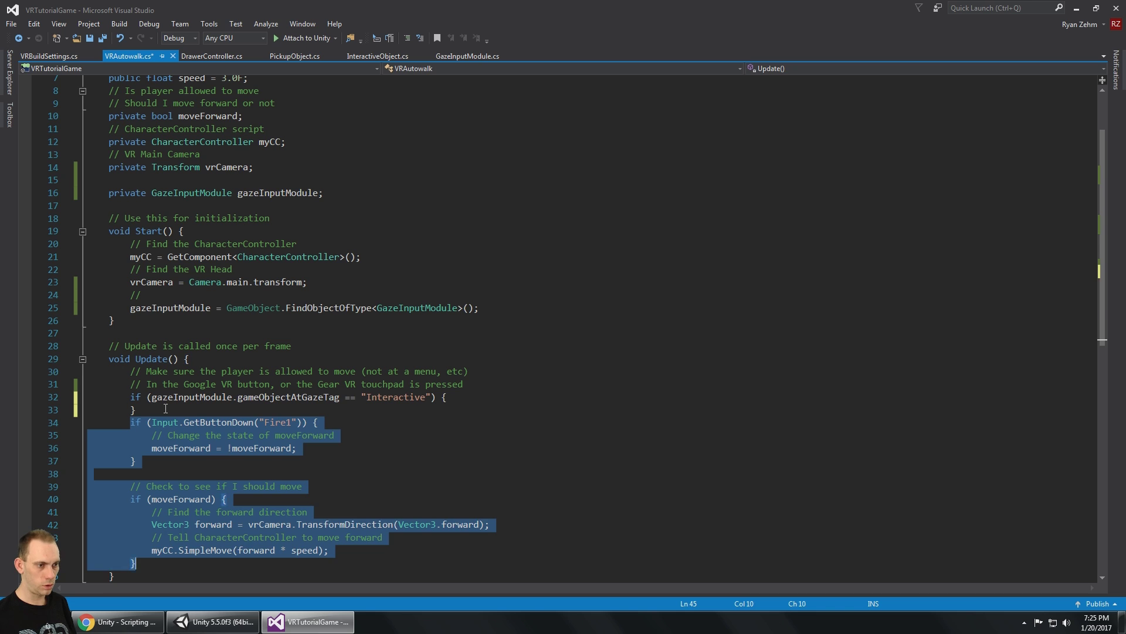
key(ctrl+x)
key(ctrl+v)
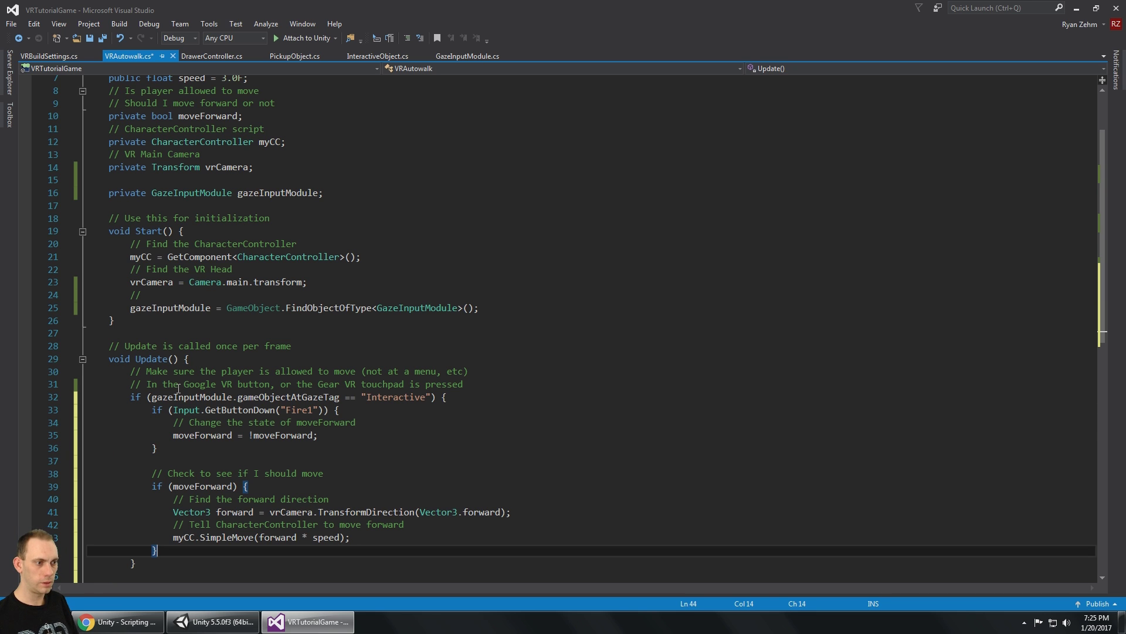
- Try to negate the gameObjectAtGazeTag condition by placing ! before gazeInputModule, save the file, and remove the ! again
click(152, 397)
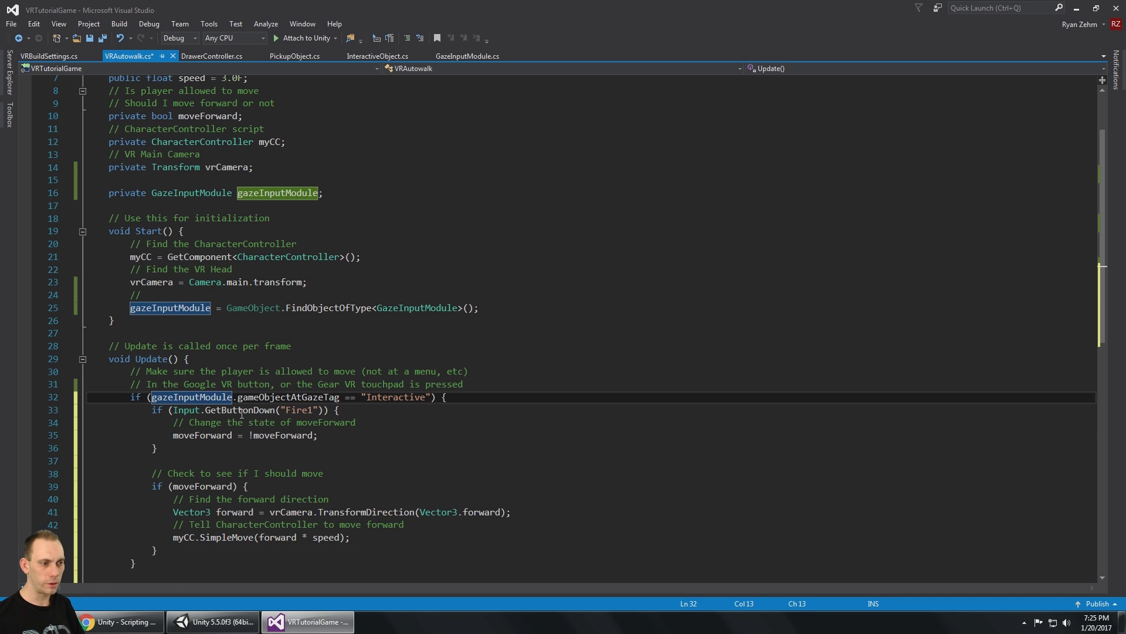
key(Down)
key(shift+Down)
key(shift+Down)
key(shift+Down)
key(shift+Down)
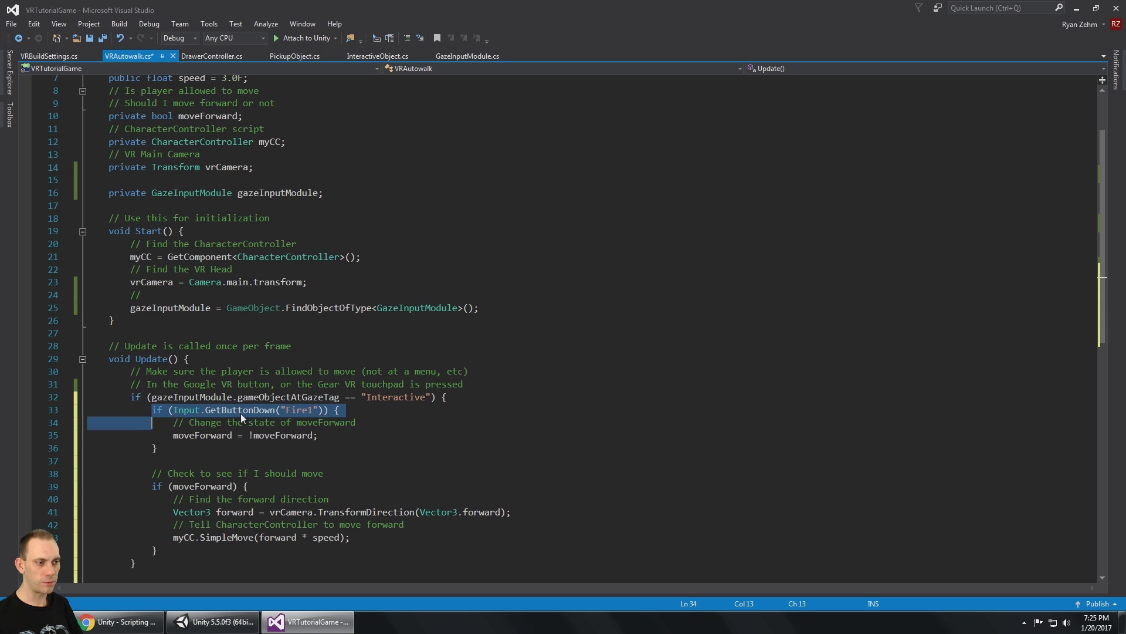
key(shift+Up)
key(shift+Up)
key(shift+Up)
key(shift+Up)
key(Up)
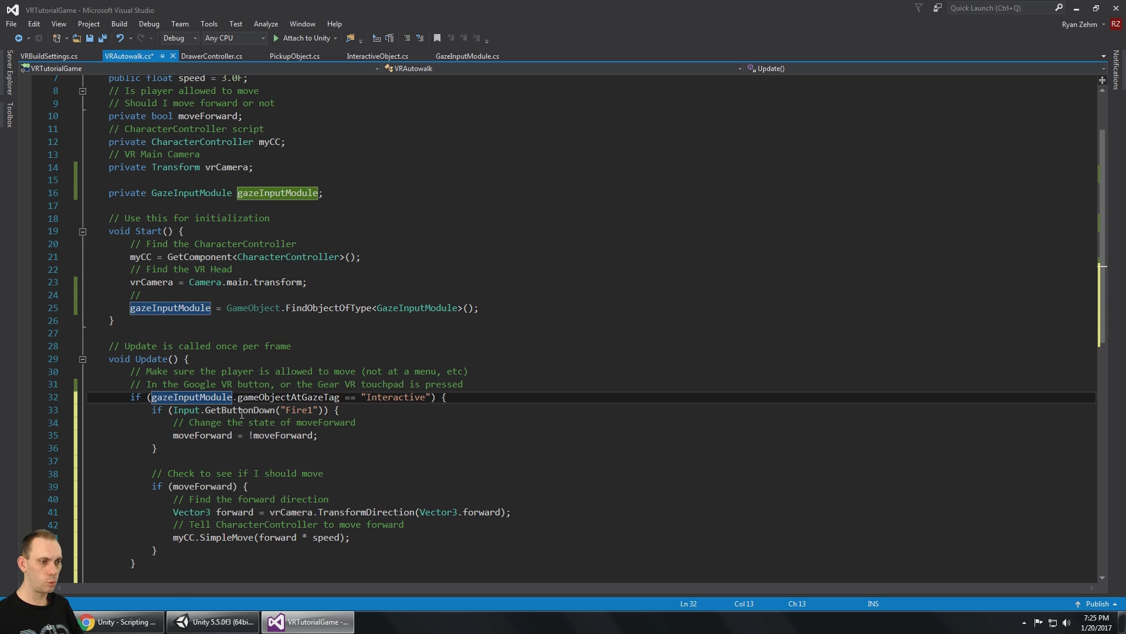
text(!)
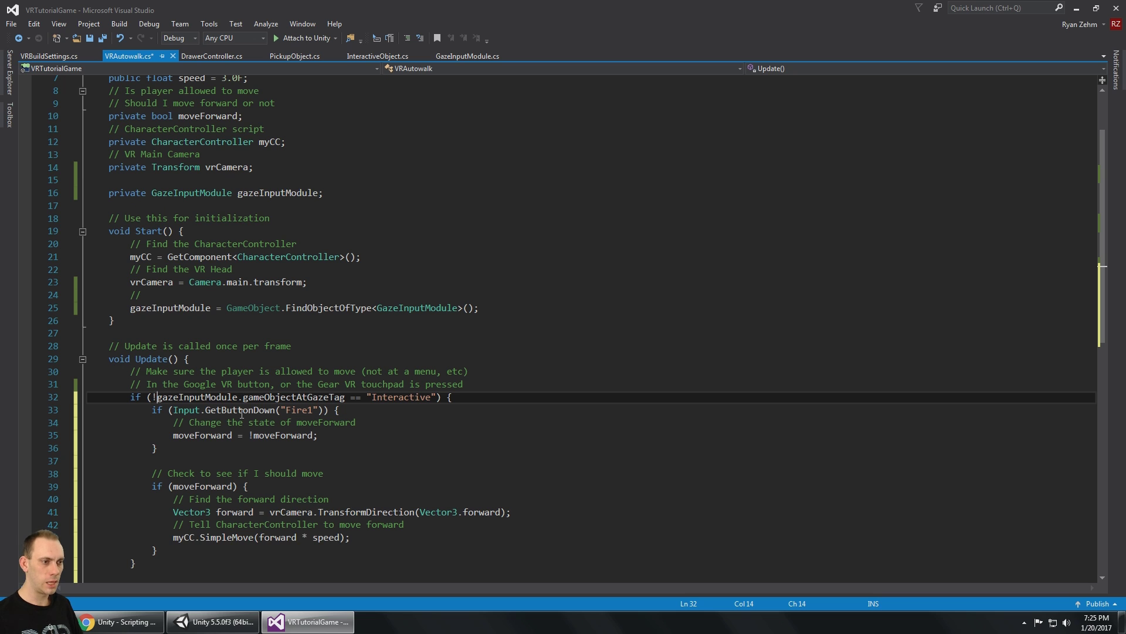
key(ctrl+s)
click(185, 409)
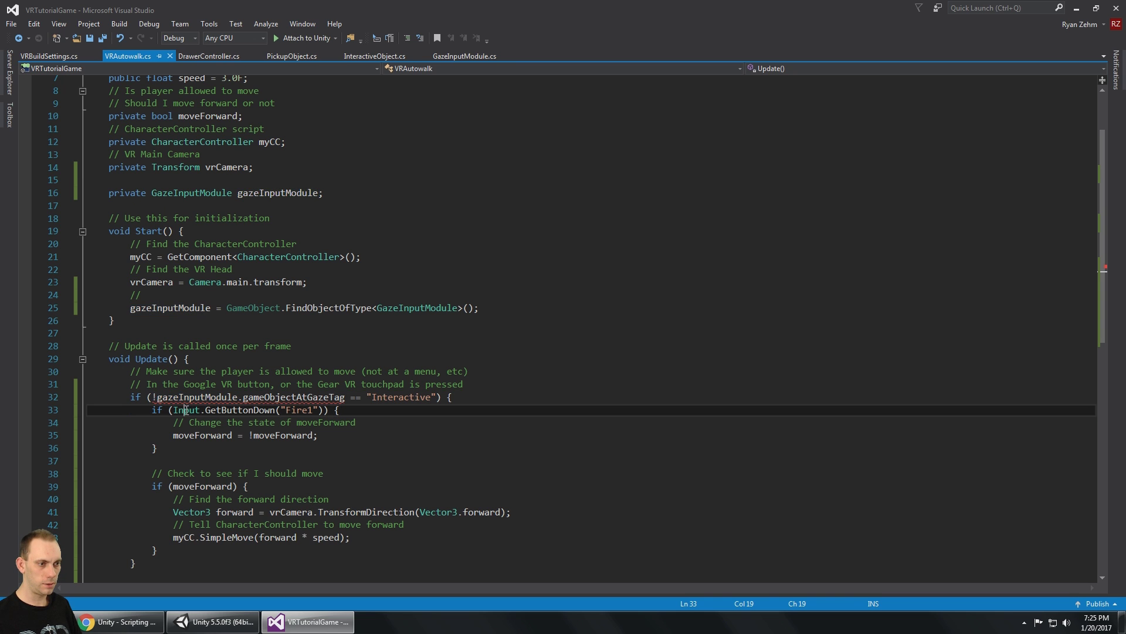
click(156, 397)
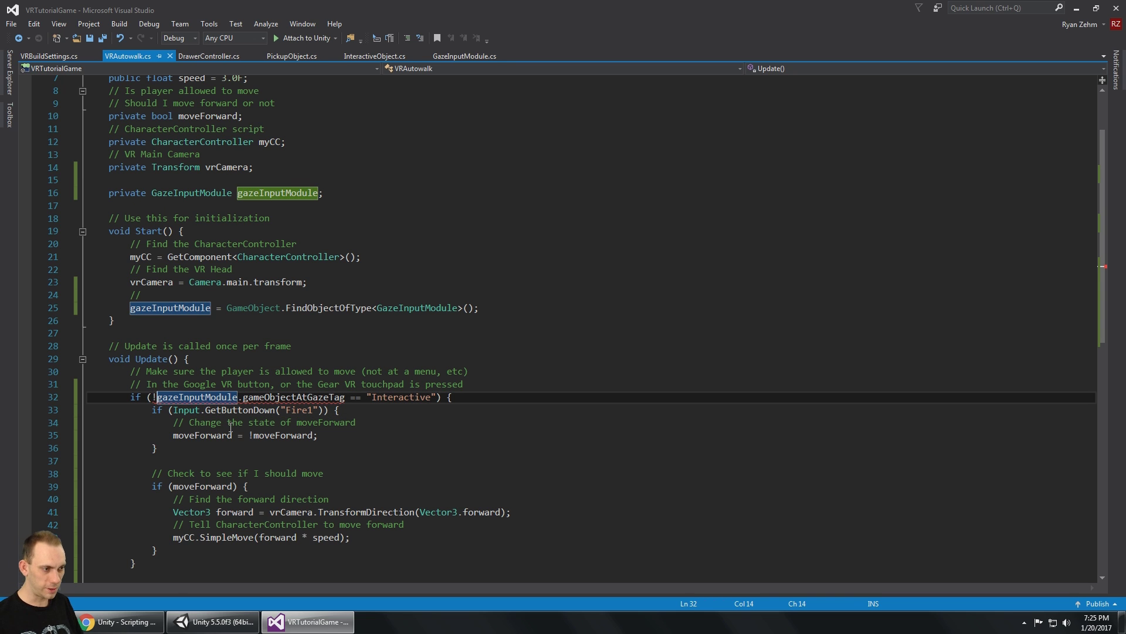
key(BackSpace)
- Change the comparison operator in the gameObjectAtGazeTag condition to != and save VRAutowalk.cs
click(357, 398)
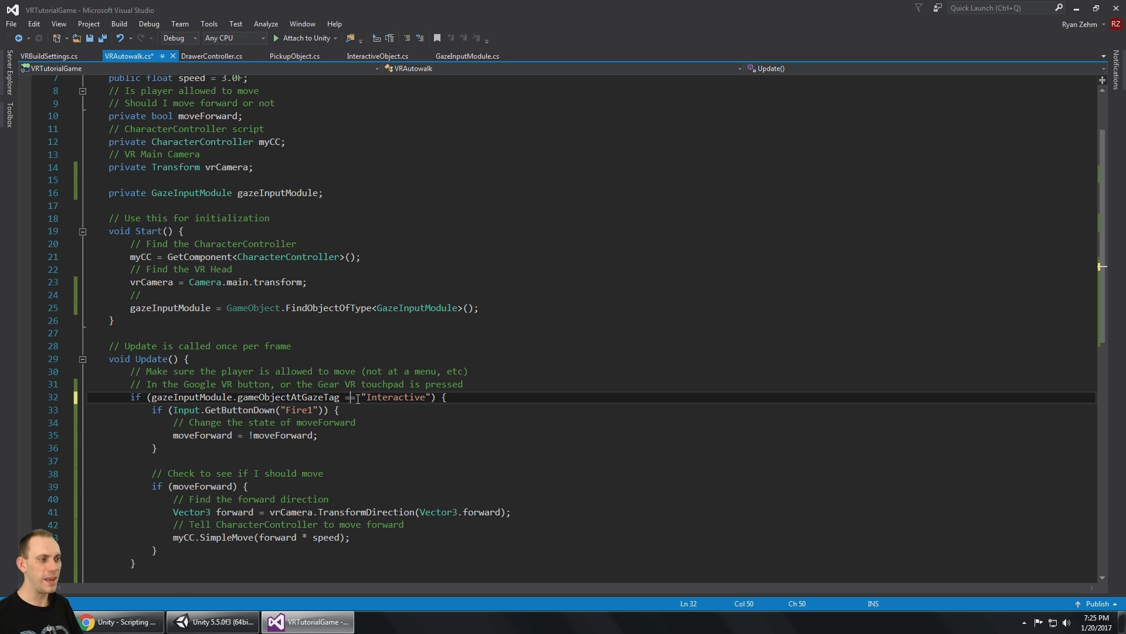
key(BackSpace)
text(!)
key(ctrl+s)
click(261, 424)
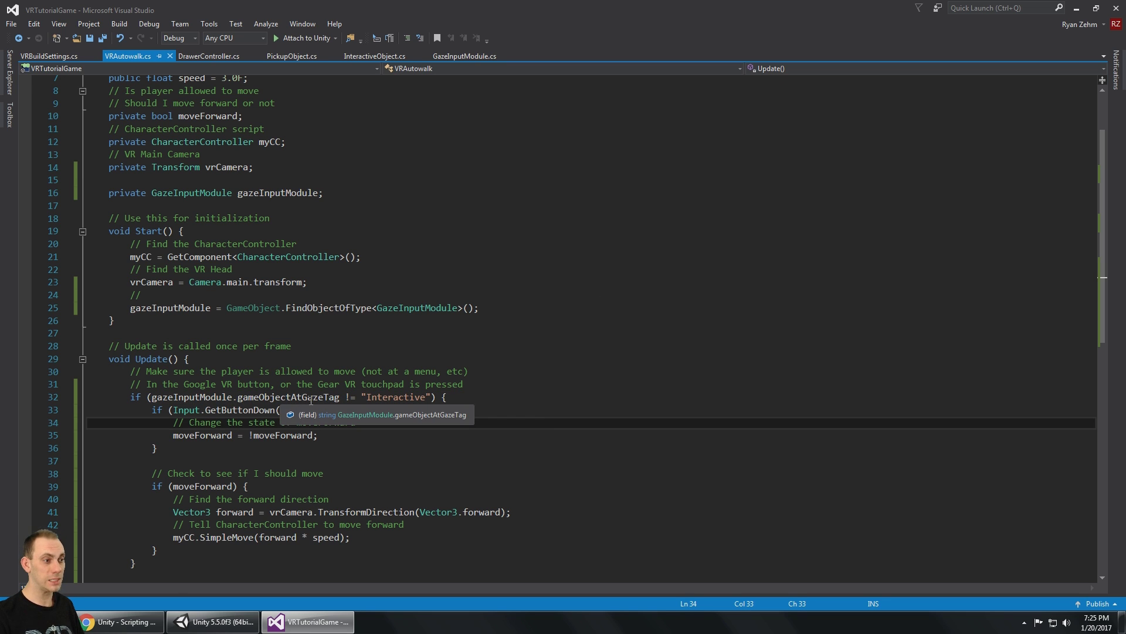
double_click(412, 400)
click(460, 398)
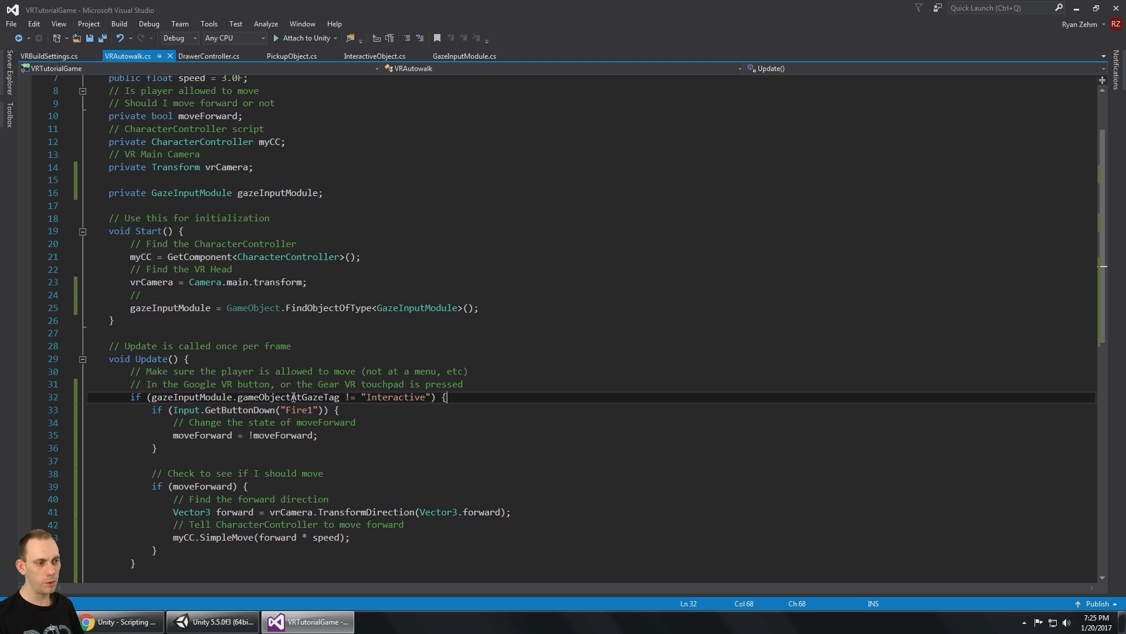
click(428, 449)
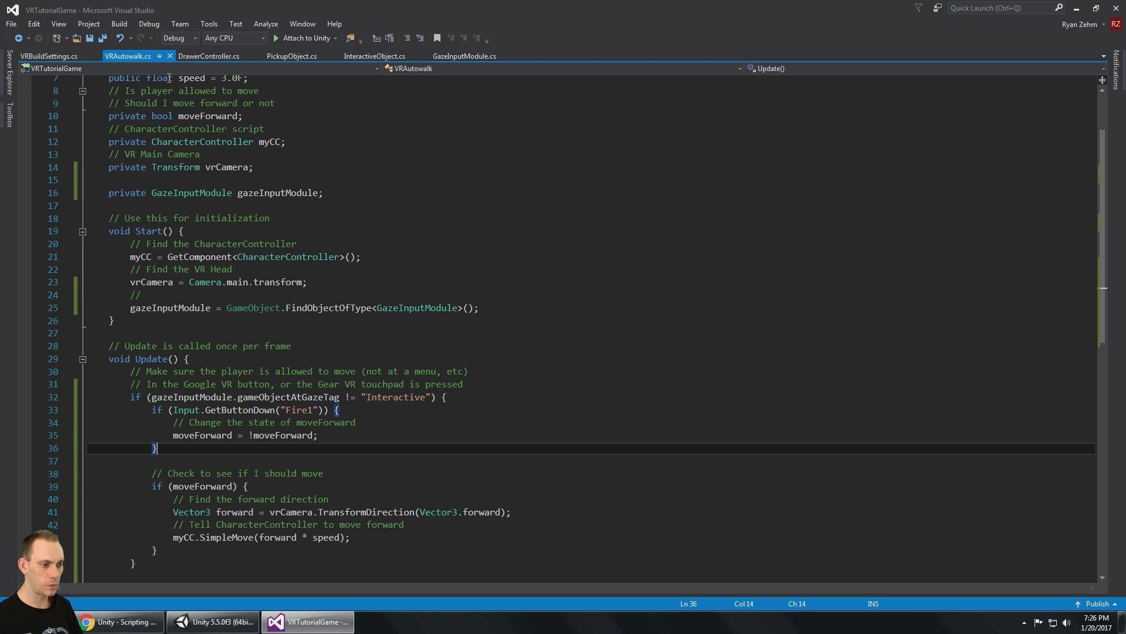
- Switch to Unity, check the tag of the Drawer object under Prop_Dresser, and return to the VRAutowalk script
click(215, 621)
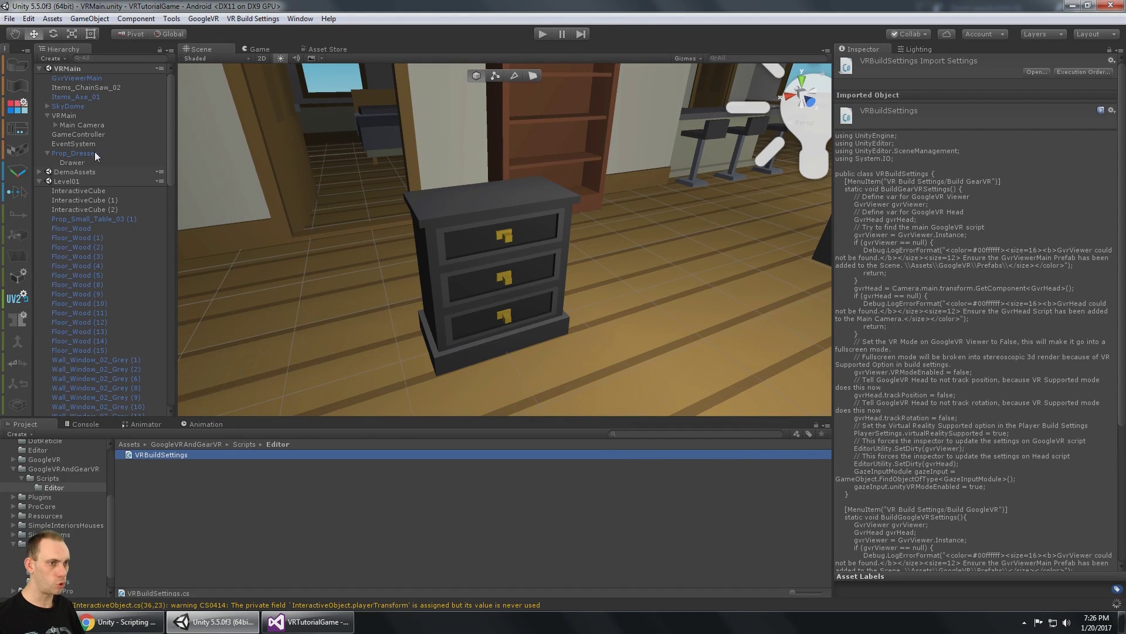
click(90, 163)
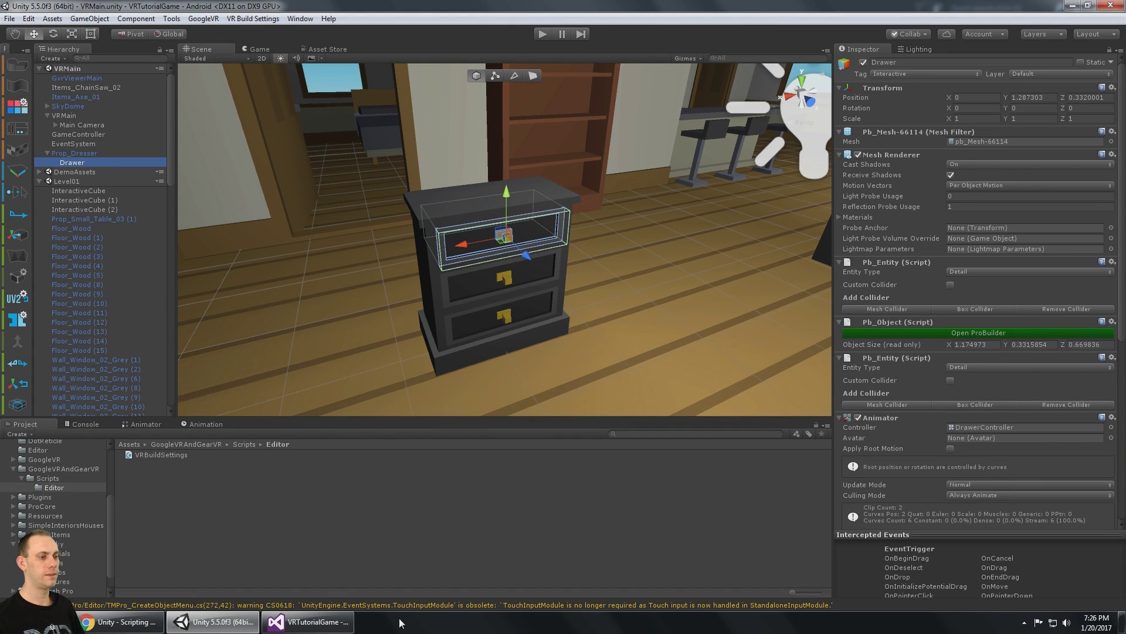
click(312, 625)
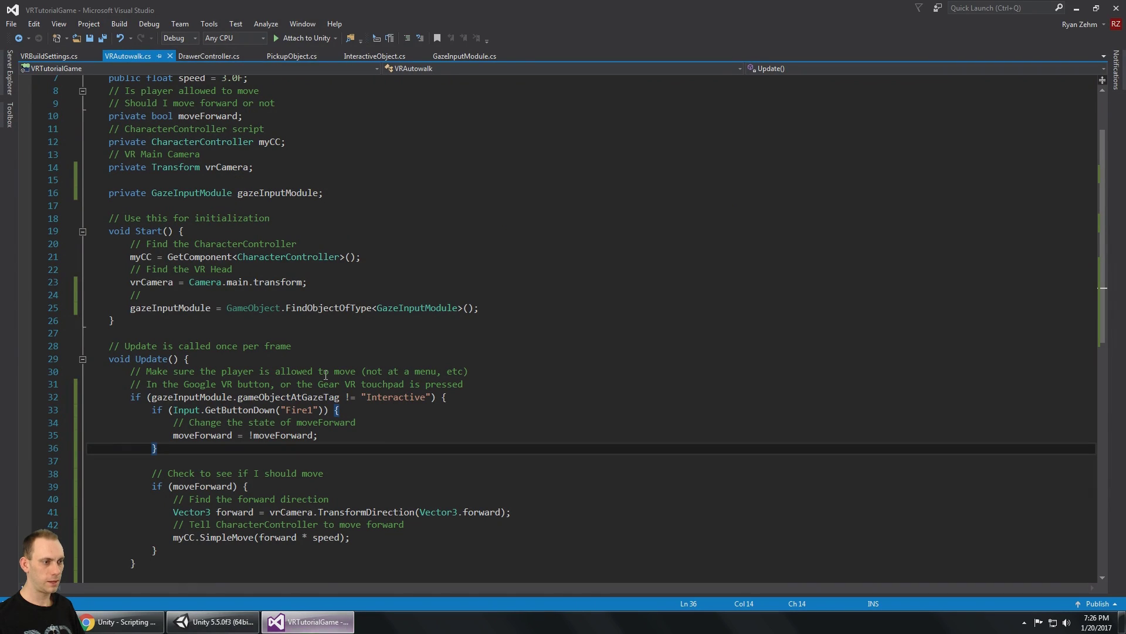
- Switch to Unity, run the scene, and test activating the dresser's top drawer while gazing at it
click(199, 625)
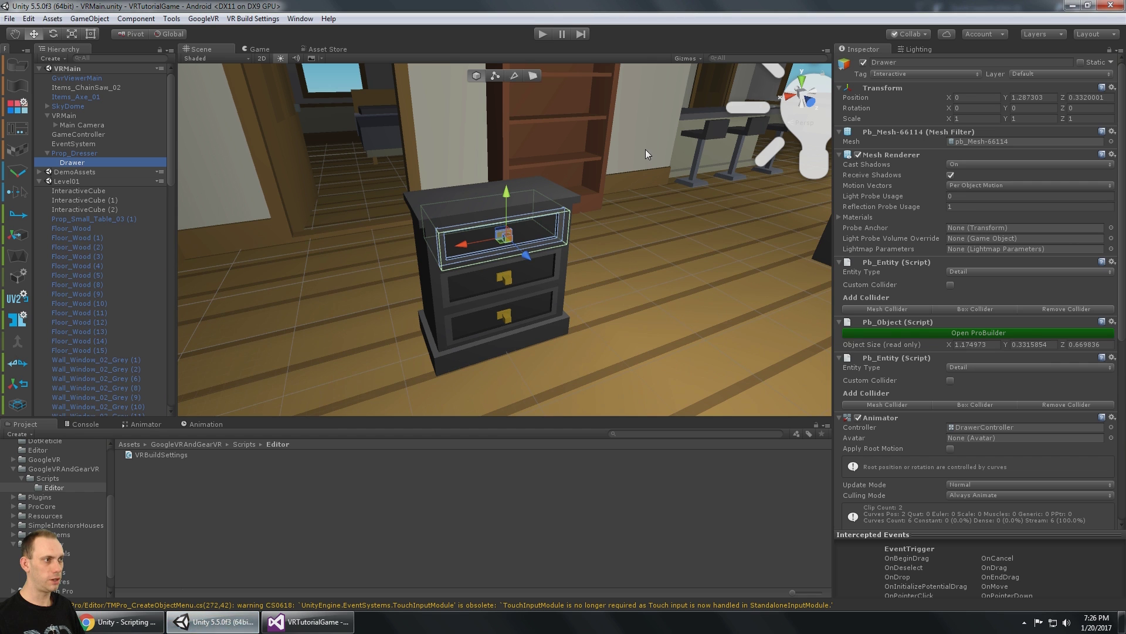
click(539, 36)
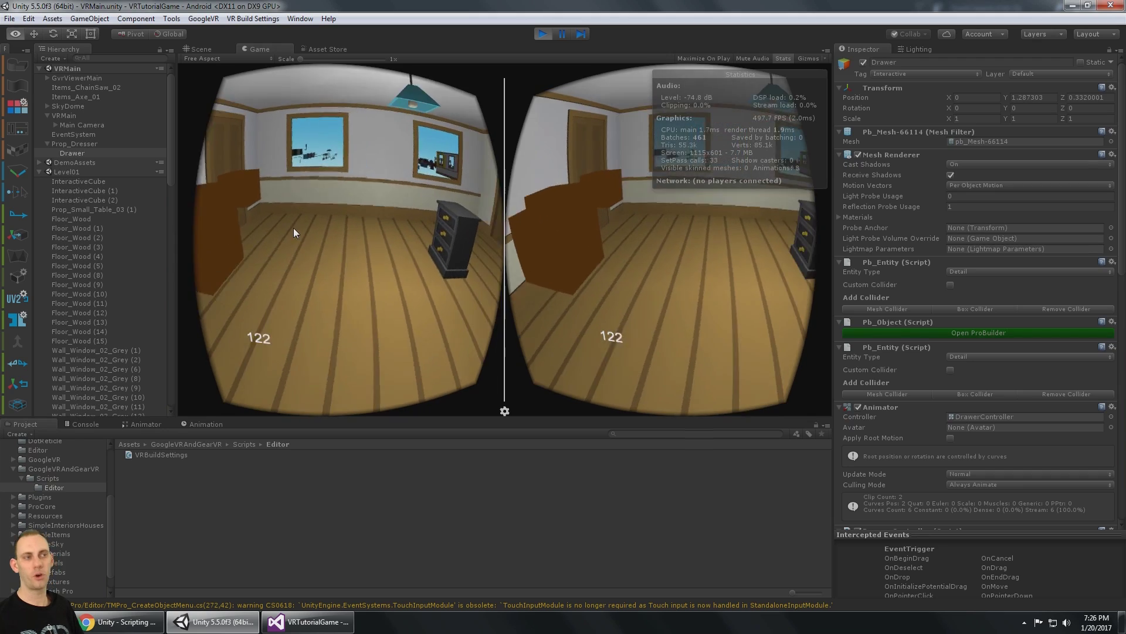
key(alt)
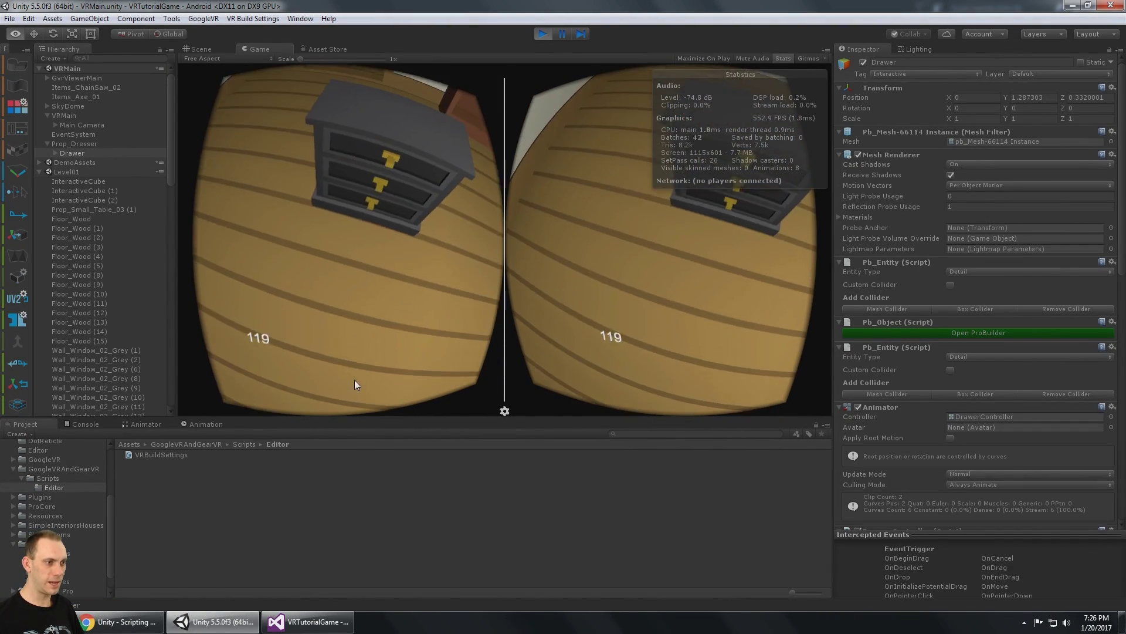
click(371, 307)
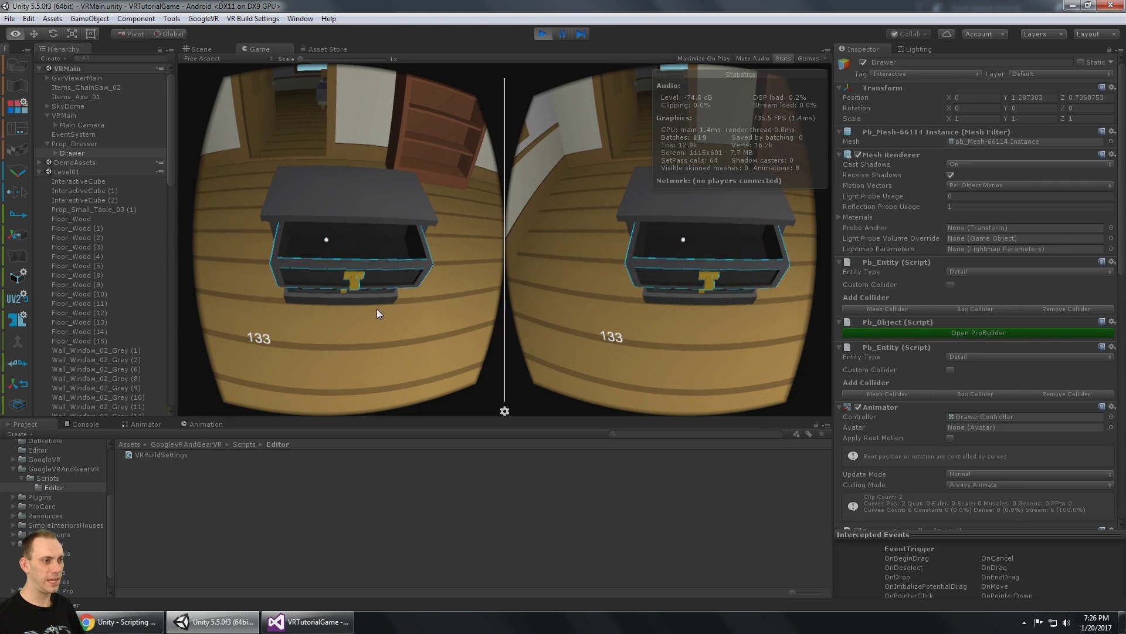
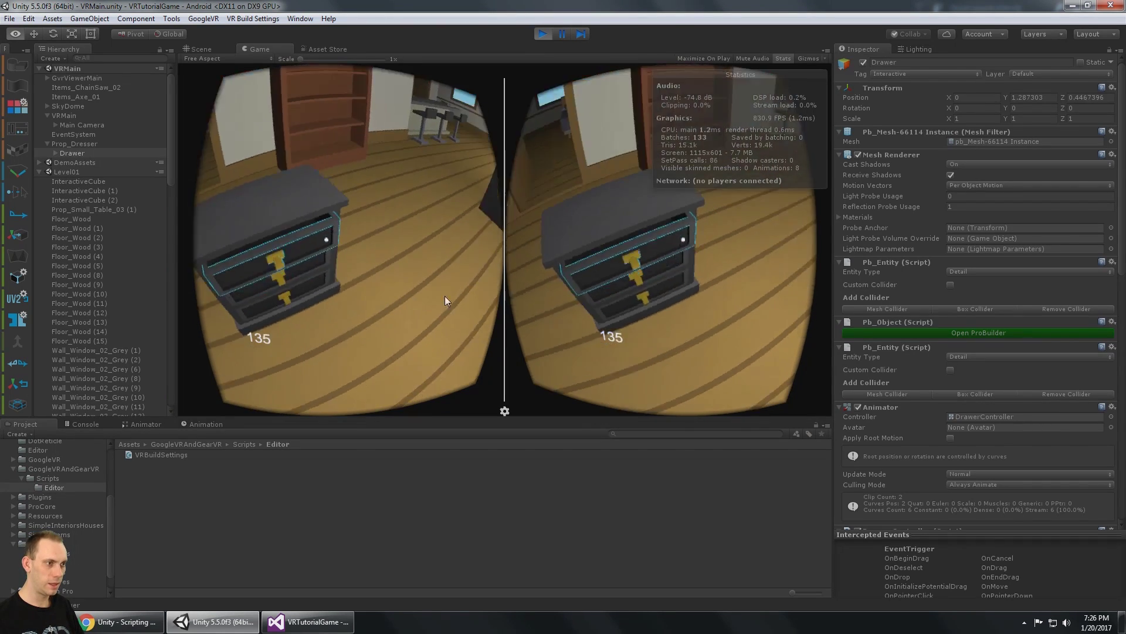
key(w)
key(a)
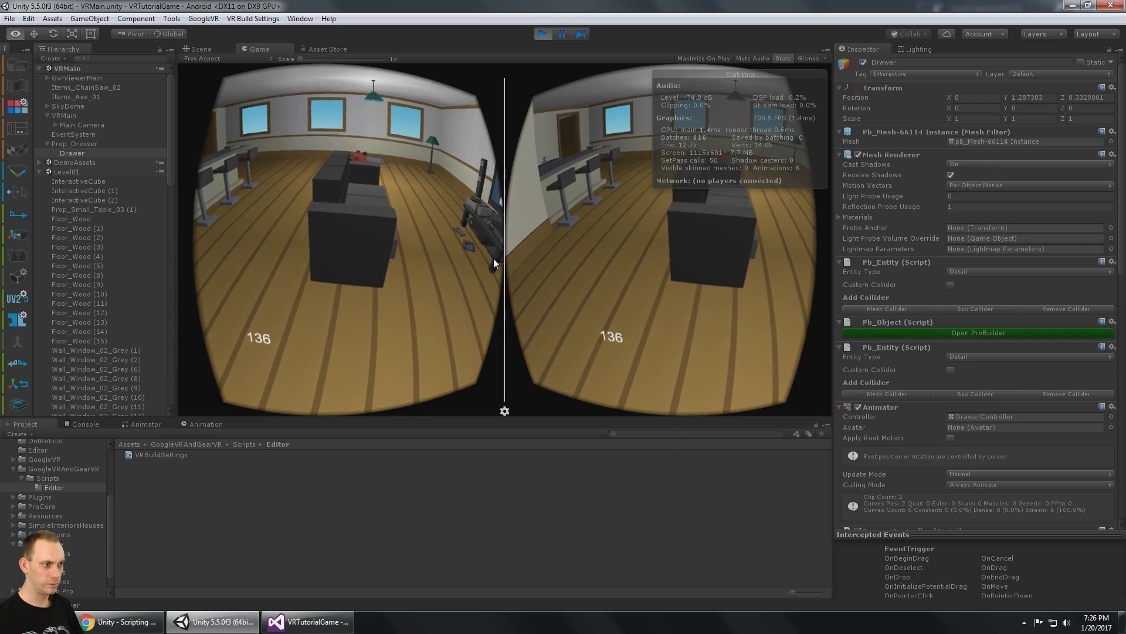
scroll(111, 234, down, 10)
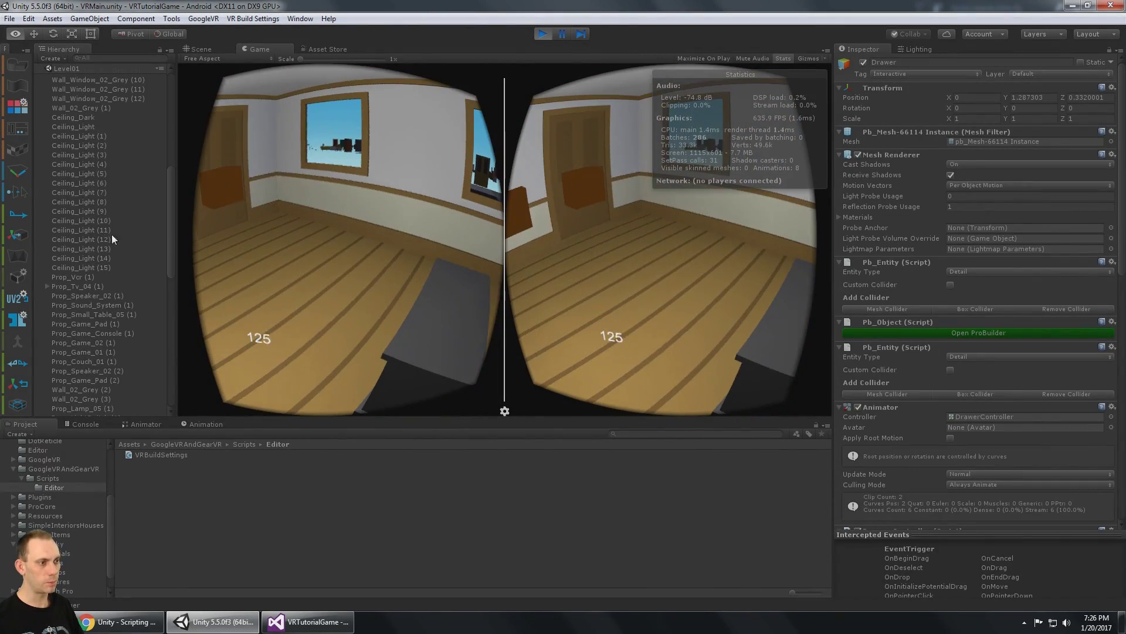
- Gaze at the dresser's top drawer in the running game and activate it repeatedly to test whether walking is blocked
key(w)
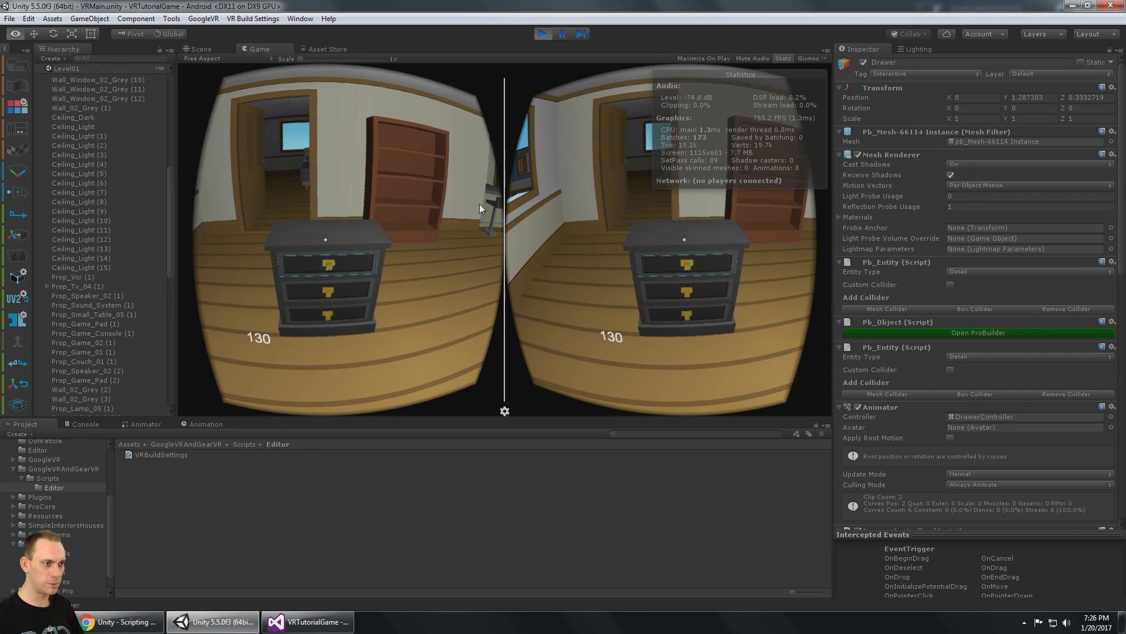
click(476, 223)
click(477, 224)
click(477, 223)
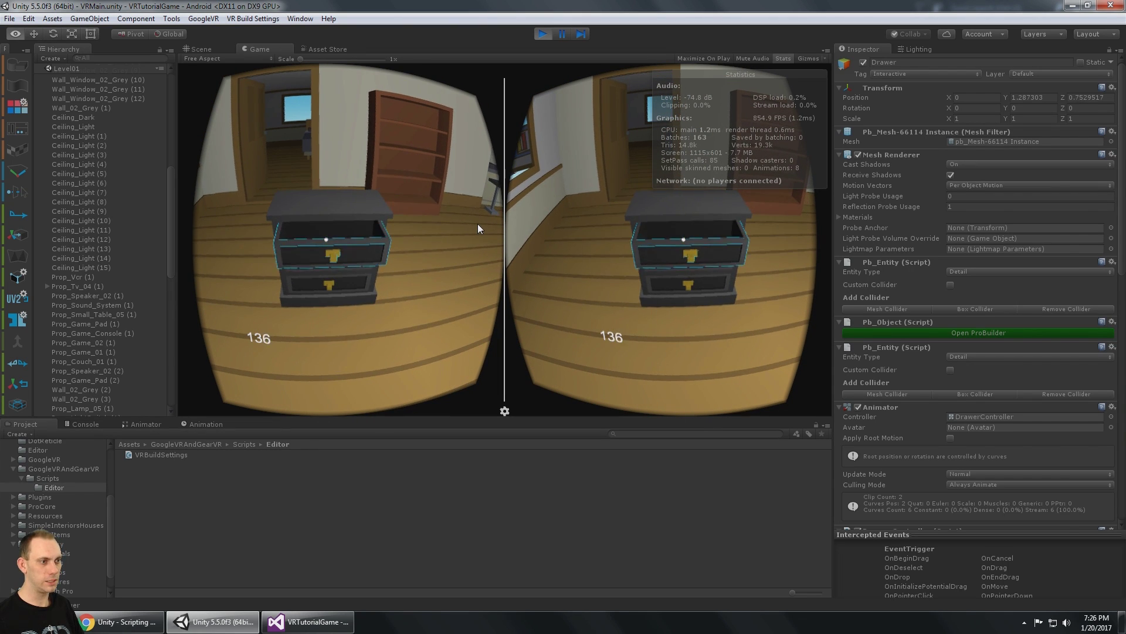
click(480, 222)
click(479, 222)
click(480, 222)
click(479, 222)
click(480, 222)
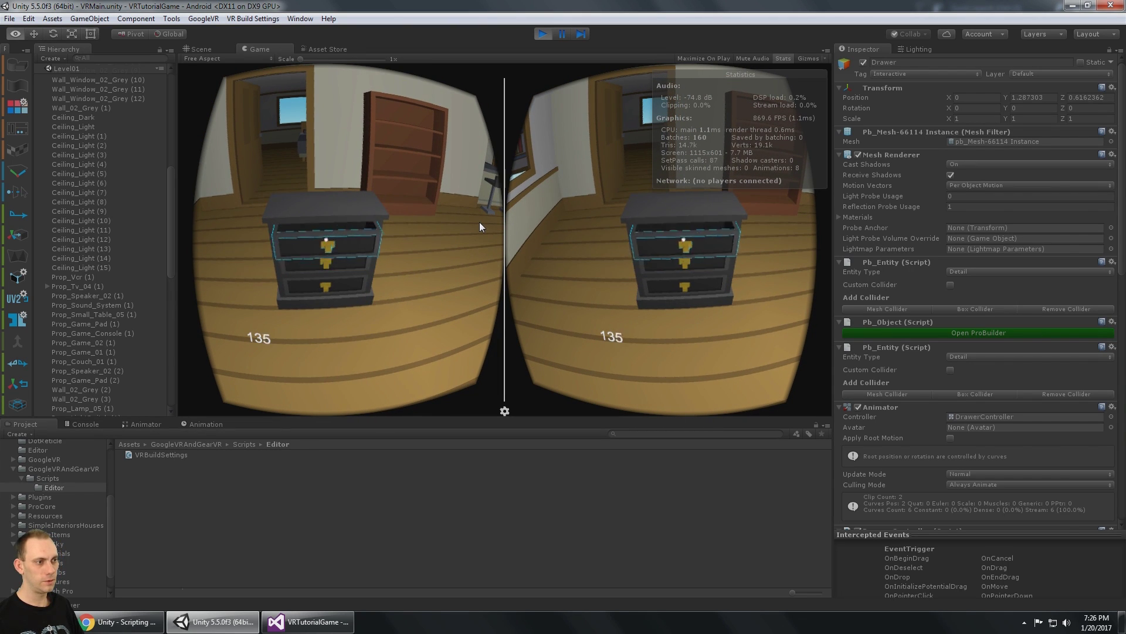
click(480, 221)
click(480, 222)
click(480, 222)
click(480, 221)
click(480, 221)
click(480, 221)
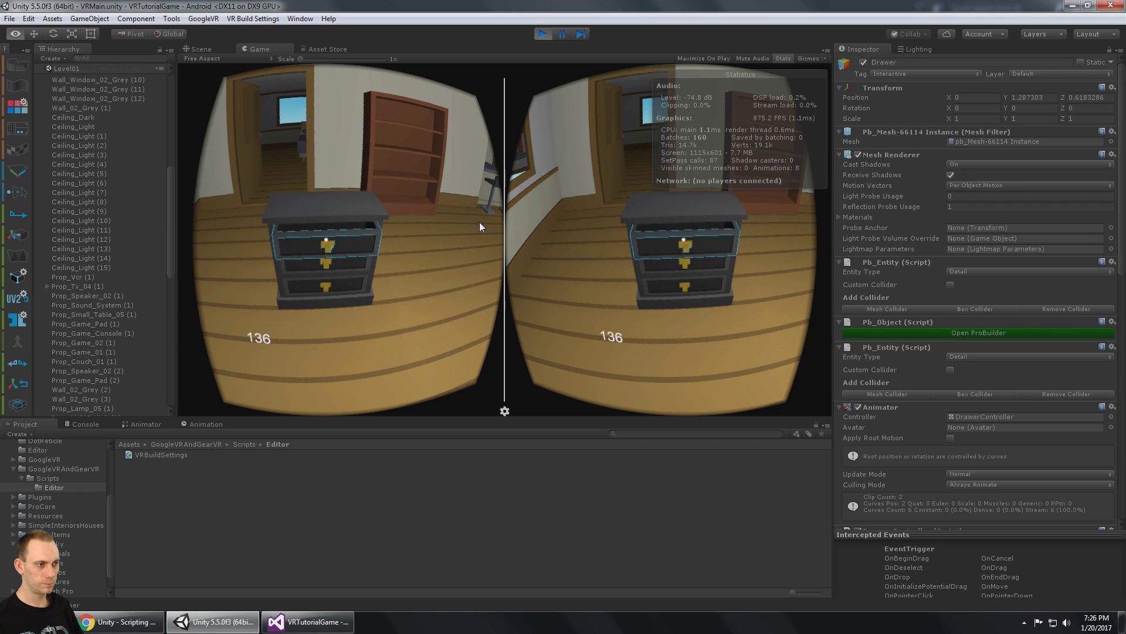
click(480, 223)
click(479, 223)
click(480, 223)
click(480, 223)
click(480, 223)
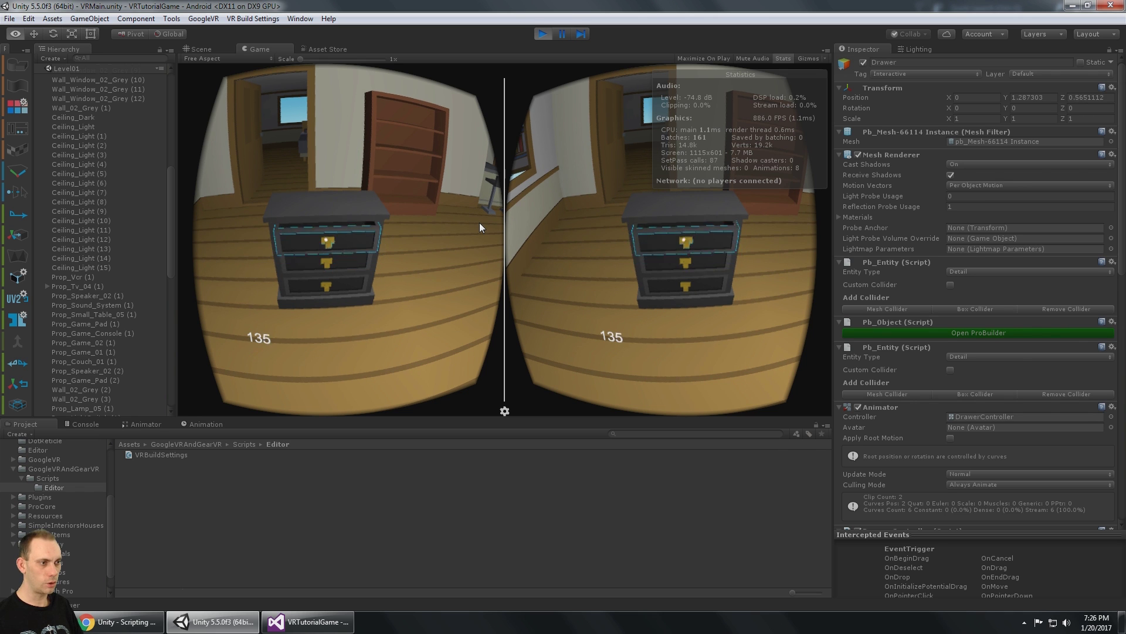
click(480, 223)
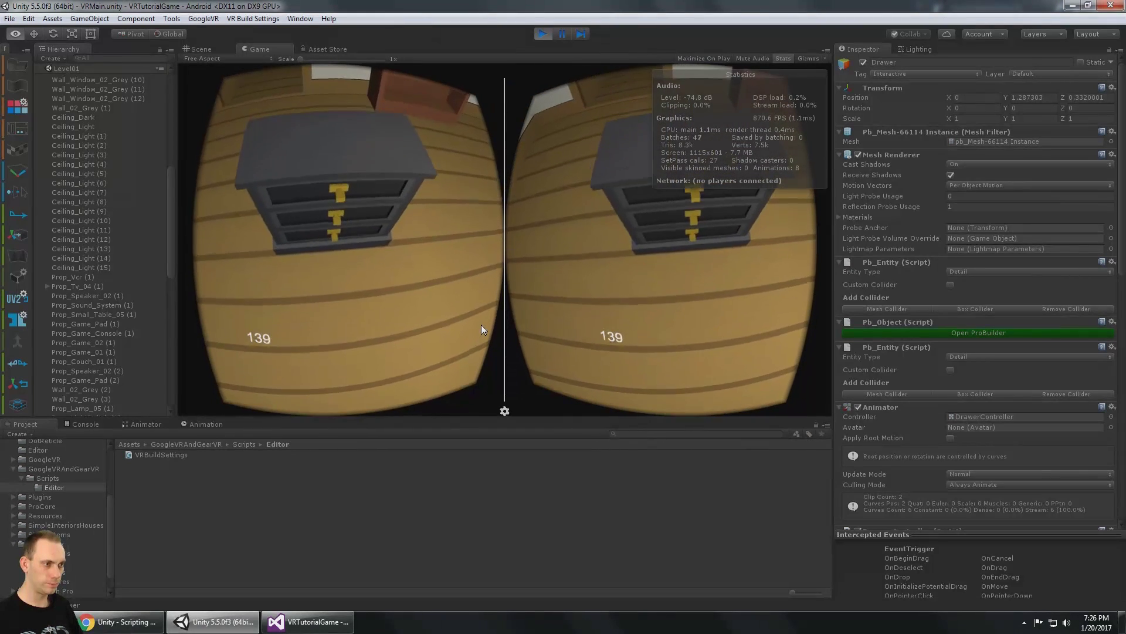
- Test activation while looking at the floor and at the drawer close up, and stop the running game
click(483, 296)
click(484, 301)
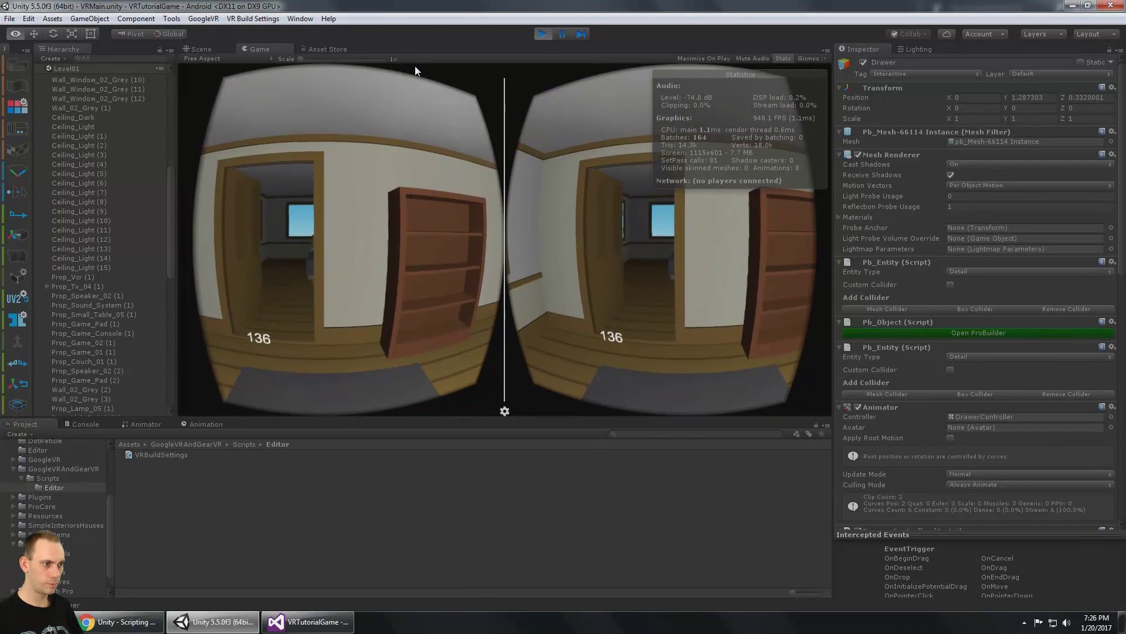
click(412, 251)
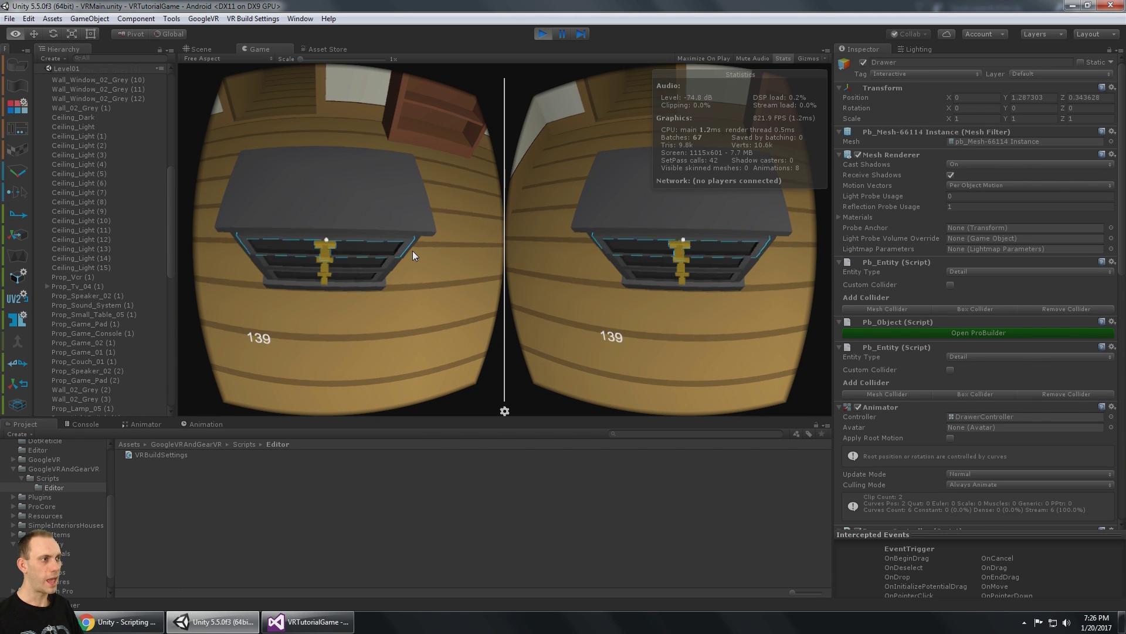
click(541, 34)
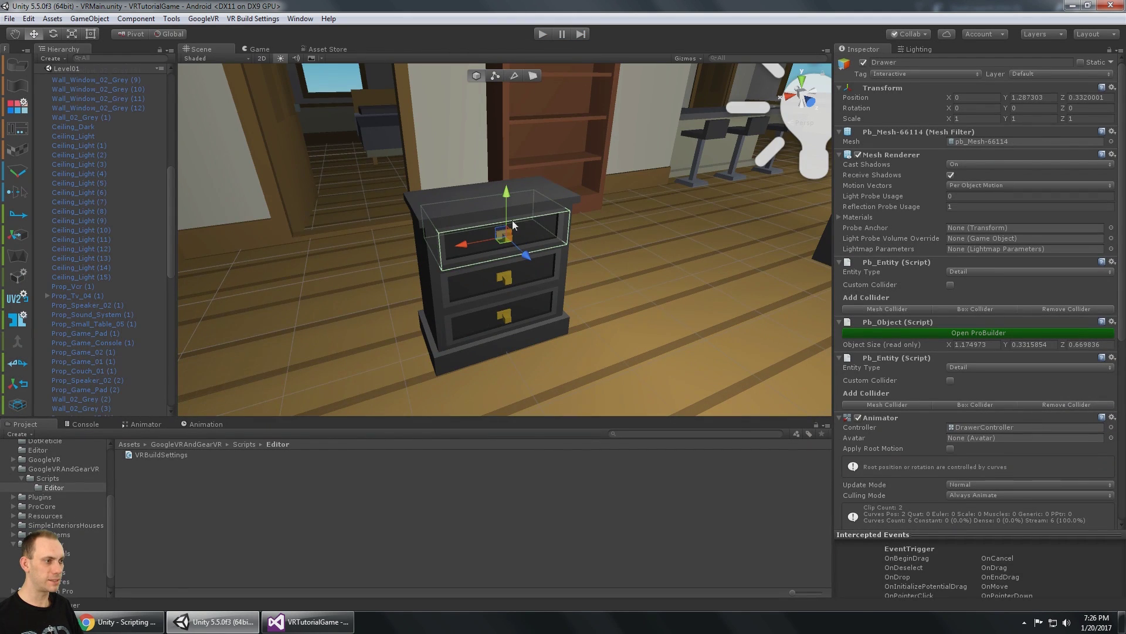
- Pull the dresser's top drawer open by moving the Drawer object along its Z axis to 0.867
key(a)
right_drag(503, 189, 742, 134)
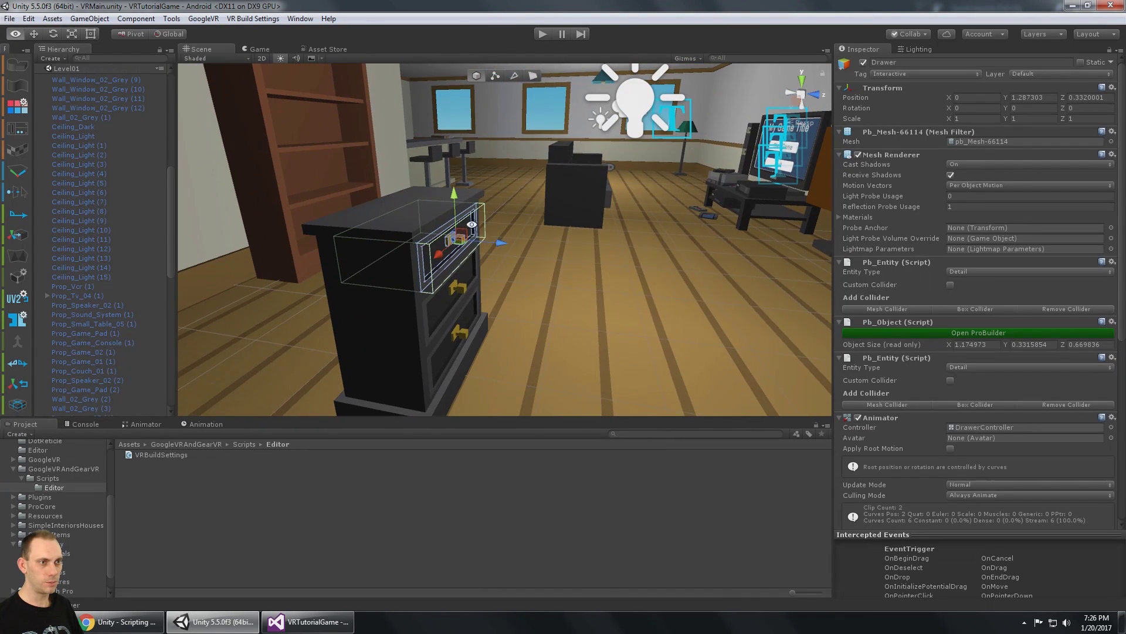
scroll(107, 217, down, 3)
click(339, 258)
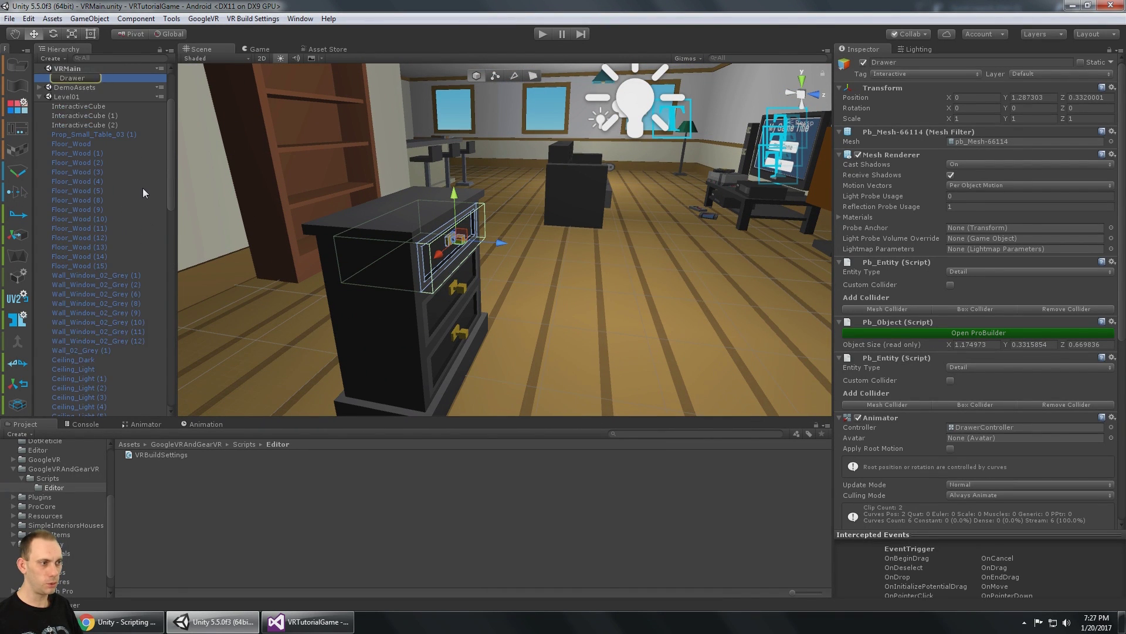
scroll(140, 183, up, 3)
drag(505, 246, 550, 252)
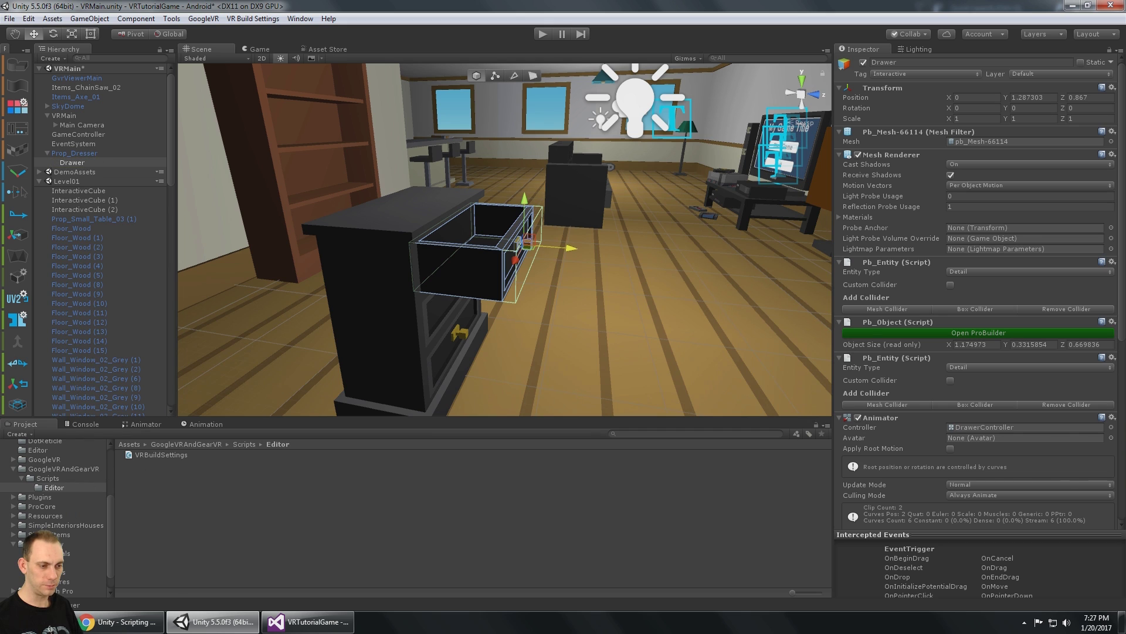
- Place the Items_Sword_01 prefab from the SimpleItems Prefabs folder into the scene at the open drawer and frame it
scroll(73, 524, down, 1)
click(51, 526)
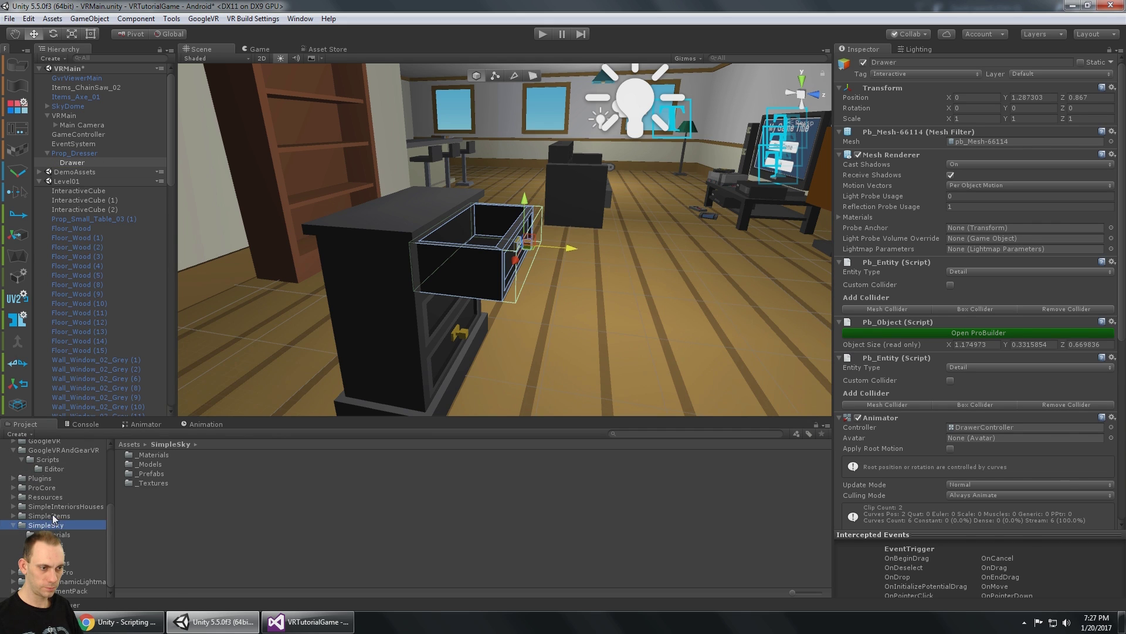
click(51, 517)
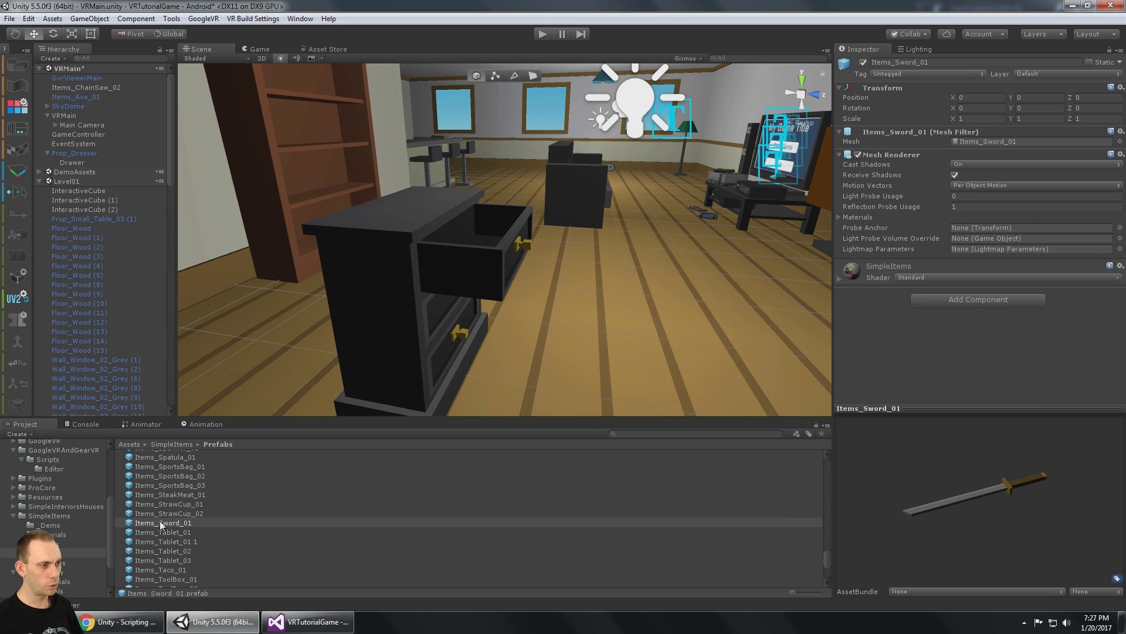
drag(161, 525, 491, 234)
key(f)
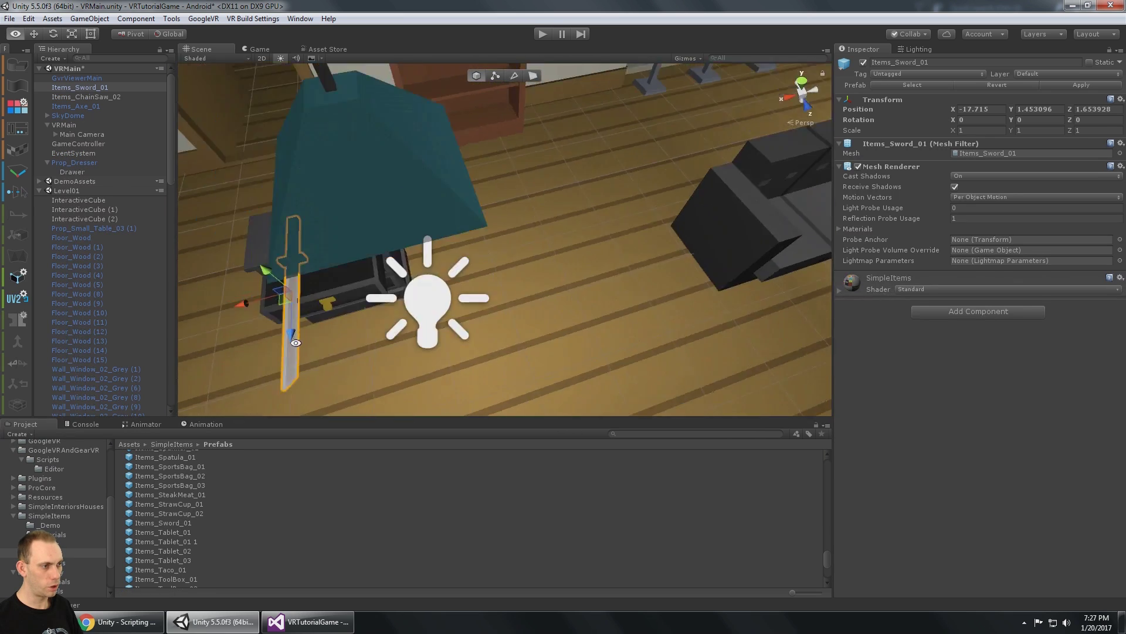
- Rotate the sword to about 99.5° on Y, scale it uniformly to about 0.446, and move it over the open drawer
key(e)
drag(466, 285, 321, 295)
alt+drag(510, 216, 520, 176)
key(r)
scroll(517, 221, up, 2)
key(w)
drag(441, 182, 607, 240)
alt+drag(597, 284, 597, 163)
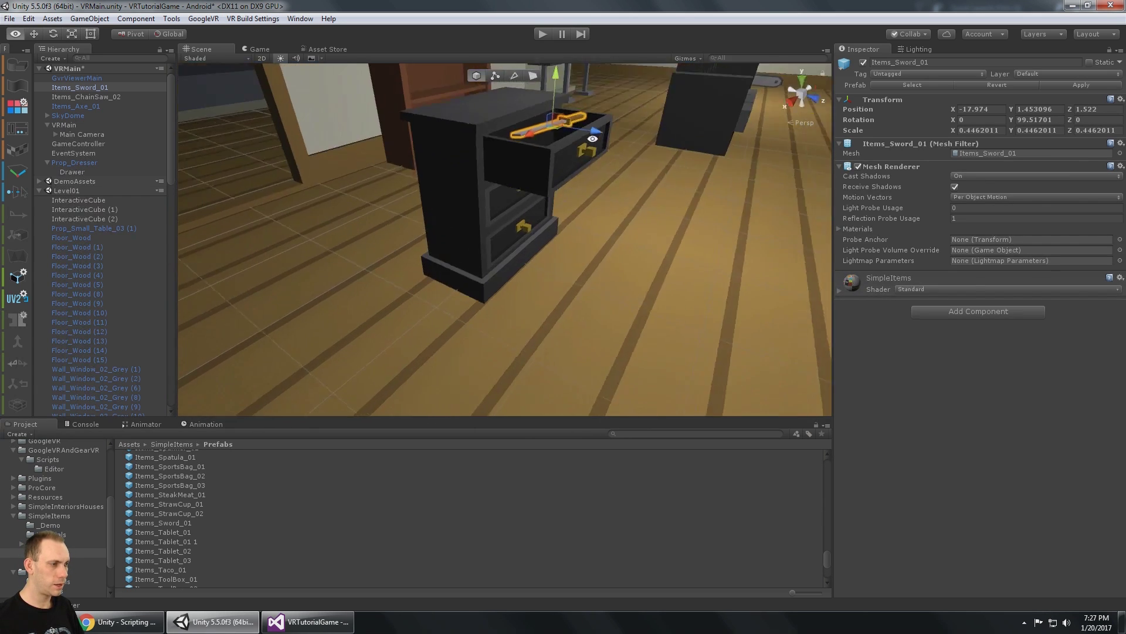
- Lower the sword into the open drawer so that it lies near the drawer's floor
scroll(597, 162, up, 3)
middle_drag(597, 162, 533, 293)
scroll(532, 291, up, 5)
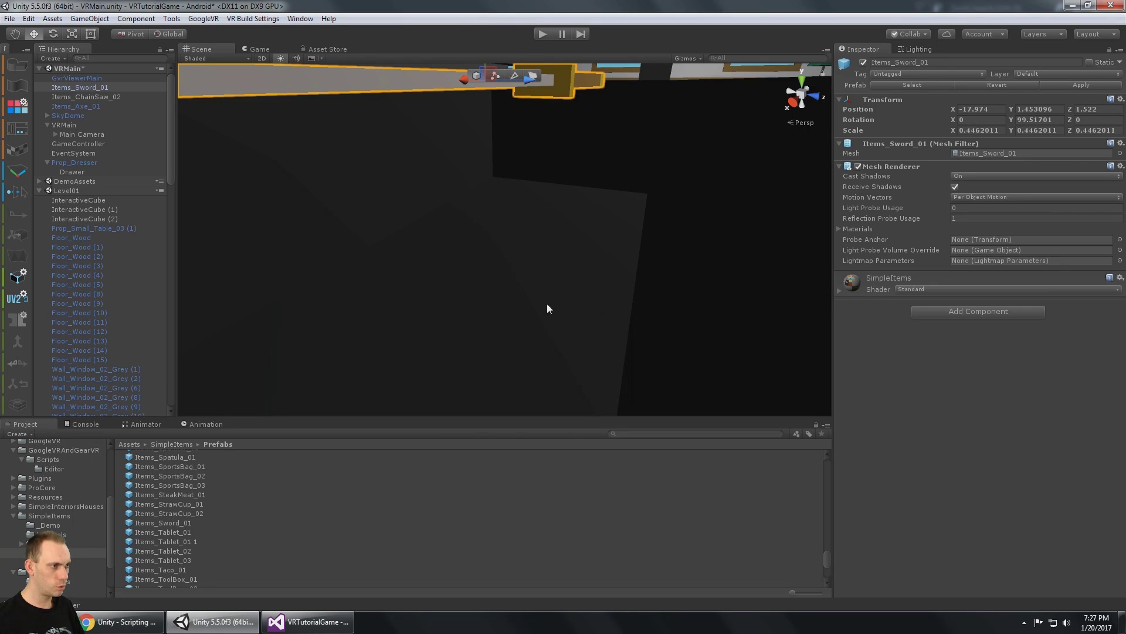
right_drag(546, 304, 509, 263)
drag(549, 105, 618, 322)
middle_drag(618, 322, 618, 259)
scroll(617, 259, down, 5)
alt+drag(618, 259, 545, 226)
- Scale the sword uniformly to about 0.521, adjust its Y position to 1.189, and save the scene
key(e)
key(r)
scroll(550, 234, up, 5)
key(w)
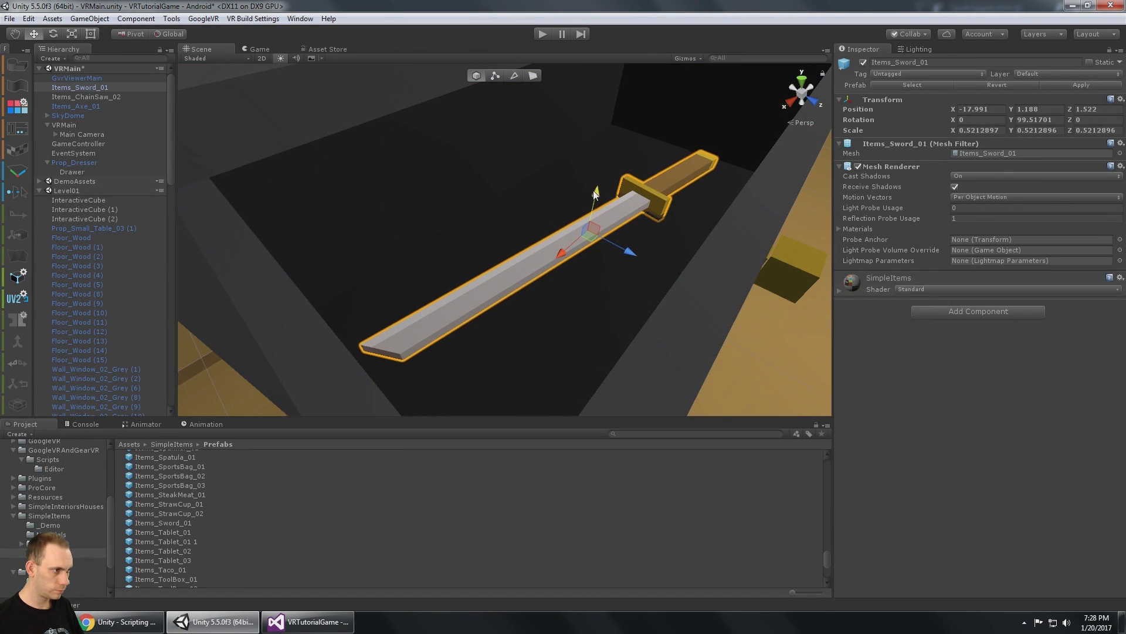
drag(594, 190, 597, 188)
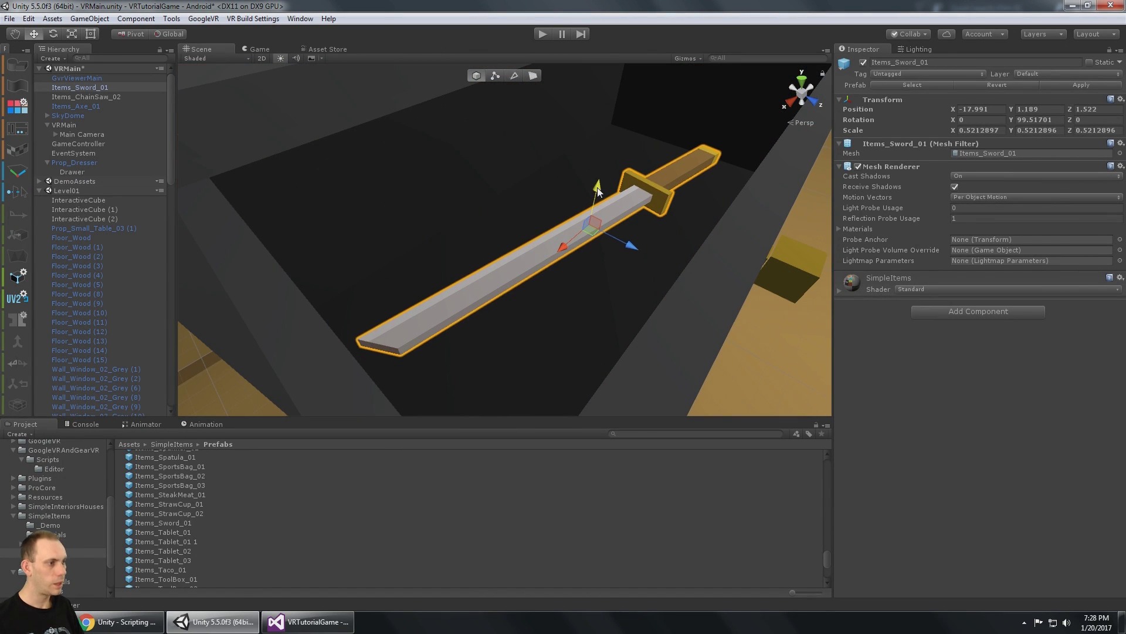
alt+drag(674, 192, 611, 241)
scroll(611, 241, down, 6)
key(ctrl+s)
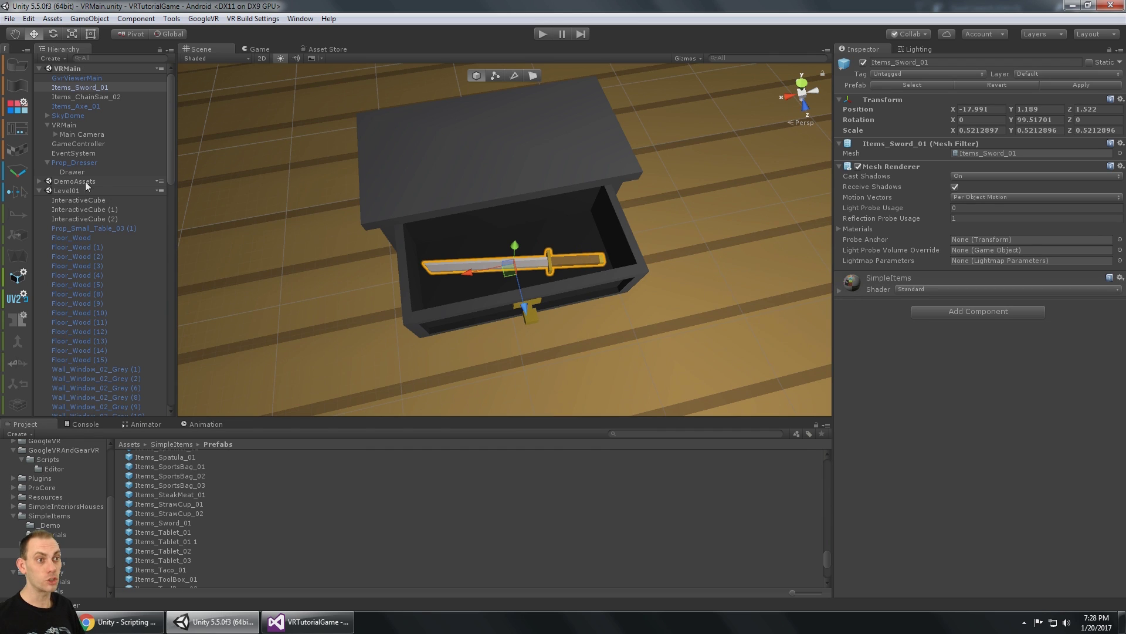
- Make Items_Sword_01 a child of the Drawer object and save the scene
drag(84, 90, 87, 171)
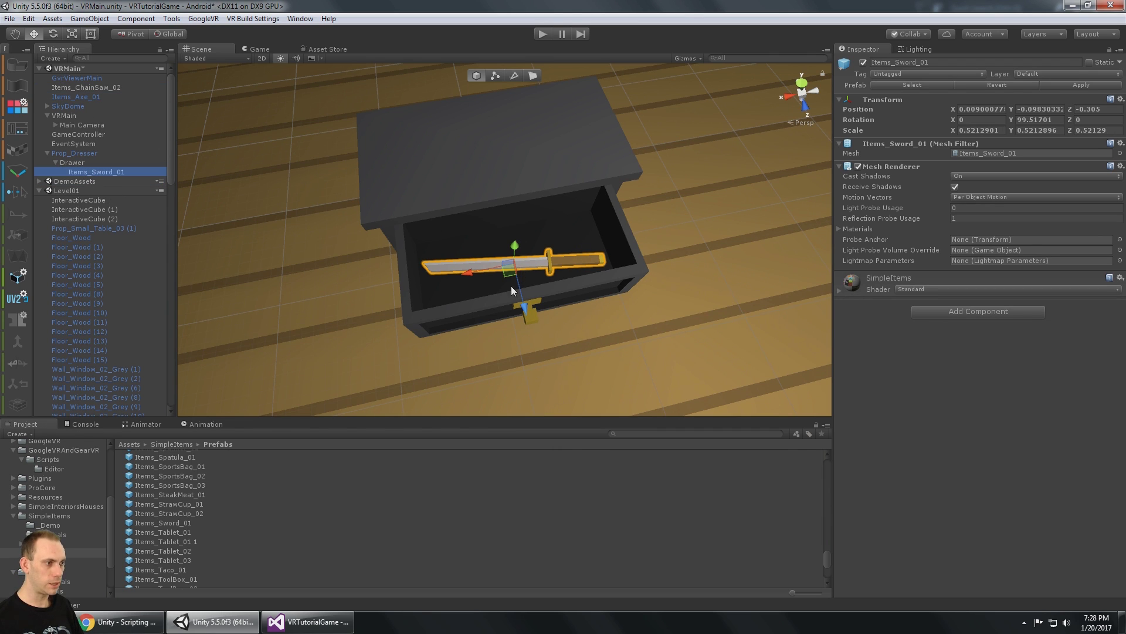
key(ctrl+s)
alt+drag(536, 255, 675, 202)
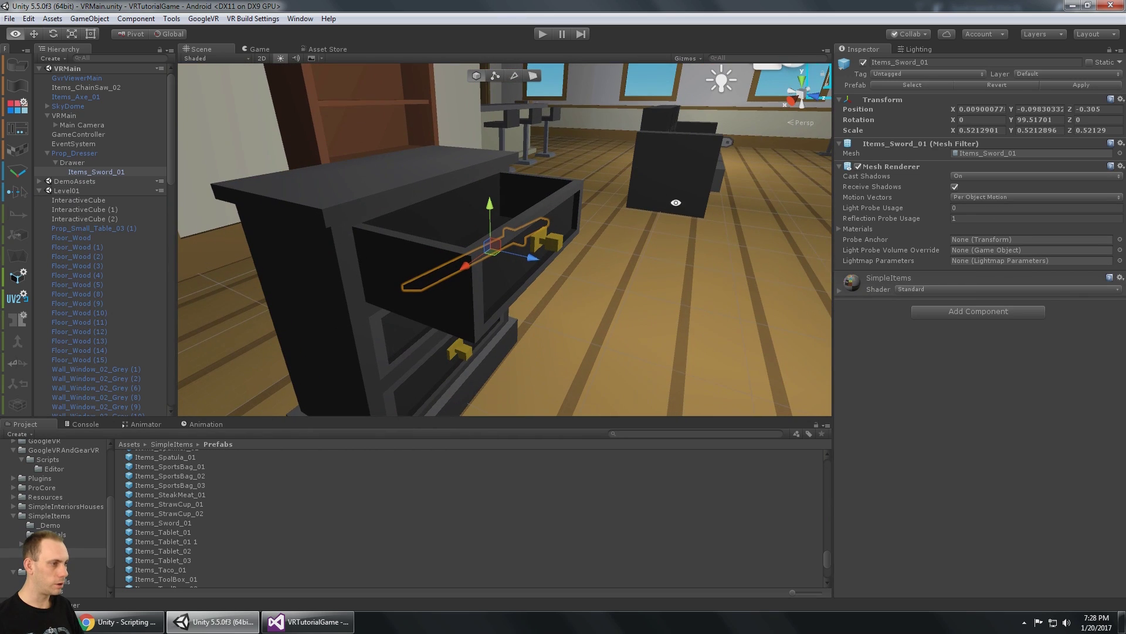
- Add the Interactive Object and Pickup Object script components to Items_Sword_01
click(999, 315)
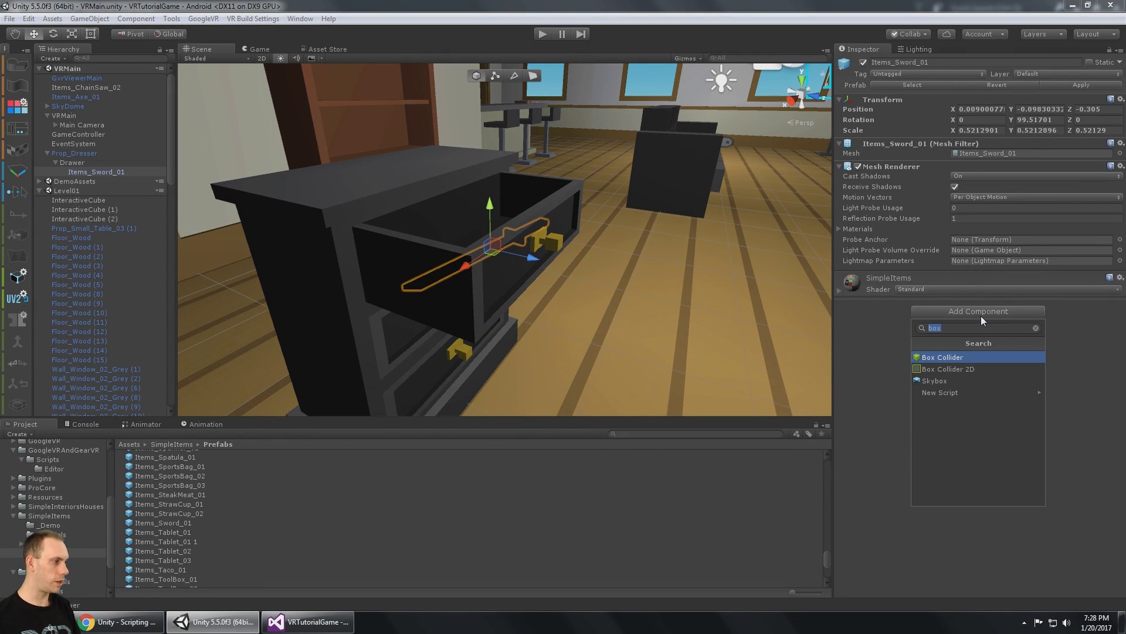
text(inter)
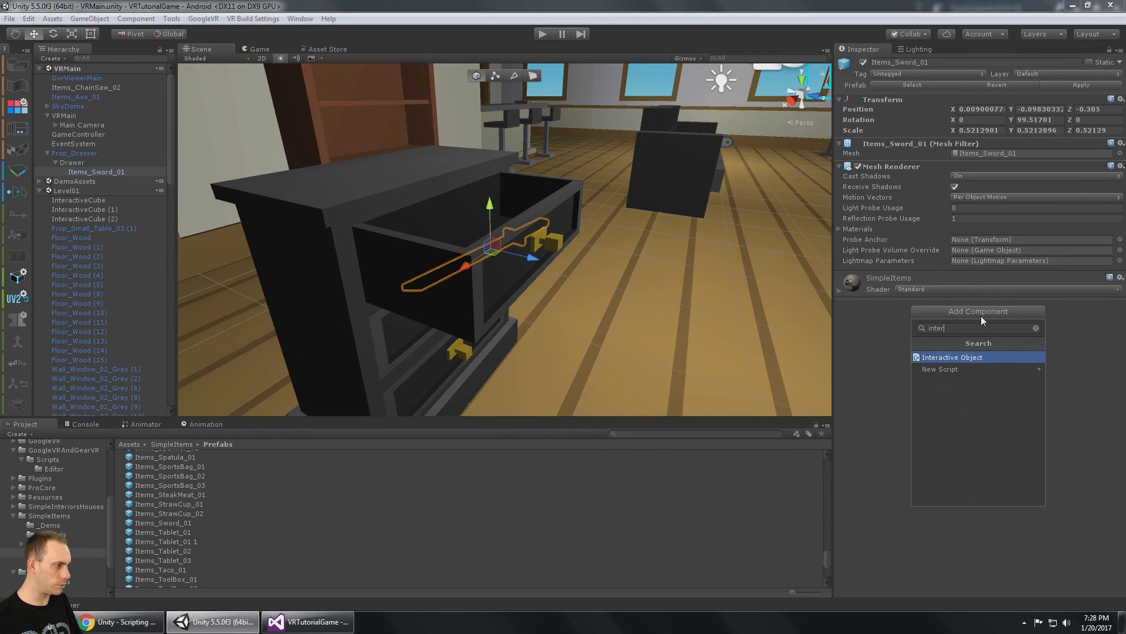
click(992, 357)
click(954, 382)
text(p)
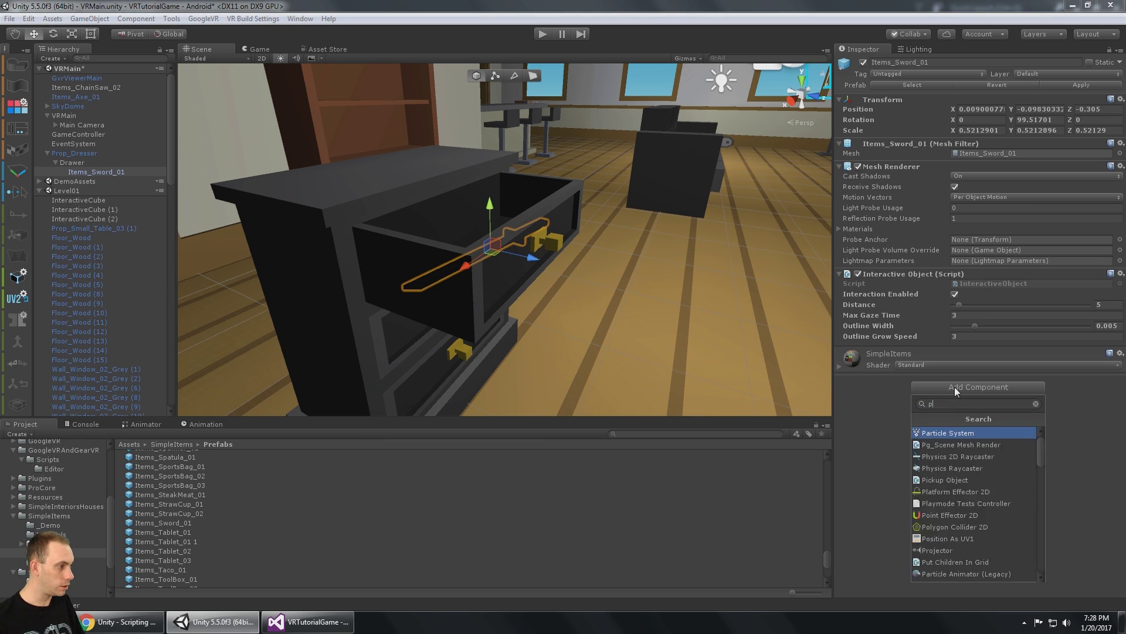
text(ick)
click(941, 435)
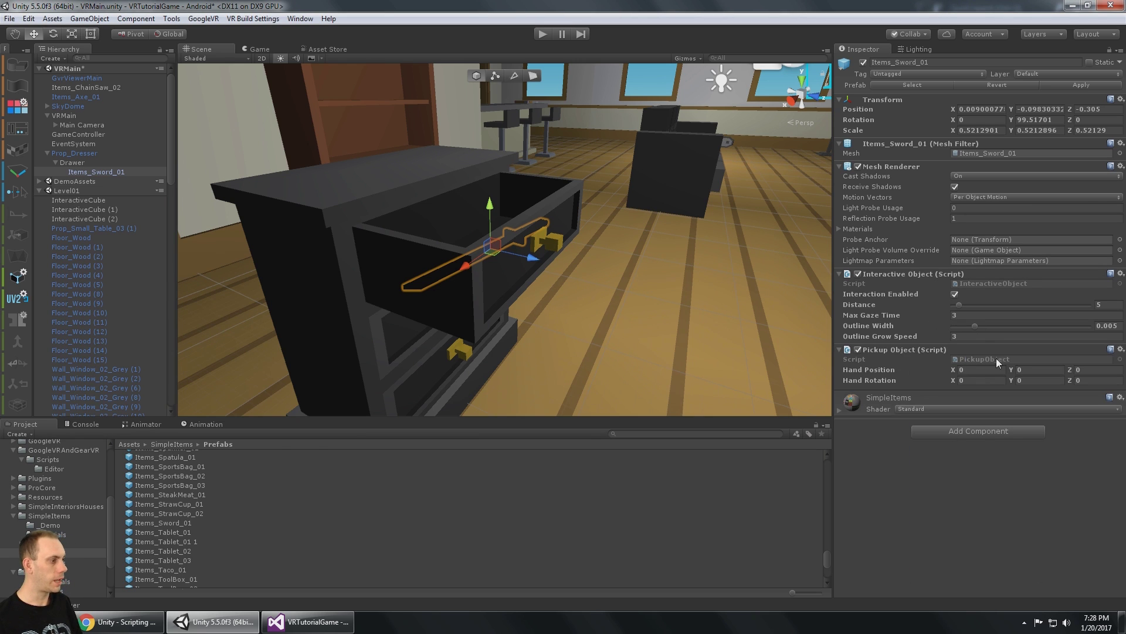
- Add an Event Trigger component to the sword with a PointerDown event containing one empty entry
click(980, 432)
text(even)
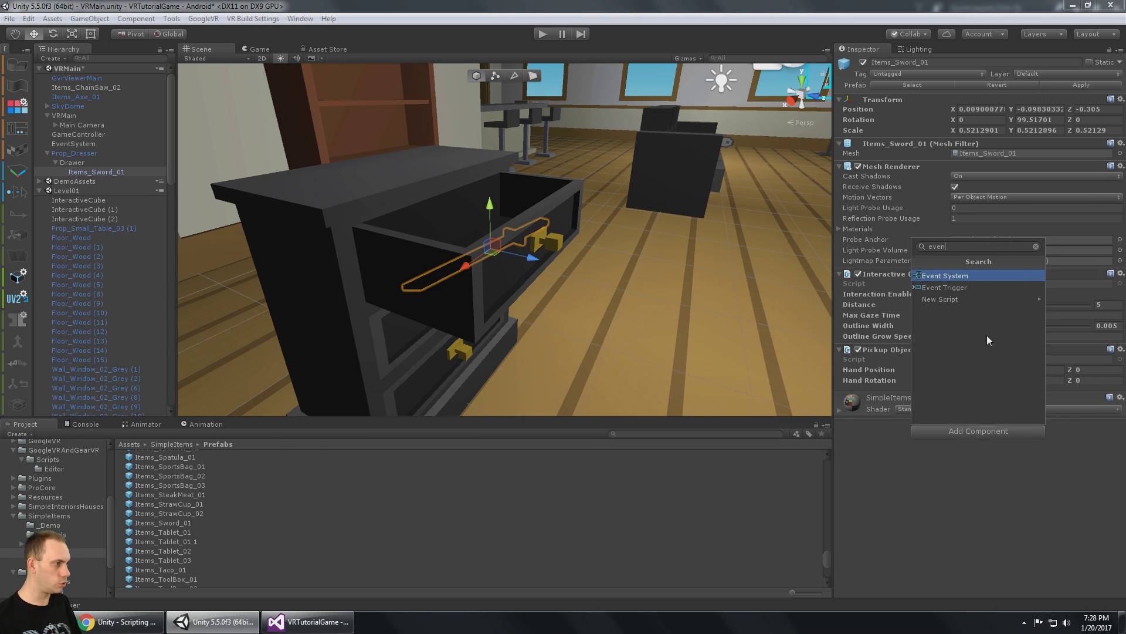
click(965, 288)
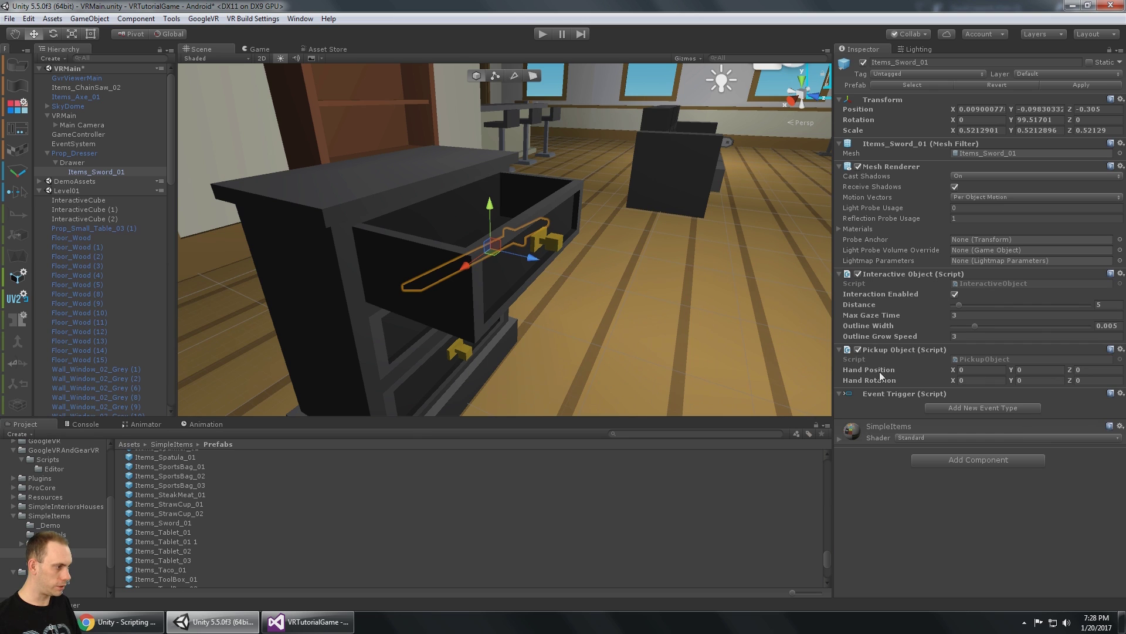
click(980, 409)
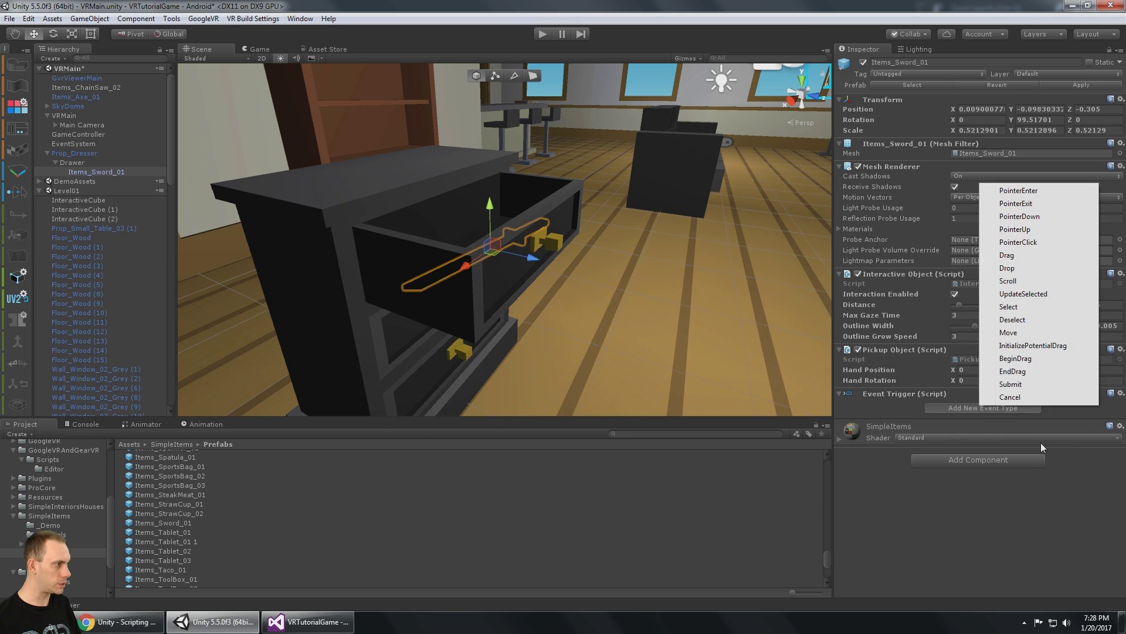
click(1032, 216)
click(1100, 445)
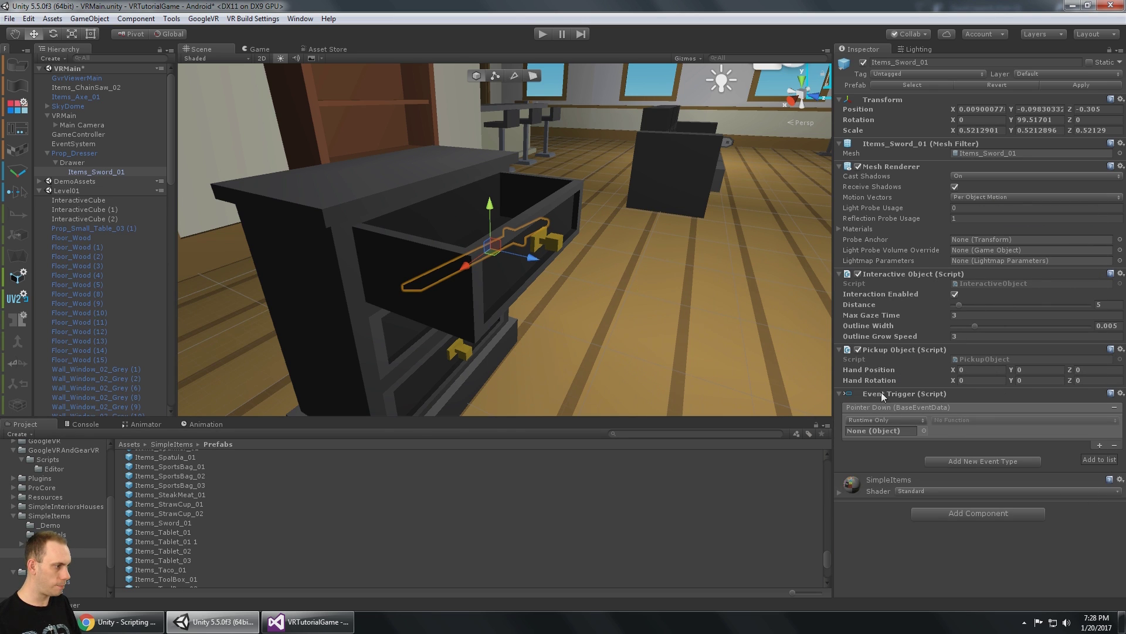
- Assign the sword's Pickup Object to the Pointer Down entry, choose PickupObject.MoveToPlayersHand as its function, and save the scene
drag(885, 347, 895, 429)
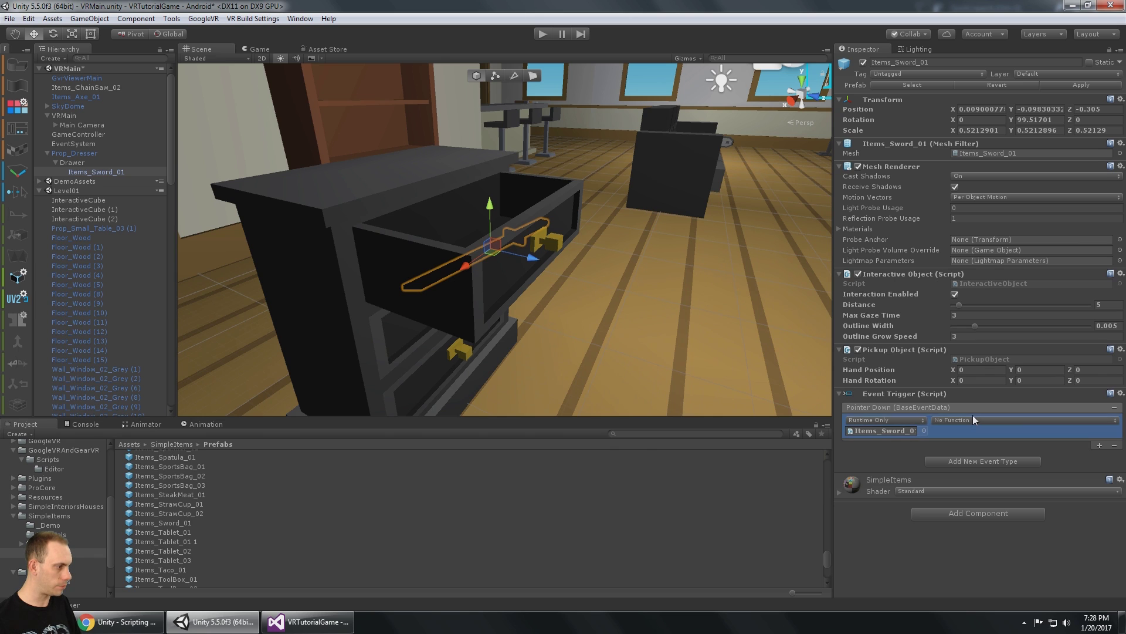
click(973, 419)
mouse_move(977, 517)
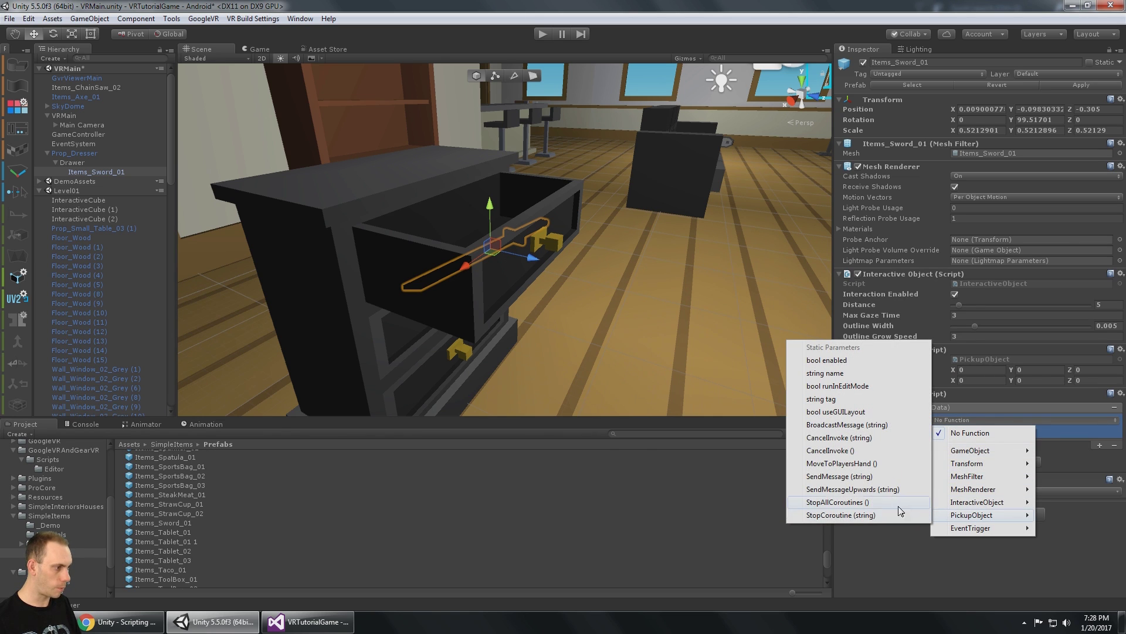
click(858, 463)
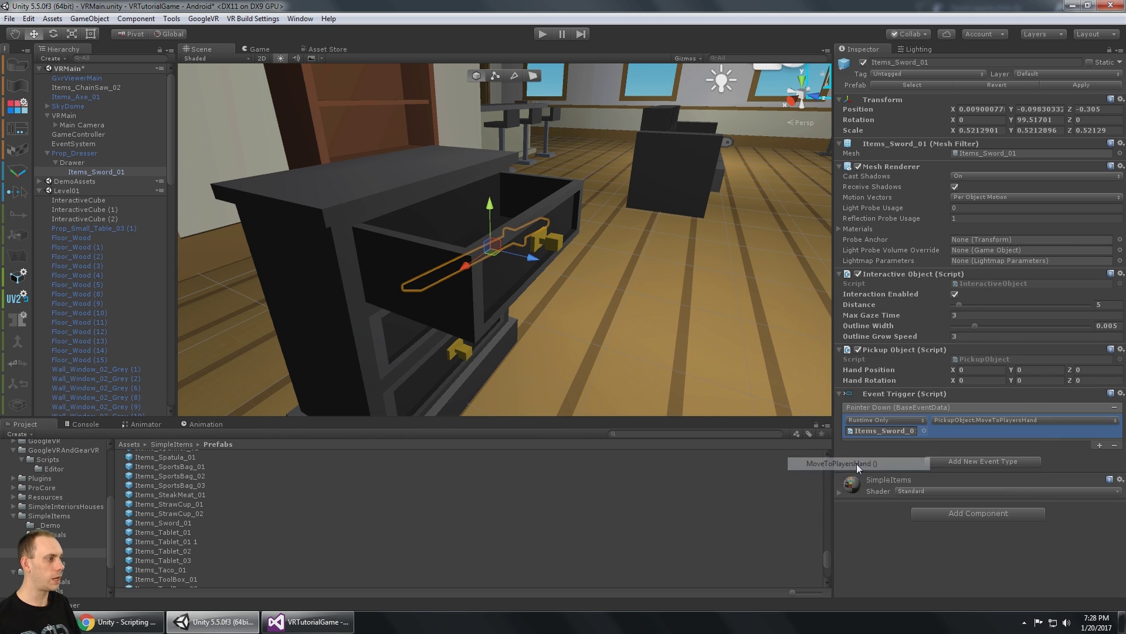
key(ctrl+s)
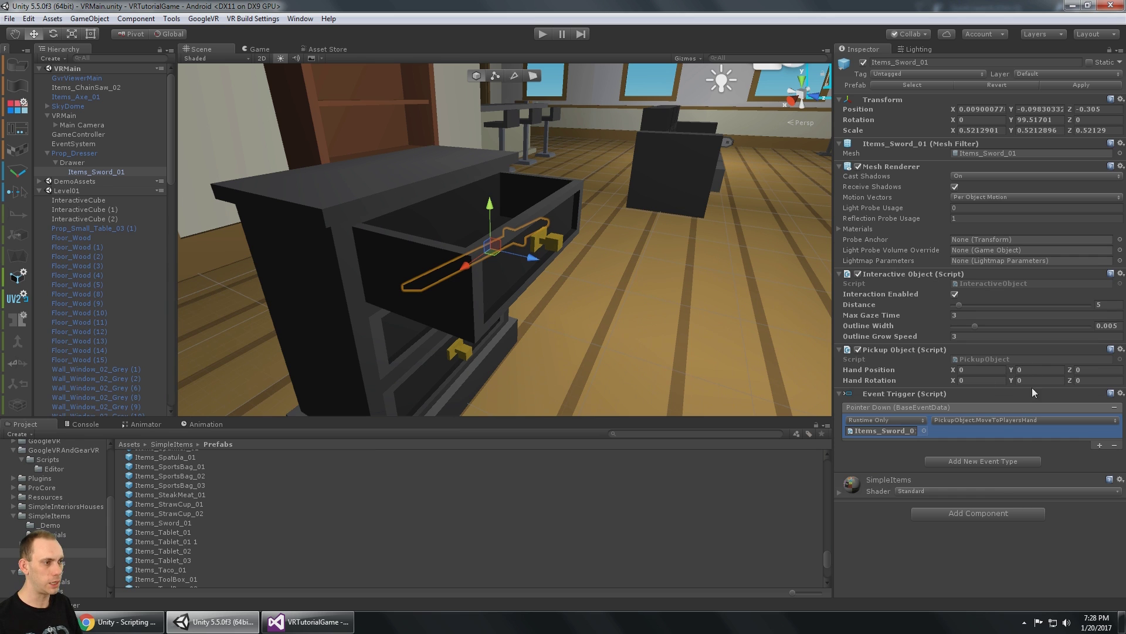
- Select HandMountingPosition under Main Camera and examine where it sits in the room
alt+drag(720, 228, 564, 262)
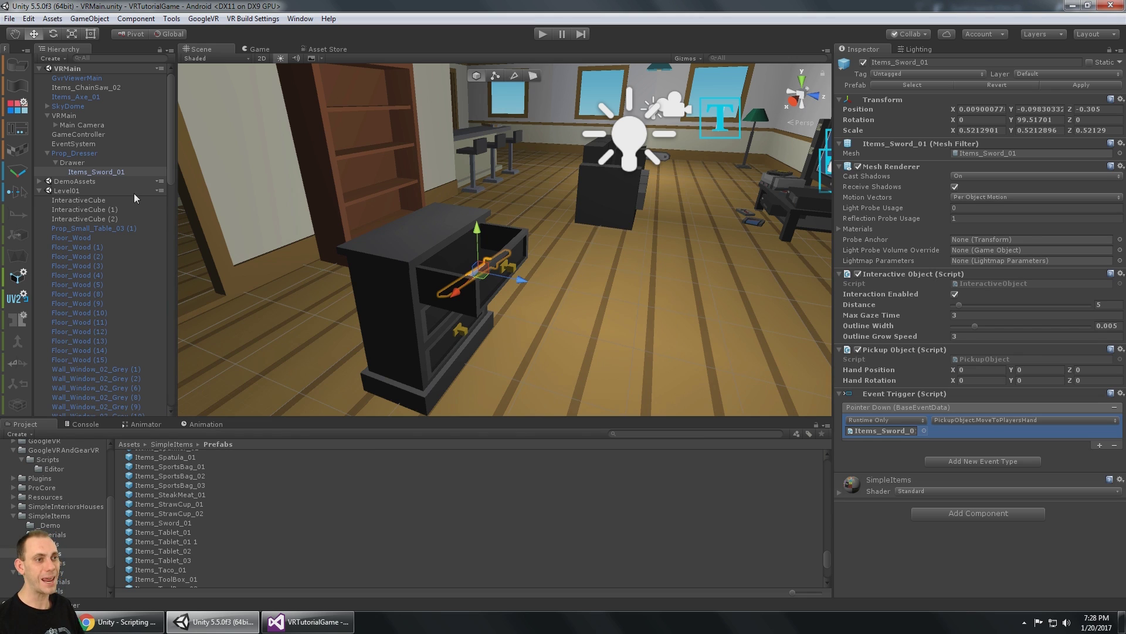
click(91, 123)
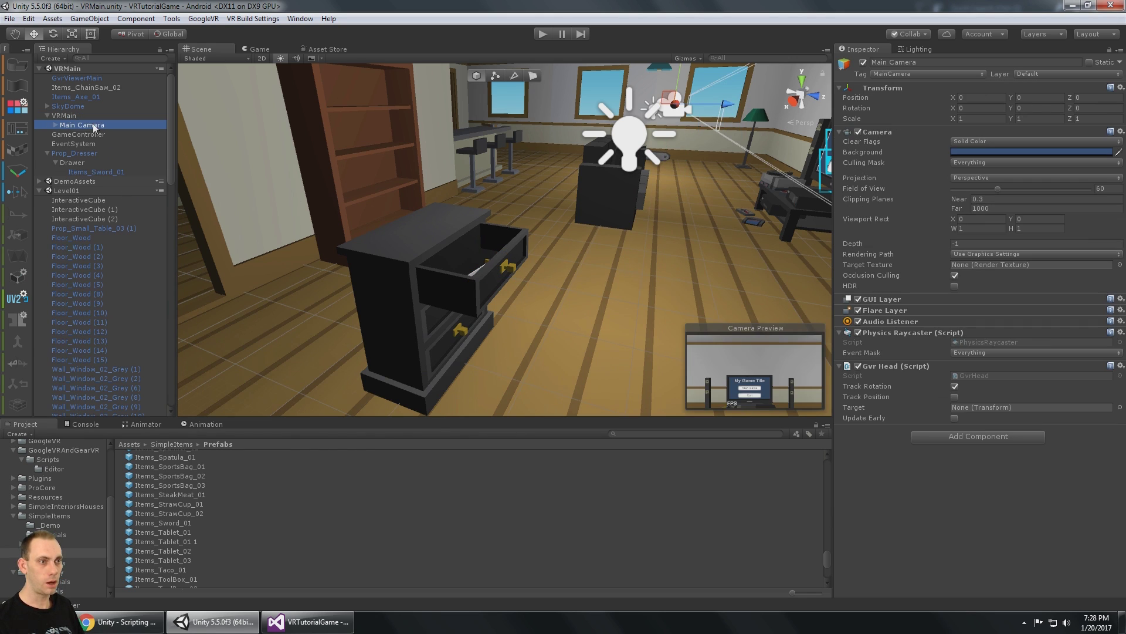
key(Right)
key(Down)
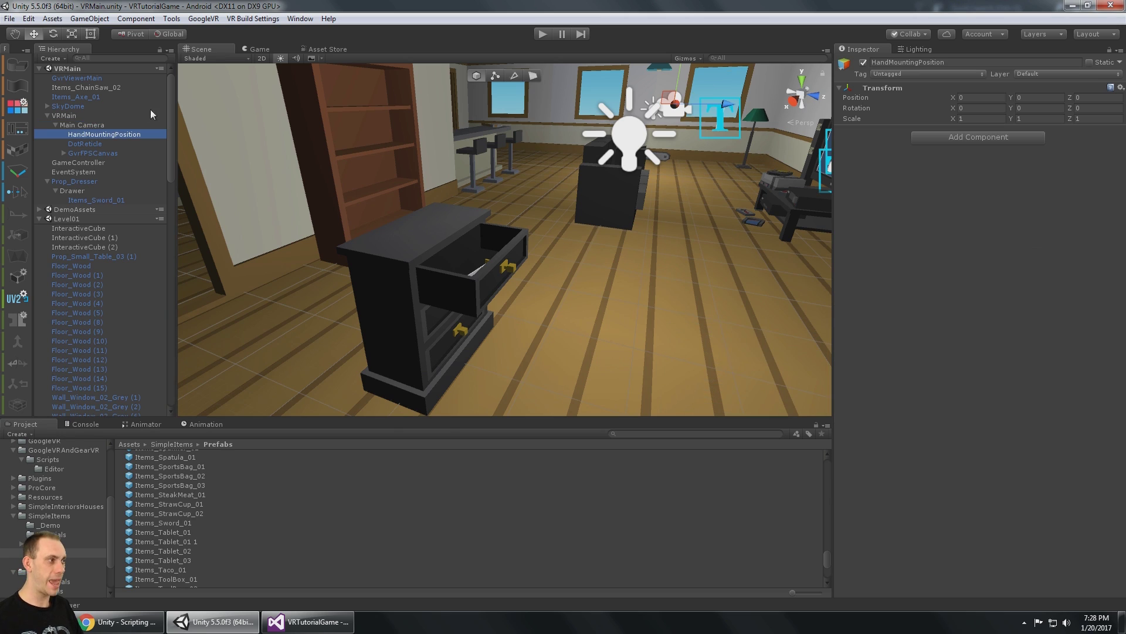
middle_drag(517, 234, 465, 271)
right_drag(465, 272, 515, 248)
middle_drag(516, 247, 545, 224)
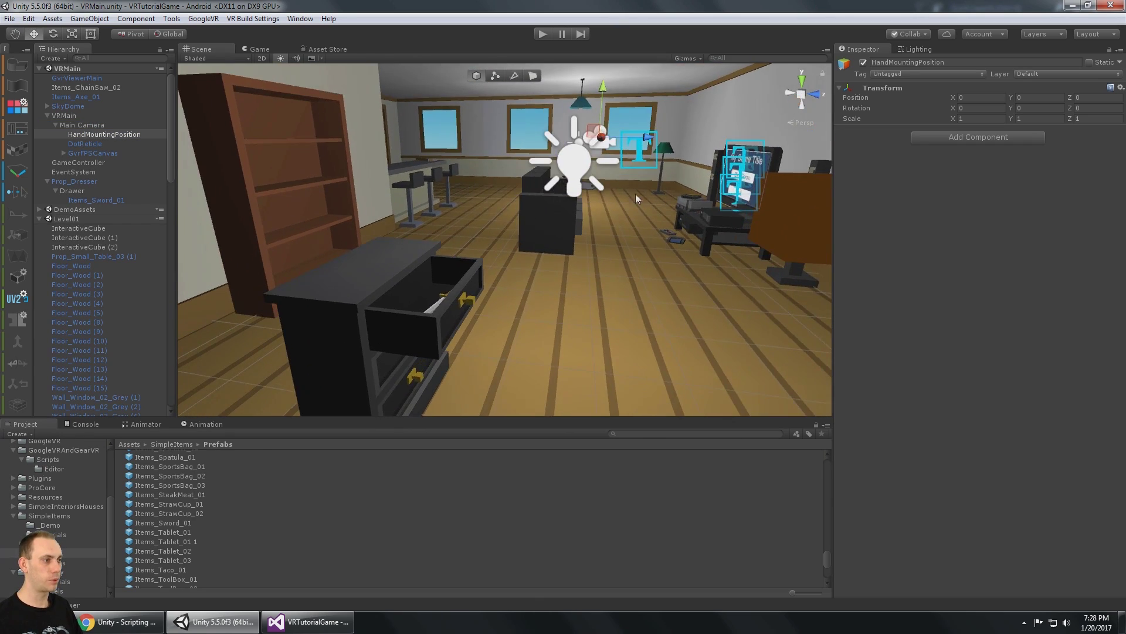
scroll(636, 194, down, 8)
alt+drag(635, 193, 575, 220)
scroll(575, 220, up, 8)
middle_drag(575, 220, 553, 197)
alt+drag(552, 196, 469, 170)
middle_drag(469, 171, 587, 147)
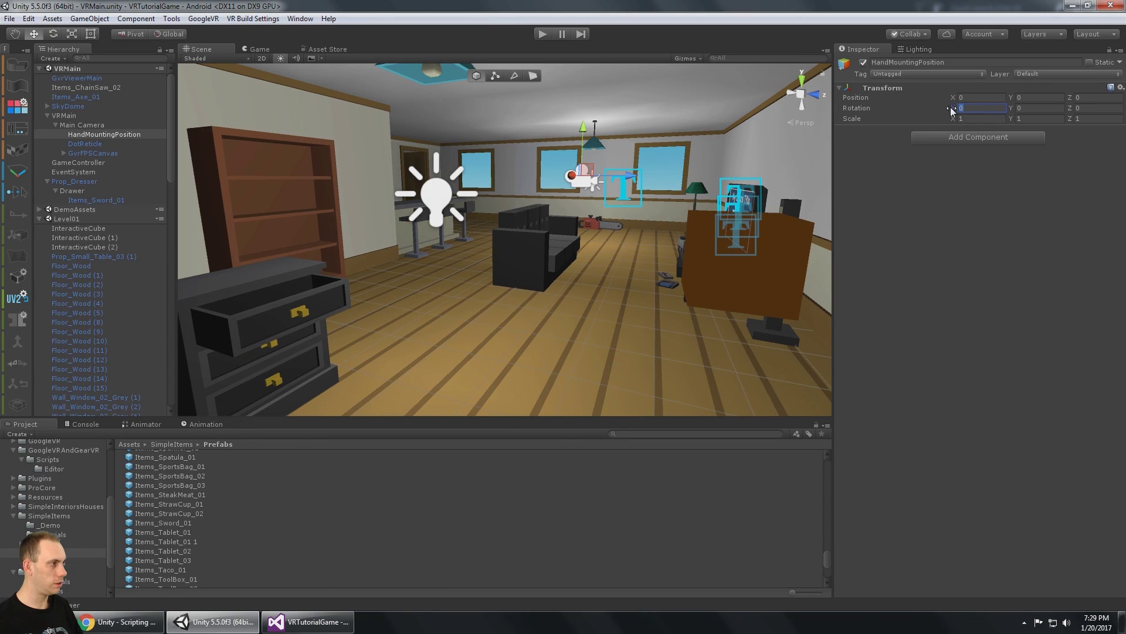
- Try changing the X and Y rotation of HandMountingPosition, reset both to 0, and save the scene
drag(951, 108, 1054, 107)
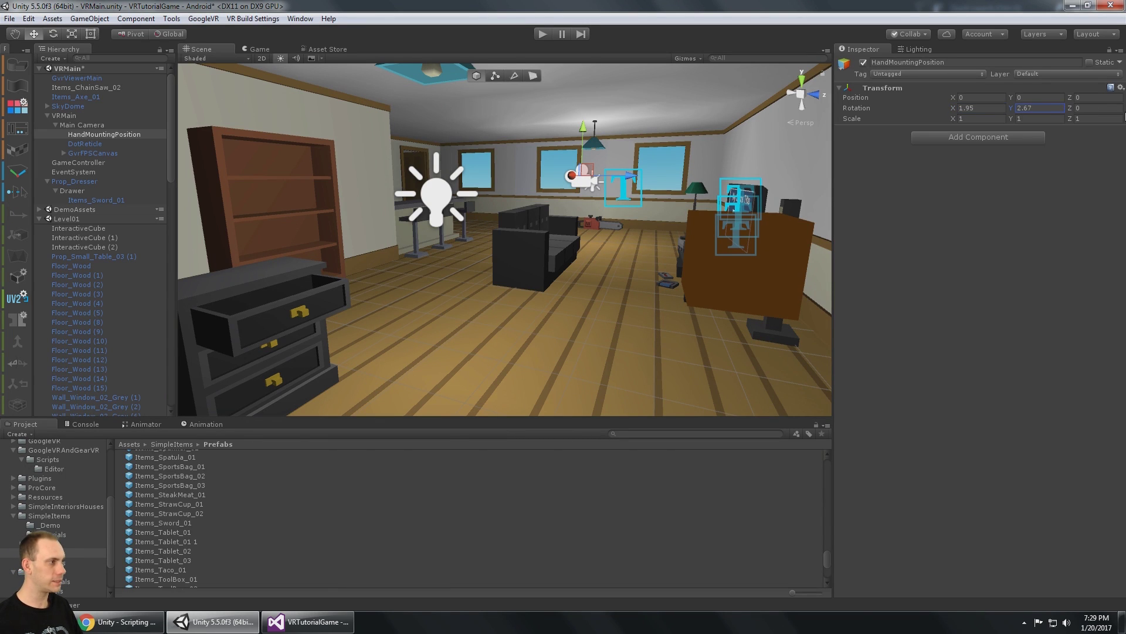
click(989, 109)
text(0)
key(Tab)
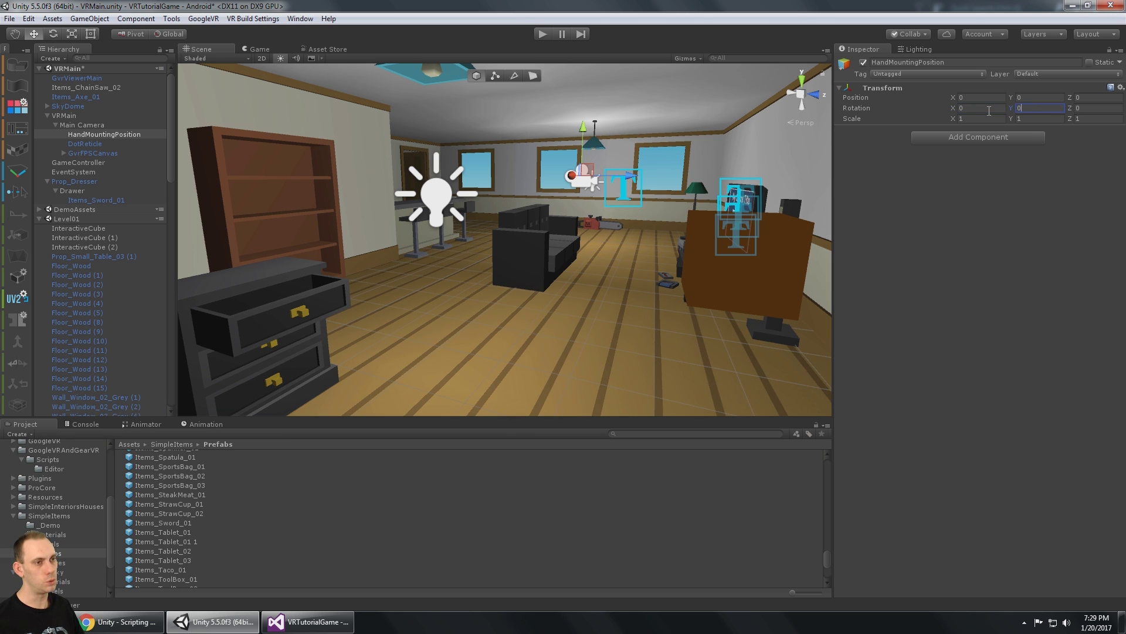
key(Tab)
key(ctrl+s)
- Inspect Items_Axe_01 near the bar stools and reselect HandMountingPosition under Main Camera
middle_drag(619, 246, 671, 245)
mouse_move(671, 245)
alt+mouse_down()
mouse_move(701, 248)
mouse_move(651, 256)
alt+mouse_up()
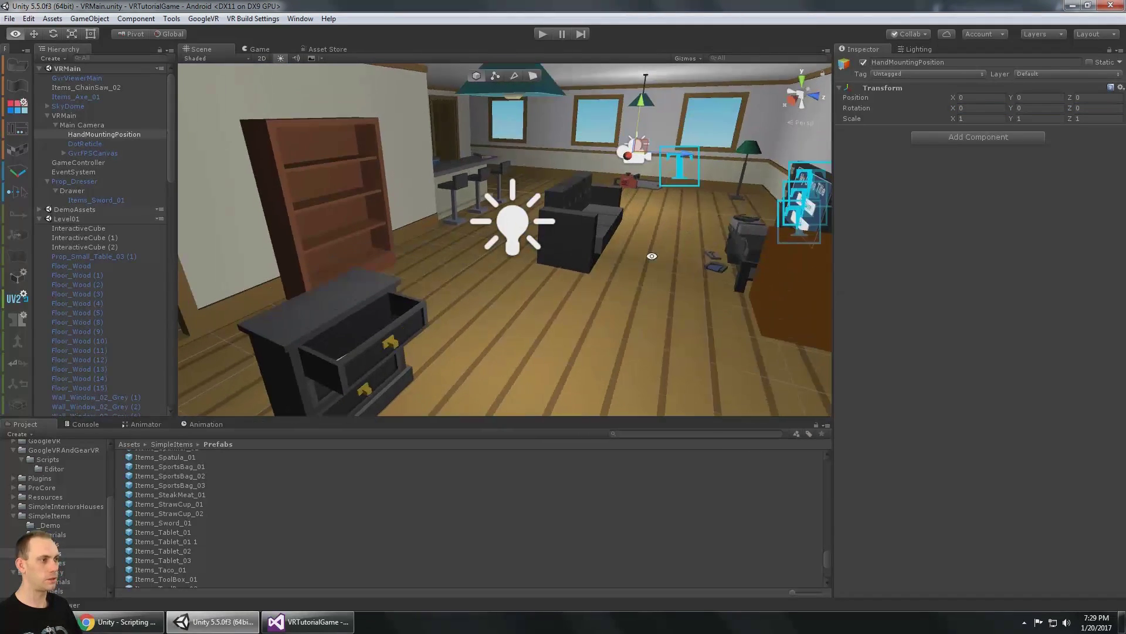
click(632, 178)
click(480, 163)
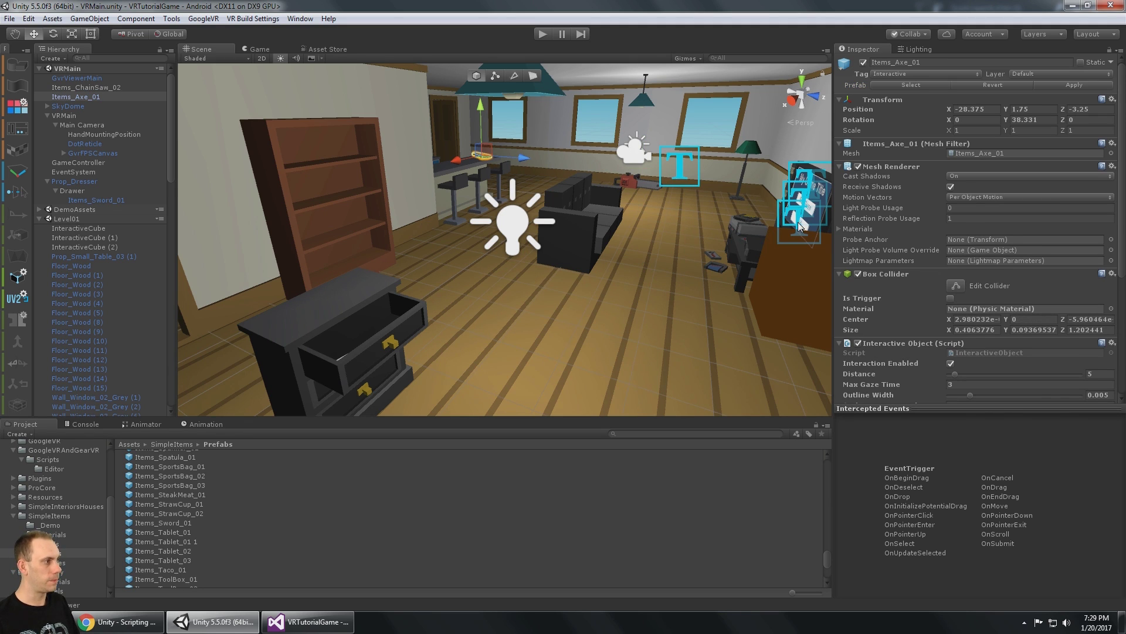
click(105, 135)
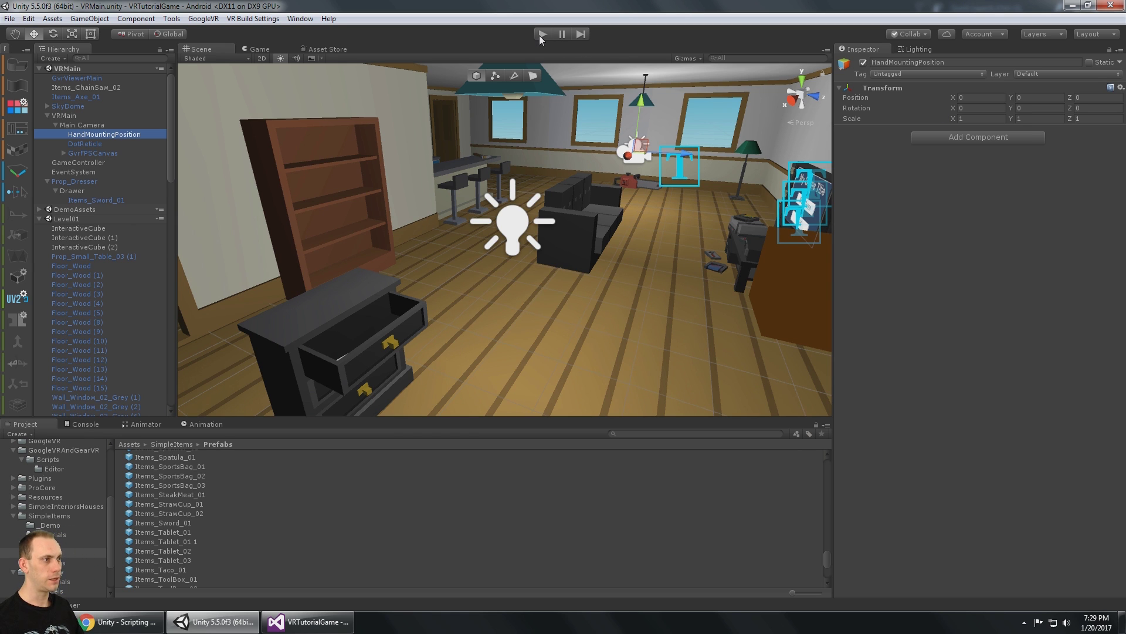
- Select the dresser's Drawer and slide it closed along Z to about 0.342
click(400, 351)
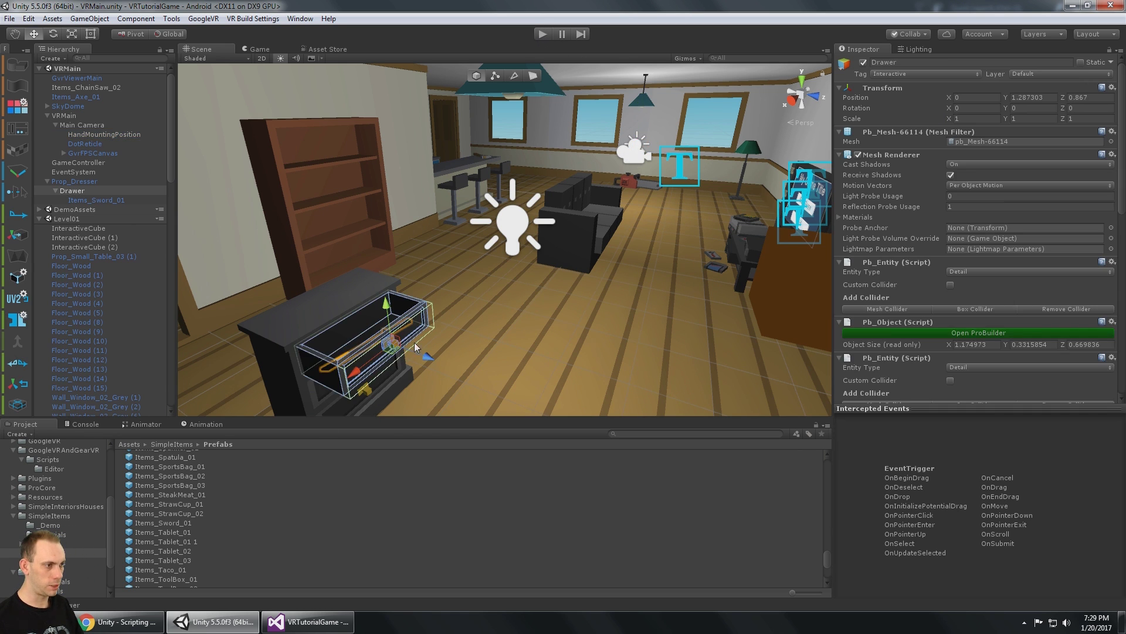
right_drag(415, 346, 588, 318)
drag(588, 318, 523, 303)
- Playtest the scene by walking to the dresser, opening and closing the drawer to check the sword inside, and stop the playtest
click(541, 33)
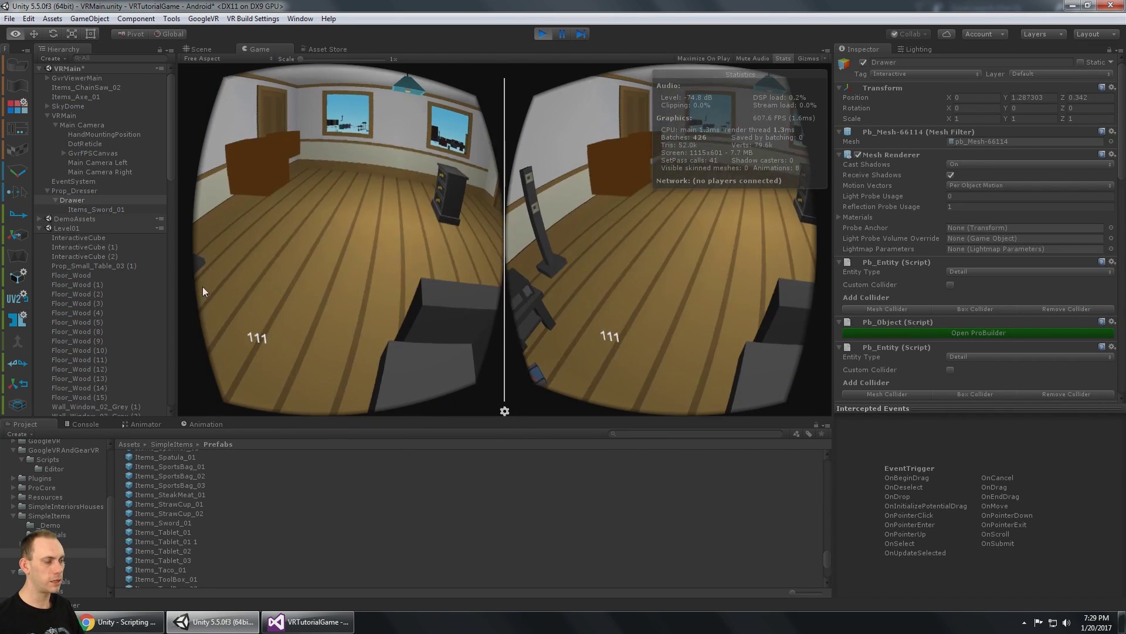
key(w)
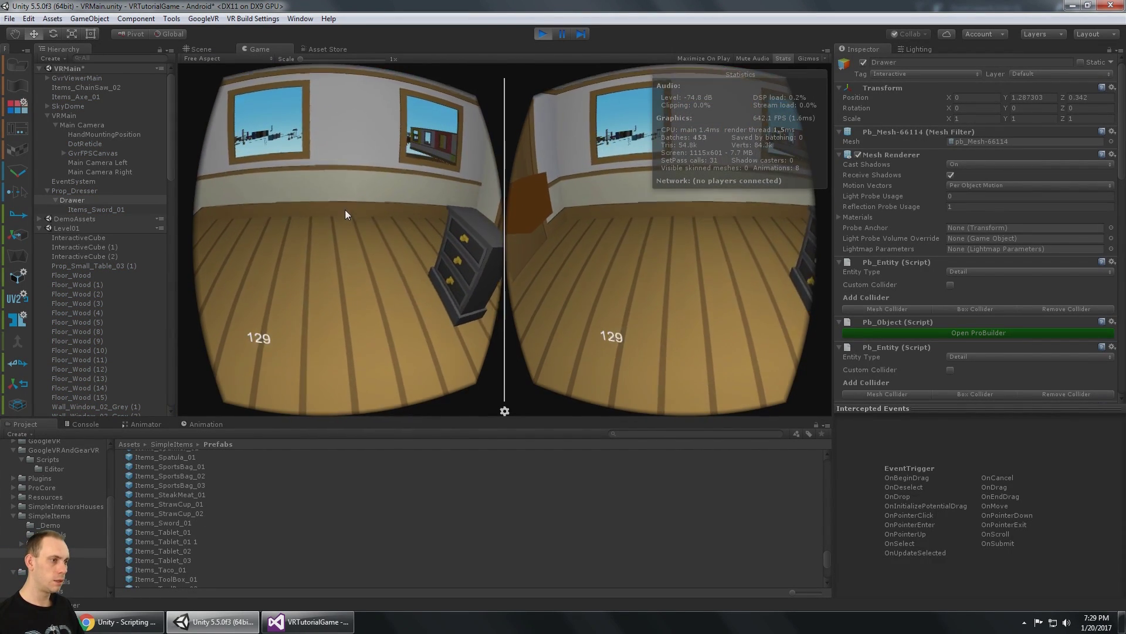
click(452, 248)
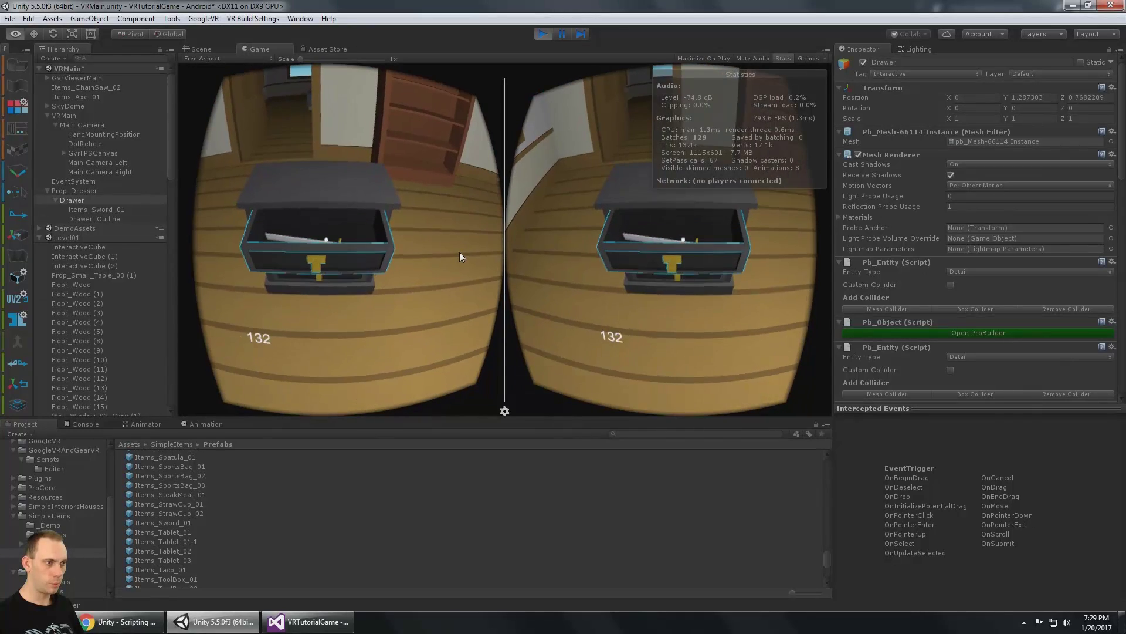
click(456, 256)
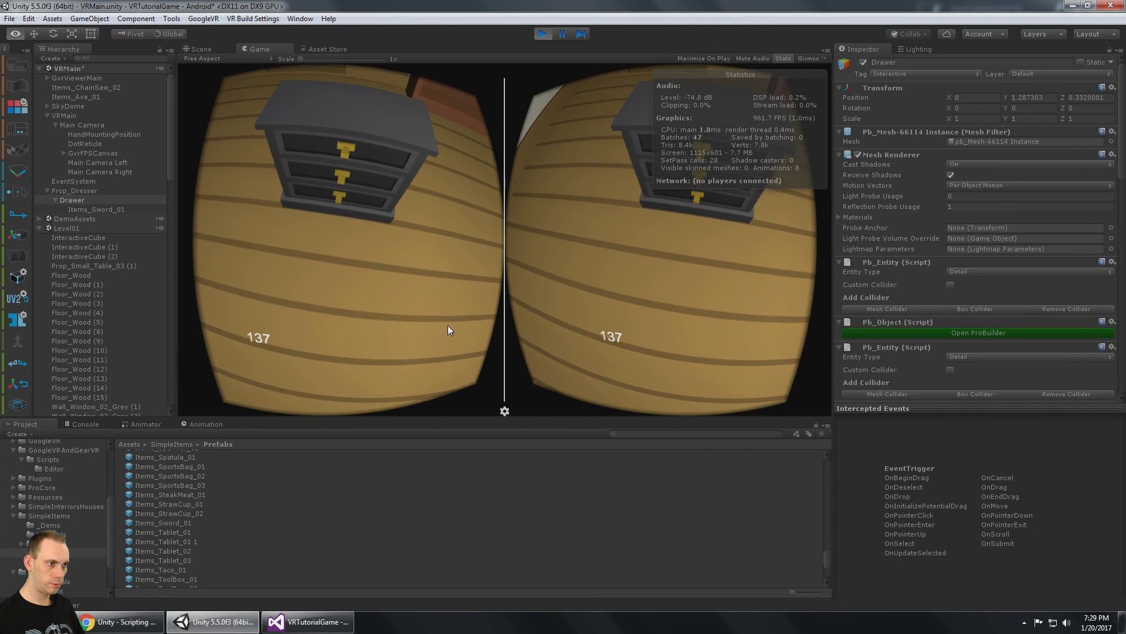
click(449, 253)
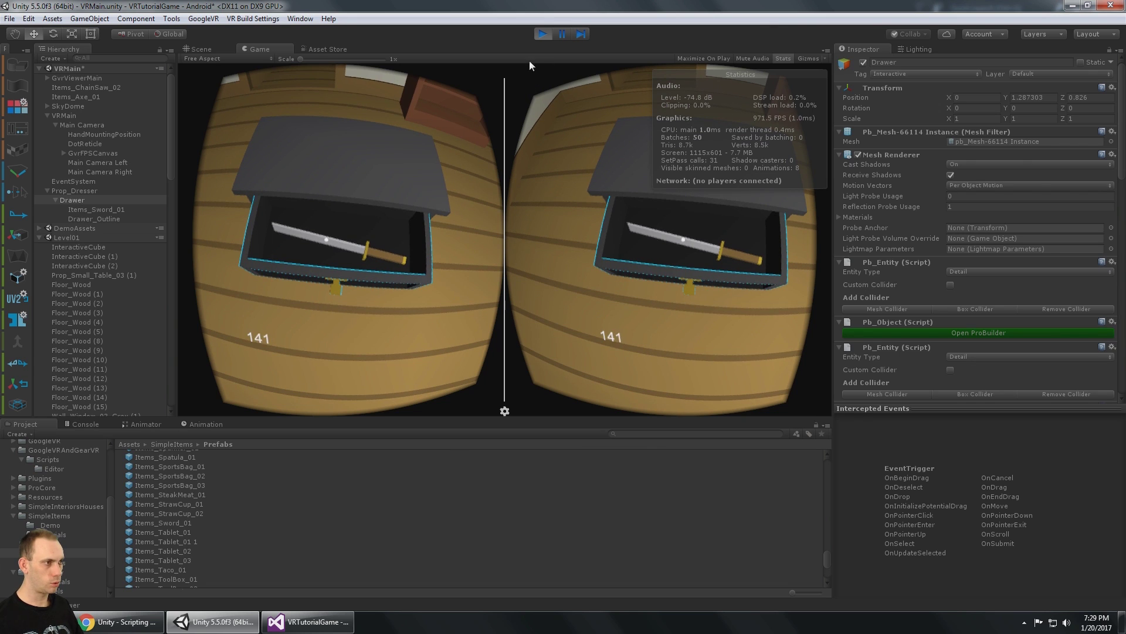
click(542, 34)
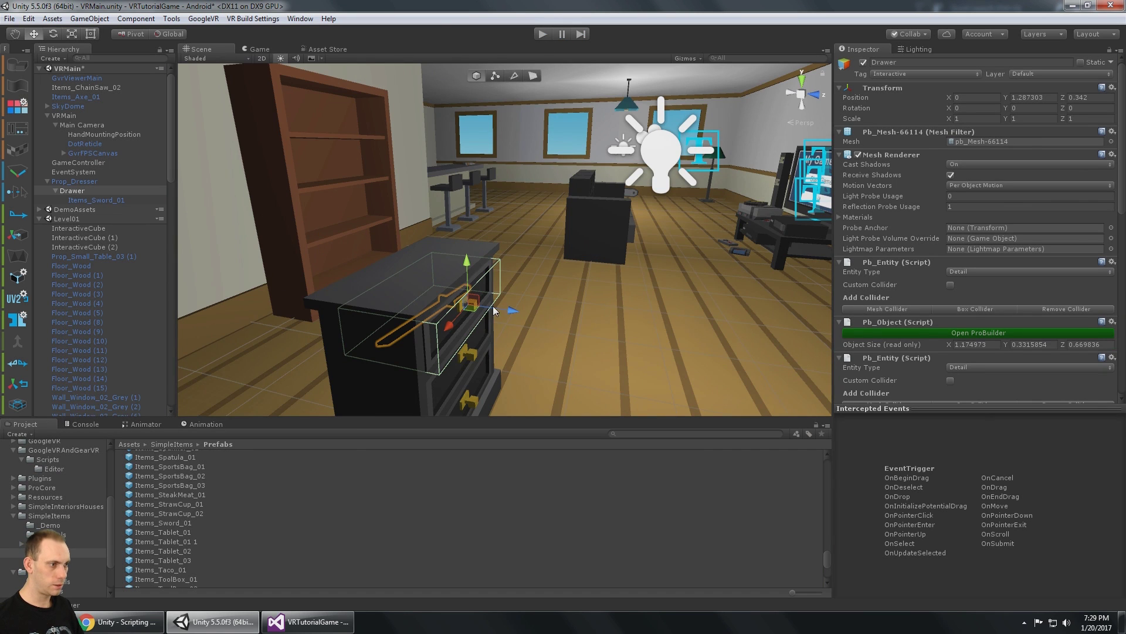
- Add a Box Collider component to Items_Sword_01 inside the drawer and save the scene
right_drag(551, 300, 608, 272)
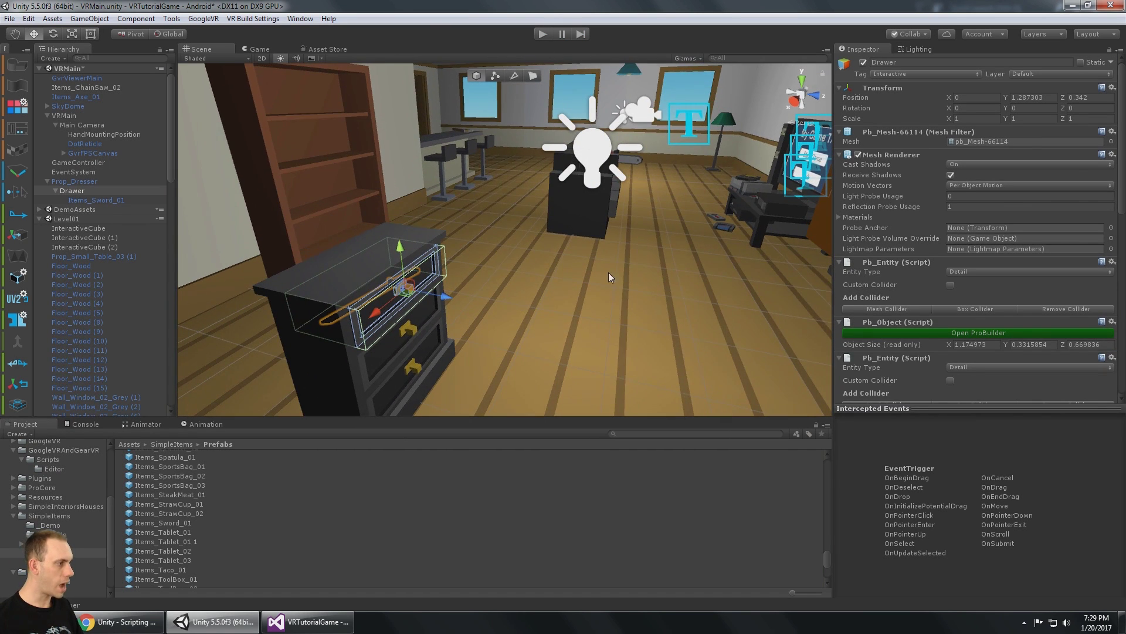
scroll(991, 368, down, 10)
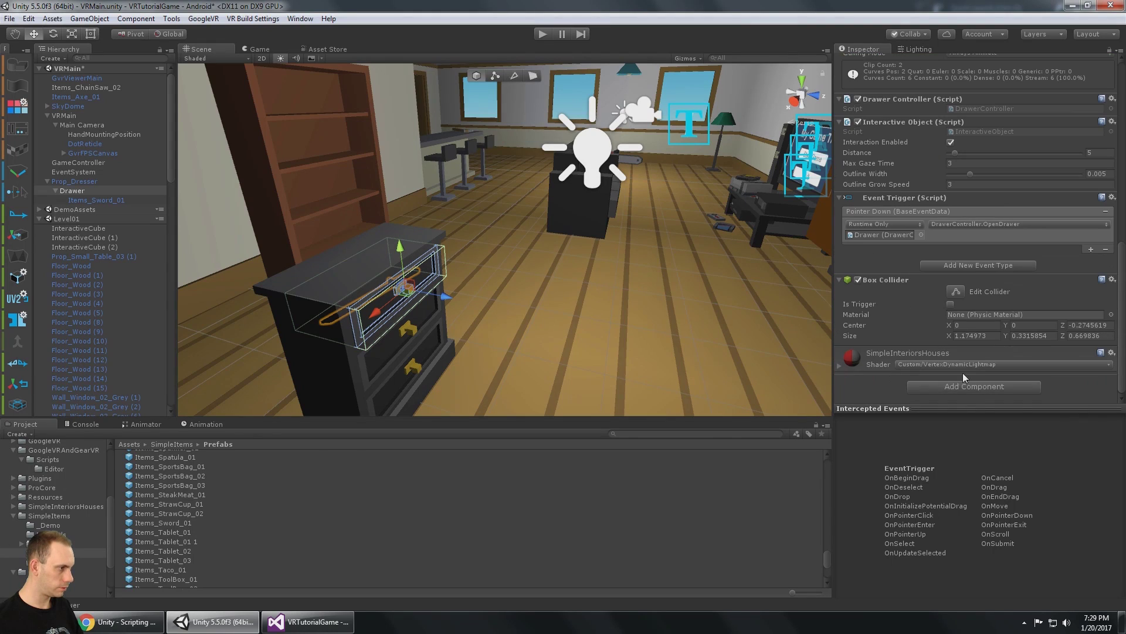
click(982, 384)
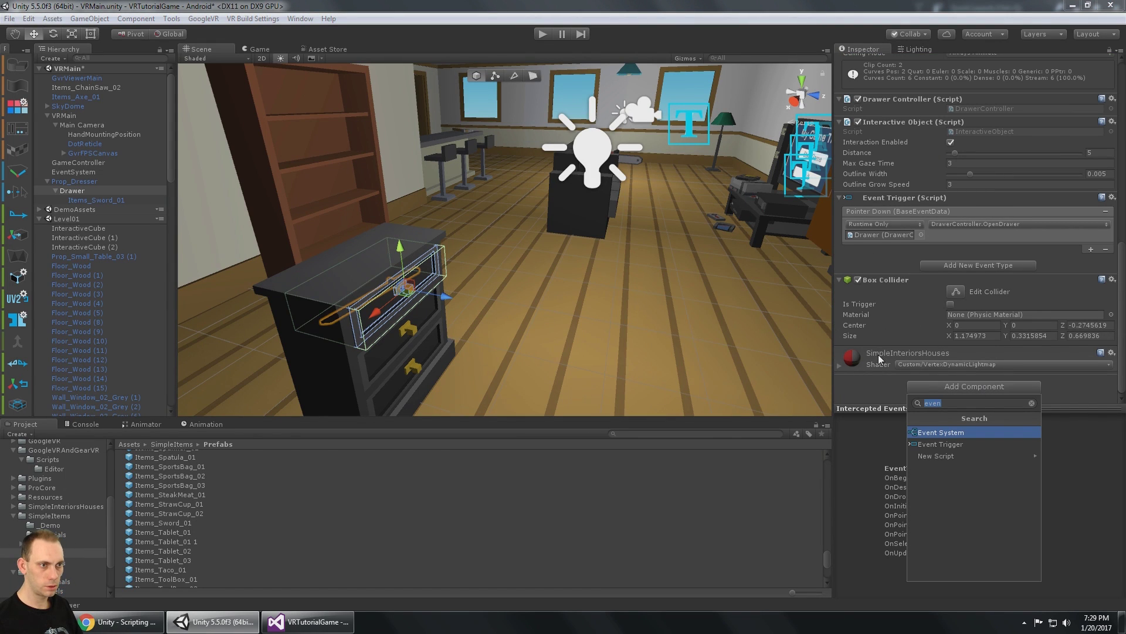
click(104, 201)
click(130, 200)
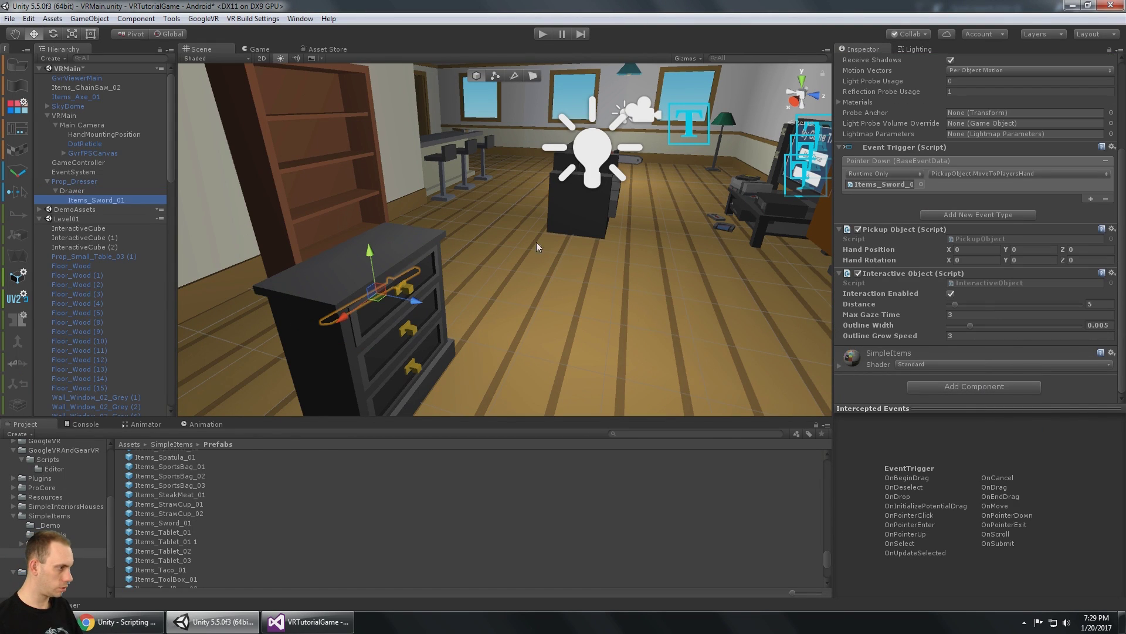
click(973, 388)
text(b)
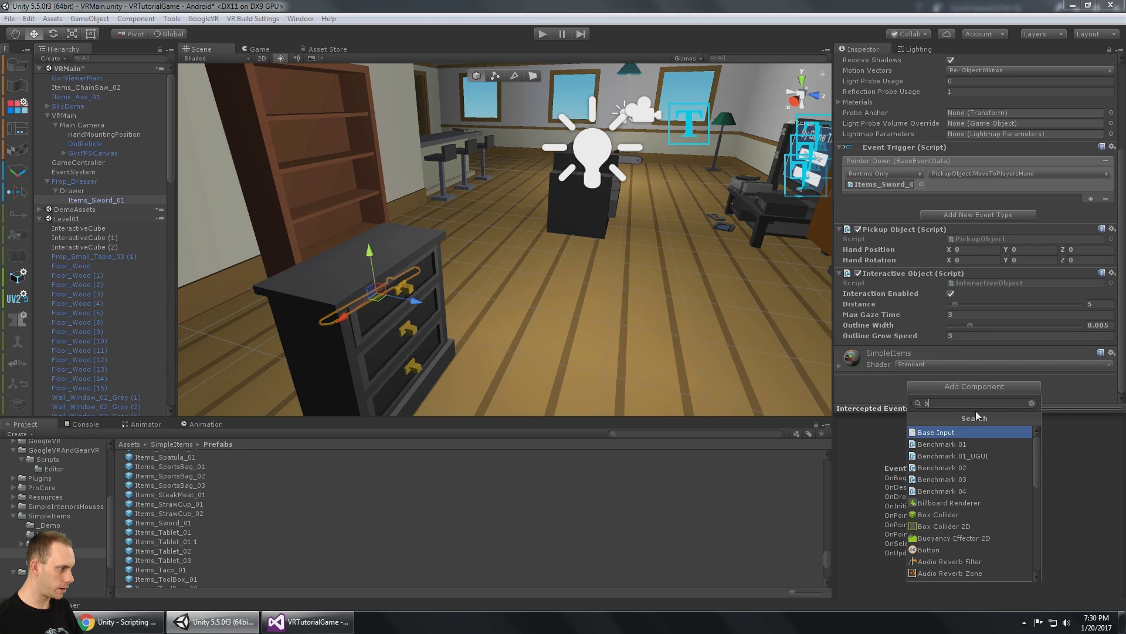
click(960, 513)
scroll(994, 287, down, 1)
scroll(488, 241, up, 3)
middle_drag(488, 241, 517, 233)
key(ctrl+s)
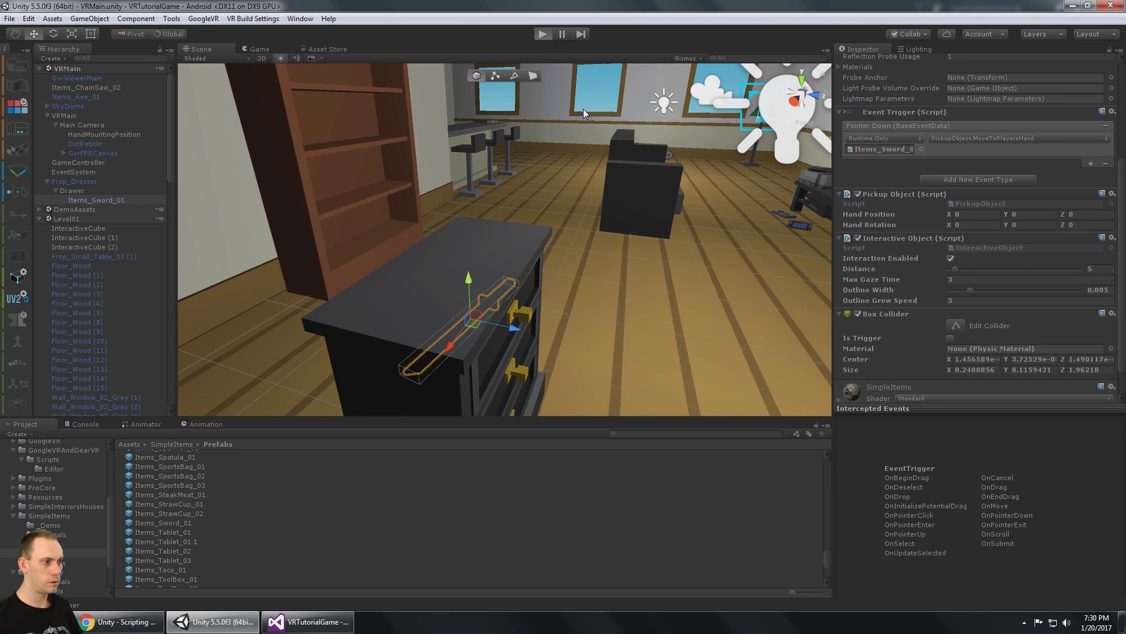
- Playtest opening the drawer, examine the sword and its collider in the Scene view, and end the playtest
key(ctrl+p)
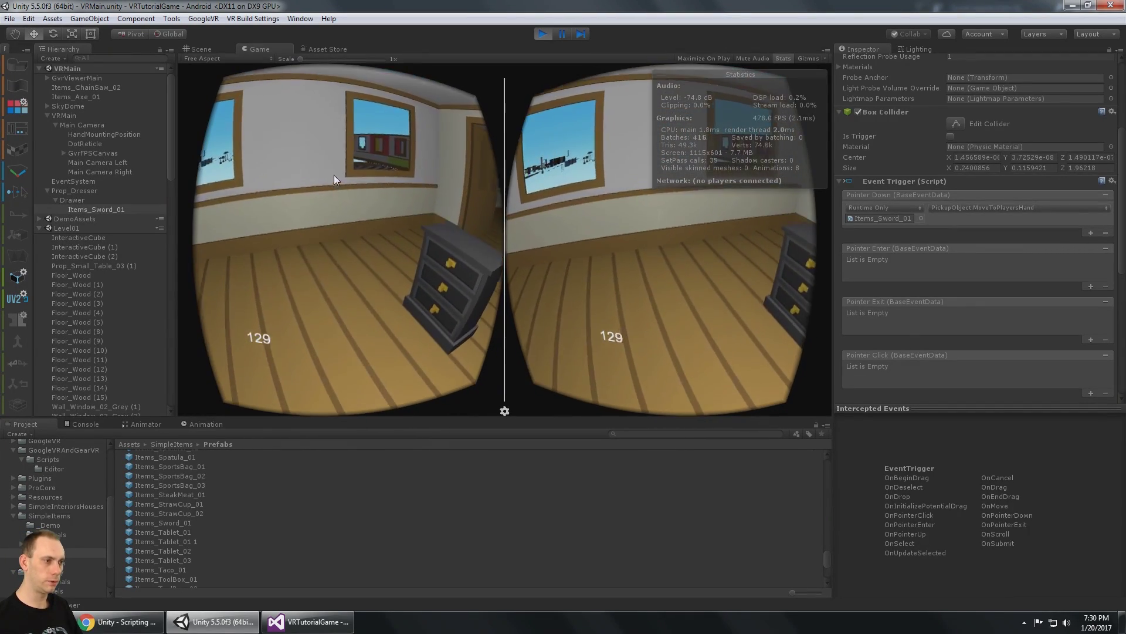
alt+click(433, 239)
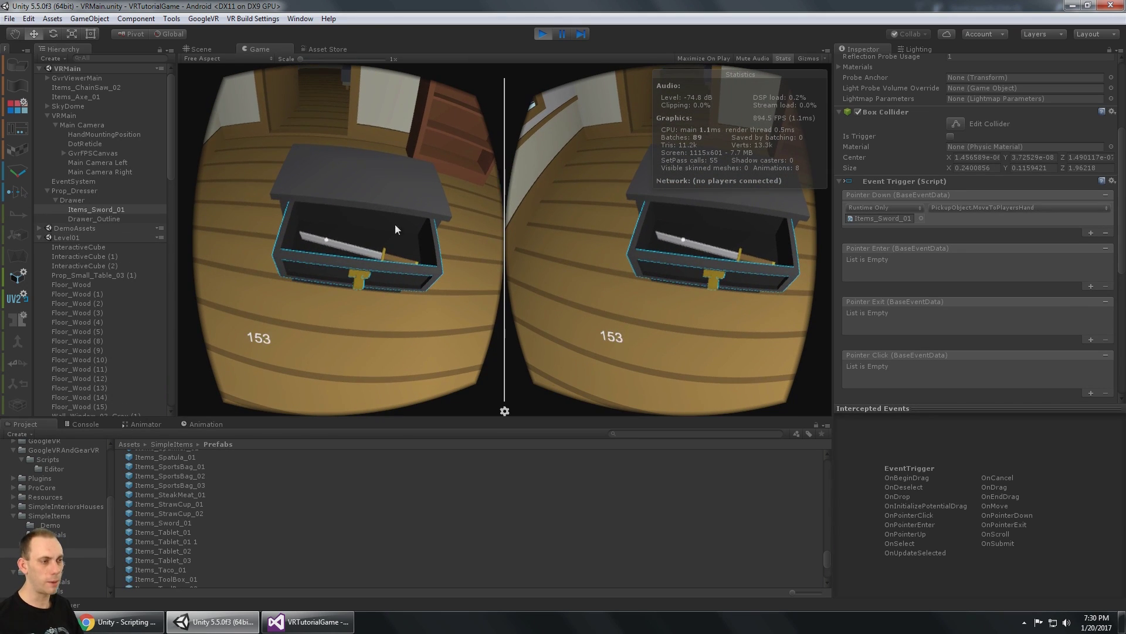
click(199, 49)
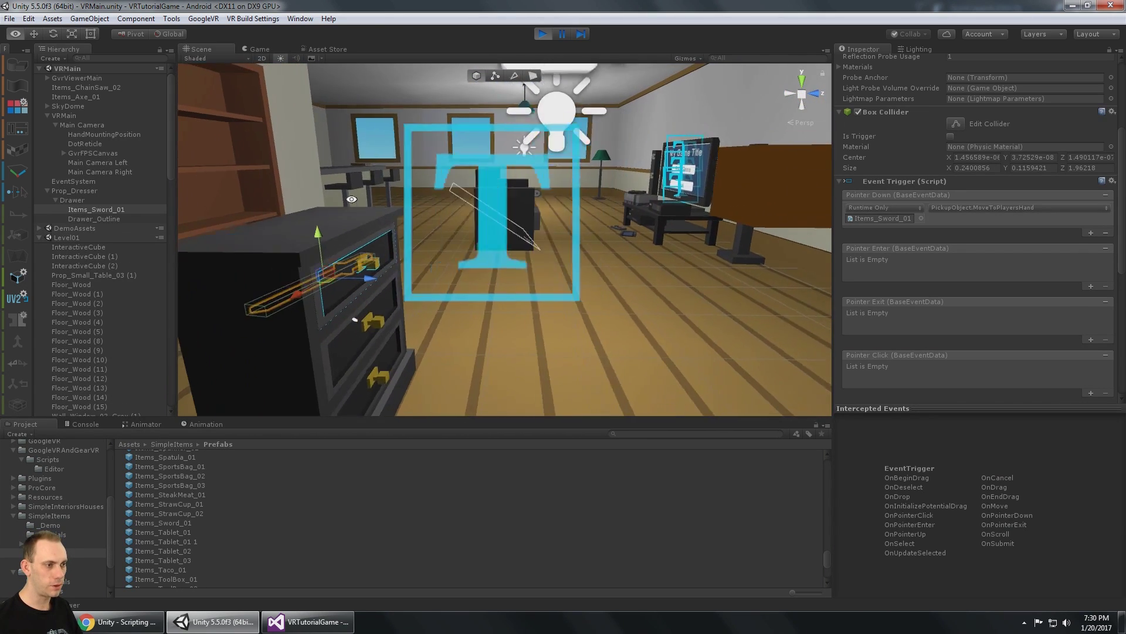
middle_drag(356, 202, 360, 203)
click(542, 33)
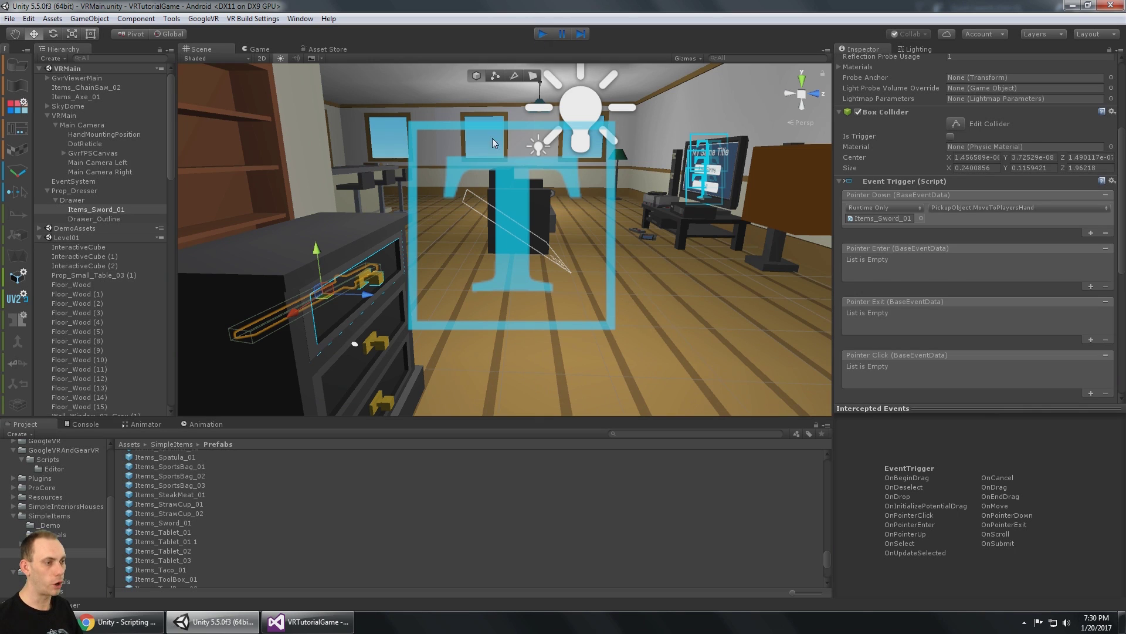
- Pull the Drawer out of Prop_Dresser along Z to about 0.861 and examine how its collider surrounds the sword
middle_drag(345, 287, 356, 261)
alt+drag(355, 261, 436, 323)
click(75, 181)
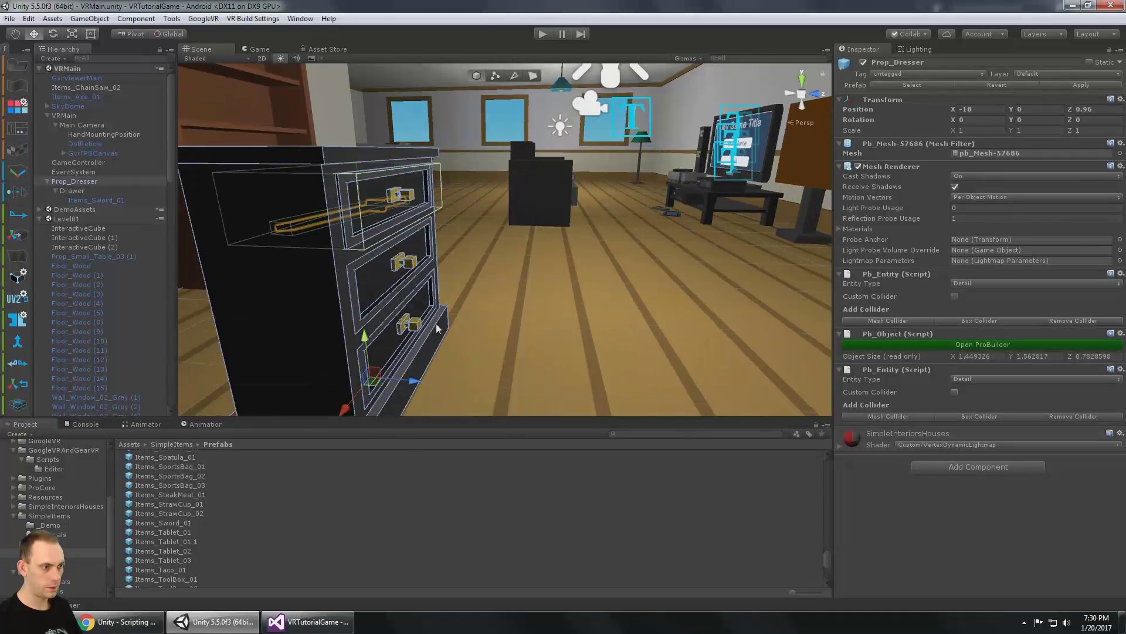
middle_drag(435, 323, 413, 305)
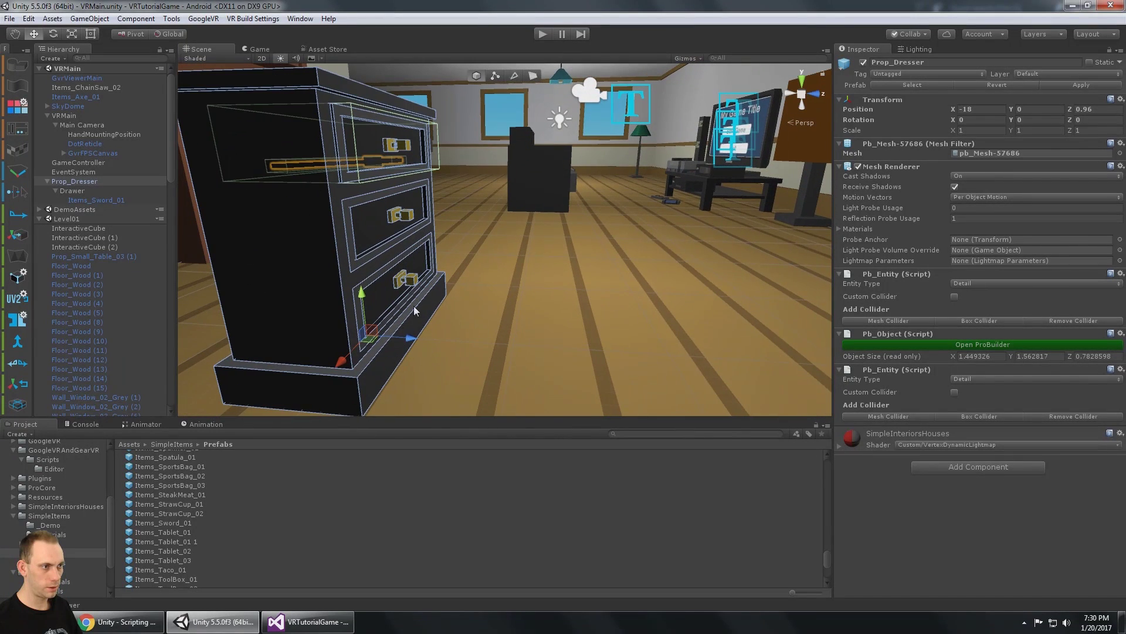
click(92, 189)
alt+drag(424, 279, 545, 269)
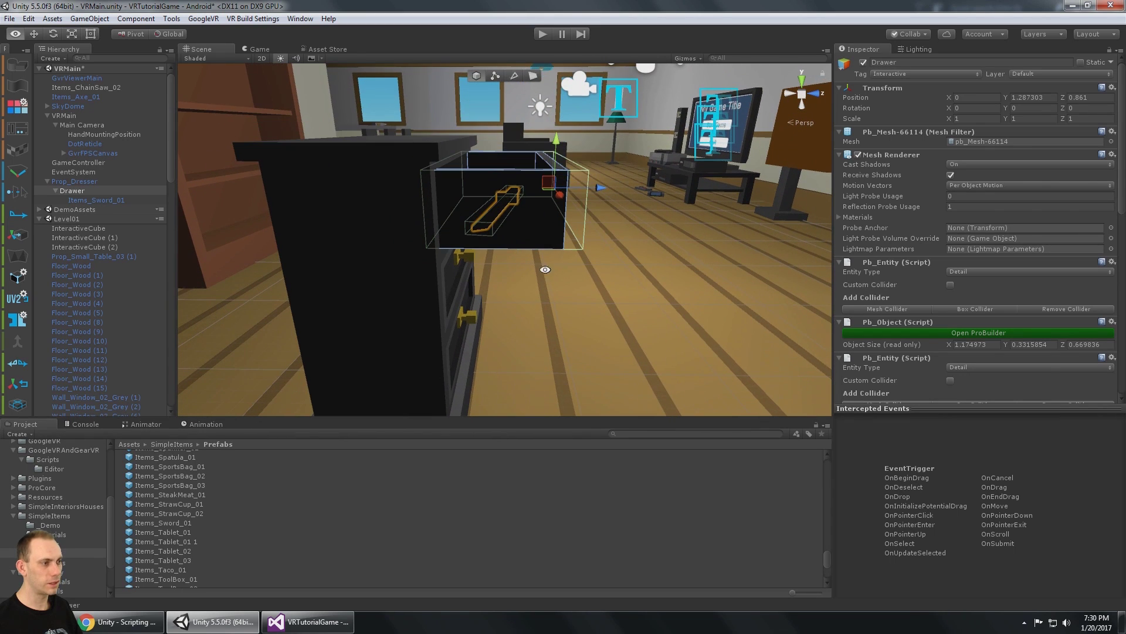
alt+drag(508, 206, 587, 174)
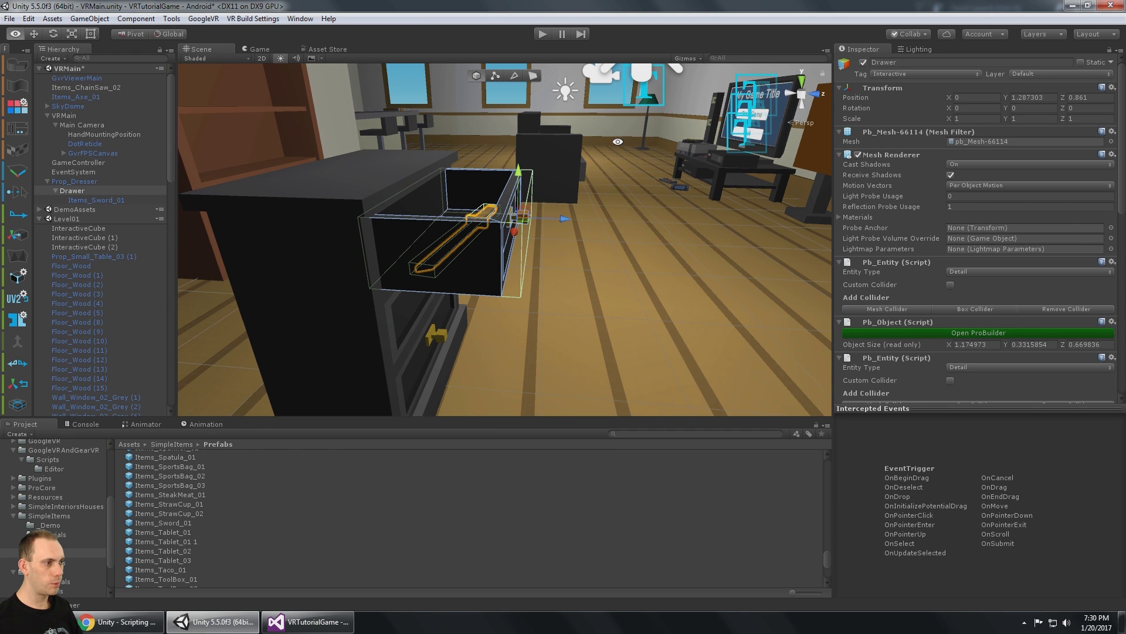
alt+drag(617, 141, 599, 165)
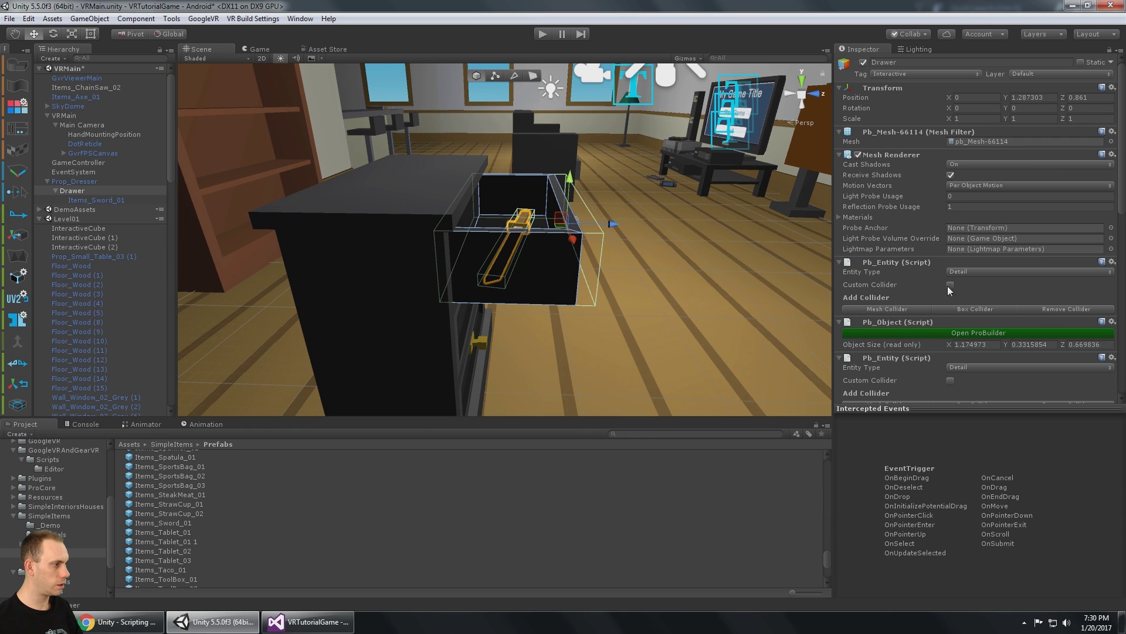
- Edit the Drawer's Box Collider so it covers only the front panel, about 0.33 high and 0.07 deep
scroll(947, 286, down, 10)
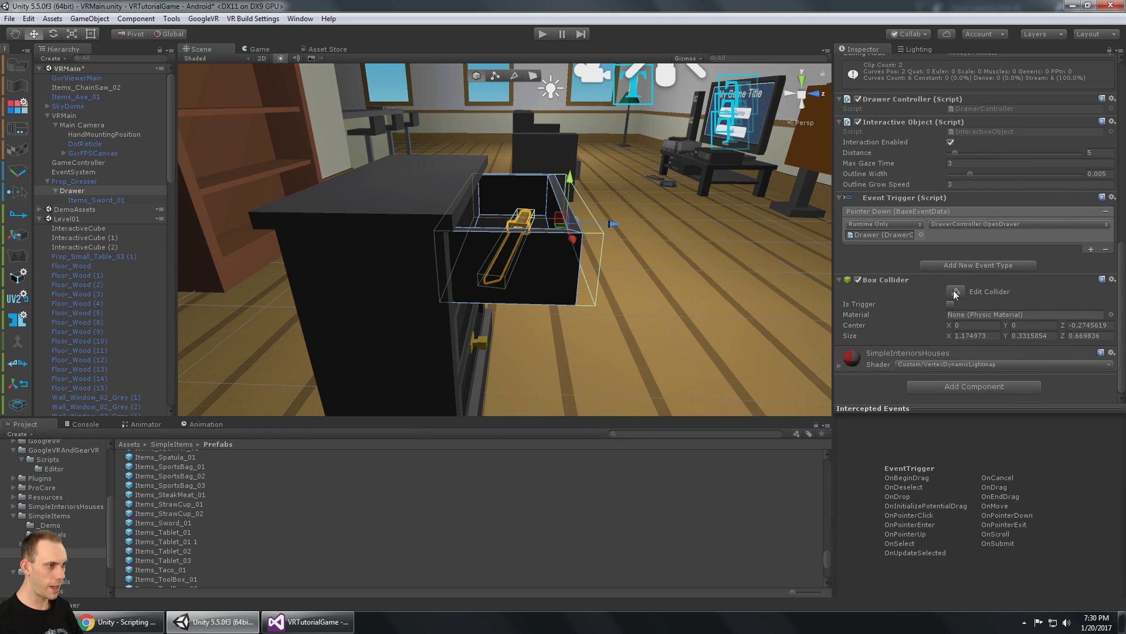
alt+drag(772, 214, 557, 220)
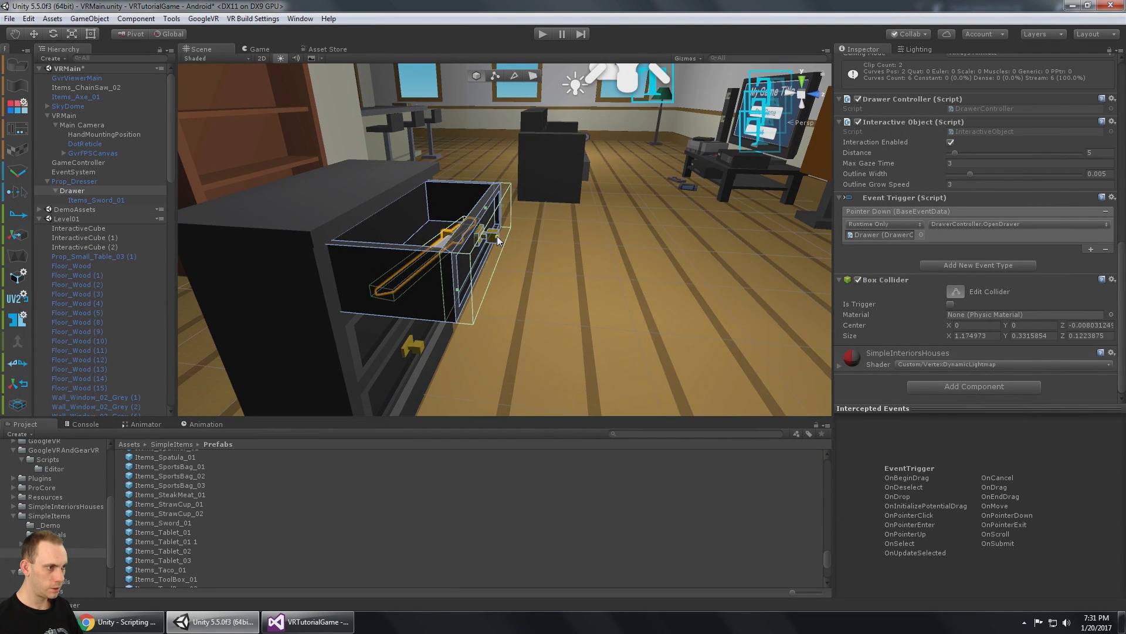
drag(498, 240, 440, 181)
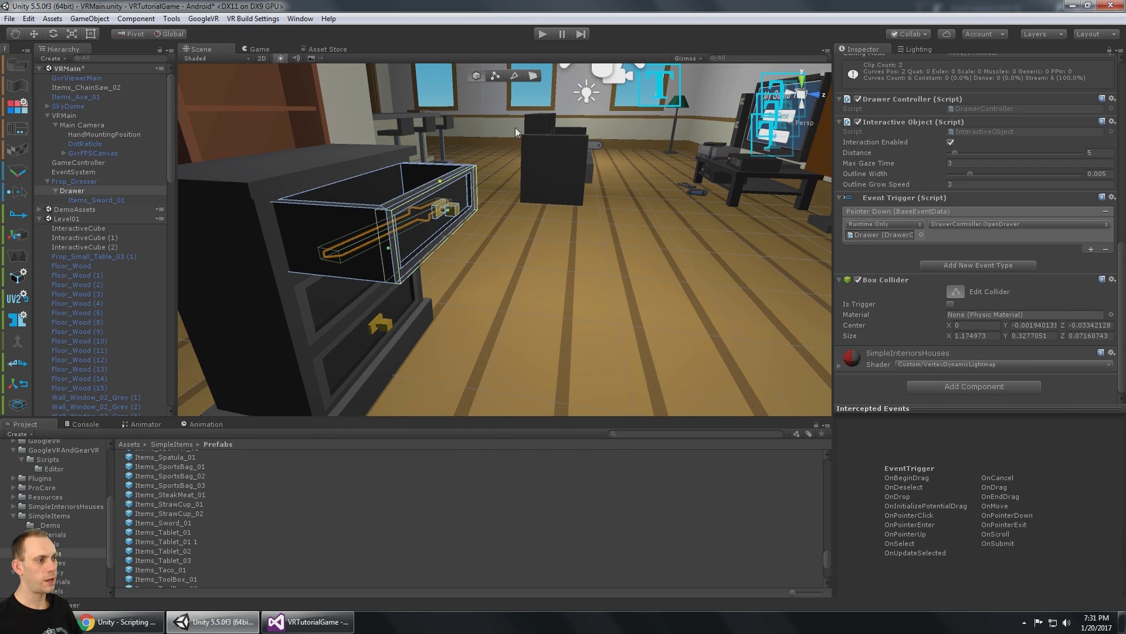
alt+drag(516, 132, 475, 234)
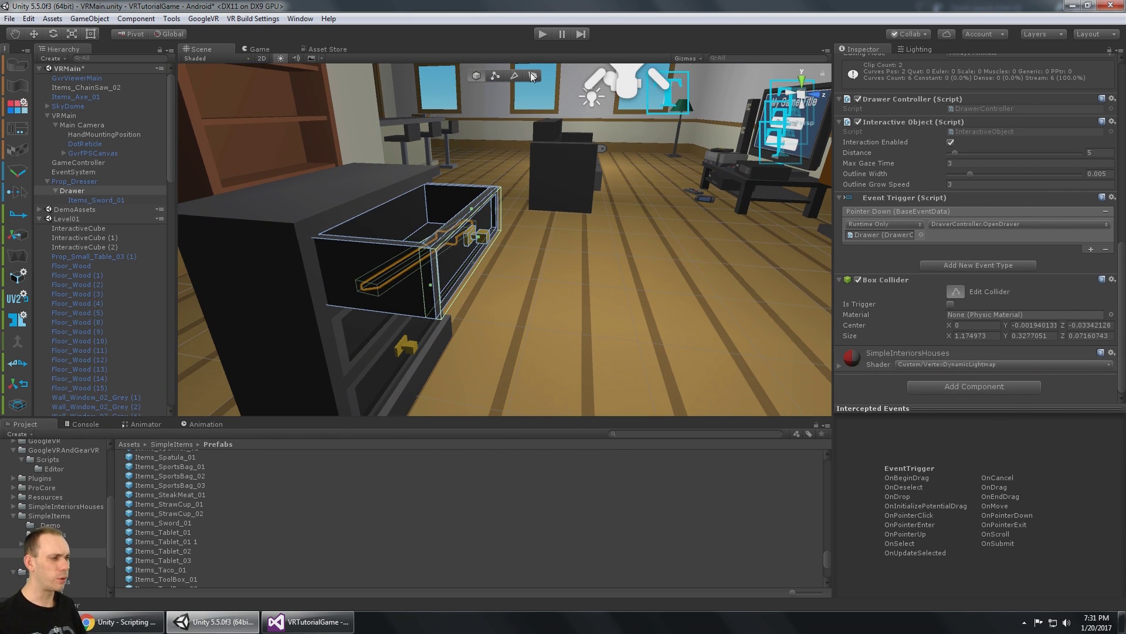
- Briefly run and stop the game, slide the Drawer back into the dresser to about Z 0.34, and keep the Drawer selected
click(542, 34)
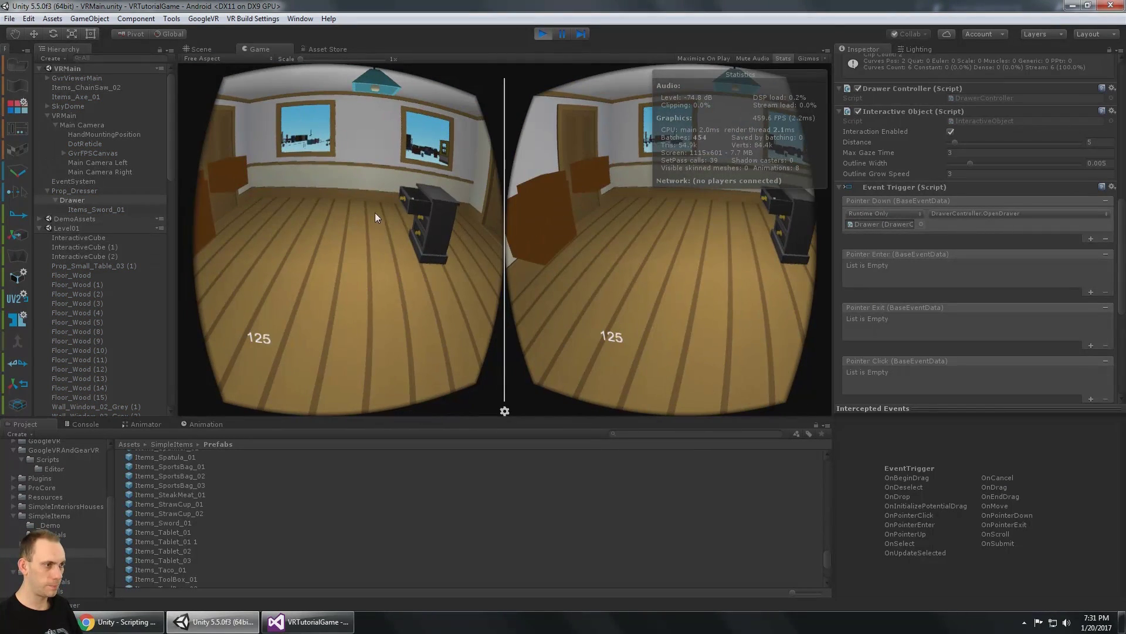
click(542, 35)
key(w)
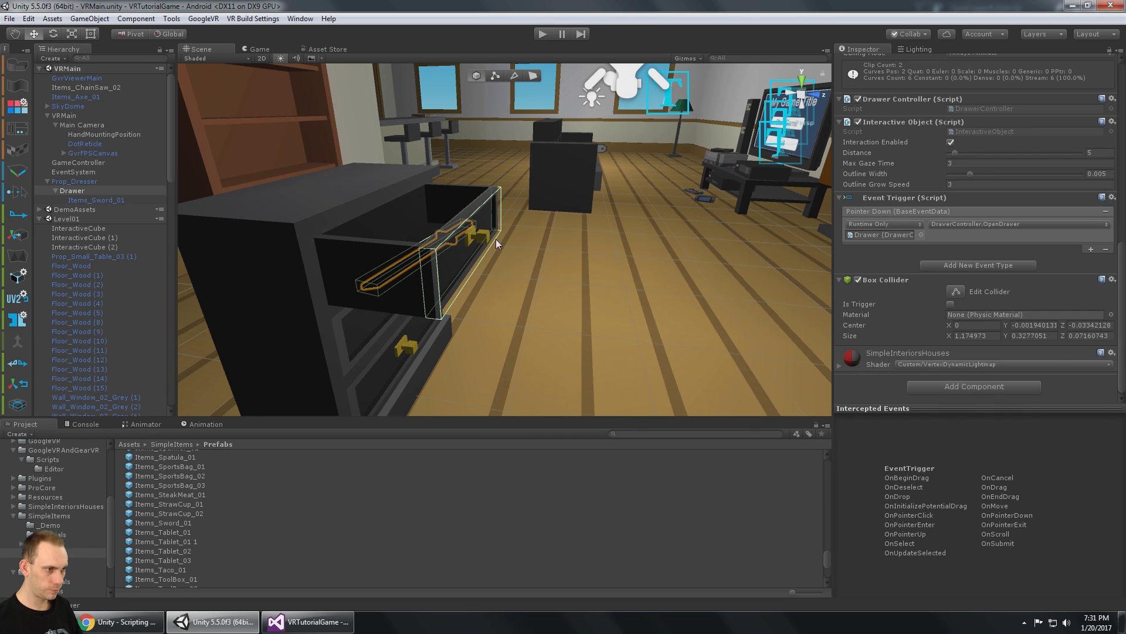
drag(519, 238, 438, 231)
click(517, 242)
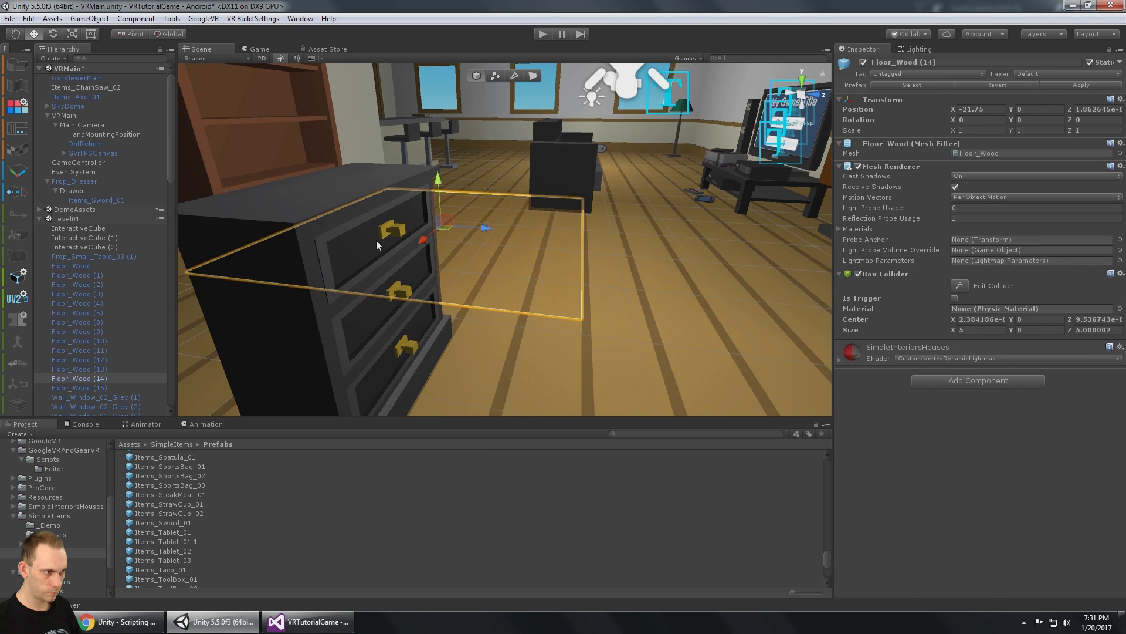
click(424, 245)
- Playtest repeatedly opening and closing the drawer while gazing at the sword and the front panel, and end the playtest
click(543, 34)
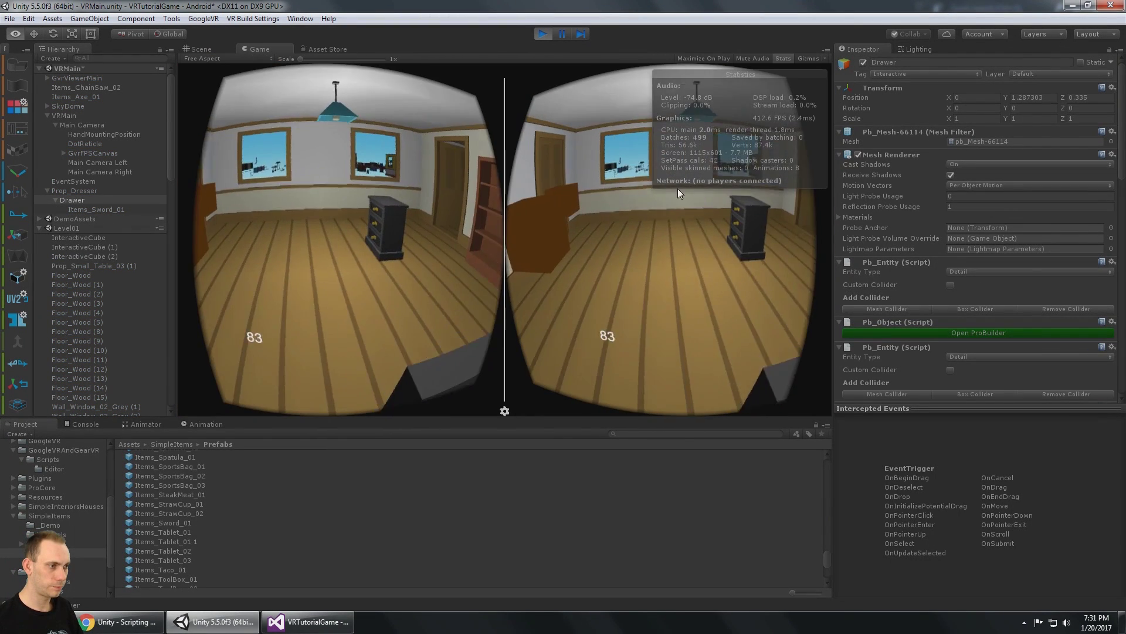
key(w)
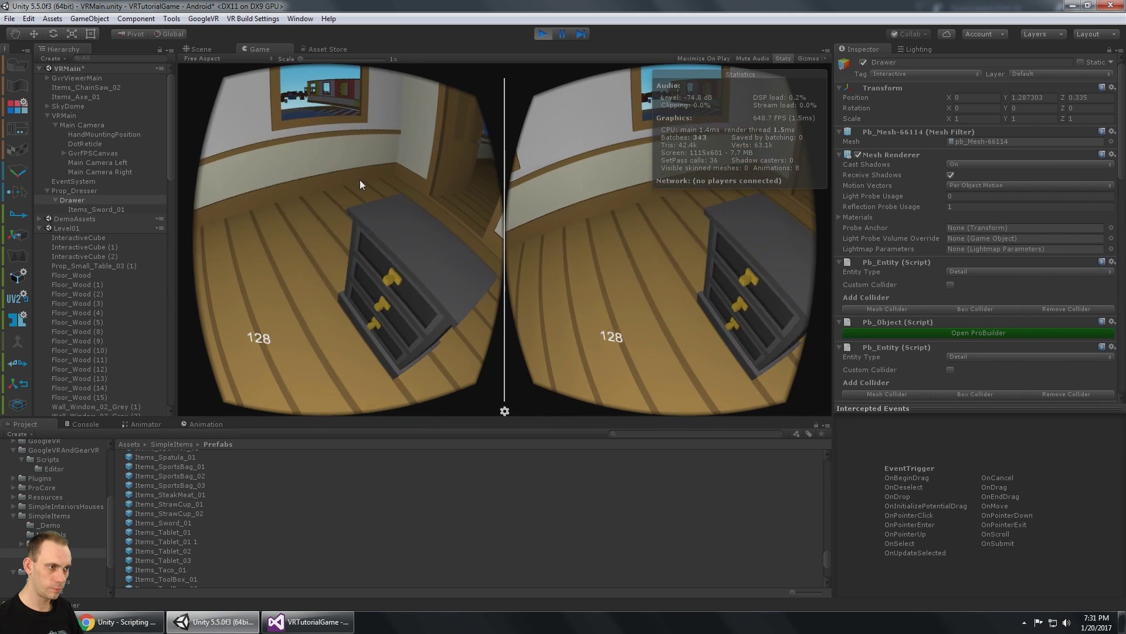
alt+click(408, 239)
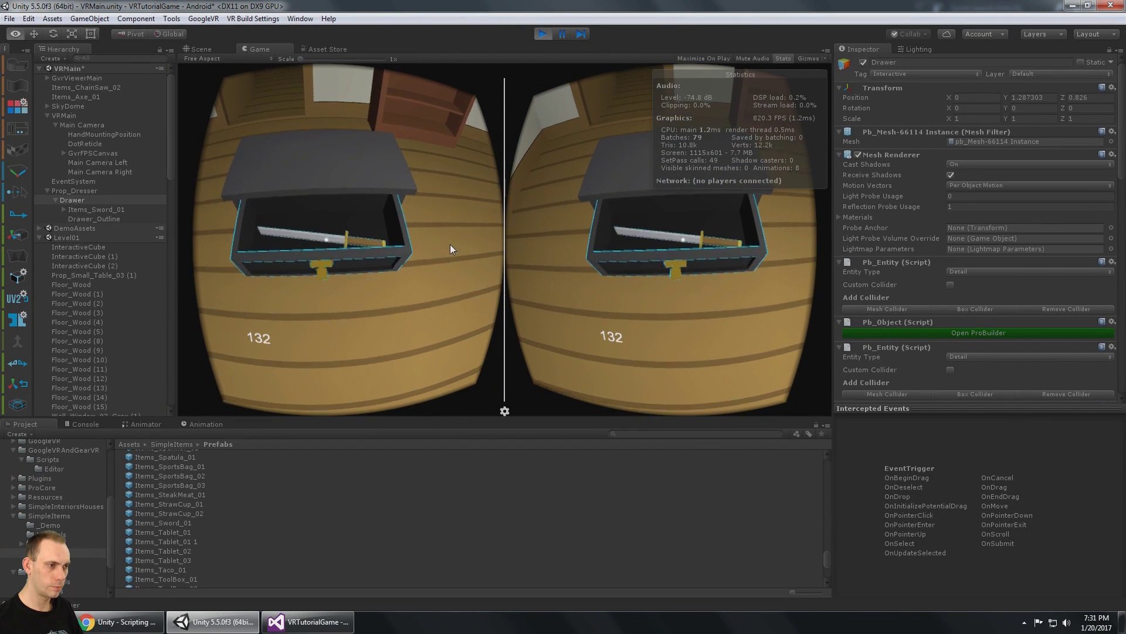
click(448, 254)
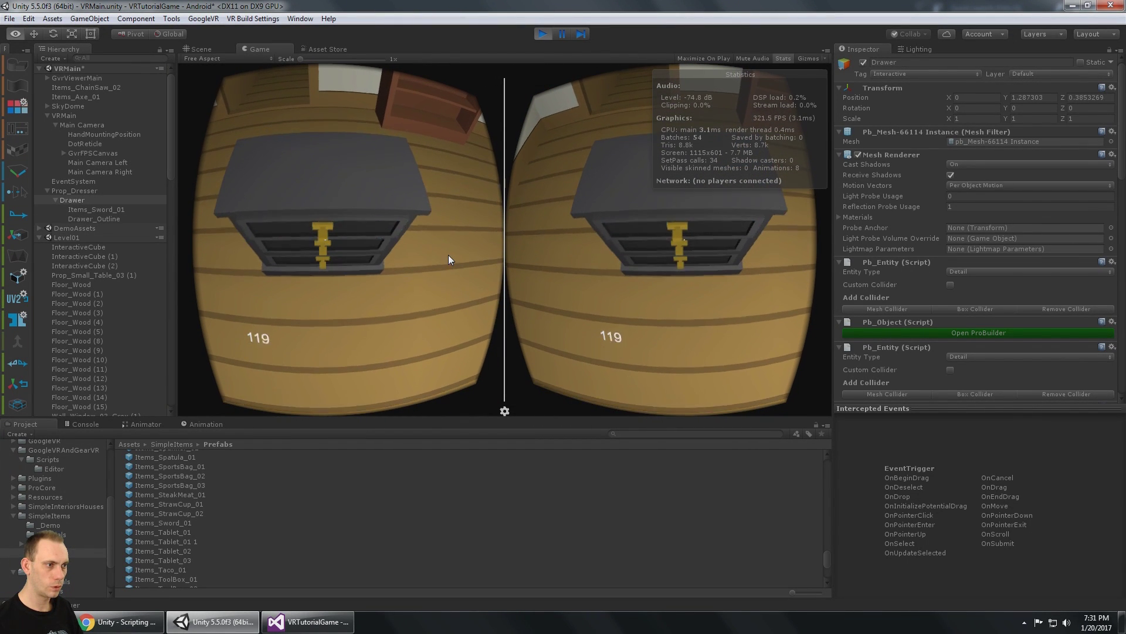
click(449, 255)
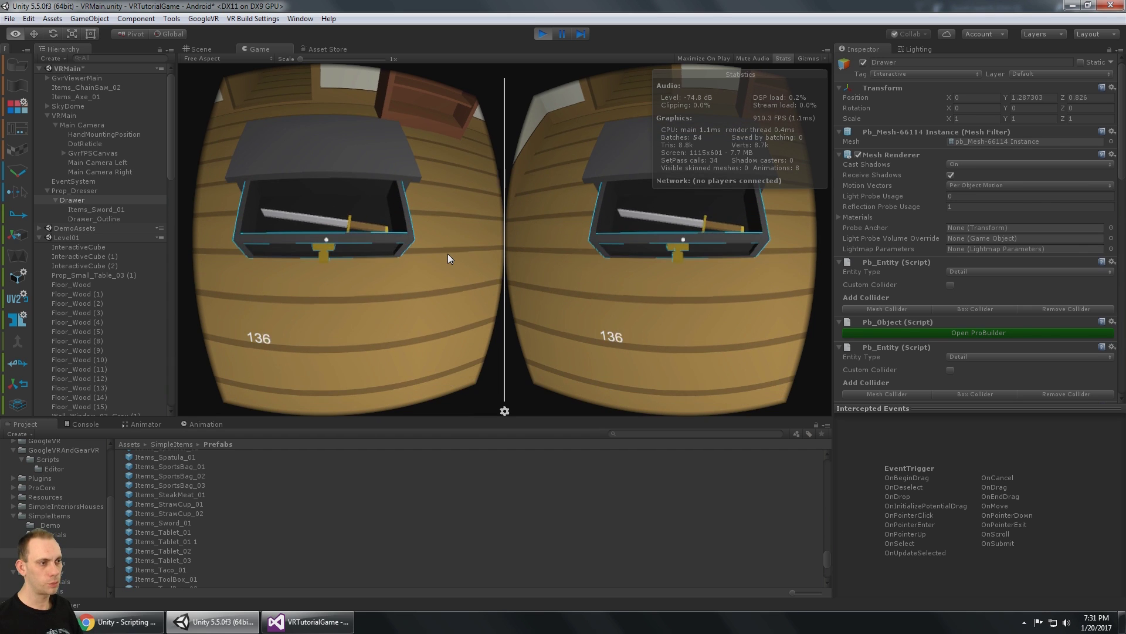
click(448, 255)
click(448, 253)
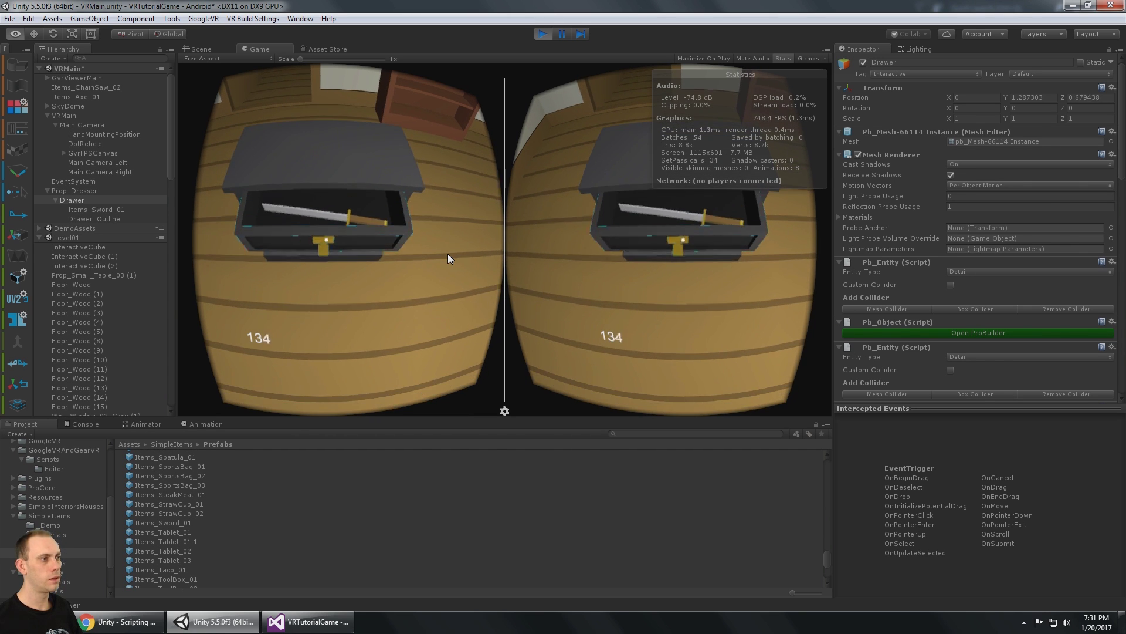
click(462, 231)
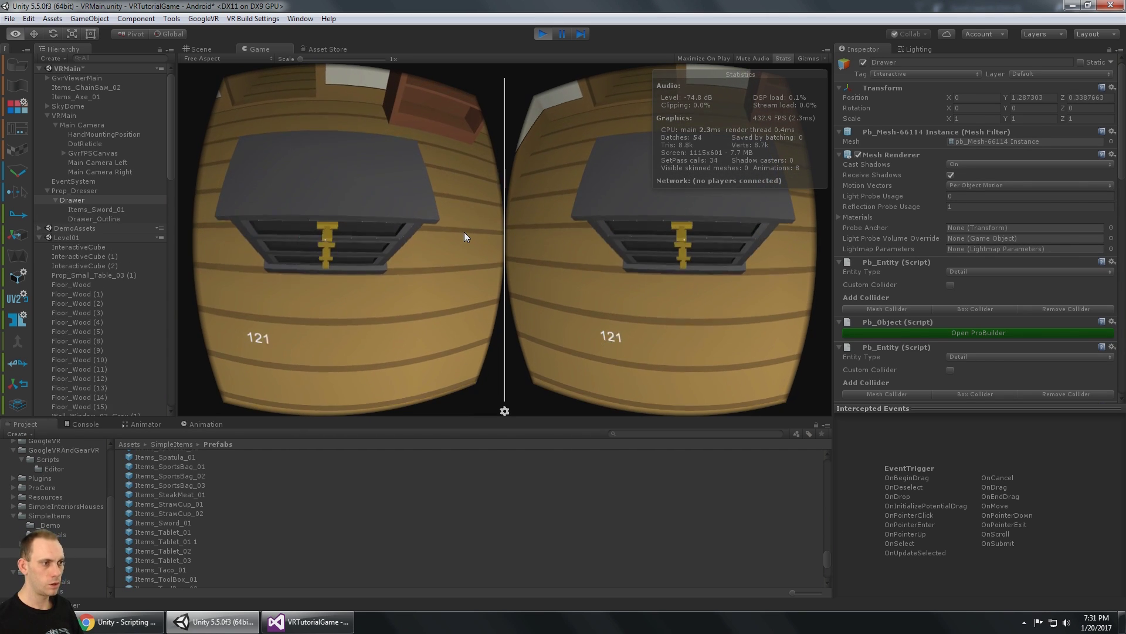
click(463, 231)
click(543, 34)
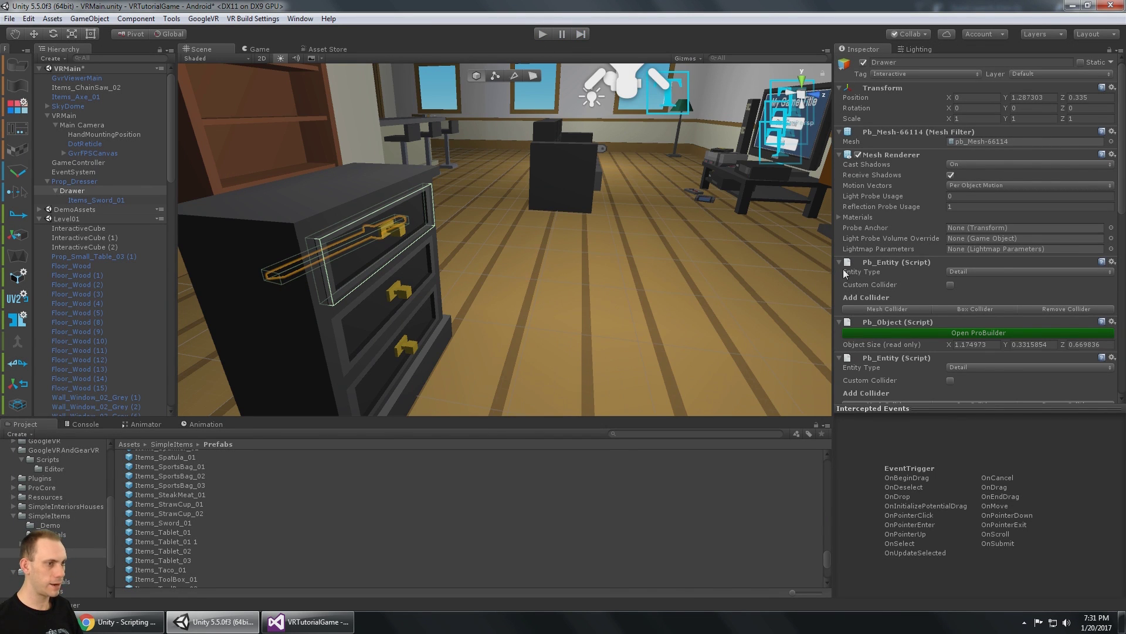
- Enable Is Trigger on the Drawer's Box Collider
scroll(933, 230, down, 10)
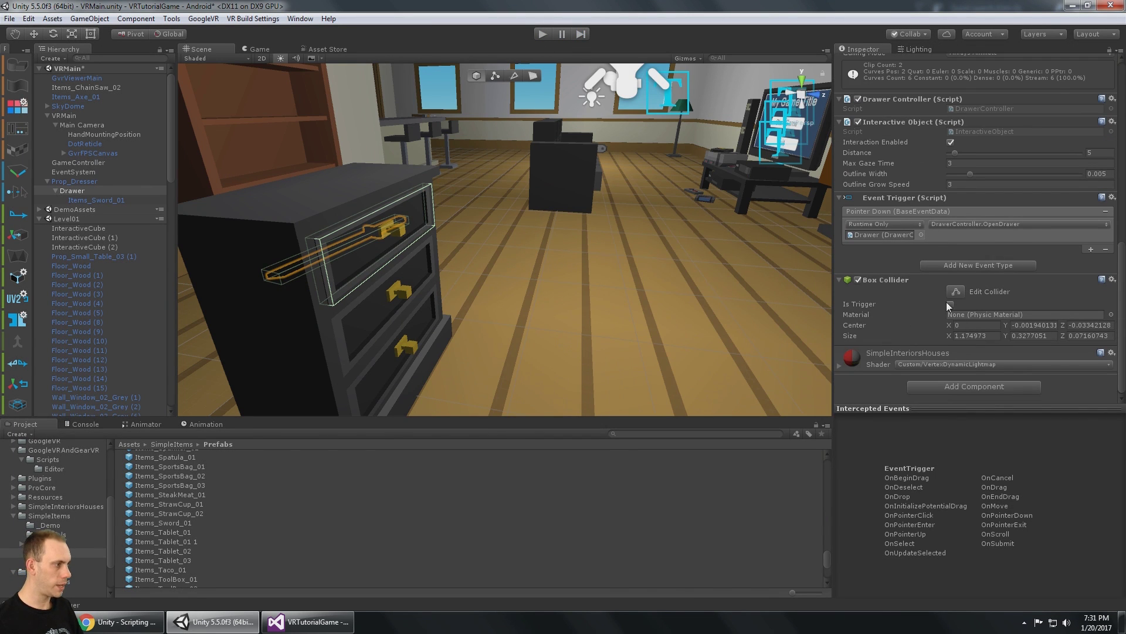
click(950, 304)
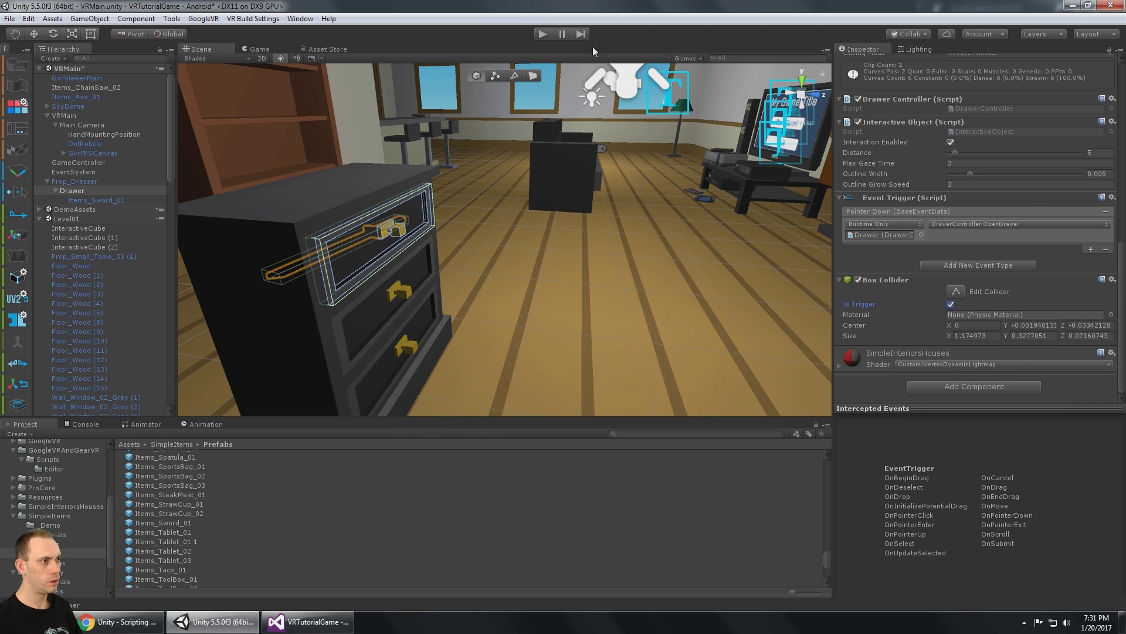
- Playtest opening the drawer with its trigger collider and aim the gaze at the sword inside
click(541, 38)
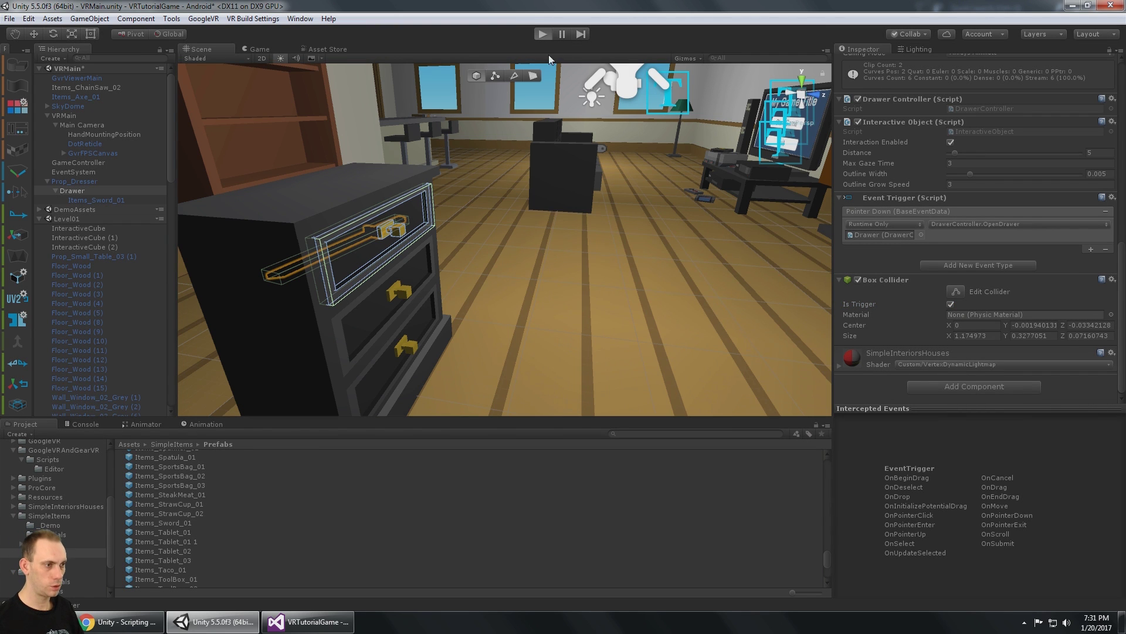
key(alt)
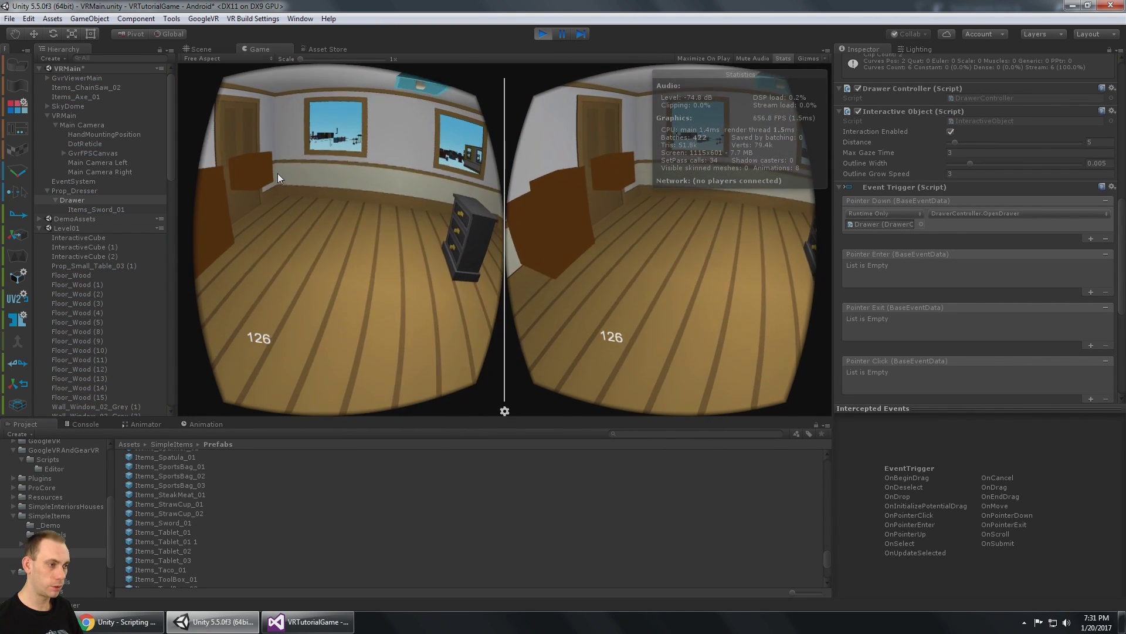
key(alt)
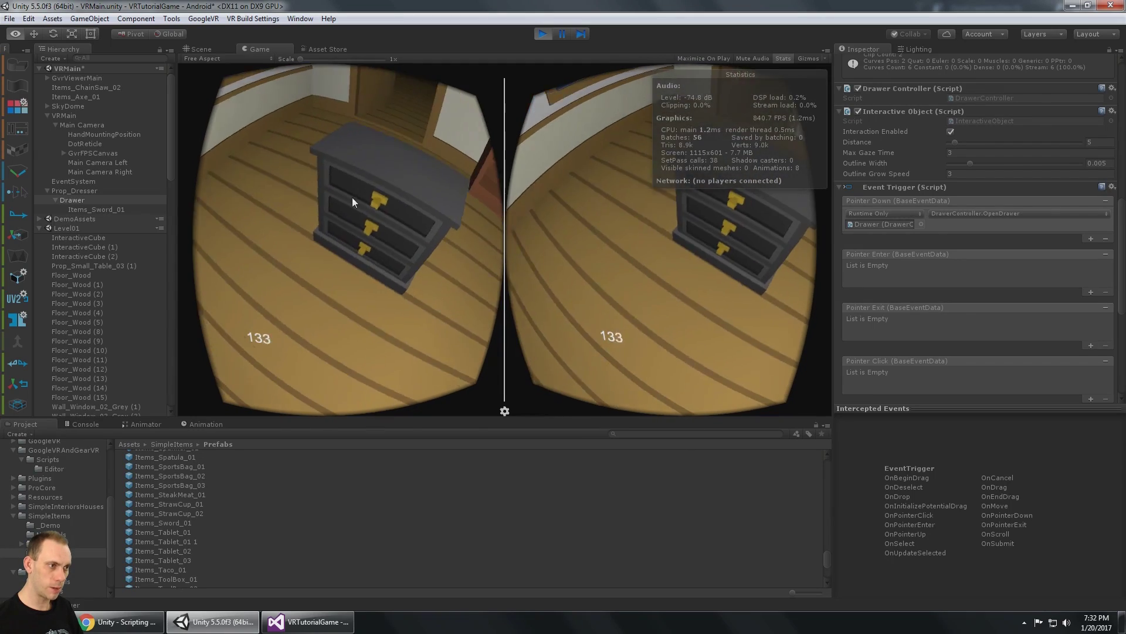
key(alt)
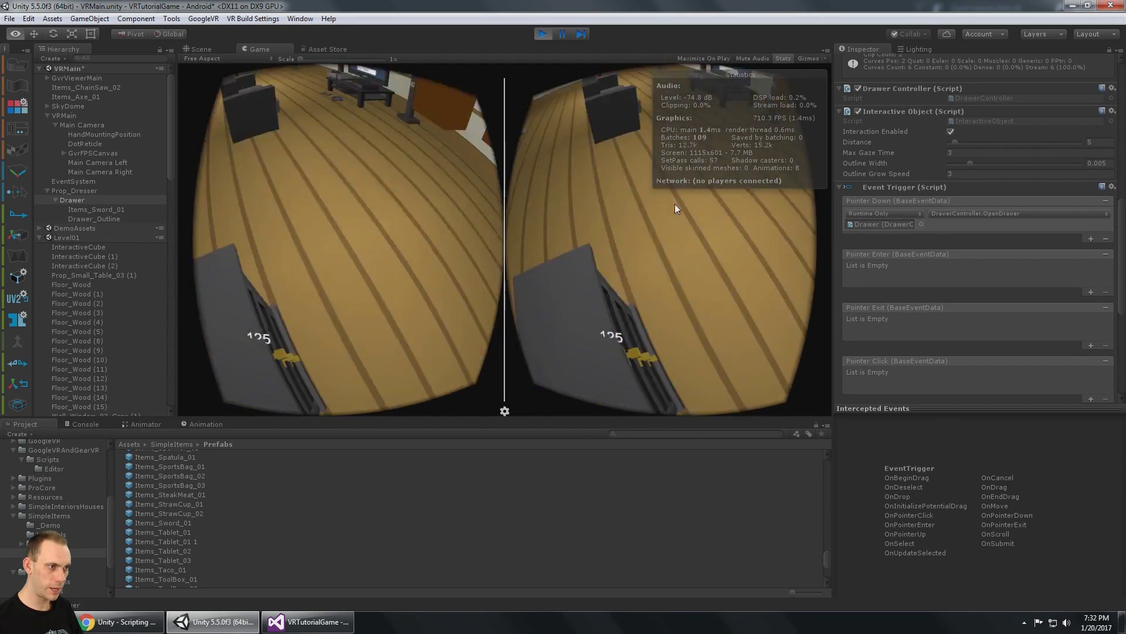
key(alt)
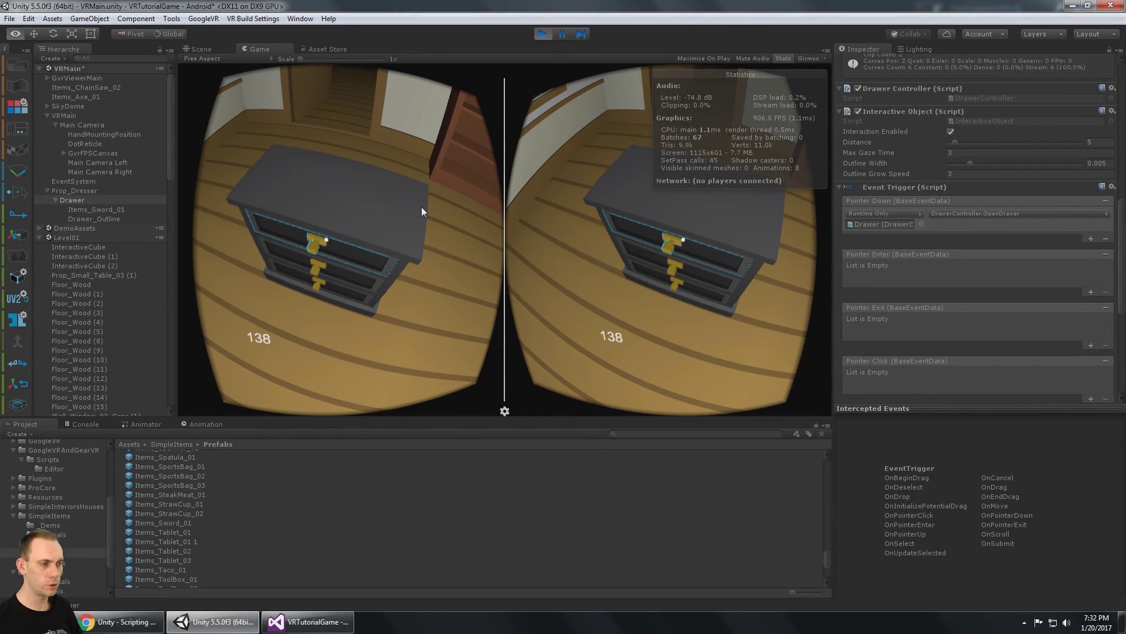
click(418, 206)
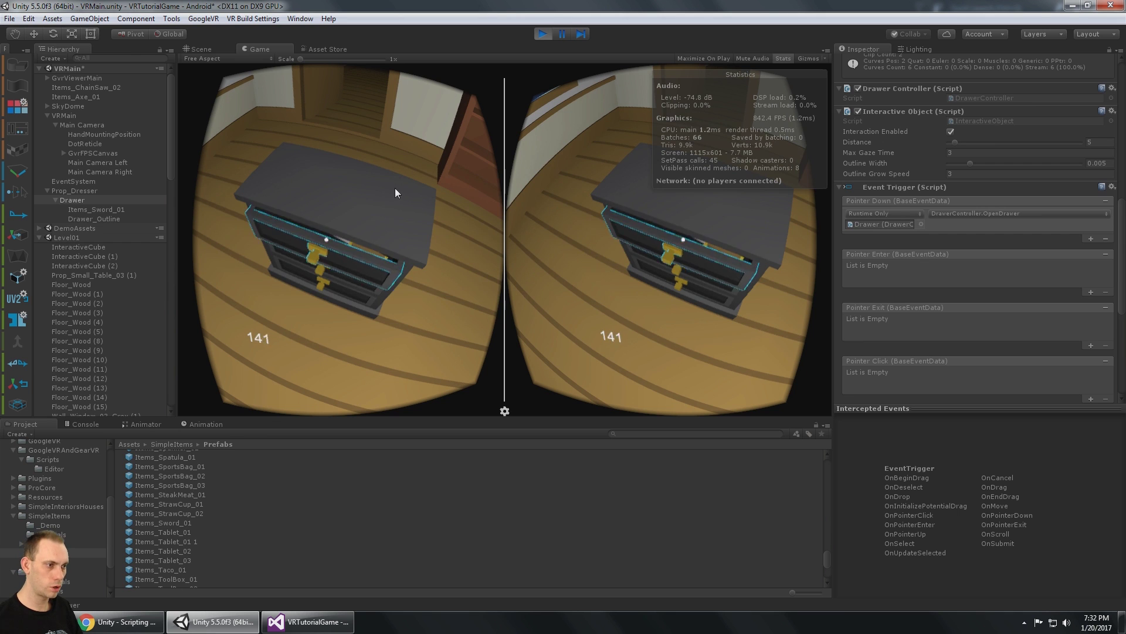
key(alt)
key(alt)
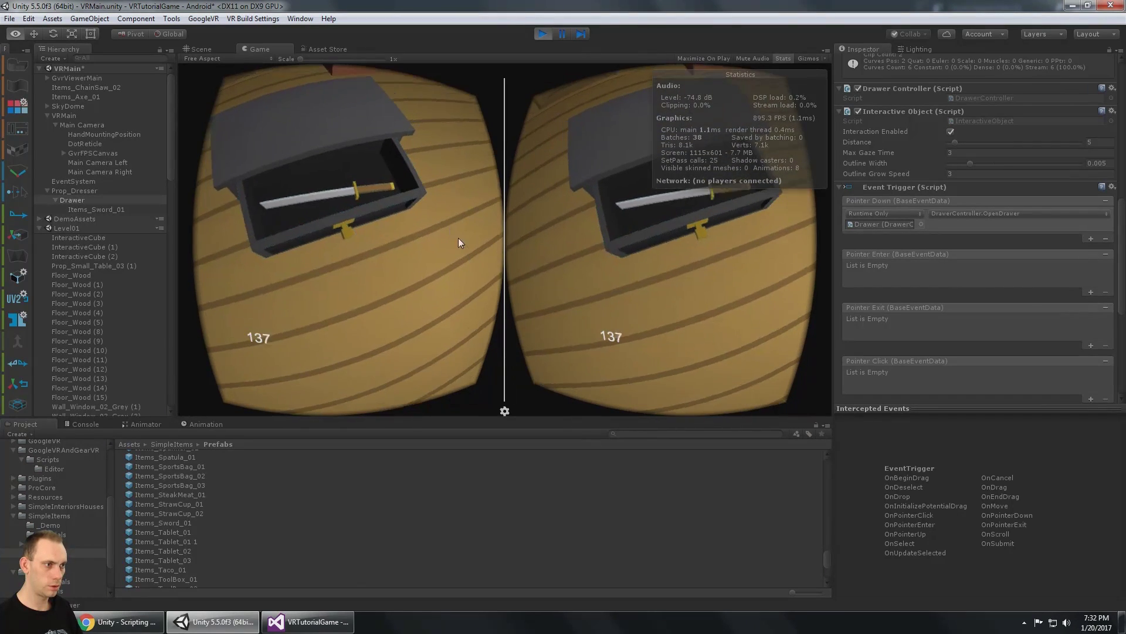
click(456, 233)
click(442, 190)
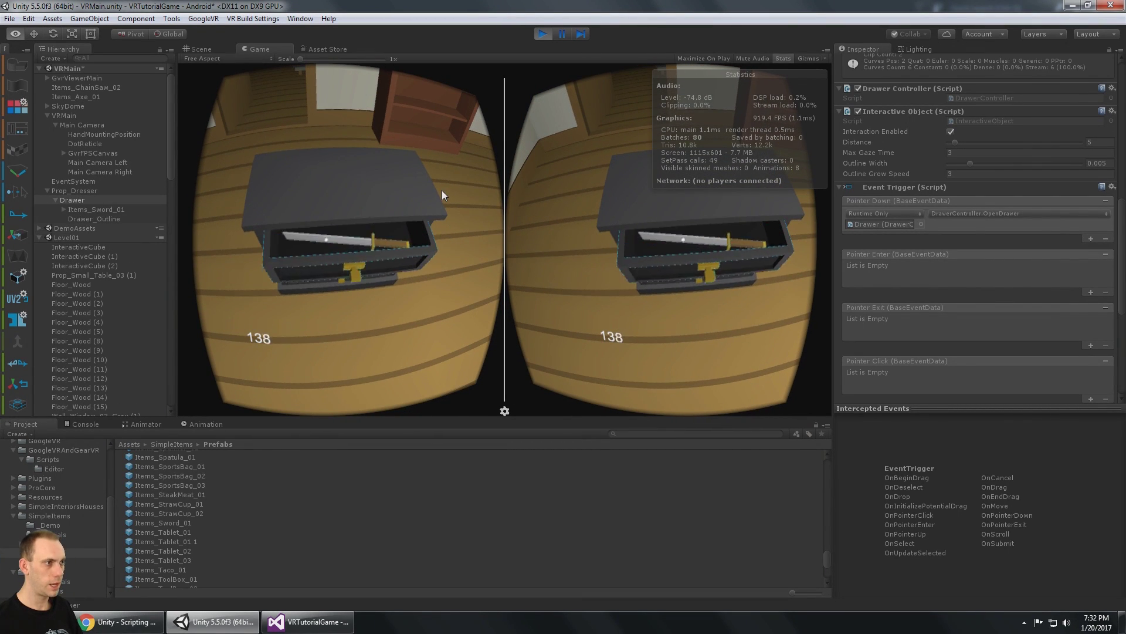
- Enable Is Trigger on Items_Sword_01's Box Collider and playtest picking the sword out of the opened drawer
click(543, 33)
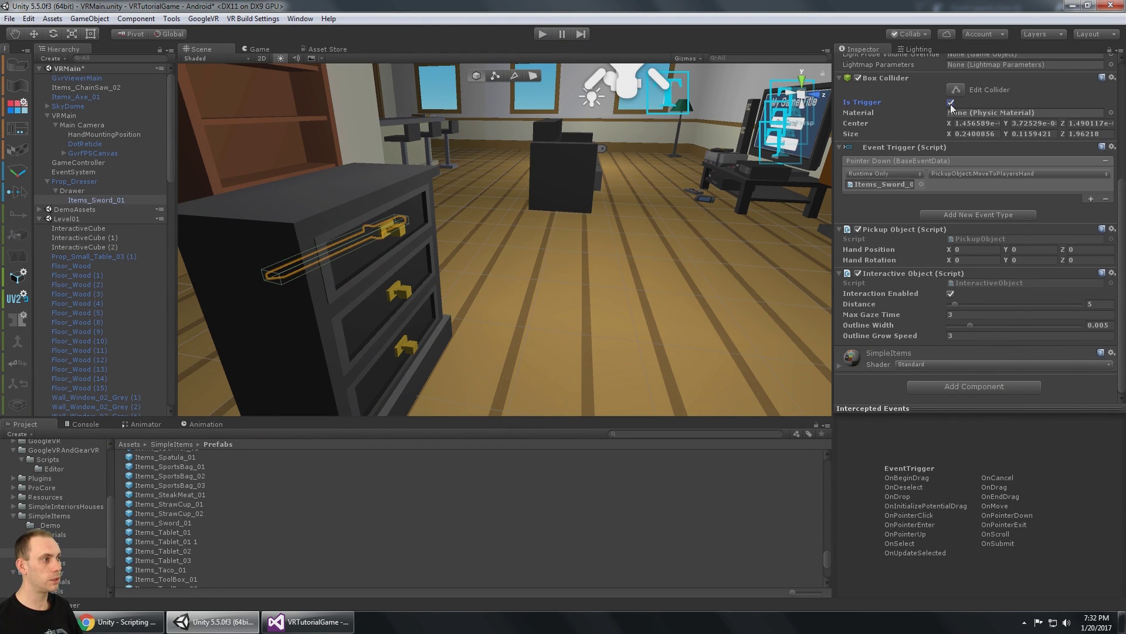
click(545, 34)
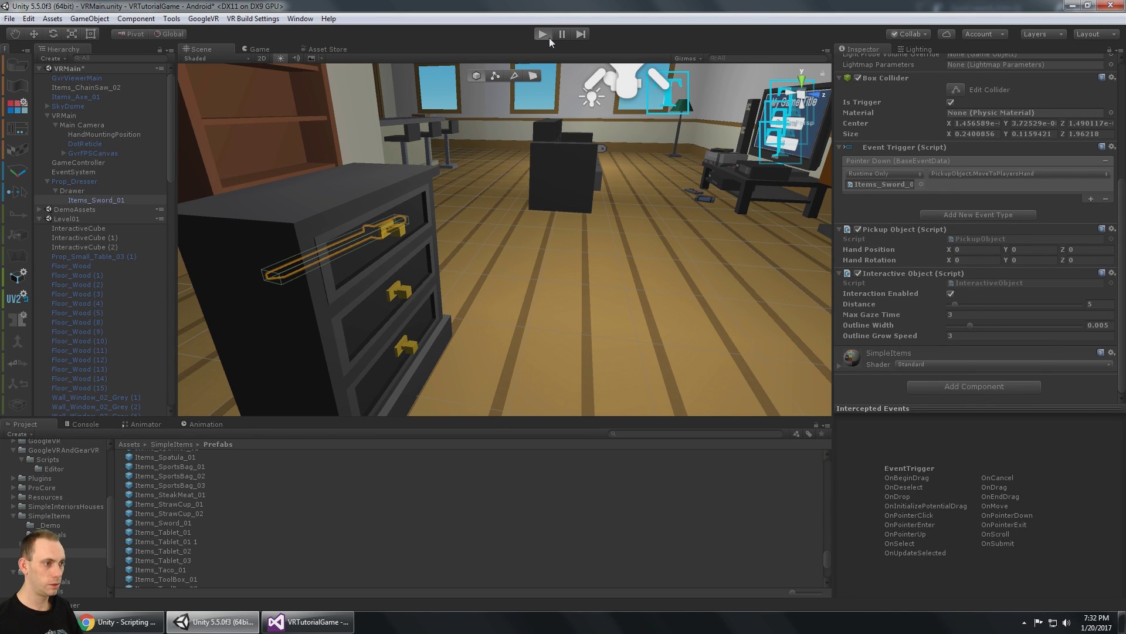
key(alt)
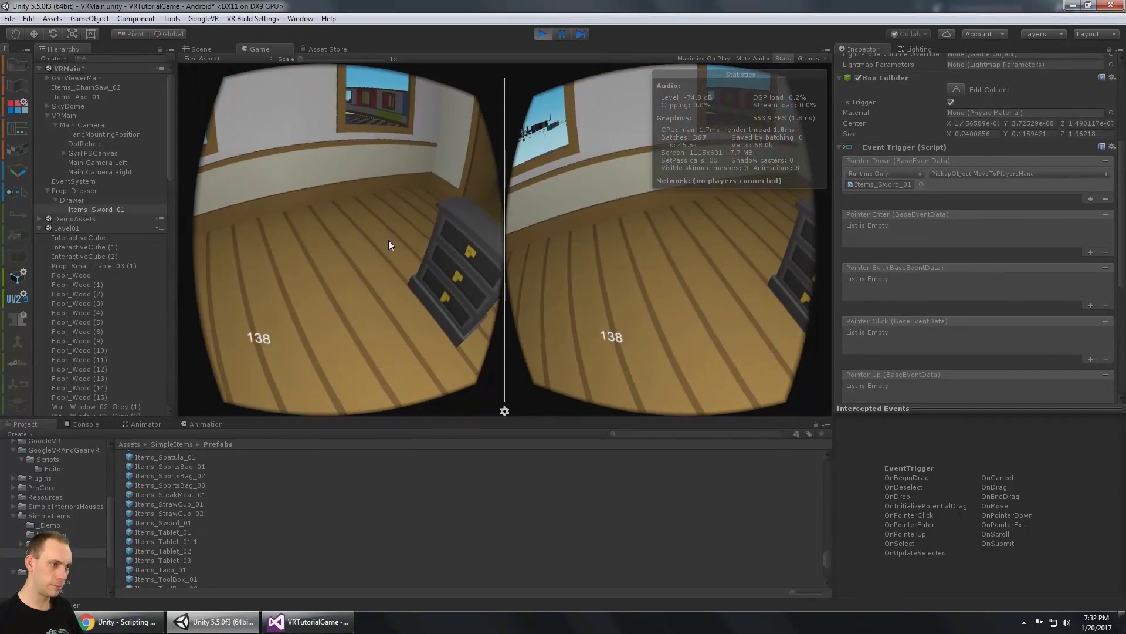
click(526, 282)
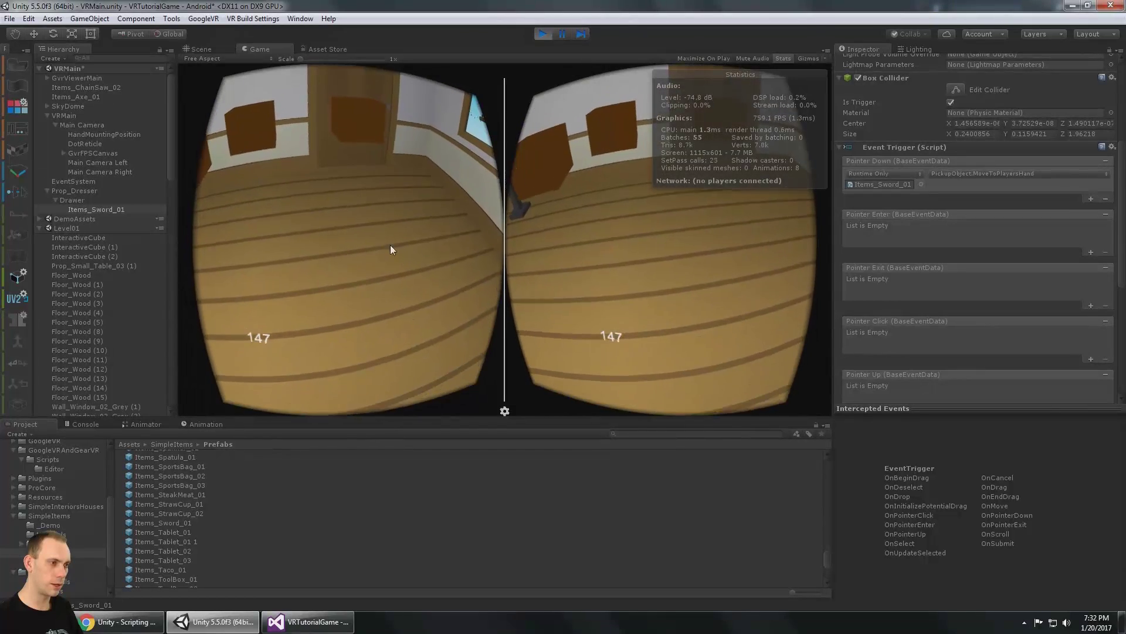
click(550, 37)
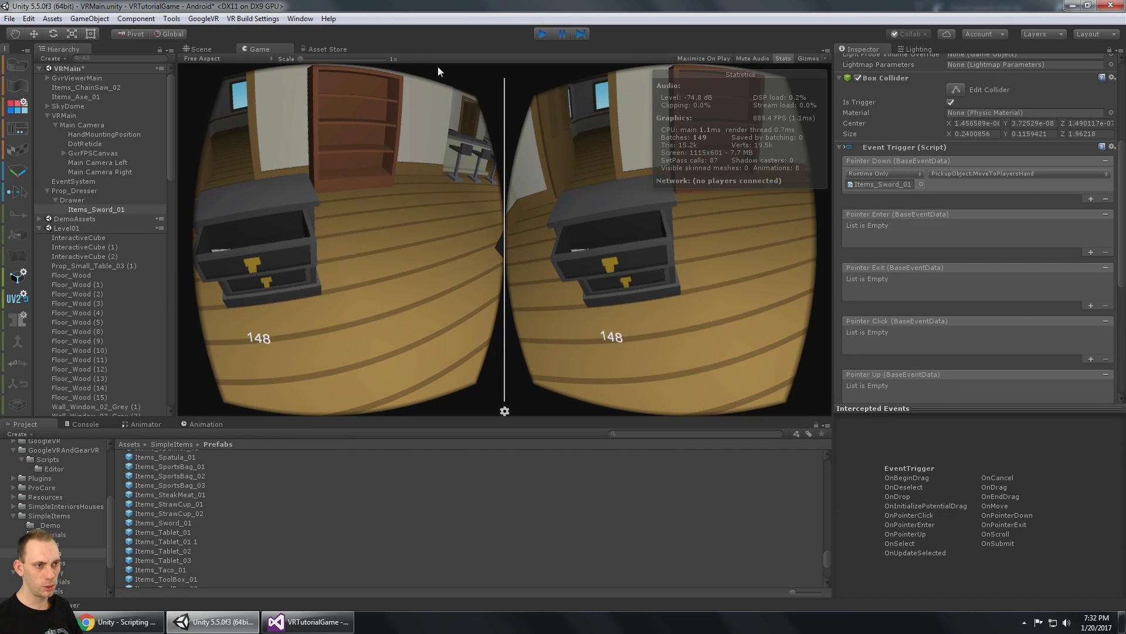
- Add a Box Collider to Prop_Dresser and check how it encloses the dresser and sword
click(95, 181)
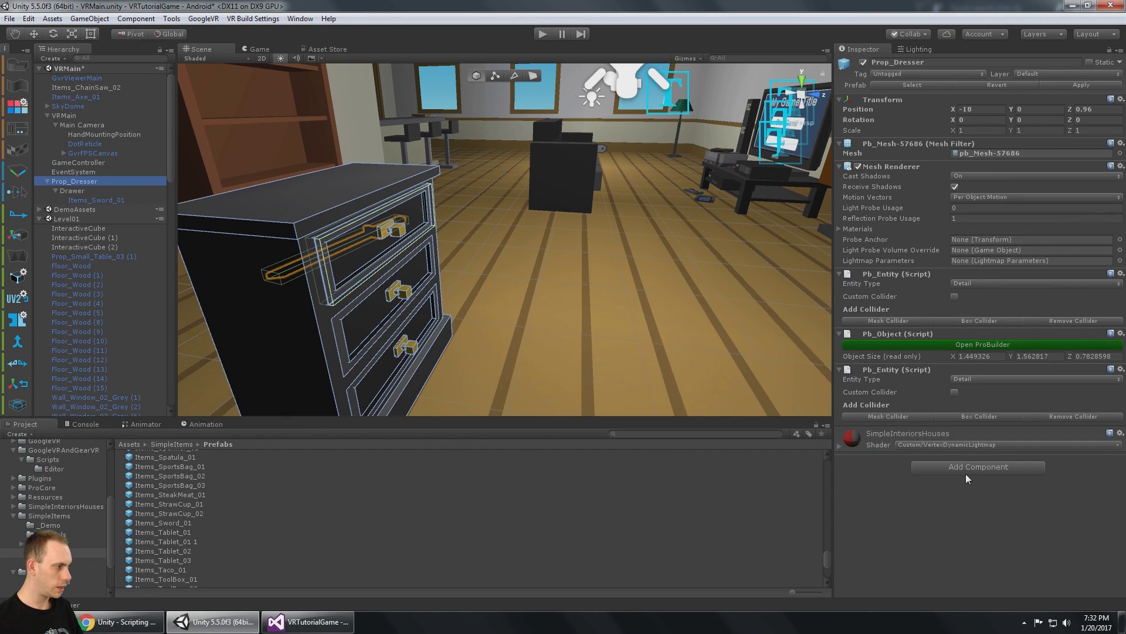
click(965, 473)
click(968, 390)
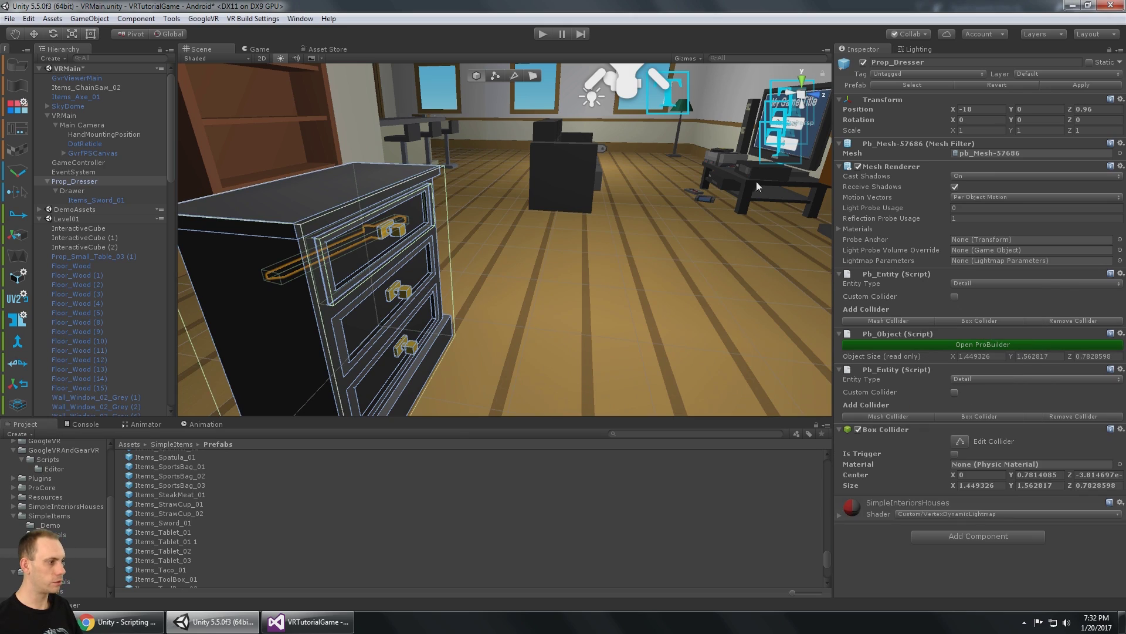
alt+drag(757, 185, 660, 162)
mouse_move(588, 203)
alt+mouse_down()
mouse_move(566, 214)
mouse_move(573, 207)
alt+mouse_up()
- Playtest walking up to the dresser and gazing at the drawer with the new dresser collider, and end the playtest
click(543, 35)
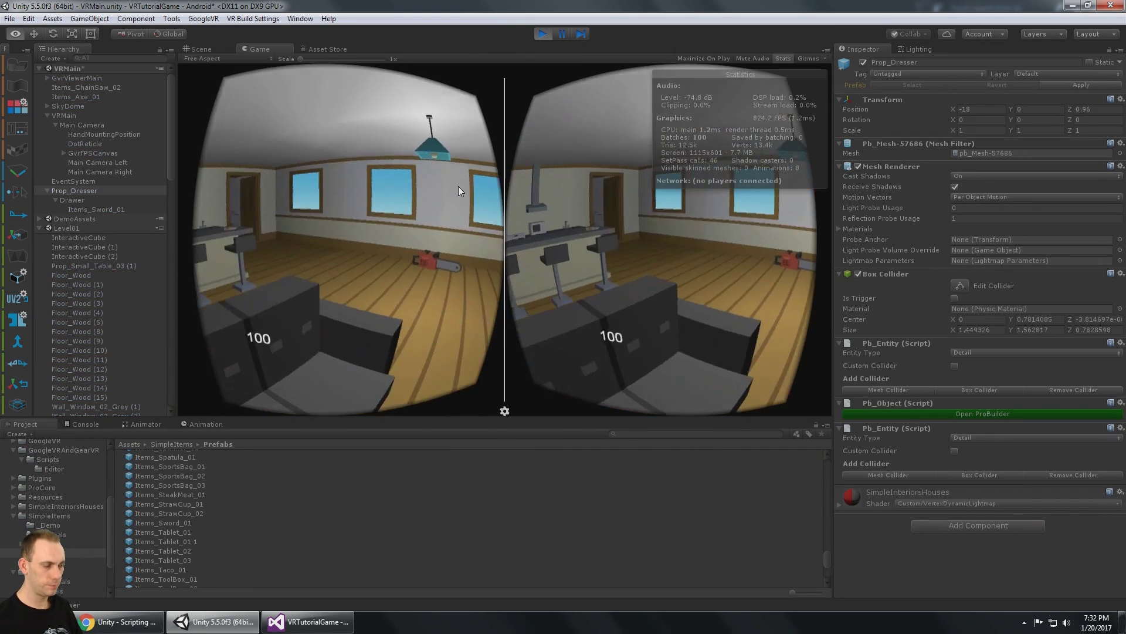
key(alt)
key(w)
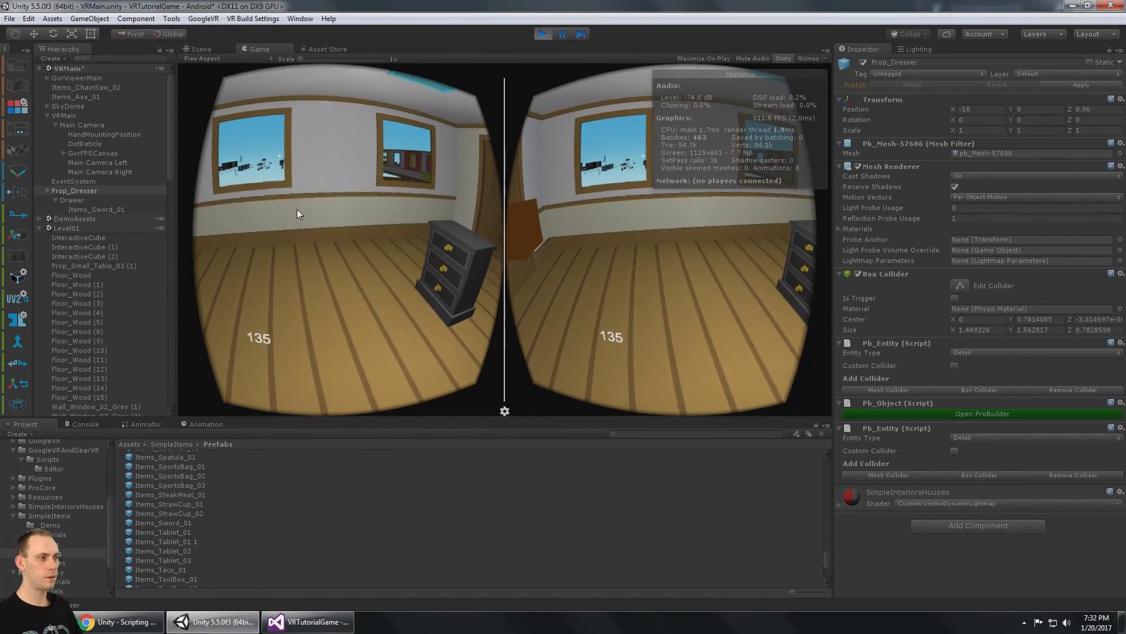
key(alt)
key(w)
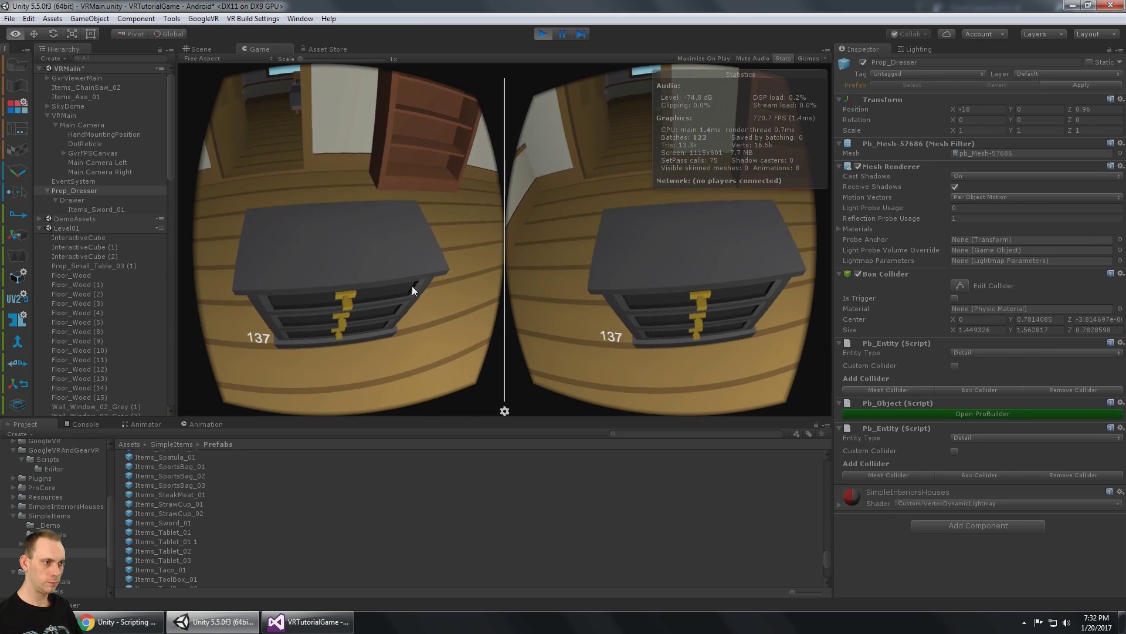
key(alt)
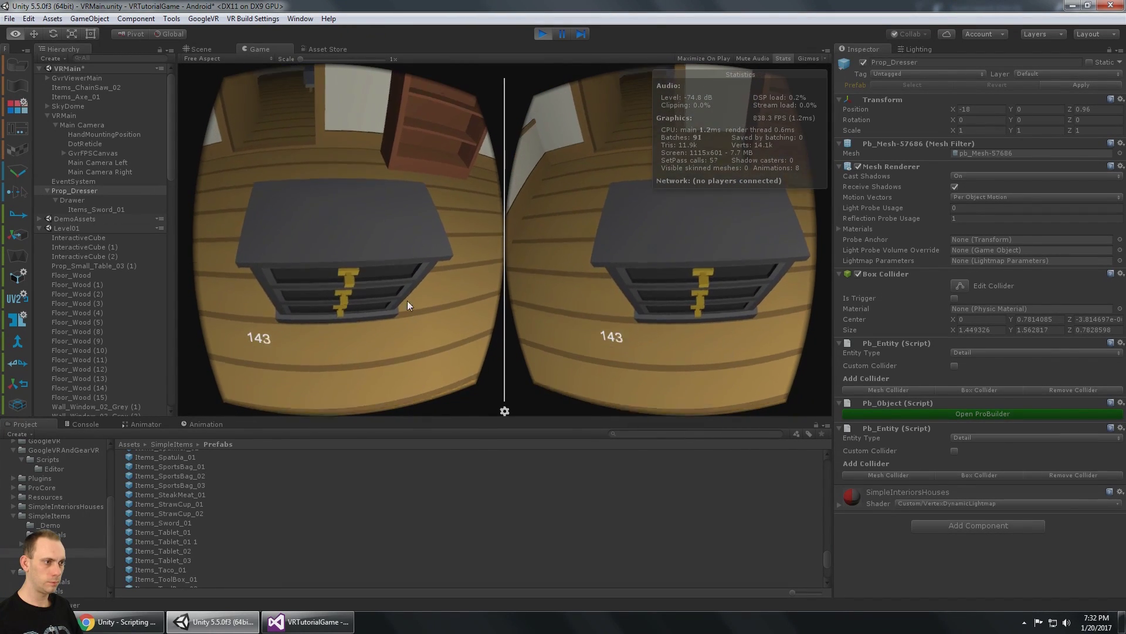
key(alt)
click(541, 39)
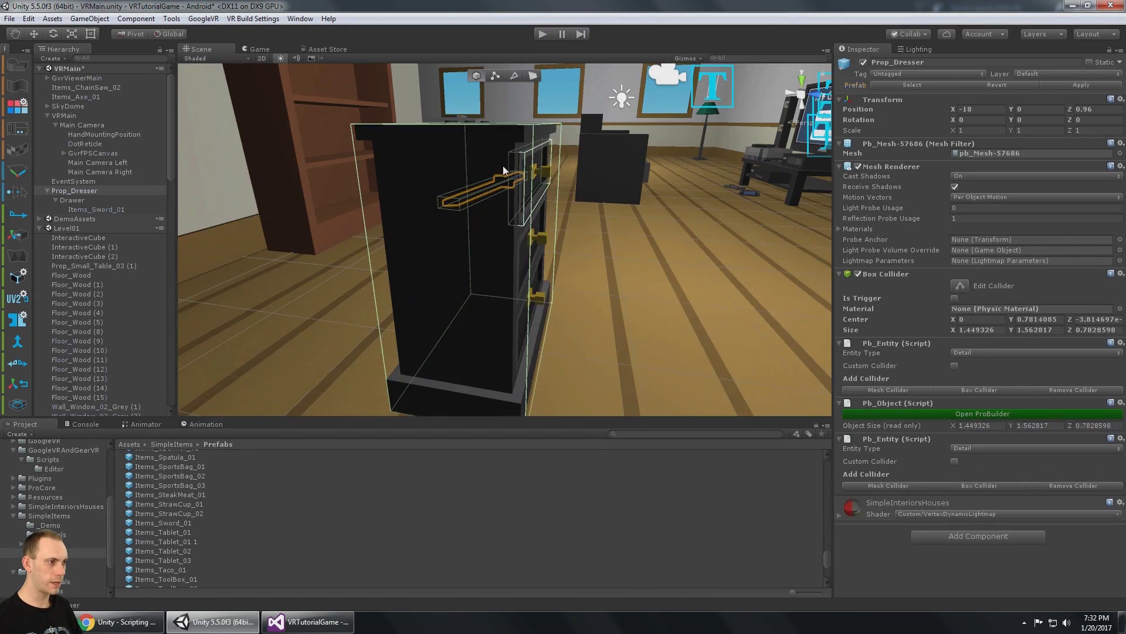
- Pull the front face of Prop_Dresser's Box Collider back to a depth of about 0.68 and start a playtest
alt+drag(428, 218, 494, 235)
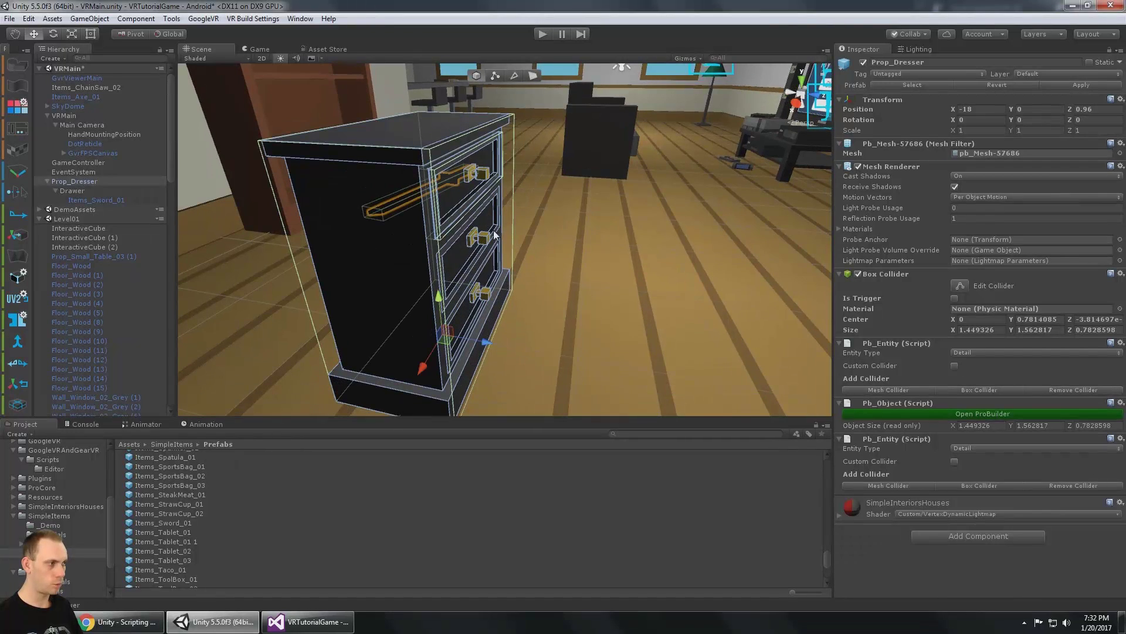
middle_drag(640, 164, 673, 126)
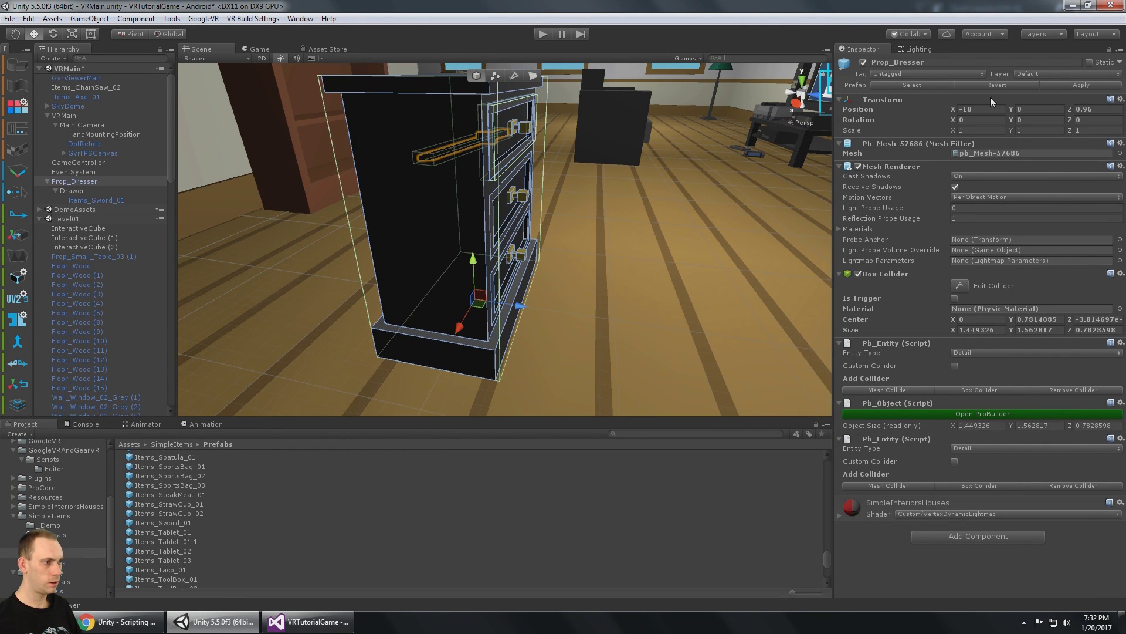
alt+drag(637, 144, 622, 167)
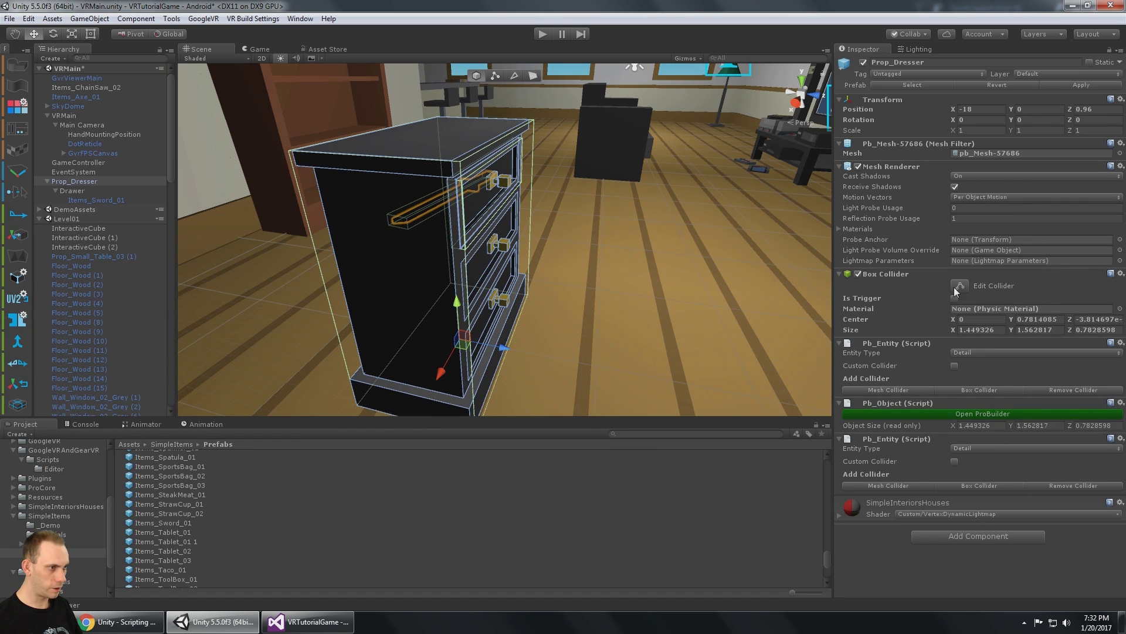
alt+drag(505, 305, 532, 250)
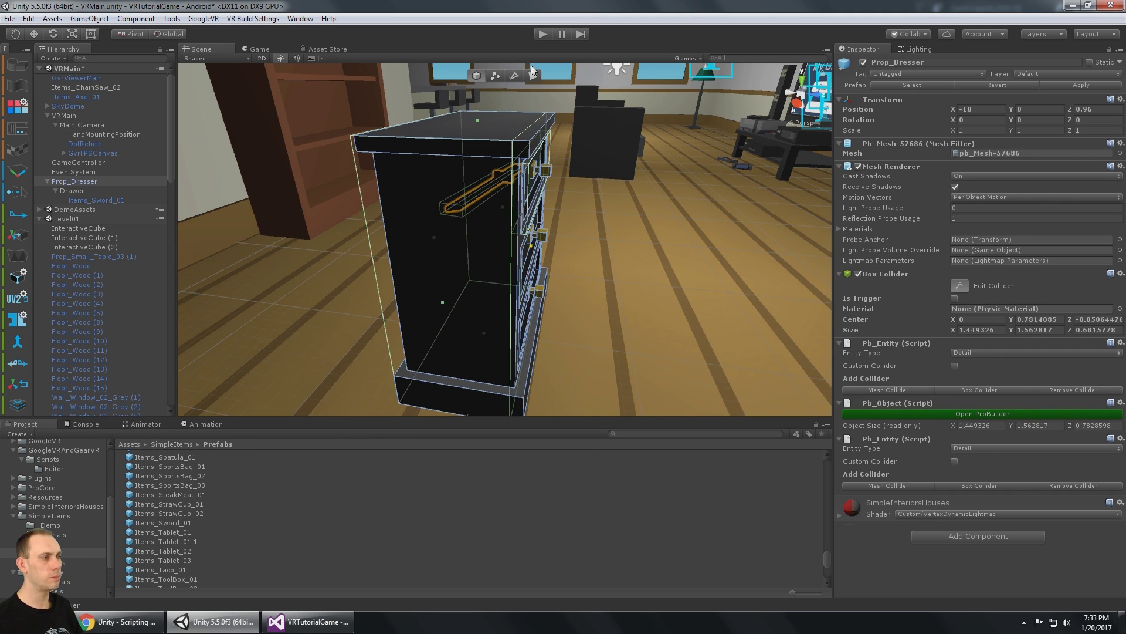
click(541, 36)
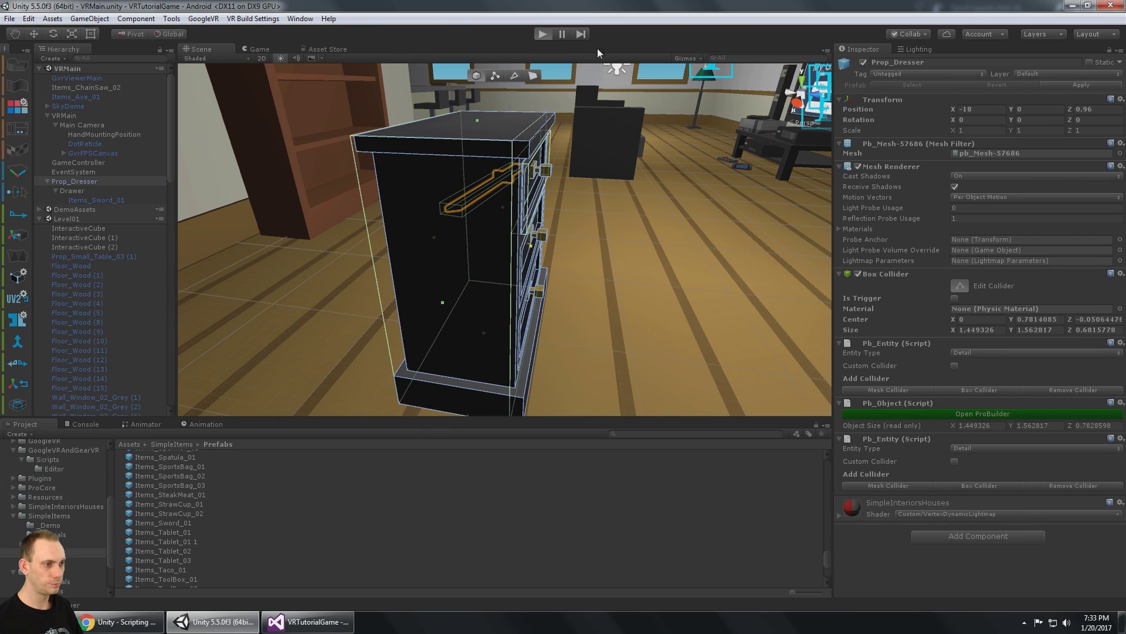
- Playtest walking up to Prop_Dresser with the shortened collider and open its top drawer
key(w)
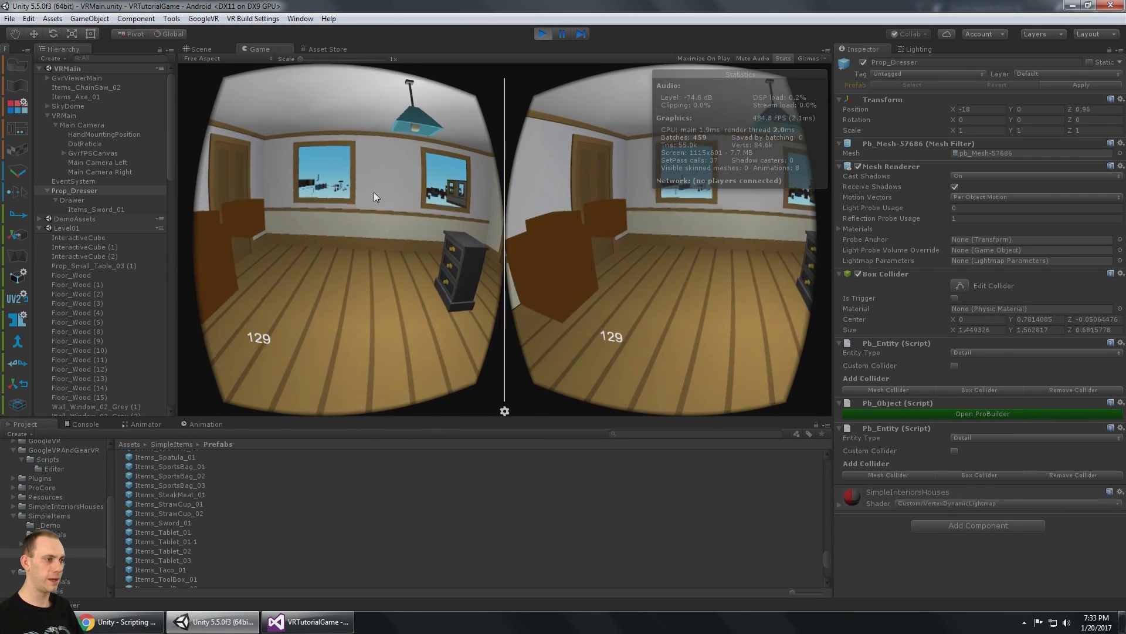
key(alt)
key(alt)
key(w)
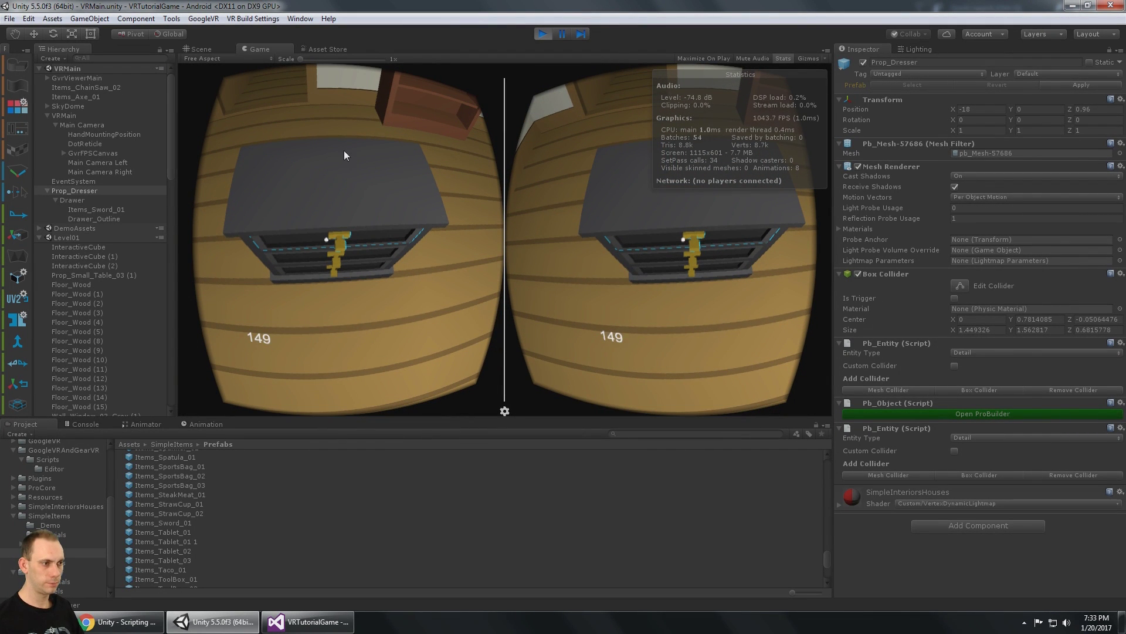
click(346, 168)
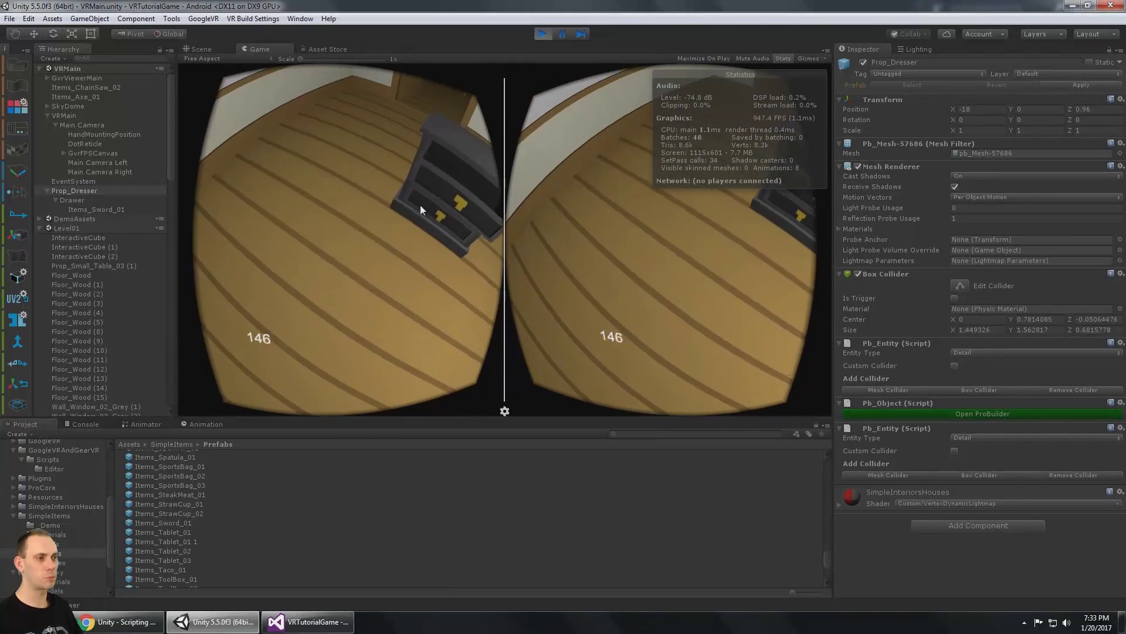
- Gaze at the opened drawer and the sword from several angles near the dresser, and end the playtest
key(w)
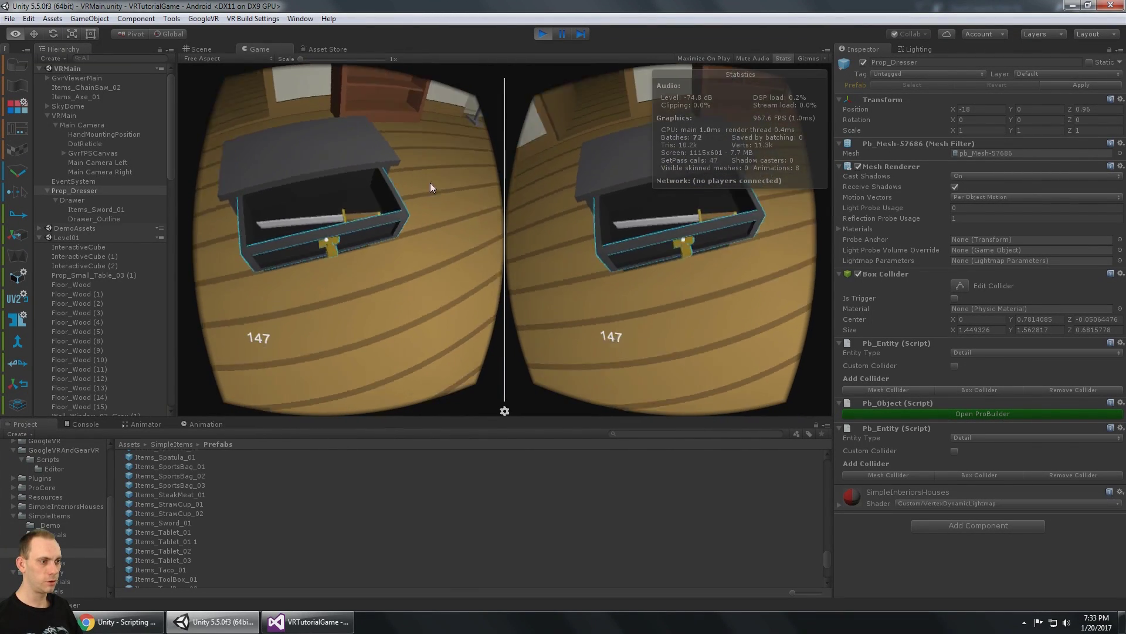
key(alt)
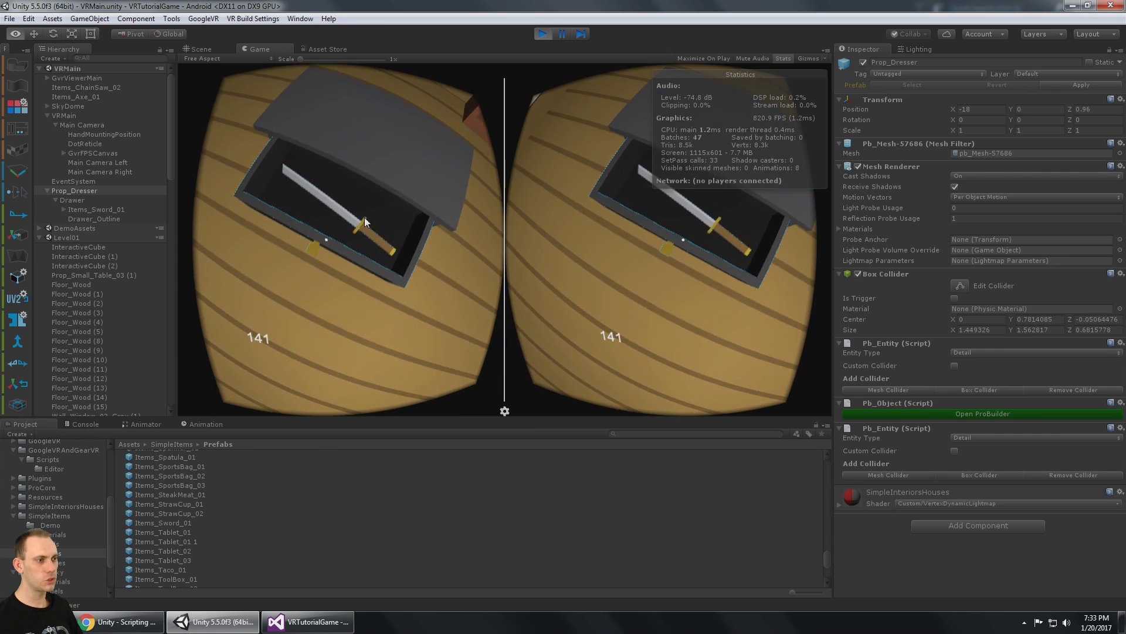
key(alt)
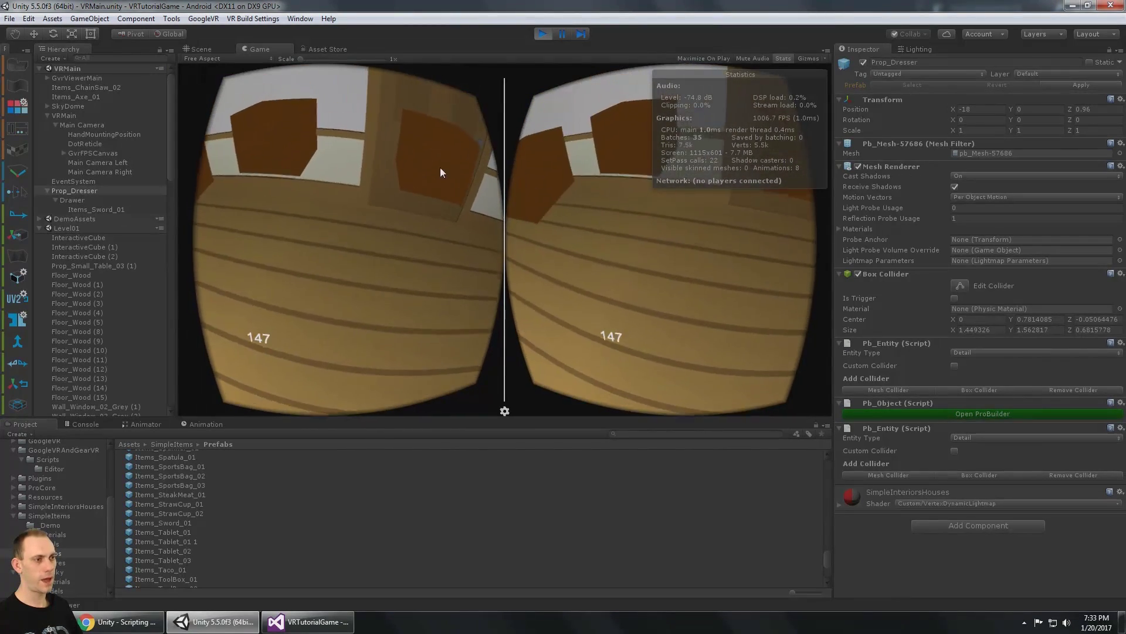
key(alt)
key(alt)
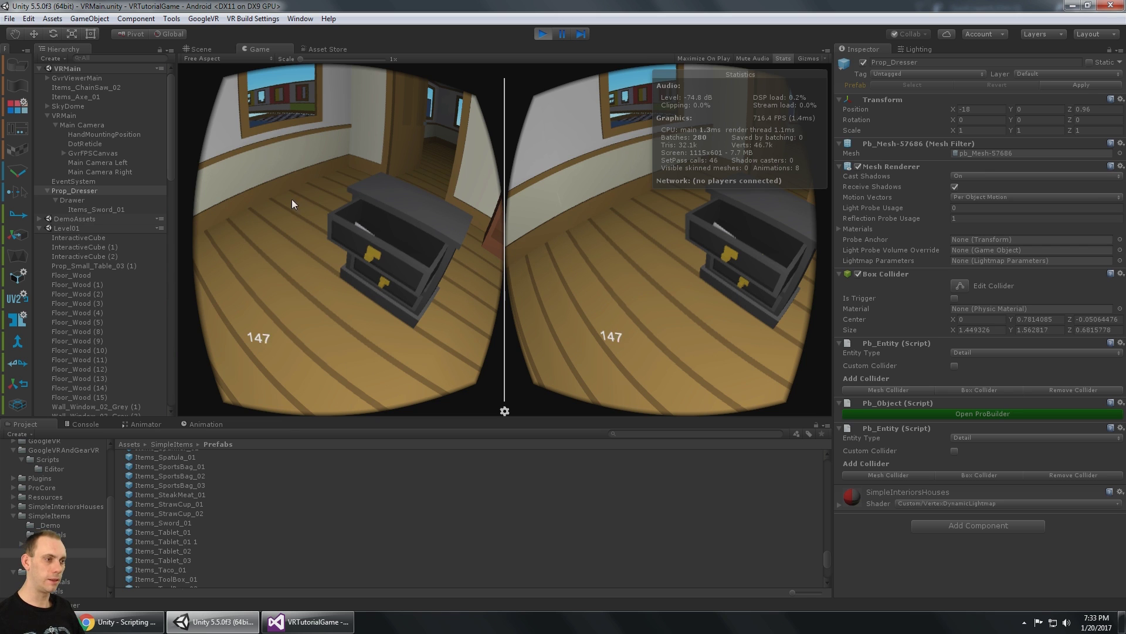
key(alt)
key(alt)
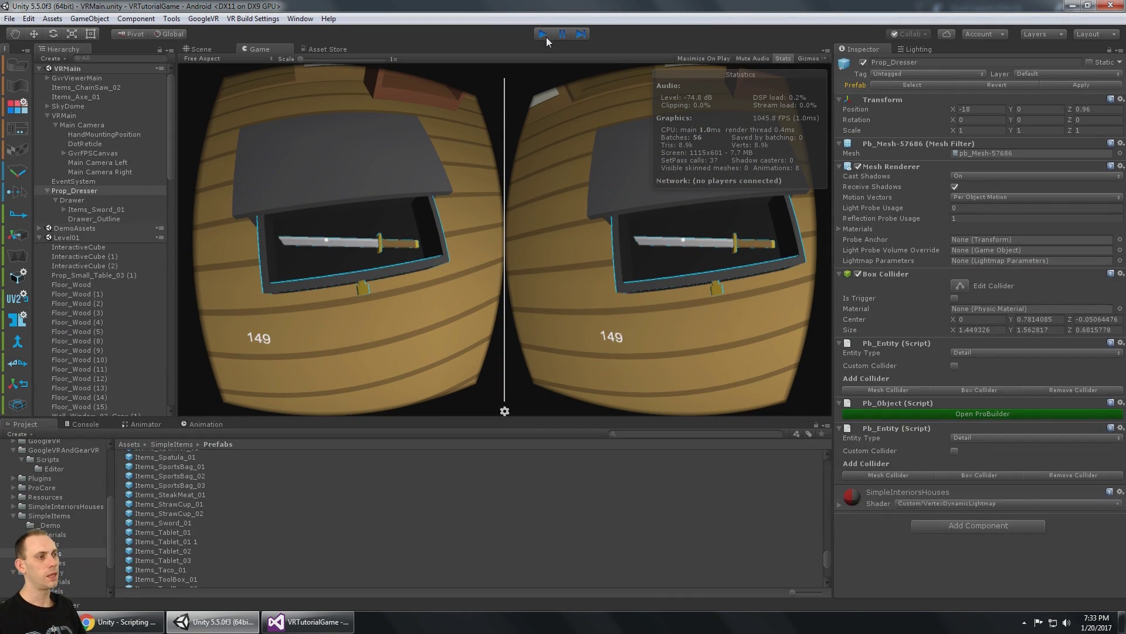
click(544, 35)
- Check the Drawer object and its child Items_Sword_01 against the dresser's front in the scene
alt+drag(683, 342, 604, 343)
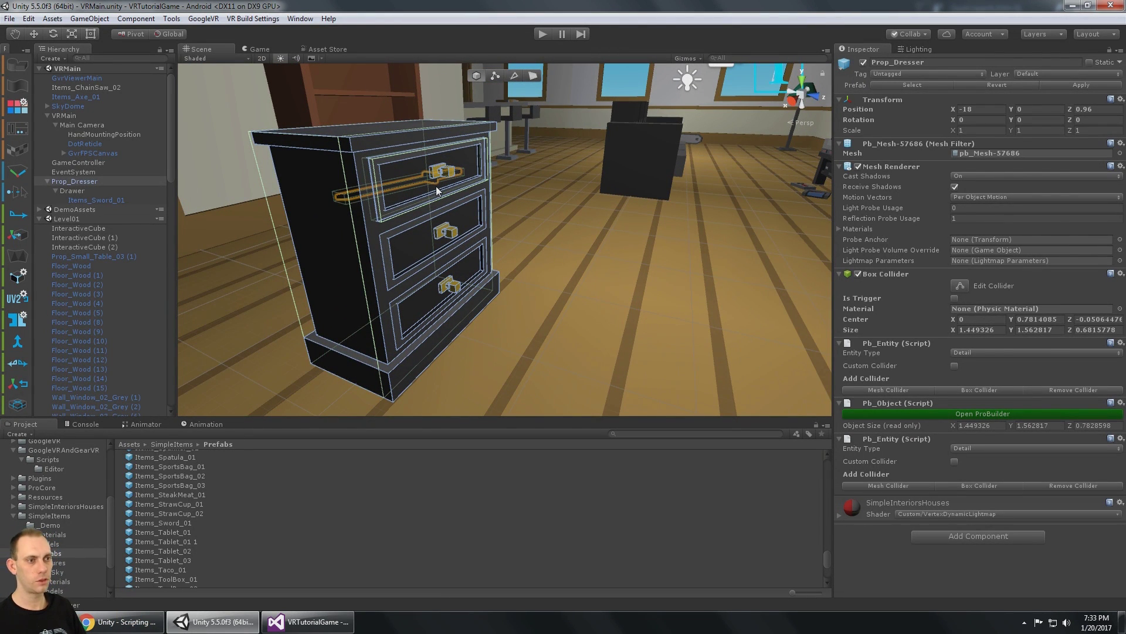
click(94, 192)
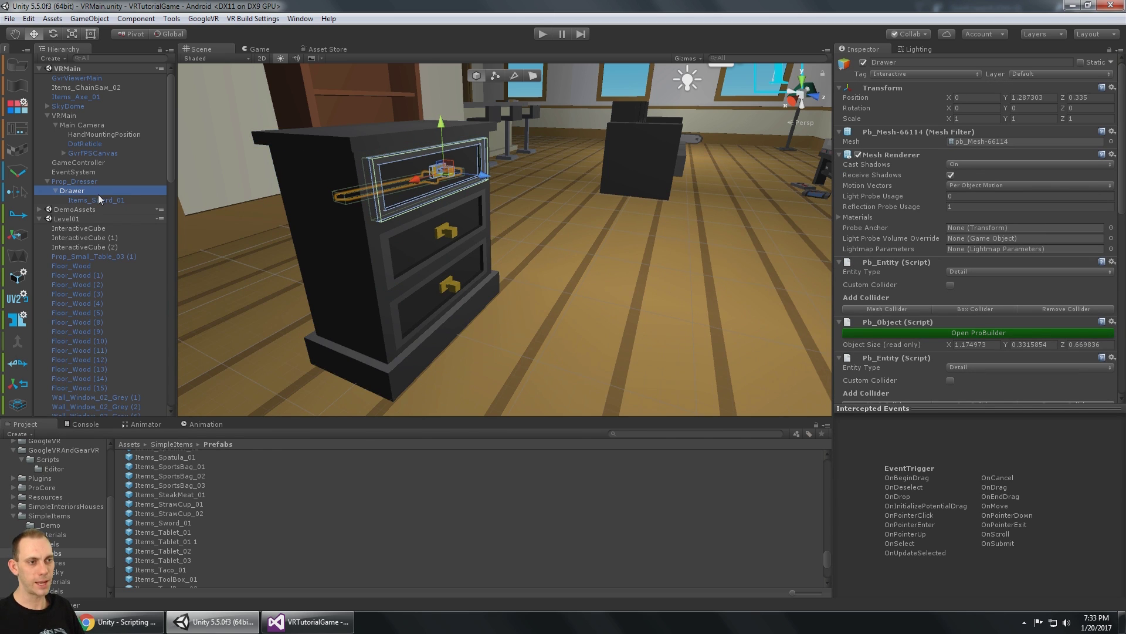
click(82, 201)
click(103, 190)
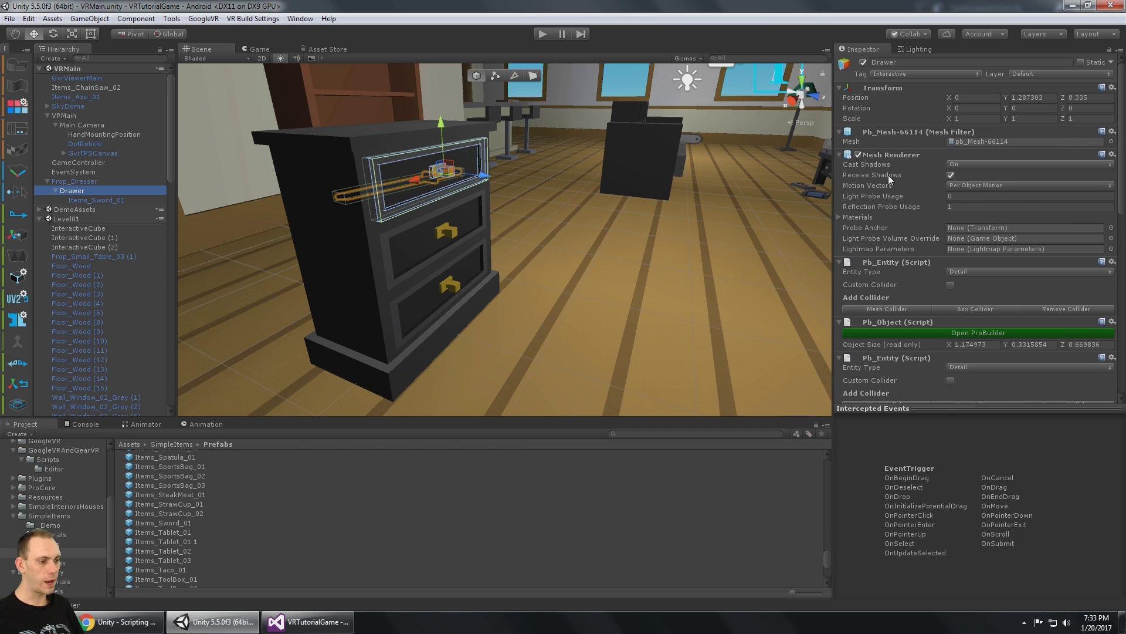
- Switch to Visual Studio and review the gaze distance logic of Process() in GazeInputModule.cs
key(alt+Tab)
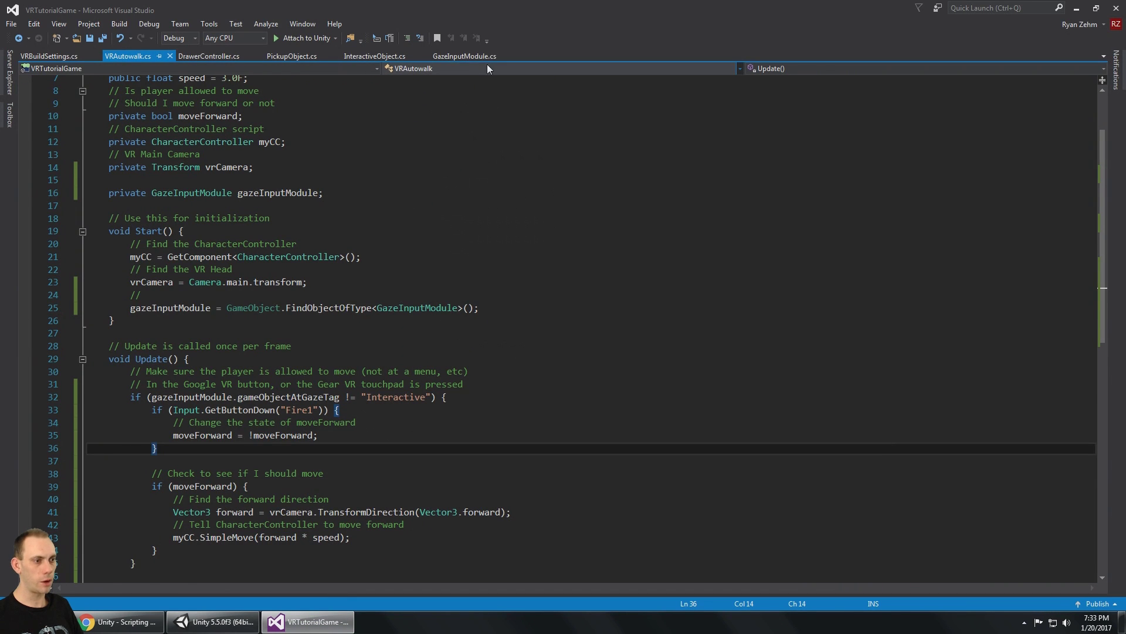
click(469, 55)
scroll(437, 293, down, 1)
scroll(437, 292, down, 20)
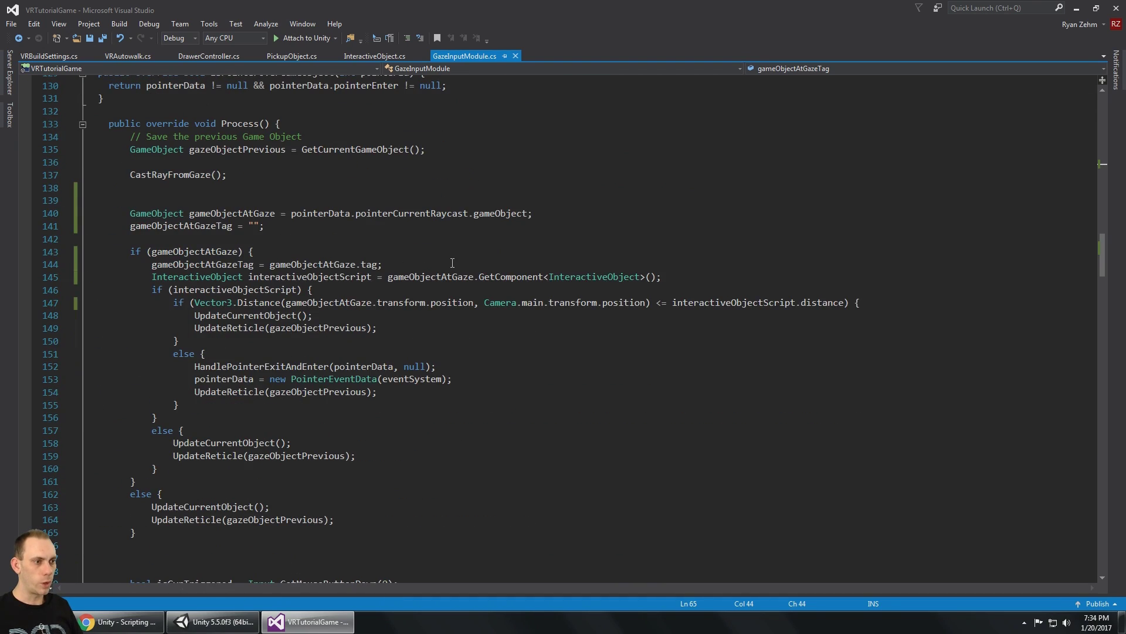
scroll(452, 255, down, 6)
scroll(457, 251, up, 7)
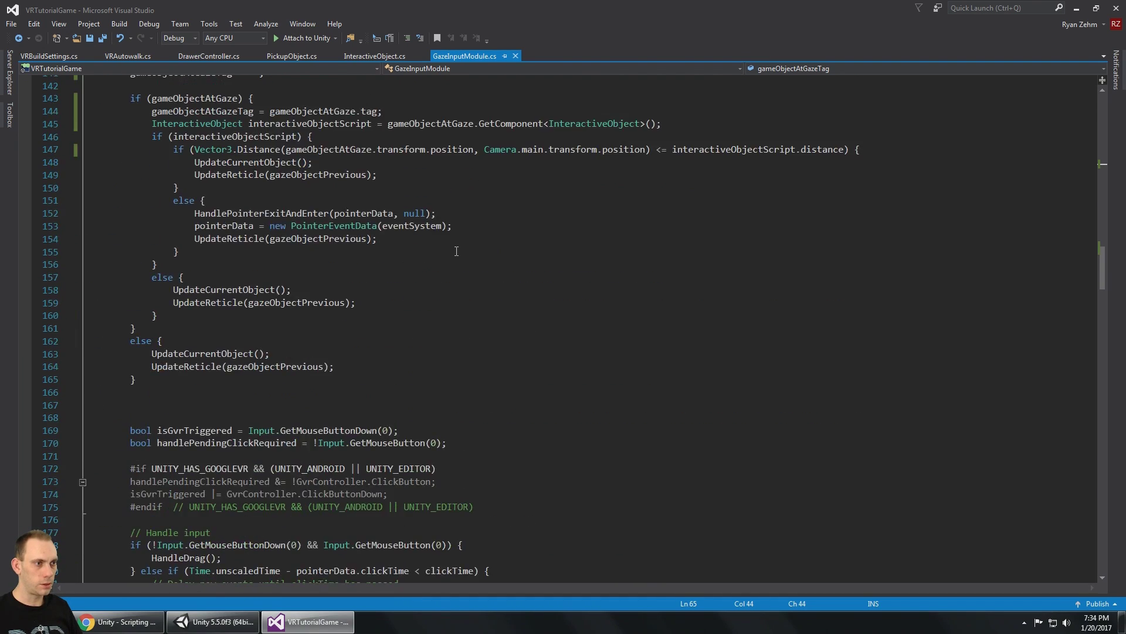
scroll(451, 246, down, 3)
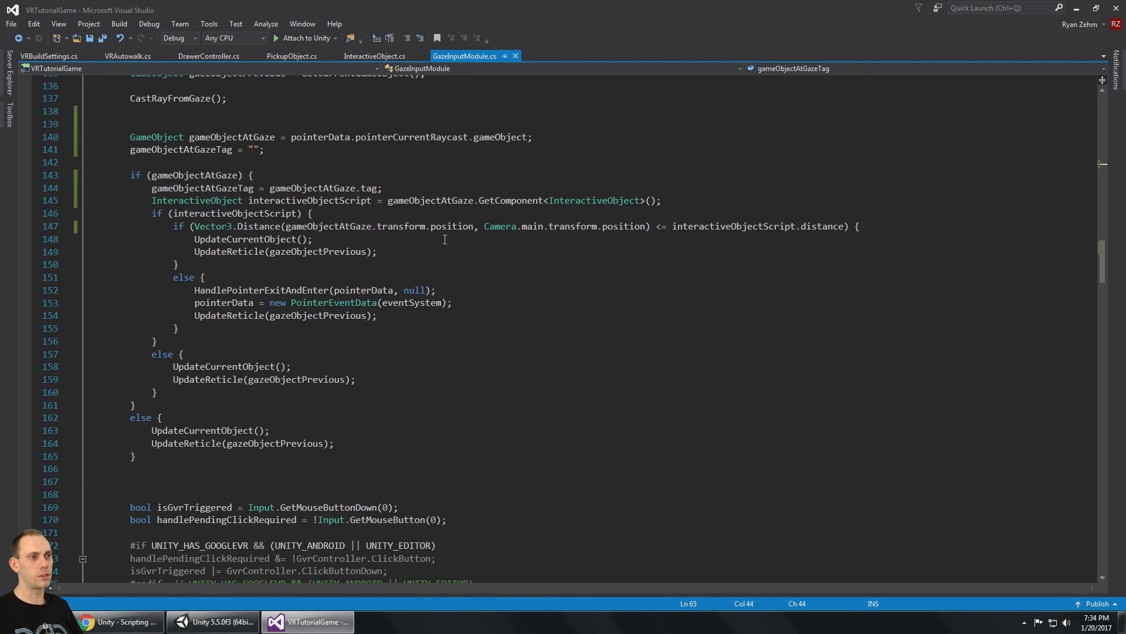
- Trace the CastRayFromGaze and UpdateCurrentObject calls from Process() and read the UpdateCurrentObject and UpdateReticle methods
click(211, 98)
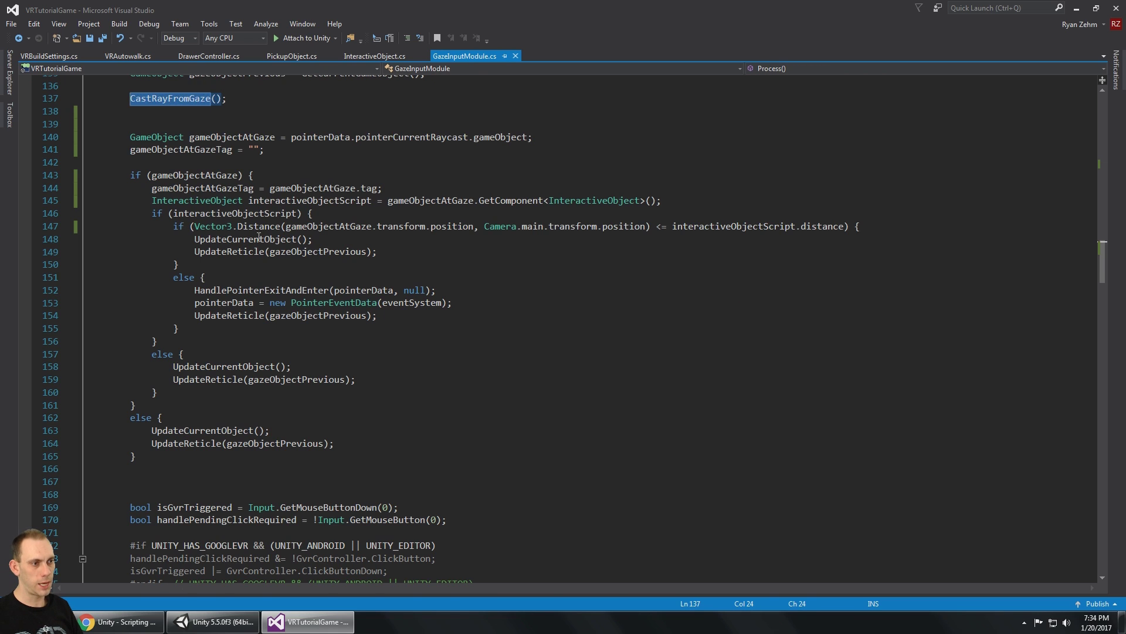
scroll(241, 312, down, 2)
double_click(216, 289)
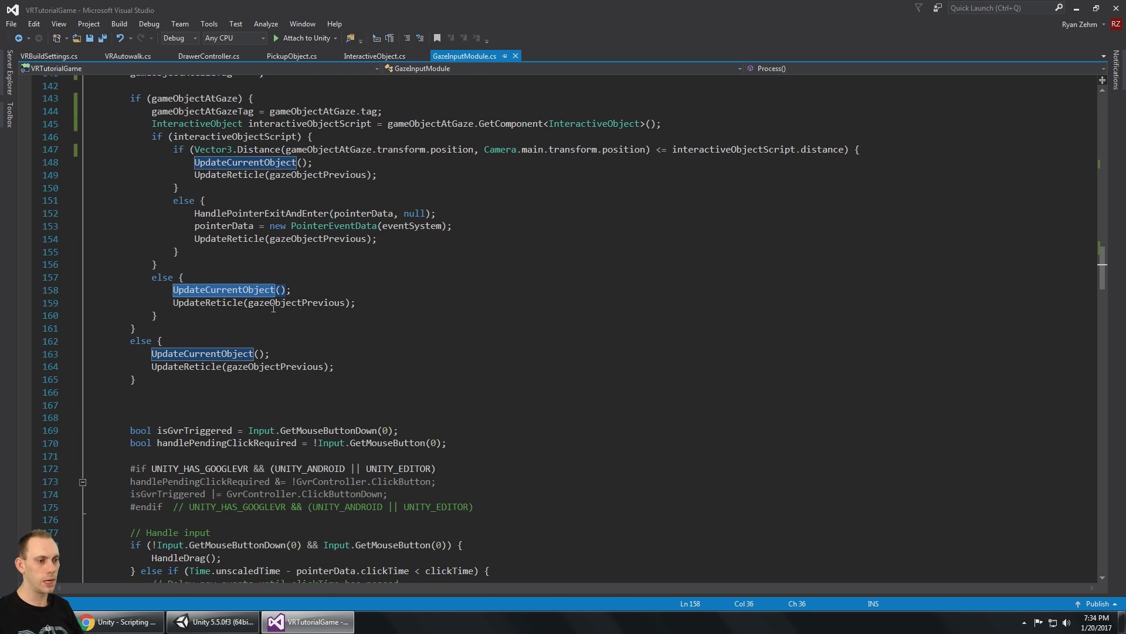
scroll(206, 270, down, 11)
scroll(205, 263, down, 18)
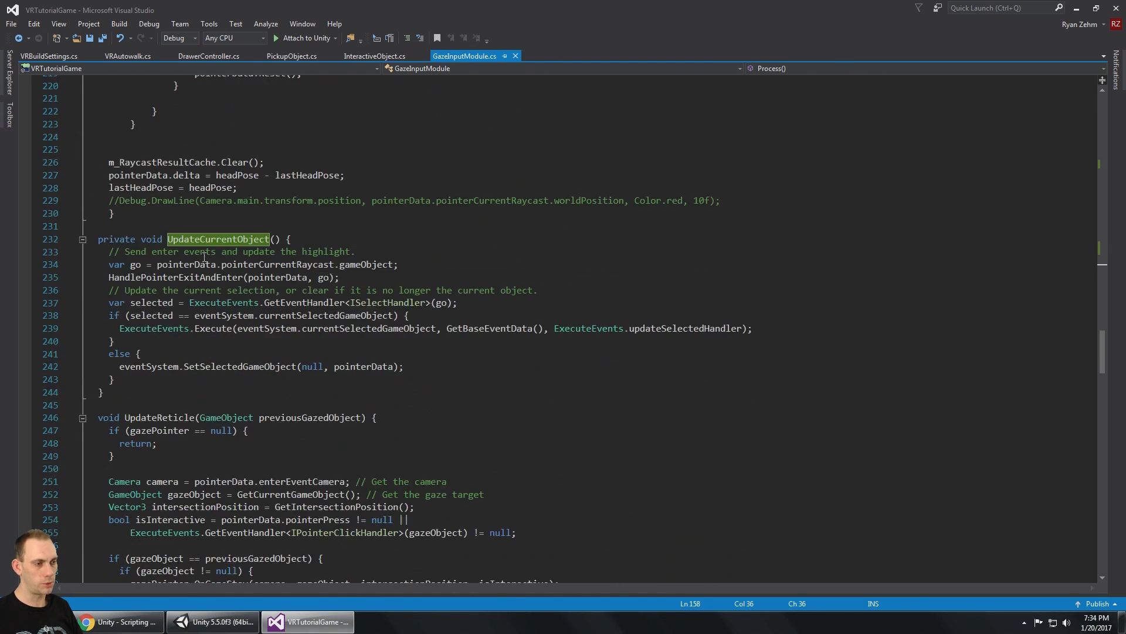
scroll(205, 258, down, 3)
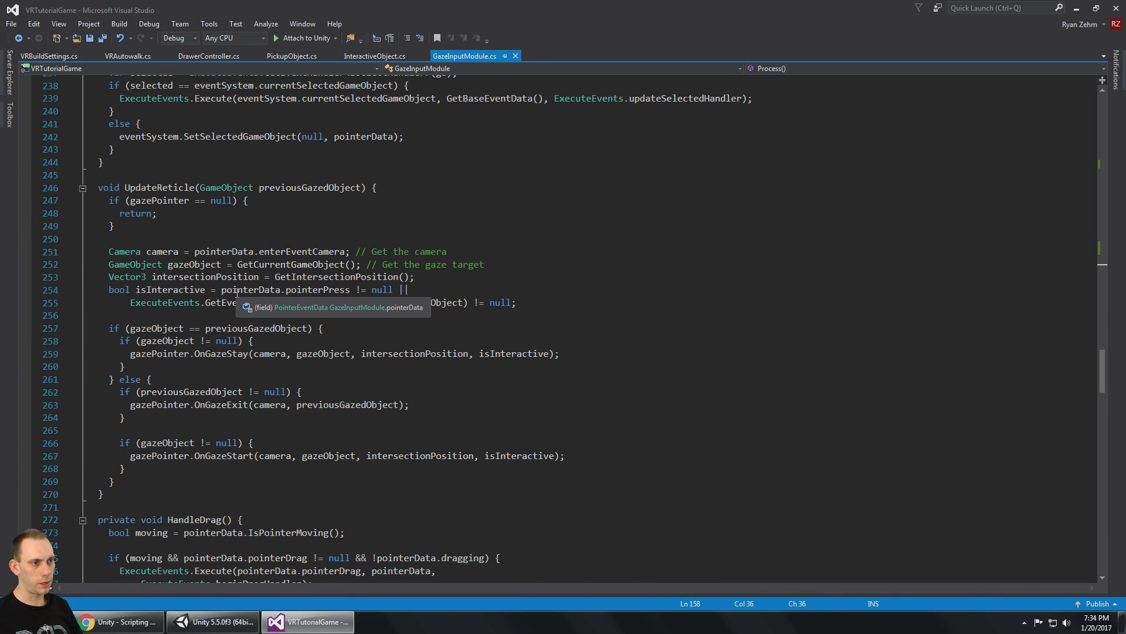
scroll(238, 300, up, 3)
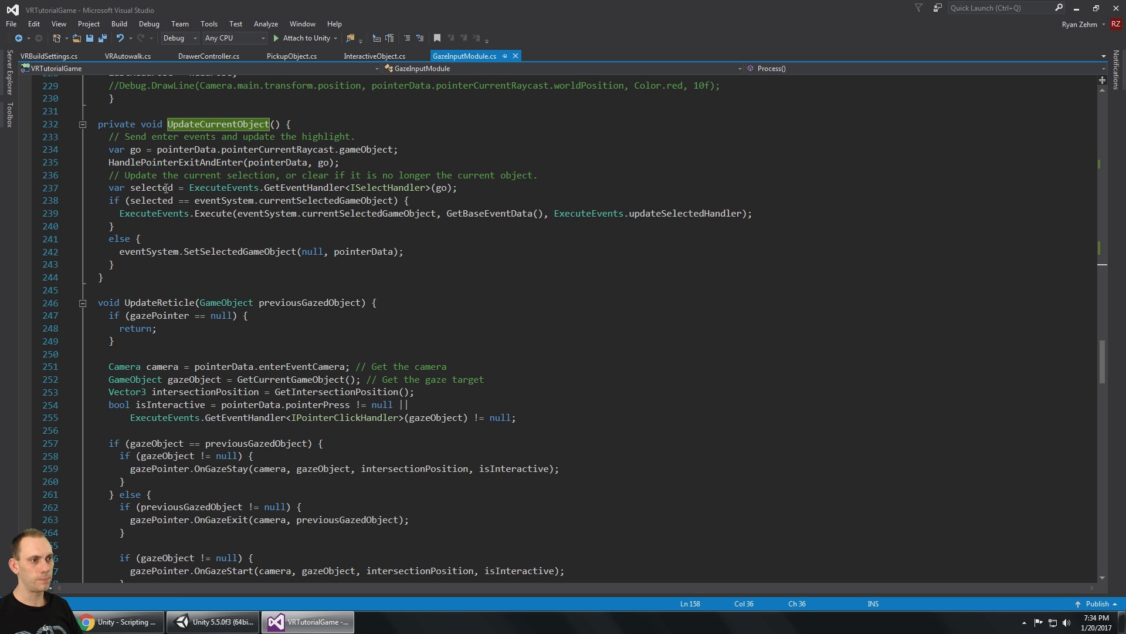
drag(168, 149, 263, 150)
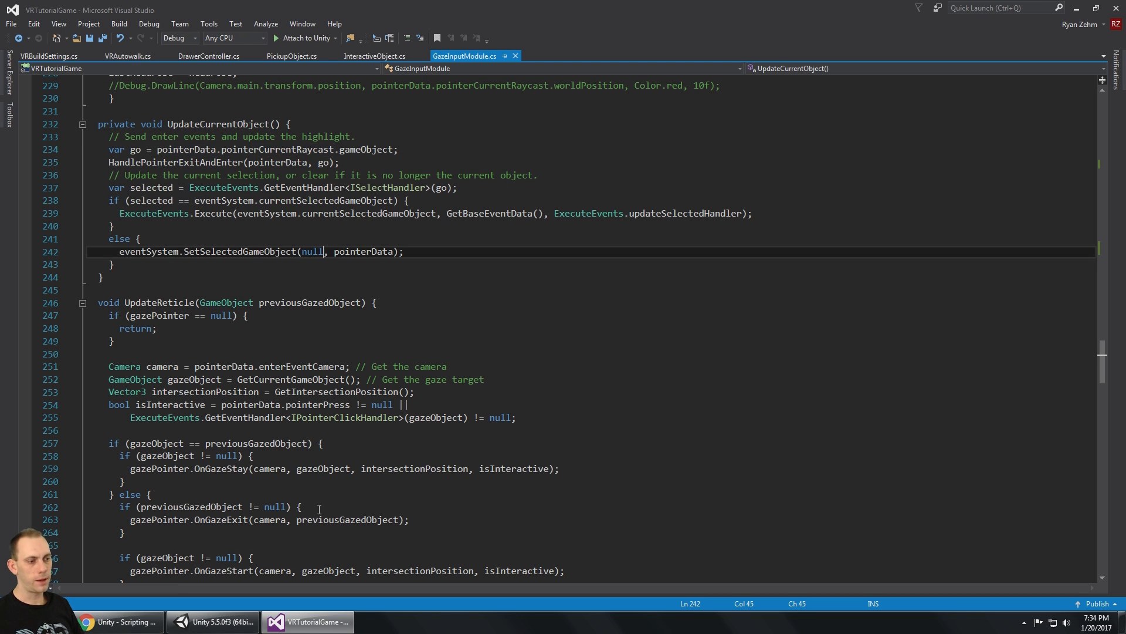
- Return to Unity and examine the Box Colliders of Drawer and Items_Sword_01, glancing back at the gaze code
click(278, 624)
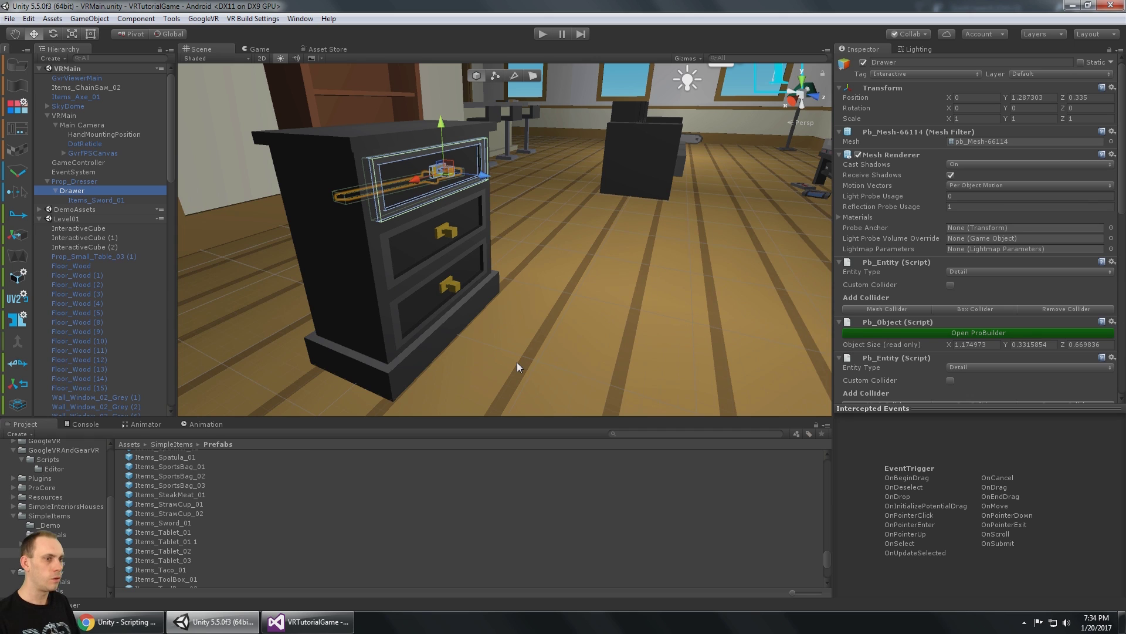
scroll(911, 209, down, 10)
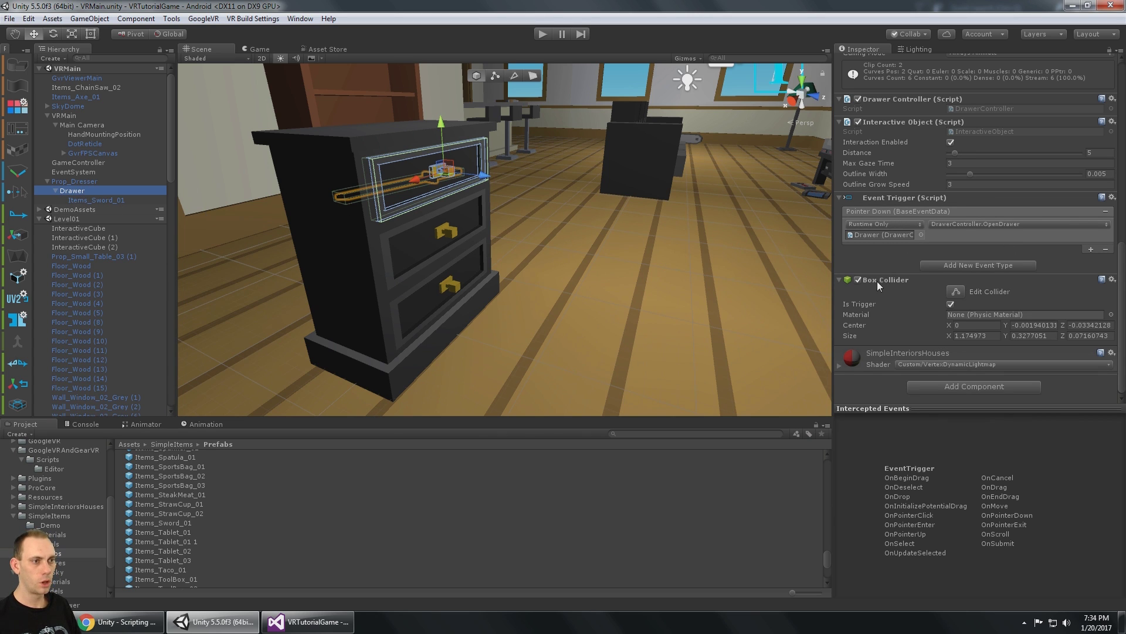
click(144, 200)
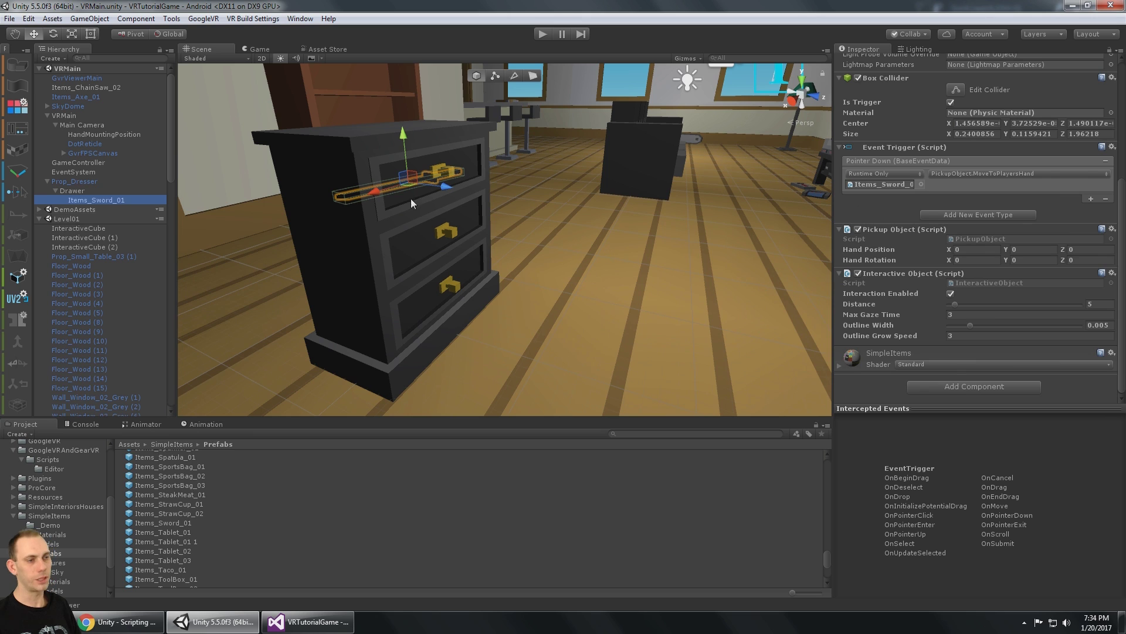
click(98, 190)
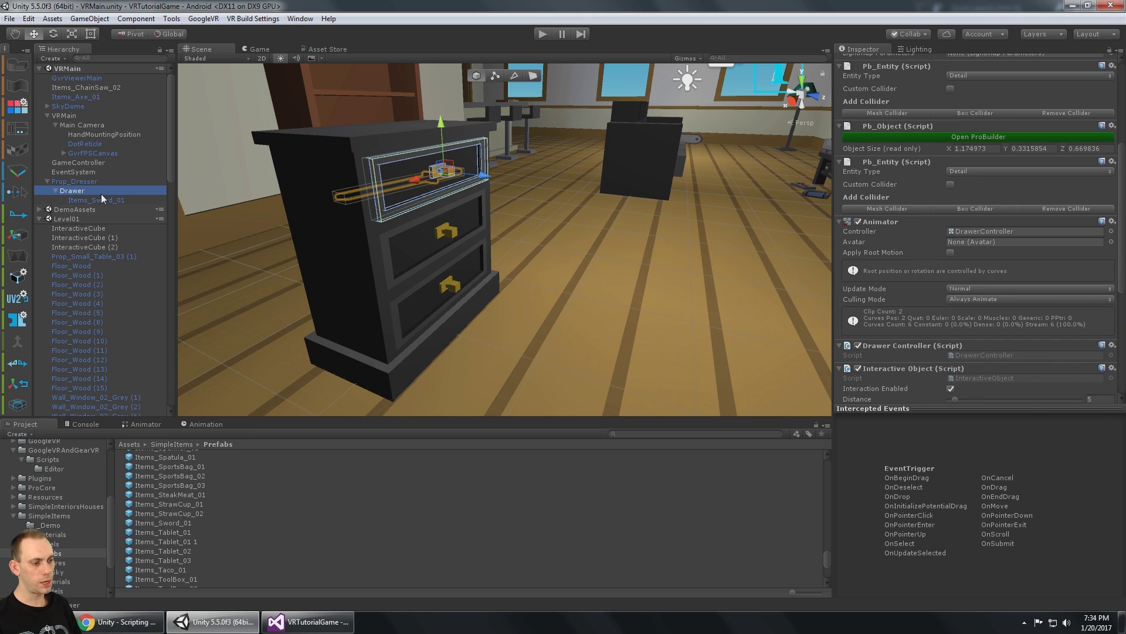
click(308, 622)
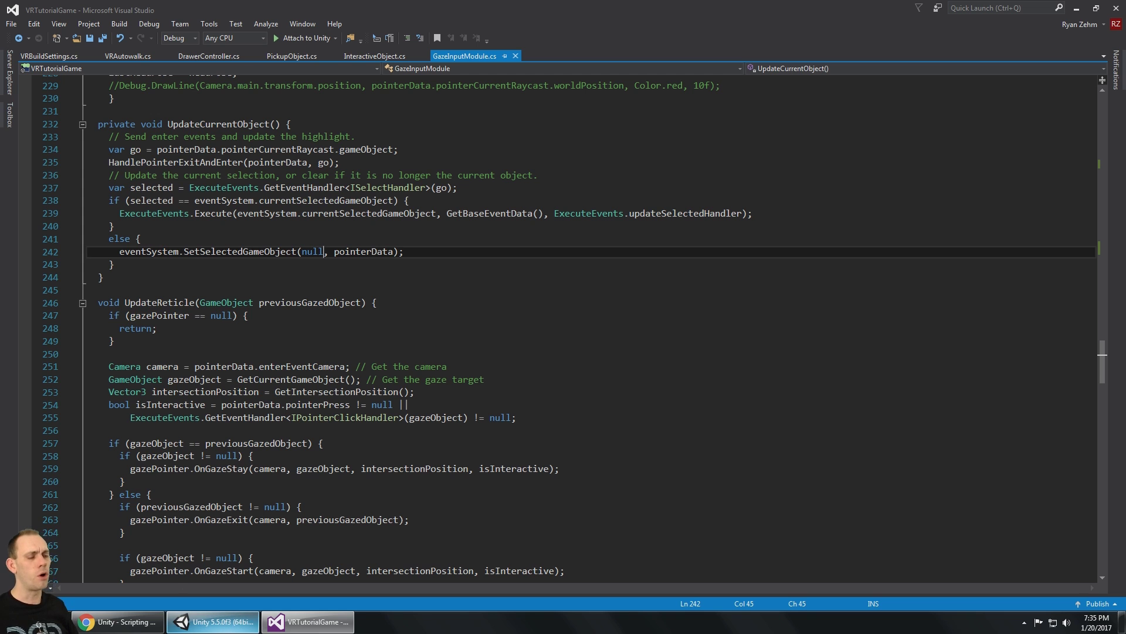
click(213, 622)
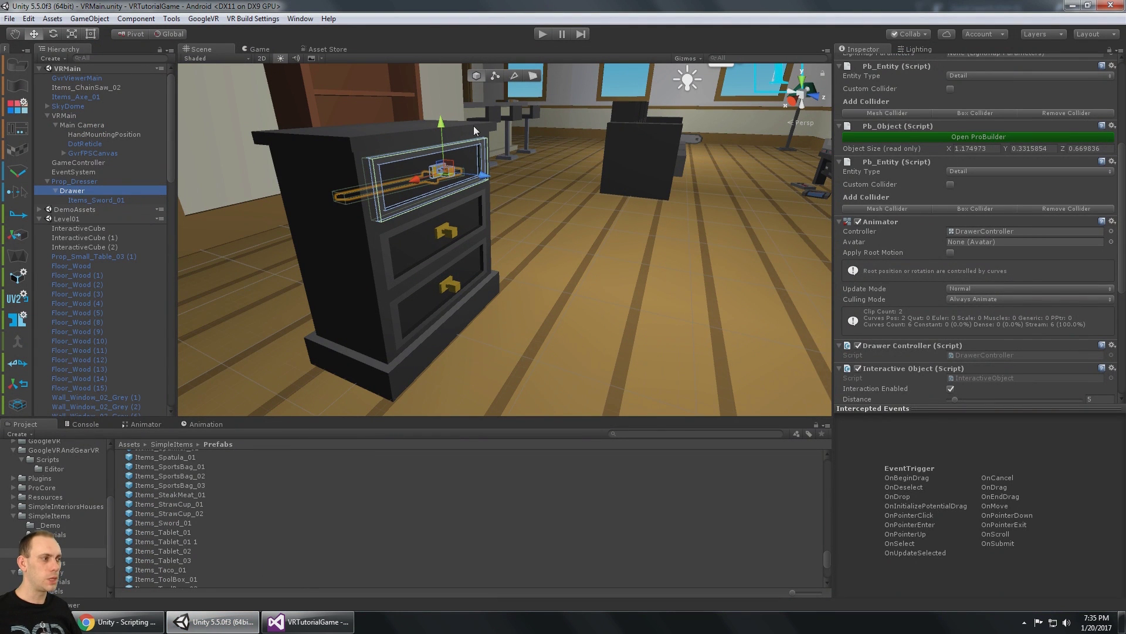
- Compare the Interactive Object, Event Trigger and Box Collider settings of Drawer and Items_Sword_01
scroll(1037, 170, down, 7)
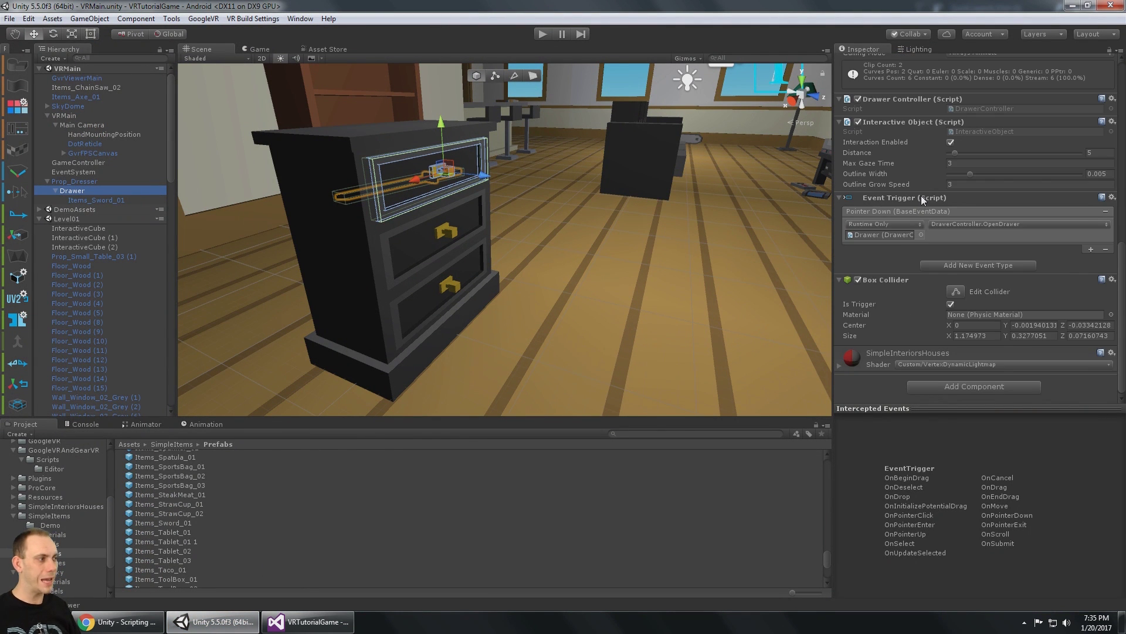
scroll(921, 198, up, 3)
click(91, 200)
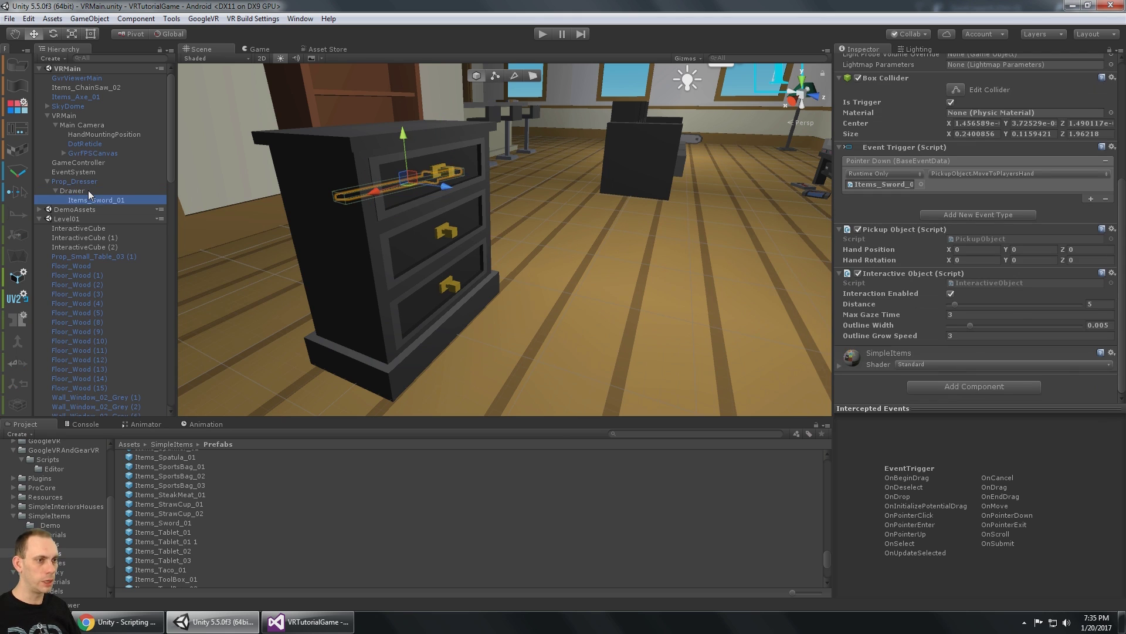
click(71, 191)
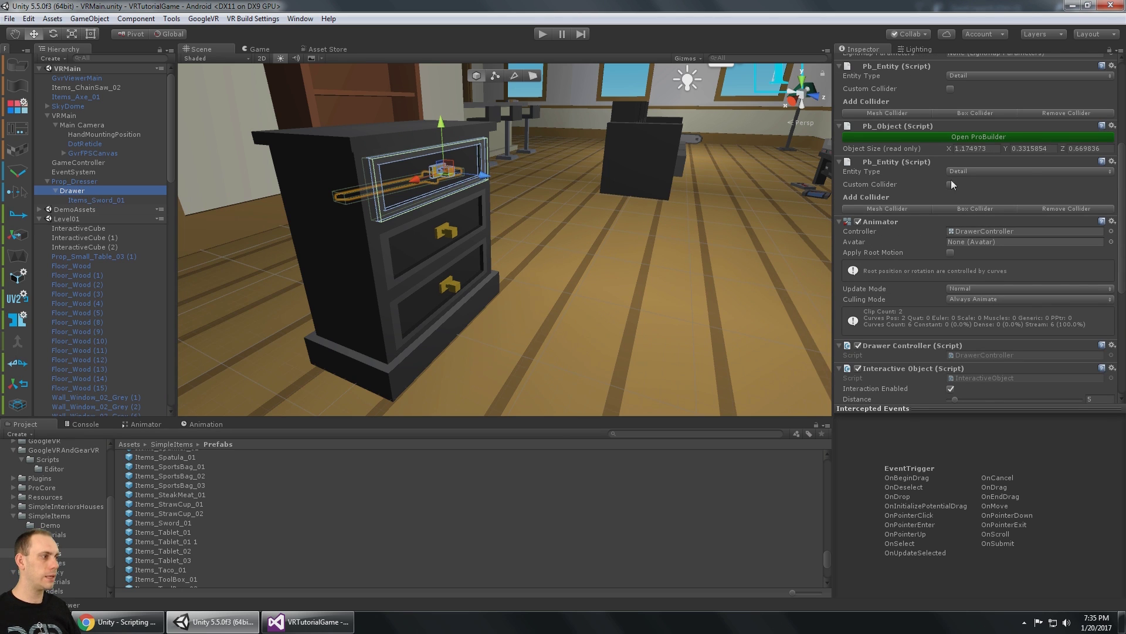
scroll(1028, 176, down, 3)
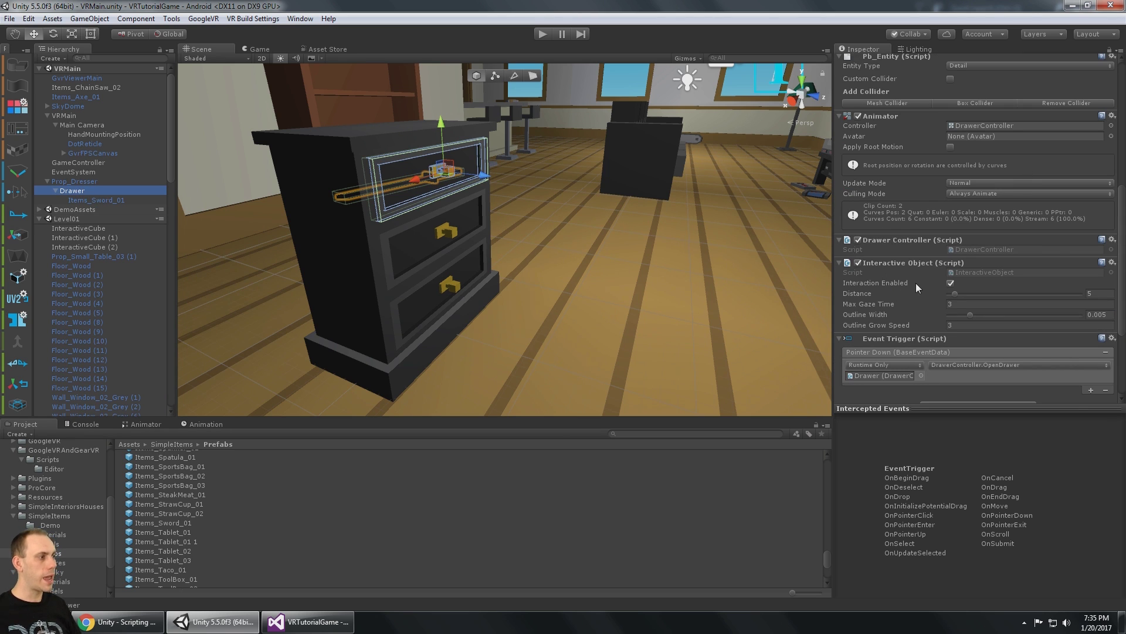
scroll(917, 283, down, 4)
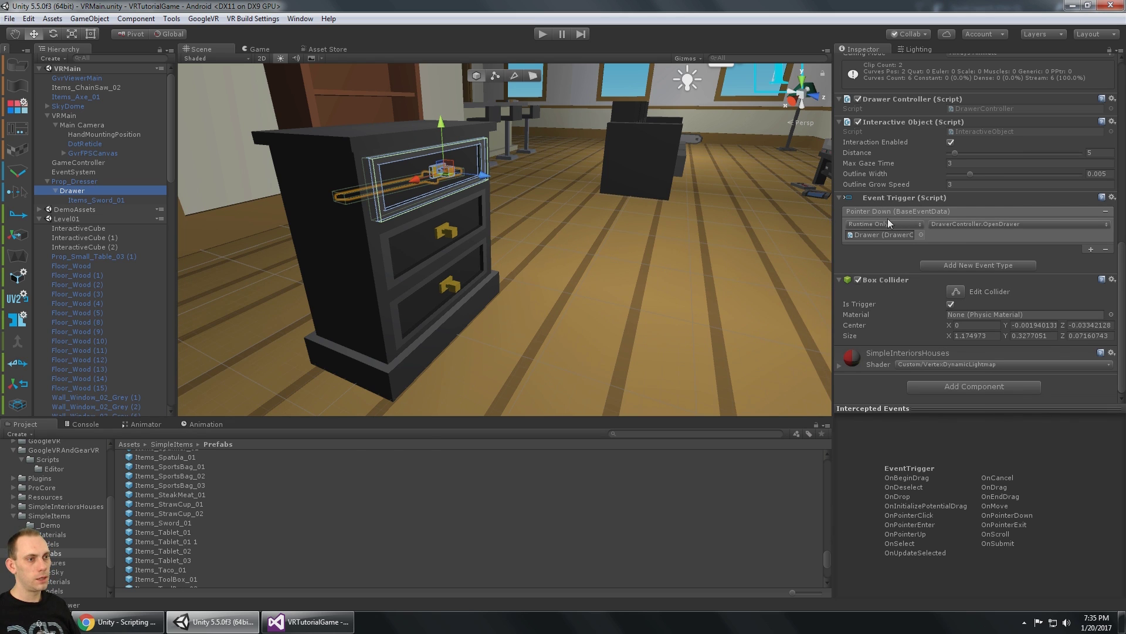
click(103, 199)
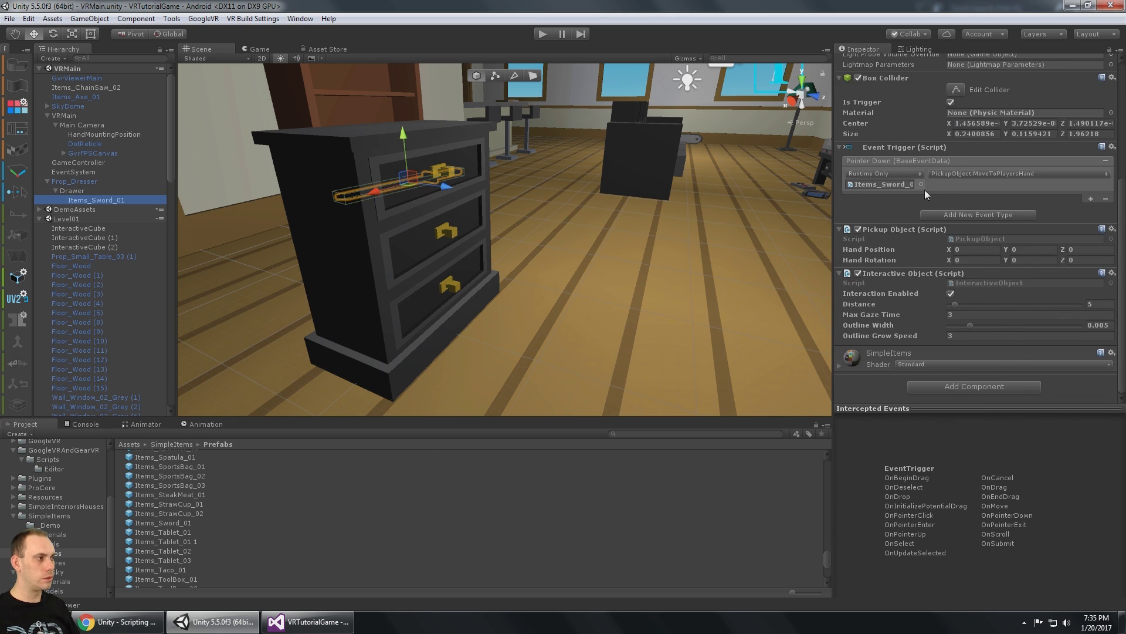
scroll(925, 189, up, 2)
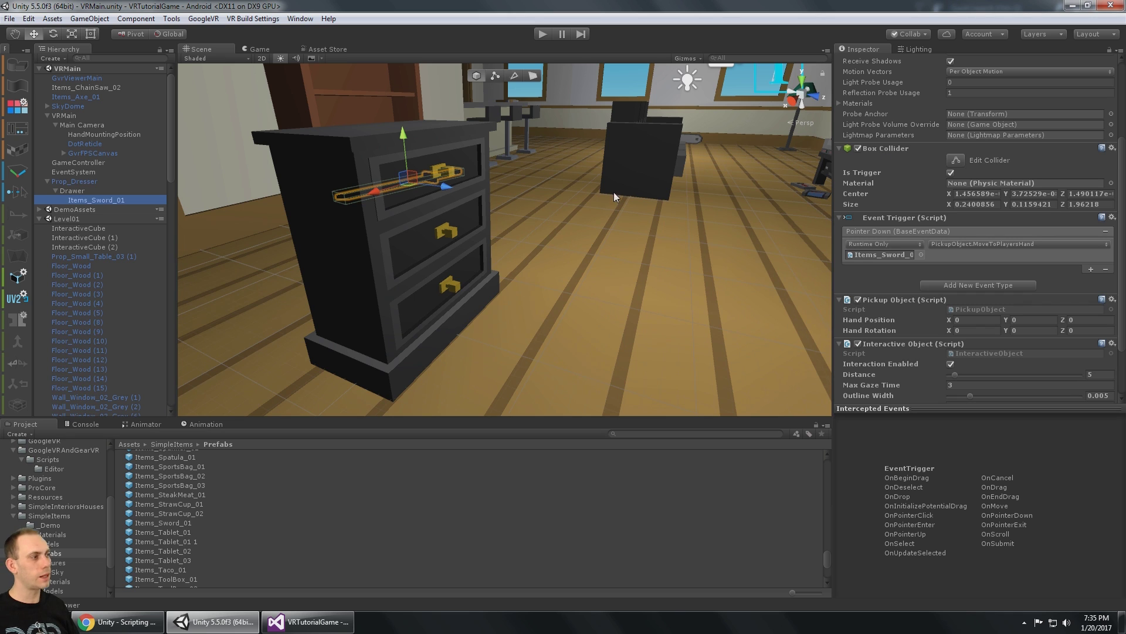
click(94, 191)
scroll(937, 297, down, 8)
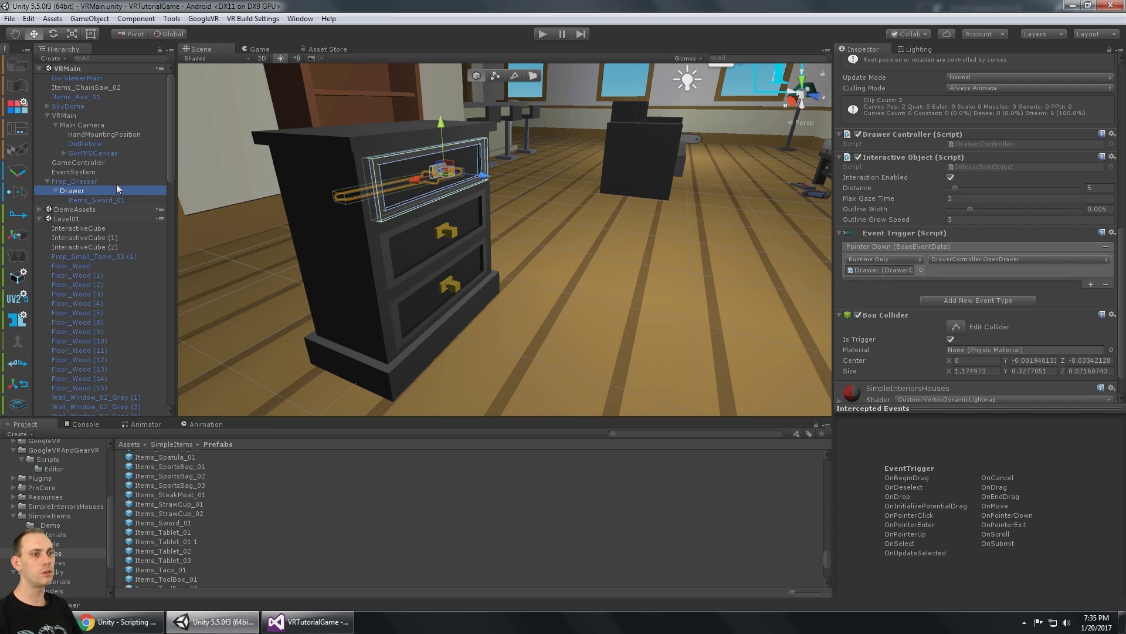
- Add Pointer Enter and Pointer Exit event types to the Event Trigger of Items_Sword_01
click(111, 200)
click(99, 190)
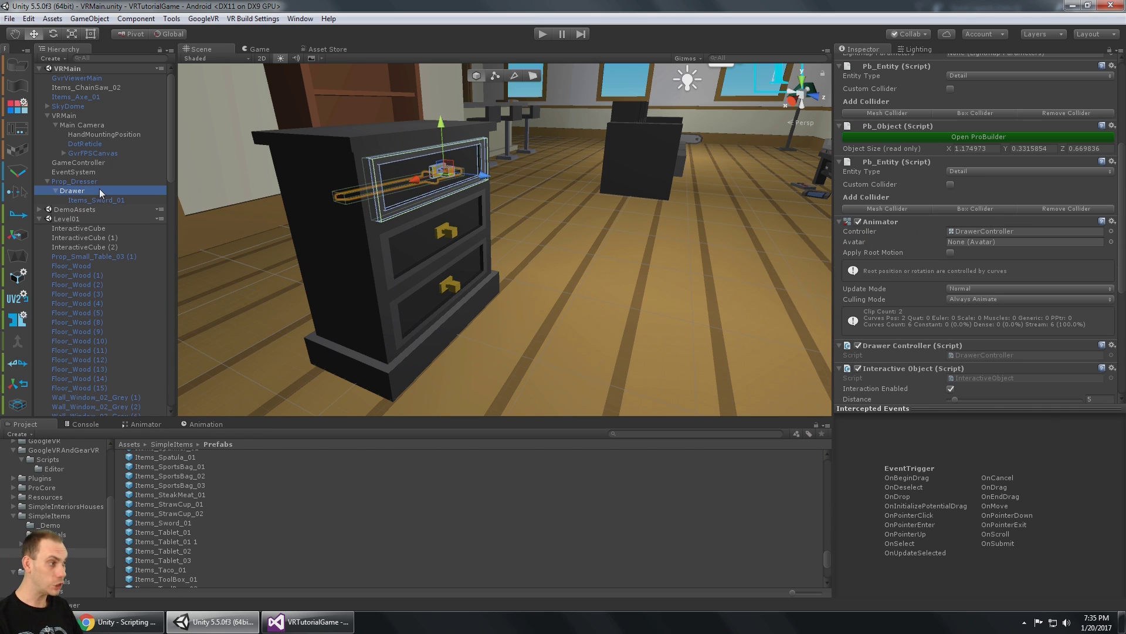
click(128, 200)
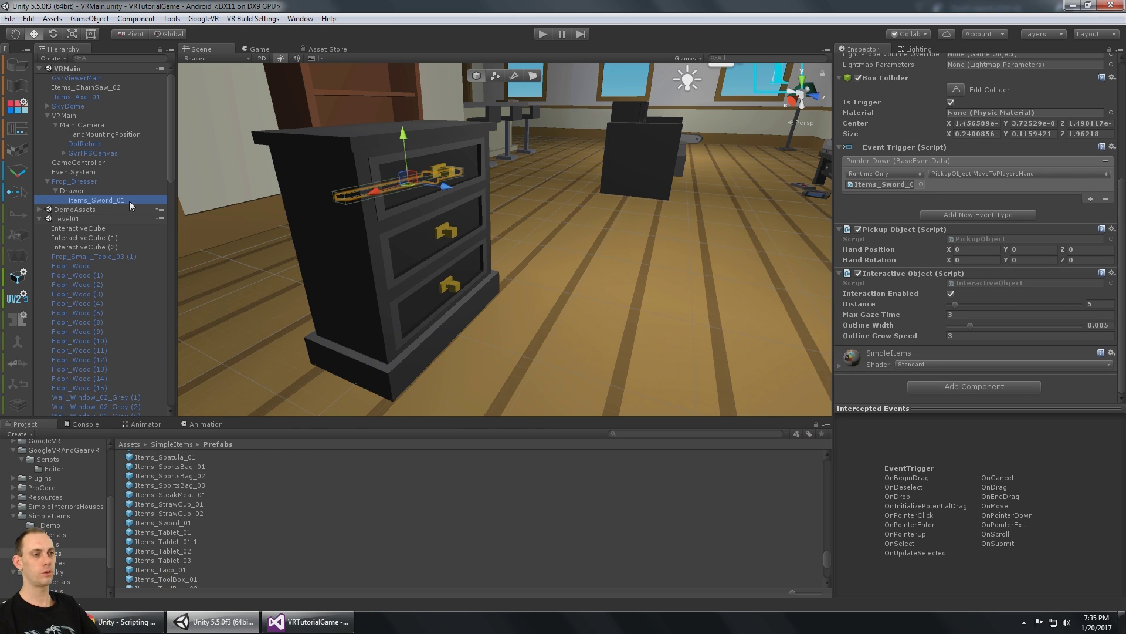
scroll(925, 259, up, 3)
click(974, 286)
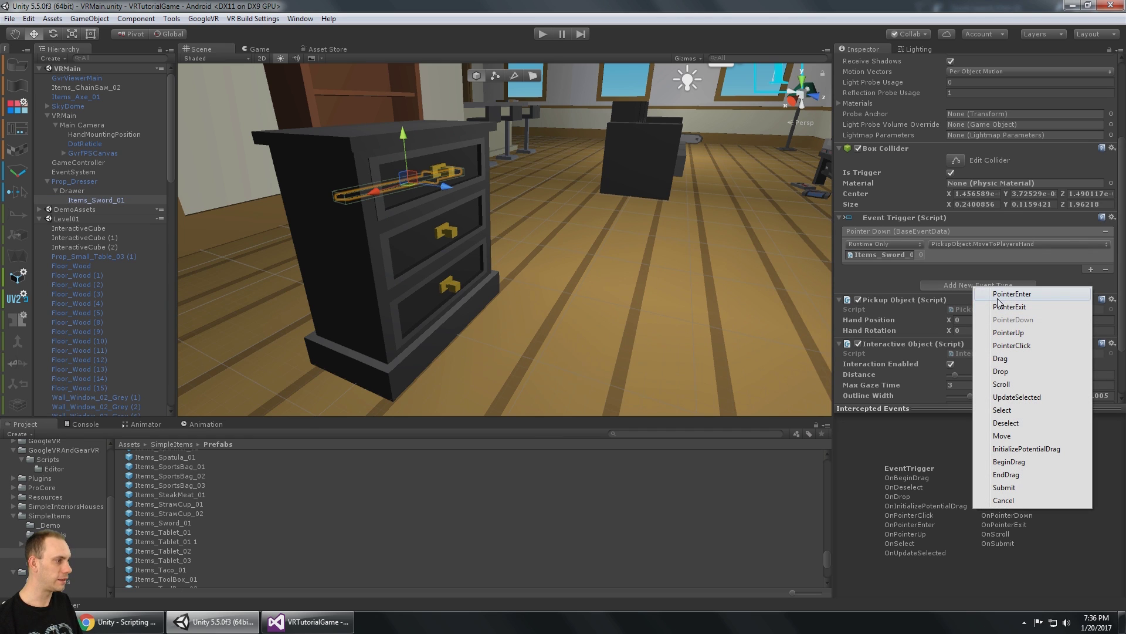
click(953, 287)
click(1008, 296)
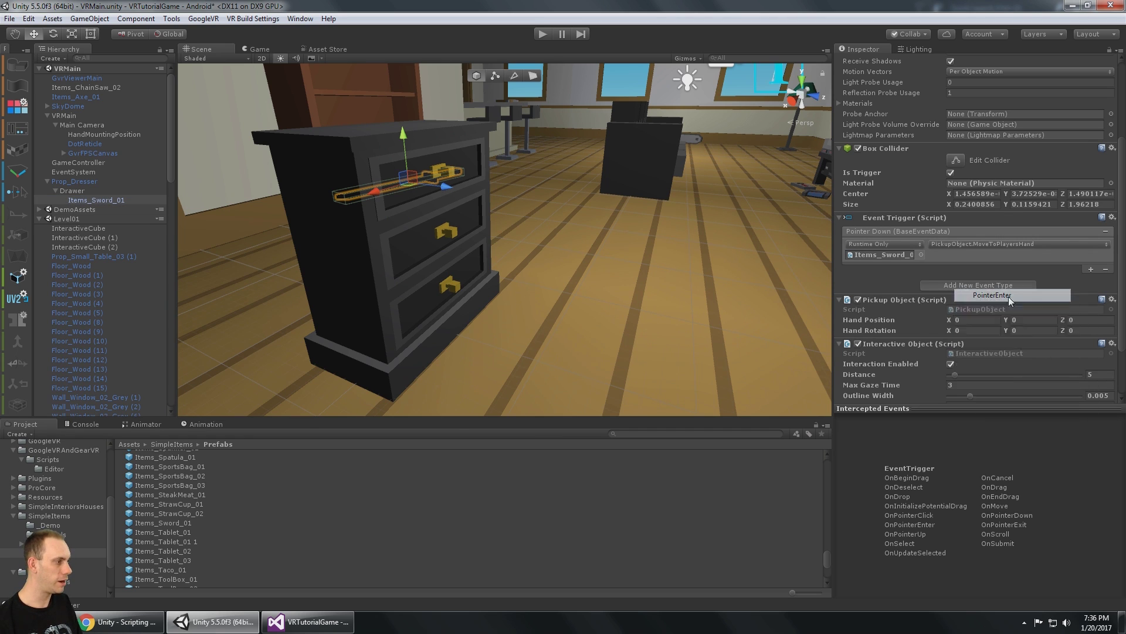
click(986, 336)
click(1019, 356)
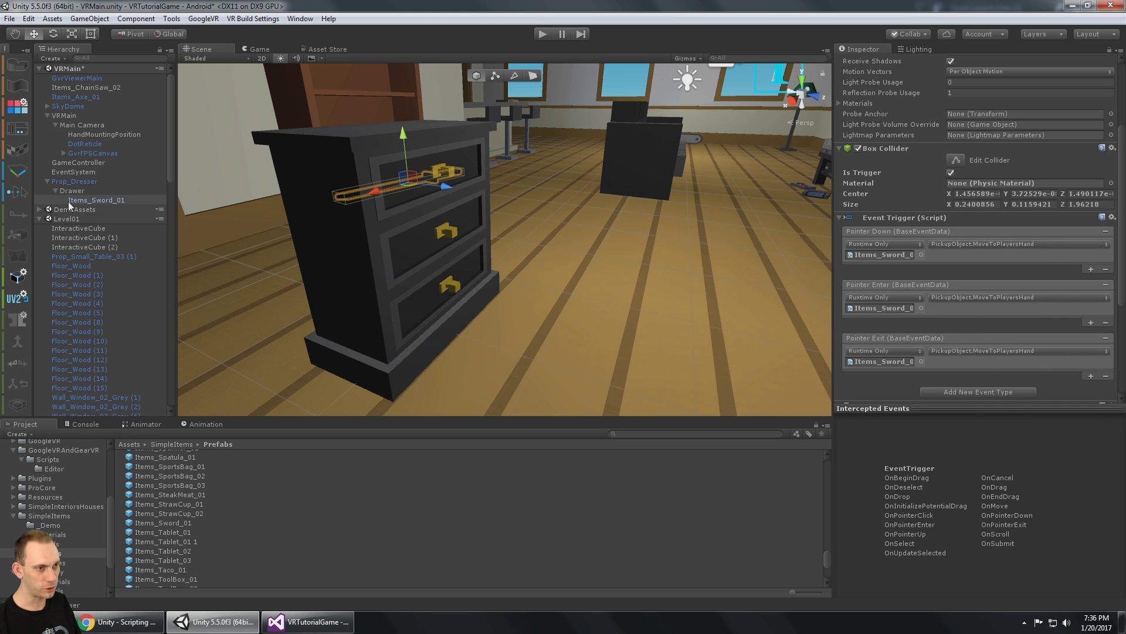
- Assign Drawer as the target of both new sword events and set Pointer Enter to InteractiveObject.InteractionEnabled with its checkbox off
drag(68, 192, 879, 307)
drag(74, 191, 895, 364)
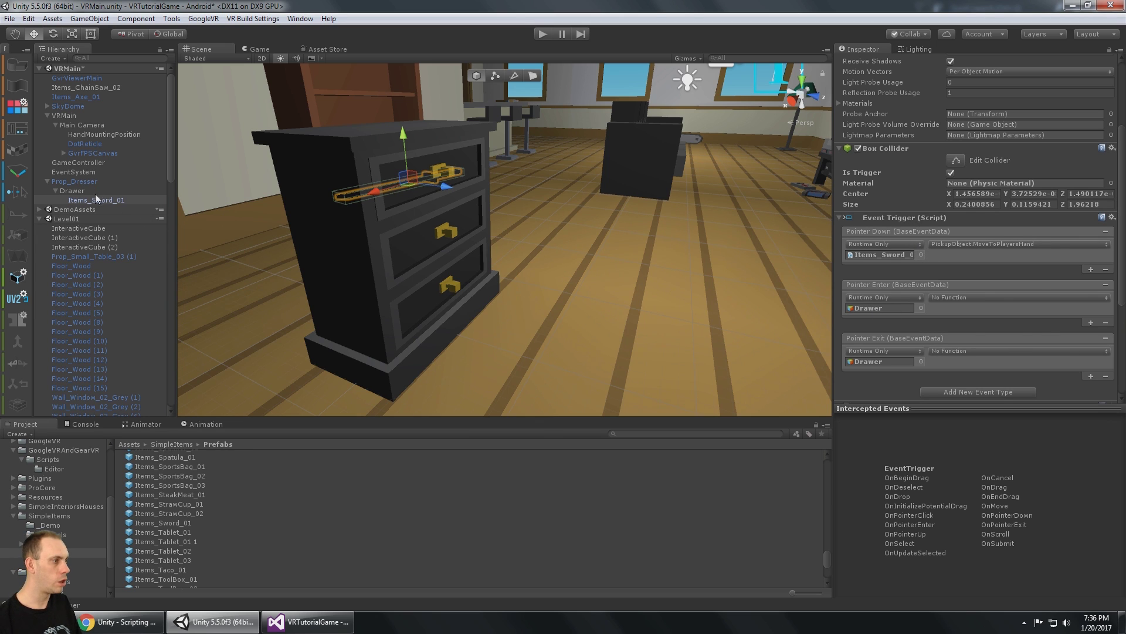
click(945, 296)
mouse_move(987, 435)
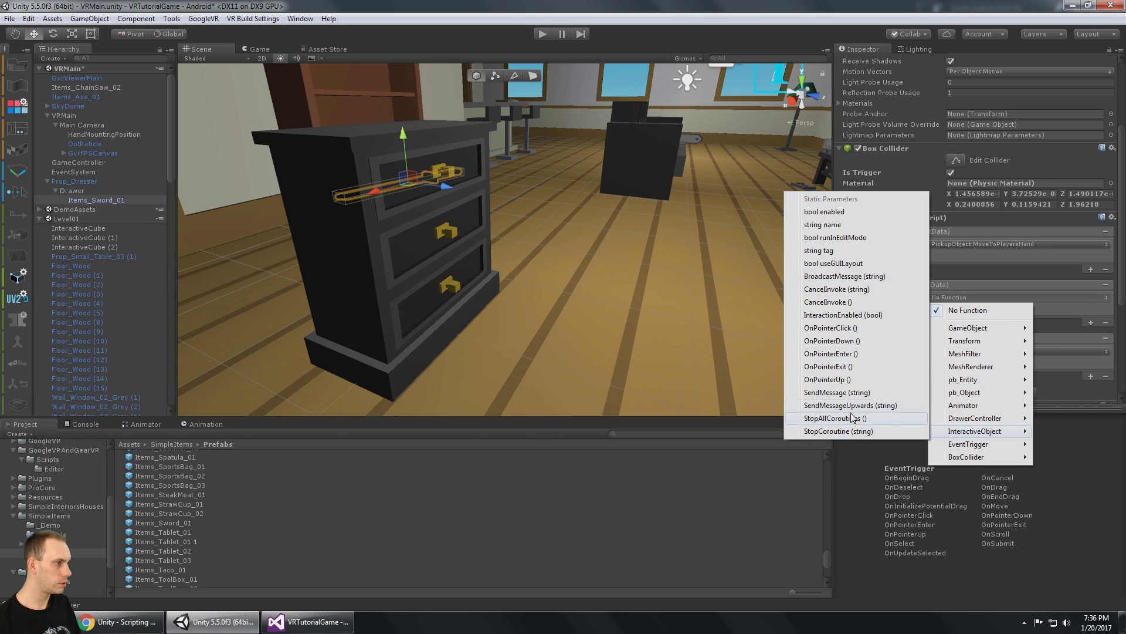
click(852, 316)
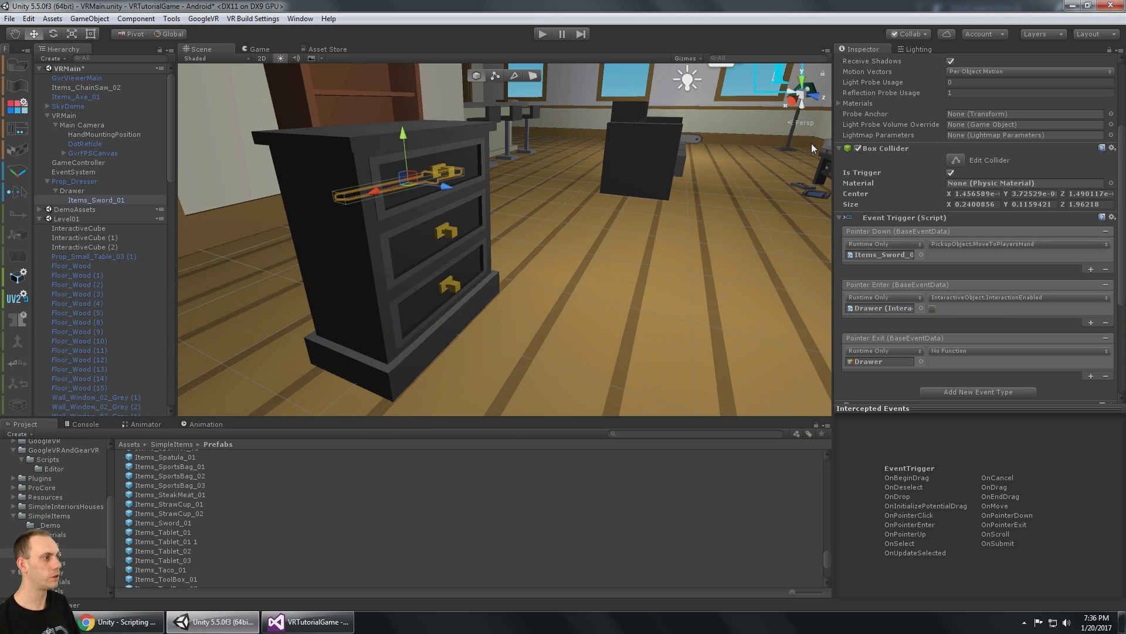
- Set the sword's Pointer Exit event to the drawer's InteractiveObject.InteractionEnabled with its checkbox on
scroll(945, 179, up, 3)
scroll(945, 179, down, 2)
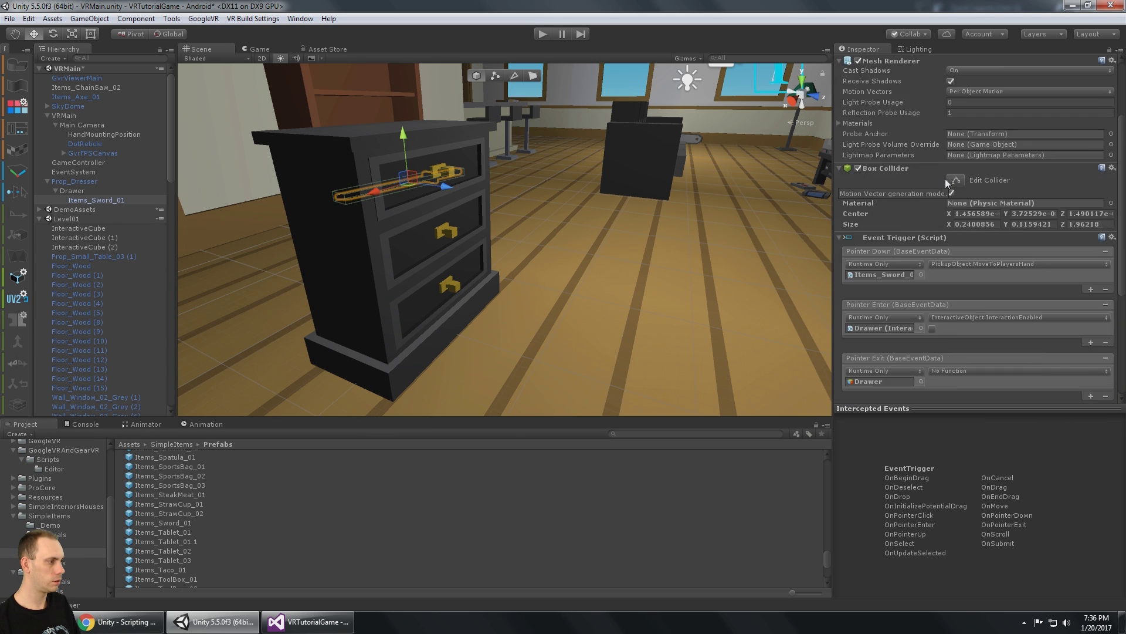
scroll(945, 178, down, 5)
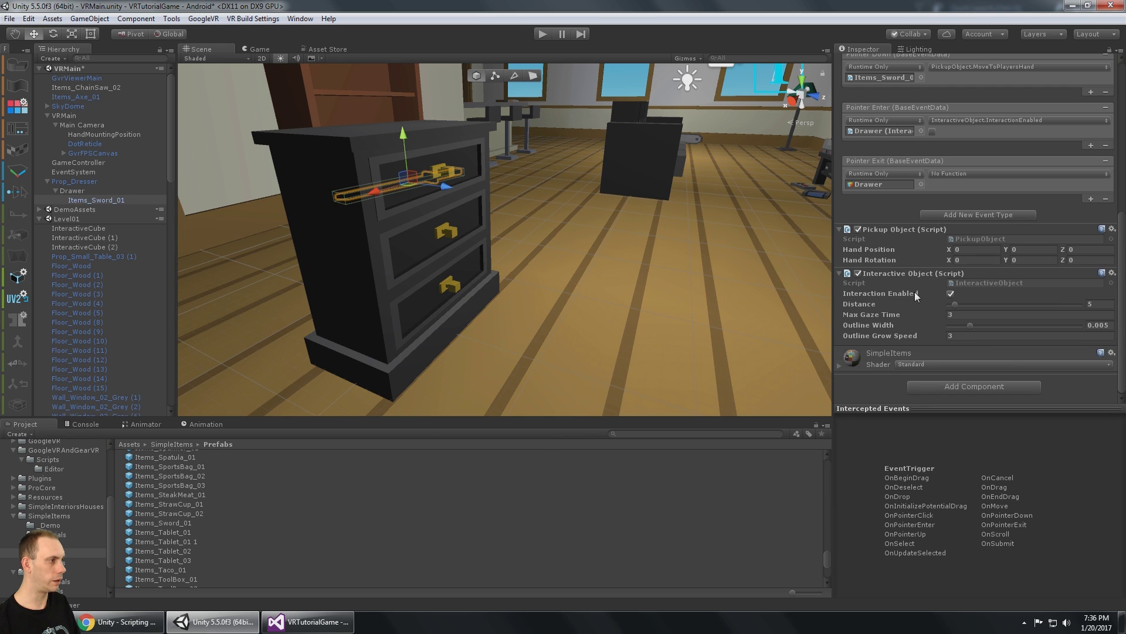
scroll(888, 197, up, 3)
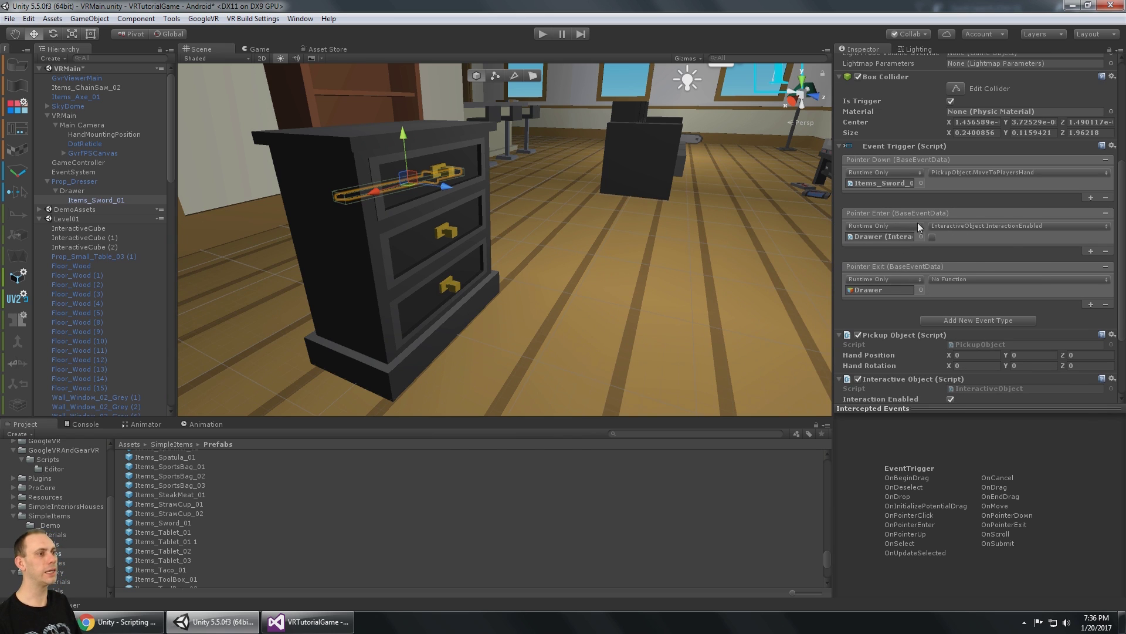
scroll(950, 248, down, 3)
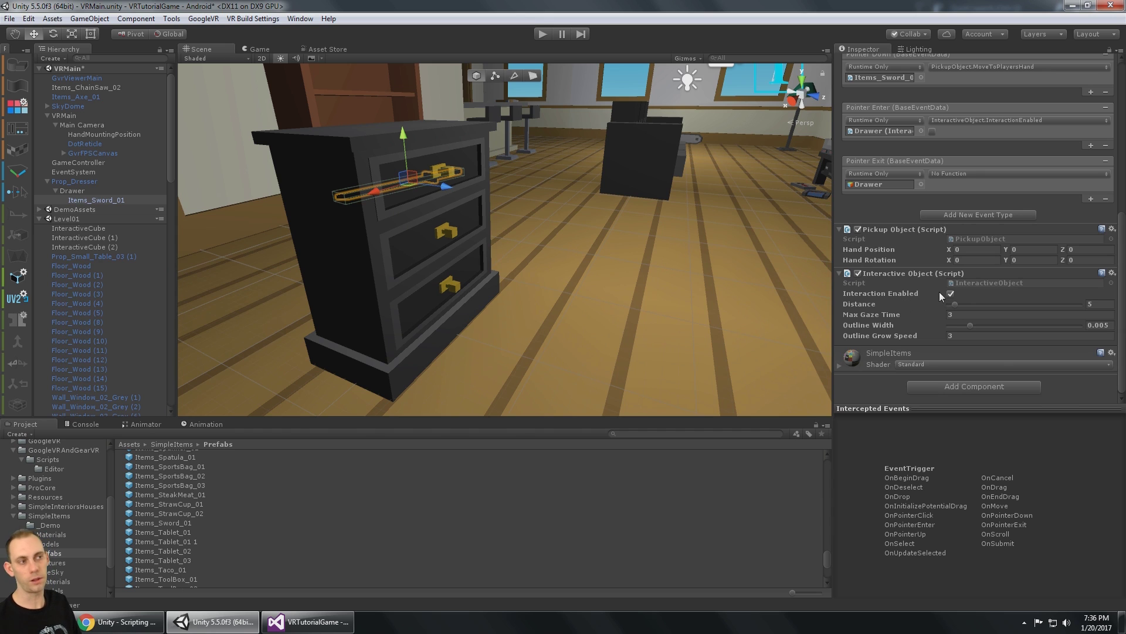
scroll(906, 125, up, 2)
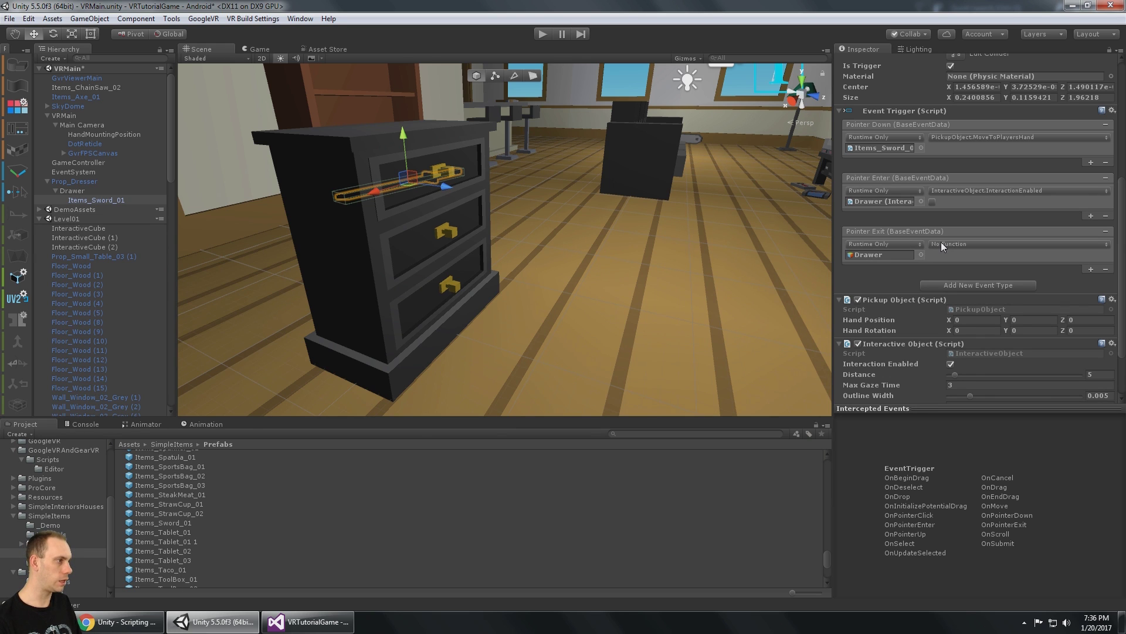
click(947, 243)
mouse_move(986, 380)
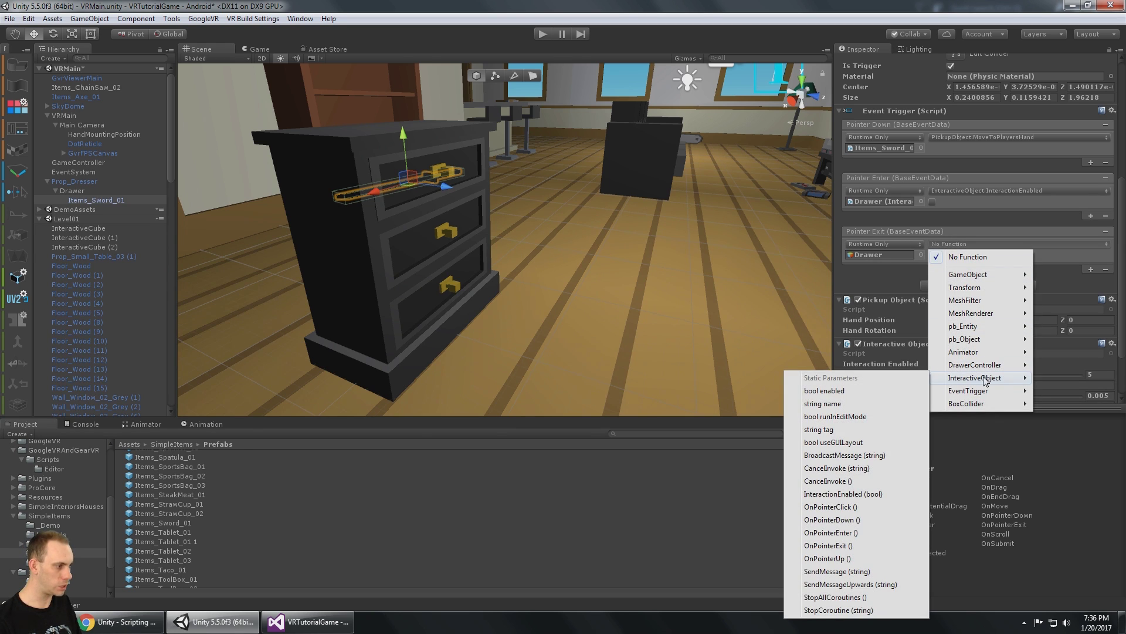
click(857, 494)
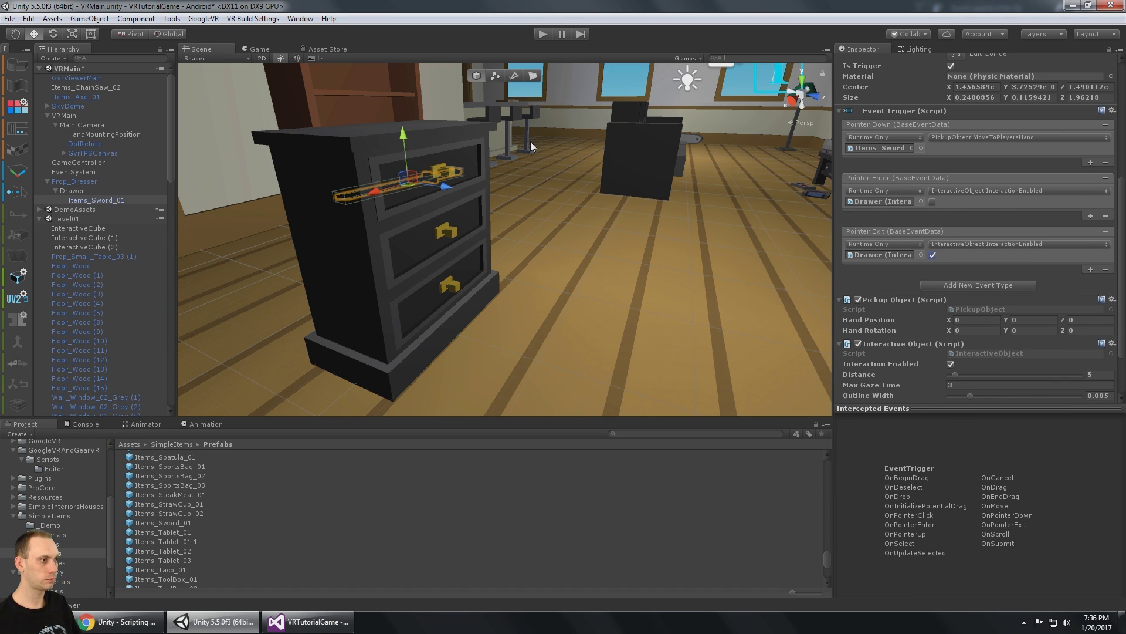
- Run the game in play mode, walk to the dresser and test opening its top drawer
click(541, 35)
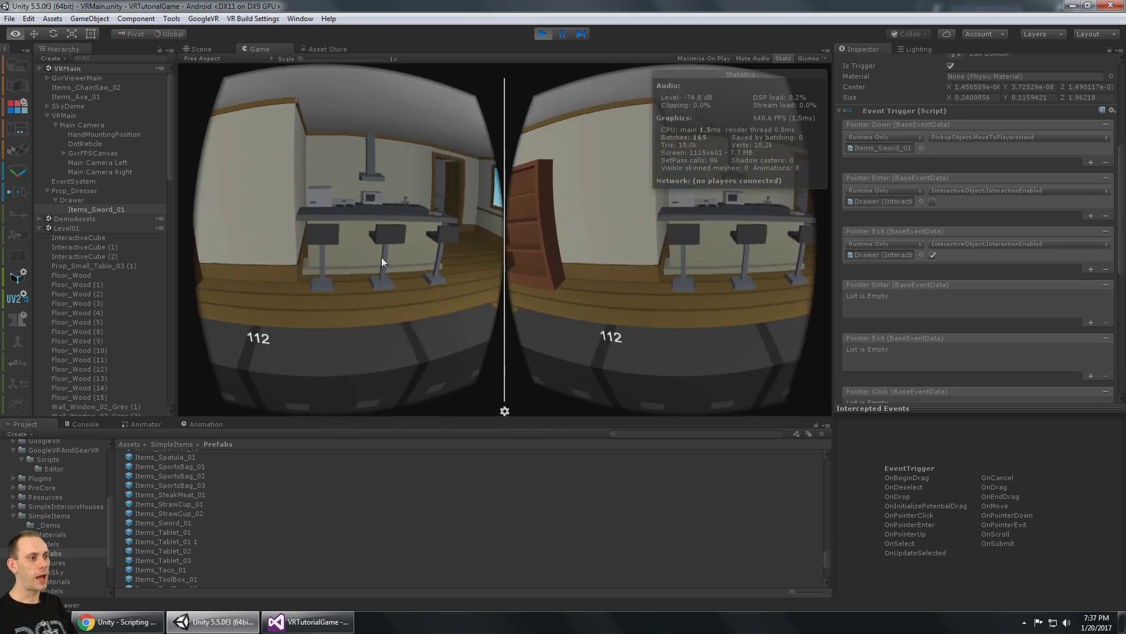
key(alt)
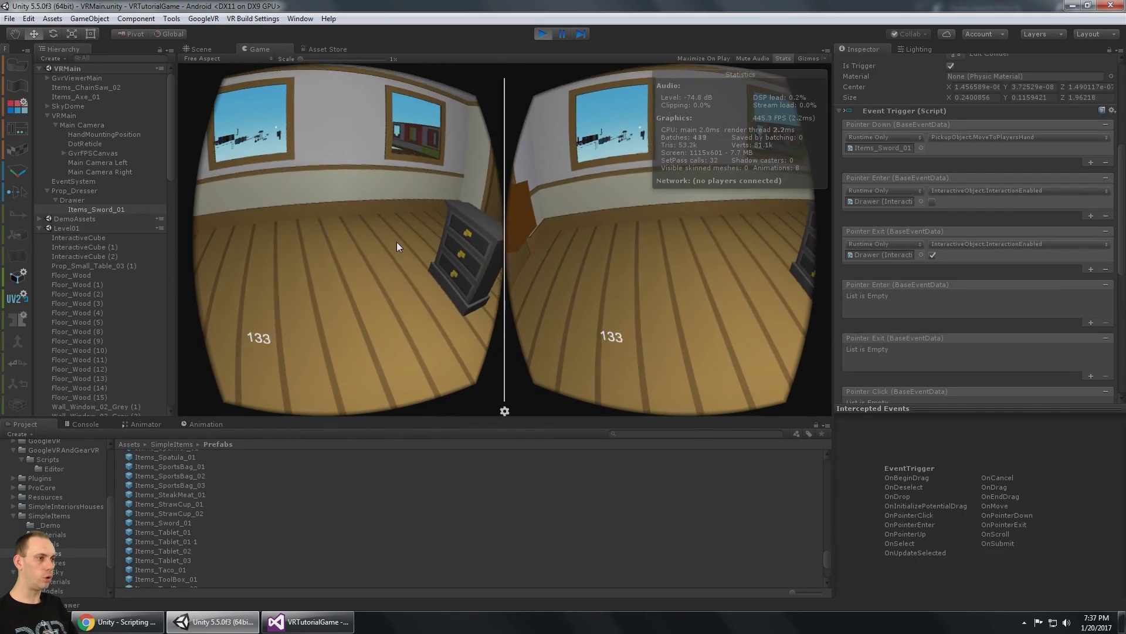
key(w)
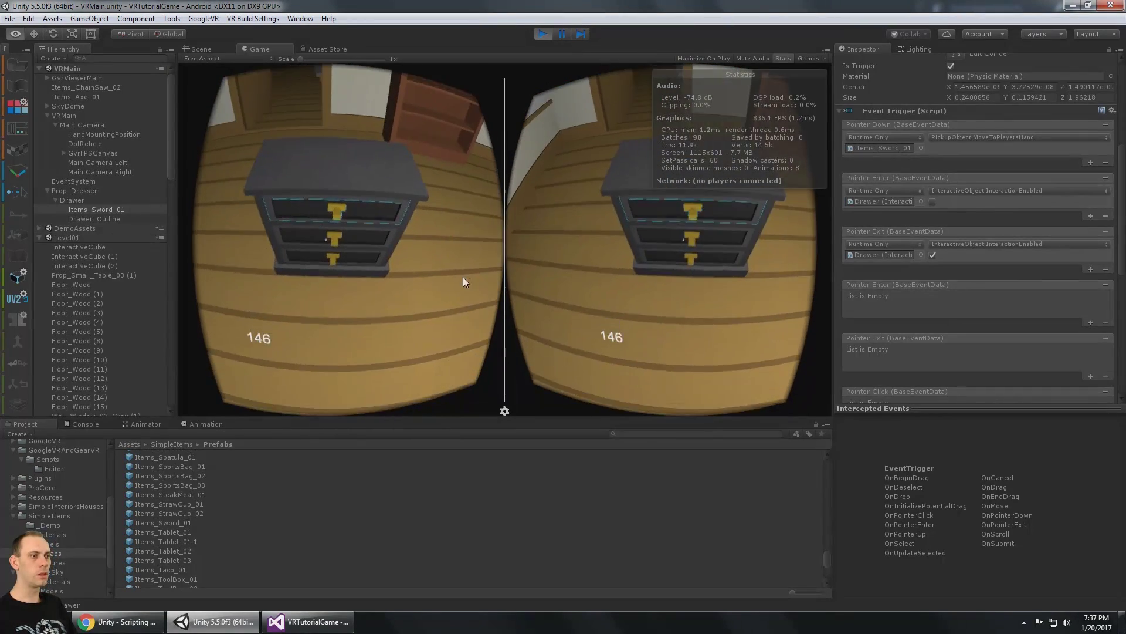
click(433, 240)
click(428, 251)
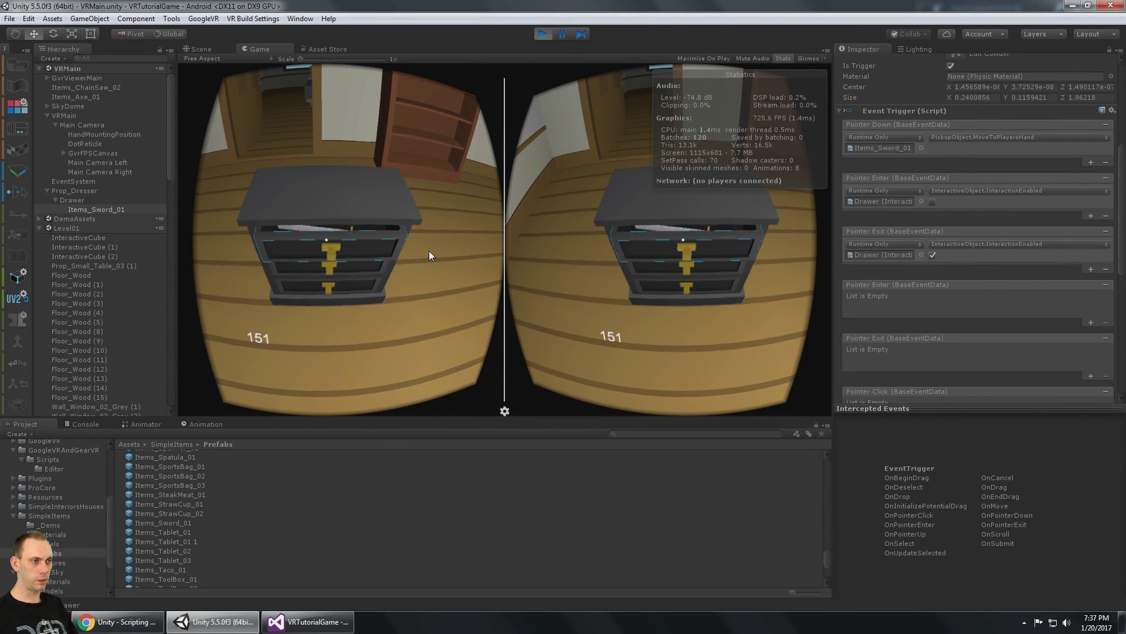
- Test the top drawer by opening and closing it repeatedly with the gaze reticle on it
click(427, 252)
click(425, 269)
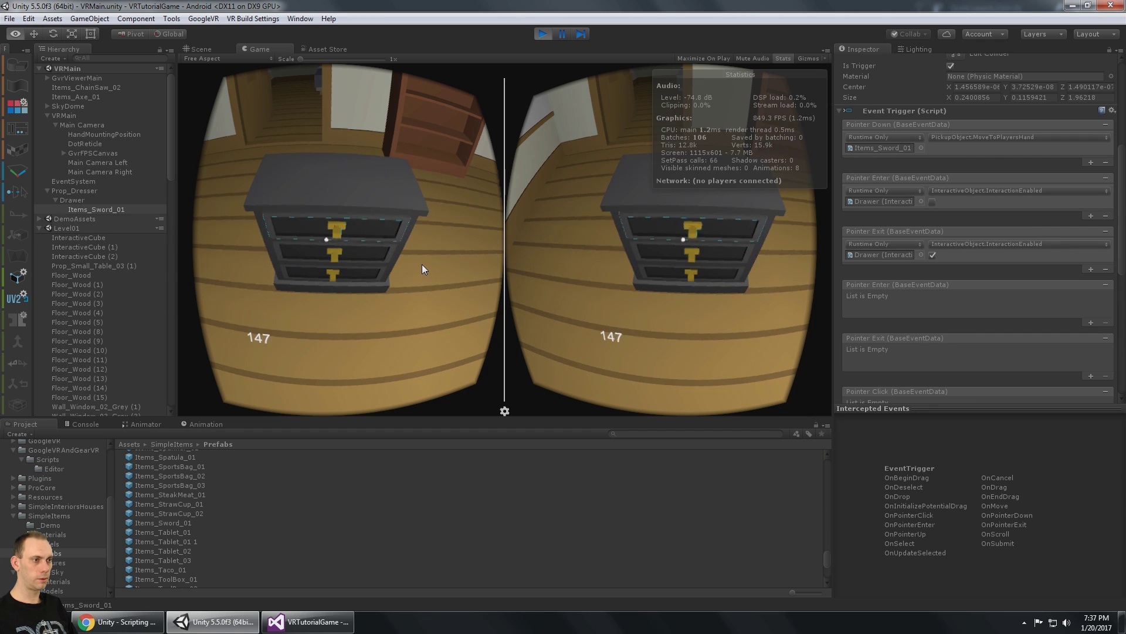
click(423, 269)
click(426, 268)
click(423, 265)
click(424, 264)
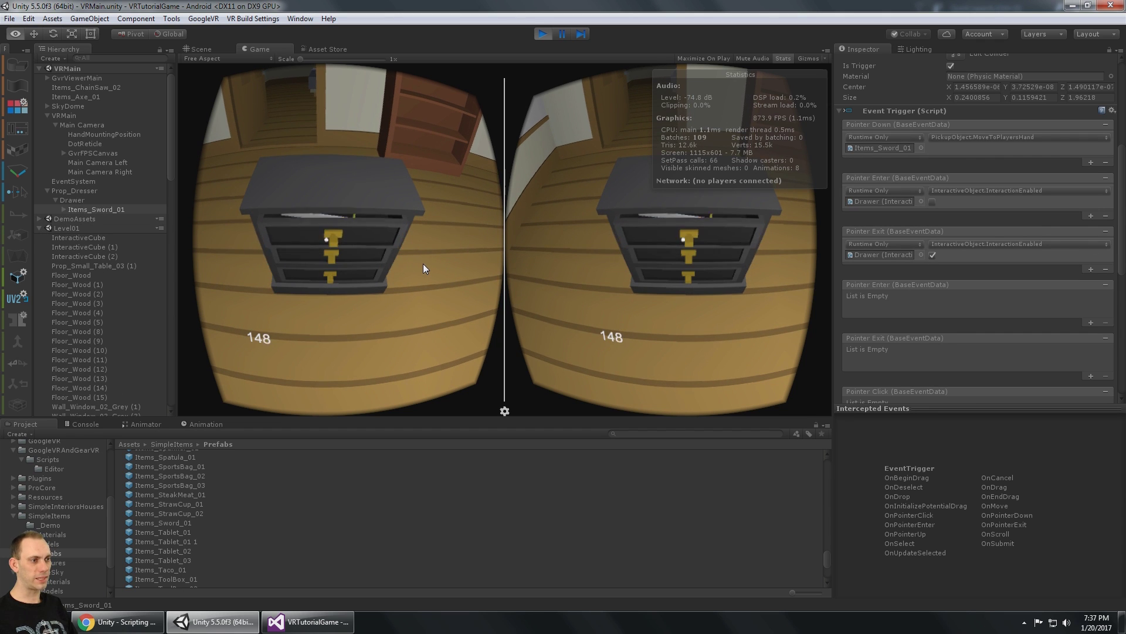
click(423, 265)
click(424, 263)
click(423, 263)
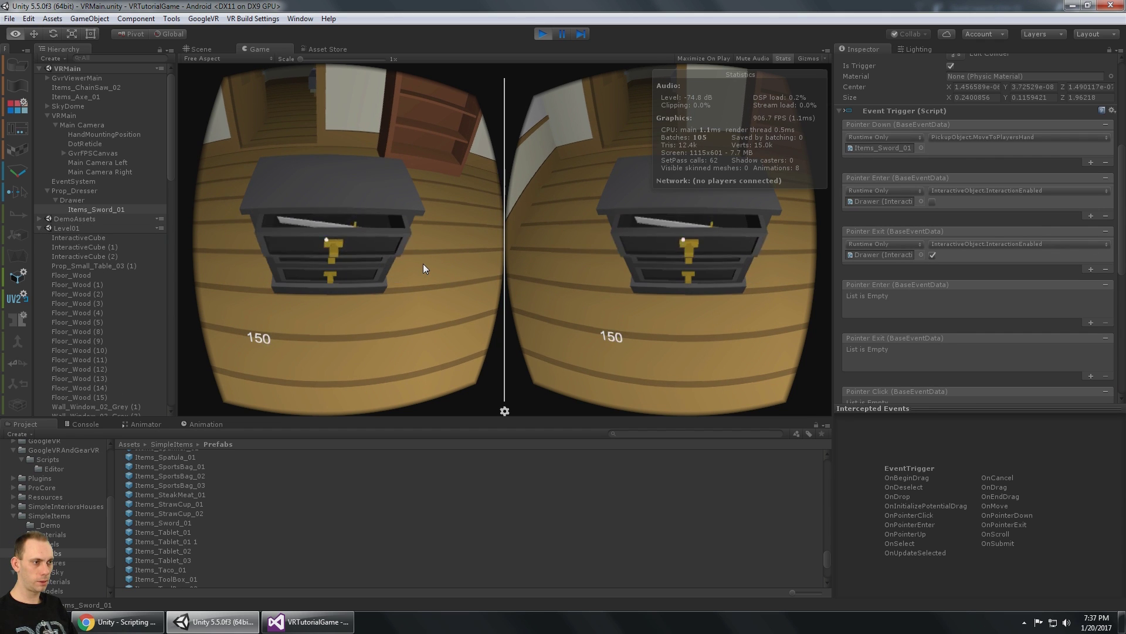
- Move closer to the open drawer and set the sword's Outline Width to 0.0185 during play mode
key(w)
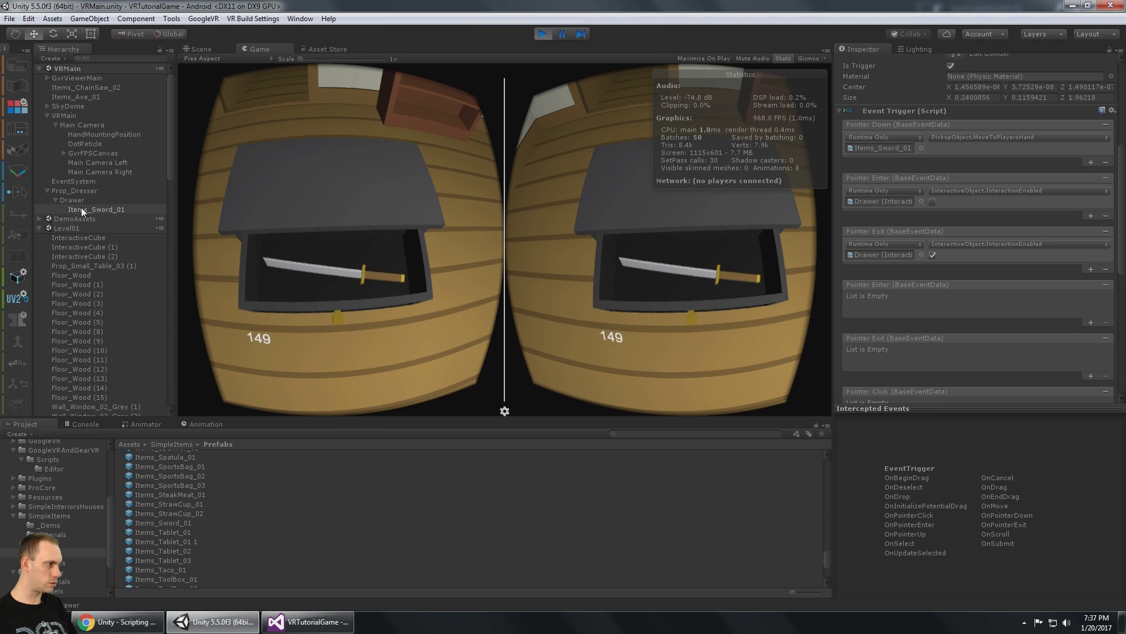
scroll(965, 221, down, 10)
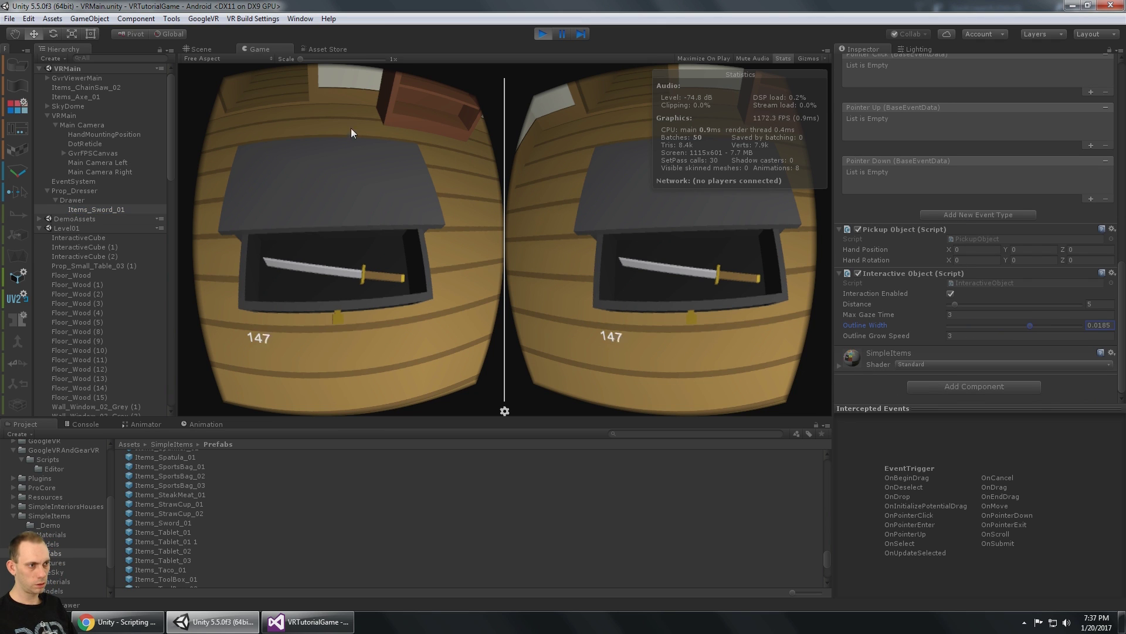
click(350, 197)
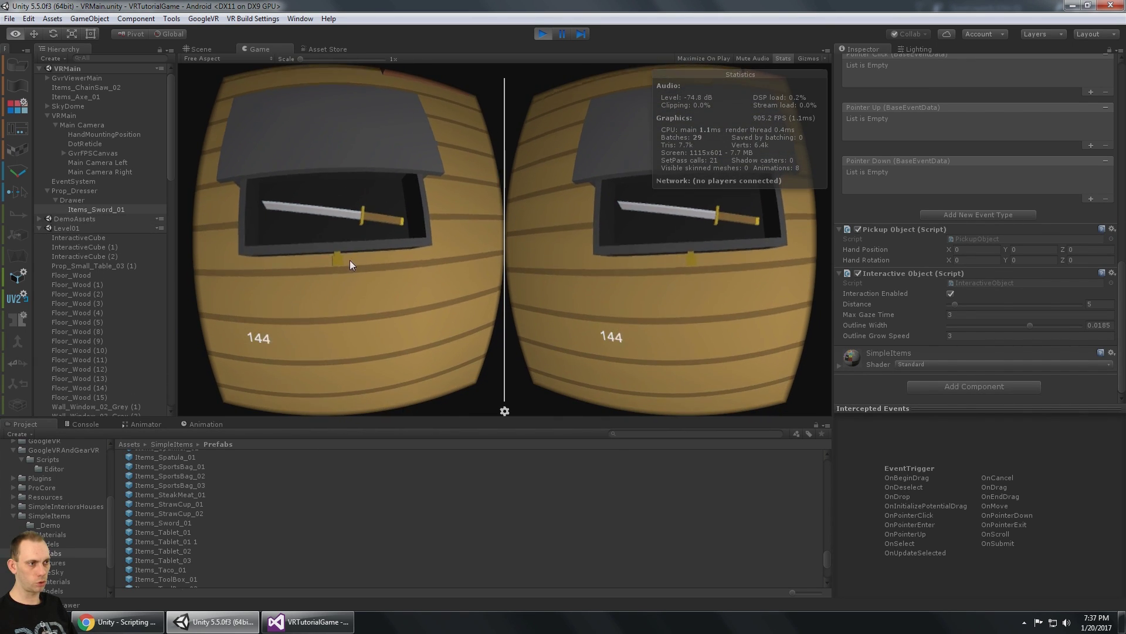
- Close and reopen the drawer in the running game and pick up the sword inside it
click(346, 265)
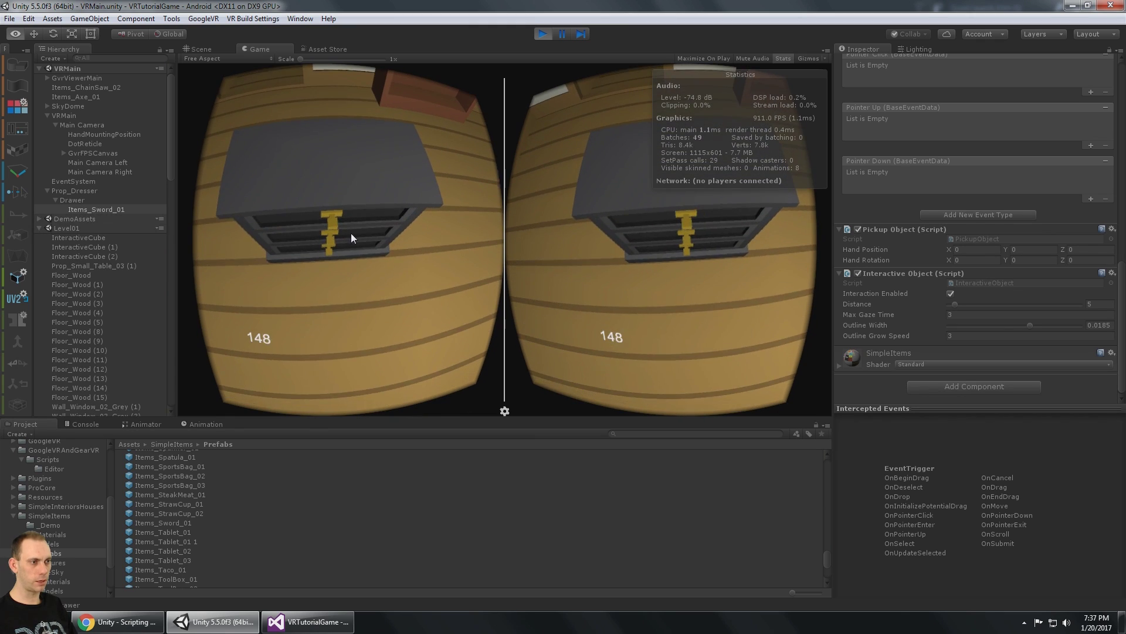
click(350, 226)
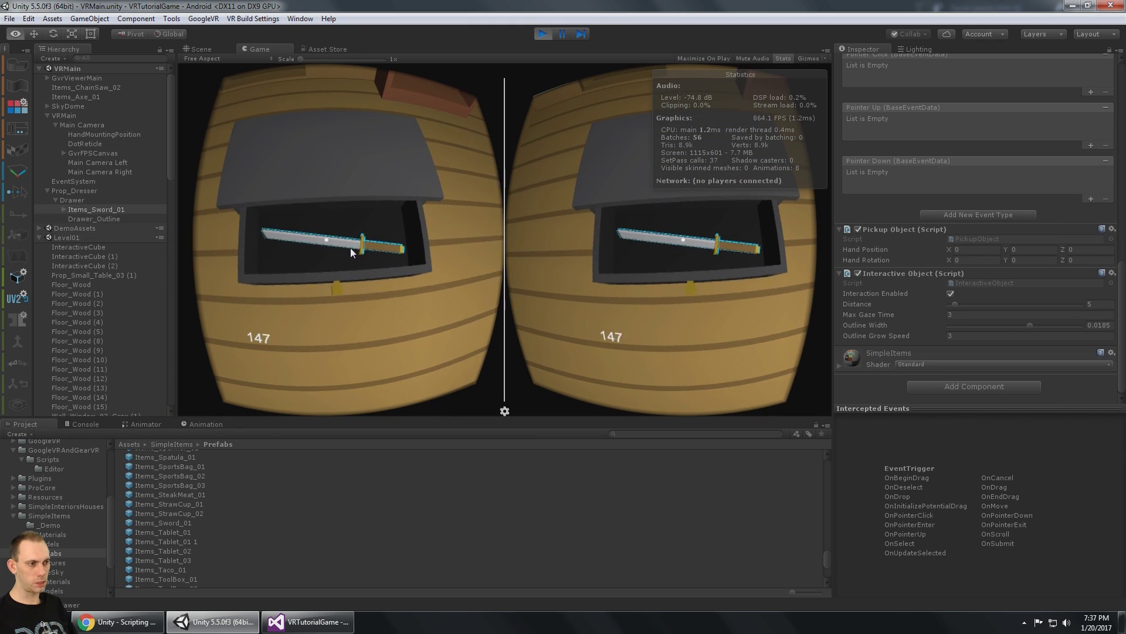
click(343, 249)
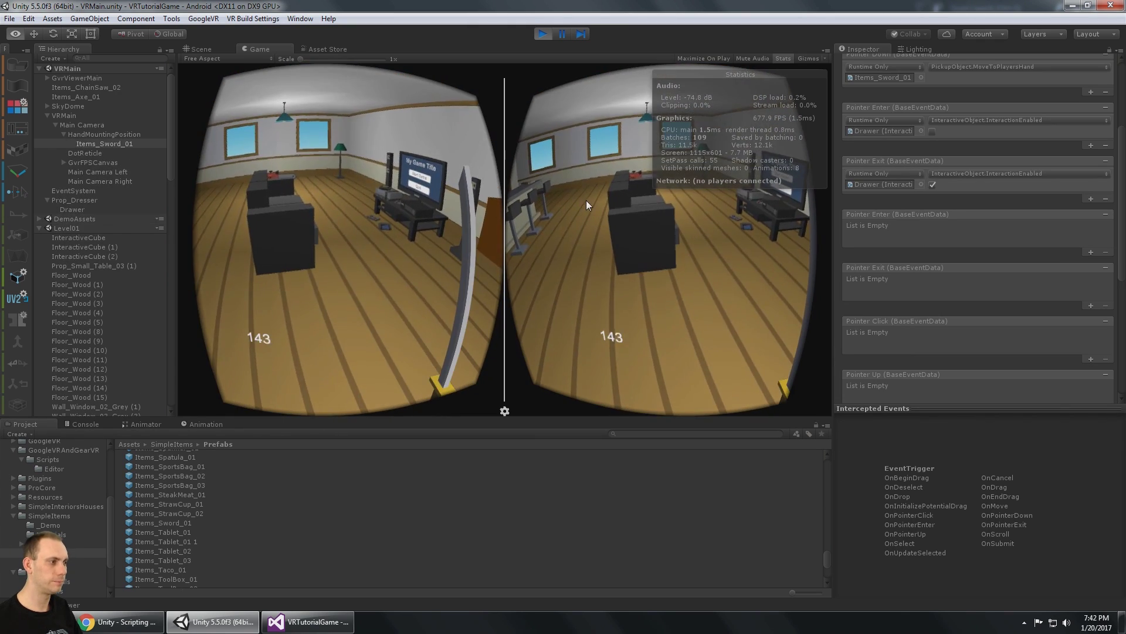